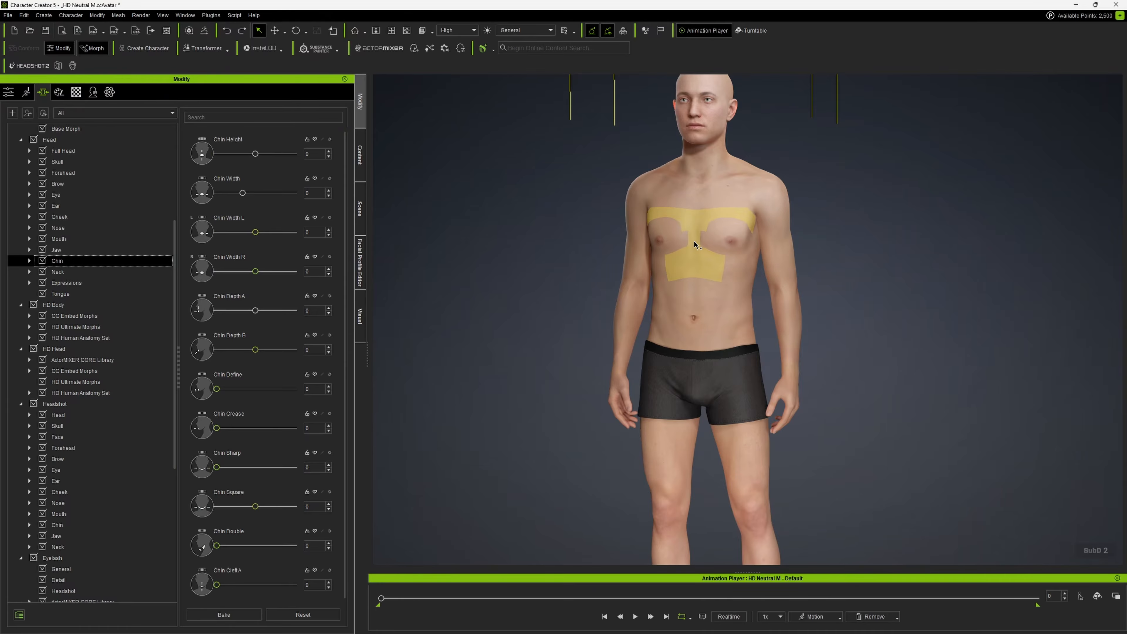
- Filter the morph sliders with the search term "elder" and list those in the HD Body category
left_click_drag(765, 202, 776, 200)
right_click_drag(754, 202, 637, 206)
mouse_move(637, 207)
left_mouse_down()
mouse_move(711, 182)
mouse_move(725, 213)
mouse_move(614, 206)
left_mouse_up()
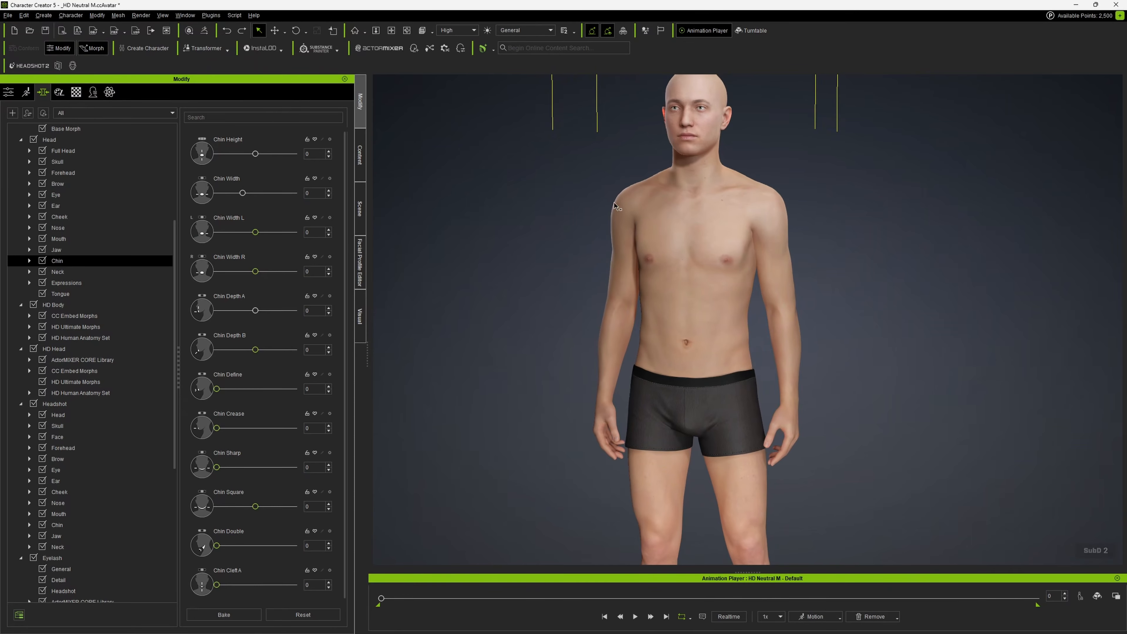
left_click(235, 117)
type("elder")
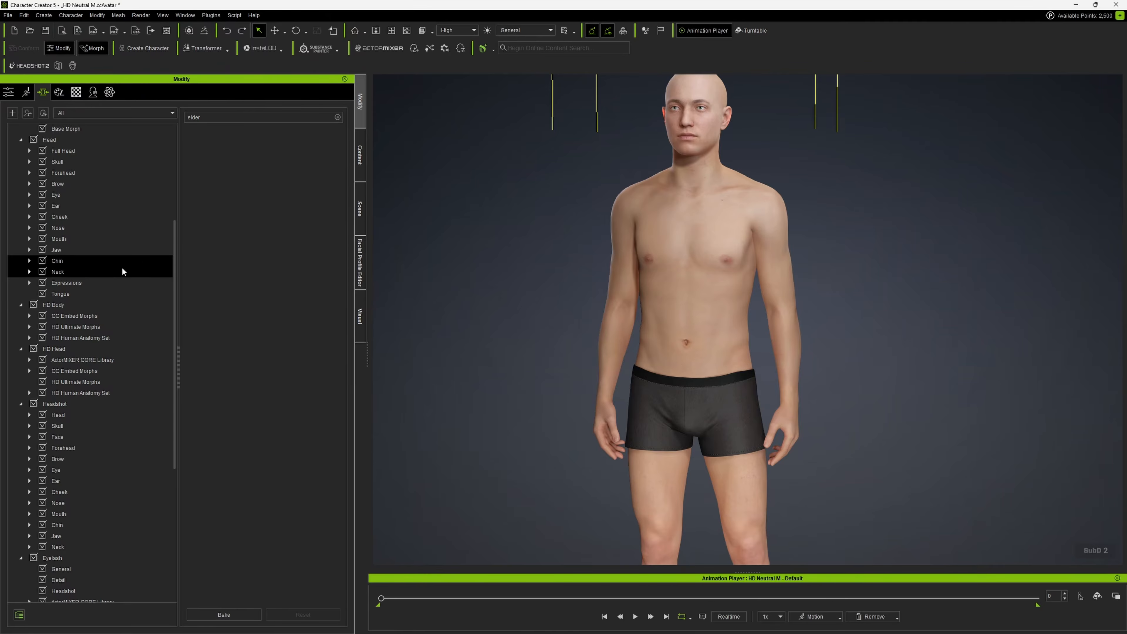
left_click(63, 307)
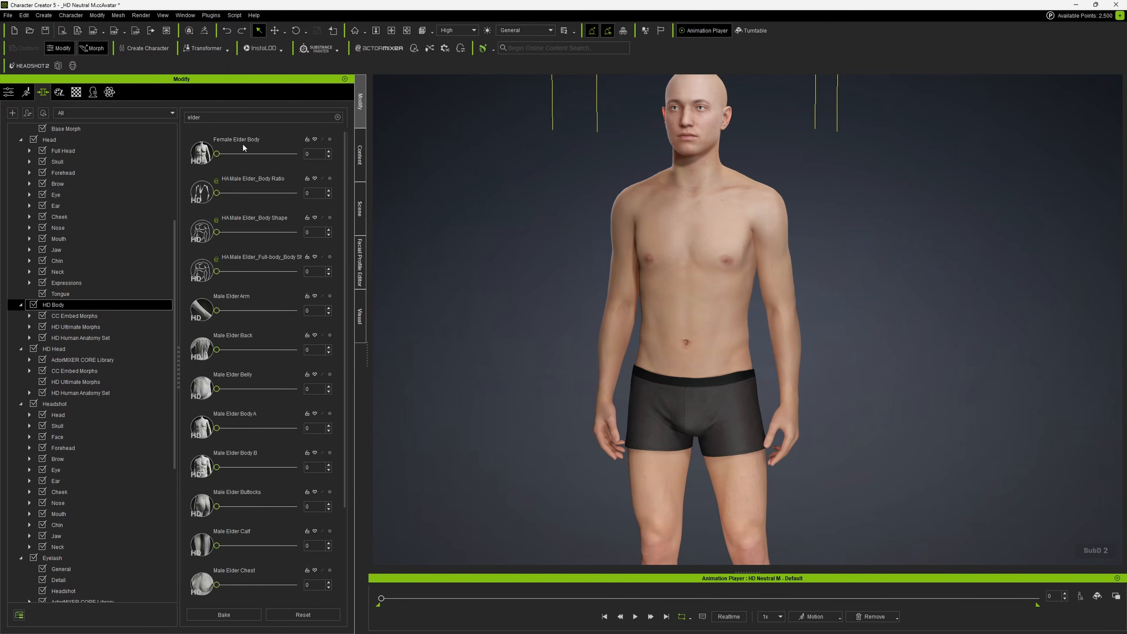
- Set the Female Elder Body morph to 56 and check the torso up close
left_click(572, 193)
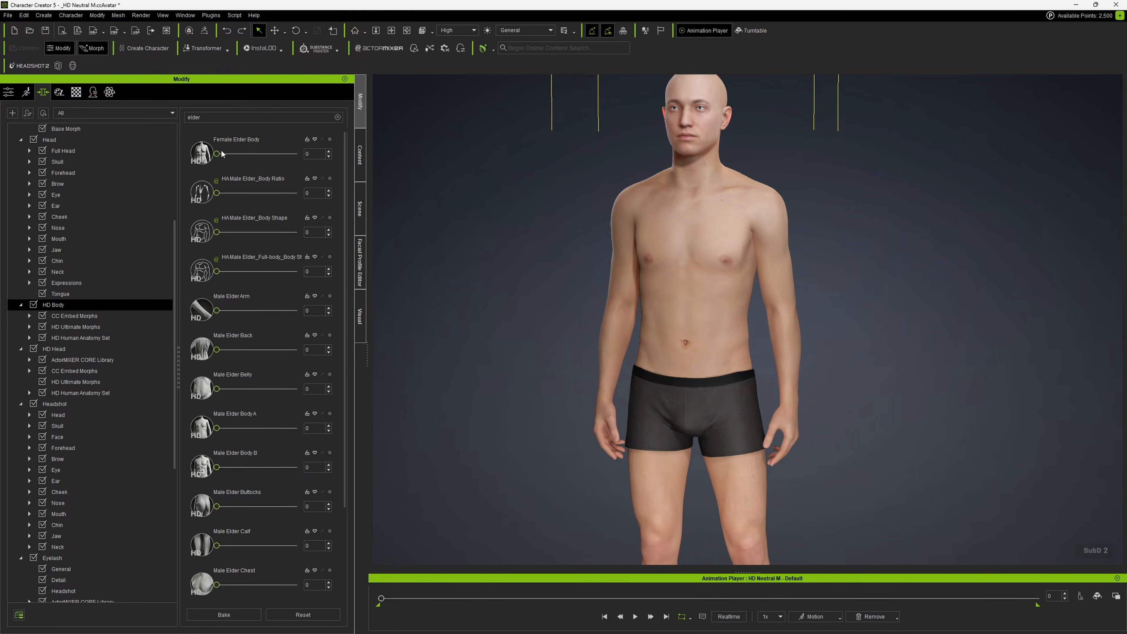
left_click_drag(217, 154, 265, 155)
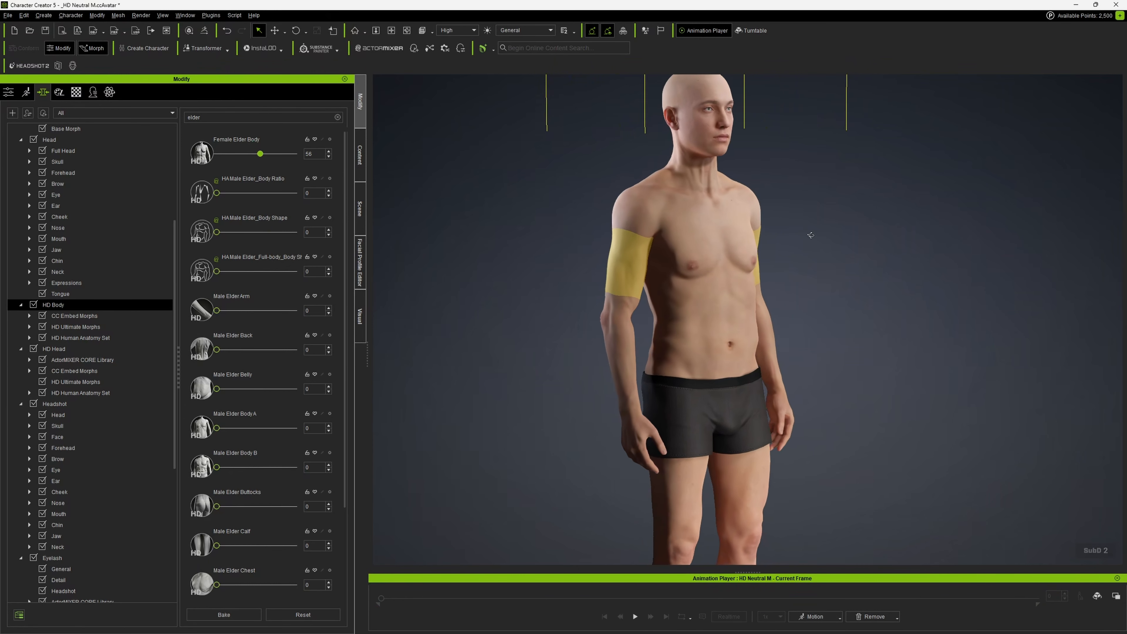
scroll(718, 223, "up", 3)
scroll(719, 187, "up", 3)
middle_click_drag(711, 170, 722, 285)
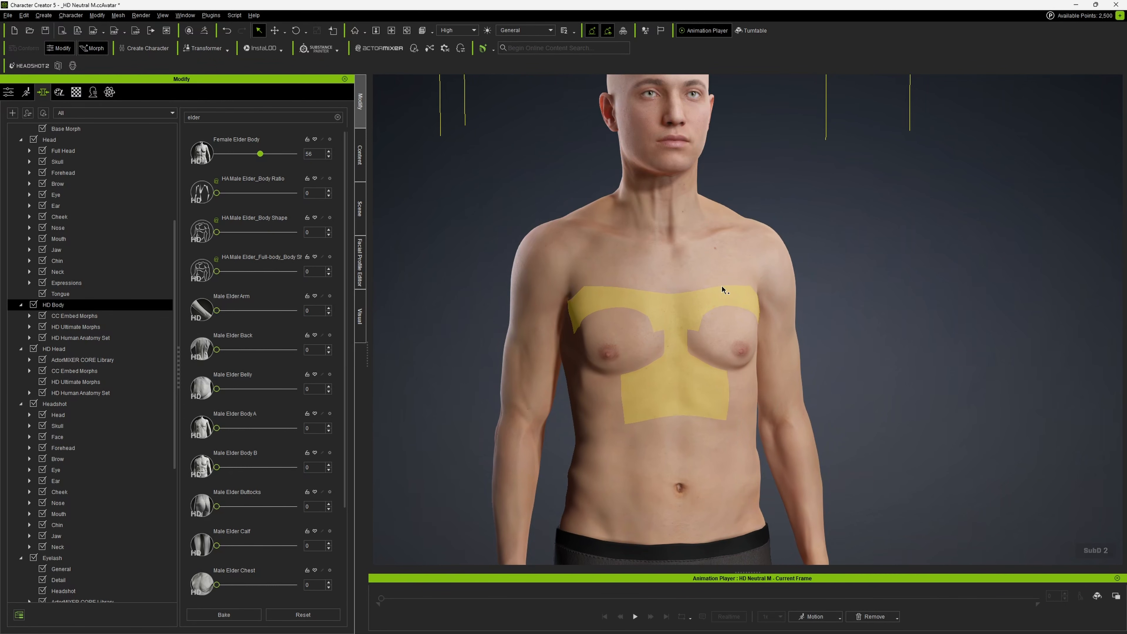
right_click_drag(722, 285, 667, 247)
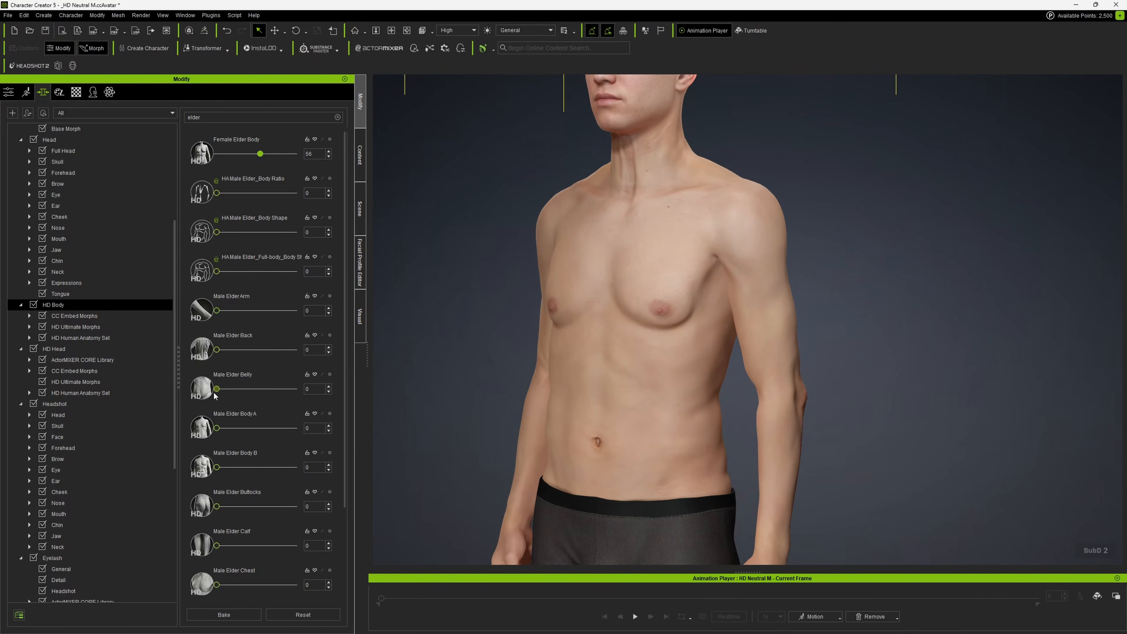
- Set the Male Elder Body A morph to 14 and the Male Elder Body B morph to 16
left_click_drag(220, 428, 228, 428)
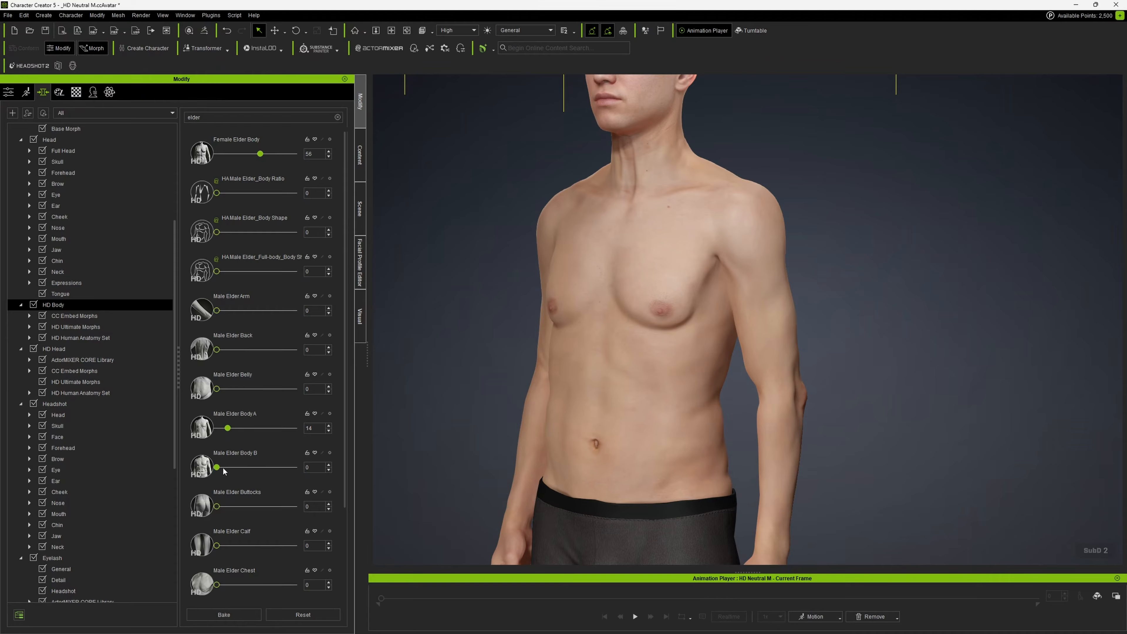
mouse_move(223, 469)
left_mouse_down()
mouse_move(246, 467)
mouse_move(231, 468)
left_mouse_up()
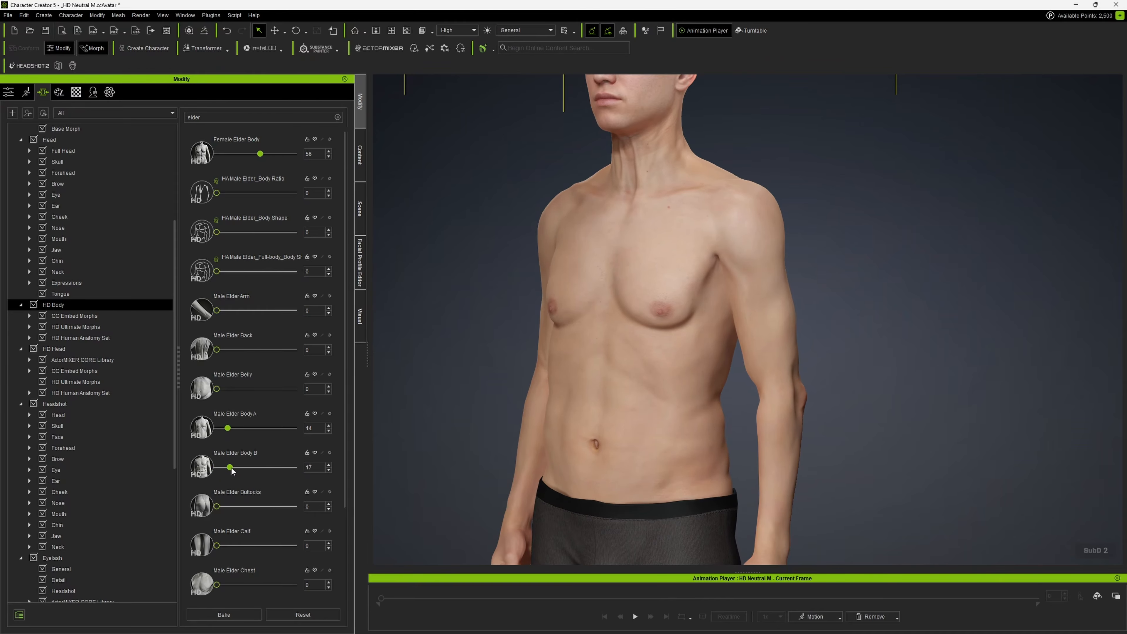
right_click_drag(683, 346, 577, 306)
scroll(239, 460, "down", 1)
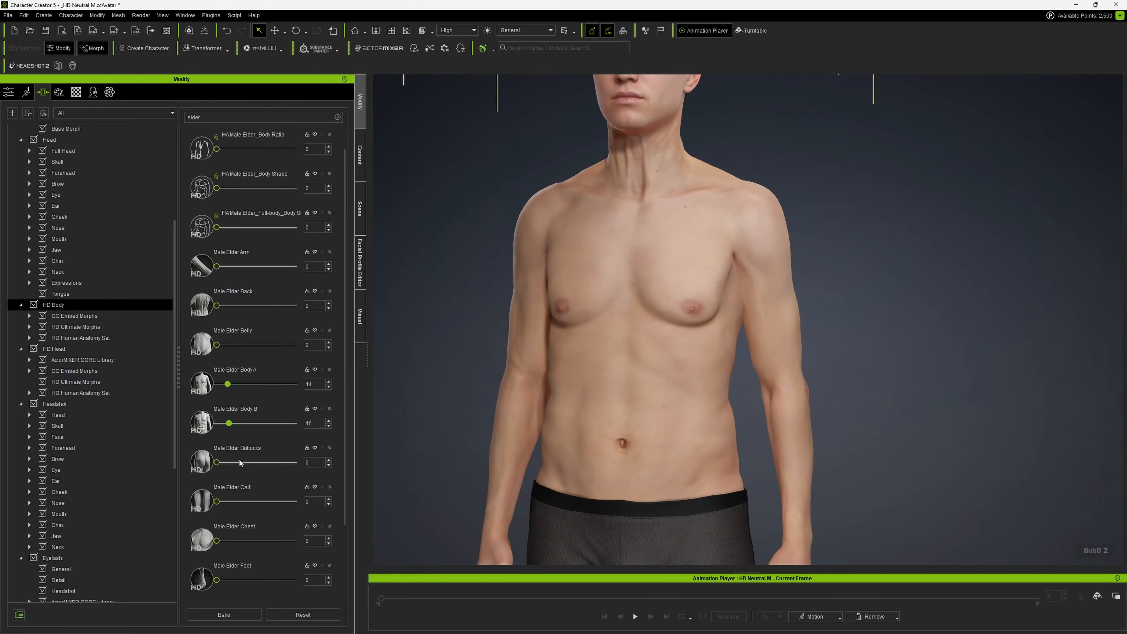
- Try the Male Elder Chest morph, return it to 0, and set Male Elder Full-body to 24
mouse_move(227, 544)
left_mouse_down()
mouse_move(265, 544)
mouse_move(211, 547)
left_mouse_up()
scroll(219, 556, "down", 1)
scroll(267, 549, "down", 1)
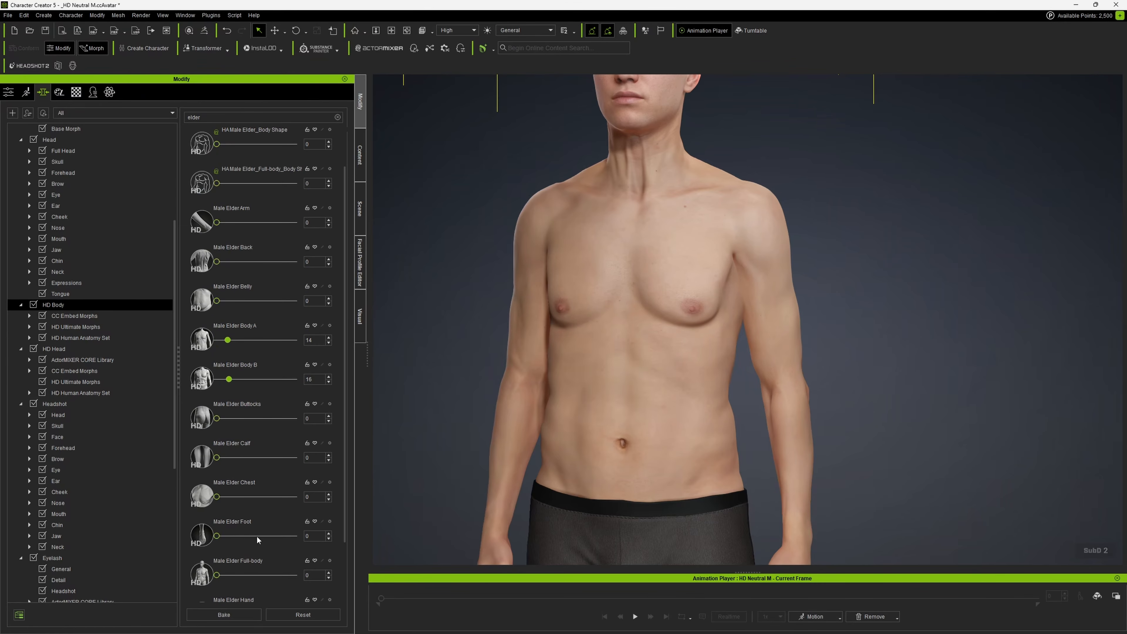
left_click_drag(220, 577, 238, 577)
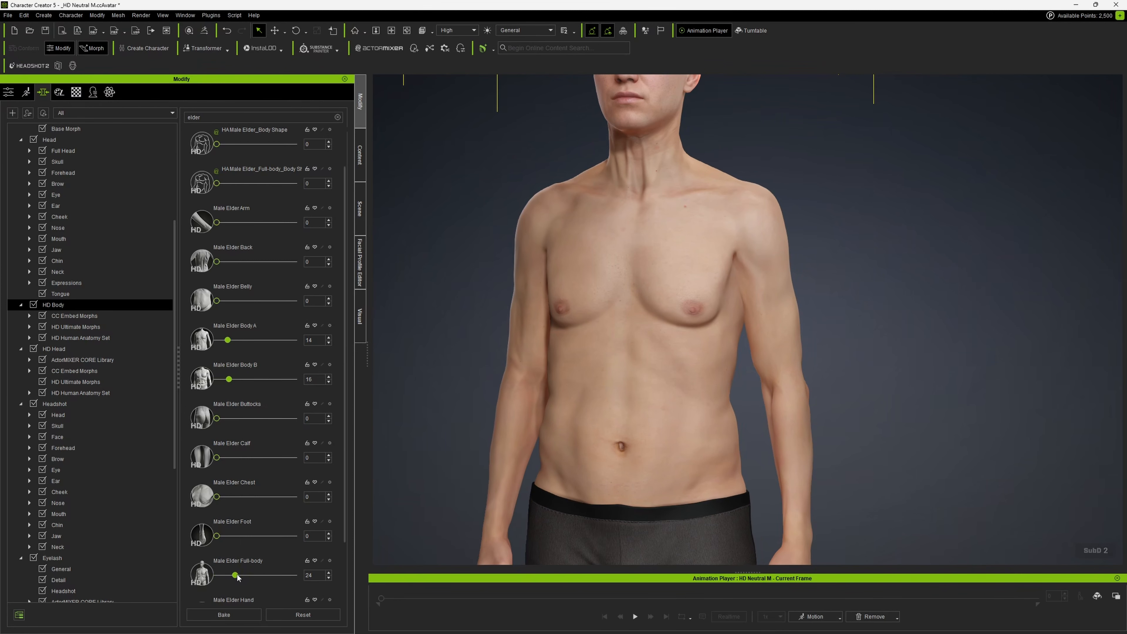
- Examine the aged body's proportions, chest and neck from several angles
right_click_drag(556, 381, 710, 377)
scroll(655, 217, "down", 5)
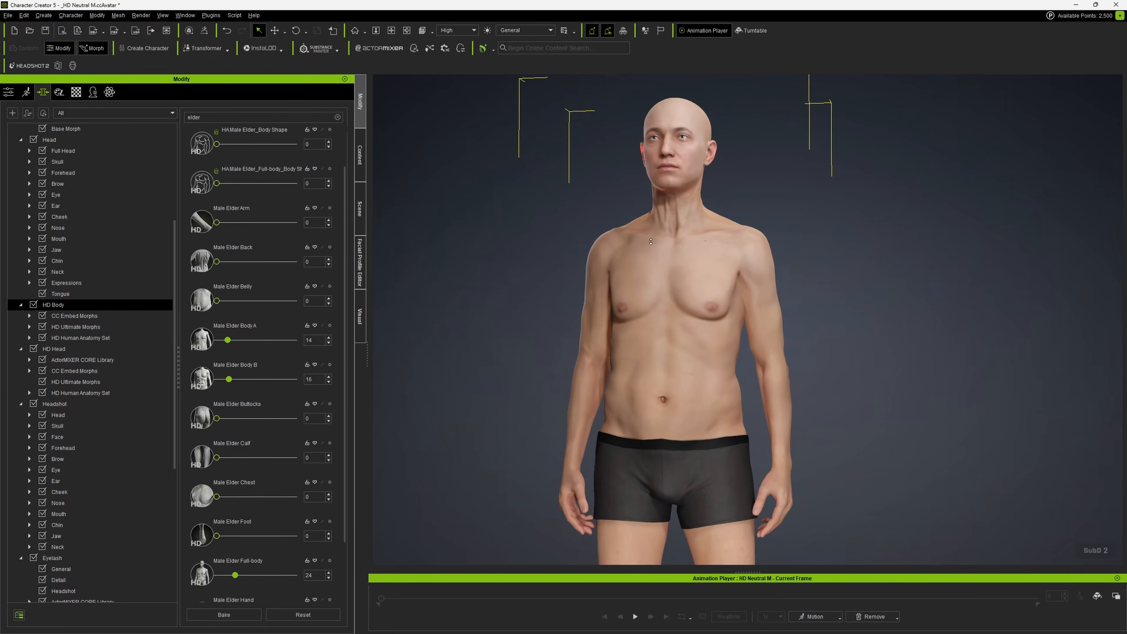
scroll(655, 218, "down", 3)
right_click_drag(655, 218, 703, 203)
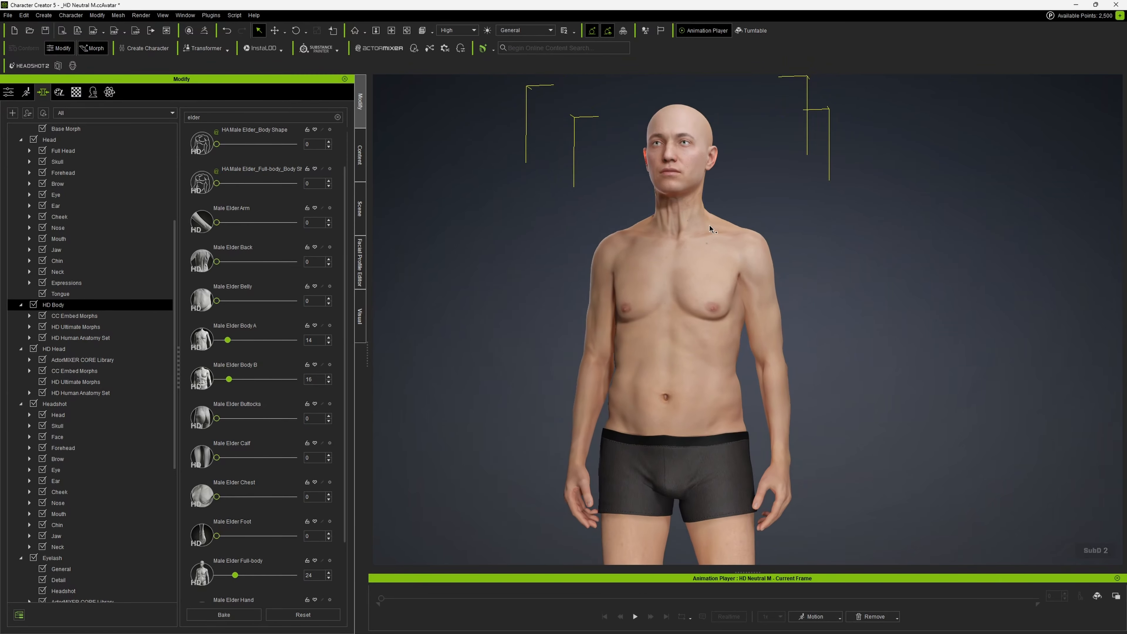
middle_click_drag(709, 226, 802, 337)
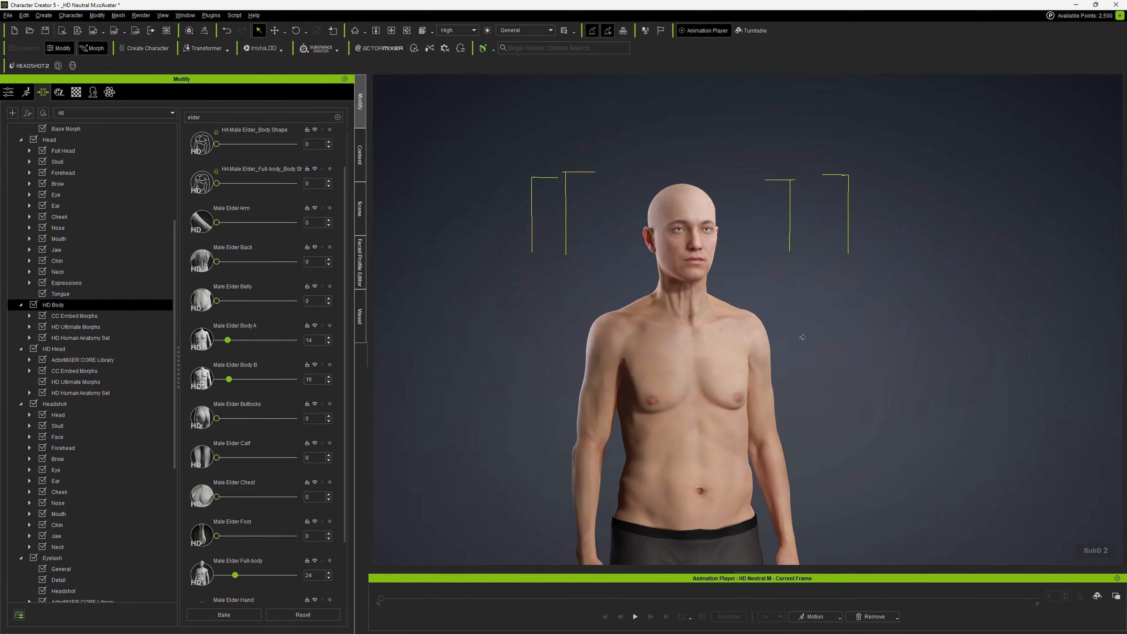
right_click_drag(803, 337, 805, 331)
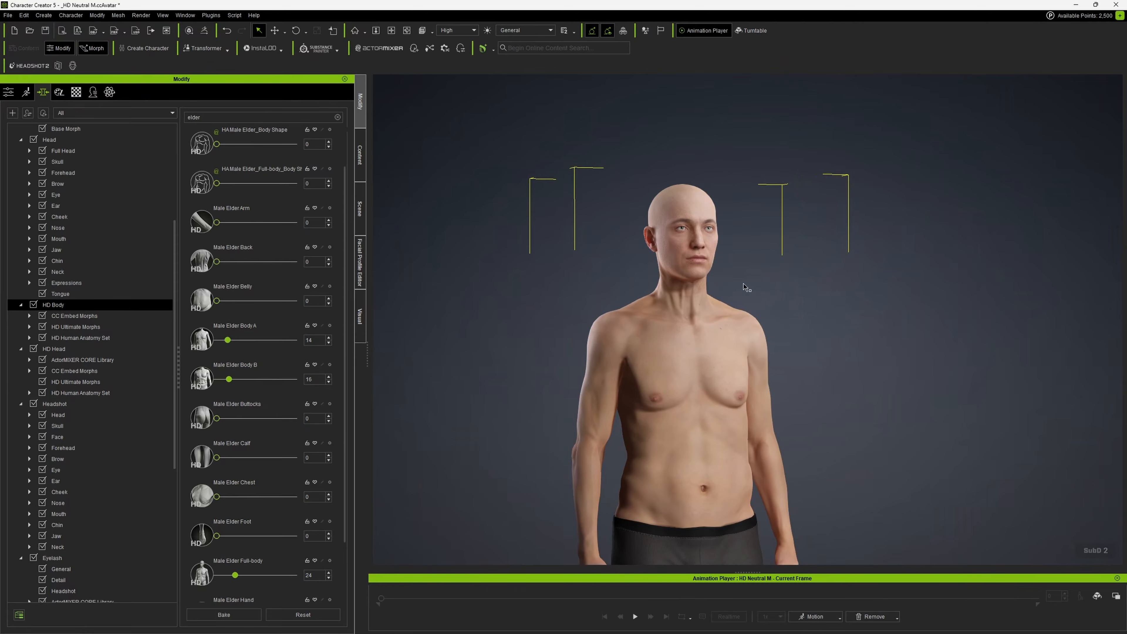
right_click_drag(746, 288, 720, 298)
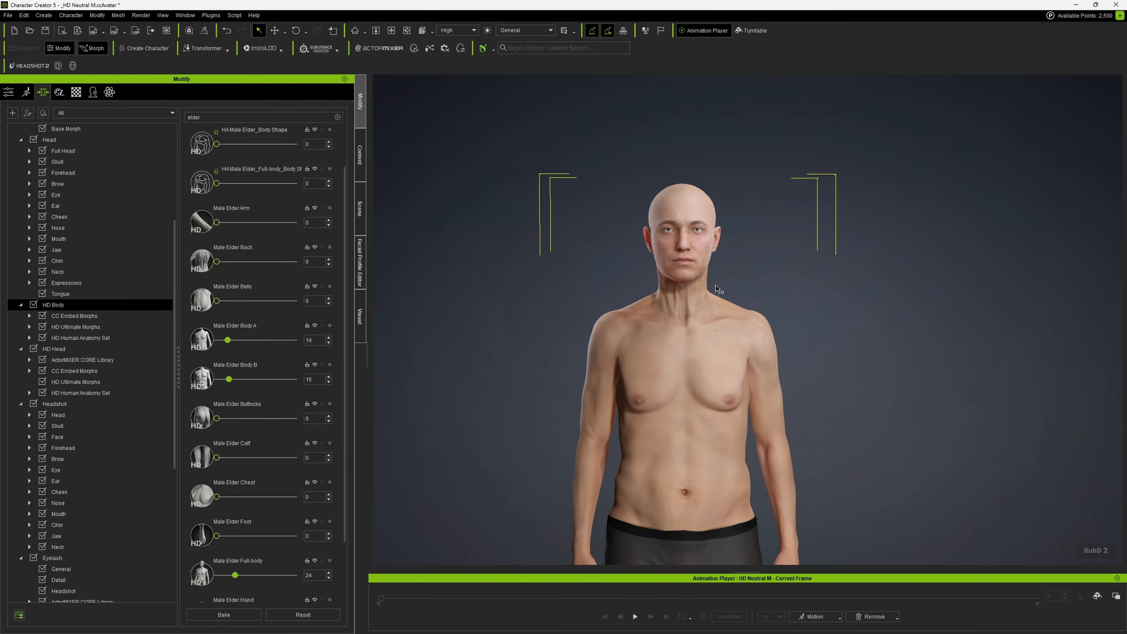
- List the HD Head elder morphs and set Full Face Elder to 40
scroll(702, 313, "up", 5)
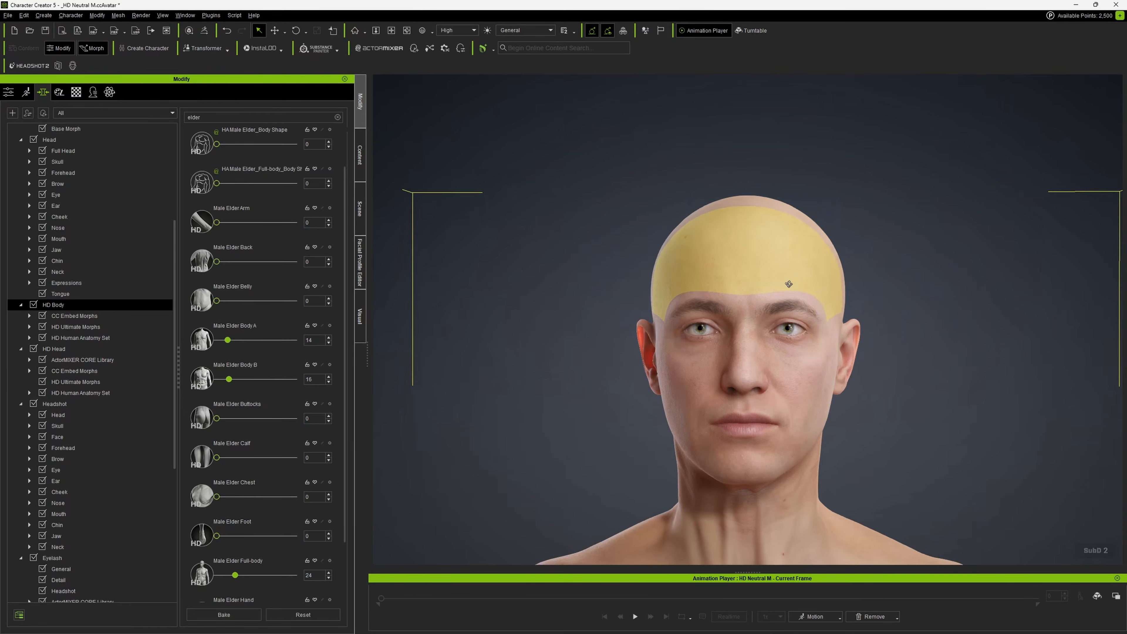
right_click_drag(788, 277, 727, 277)
scroll(798, 281, "up", 3)
middle_click_drag(798, 281, 794, 221)
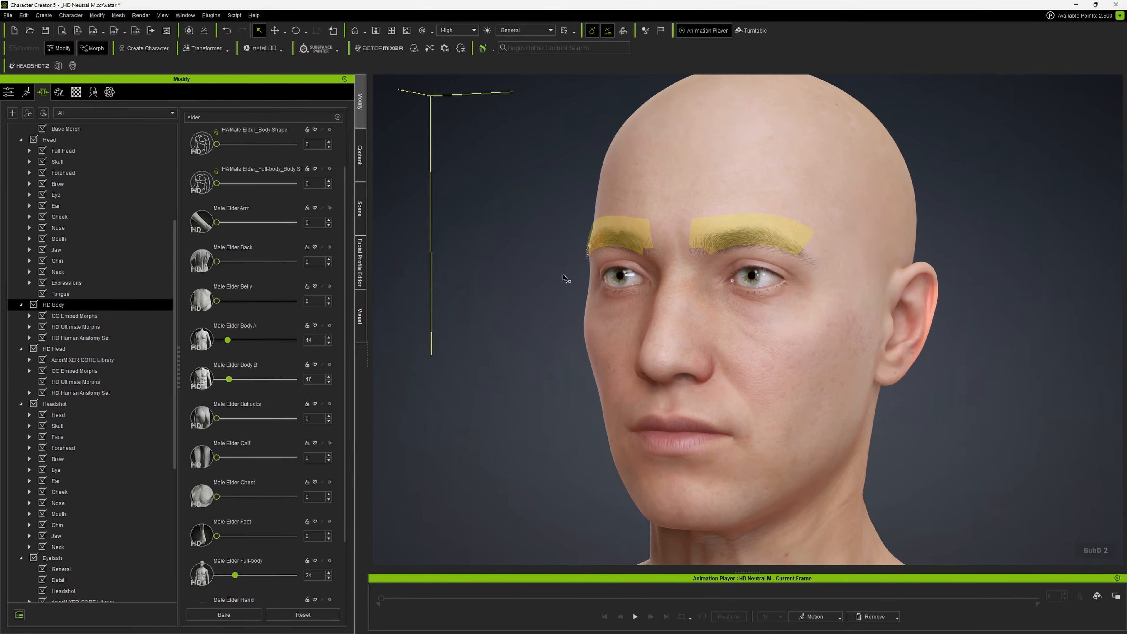
left_click(49, 348)
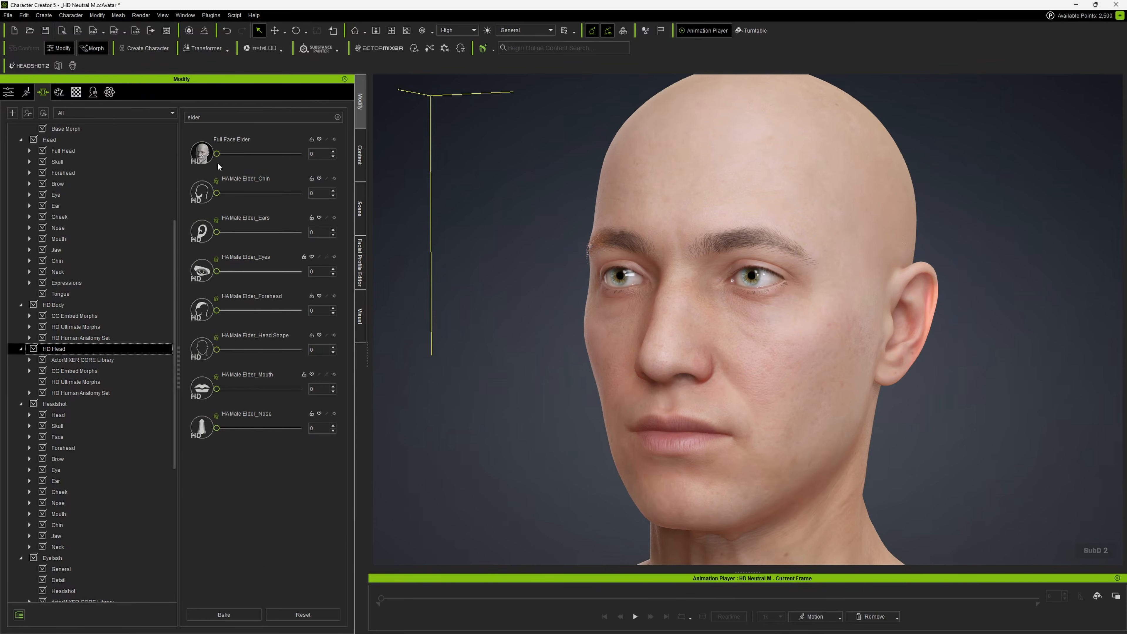
left_click(211, 118)
left_click_drag(223, 155, 266, 154)
left_click(249, 155)
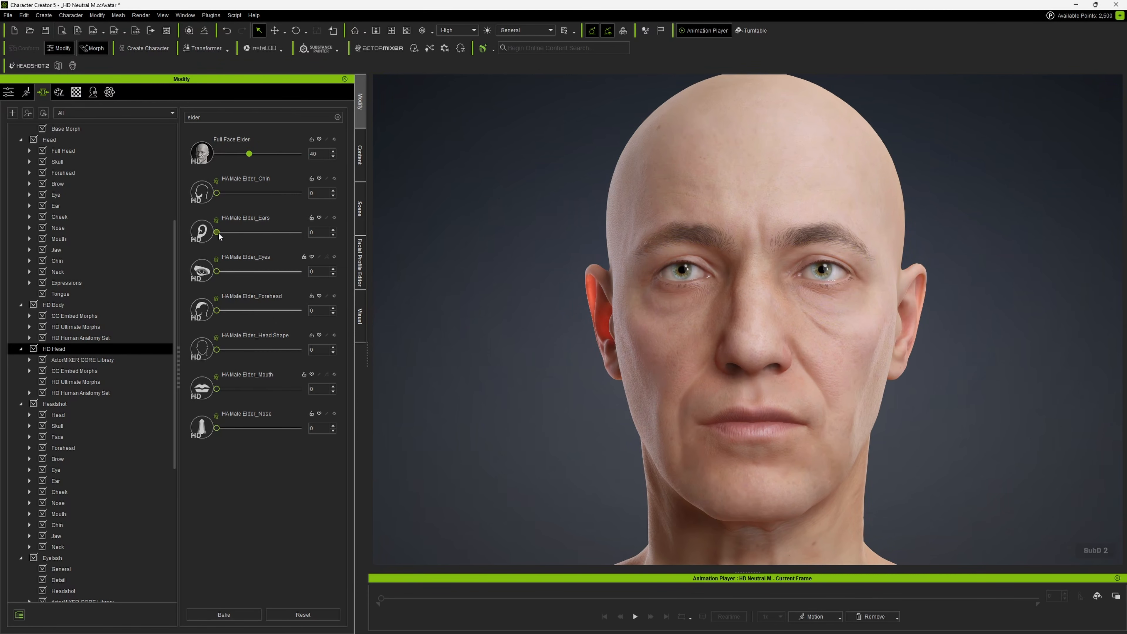
- Set the HA Male Elder_Ears morph to 17 and the HA Male Elder_Nose morph to 20
left_click(229, 232)
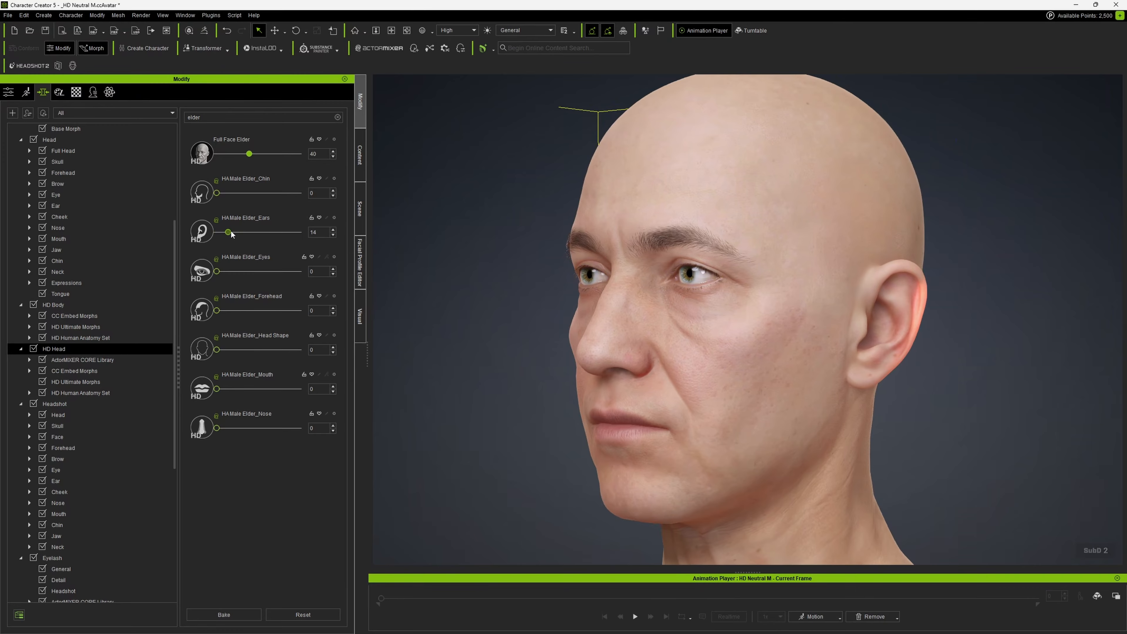
left_click_drag(231, 234, 238, 235)
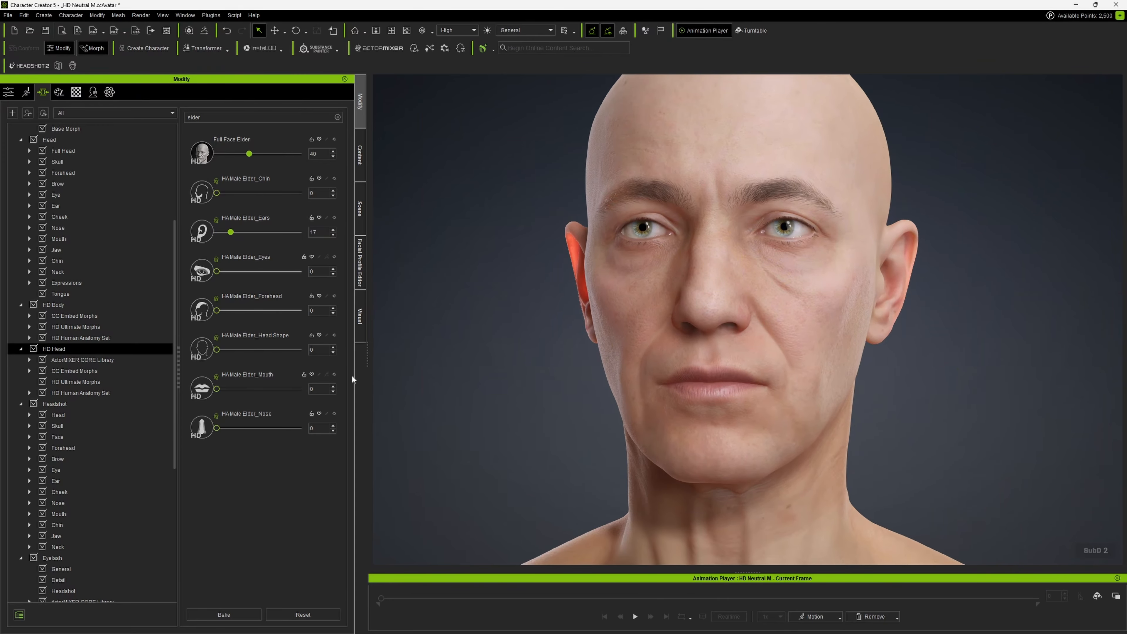
left_click_drag(230, 432, 232, 432)
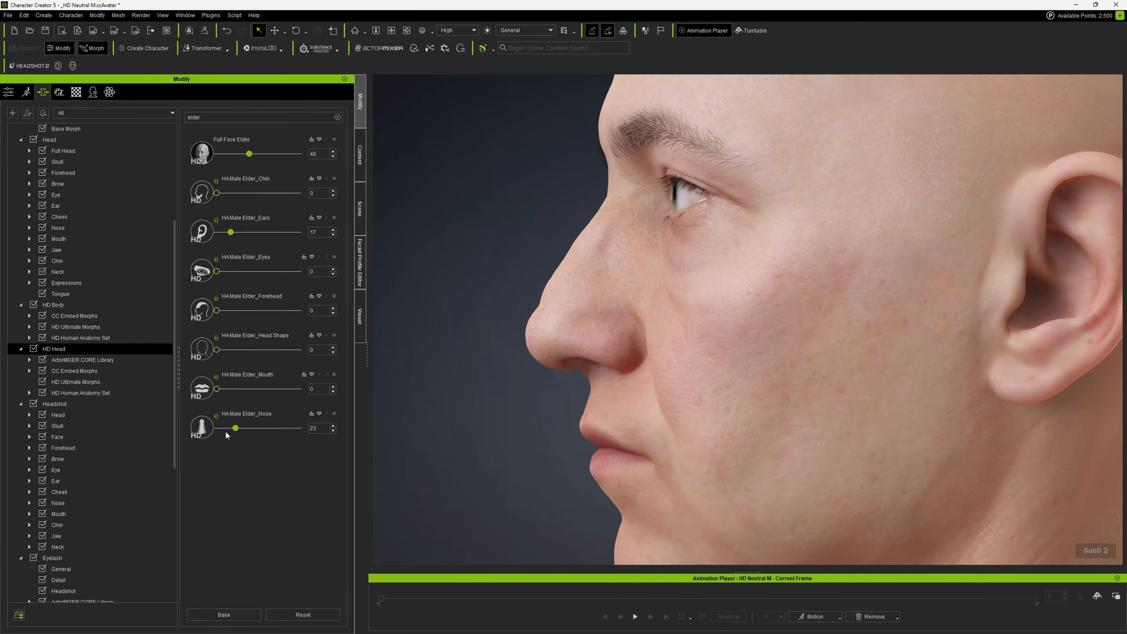
left_click_drag(235, 431, 233, 432)
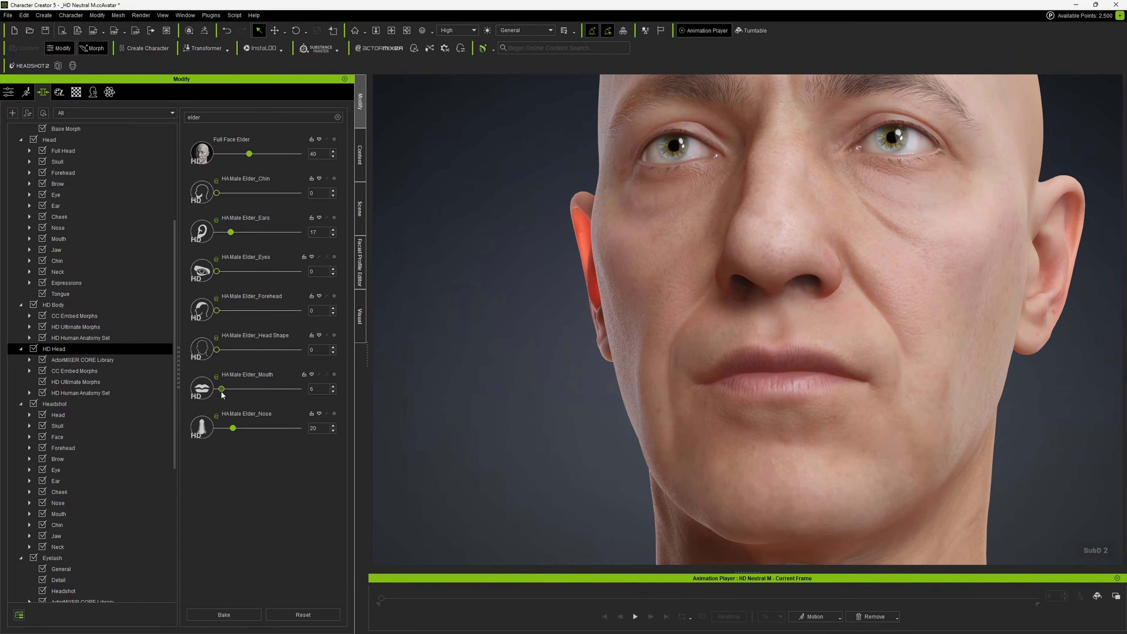
- Set the HA Male Elder_Mouth morph to 15 and the HA Male Elder_Head Shape morph to 13
left_click_drag(229, 394, 235, 395)
left_click_drag(223, 354, 225, 354)
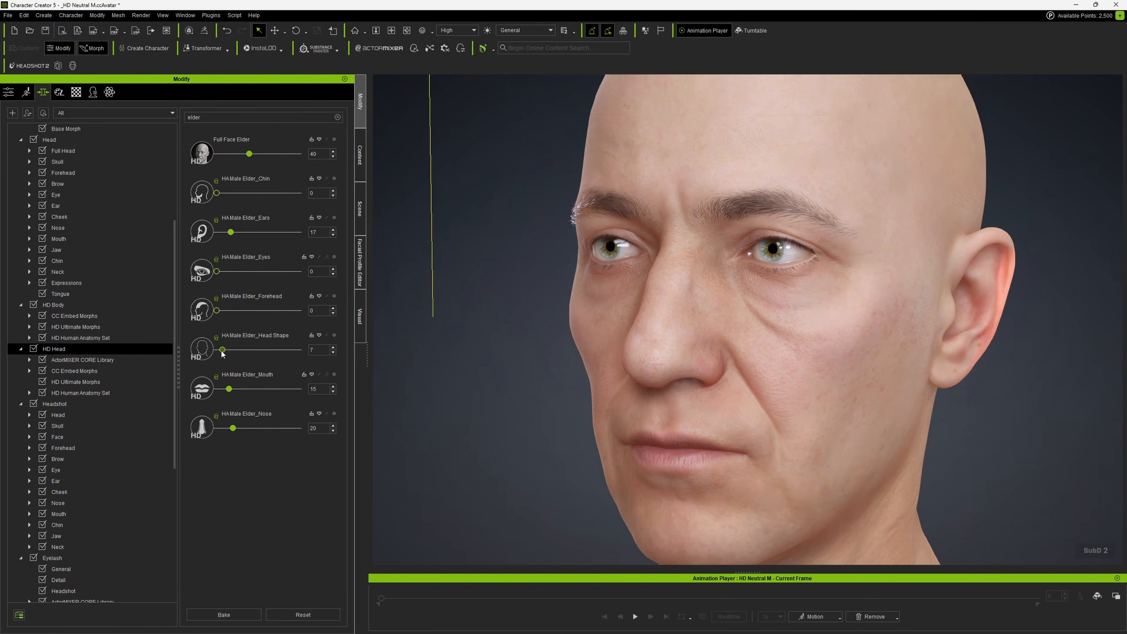
left_click_drag(222, 353, 227, 353)
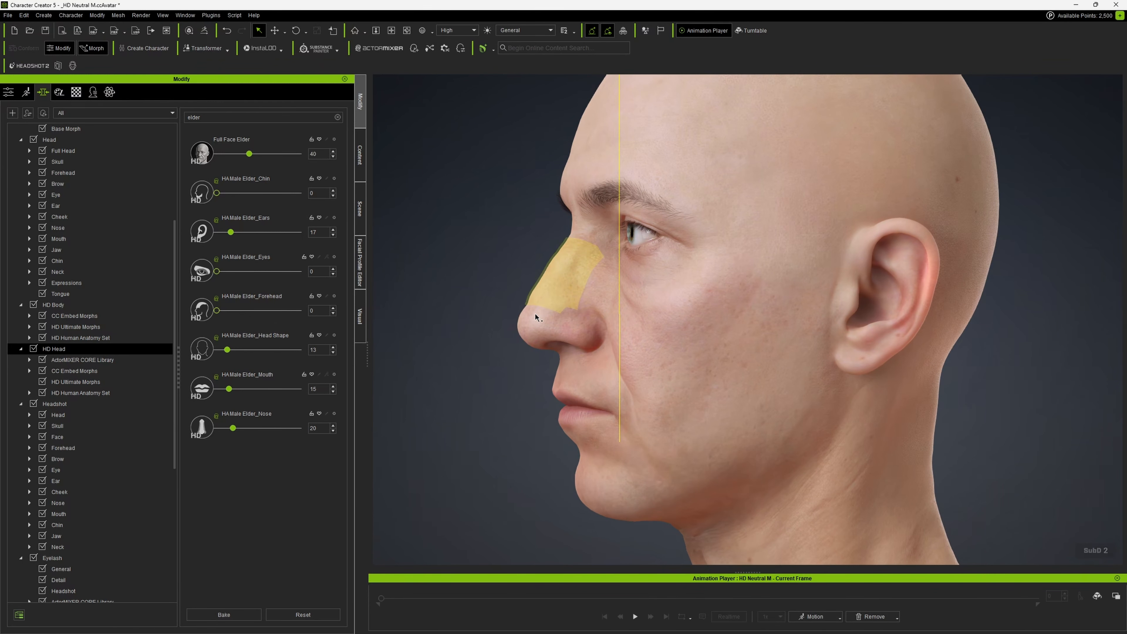
- Adjust the nose tip and mouth directly on the face, pulling the upper lip slightly down and the mouth corner inward
left_click(526, 328)
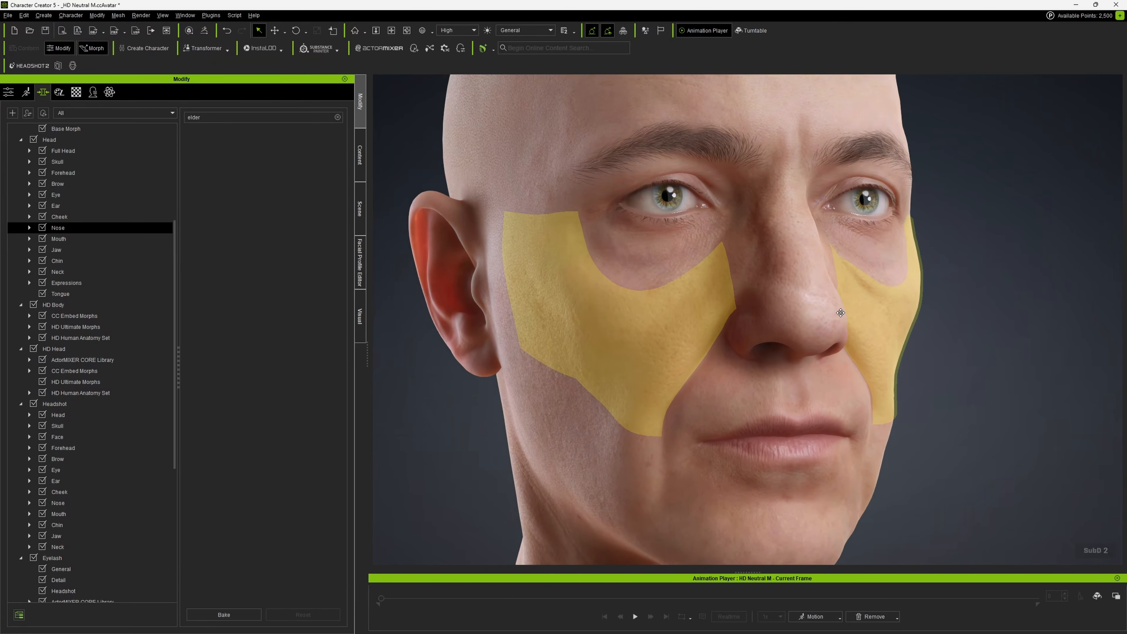
left_click(733, 433)
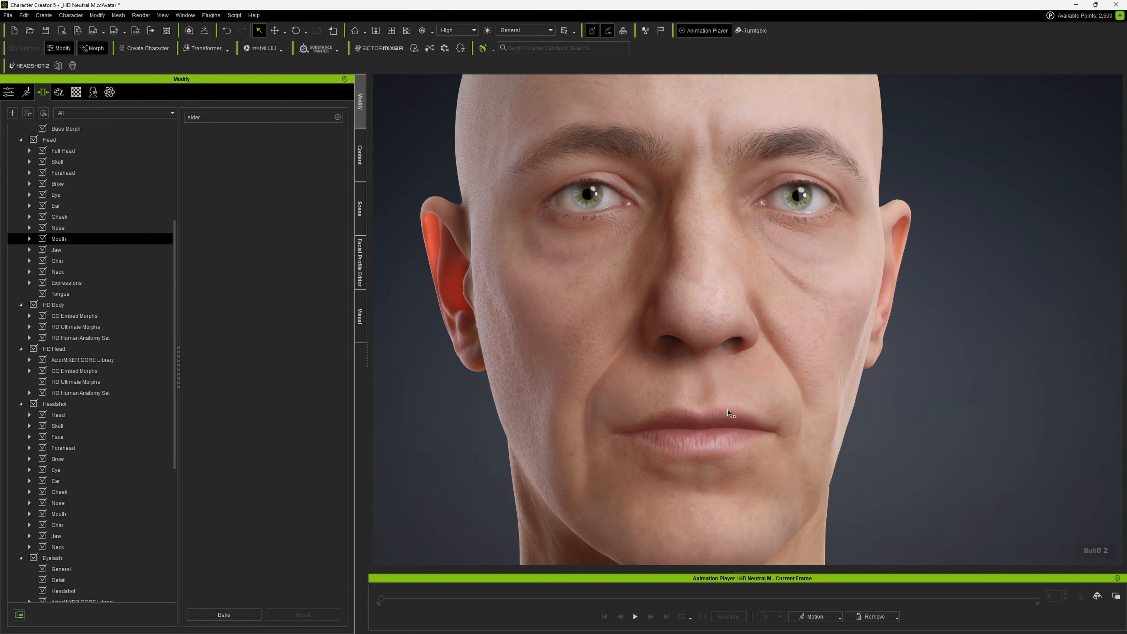
mouse_move(727, 418)
left_mouse_down()
mouse_move(727, 440)
mouse_move(731, 424)
left_mouse_up()
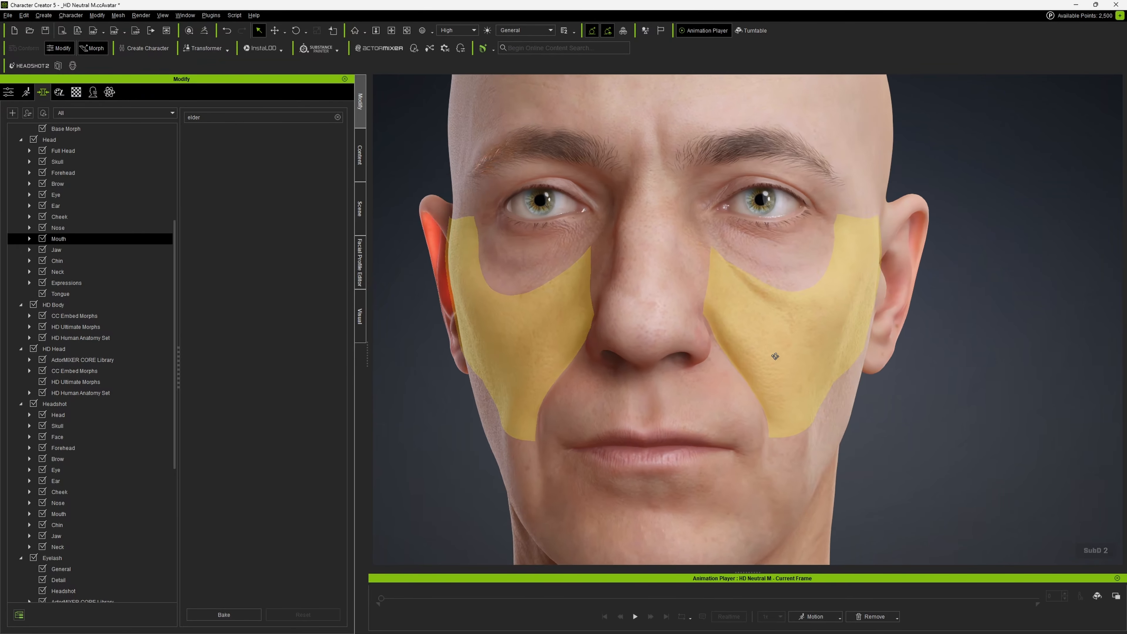
right_click_drag(774, 352, 722, 352)
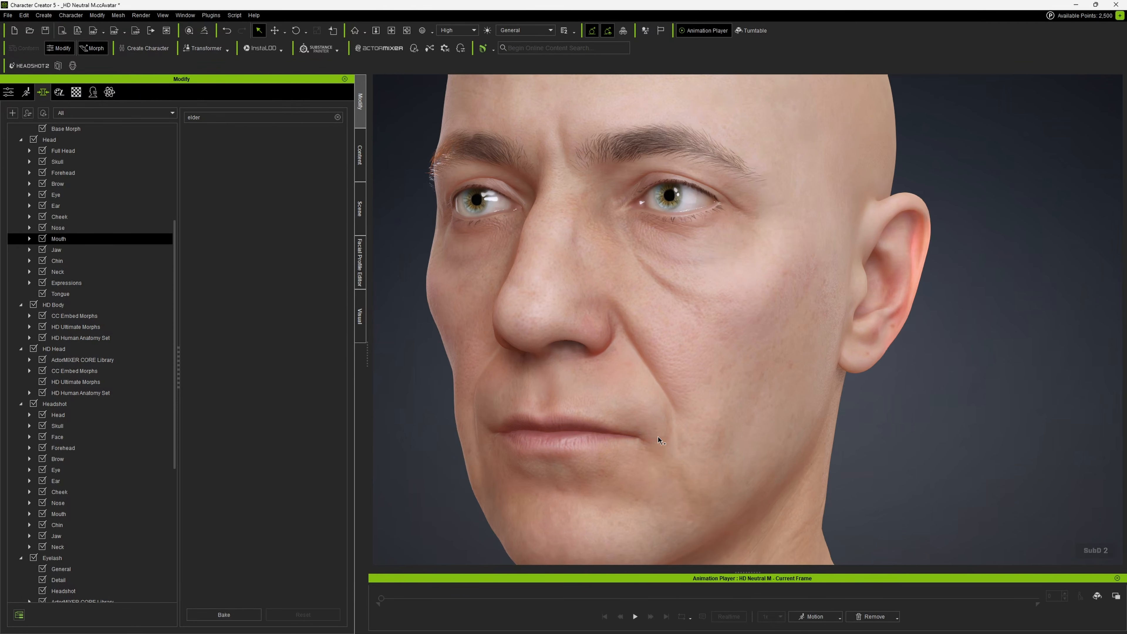
left_click_drag(658, 439, 600, 437)
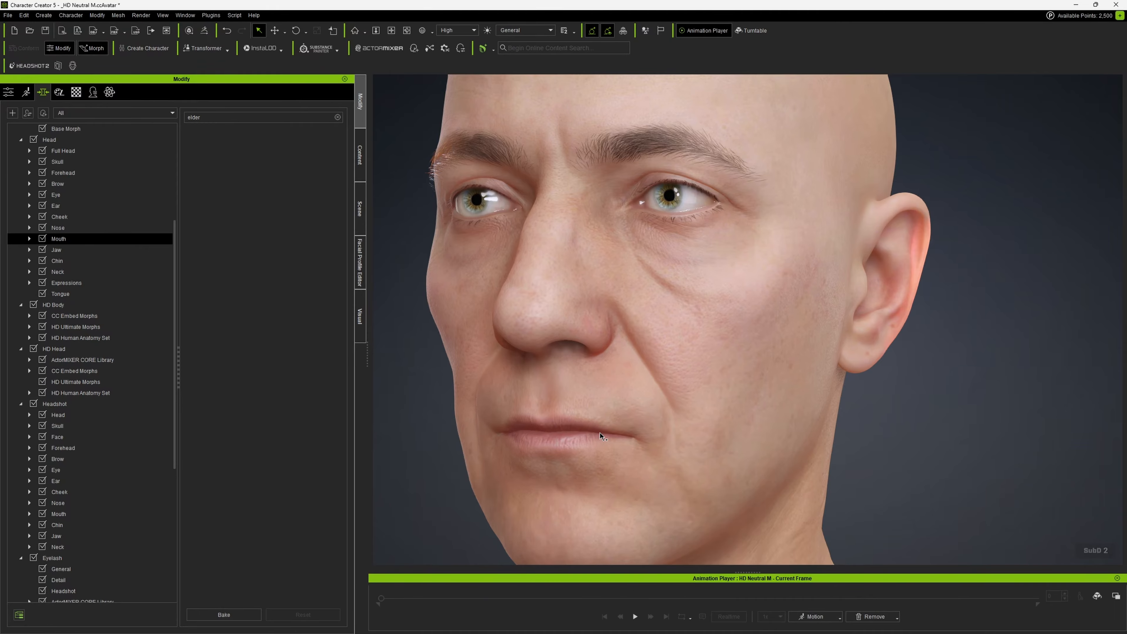
right_click_drag(694, 313, 895, 302)
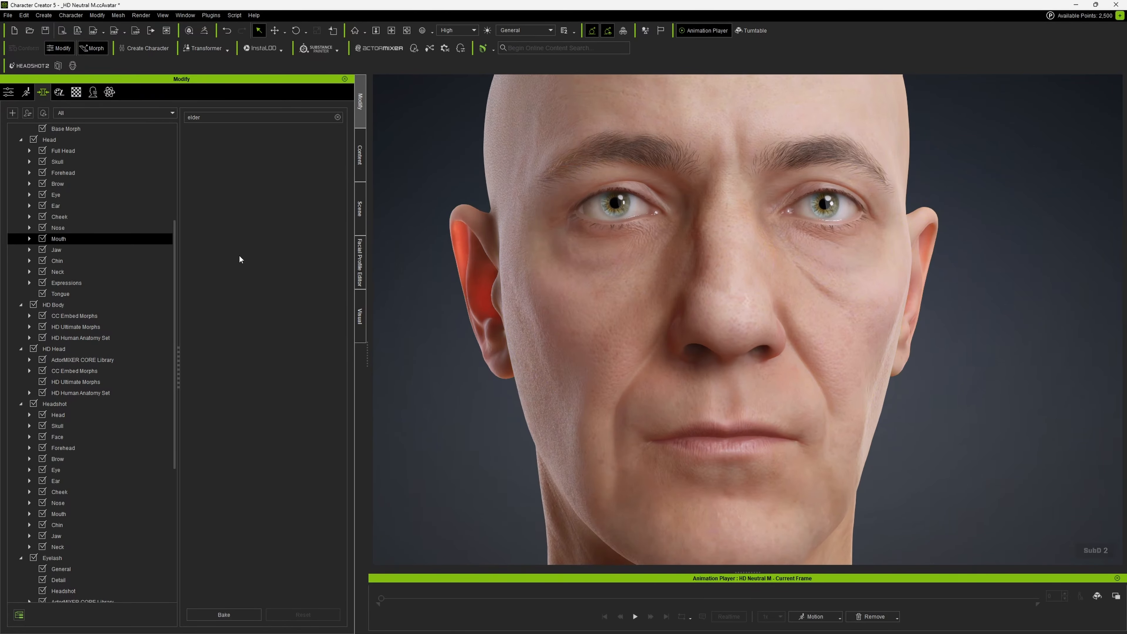
- Clear the elder search filter and list the standard Full Head morphs
left_click_drag(173, 244, 181, 149)
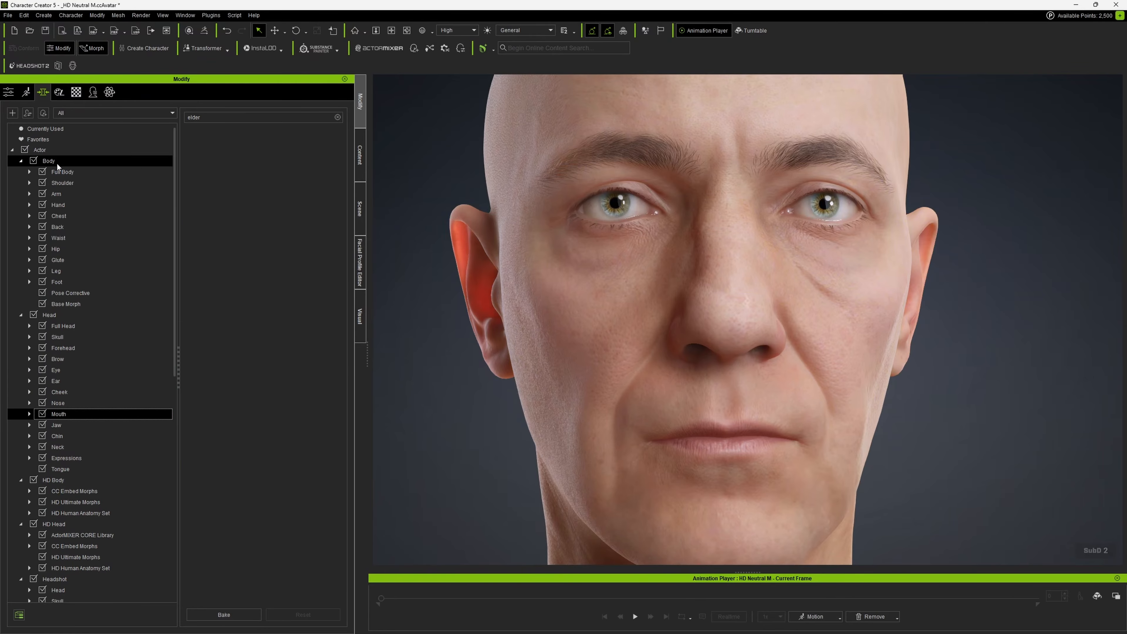
left_click(65, 370)
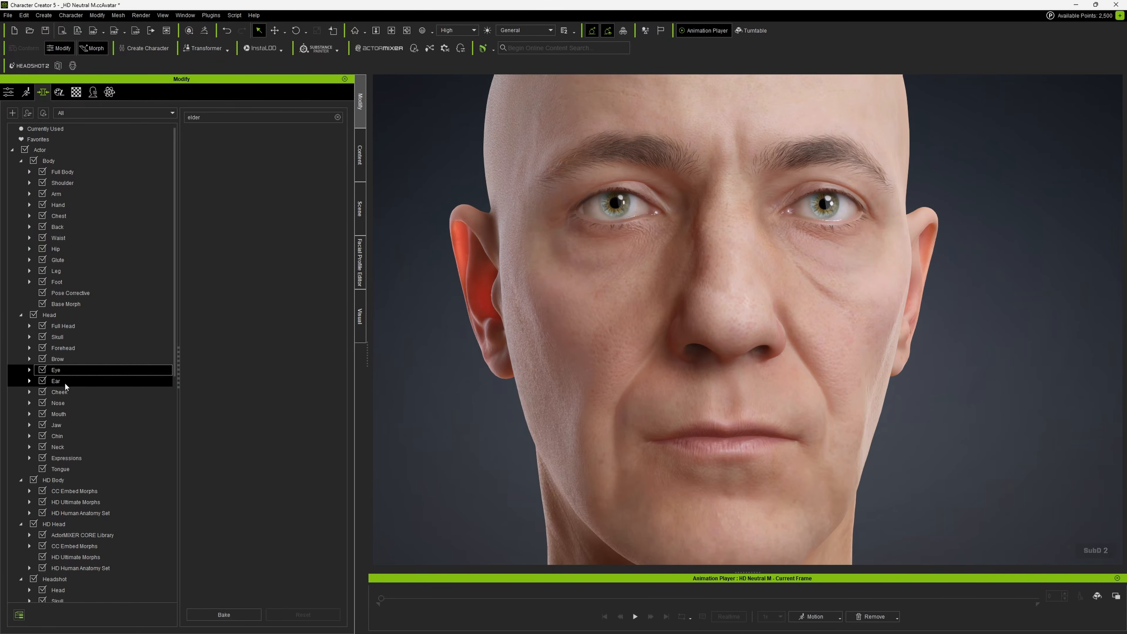
left_click(338, 118)
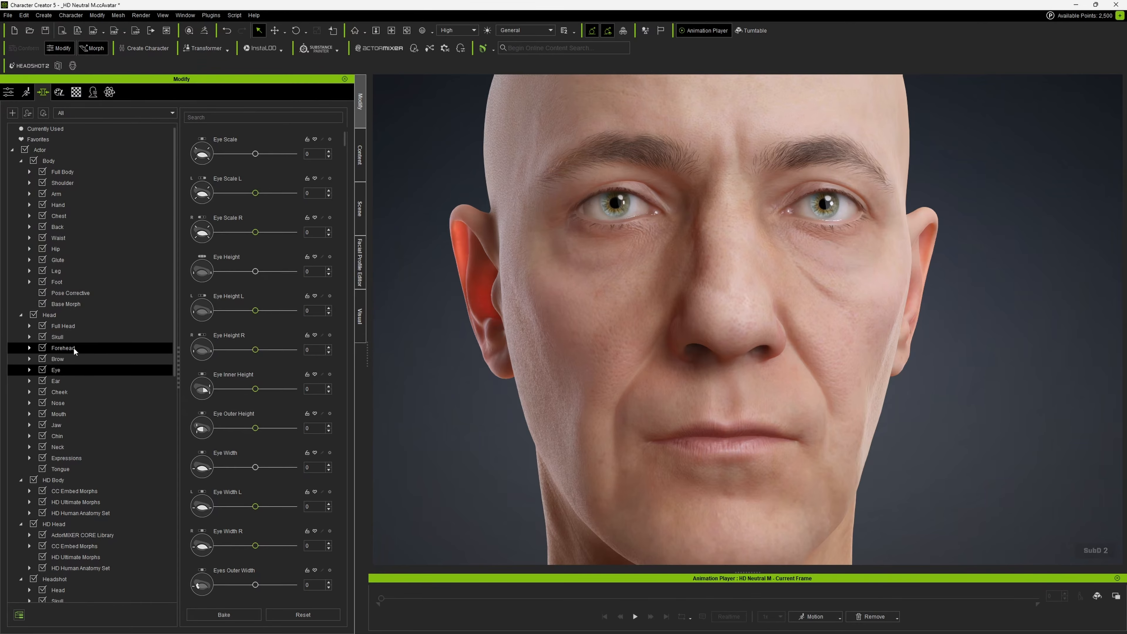
left_click(57, 337)
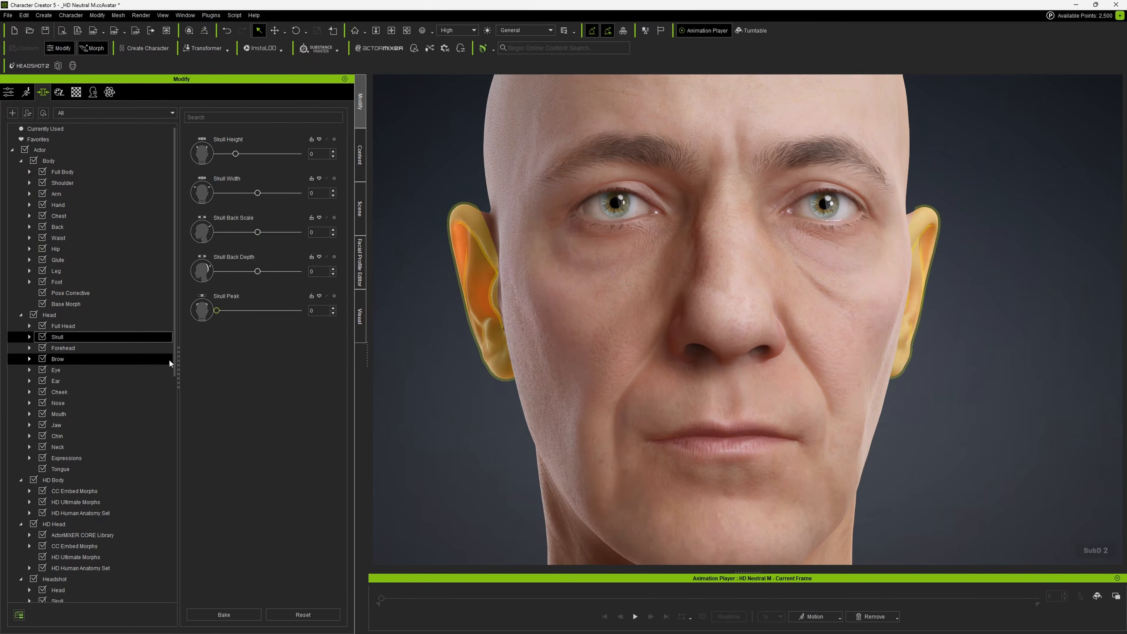
right_click_drag(681, 393, 639, 399)
left_click(74, 327)
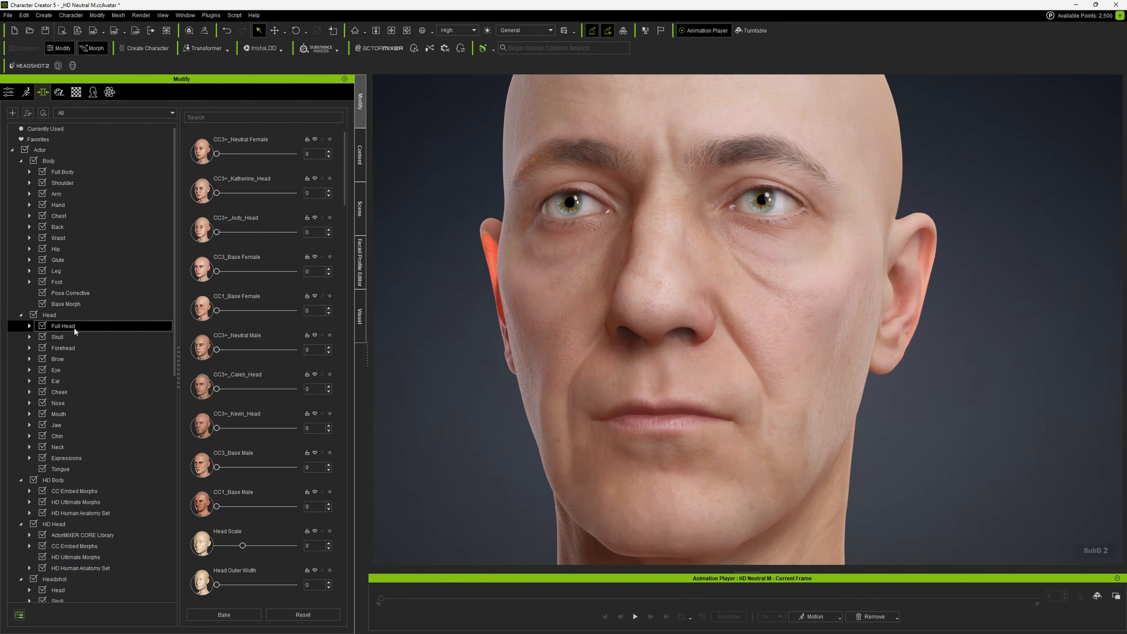
- Lower the Face Angle morph slightly below zero, judging the change on the head's side profile
scroll(277, 400, "down", 2)
scroll(275, 406, "down", 1)
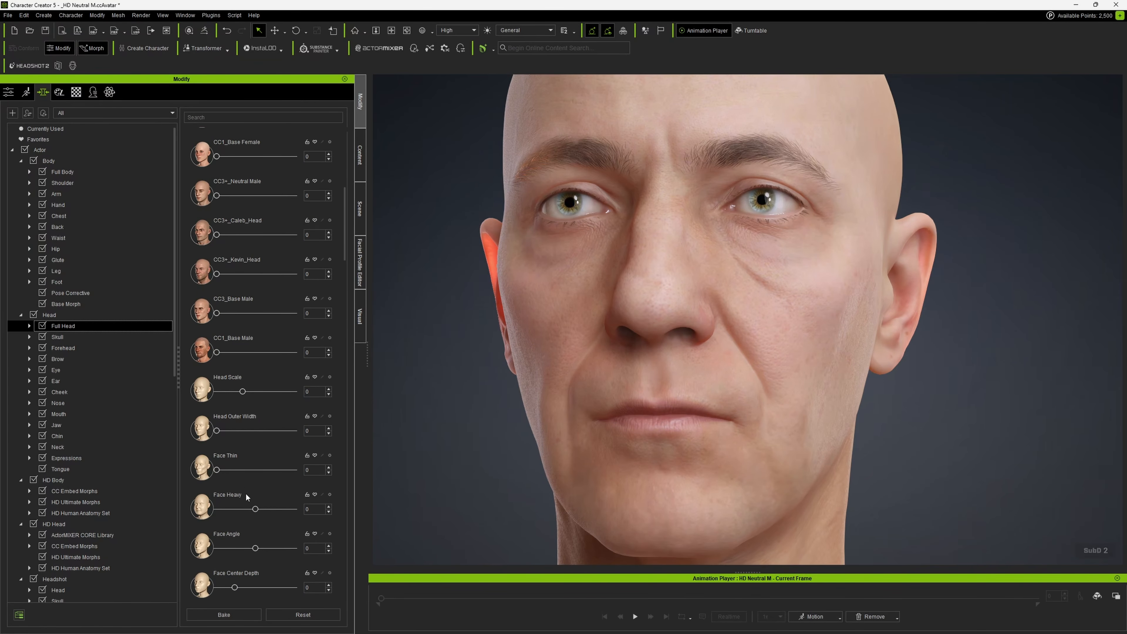
scroll(239, 508, "down", 1)
right_click_drag(692, 387, 468, 378)
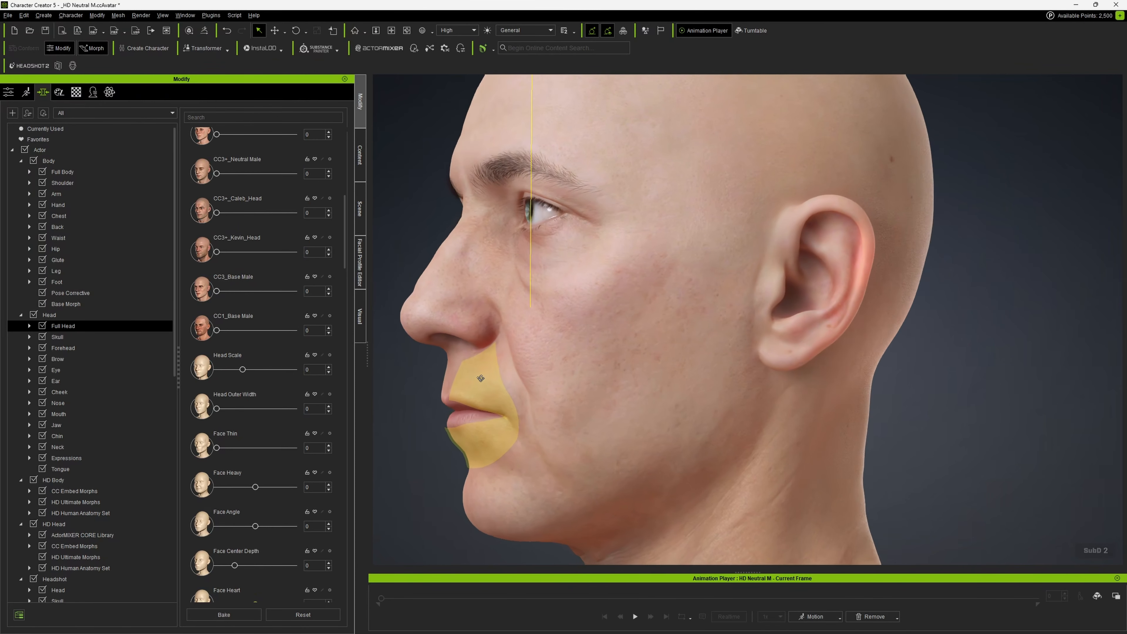
left_click_drag(254, 527, 253, 527)
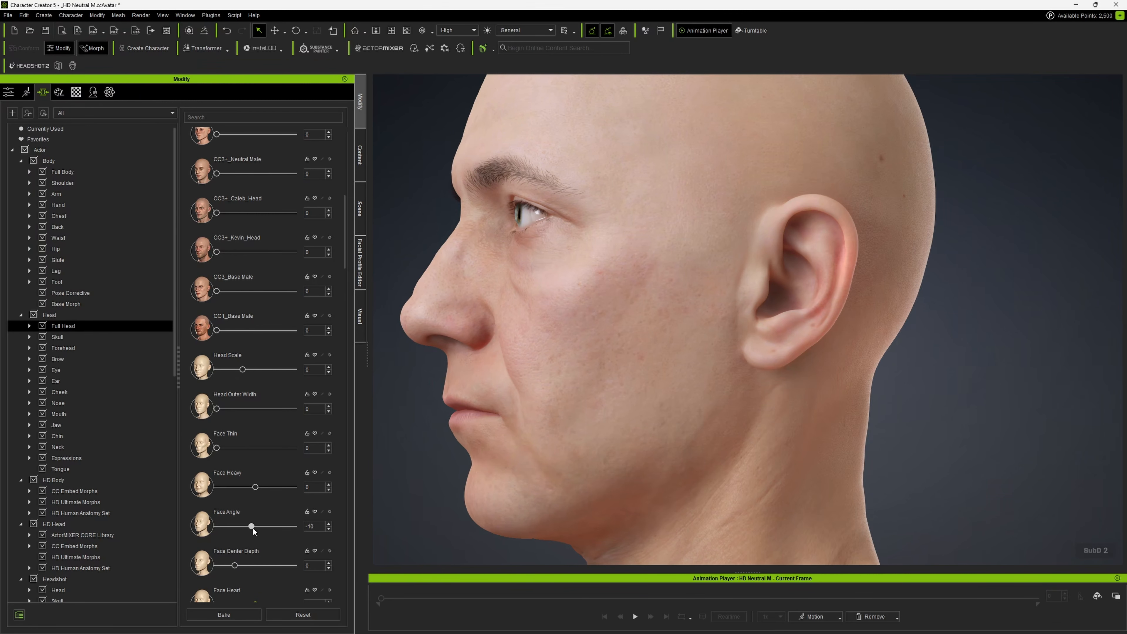
right_click_drag(500, 373, 803, 355)
- Set the Face Heavy morph to -10 to slim the face
scroll(772, 403, "down", 5)
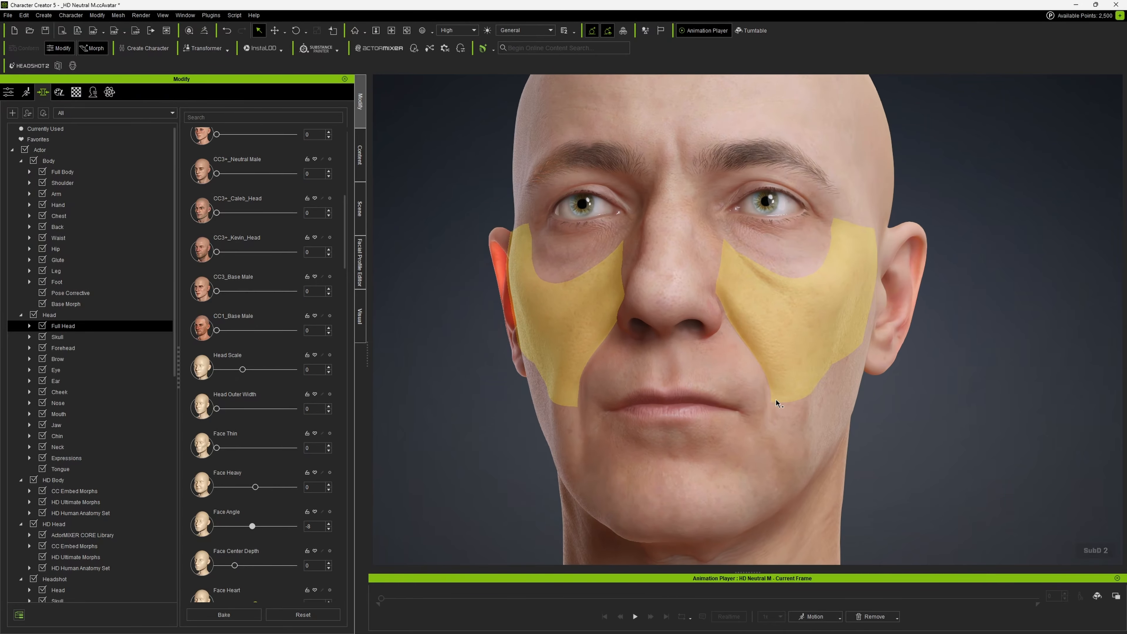
scroll(792, 244, "up", 3)
middle_click_drag(793, 244, 693, 288)
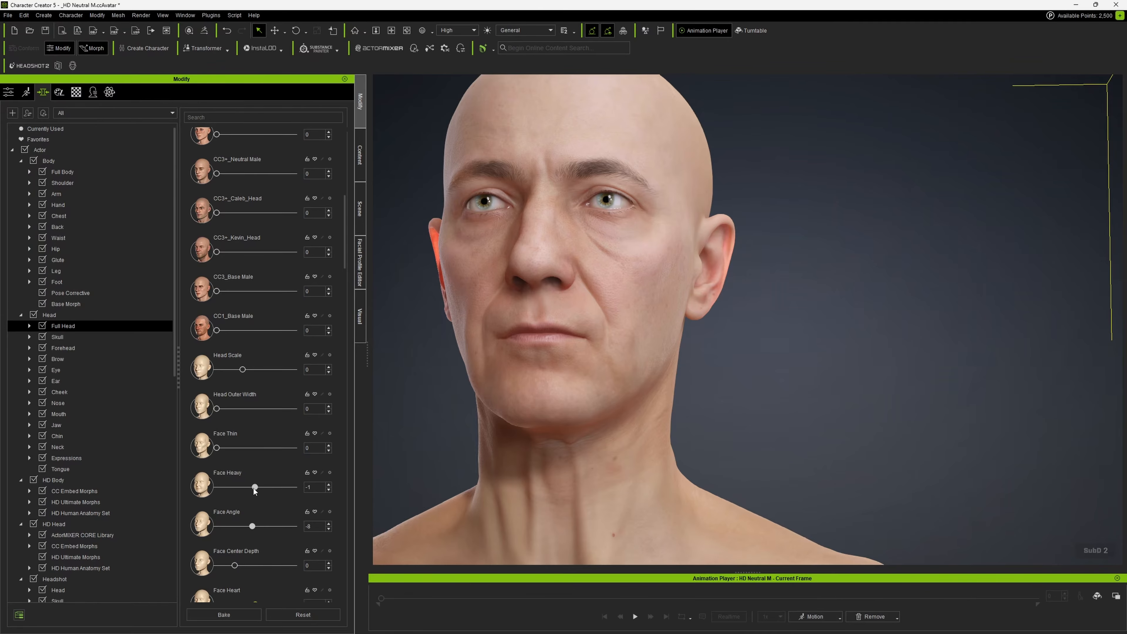
left_click_drag(254, 488, 251, 489)
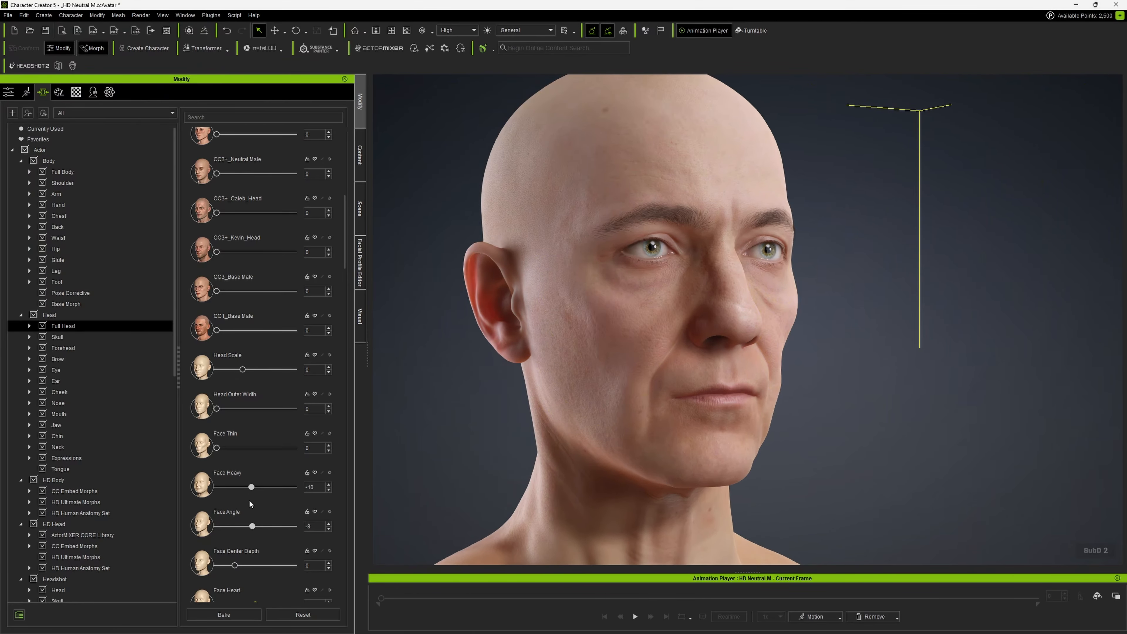
- Set the Face Heart morph to -39 and check the face from both sides
scroll(237, 572, "down", 3)
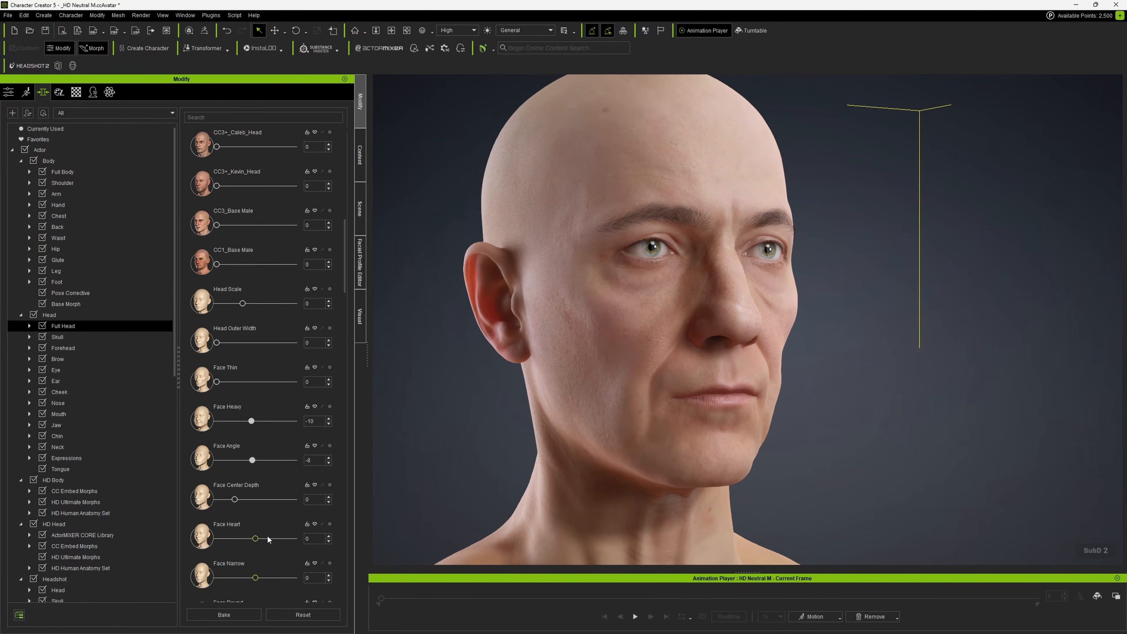
left_click_drag(495, 465, 577, 410)
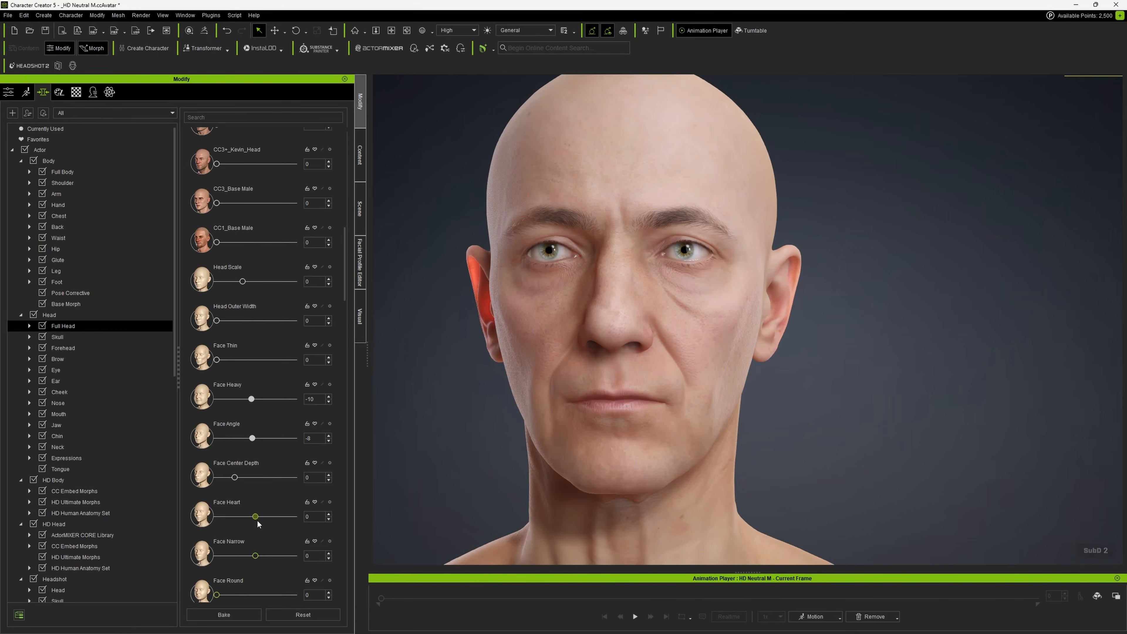
left_click_drag(266, 524, 240, 527)
right_click_drag(631, 429, 537, 380)
right_click_drag(599, 425, 697, 399)
- Set the Face Round morph to 32 and the Face Square morph to 13
scroll(265, 544, "down", 1)
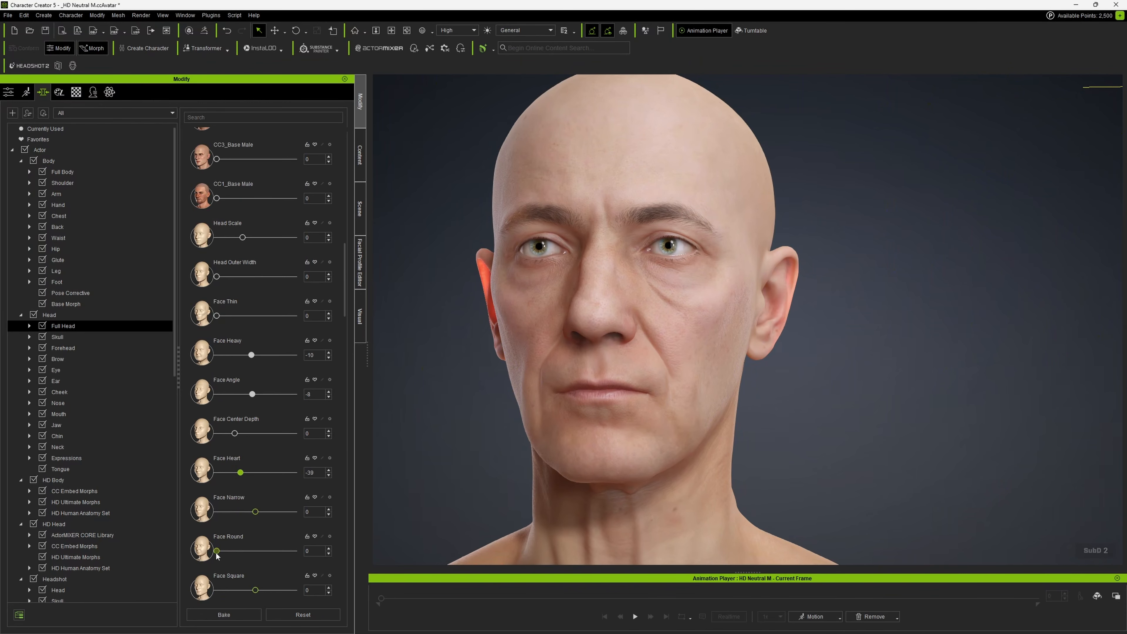
left_click_drag(217, 553, 242, 556)
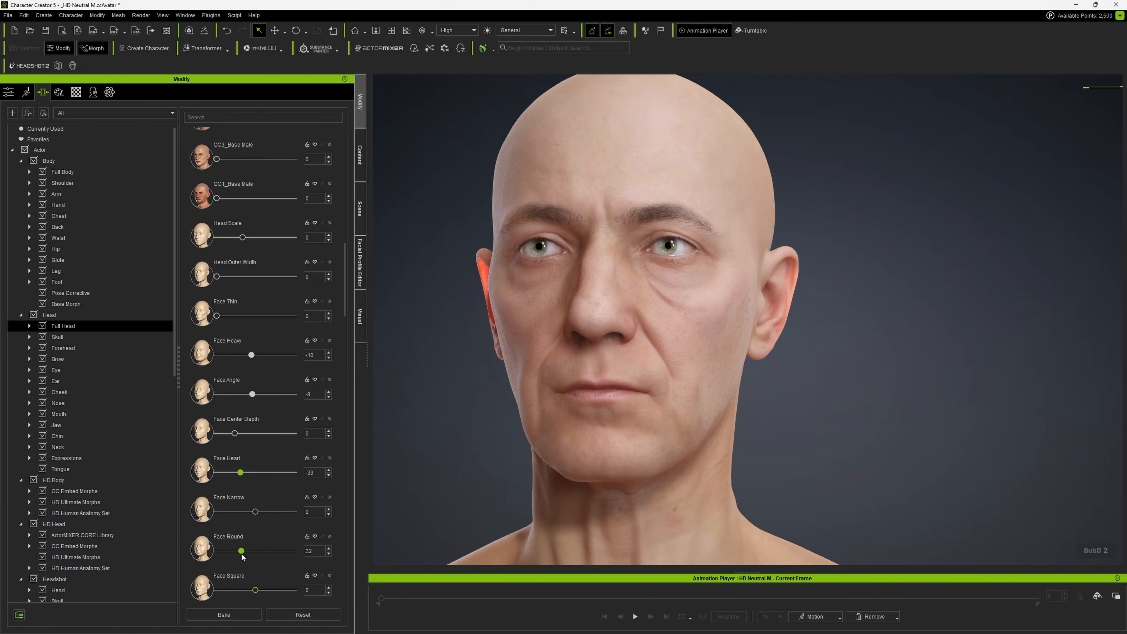
right_click_drag(701, 390, 683, 372)
scroll(268, 528, "down", 1)
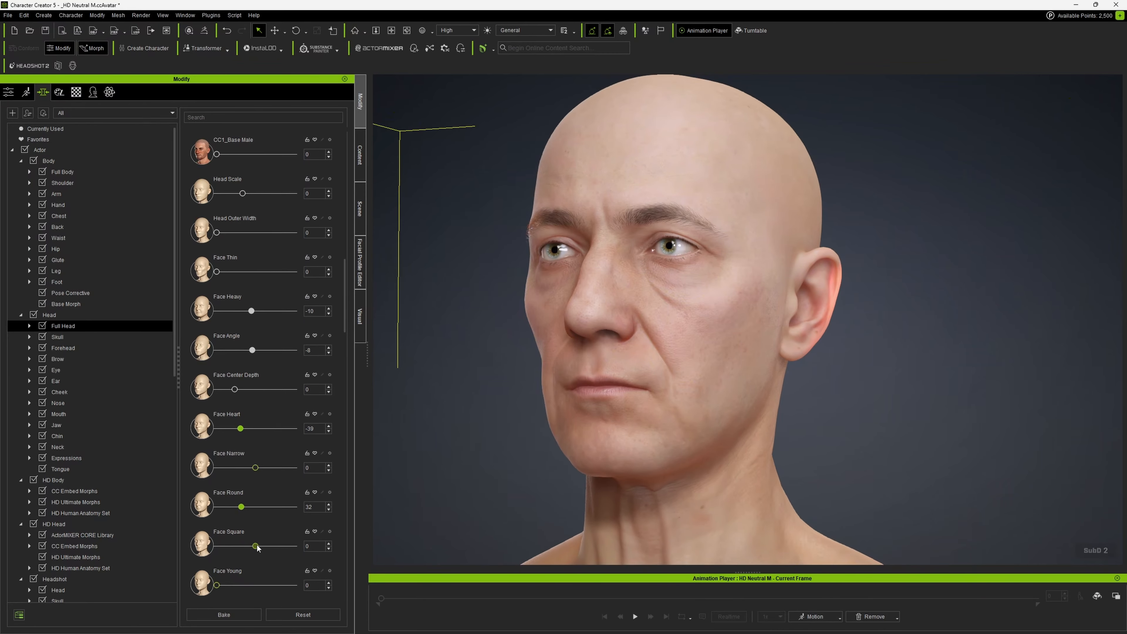
left_click_drag(263, 547, 268, 547)
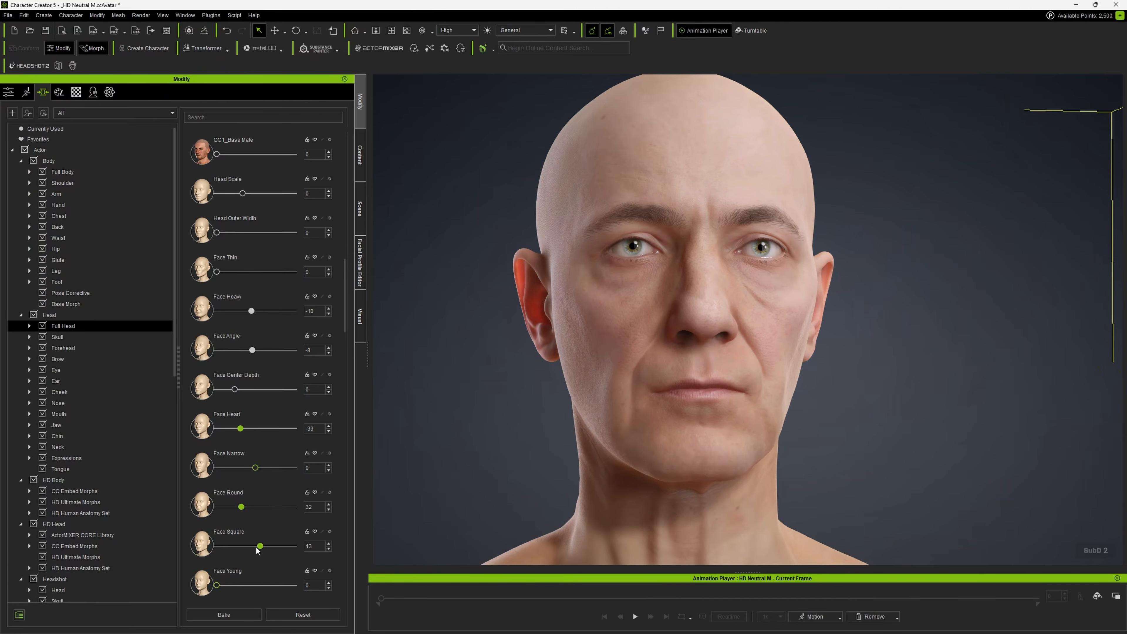
left_click_drag(269, 548, 257, 550)
- Reshape the jaw directly on the face to a Jaw Scale of -5 and a Jaw Corner Height of -5
right_click_drag(733, 407, 737, 446)
left_click(737, 446)
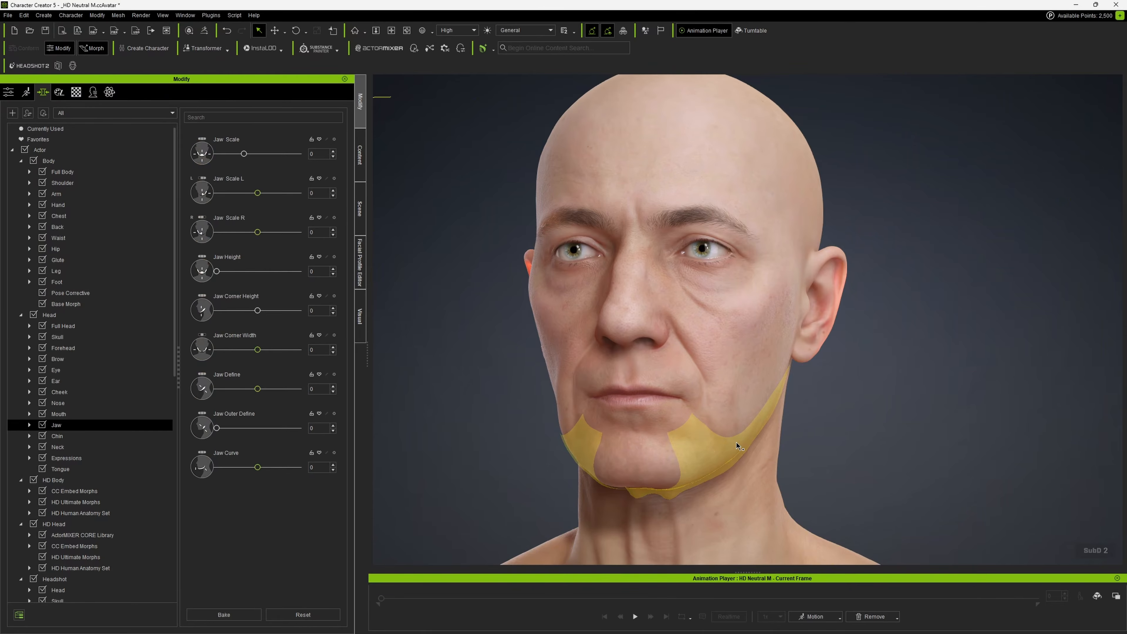
left_click_drag(733, 433, 735, 443)
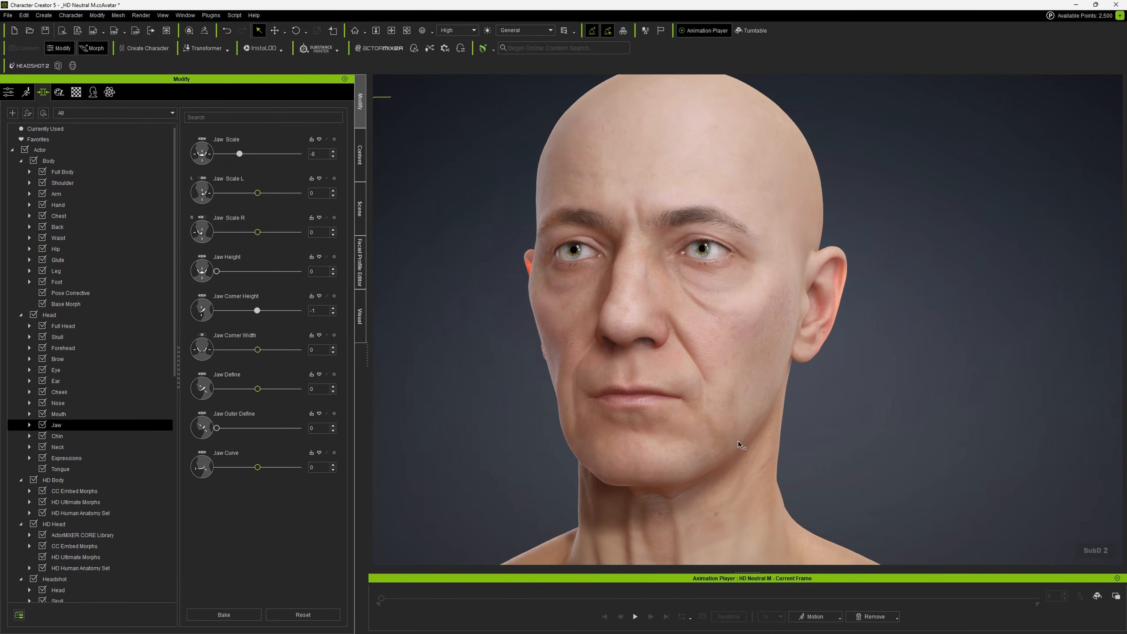
right_click_drag(652, 375, 444, 387)
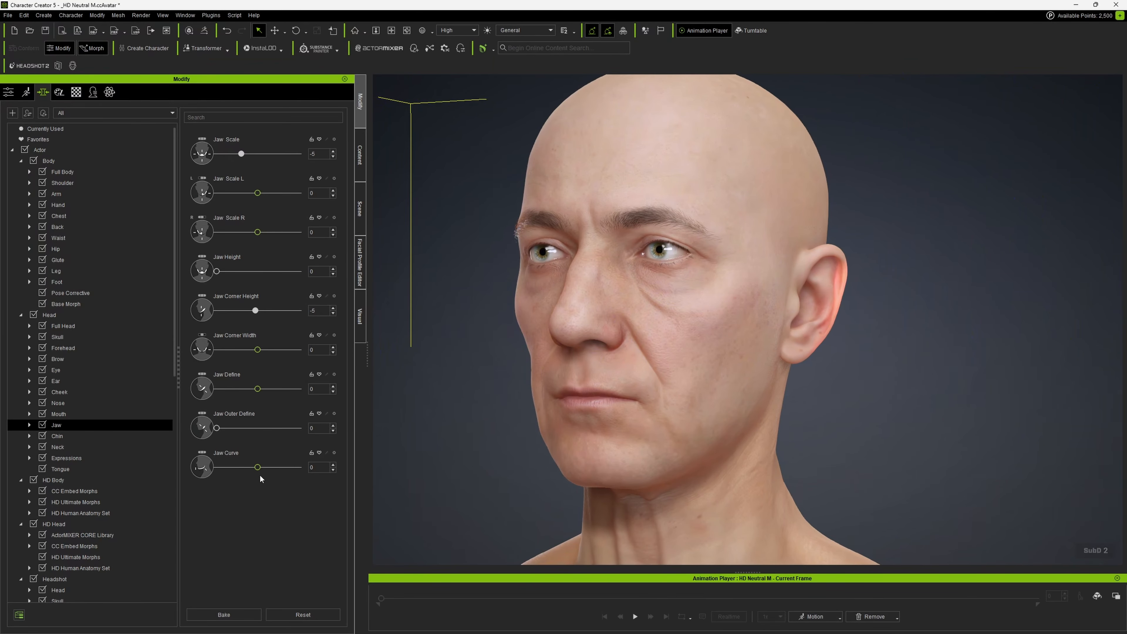
- Set the Jaw Curve morph to -52 and the Jaw Outer Define morph to 20
left_click_drag(267, 469, 229, 476)
right_click_drag(742, 358, 395, 402)
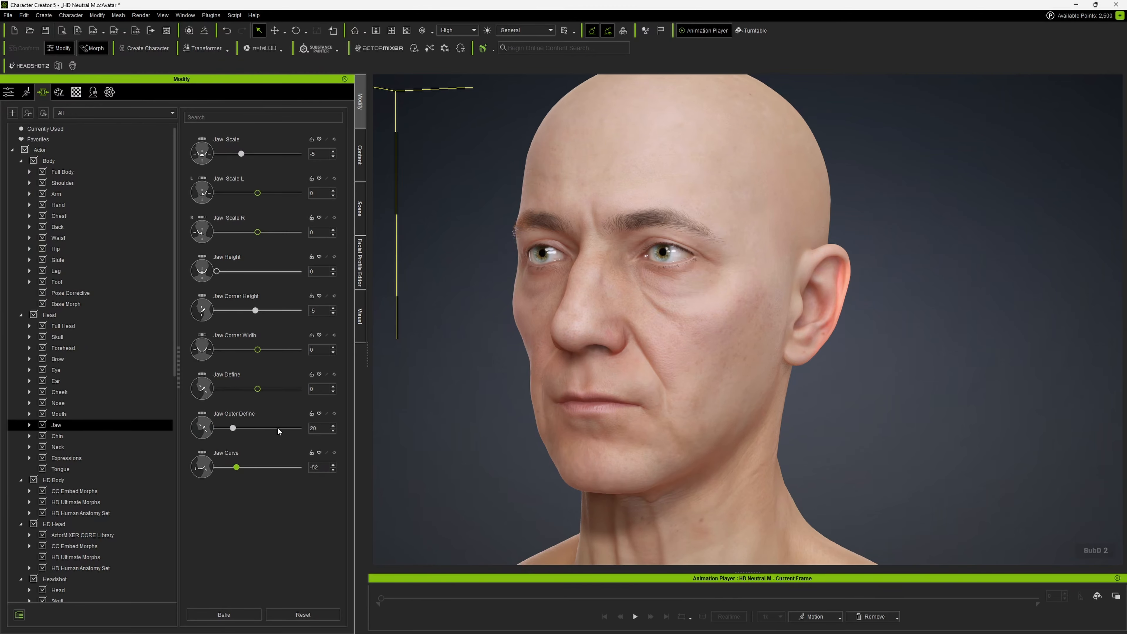
left_click_drag(278, 428, 279, 430)
right_click_drag(783, 422, 684, 357)
left_click(684, 356)
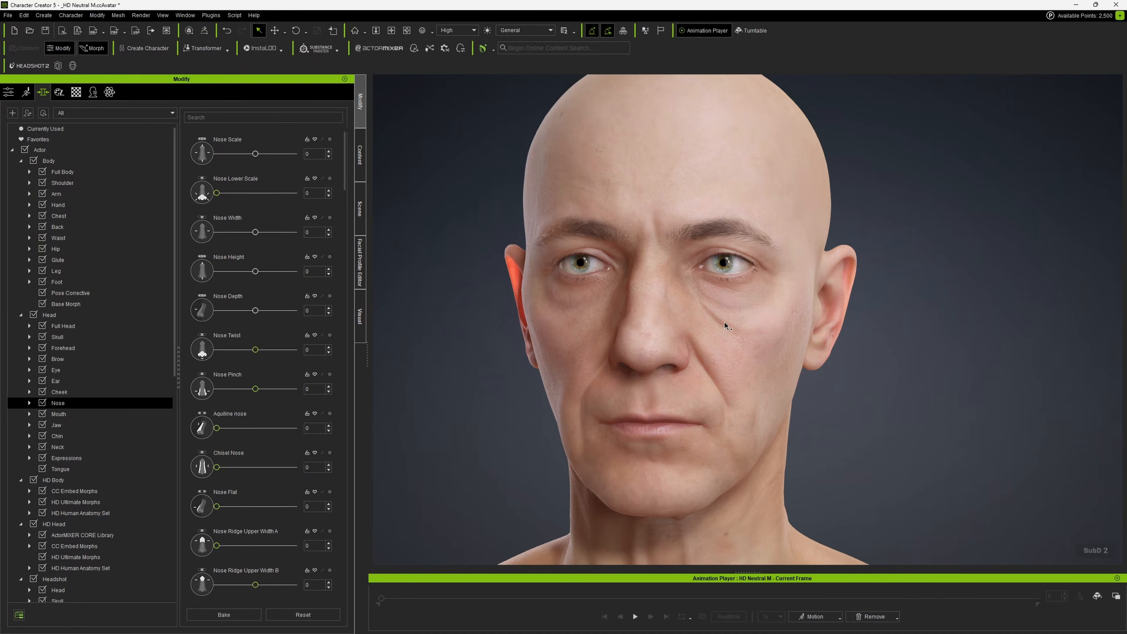
right_click_drag(616, 208, 590, 195)
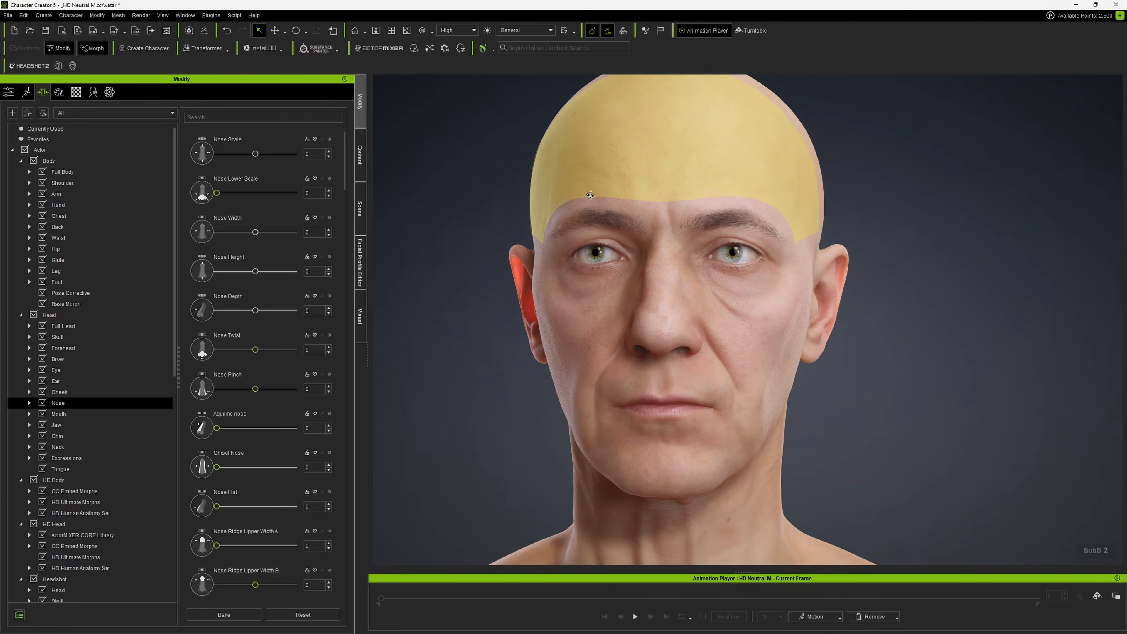
- List the CC5 Human 8K overall skins in the content library
left_click(364, 160)
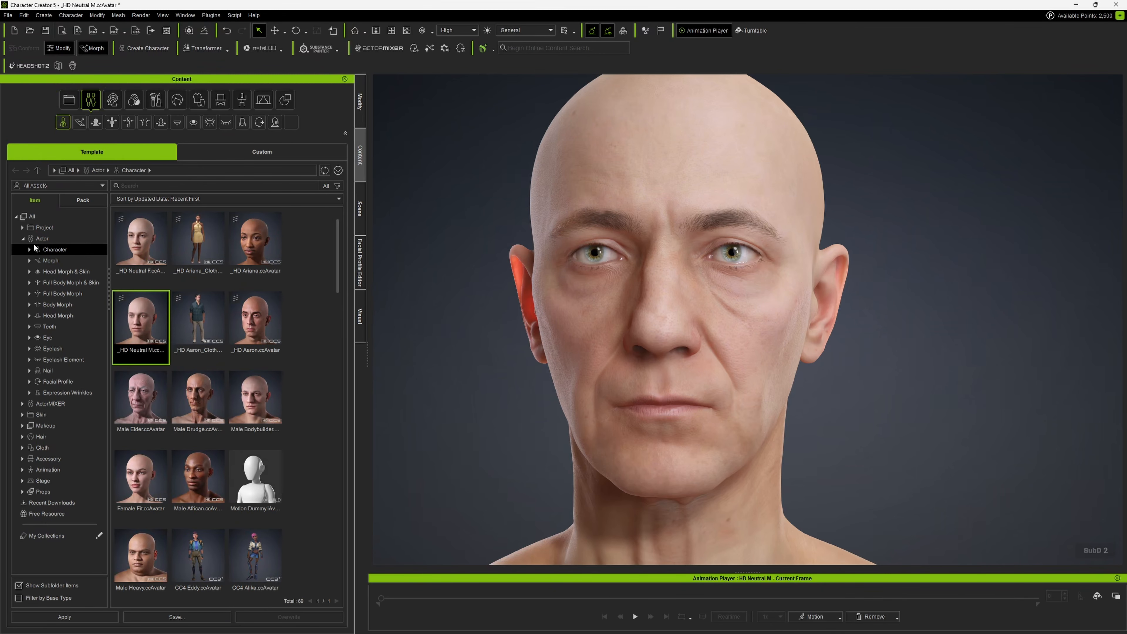
left_click(24, 238)
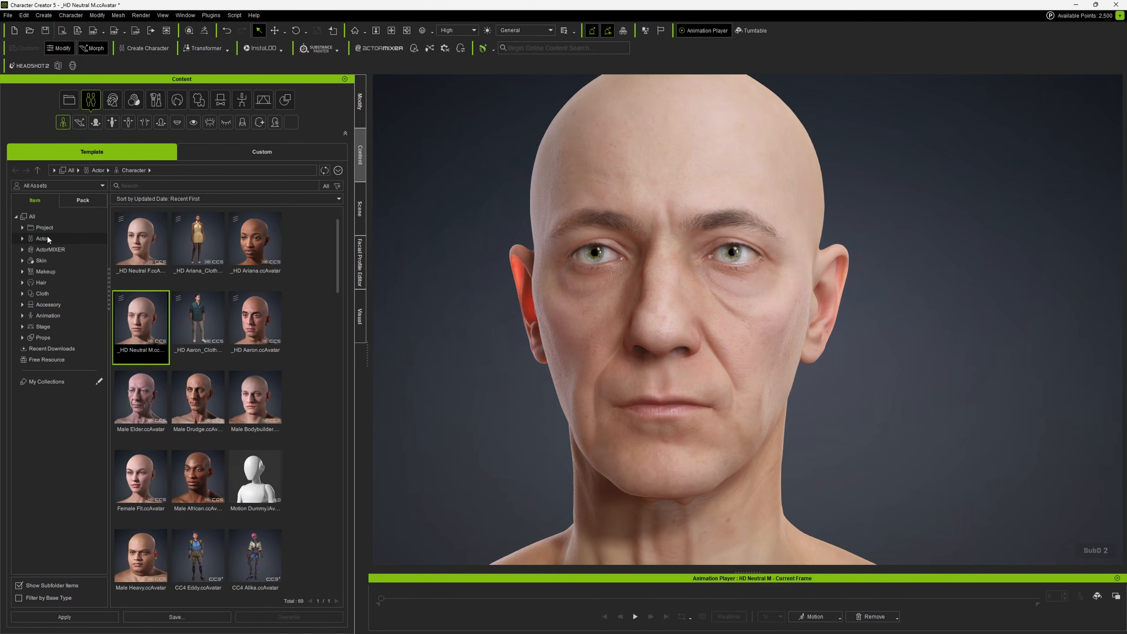
left_click(22, 260)
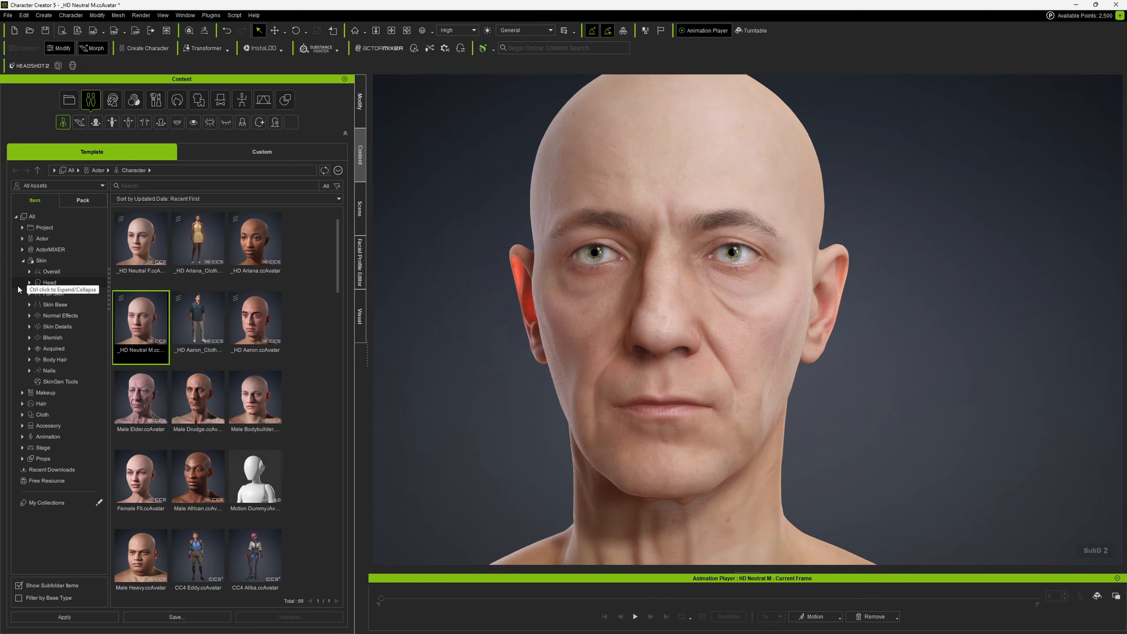
left_click(29, 271)
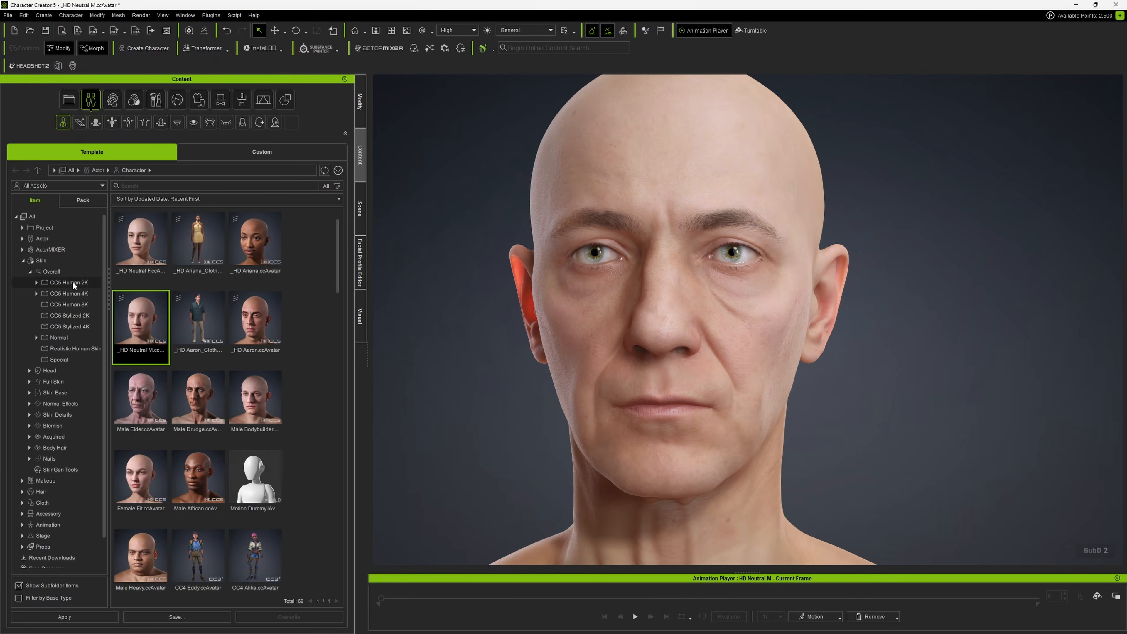
left_click(73, 283)
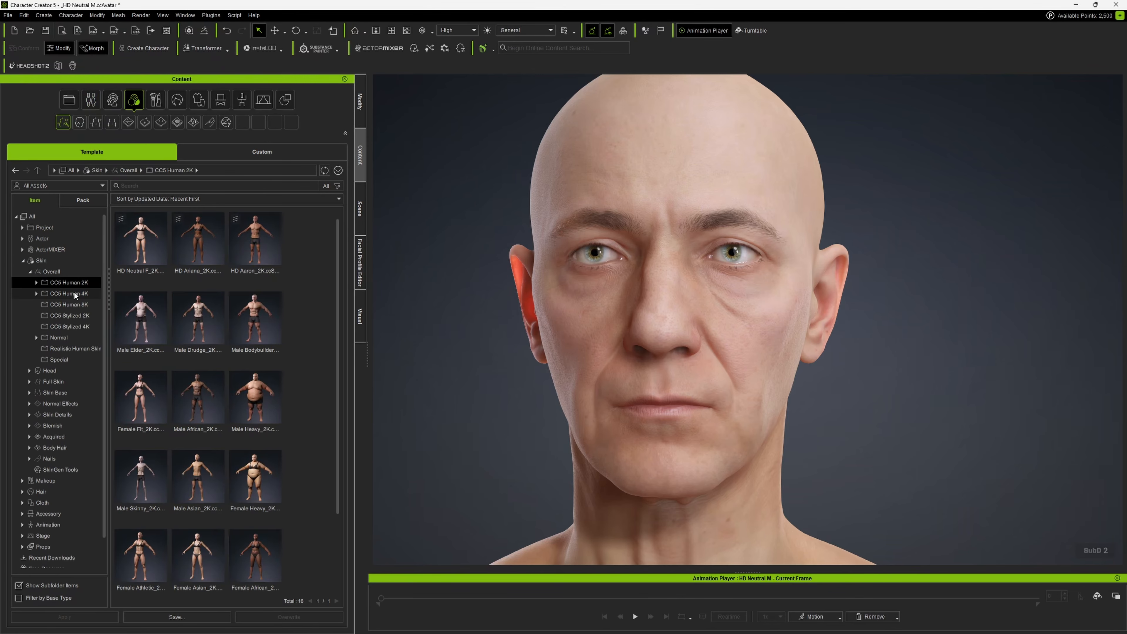
left_click(82, 305)
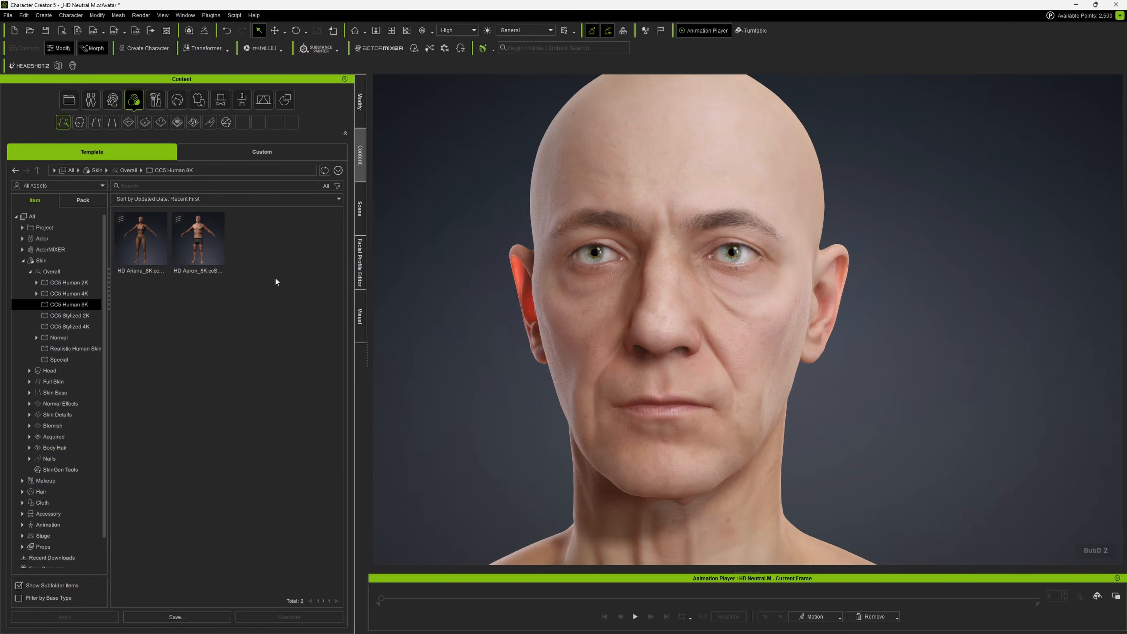
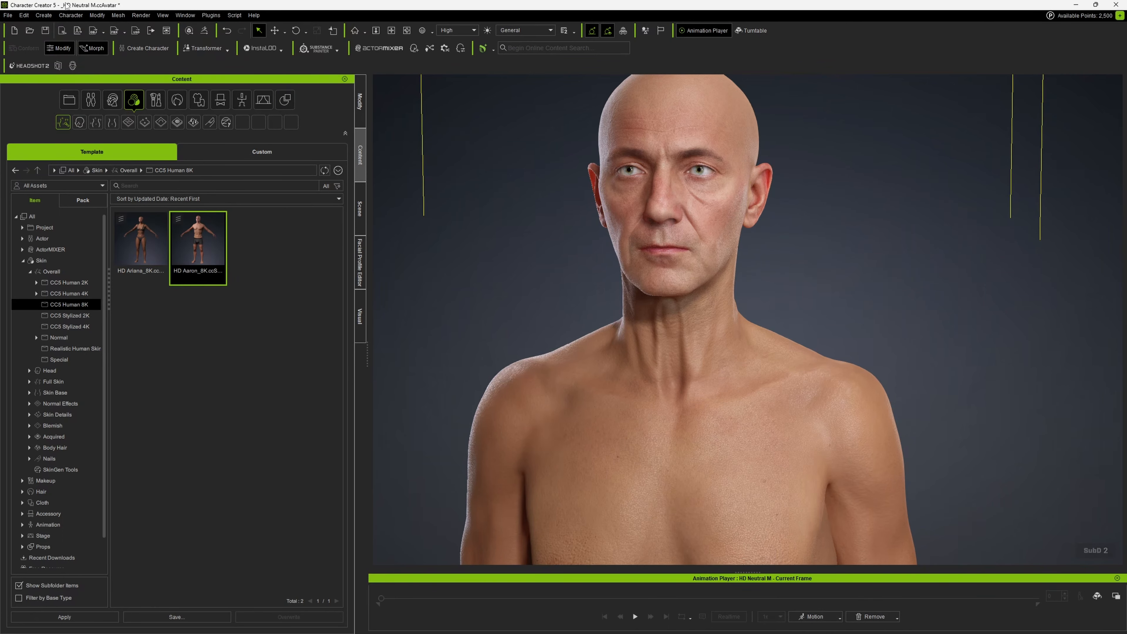
- Check the Max Texture Size options in the preferences' real-time render settings, keeping it at 8192x8192
left_click(23, 16)
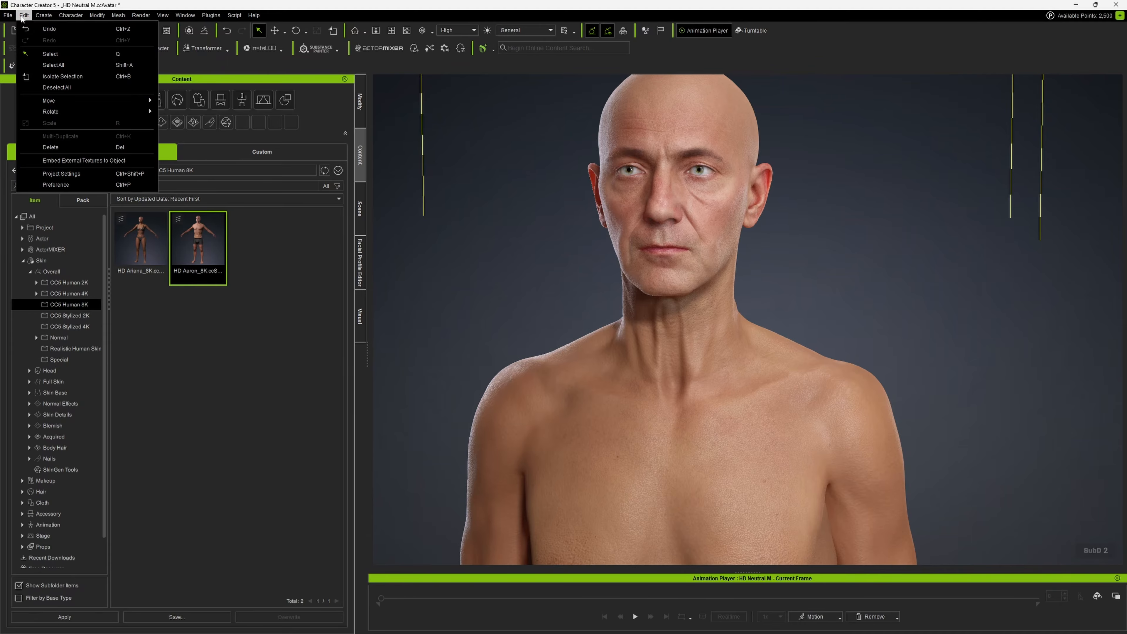
left_click(56, 185)
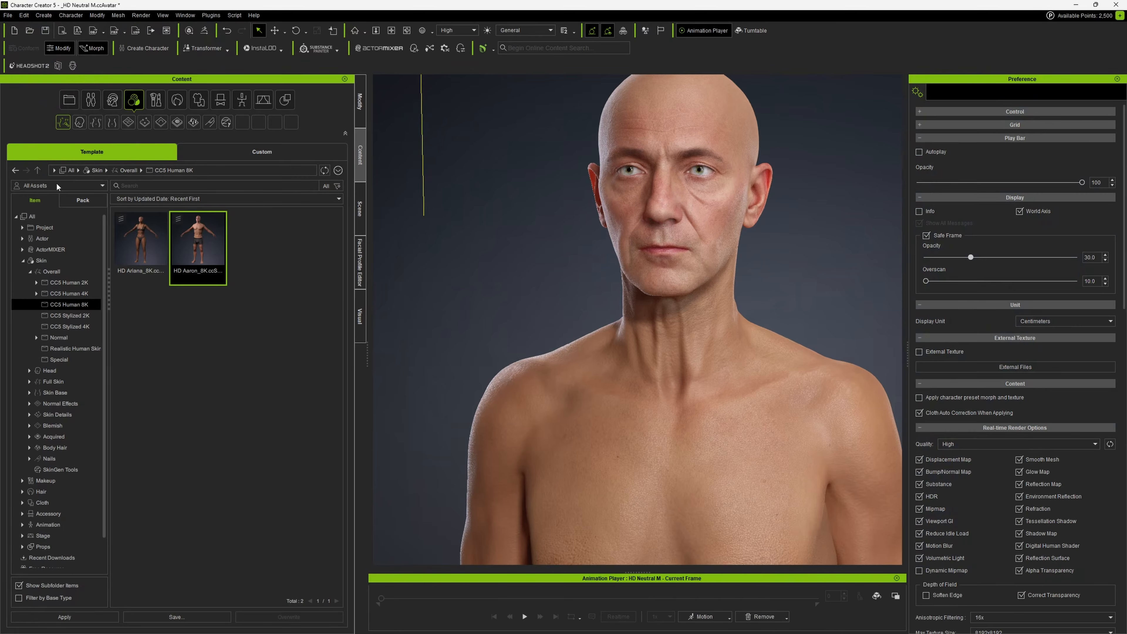
scroll(1008, 330, "down", 5)
scroll(1008, 329, "down", 3)
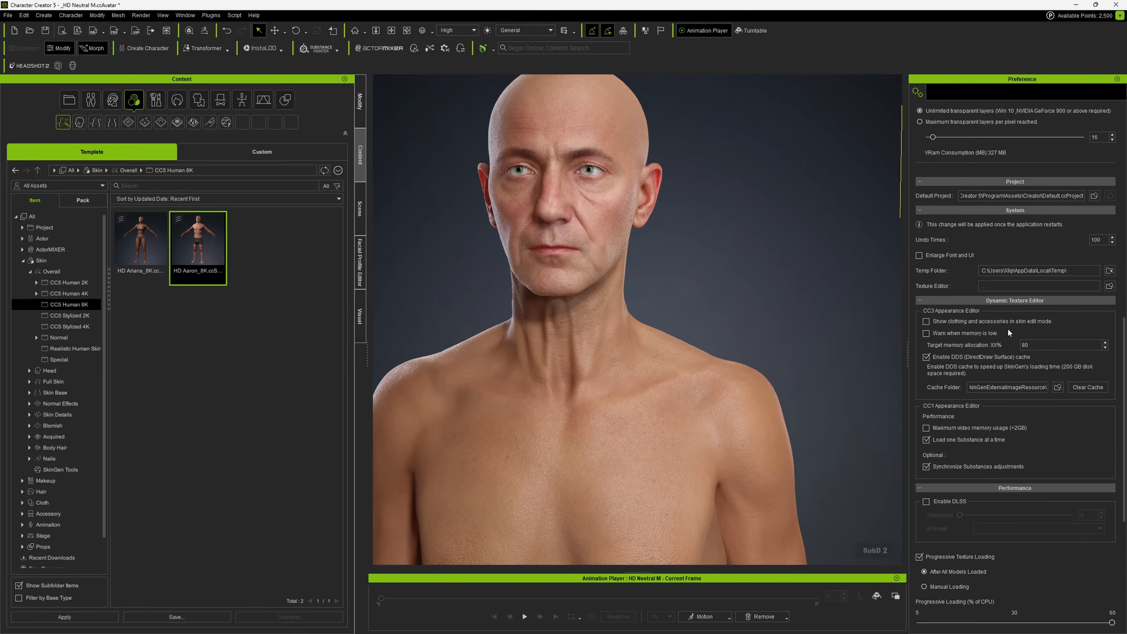
scroll(1109, 344, "down", 1)
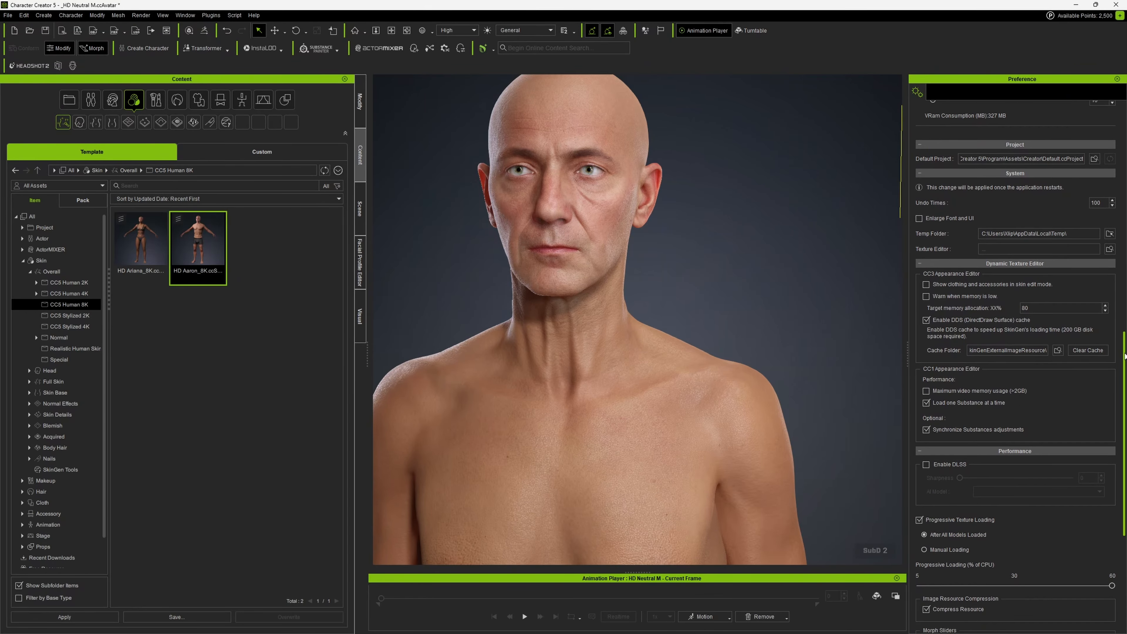
scroll(1026, 417, "up", 15)
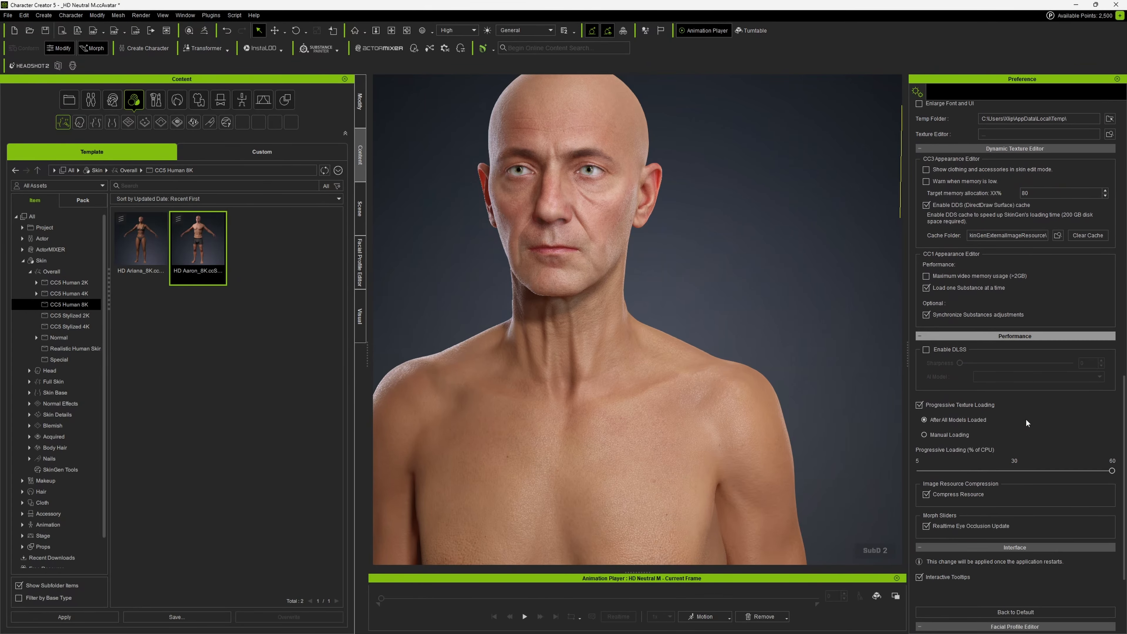
scroll(1022, 412, "down", 13)
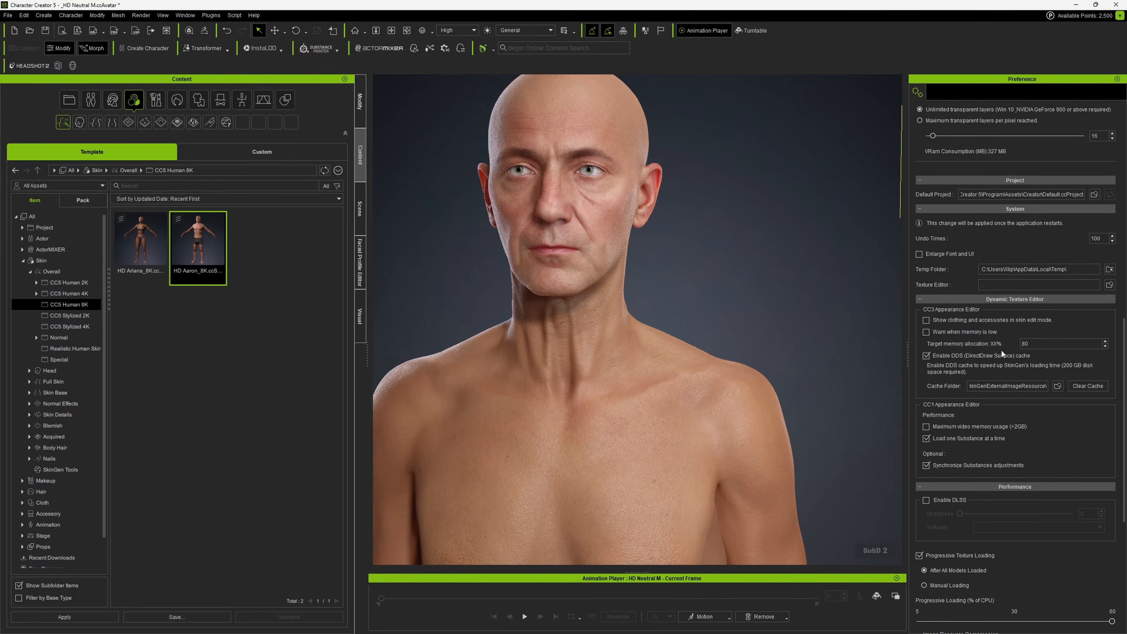
scroll(1003, 354, "up", 3)
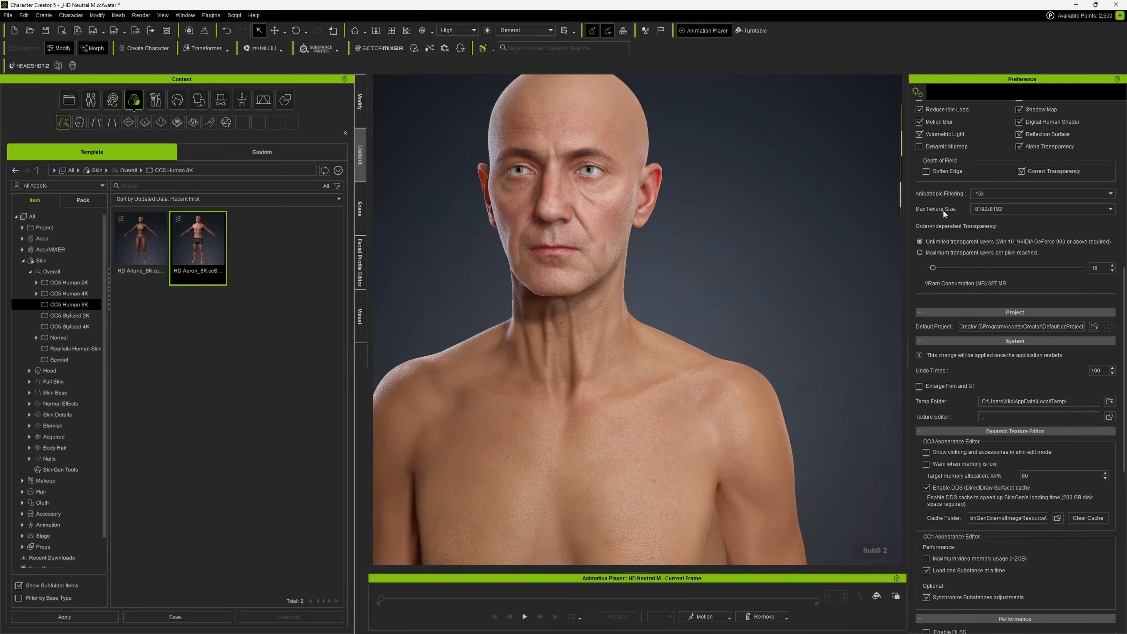
left_click(998, 210)
left_click(997, 210)
- Examine the 8K skin's pores and surface detail up close around the cheek, jaw and mouth
right_click_drag(676, 213, 621, 216)
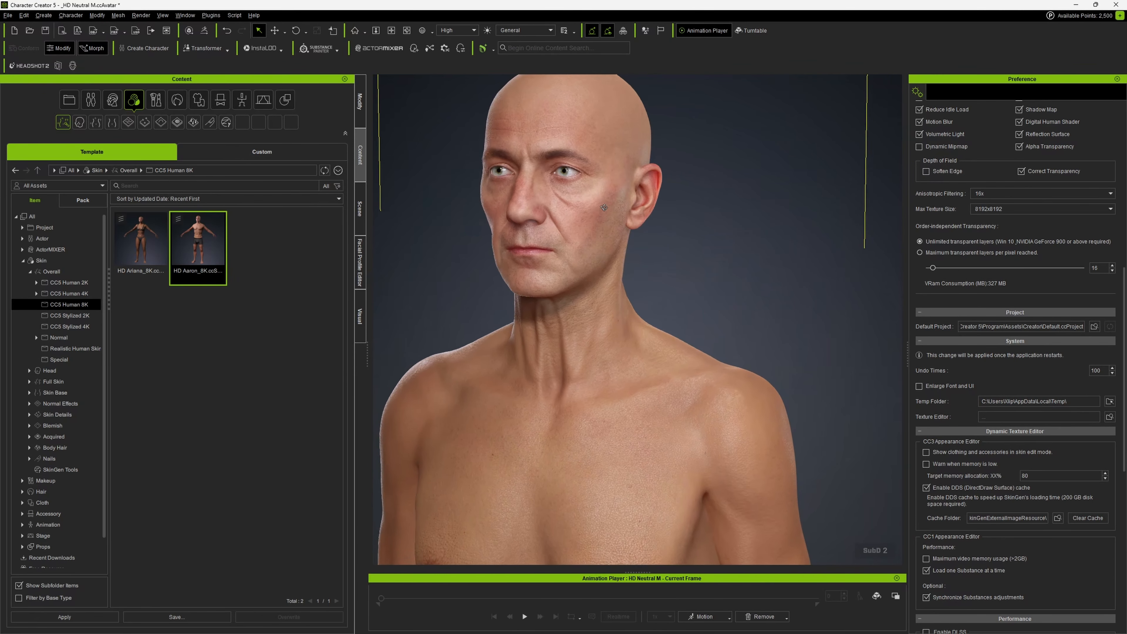
scroll(576, 213, "up", 6)
scroll(569, 211, "down", 5)
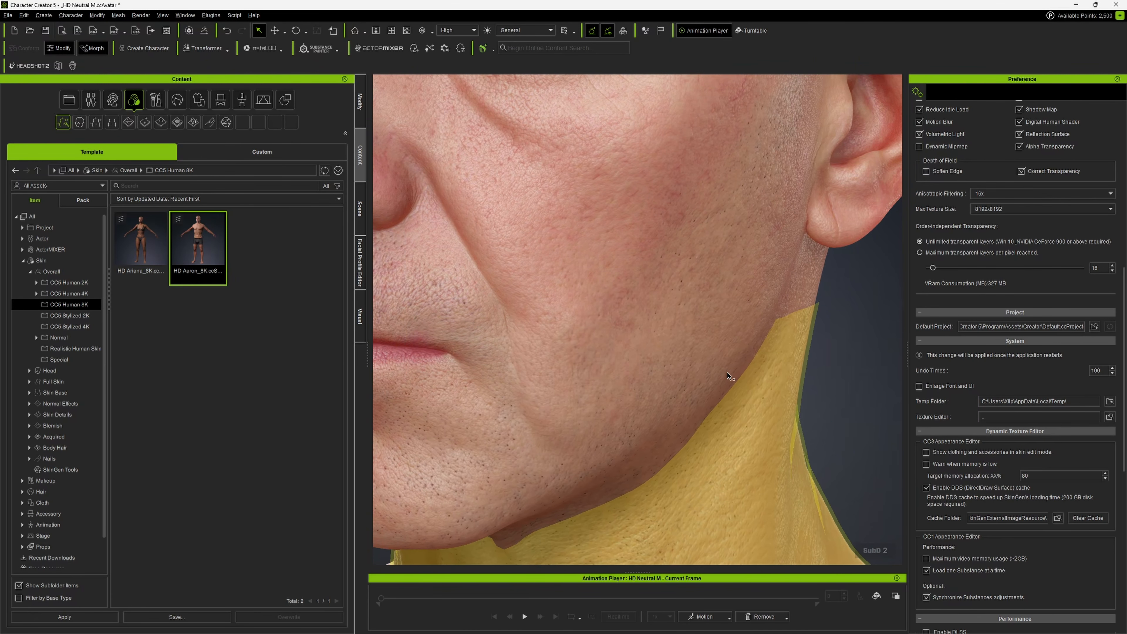
scroll(649, 292, "up", 5)
scroll(648, 291, "down", 3)
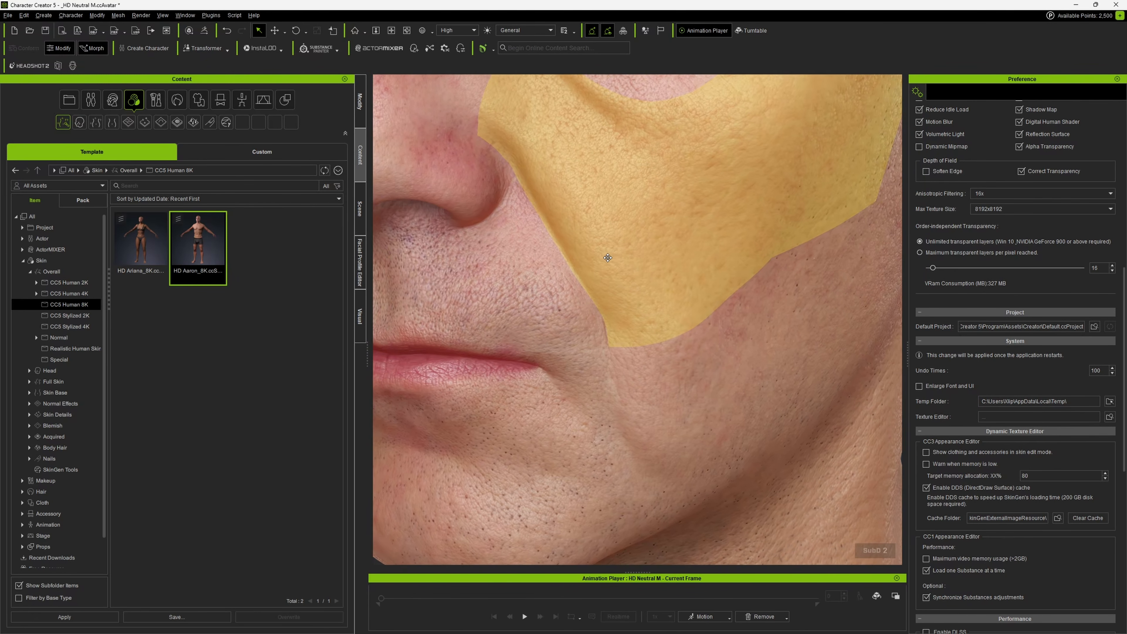
right_click_drag(604, 259, 593, 270)
scroll(593, 269, "up", 5)
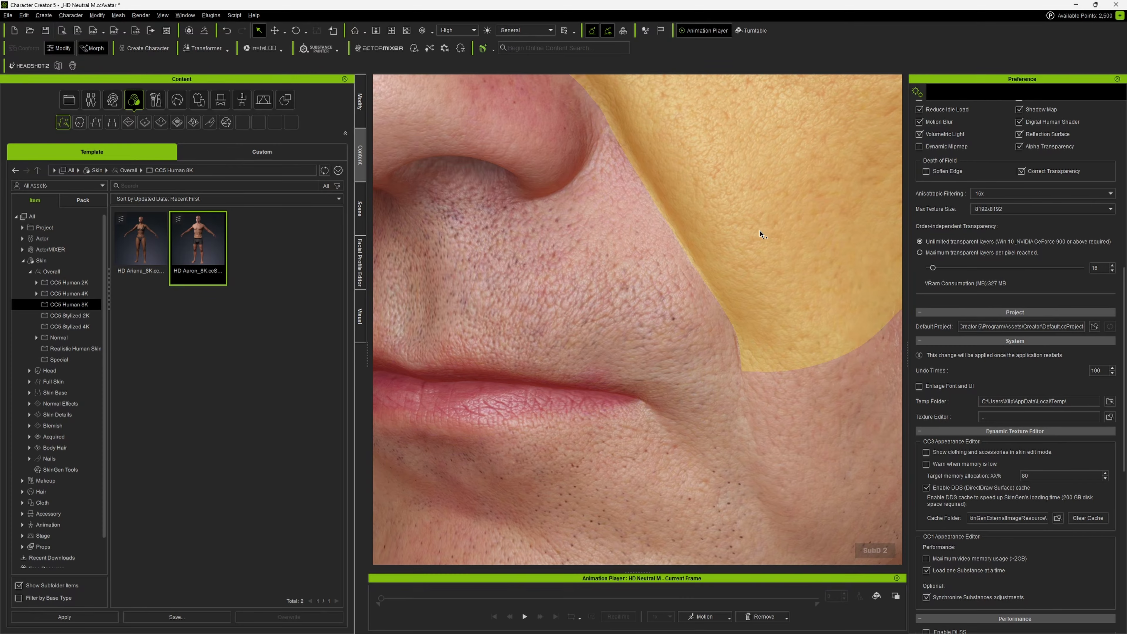
scroll(636, 298, "down", 5)
right_click_drag(637, 298, 677, 239)
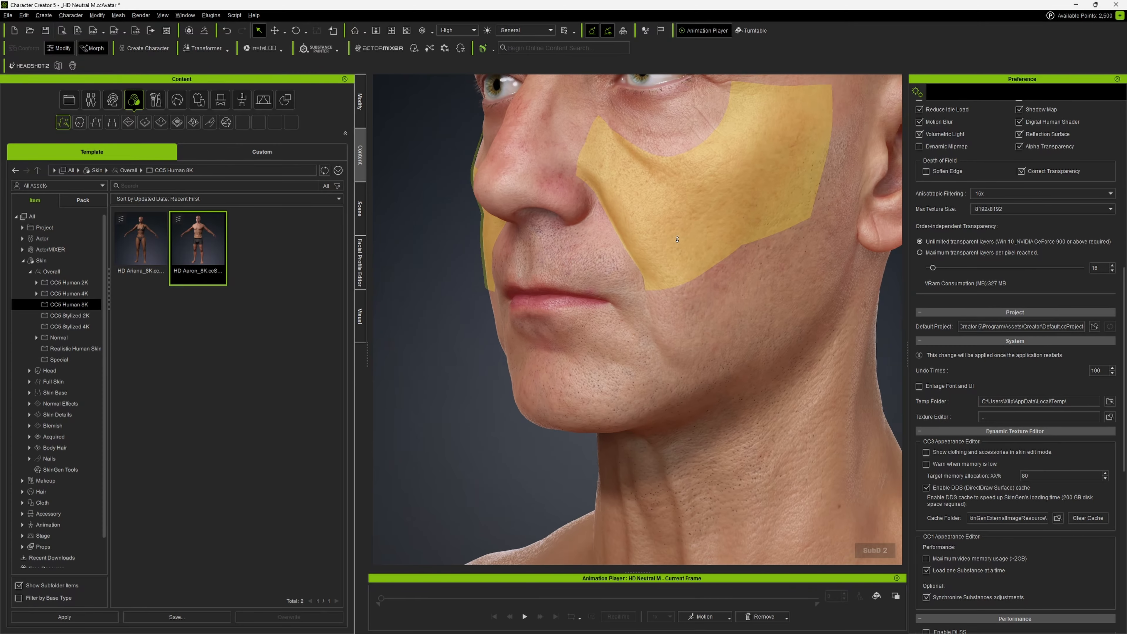
- Inspect the skin detail on the side of the cheek and around the ear, and close the preferences
scroll(676, 239, "up", 10)
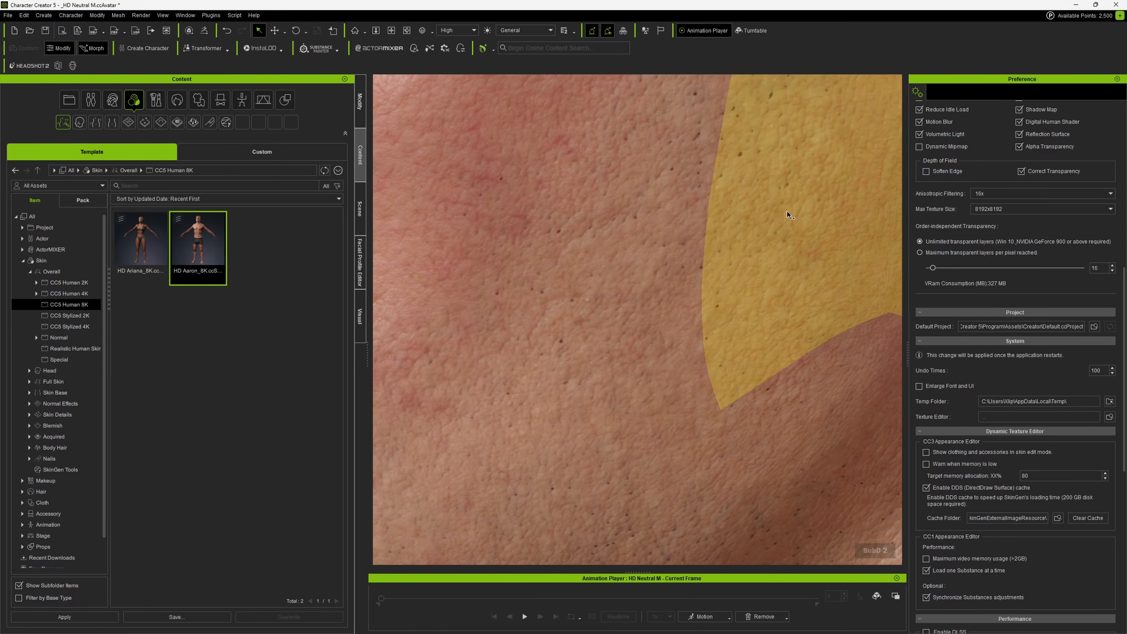
scroll(788, 215, "down", 5)
scroll(788, 214, "up", 5)
scroll(788, 215, "up", 2)
middle_click_drag(788, 215, 707, 264)
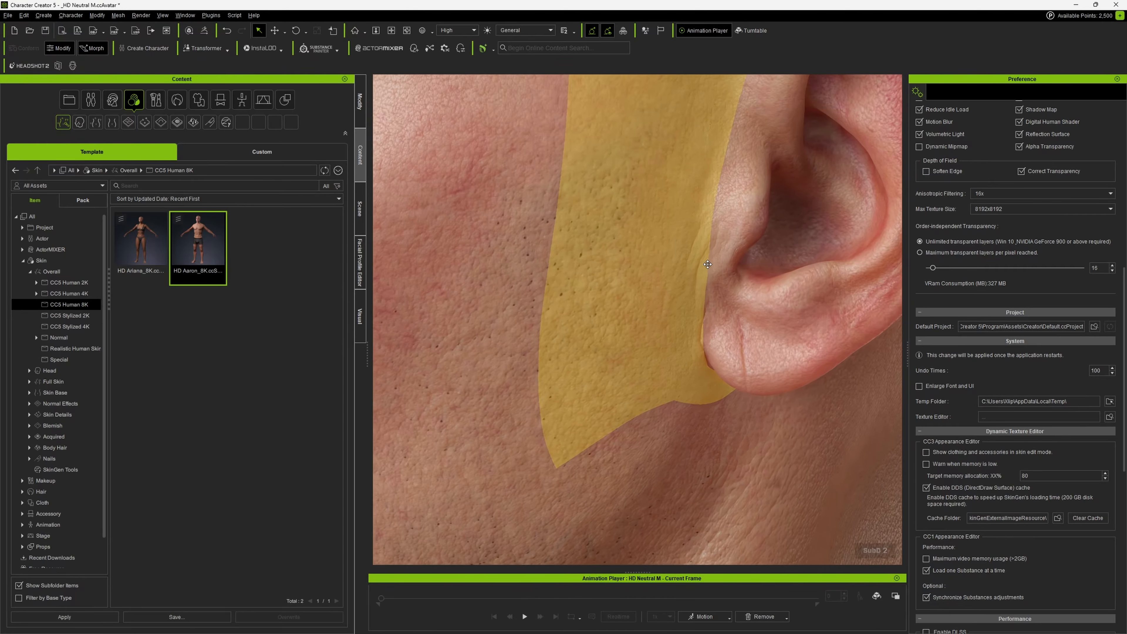
scroll(707, 264, "down", 2)
right_click_drag(707, 264, 525, 229)
scroll(595, 254, "down", 4)
scroll(595, 254, "up", 4)
left_click(1117, 78)
- Open the character's material settings and select the Std_Skin_Head material in the material list
scroll(598, 207, "down", 5)
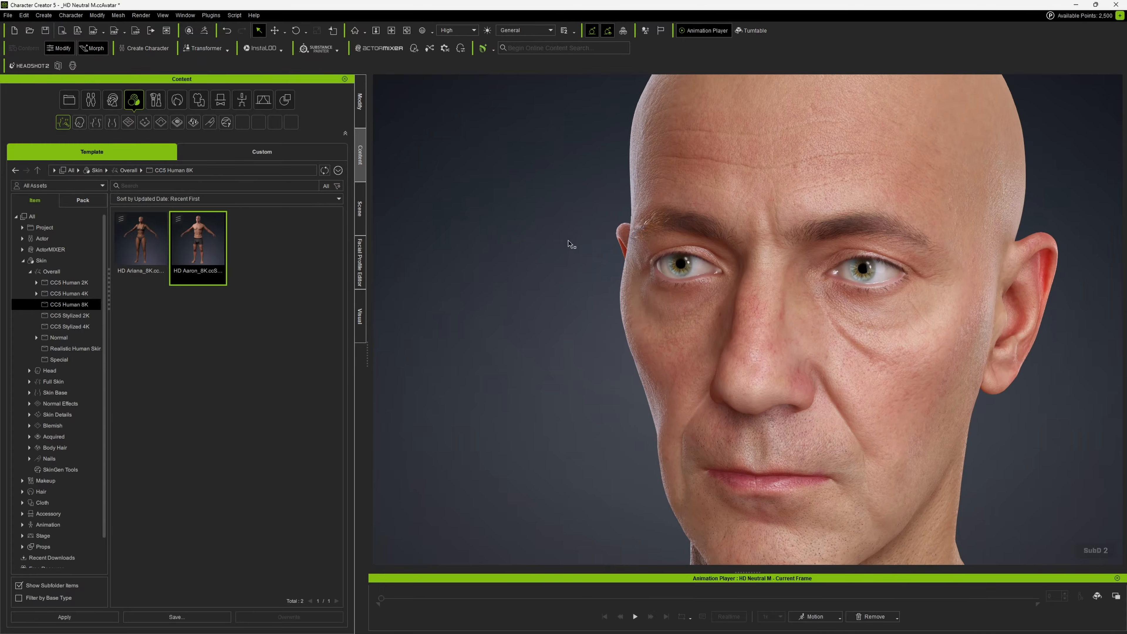
right_click_drag(880, 302, 737, 292)
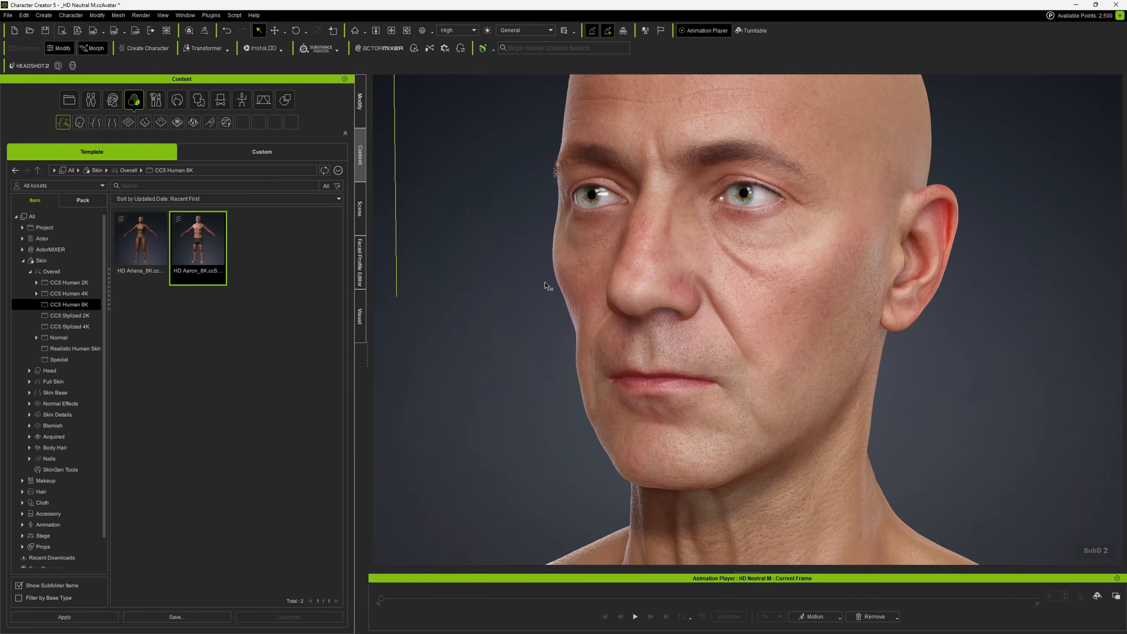
right_click_drag(548, 285, 659, 337)
scroll(660, 337, "up", 3)
scroll(659, 337, "down", 5)
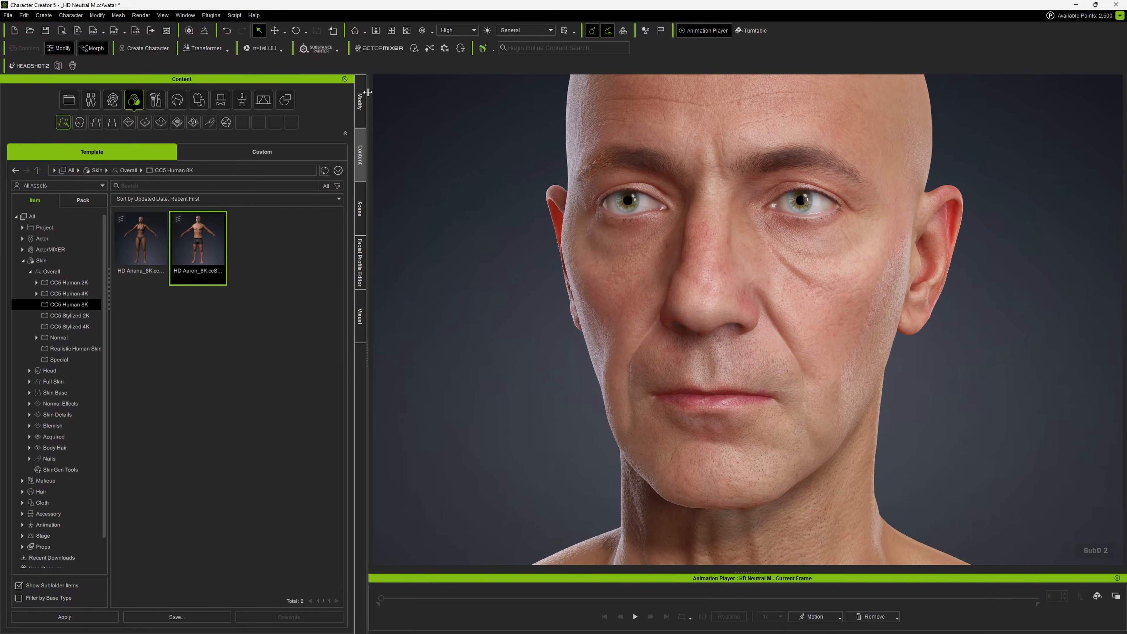
left_click(360, 110)
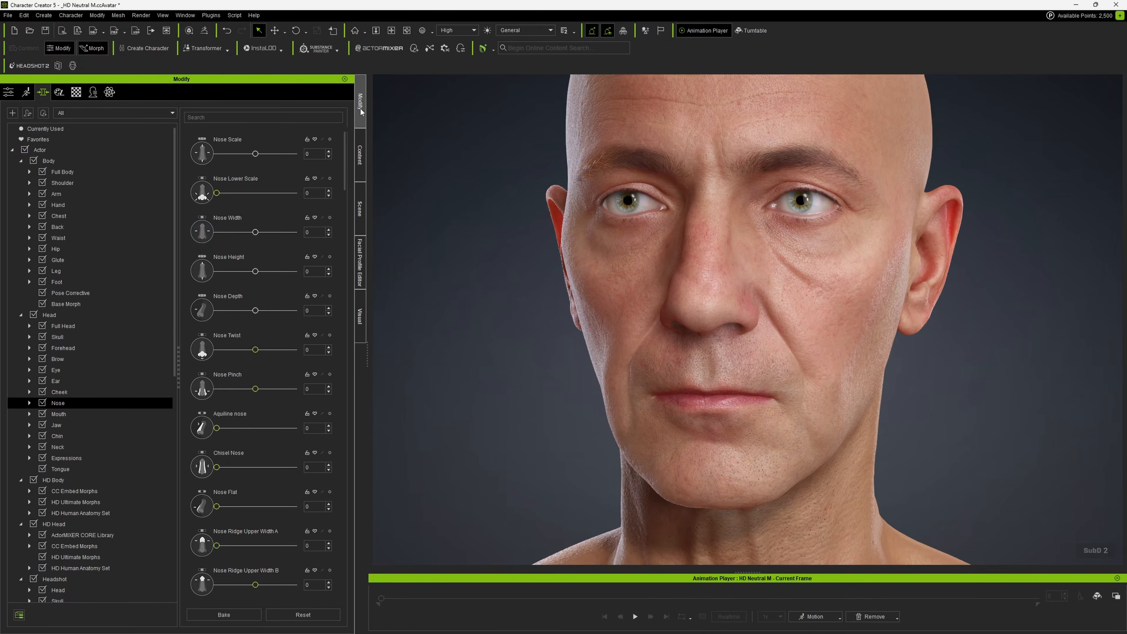
left_click(80, 93)
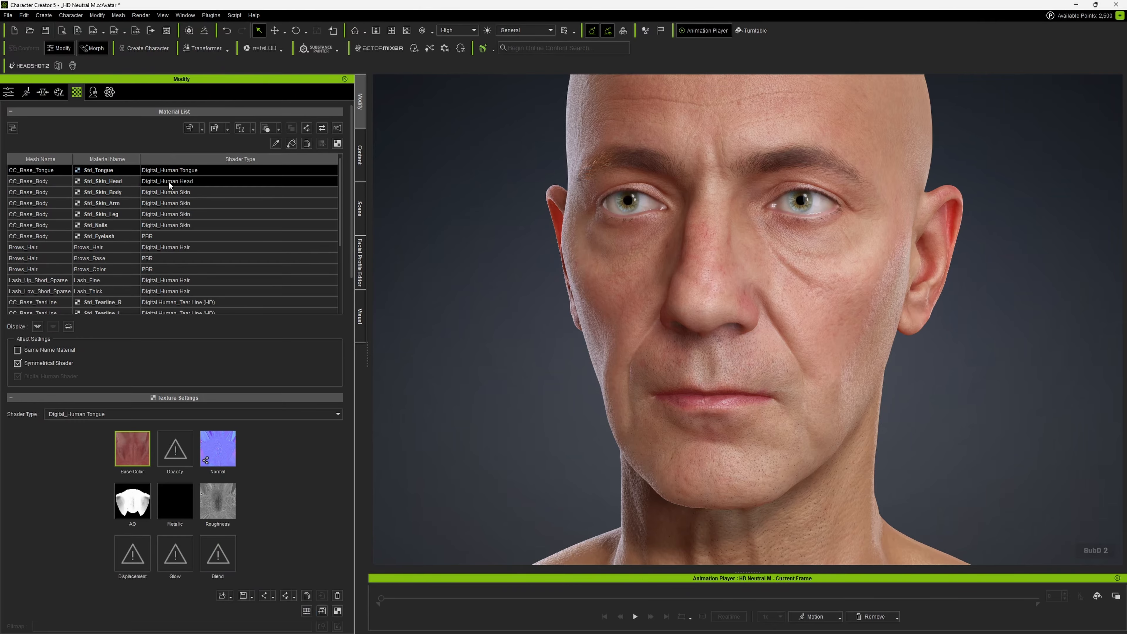
left_click(191, 181)
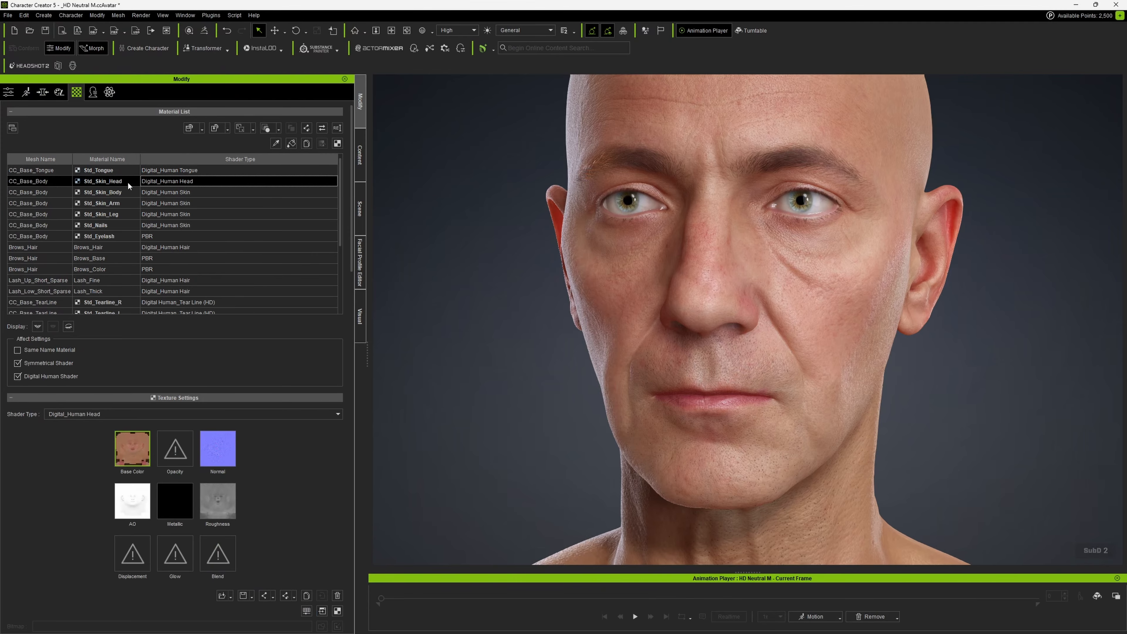
left_click(189, 193)
left_click(193, 182)
left_click(196, 191)
left_click(195, 181)
- Activate Skin Color and its Color Adjustment in the head skin material's shader settings
scroll(195, 187, "down", 1)
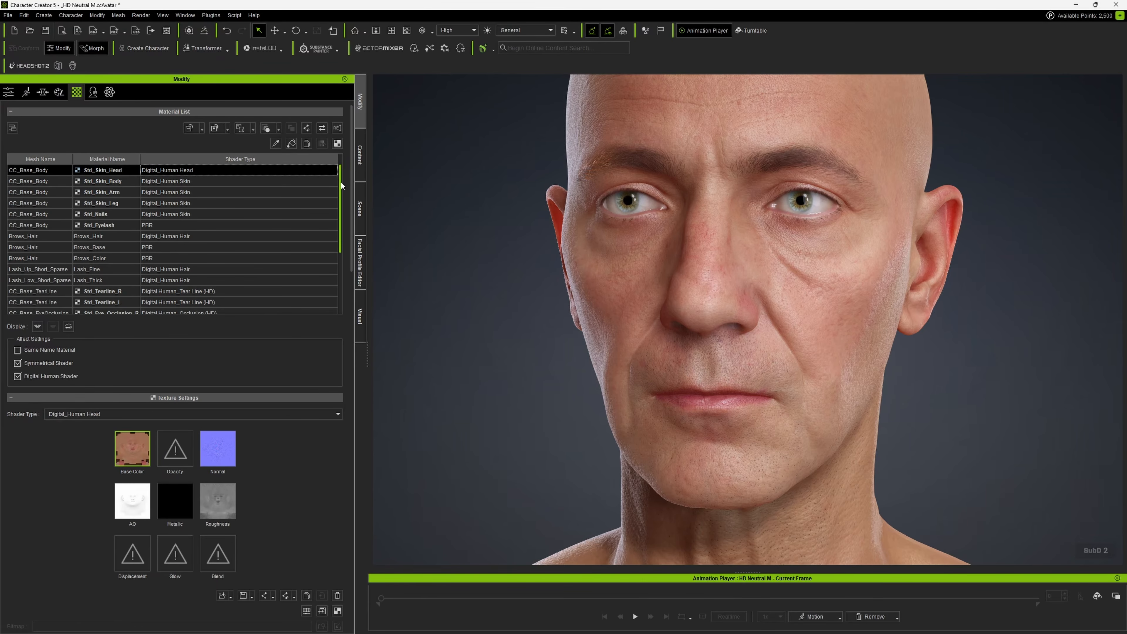
scroll(601, 328, "down", 5)
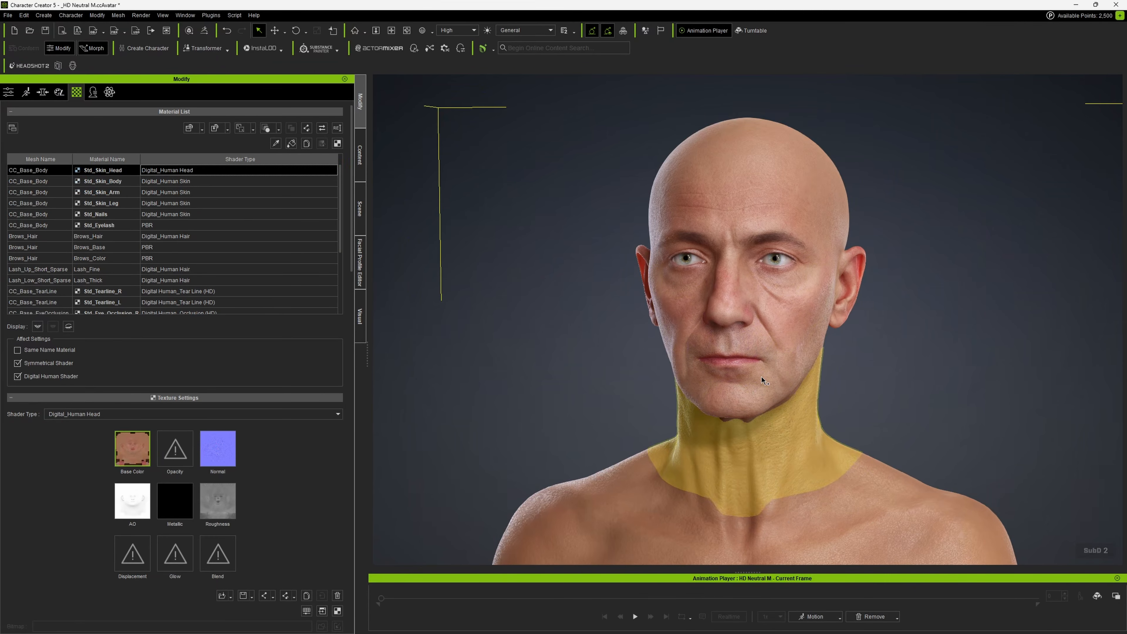
scroll(222, 200, "up", 1)
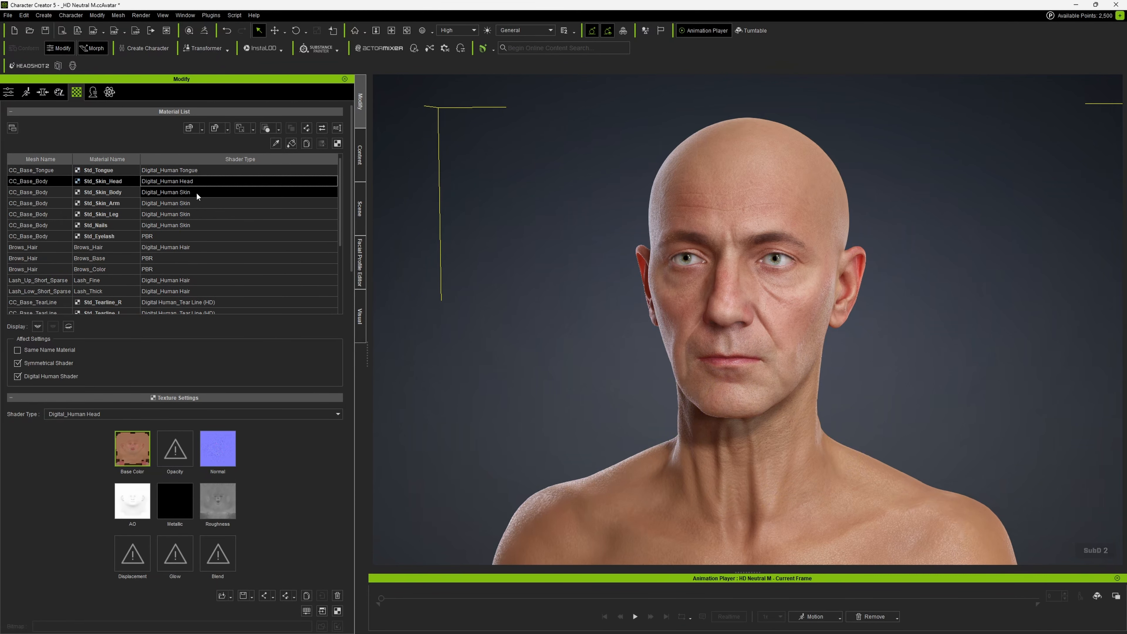
scroll(228, 390, "down", 1)
scroll(226, 393, "down", 7)
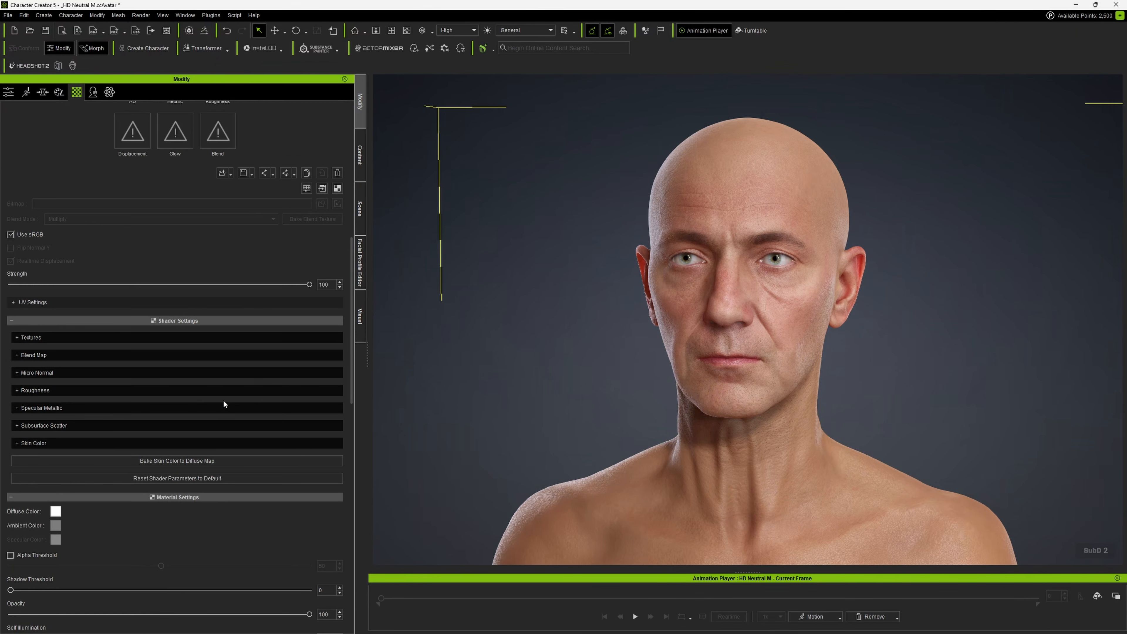
left_click(39, 443)
scroll(124, 340, "up", 1)
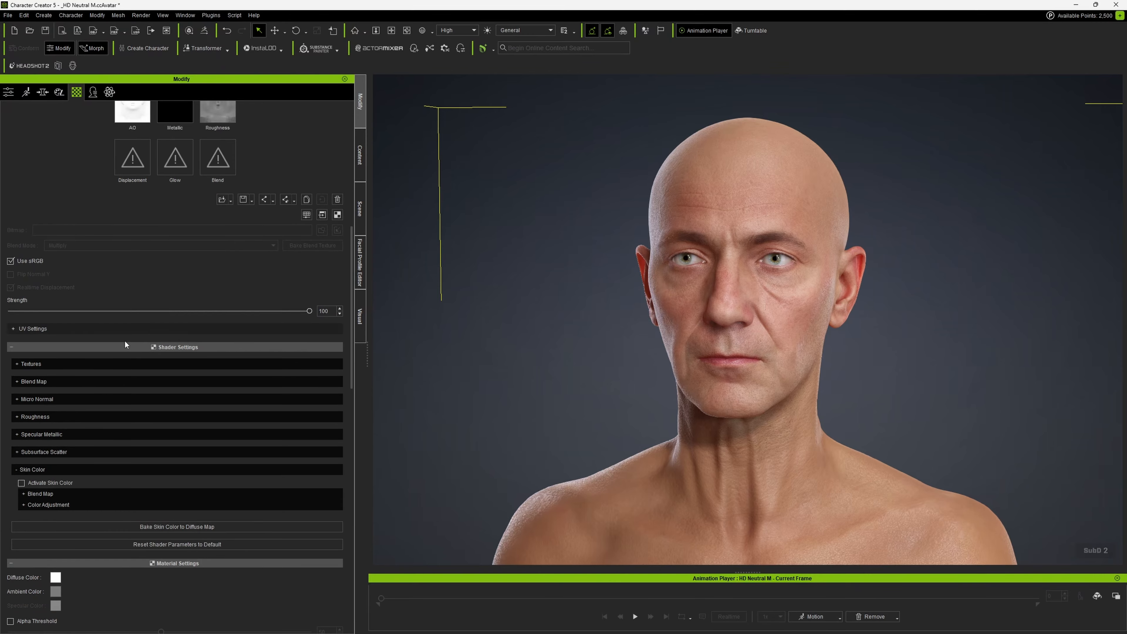
scroll(125, 341, "down", 1)
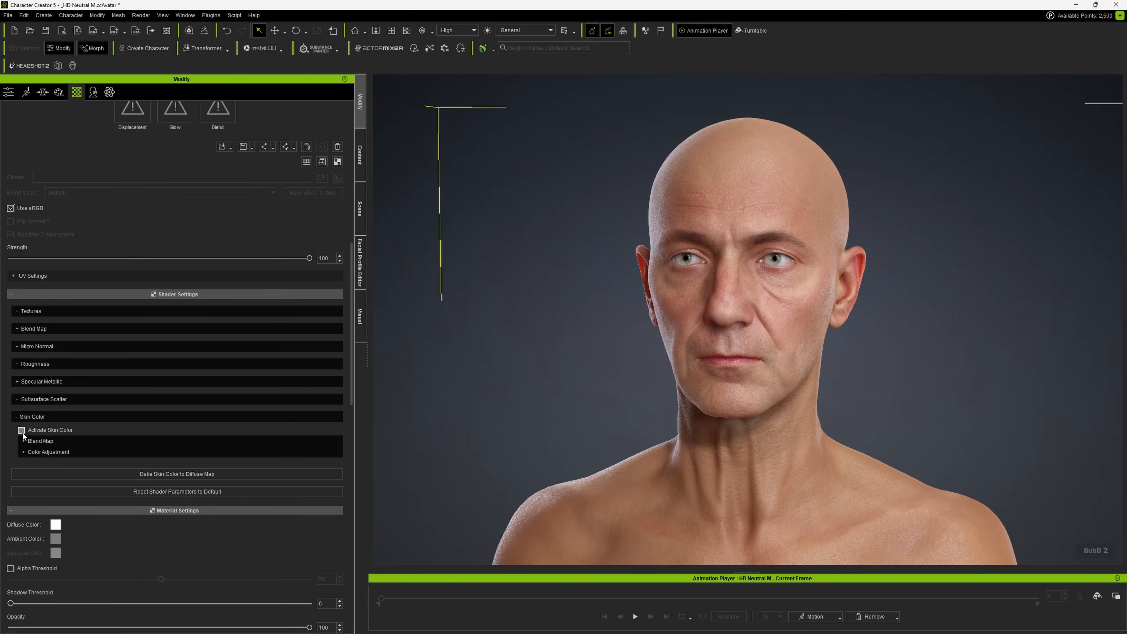
left_click(40, 452)
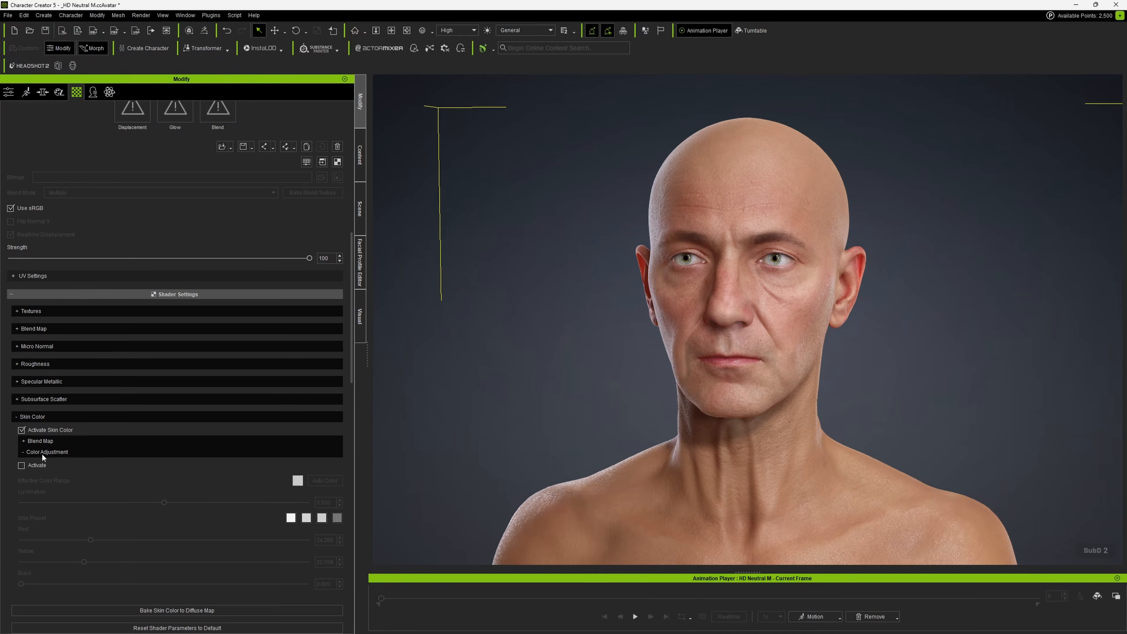
left_click(22, 465)
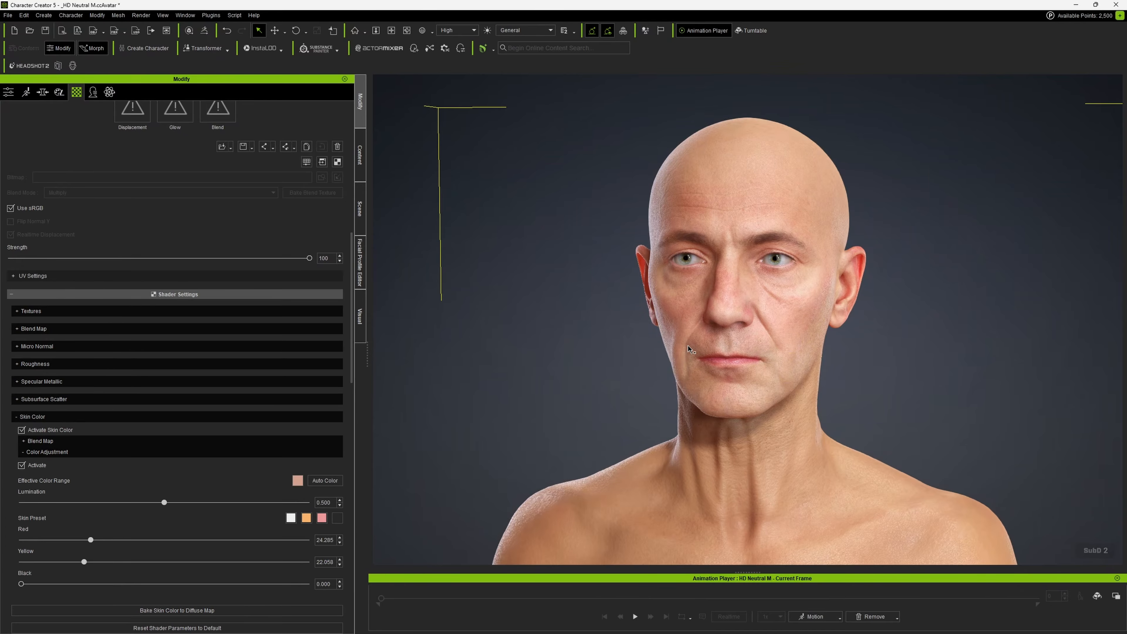
- Set the Lumination of the head's skin color adjustment to 0.040 and check the skin tone on the face
scroll(741, 285, "up", 6)
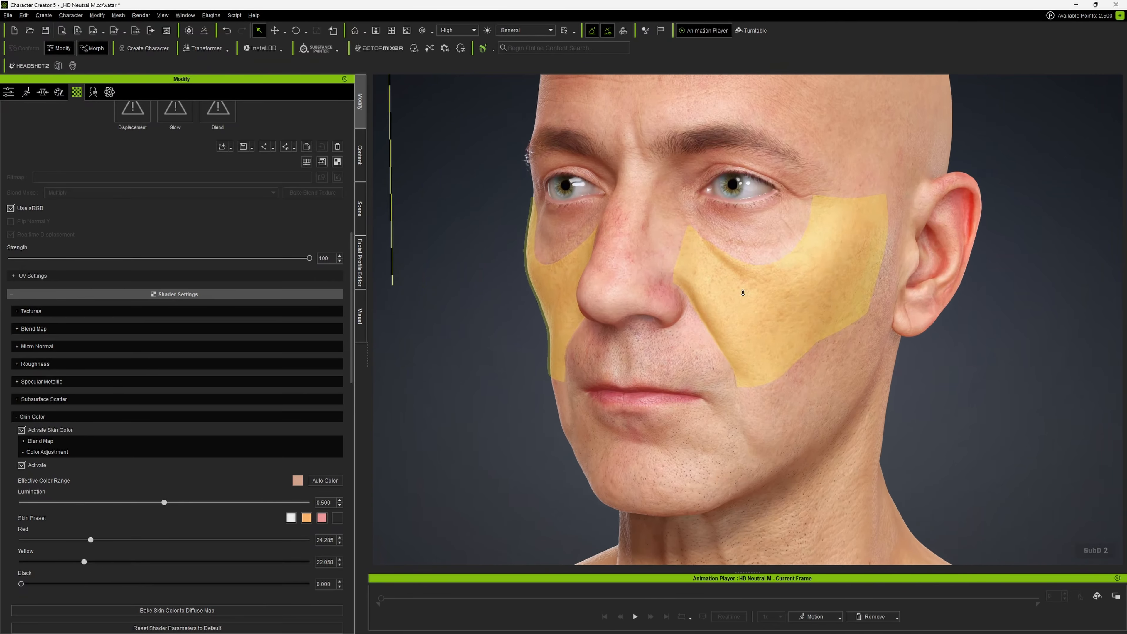
right_click_drag(741, 285, 810, 323)
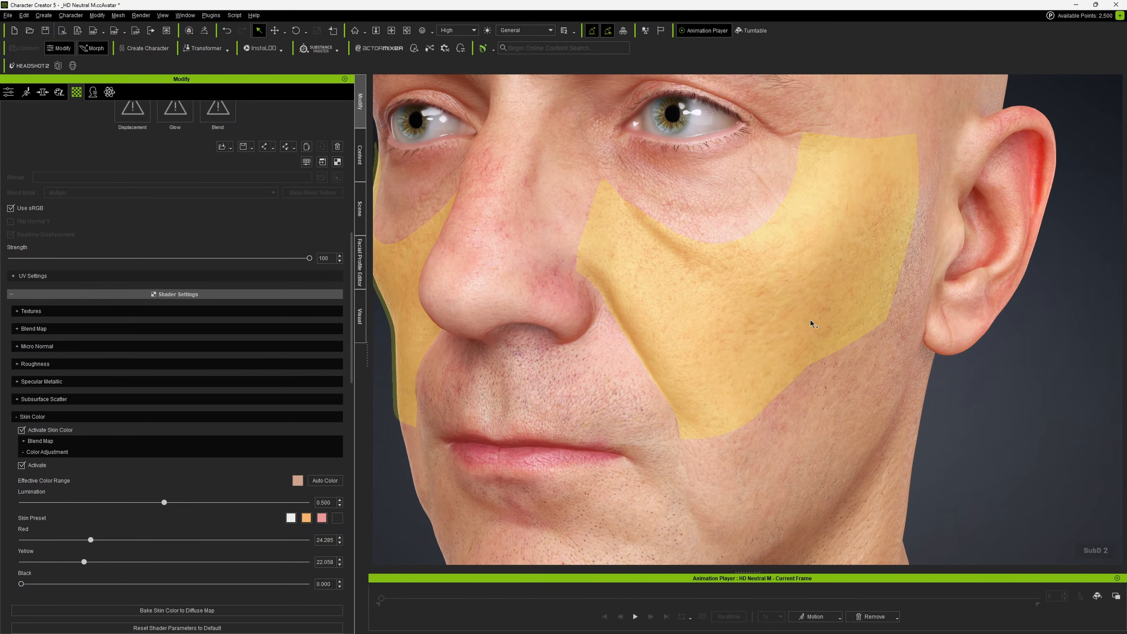
mouse_move(739, 315)
right_mouse_down()
mouse_move(729, 299)
mouse_move(707, 312)
mouse_move(736, 306)
right_mouse_up()
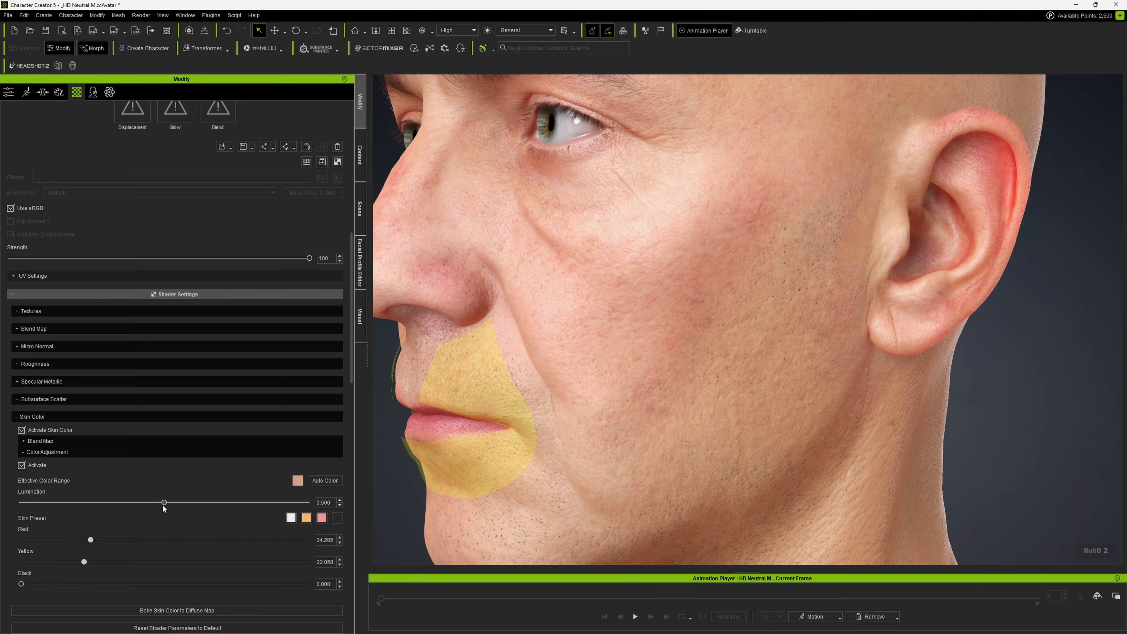
left_click_drag(164, 503, 59, 503)
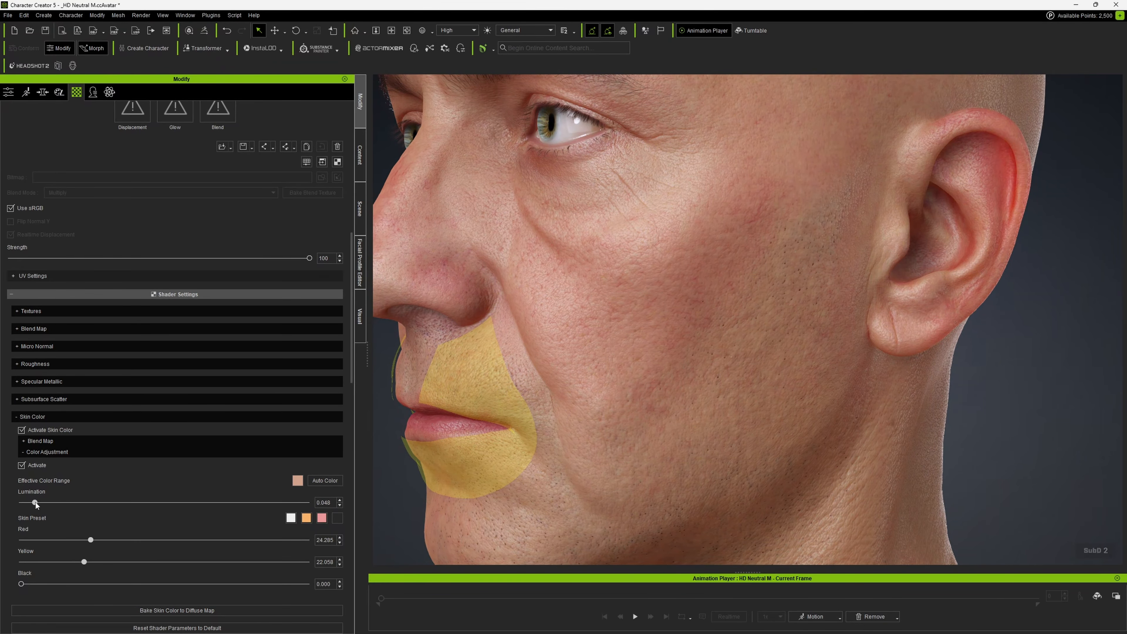
right_click_drag(425, 343, 577, 320)
scroll(650, 305, "up", 5)
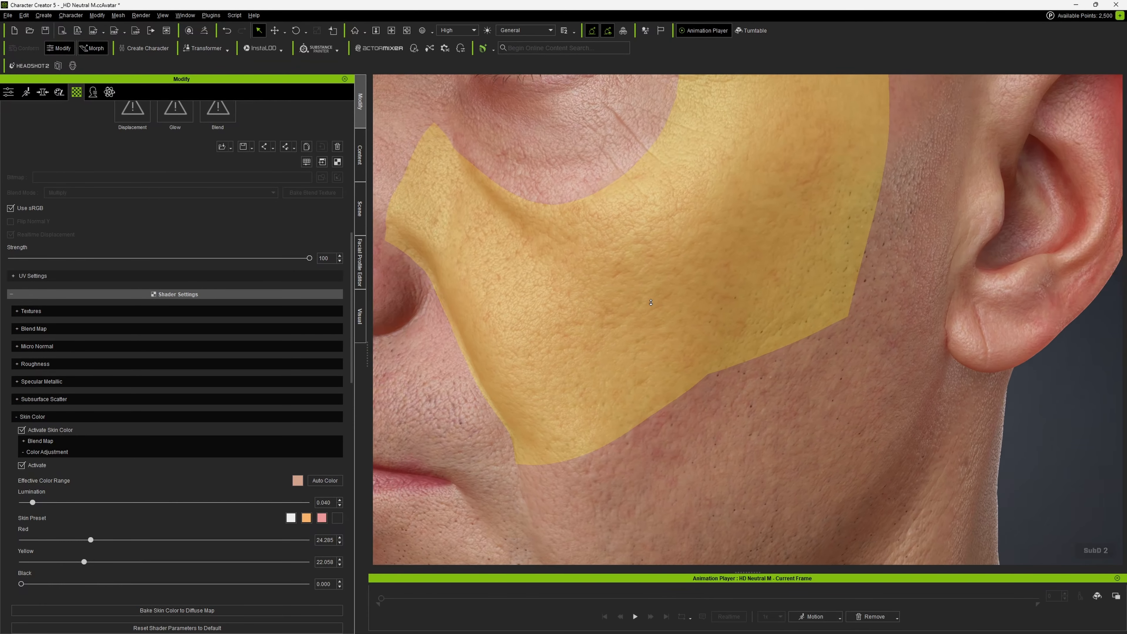
scroll(649, 304, "down", 5)
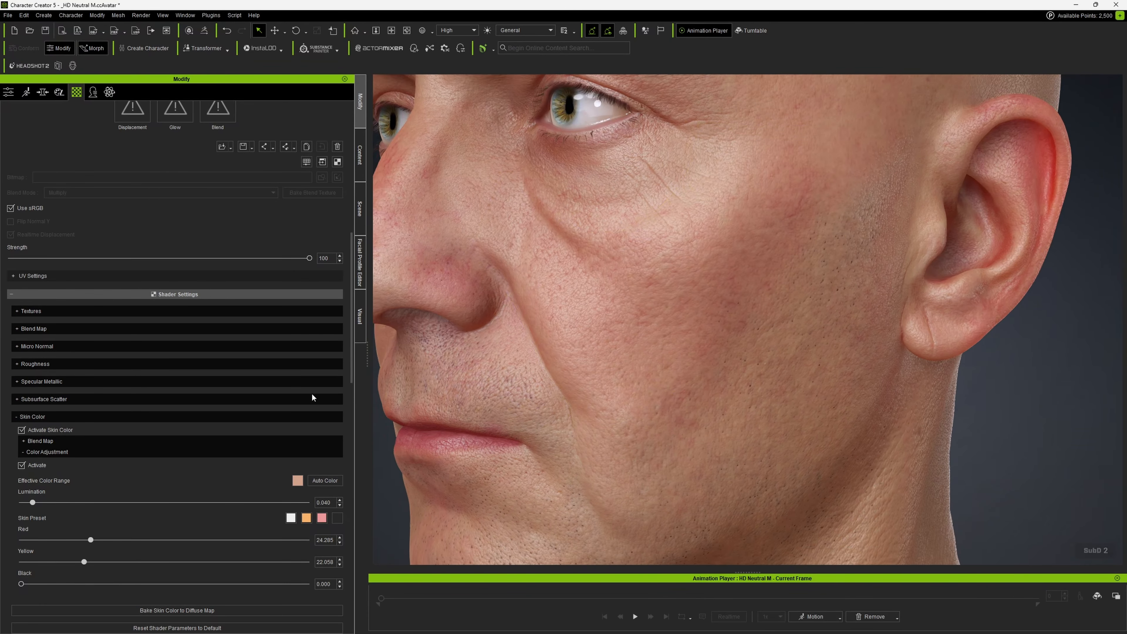
right_click_drag(612, 339, 639, 368)
scroll(611, 380, "down", 5)
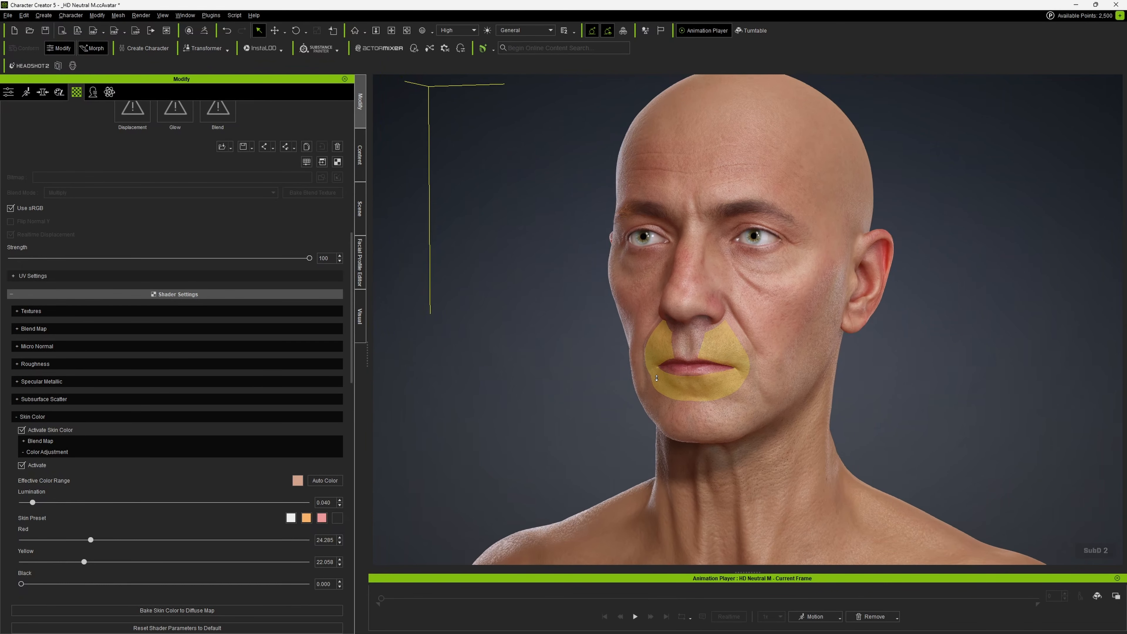
- Try the four skin presets on the head's skin color, ending with the white one and a Lumination of 0.099
left_click(290, 518)
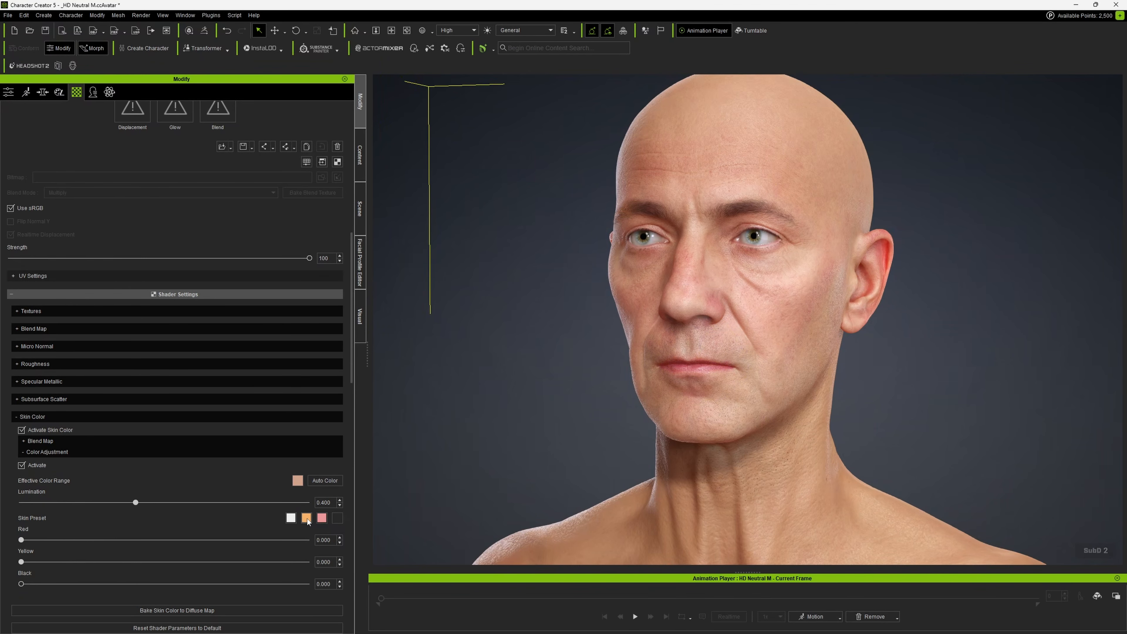
left_click(306, 518)
left_click(321, 517)
left_click(337, 517)
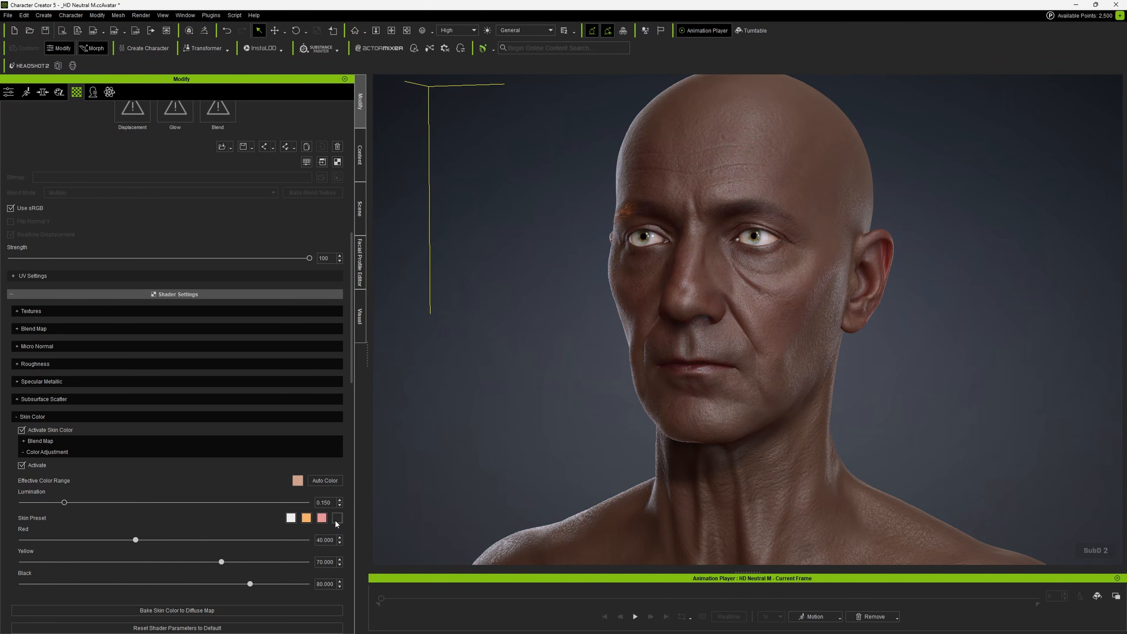
left_click(291, 518)
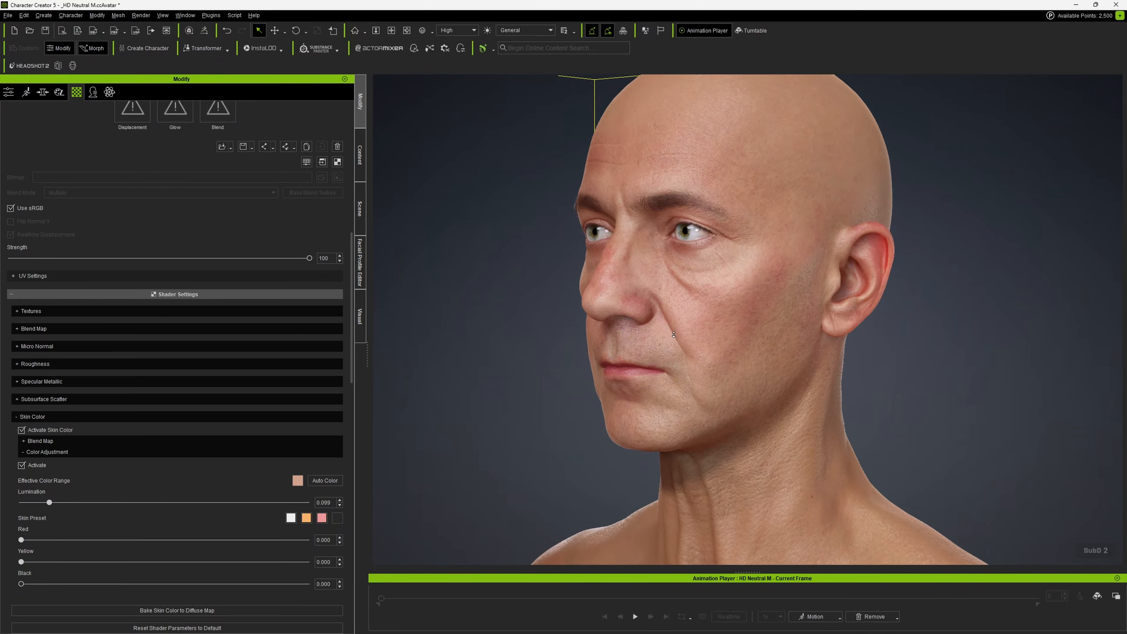
- Inspect the skin tone and pore detail on the cheek, around the ear and across the whole face
scroll(711, 318, "up", 5)
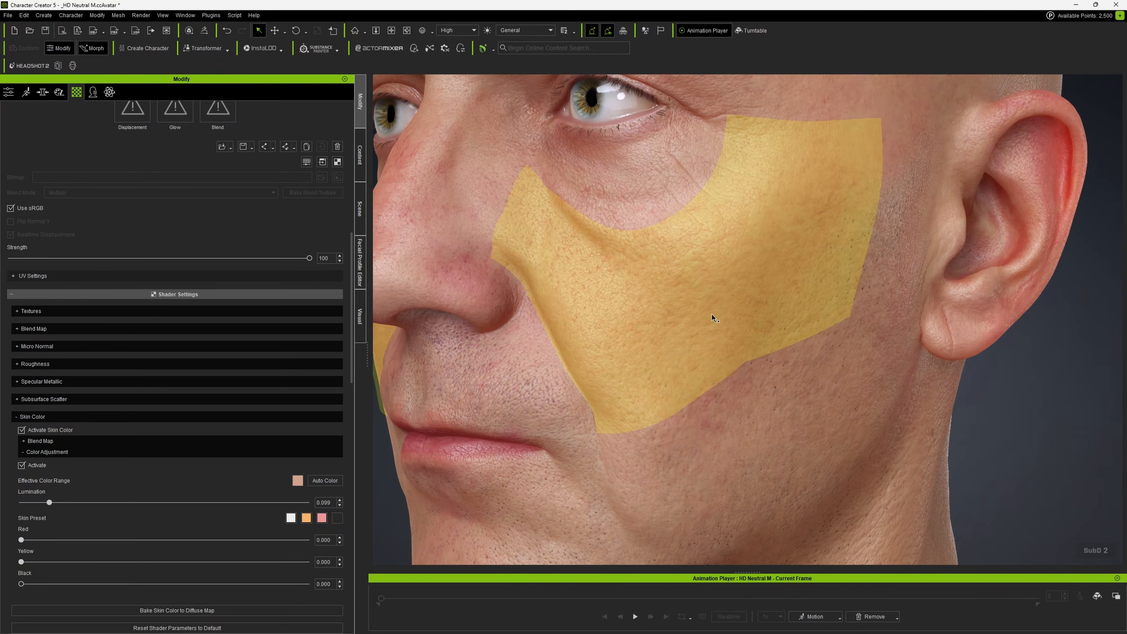
right_click_drag(712, 318, 860, 329)
scroll(705, 298, "up", 5)
scroll(905, 312, "down", 10)
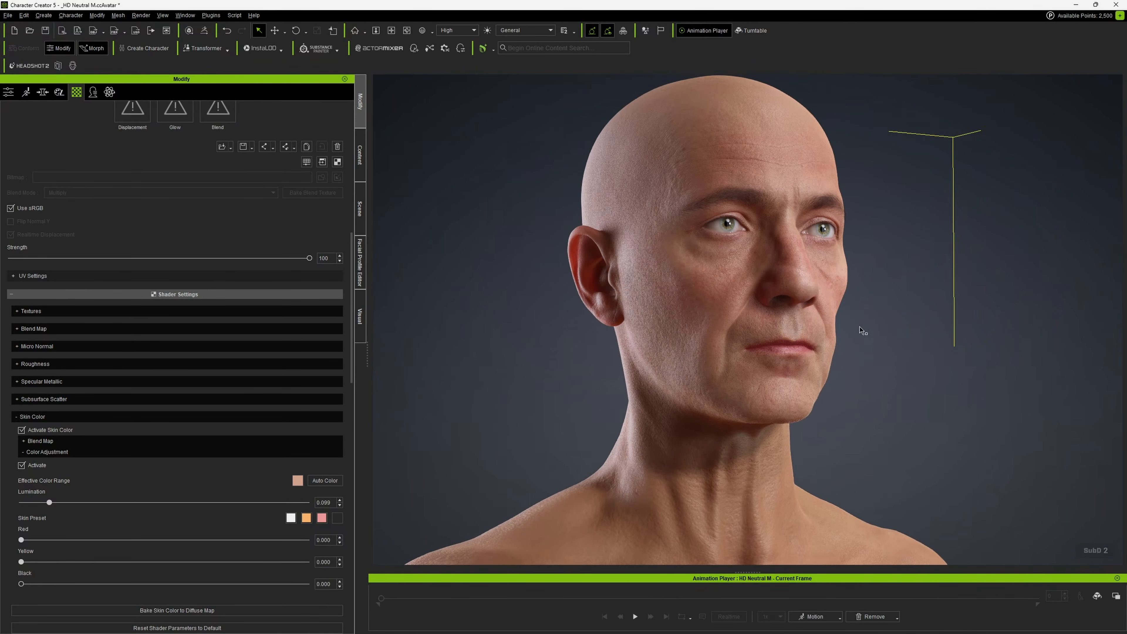
middle_click_drag(860, 330, 662, 367)
mouse_move(662, 366)
right_mouse_down()
mouse_move(639, 369)
mouse_move(662, 374)
mouse_move(638, 379)
mouse_move(661, 385)
right_mouse_up()
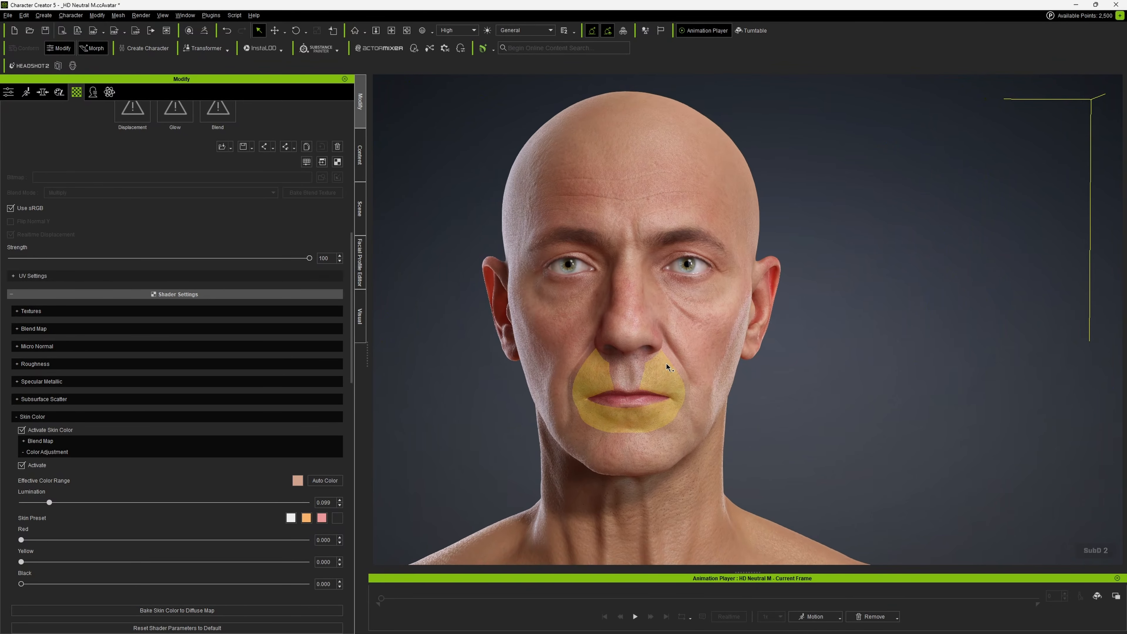
scroll(666, 363, "up", 6)
scroll(692, 316, "down", 3)
right_click_drag(726, 291, 590, 296)
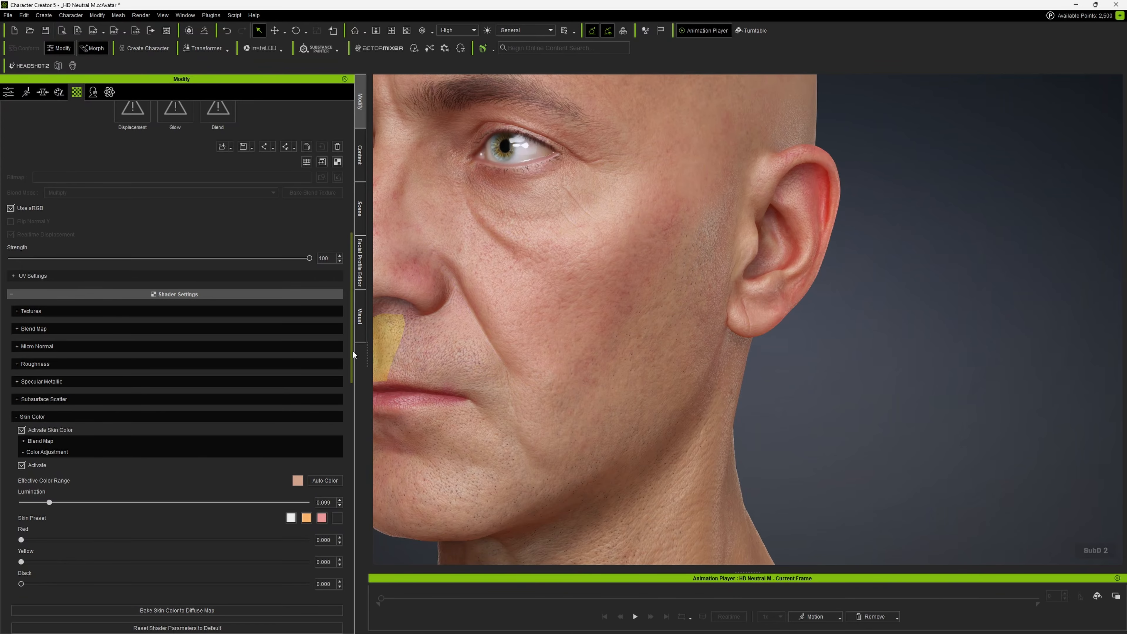
- Review the shader option for baking the head's skin color into the diffuse map
left_click_drag(353, 351, 349, 421)
scroll(350, 420, "up", 1)
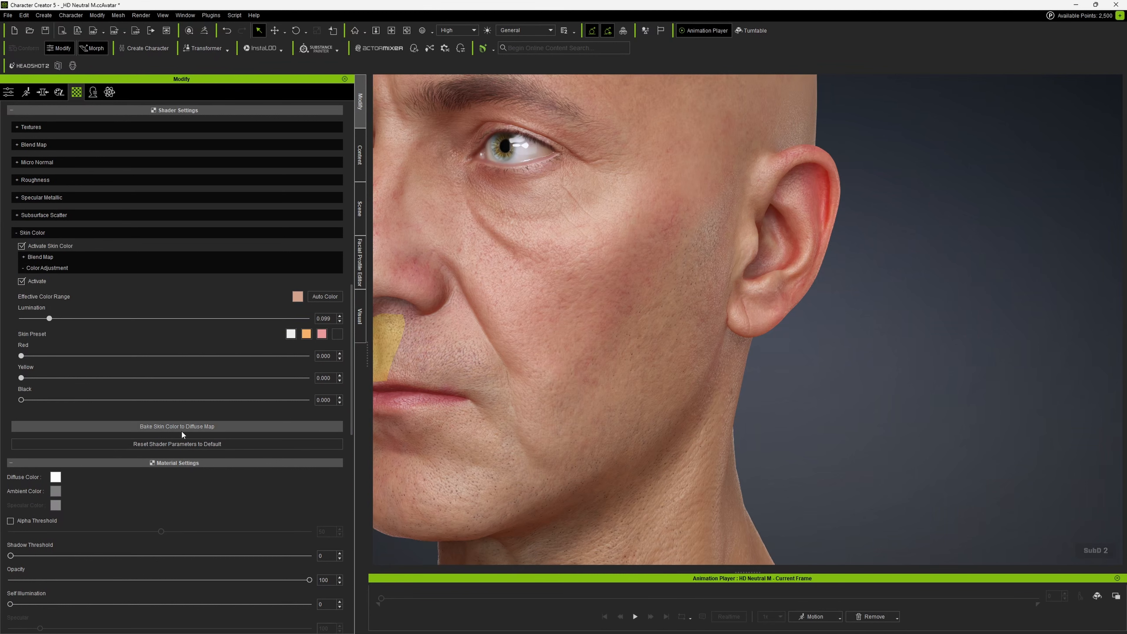
left_click(204, 427)
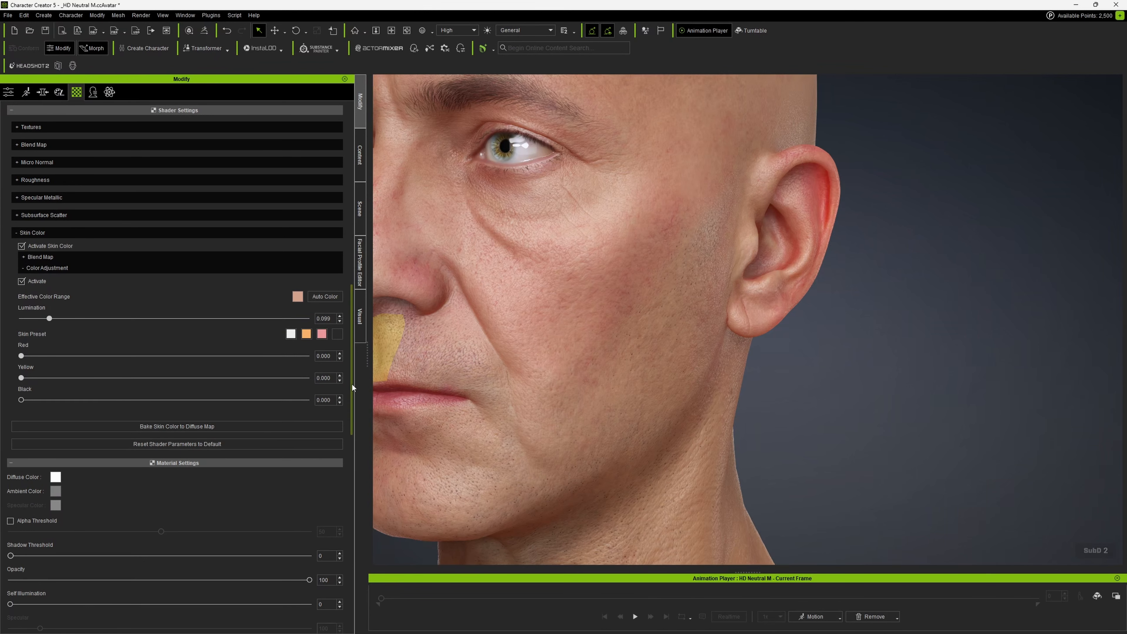
left_click_drag(353, 388, 353, 384)
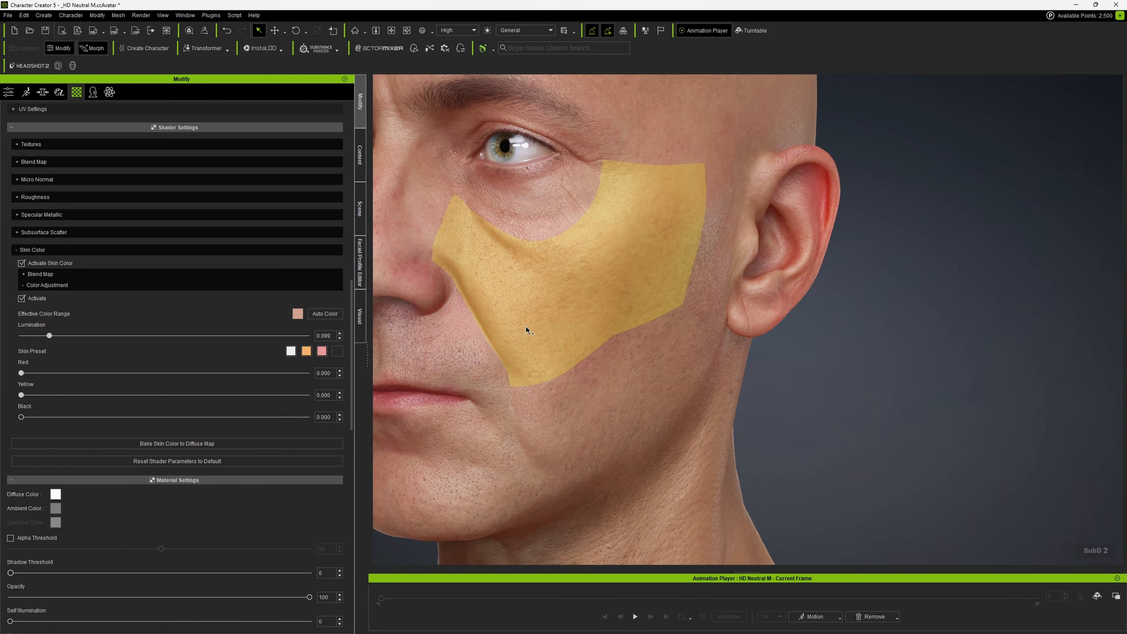
- Deactivate Skin Color on the head skin material, collapse its settings and check the face from the front and side
left_click(21, 299)
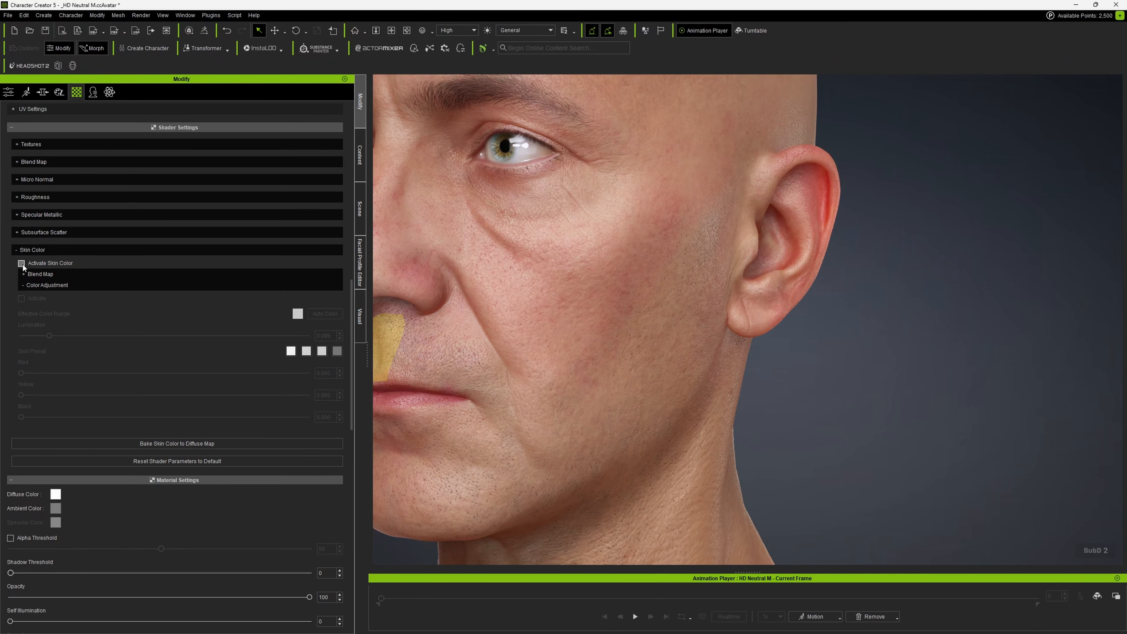
left_click(22, 263)
left_click(23, 285)
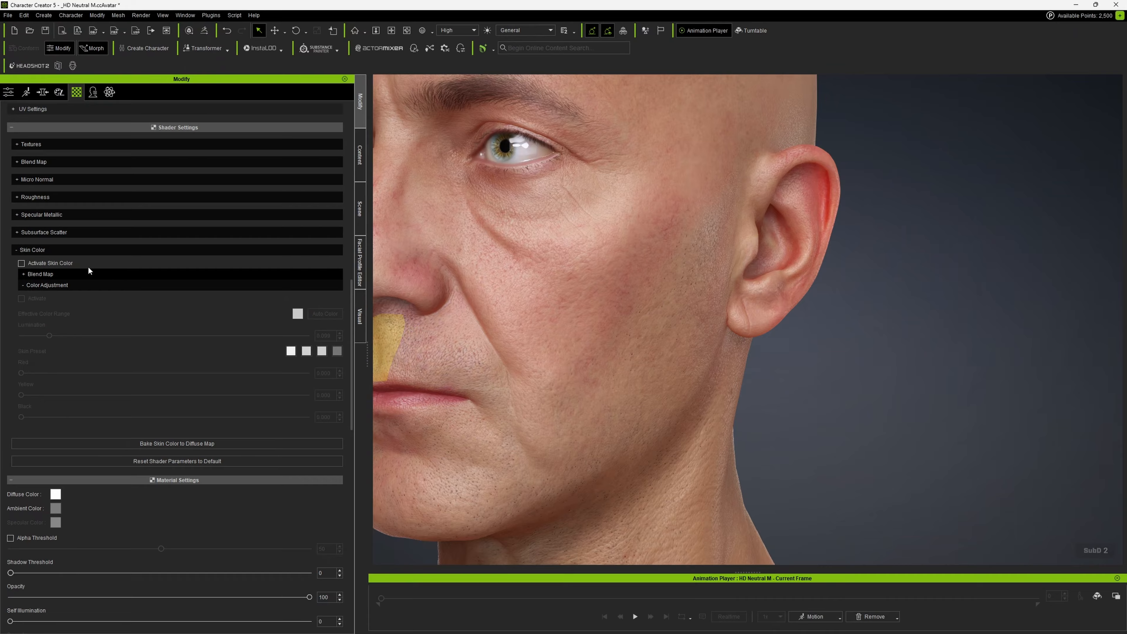
left_click(18, 250)
scroll(294, 267, "up", 5)
right_click_drag(590, 307, 622, 318)
scroll(622, 318, "down", 3)
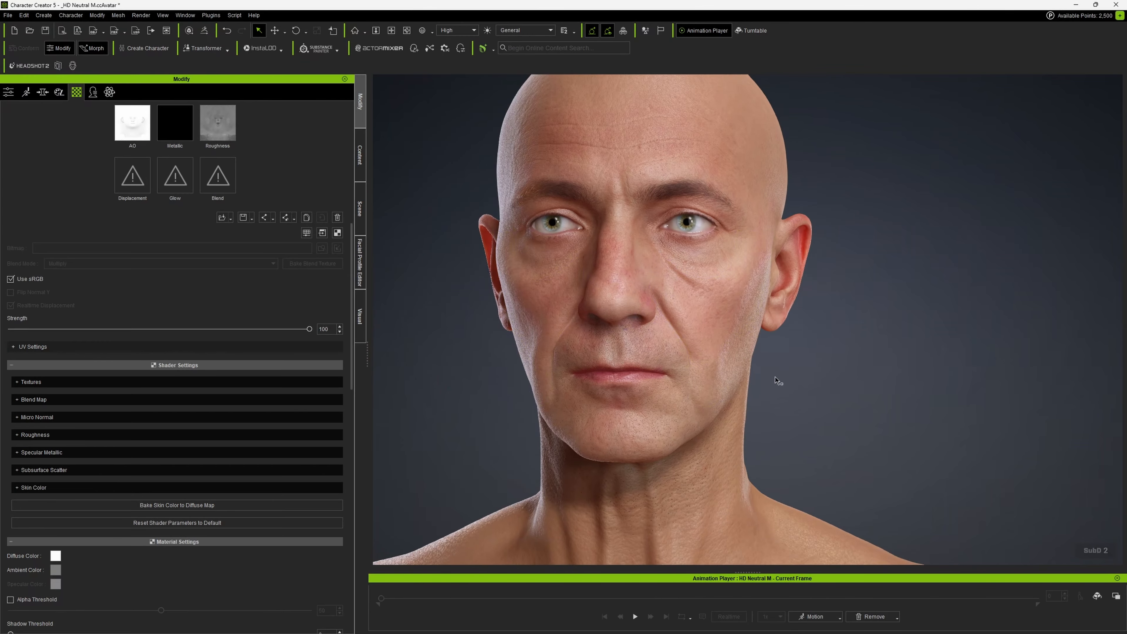
middle_click_drag(774, 383, 725, 329)
scroll(725, 328, "up", 3)
right_click_drag(725, 329, 525, 259)
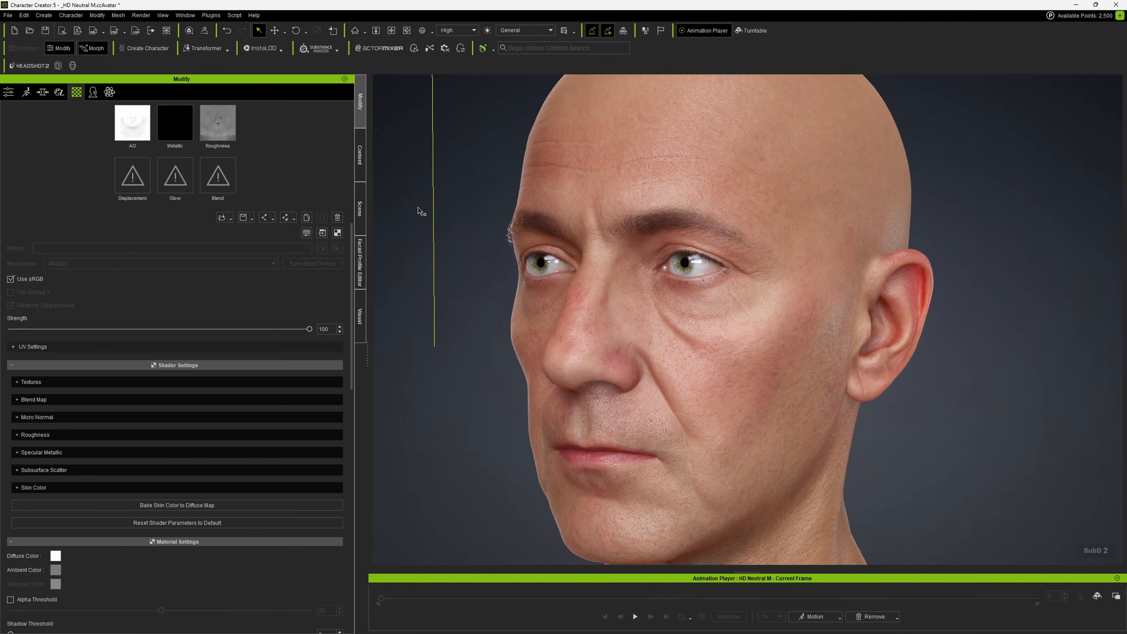
- Open the Makeup category in the content library and browse the Full Makeup presets
left_click(364, 170)
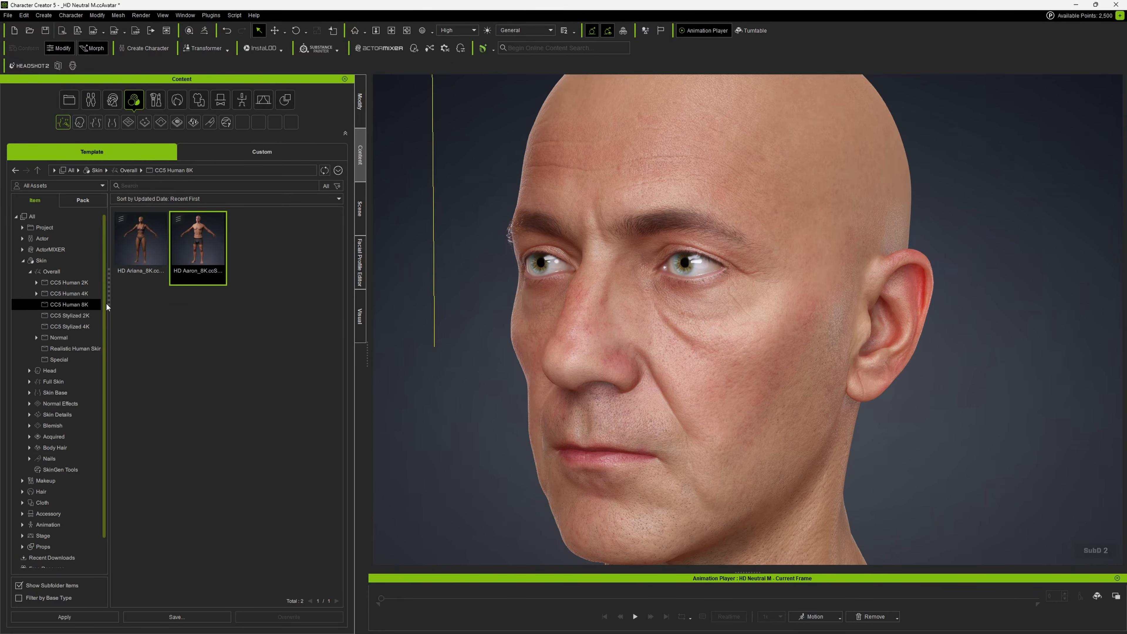
scroll(105, 303, "down", 2)
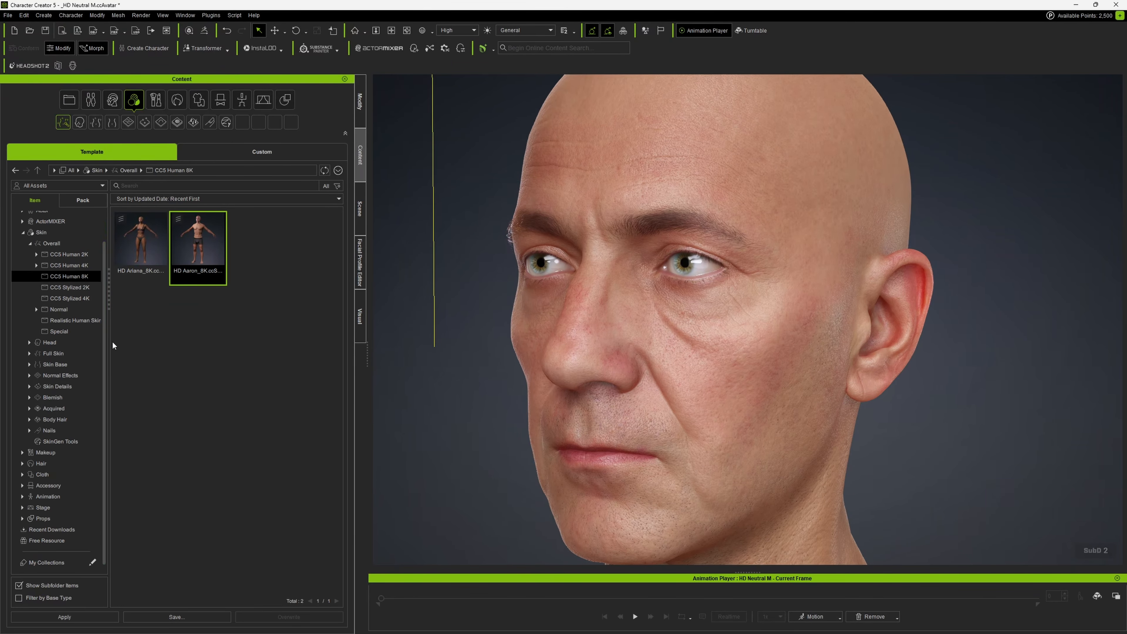
left_click(25, 452)
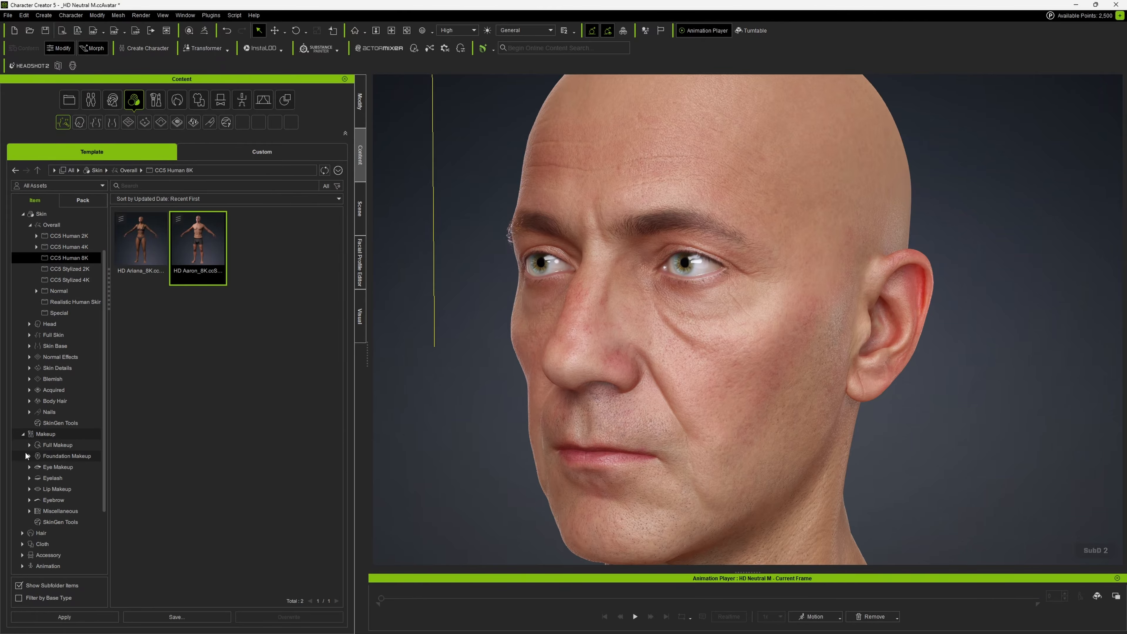
left_click(51, 445)
scroll(337, 259, "down", 1)
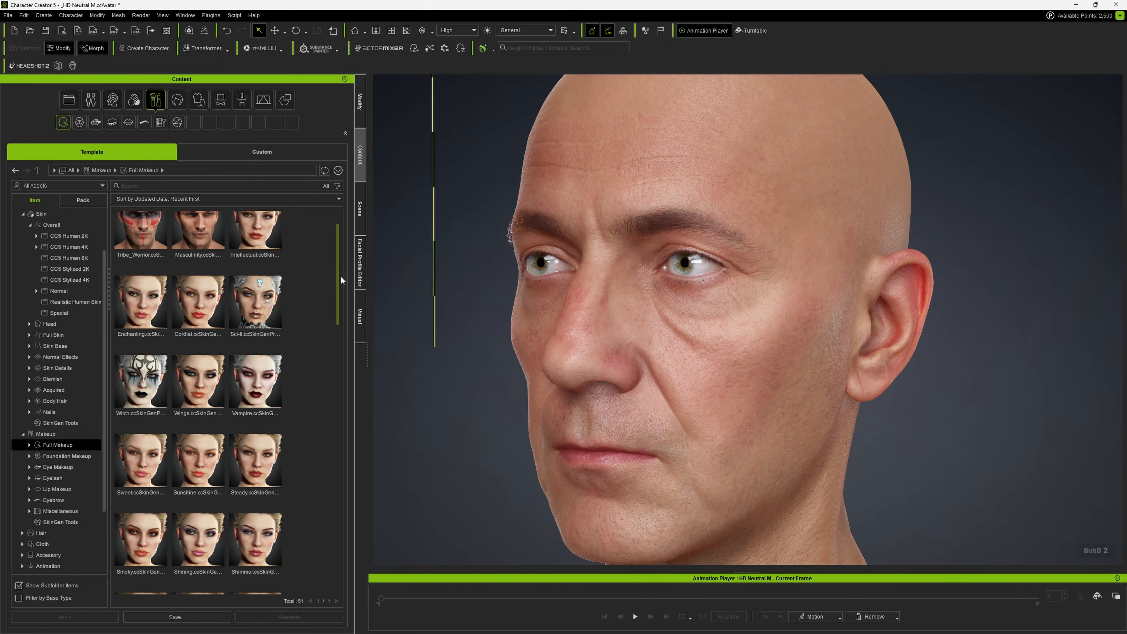
left_click_drag(339, 268, 320, 399)
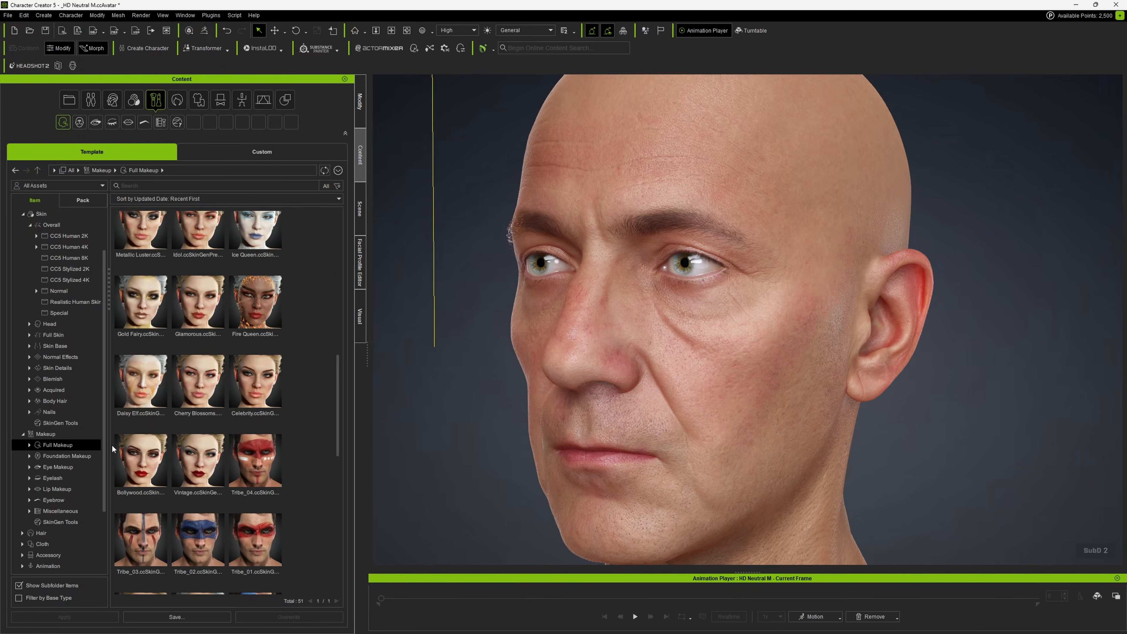
- Browse the Foundation Makeup, Lip Makeup and Miscellaneous makeup presets
left_click(51, 464)
left_click(54, 456)
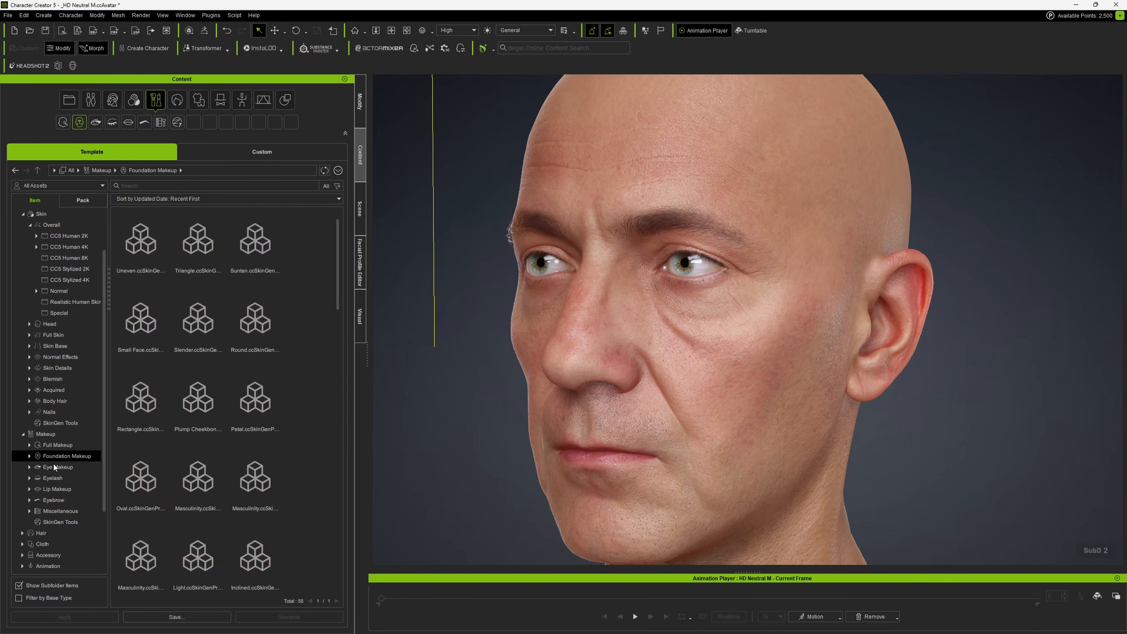
left_click(29, 456)
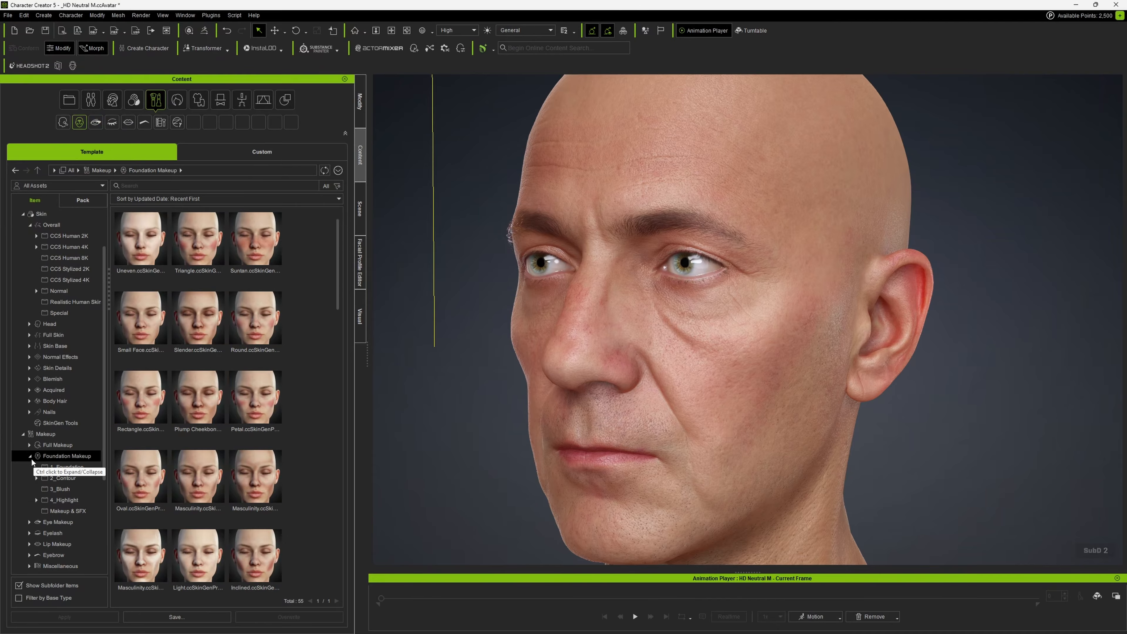
left_click(30, 455)
left_click(33, 487)
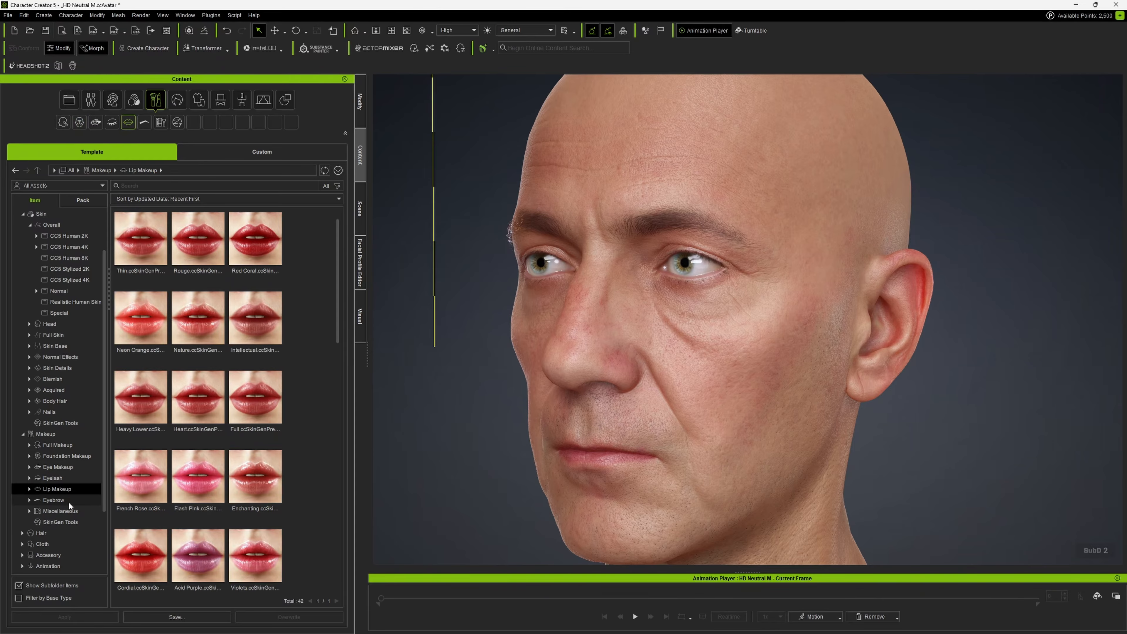
left_click(64, 511)
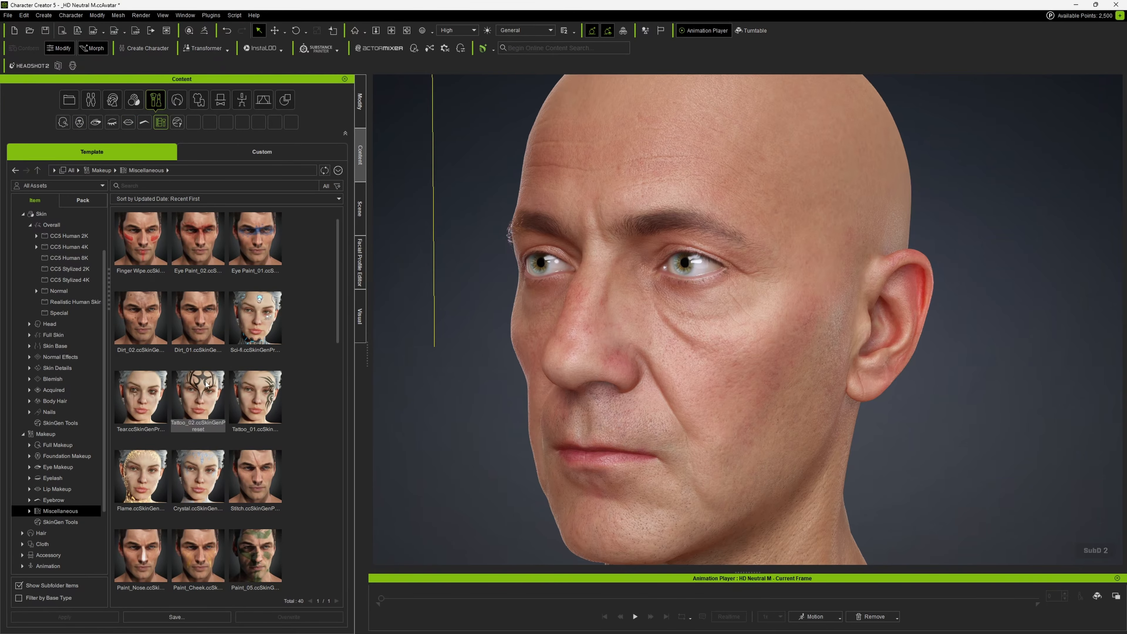
mouse_move(339, 278)
left_mouse_down()
mouse_move(322, 366)
mouse_move(269, 288)
left_mouse_up()
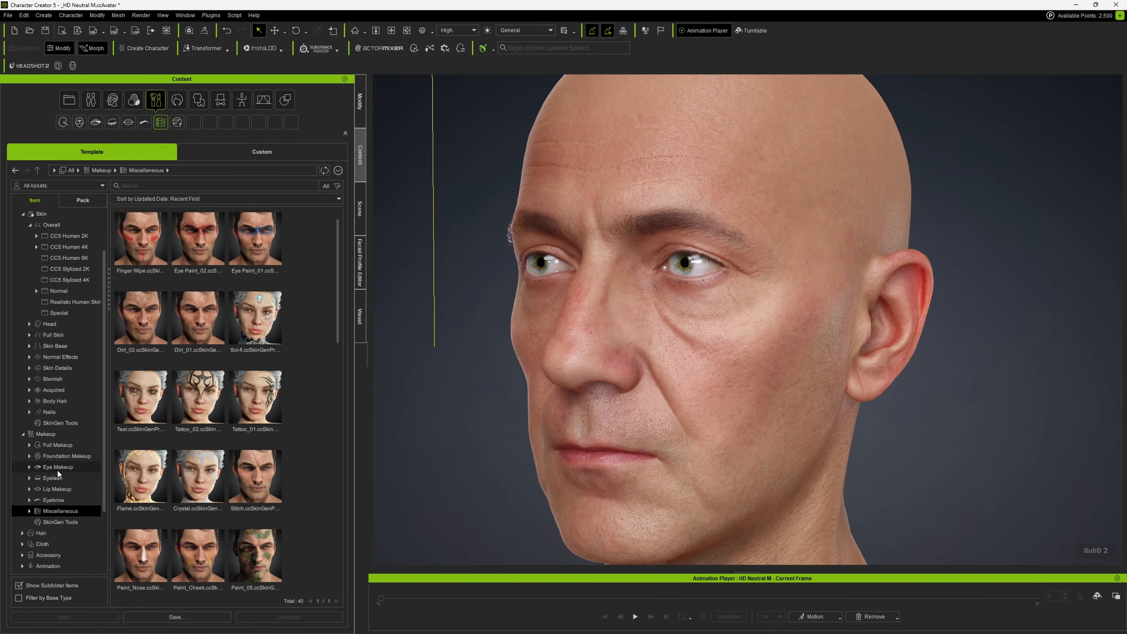
- Apply the Military_02 preset from the Full Makeup library to the character's face
left_click(63, 447)
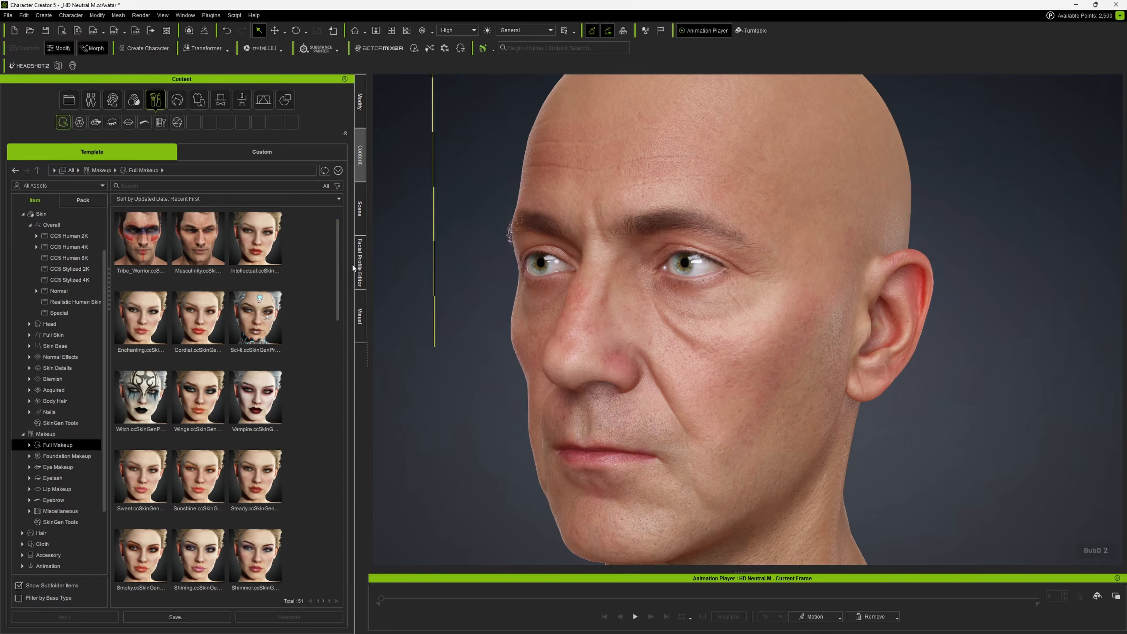
left_click_drag(338, 271, 331, 268)
left_click_drag(337, 267, 333, 268)
left_click_drag(337, 278, 328, 504)
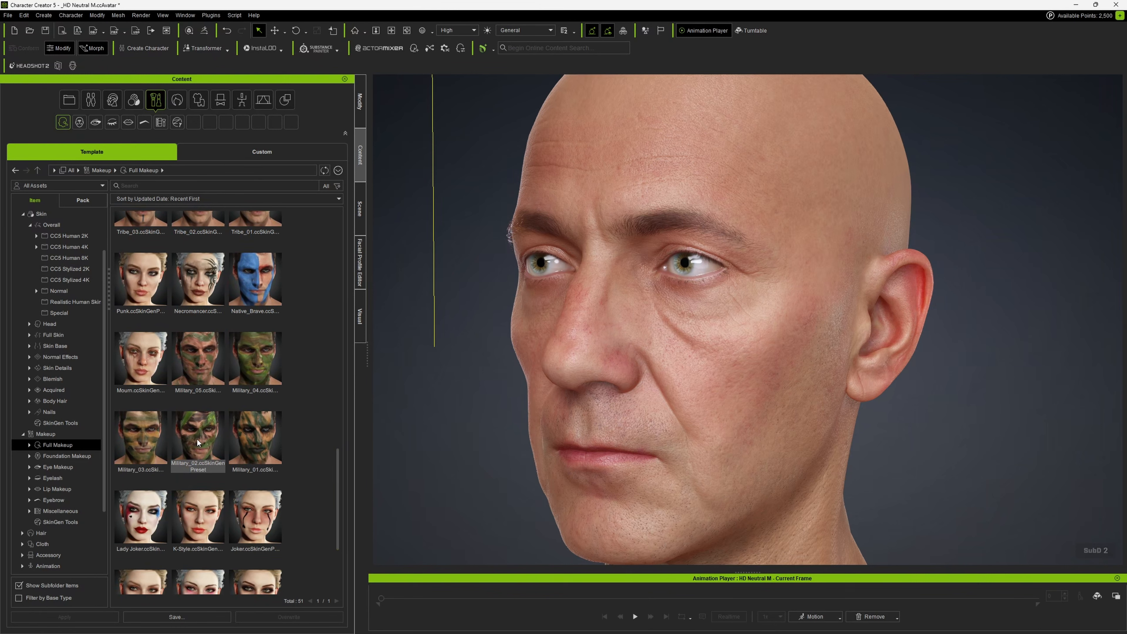
left_click_drag(199, 443, 619, 398)
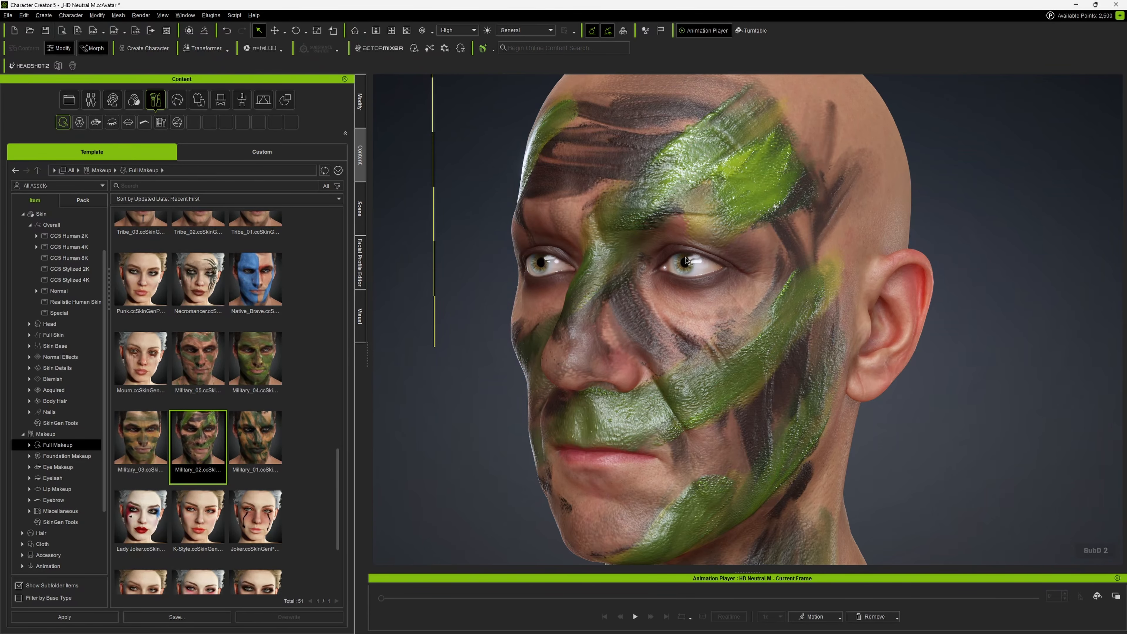
- Examine the camouflage paint's surface detail on the cheek, around the eye and near the ear, up close and from farther away
right_click_drag(686, 260, 643, 226)
scroll(666, 231, "up", 6)
scroll(682, 237, "down", 2)
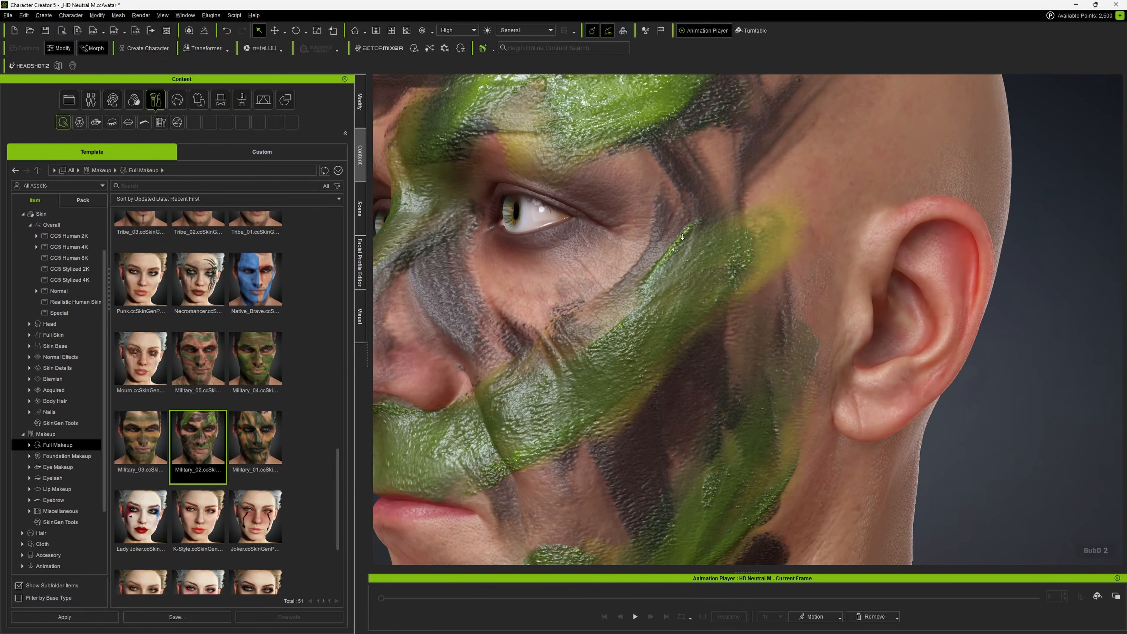
scroll(682, 236, "down", 2)
scroll(683, 236, "up", 5)
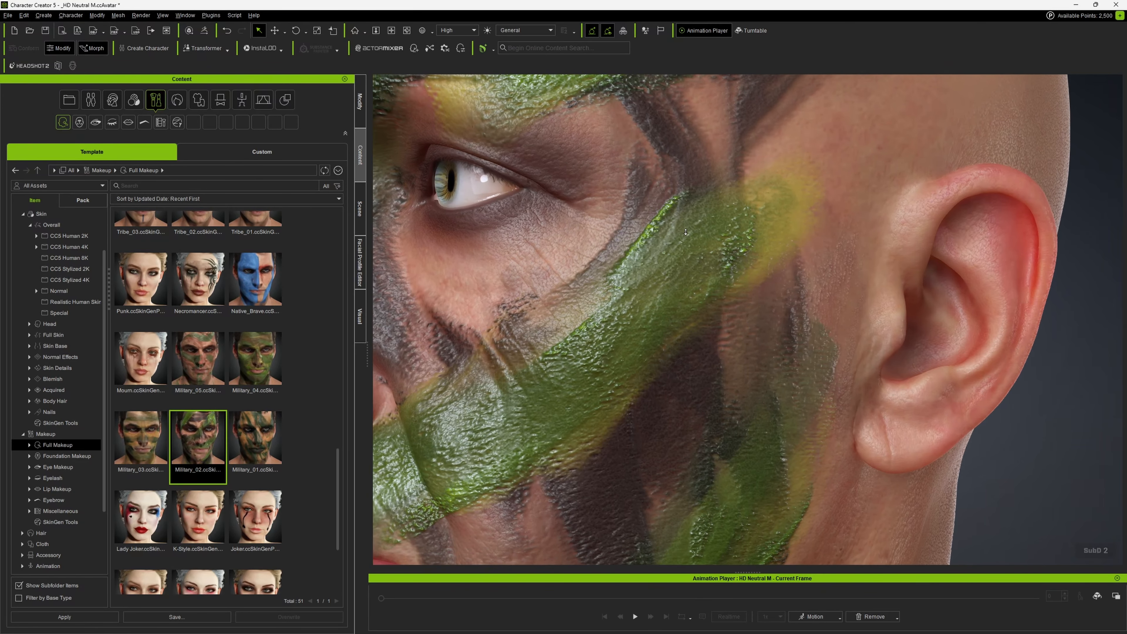
scroll(685, 232, "up", 2)
scroll(683, 233, "down", 2)
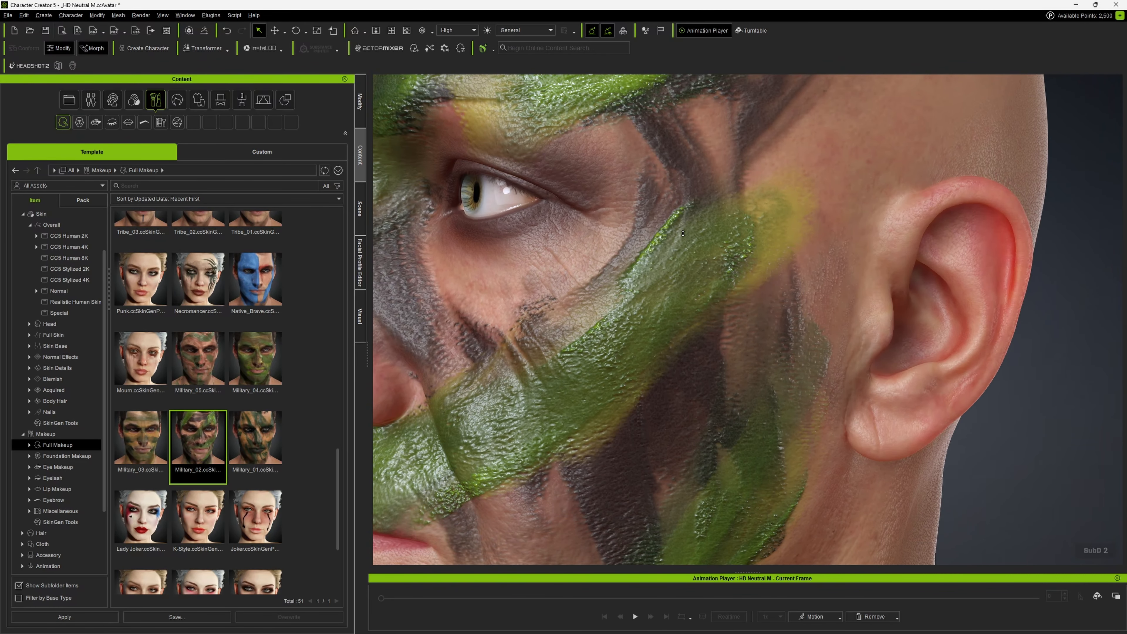
scroll(682, 233, "down", 3)
scroll(682, 233, "up", 3)
middle_click_drag(697, 245, 726, 218)
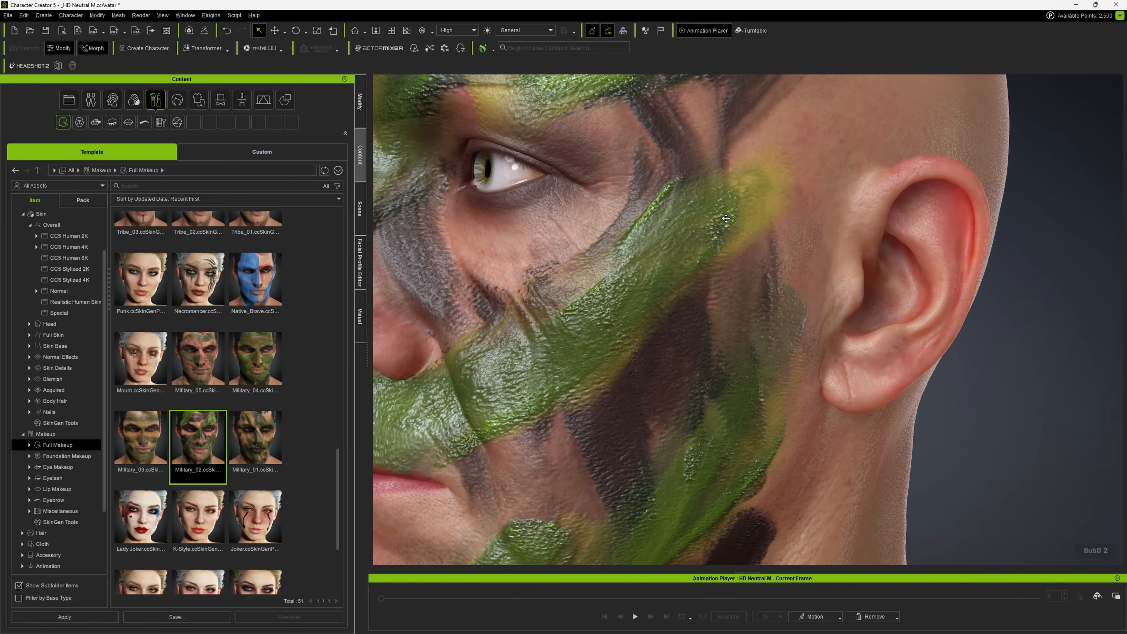
scroll(725, 218, "down", 3)
scroll(724, 239, "up", 4)
scroll(722, 274, "down", 3)
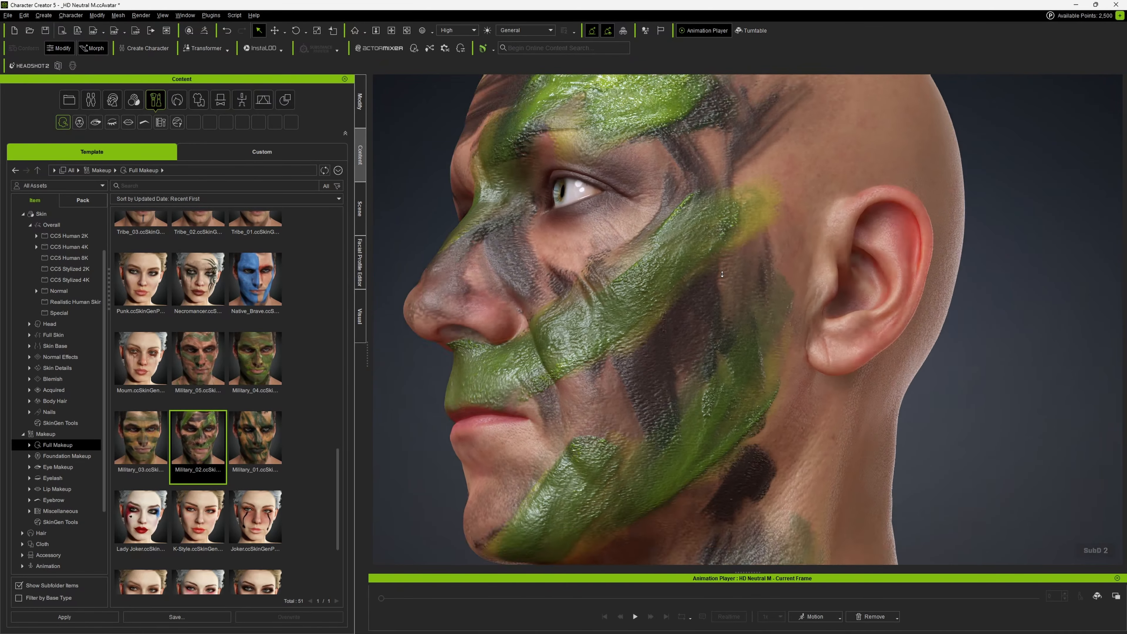
scroll(722, 274, "down", 3)
right_click_drag(722, 274, 754, 345)
scroll(754, 345, "up", 3)
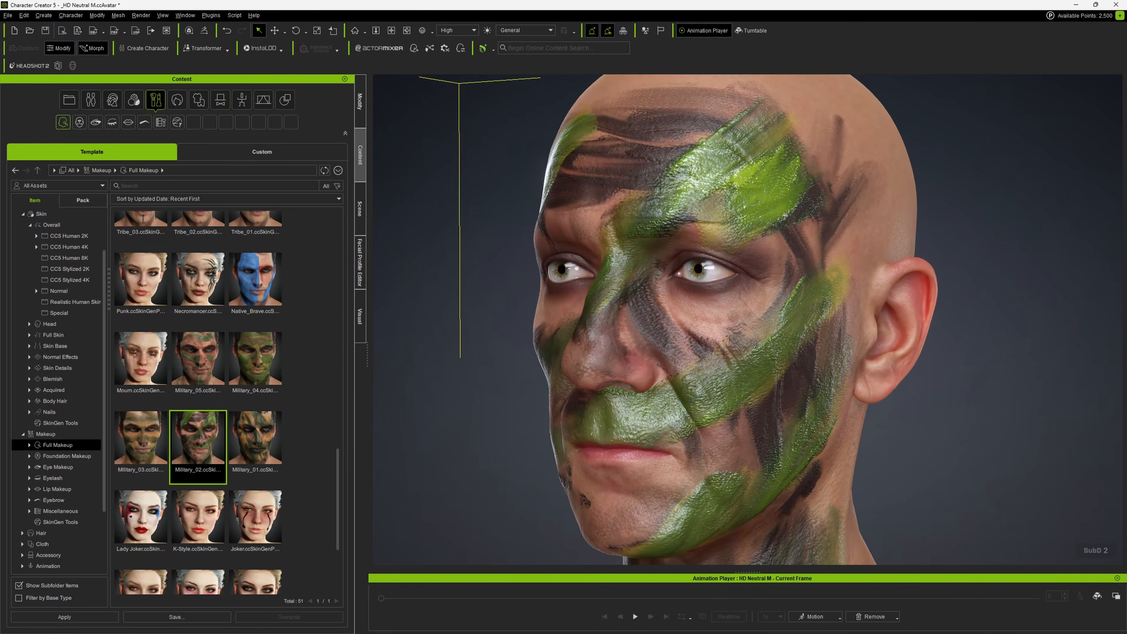
scroll(755, 345, "up", 1)
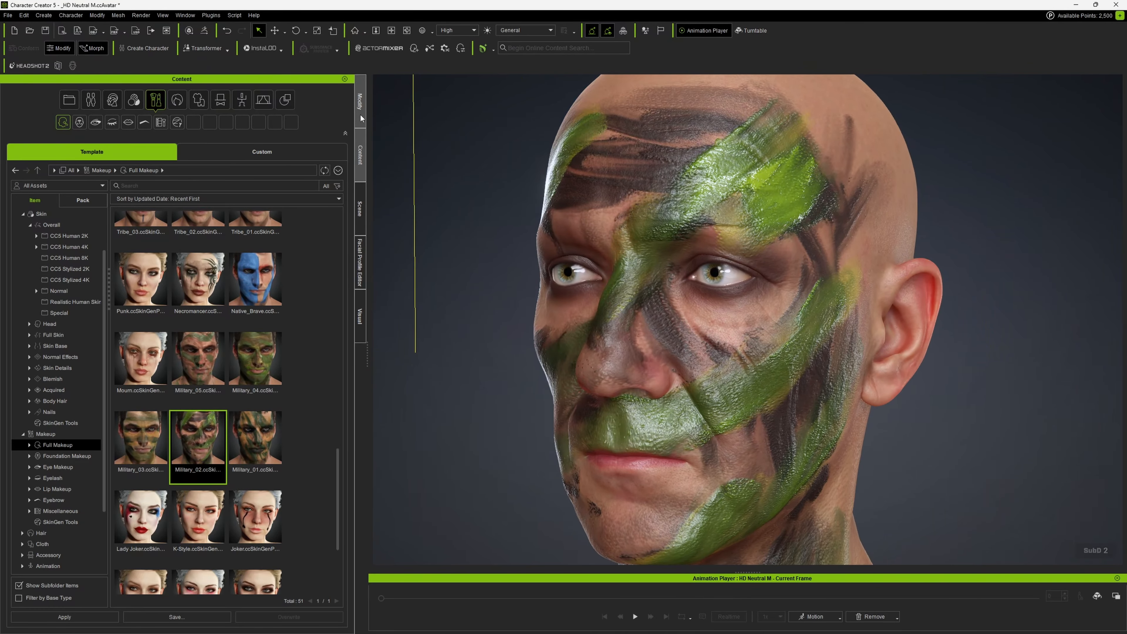
- Open the SkinGen layer editor for the head, compare the skin and makeup layer stacks, and inspect the Mud layer's settings
left_click(361, 105)
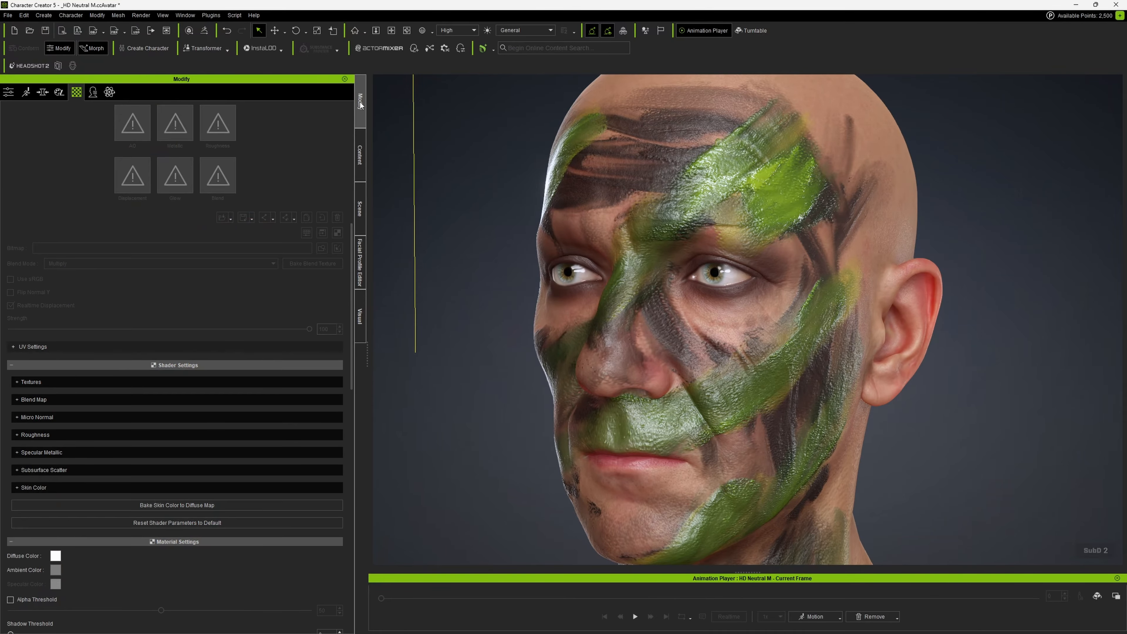
left_click(60, 93)
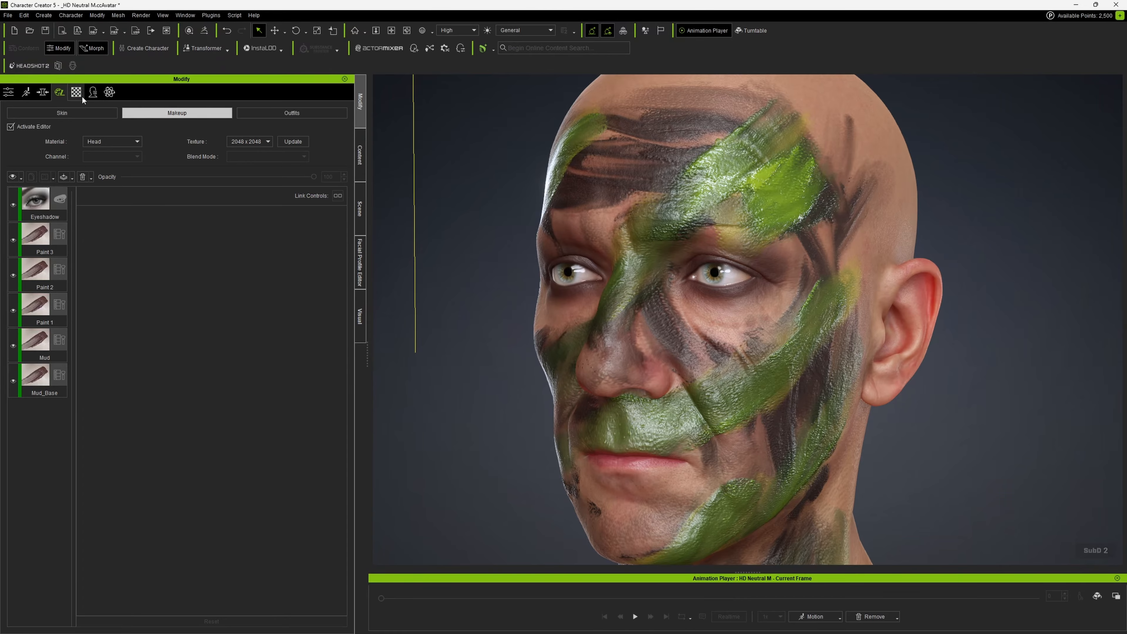
left_click(73, 113)
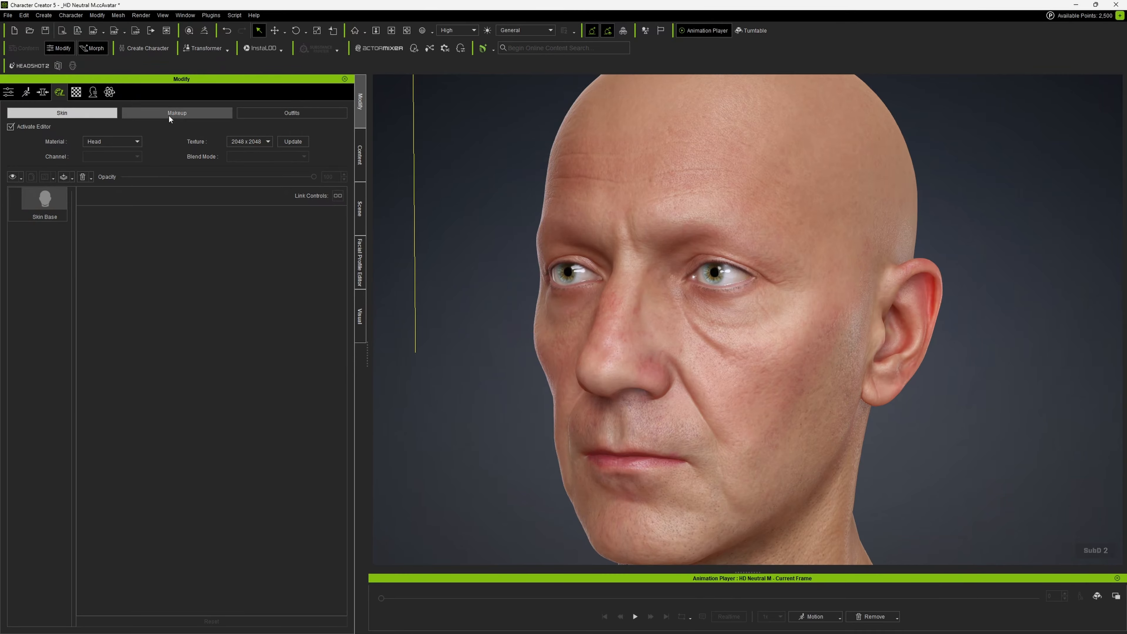
left_click(174, 112)
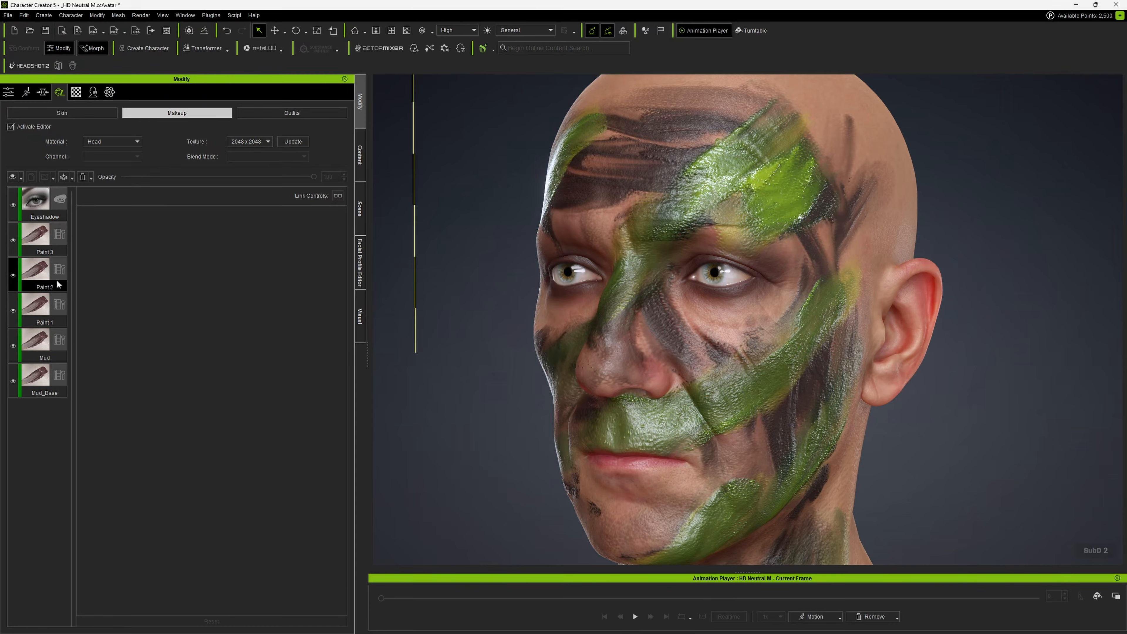
left_click(43, 396)
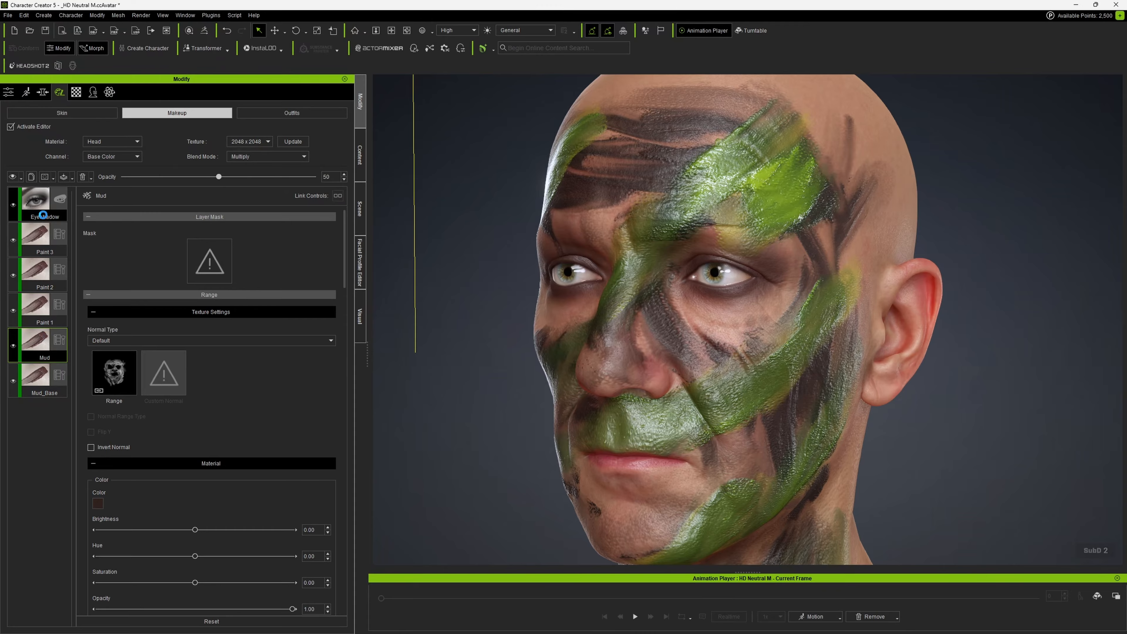
- Toggle the Eyeshadow layer to compare its effect around the eyes, and lower its opacity to about 19
left_click(14, 207)
left_click(13, 205)
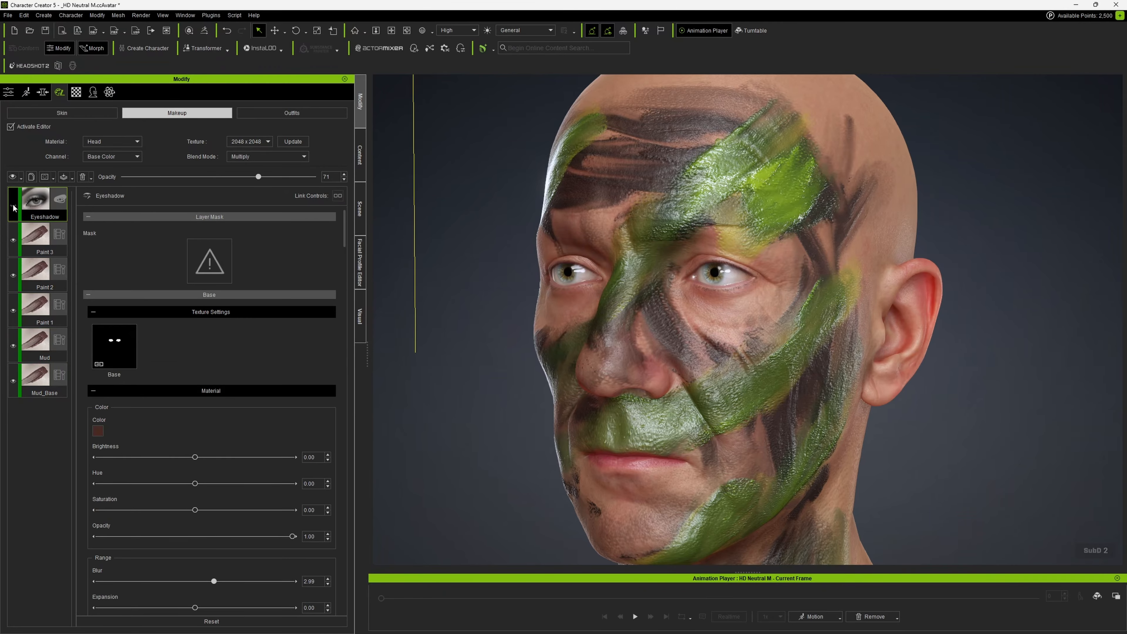
left_click(13, 206)
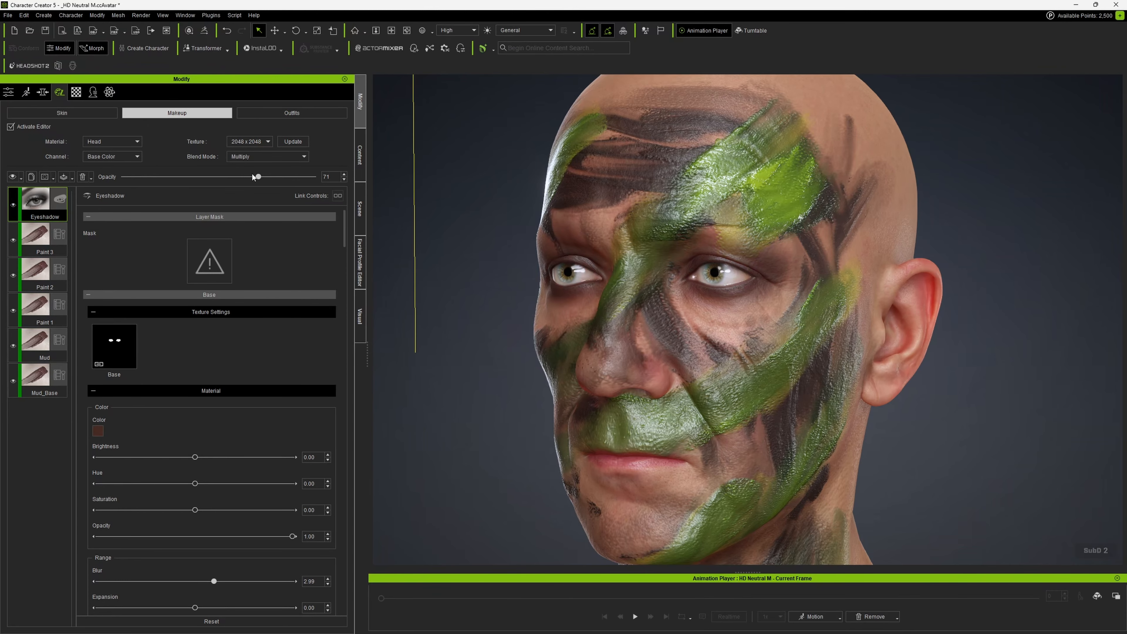
left_click_drag(245, 179, 159, 180)
scroll(687, 243, "up", 4)
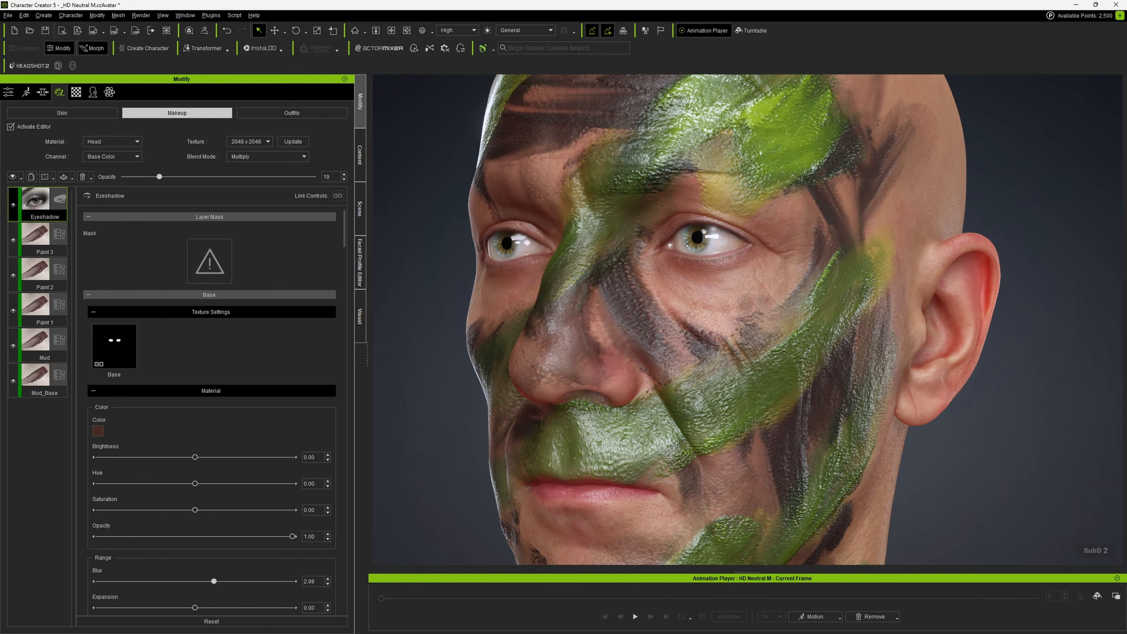
- Toggle the Paint 3 layer's visibility to see what it adds to the face, and delete that layer
left_click(45, 251)
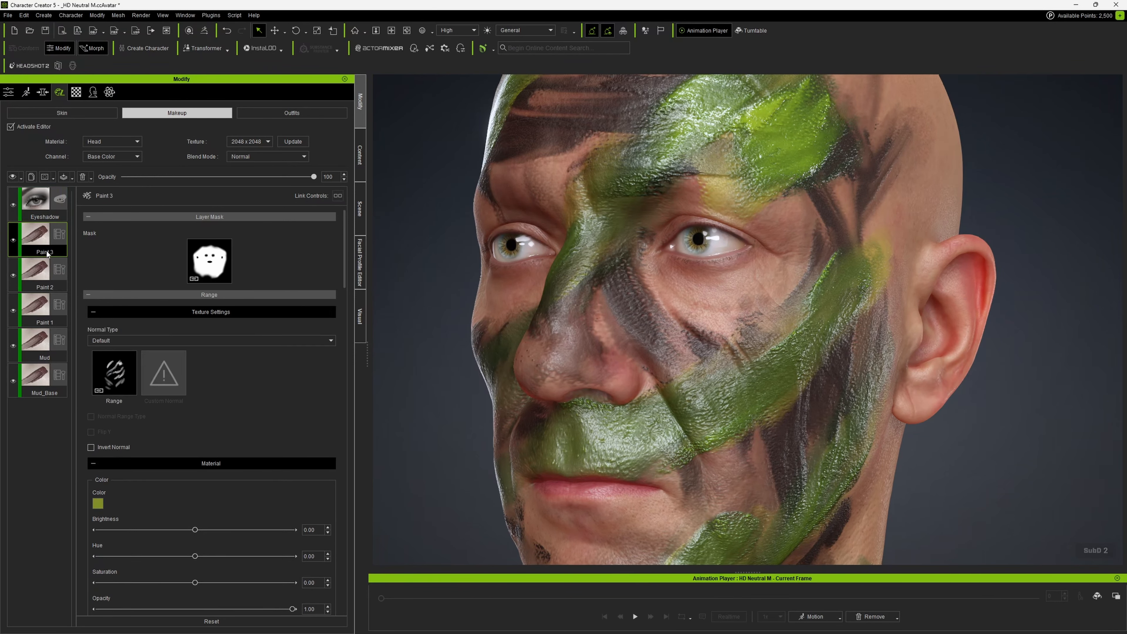
left_click(13, 241)
left_click(13, 241)
left_click(13, 241)
left_click(13, 241)
left_click(13, 241)
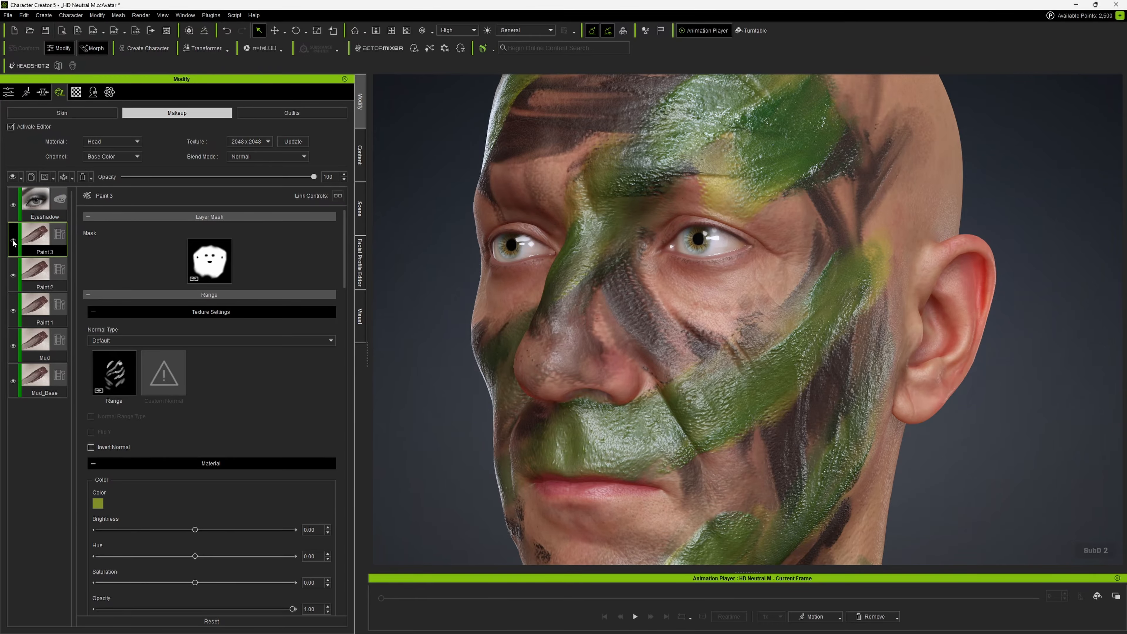
left_click(13, 241)
left_click(13, 241)
left_click(13, 241)
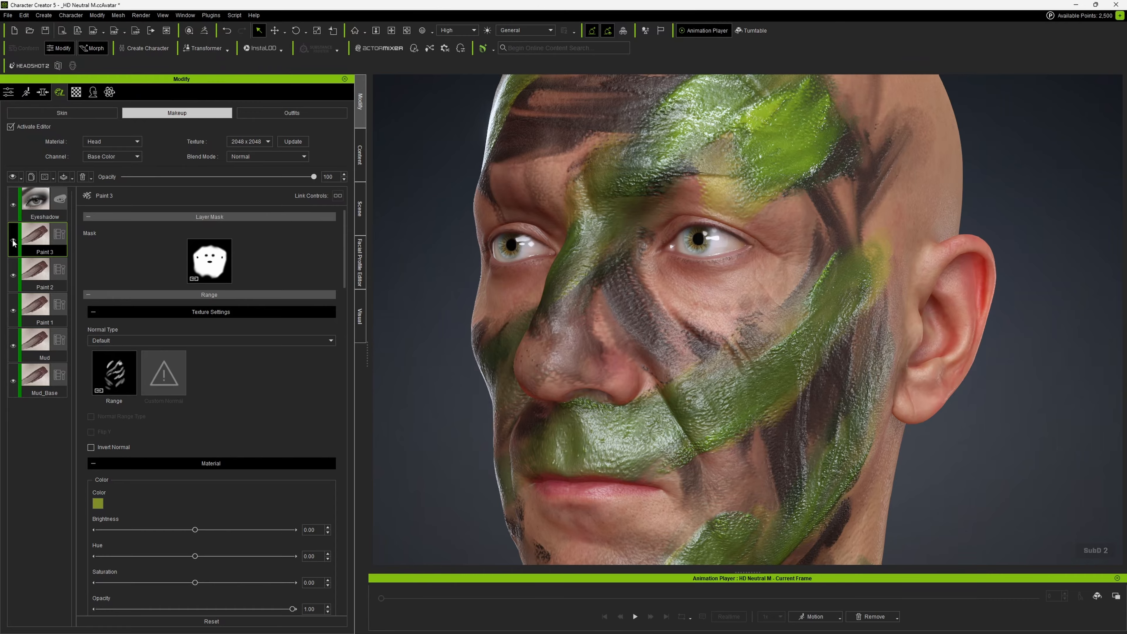
left_click(13, 241)
left_click(13, 241)
left_click(13, 241)
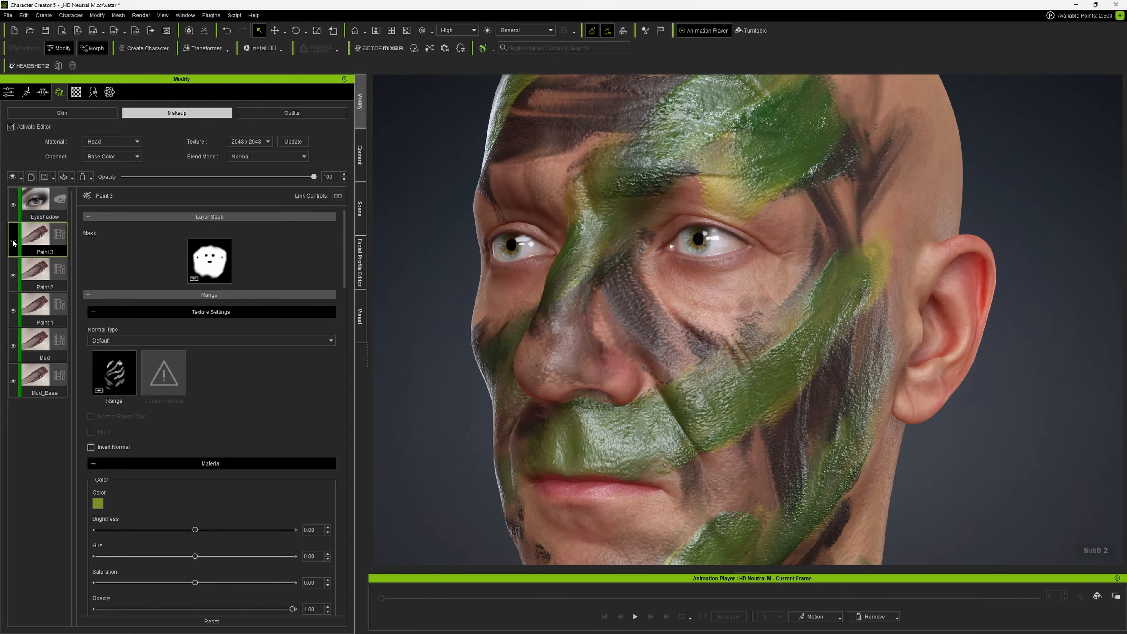
left_click(13, 241)
left_click(12, 241)
left_click(13, 241)
right_click(36, 252)
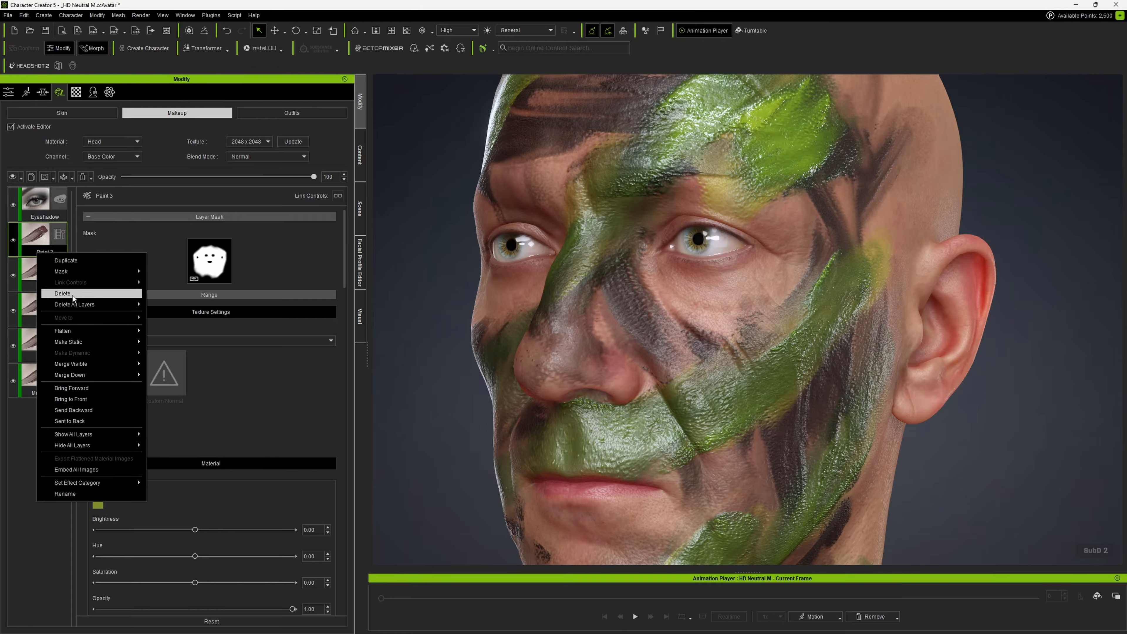
left_click(302, 291)
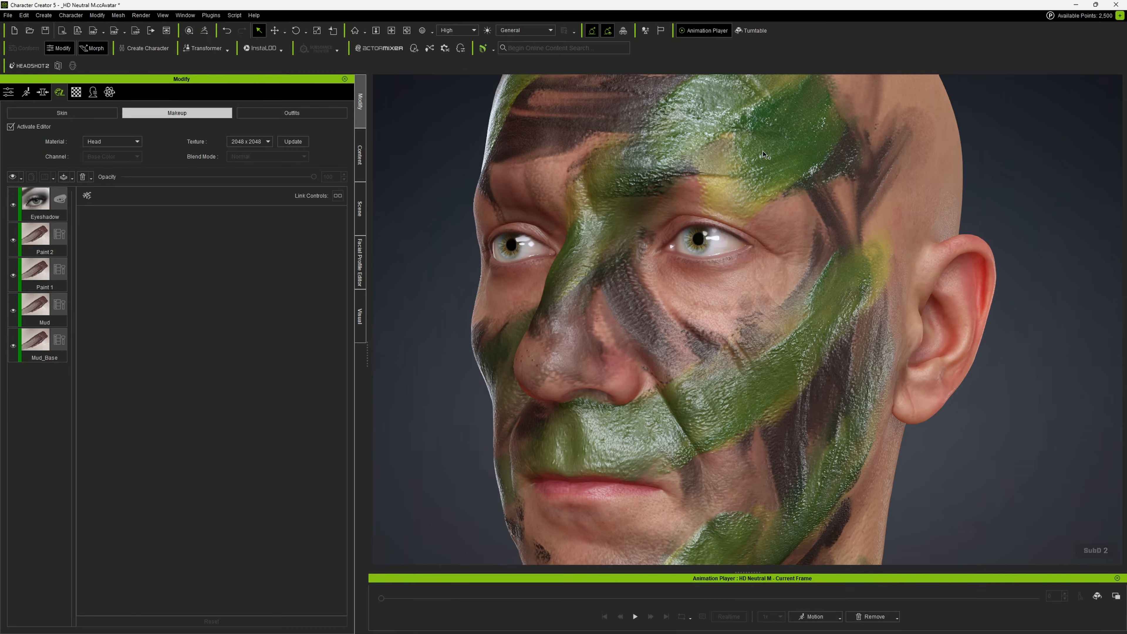
- Hide and show the Paint 2 layer to compare the face with and without its green paint
left_click(13, 242)
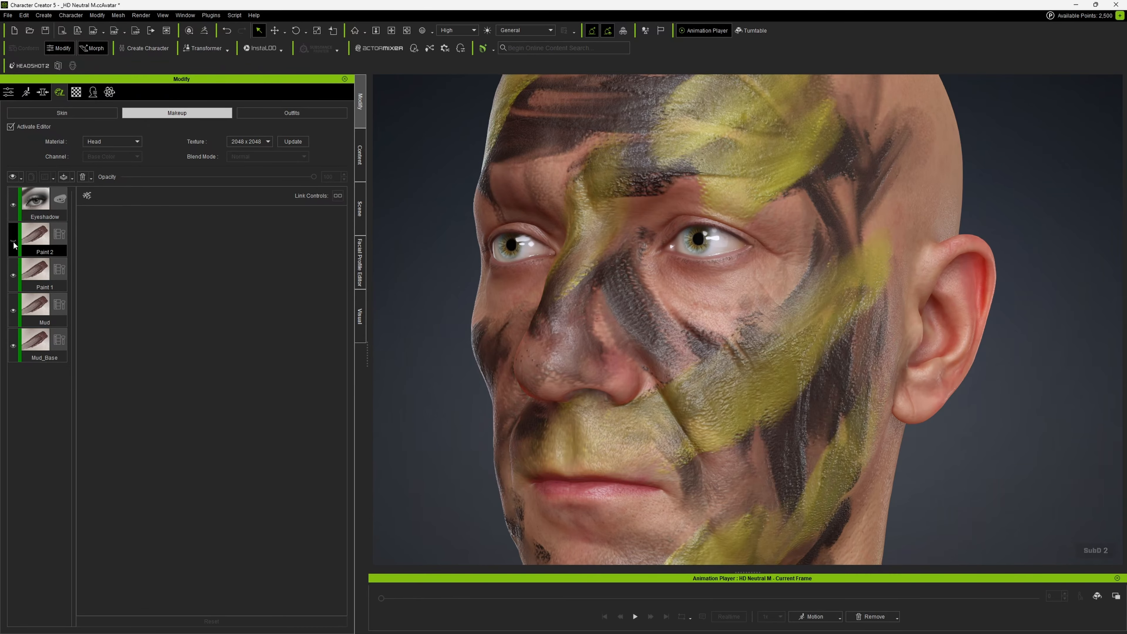
left_click(14, 242)
left_click(13, 242)
left_click(14, 241)
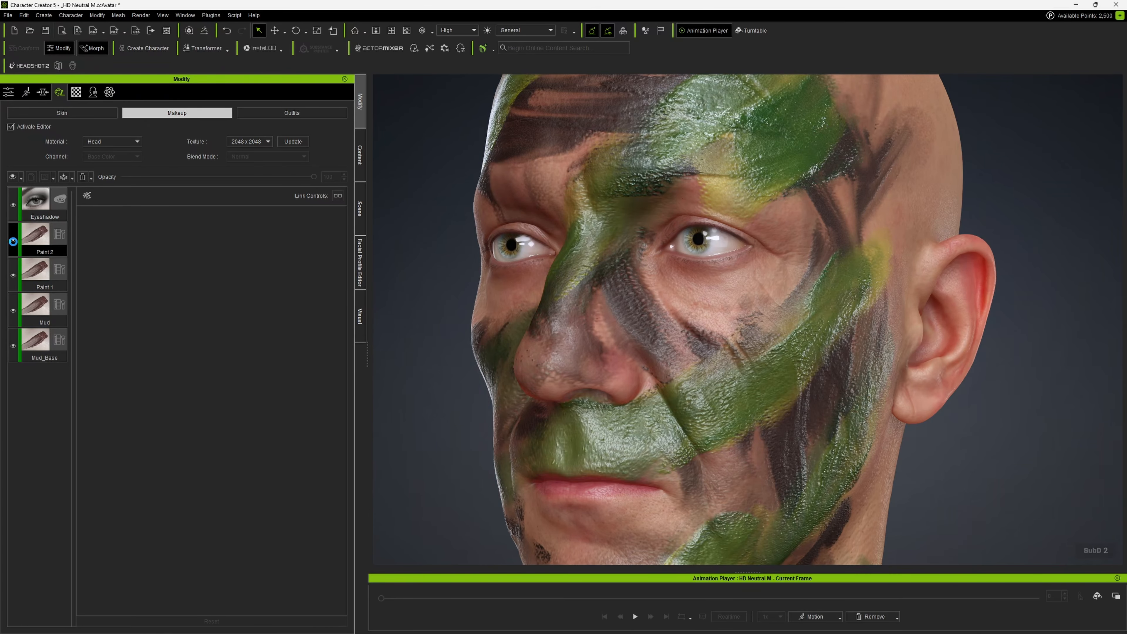
- Toggle the Paint 1 layer's visibility to compare its effect, and delete that layer from the makeup stack
left_click(13, 275)
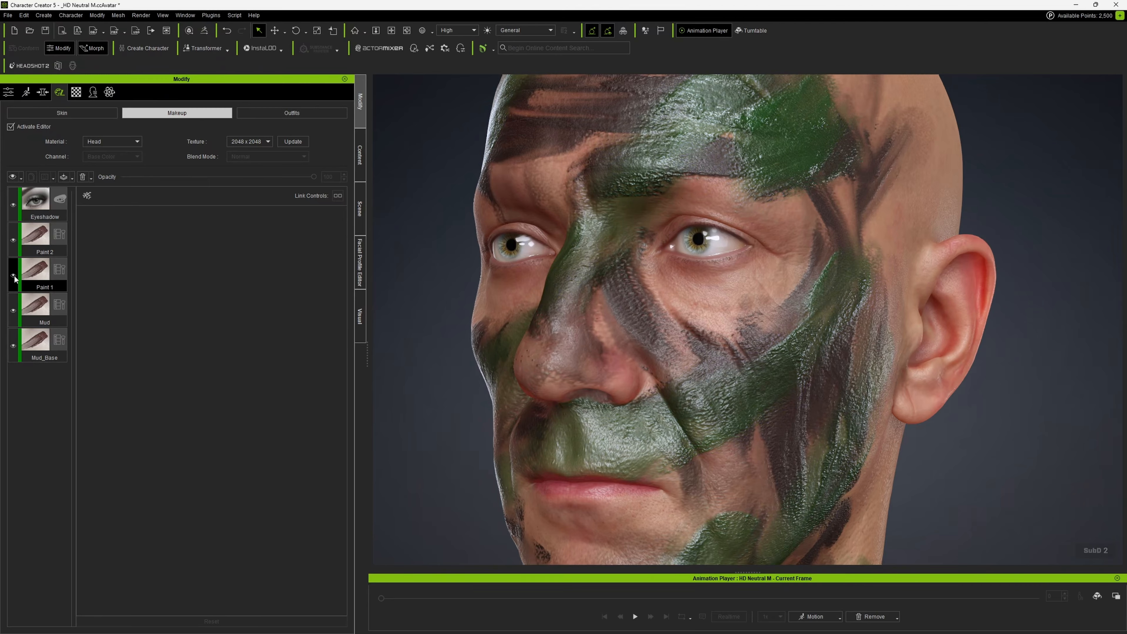
left_click(13, 275)
left_click(13, 276)
left_click(13, 276)
left_click(13, 275)
right_click(41, 288)
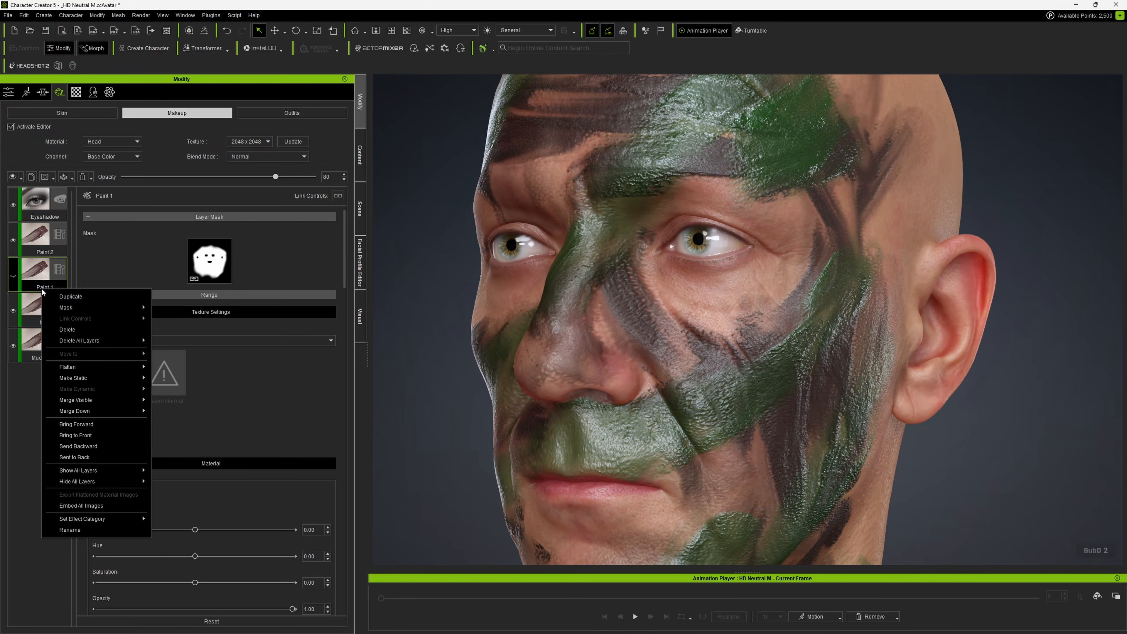
left_click(76, 335)
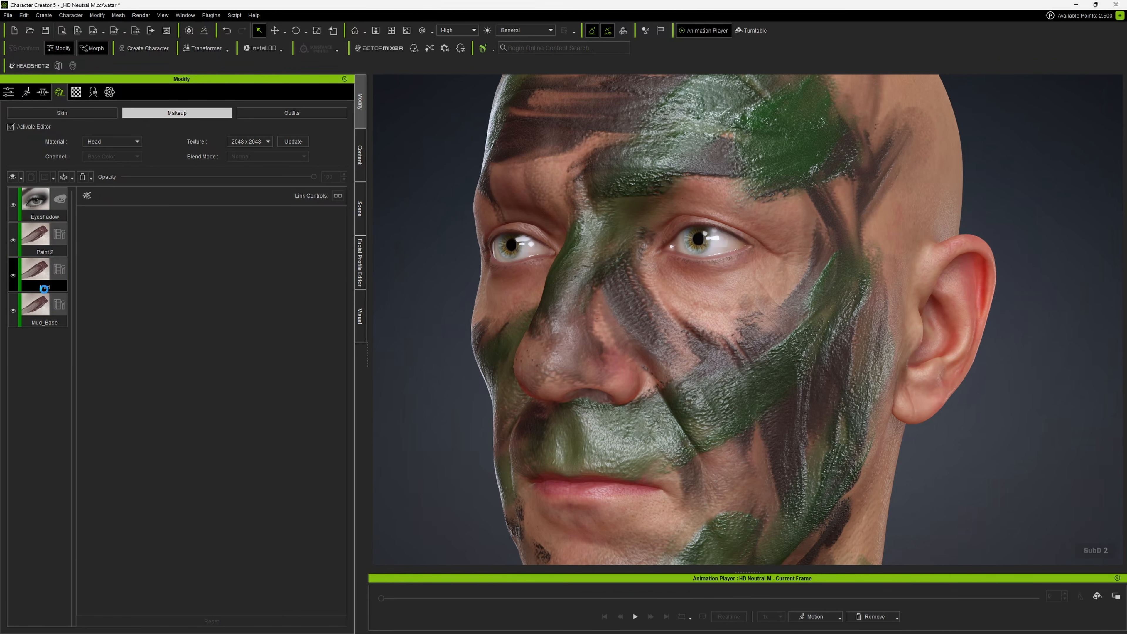
- Hide and show the Mud layer to compare the dark strokes on the face, leaving the layer visible
left_click(13, 276)
left_click(13, 276)
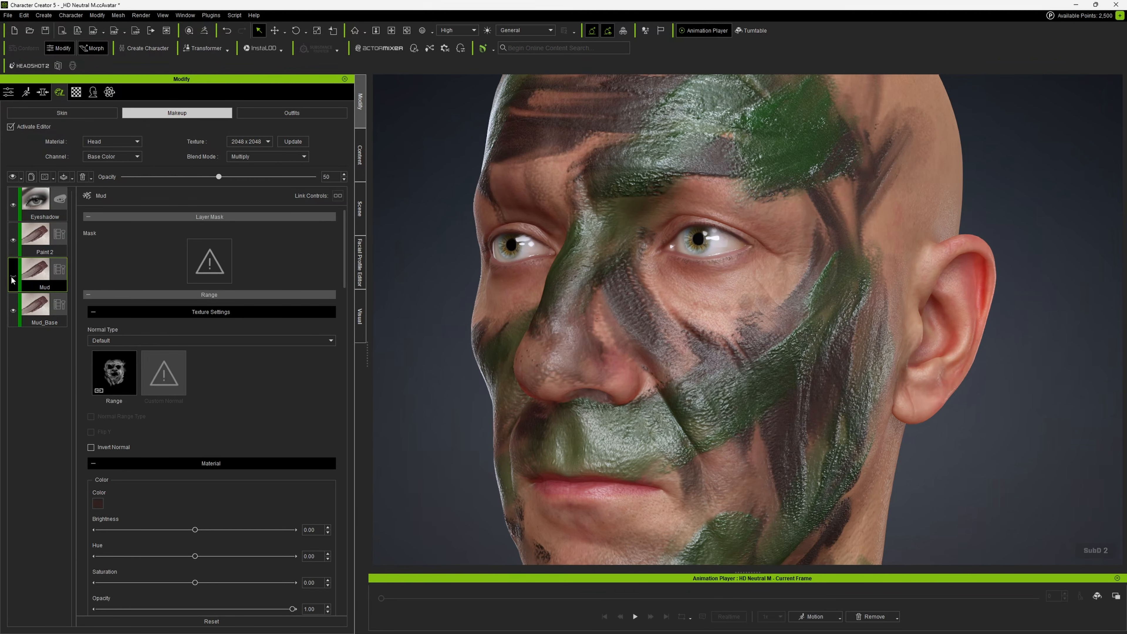
left_click(13, 276)
left_click(13, 276)
left_click(13, 277)
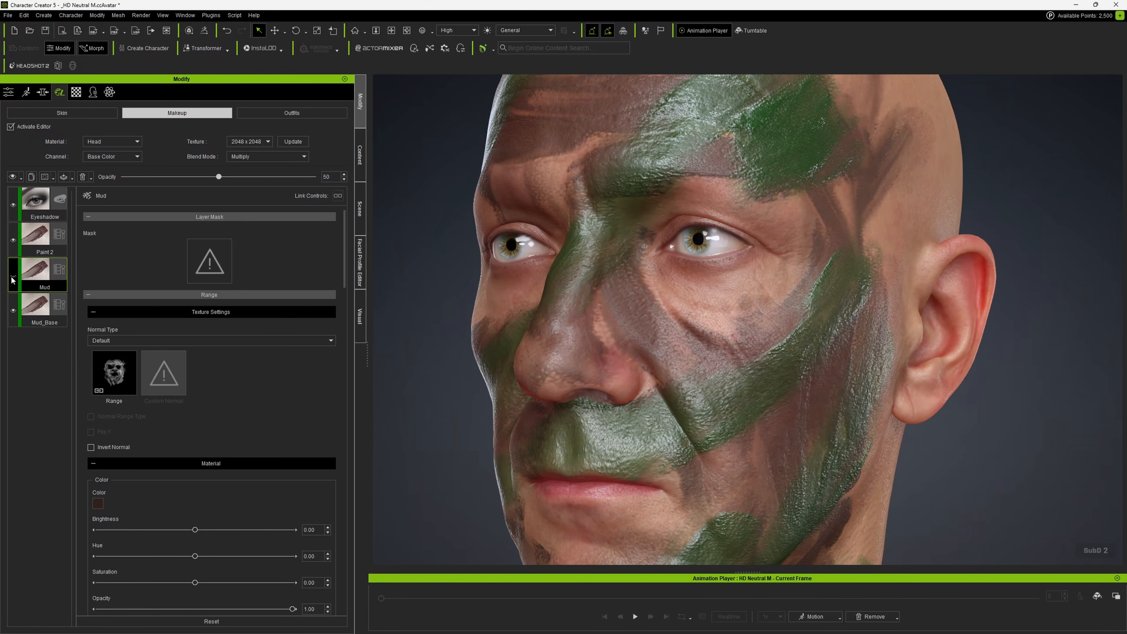
left_click(13, 276)
- Toggle the Mud_Base layer to compare the skin beneath it, and delete that layer from the makeup stack
left_click(13, 311)
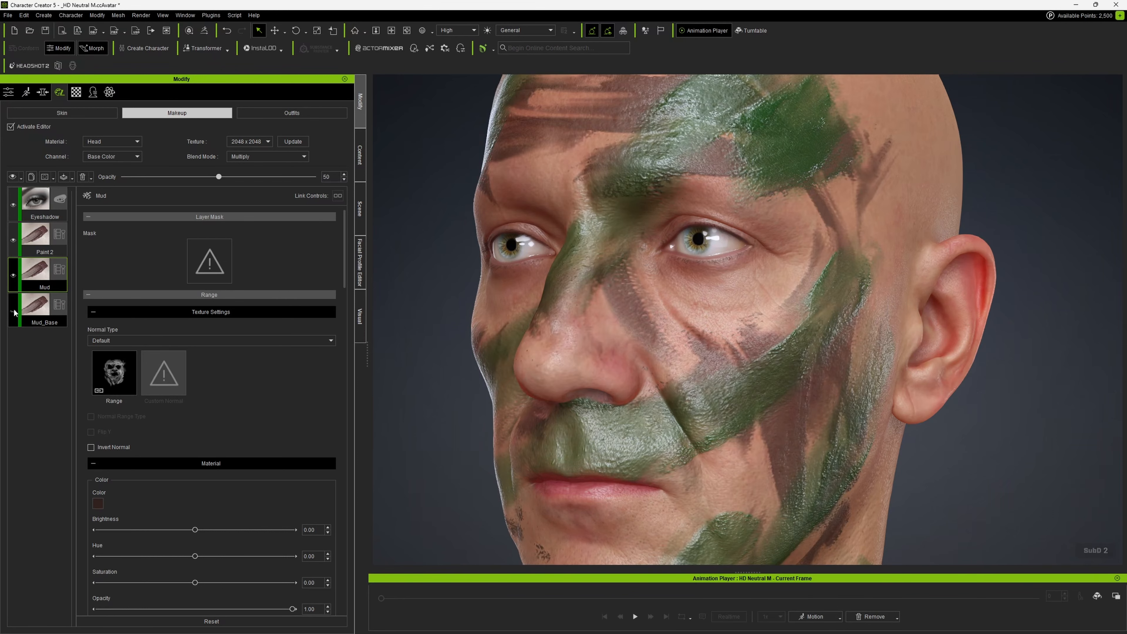
left_click(13, 311)
left_click(13, 310)
left_click(13, 311)
left_click(13, 311)
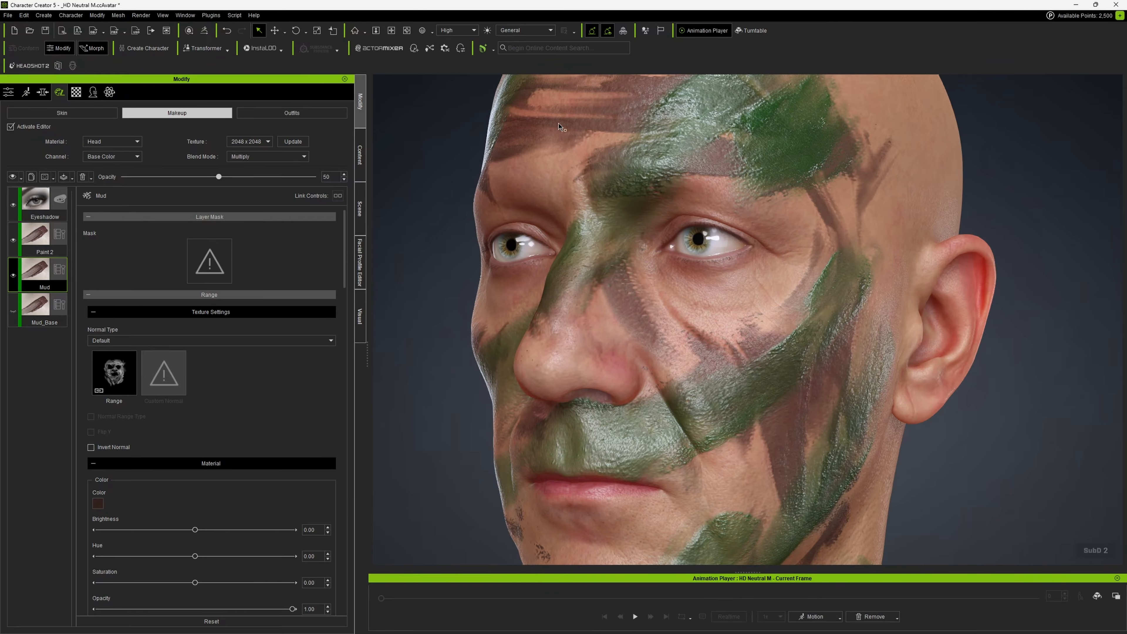
left_click(41, 323)
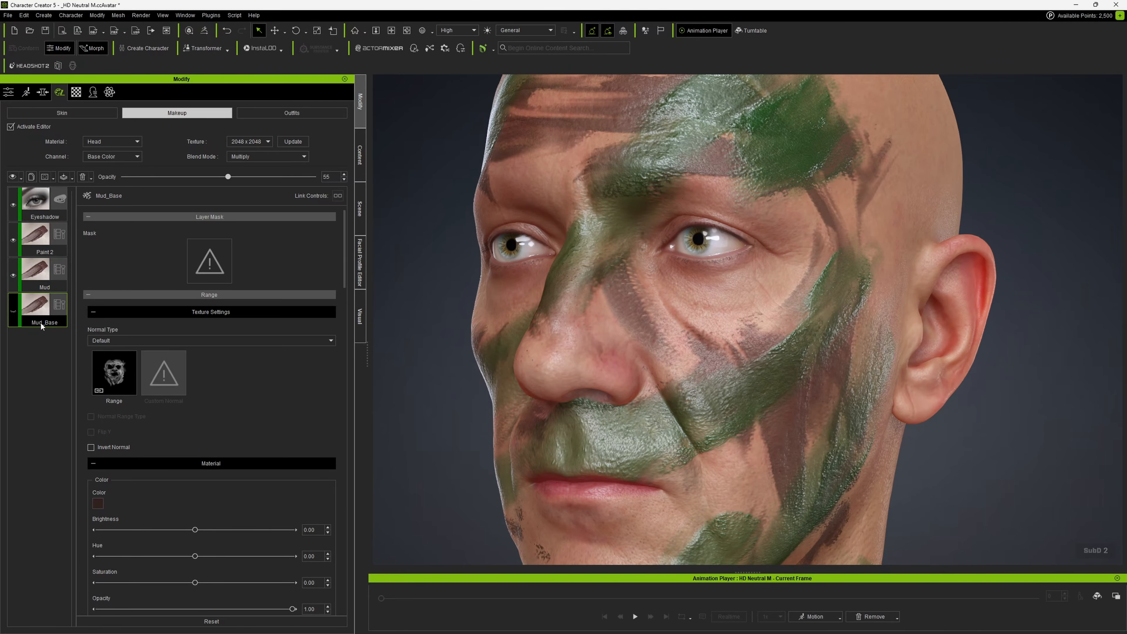
right_click_drag(709, 311, 781, 311)
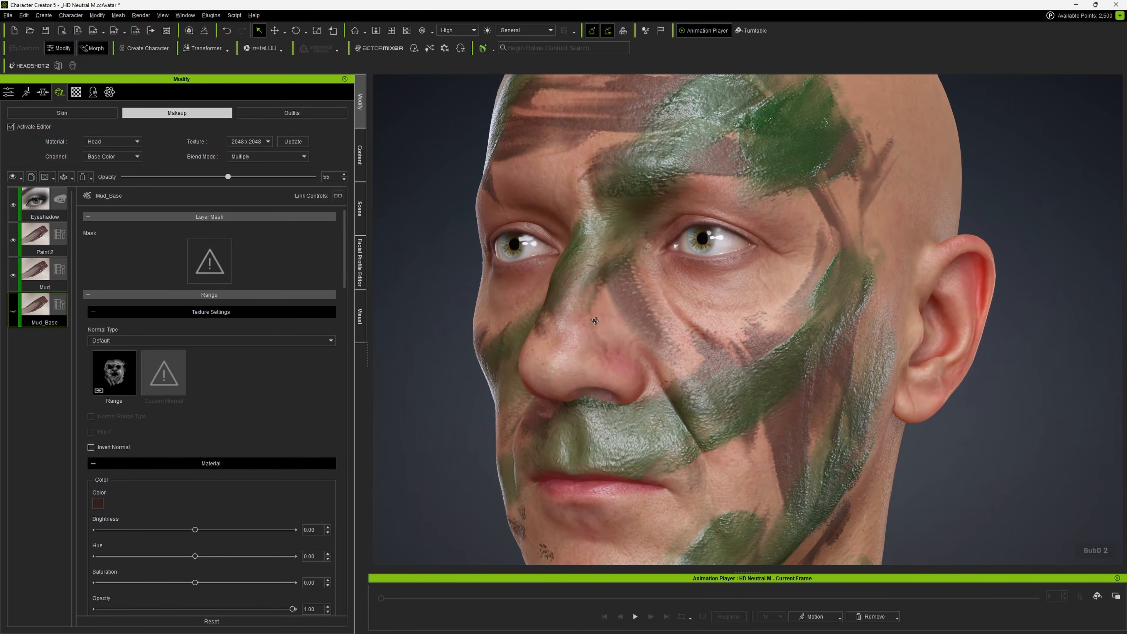
right_click(42, 322)
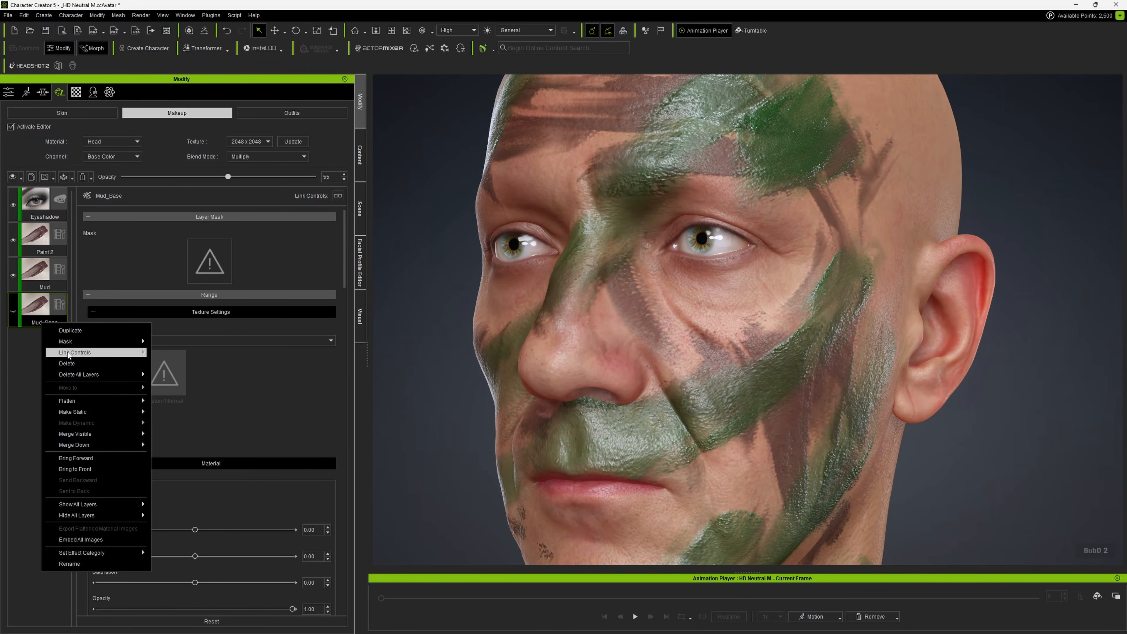
left_click(67, 363)
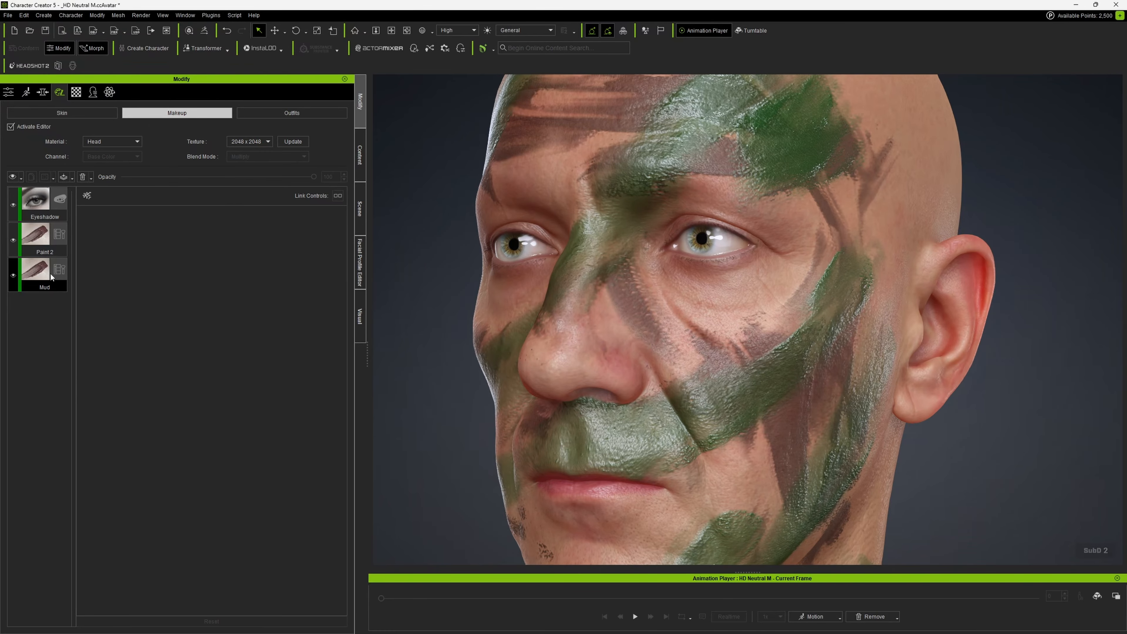
- Set the Mud layer's opacity to 45
right_click_drag(789, 306, 557, 310)
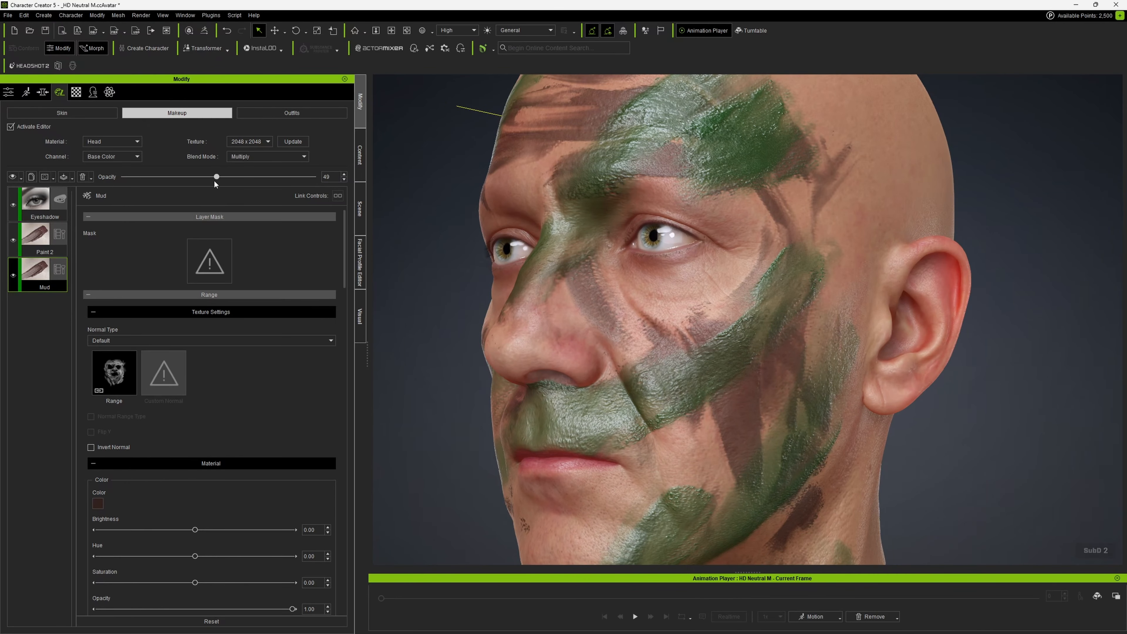
left_click_drag(213, 180, 209, 180)
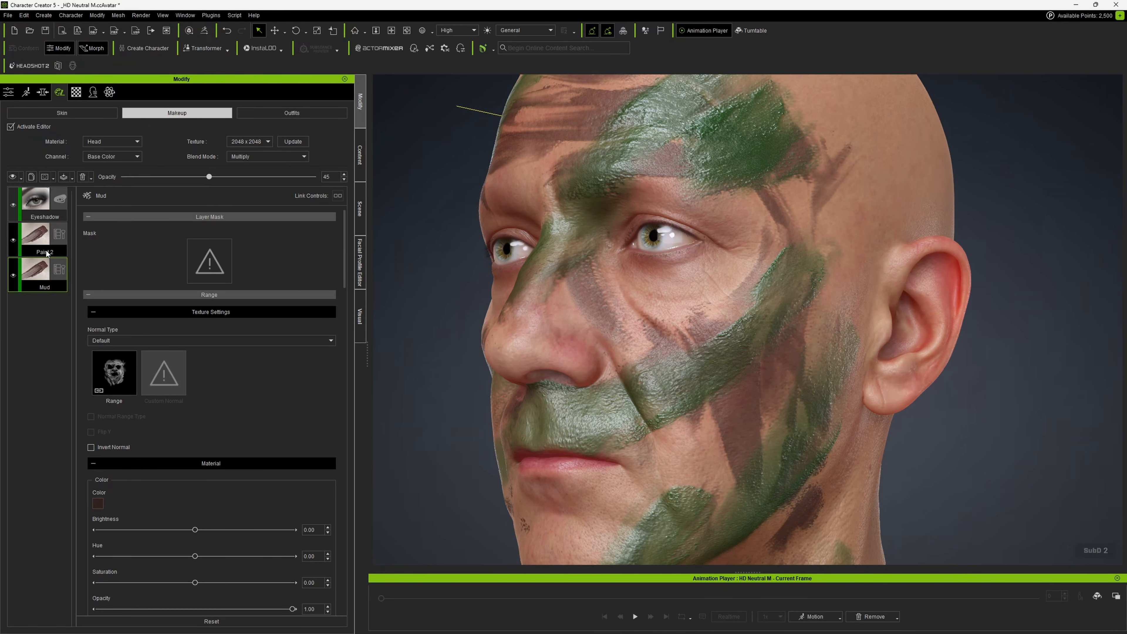
- Replace the Mud layer's range texture with the hexagon pattern MiscM_Six.png
mouse_move(119, 378)
left_click(37, 284)
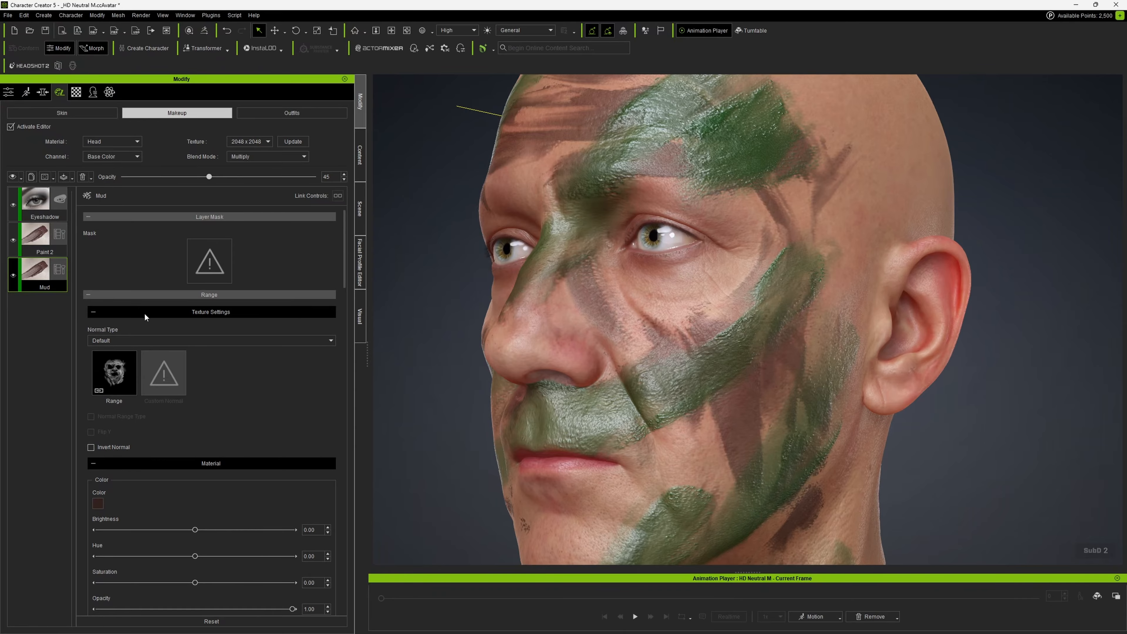
mouse_move(119, 386)
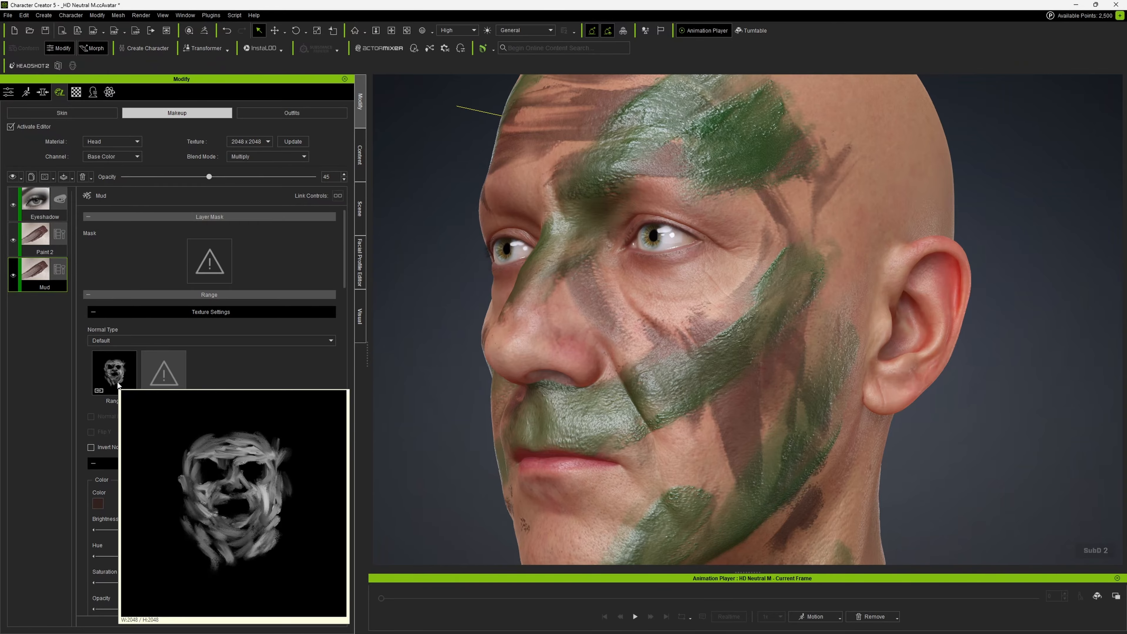
left_click(119, 386)
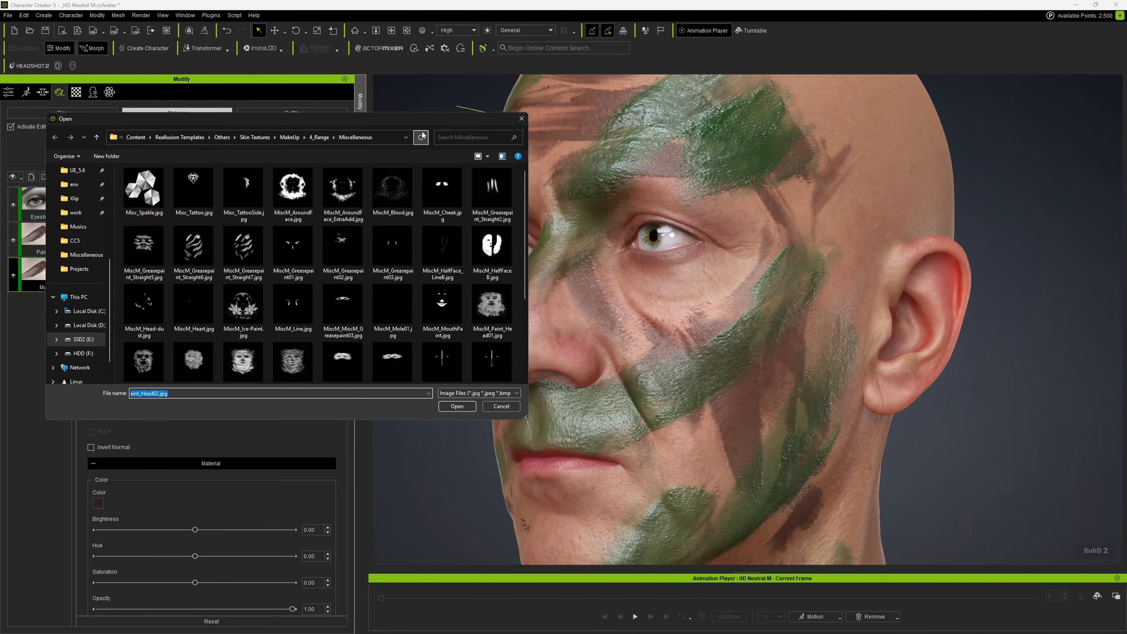
left_click_drag(392, 117, 370, 106)
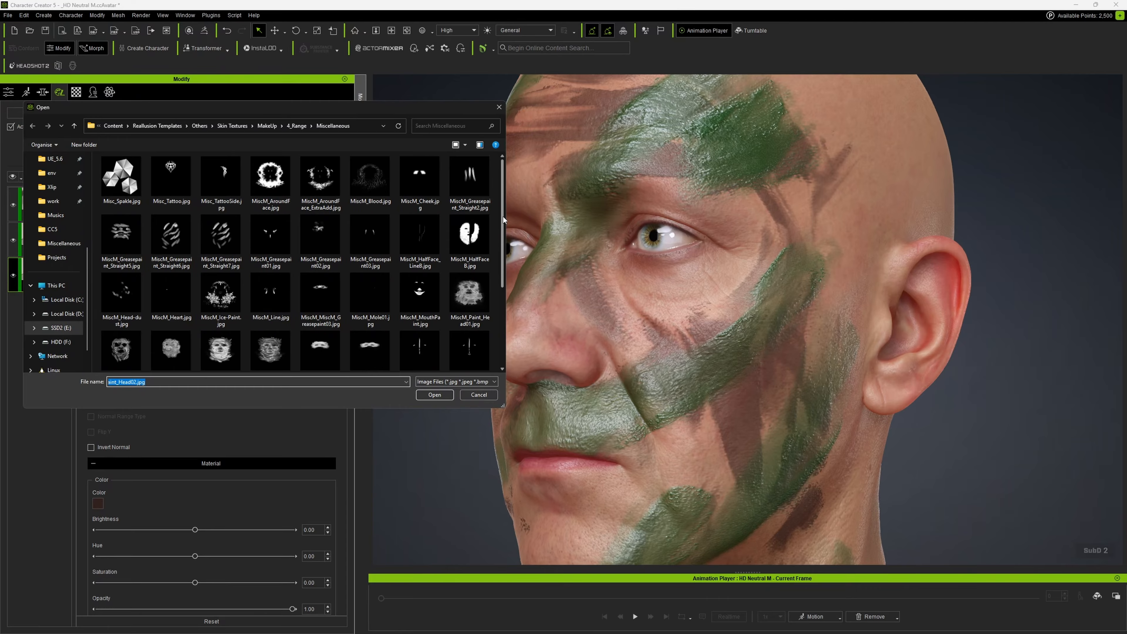
left_click_drag(502, 216, 499, 290)
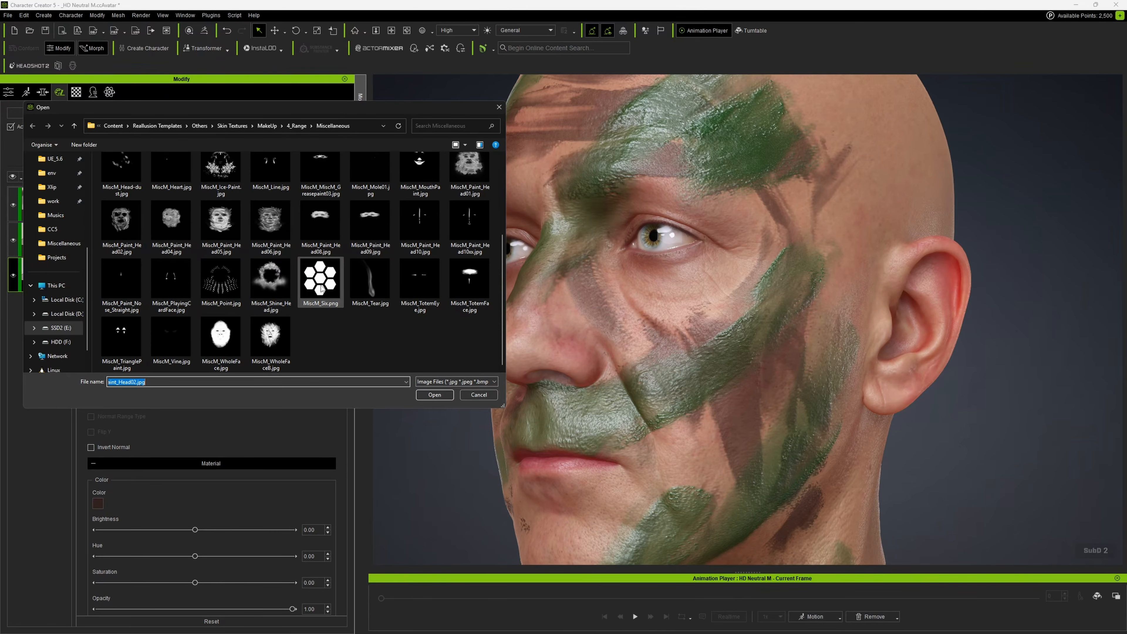
left_click(157, 383)
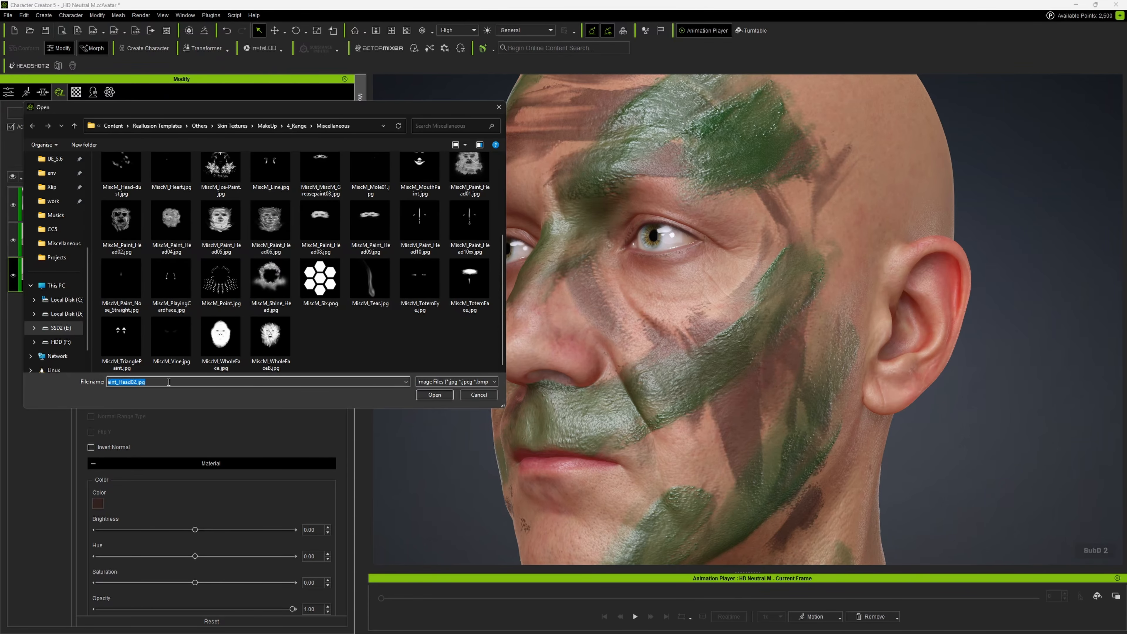
double_click(319, 277)
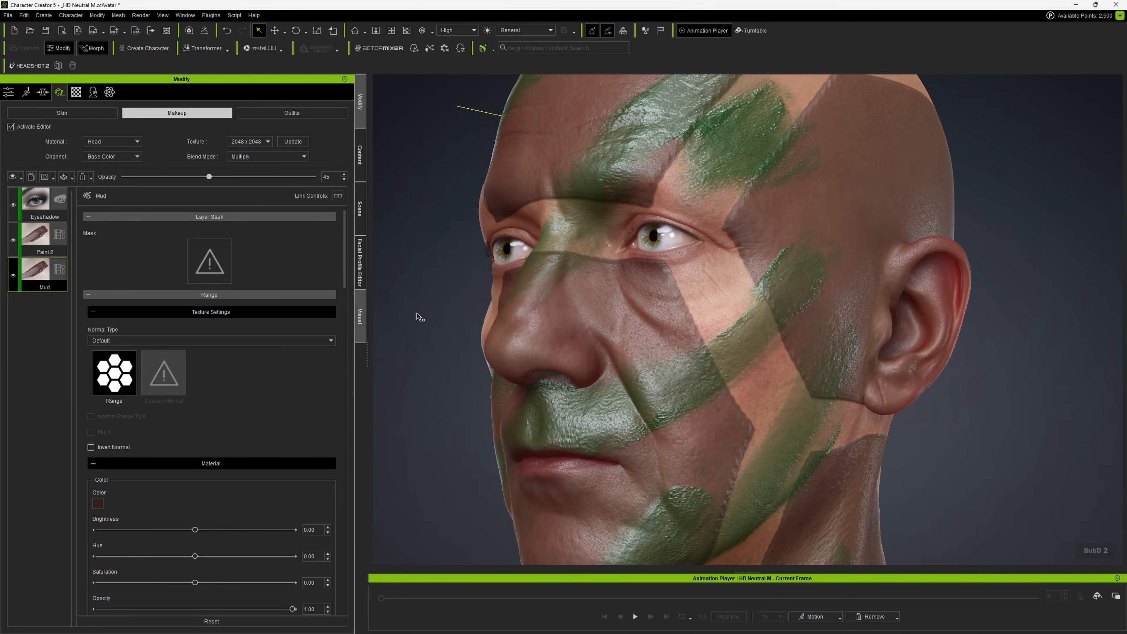
right_click_drag(523, 306, 480, 275)
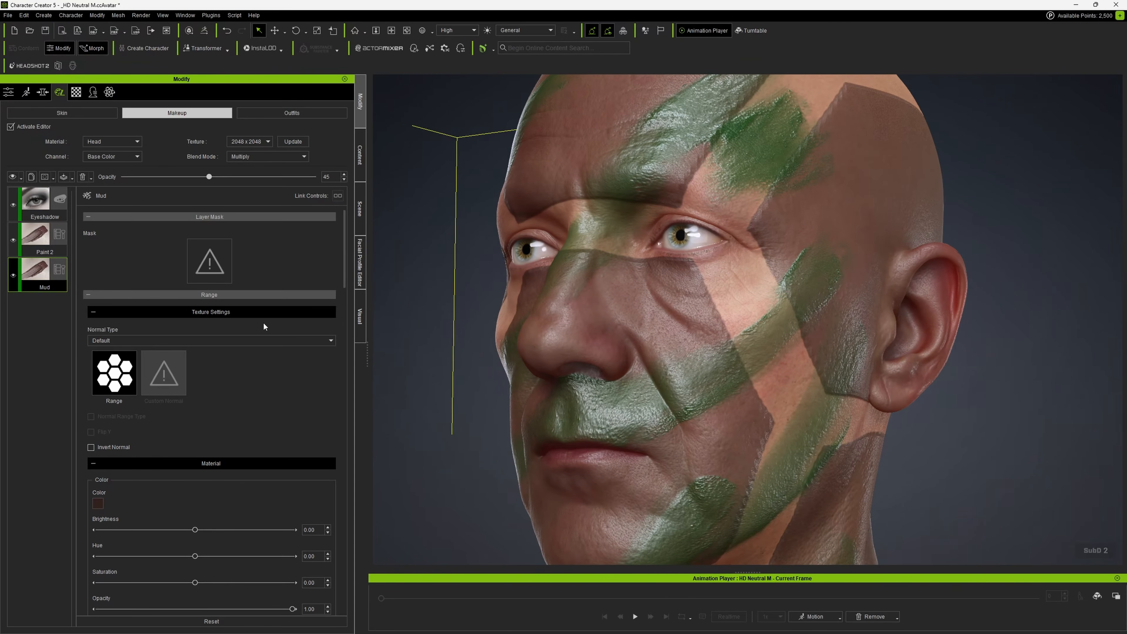
- Restore MiscM_Paint_Head02.jpg as the Mud layer's range texture
left_click(122, 377)
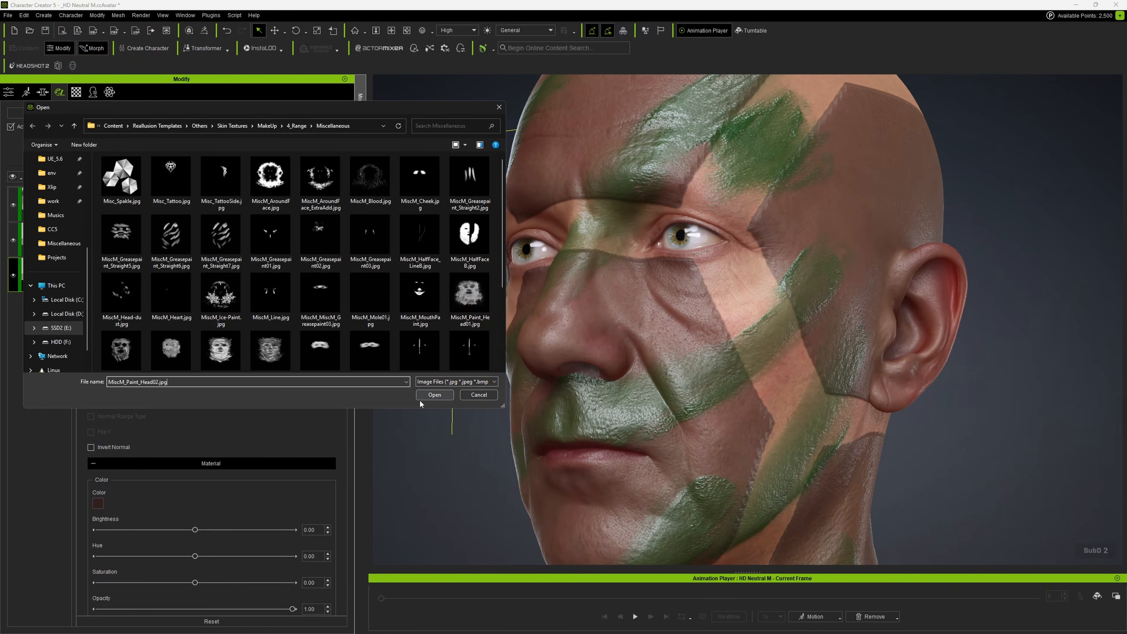
left_click(426, 394)
mouse_move(665, 328)
right_mouse_down()
mouse_move(760, 331)
mouse_move(572, 319)
mouse_move(595, 321)
right_mouse_up()
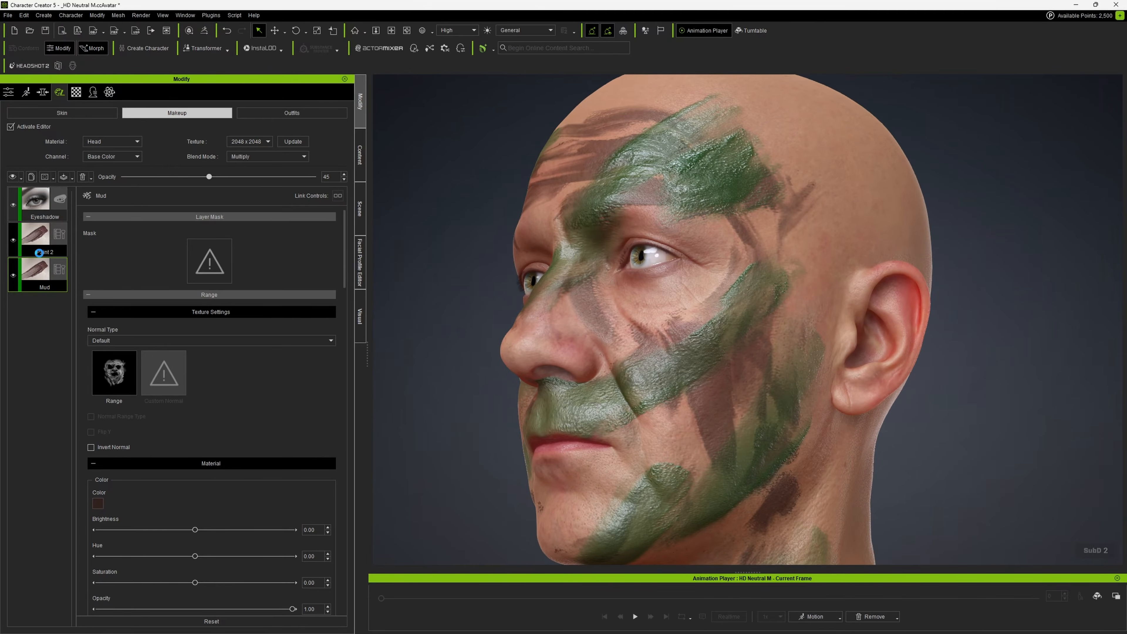
- Replace the Paint 2 layer's range texture with MiscM_Greasepaint01.jpg
left_click(39, 252)
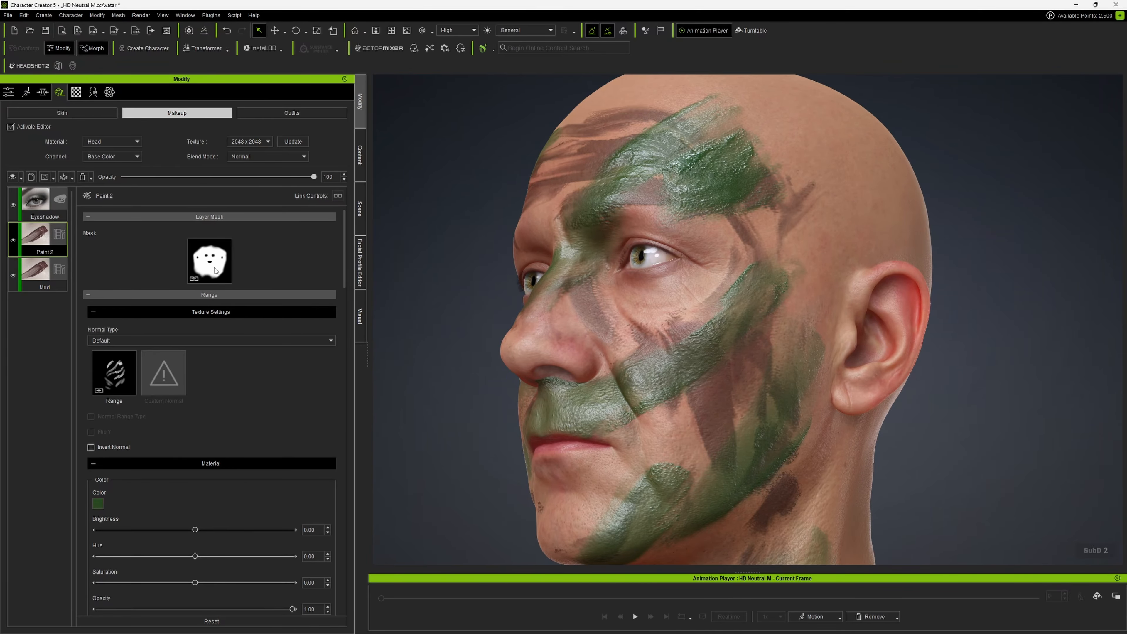
left_click(105, 383)
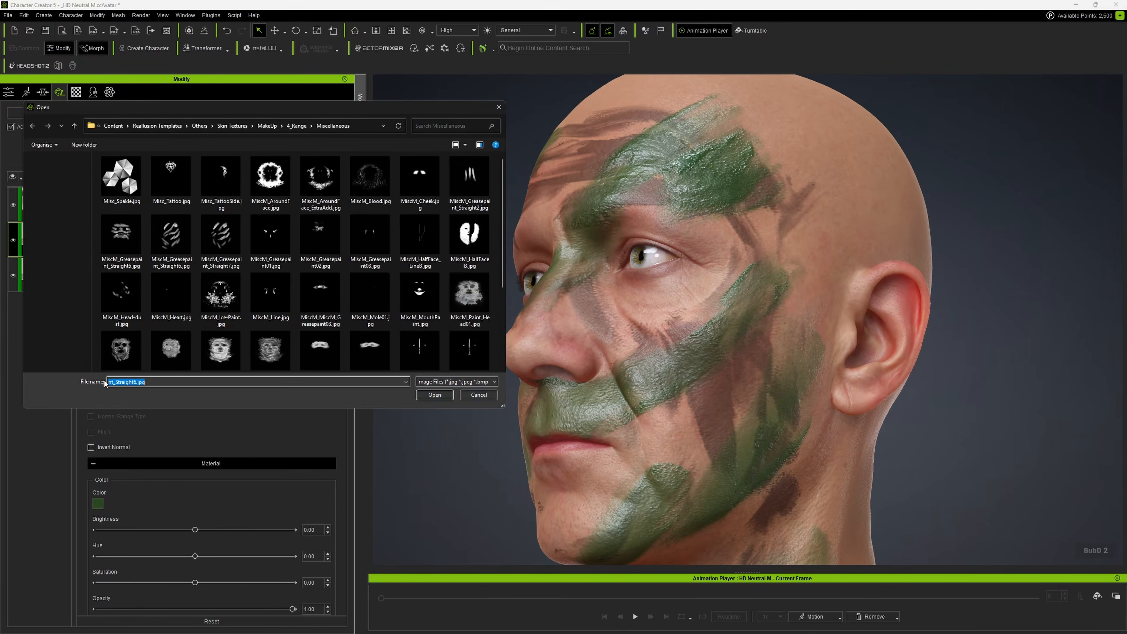
double_click(156, 384)
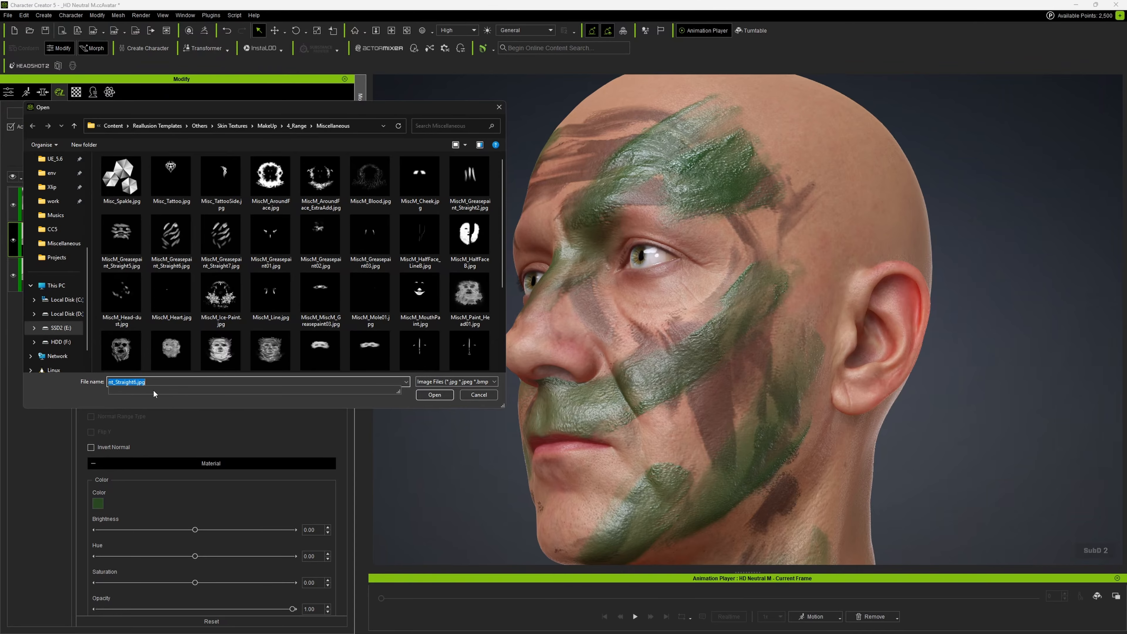
double_click(265, 248)
- Examine the green greasepaint and brown mud strokes up close on the cheek beside the ear
mouse_move(567, 308)
right_mouse_down()
mouse_move(630, 304)
mouse_move(581, 284)
mouse_move(626, 292)
mouse_move(590, 311)
right_mouse_up()
scroll(719, 345, "up", 3)
scroll(719, 345, "up", 5)
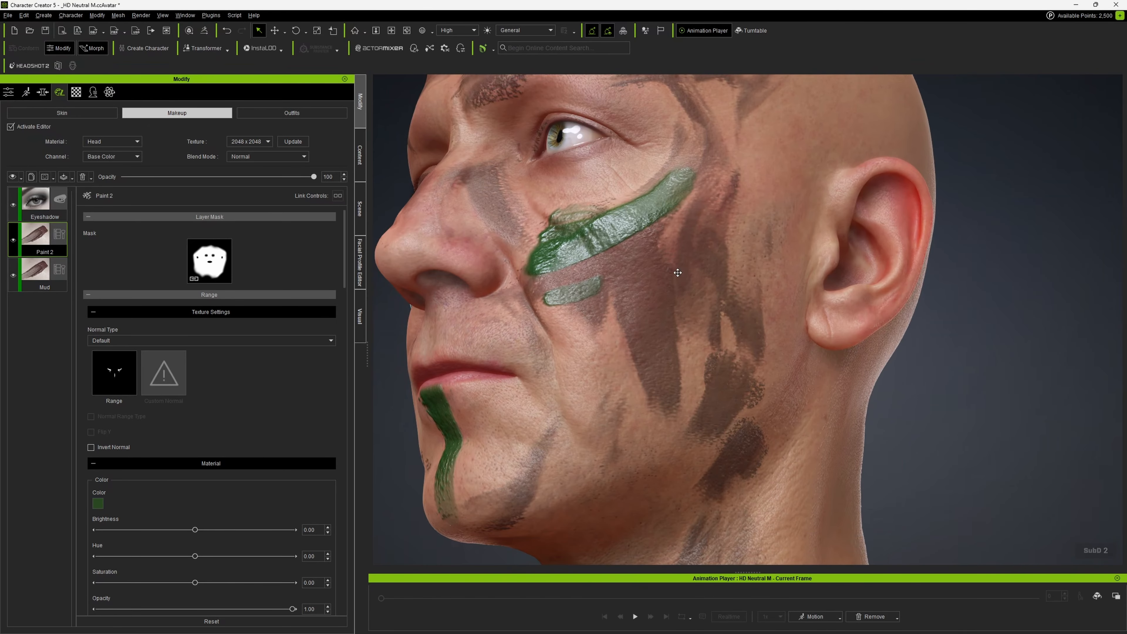
scroll(648, 324, "up", 2)
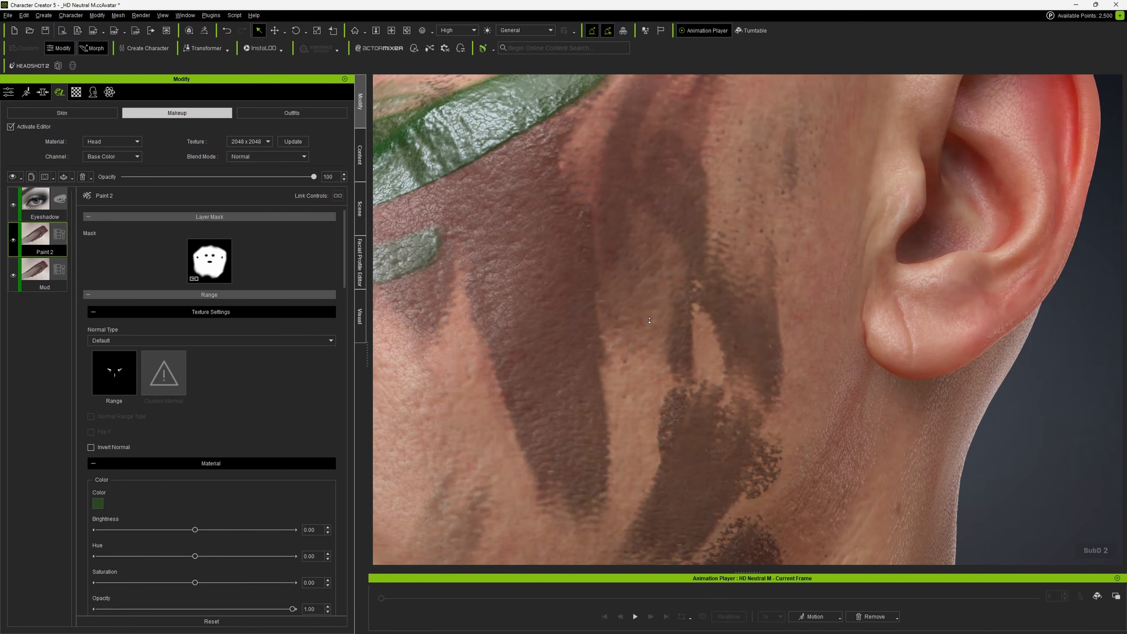
scroll(648, 382, "down", 5)
scroll(647, 368, "up", 4)
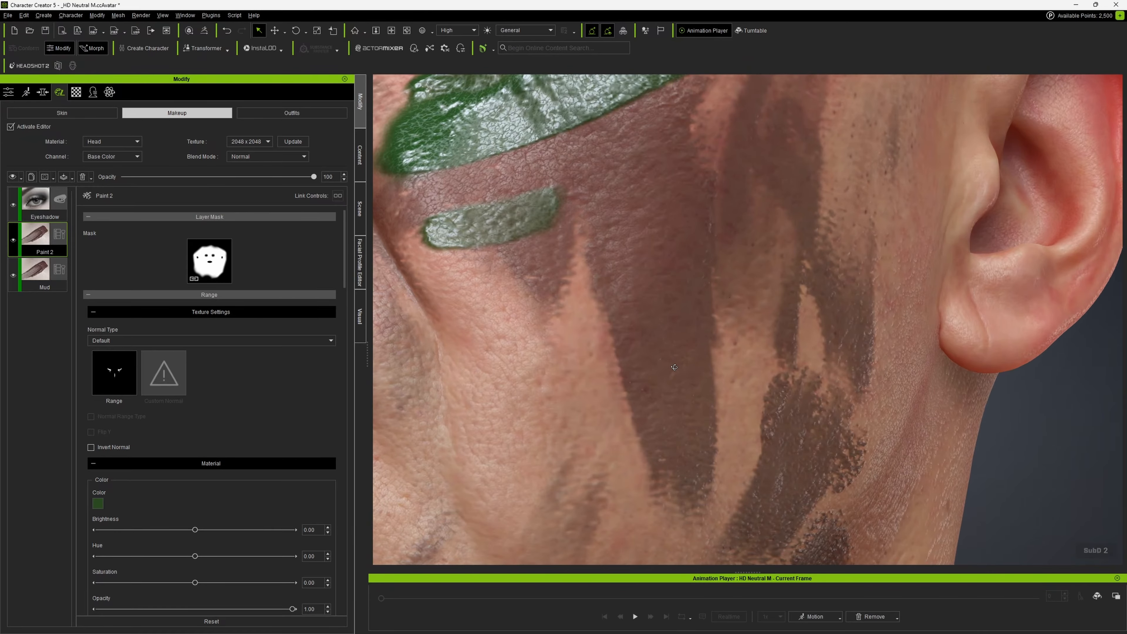
scroll(646, 355, "down", 4)
scroll(646, 355, "down", 2)
- Select the Mud layer and examine the makeup strokes around the mouth, chin and forehead
left_click(42, 286)
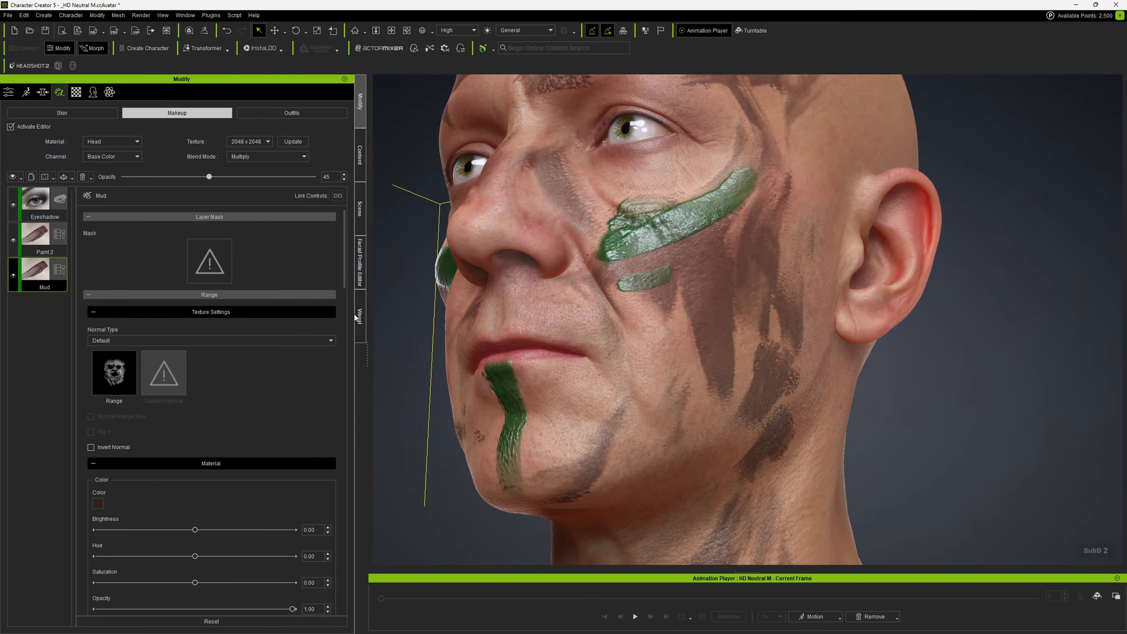
left_click_drag(355, 317, 357, 316)
scroll(650, 284, "up", 3)
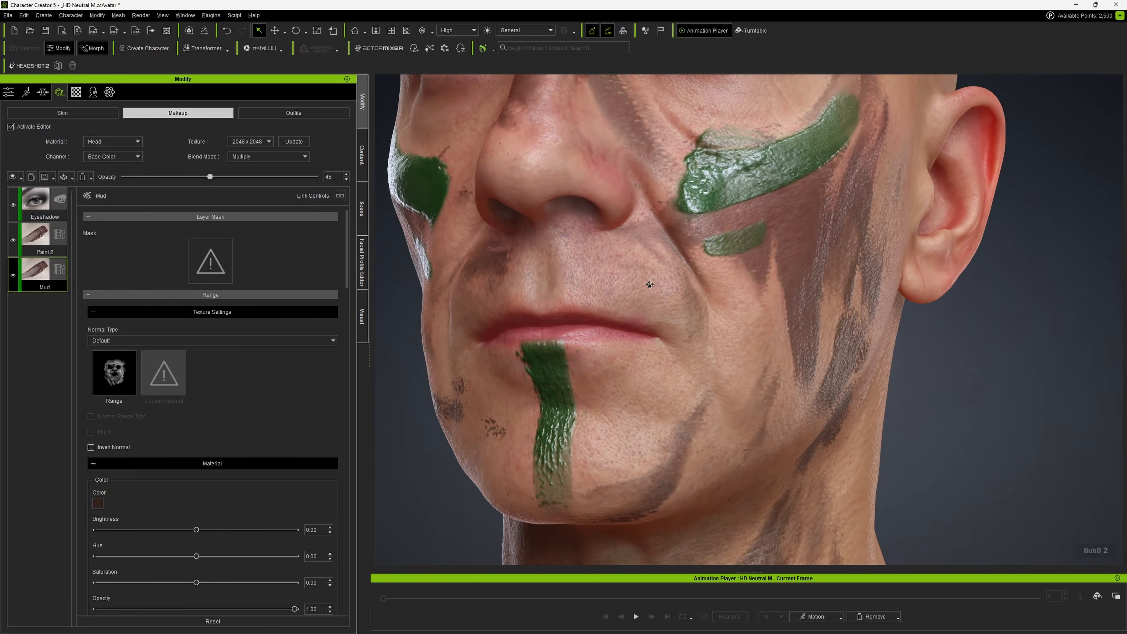
scroll(650, 284, "down", 3)
right_click_drag(650, 284, 624, 356)
scroll(629, 369, "up", 2)
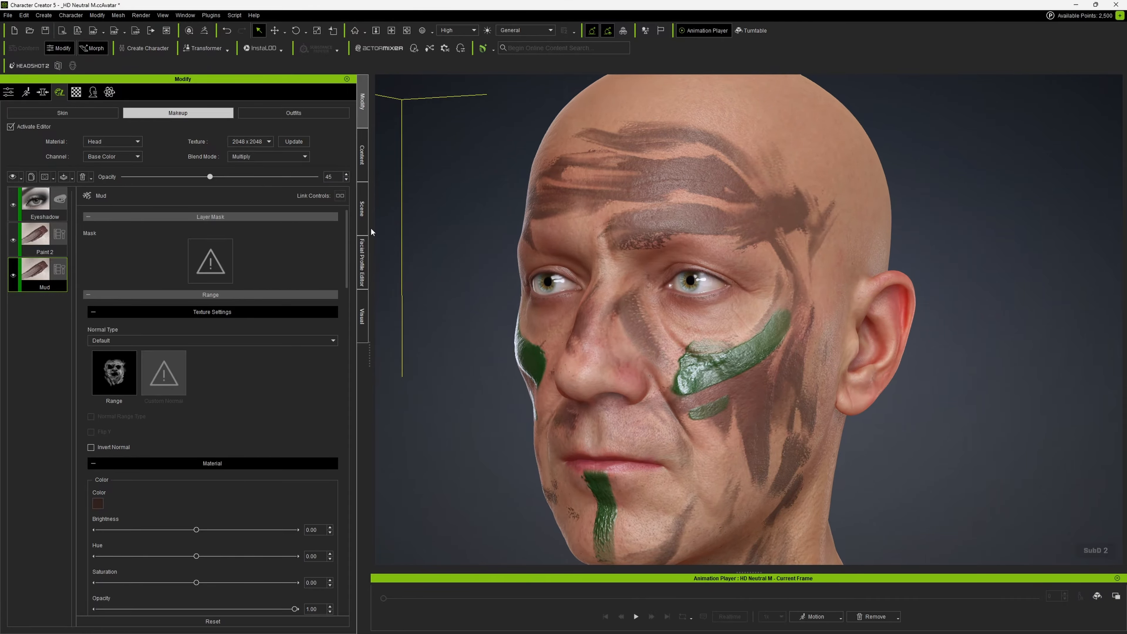
- Darken the Paint 2 layer's green color to #1e3418
left_click(45, 249)
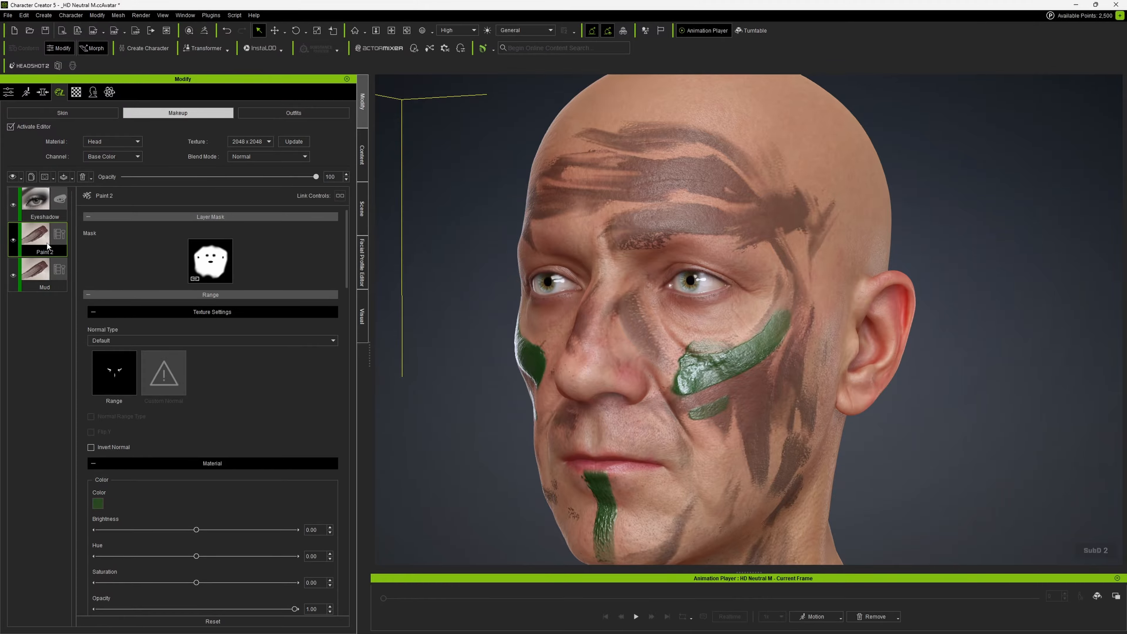
left_click(100, 505)
left_click_drag(532, 228, 244, 227)
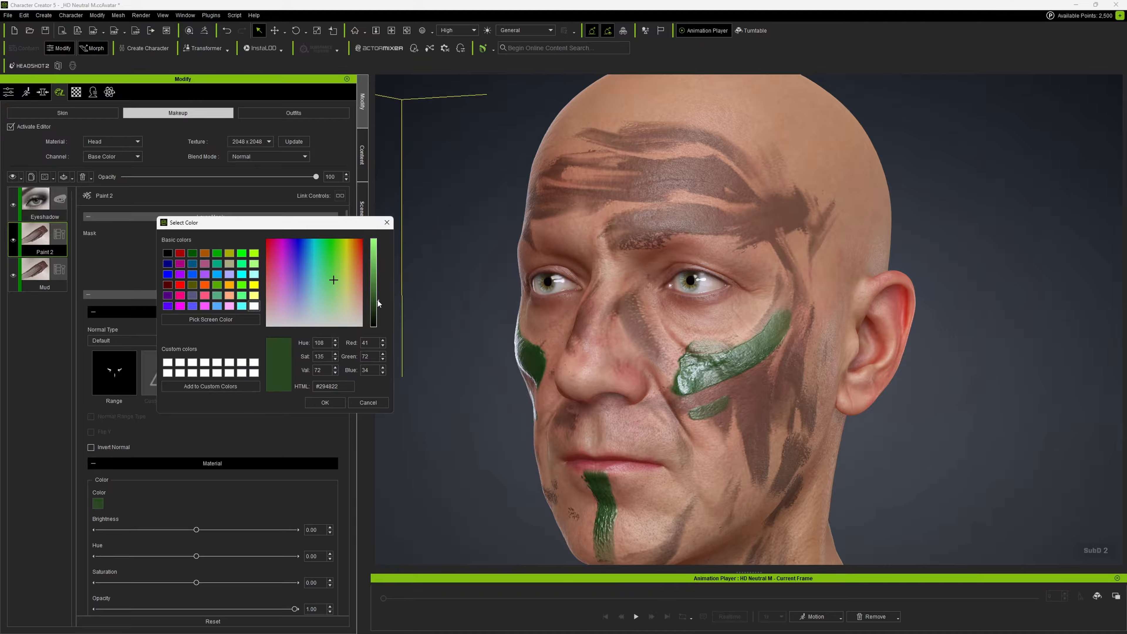
left_click_drag(379, 303, 378, 305)
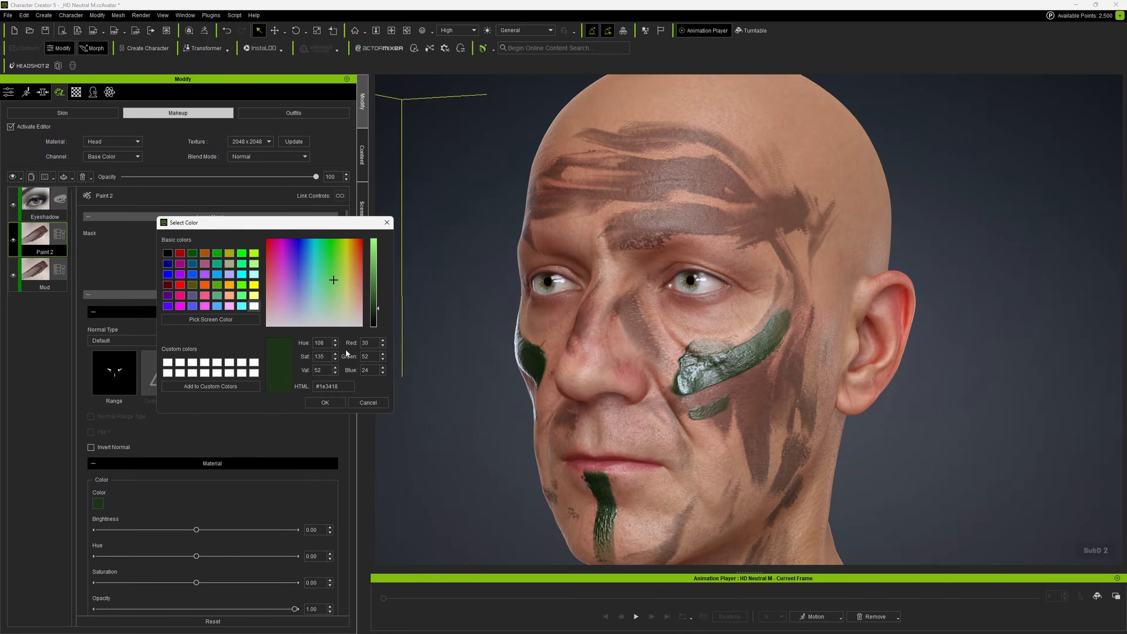
left_click(324, 402)
right_click_drag(644, 258, 553, 295)
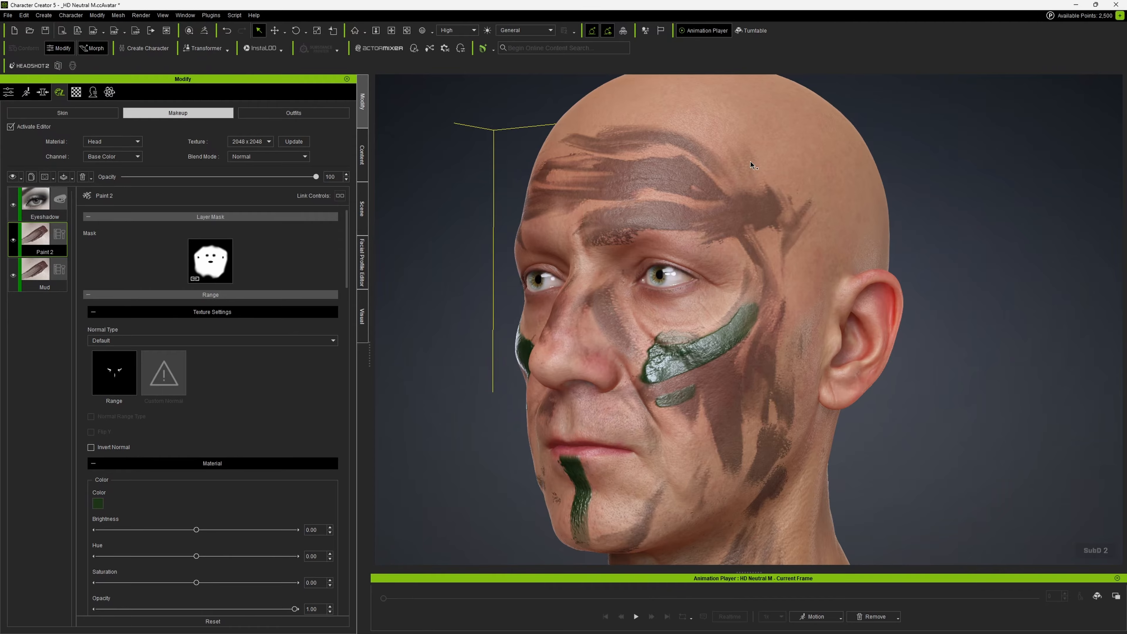
- Deactivate the makeup editor and switch to the content library
left_click(11, 127)
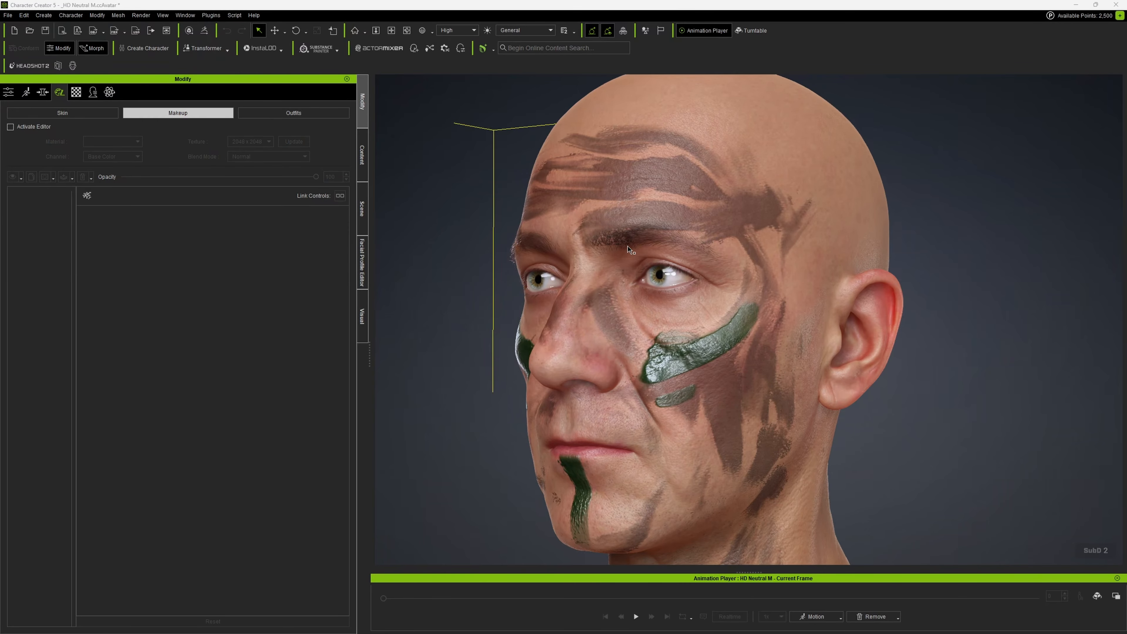
right_click_drag(596, 227, 643, 235)
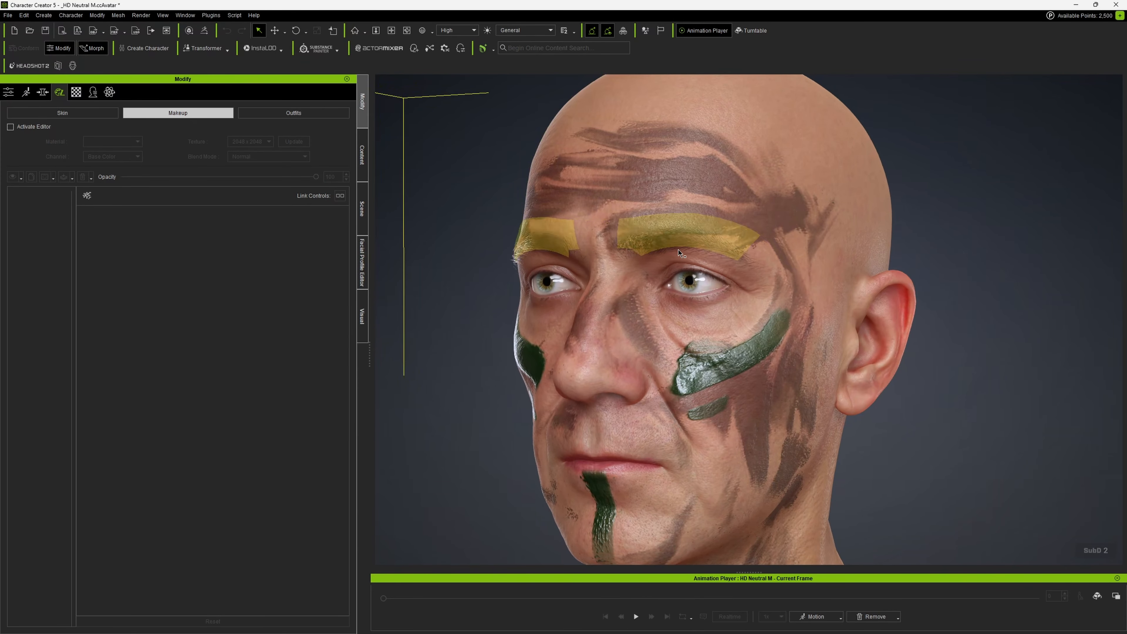
left_click(362, 155)
- Collapse the Skin category and open the HD Eyes folder under the Actor category's Eye templates
scroll(104, 254, "up", 3)
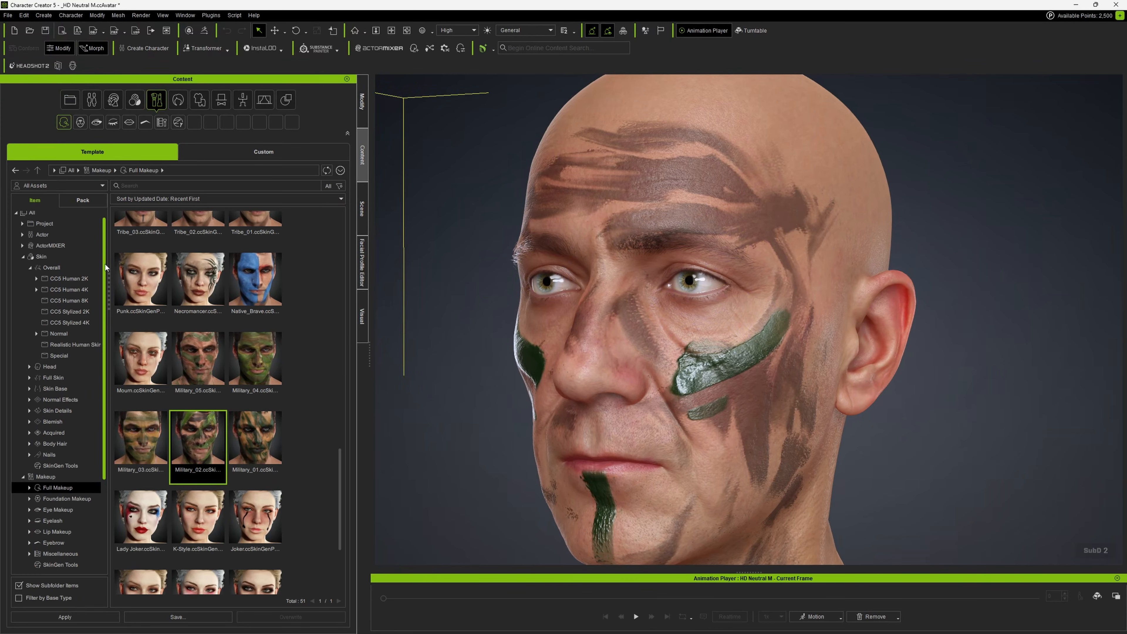
double_click(41, 261)
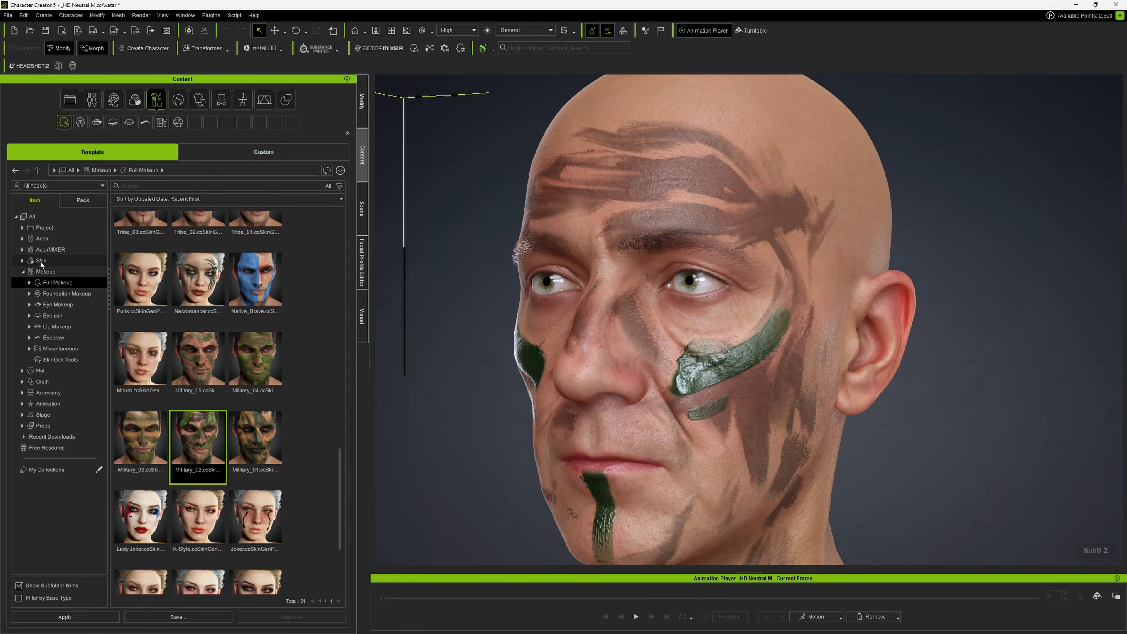
left_click(25, 261)
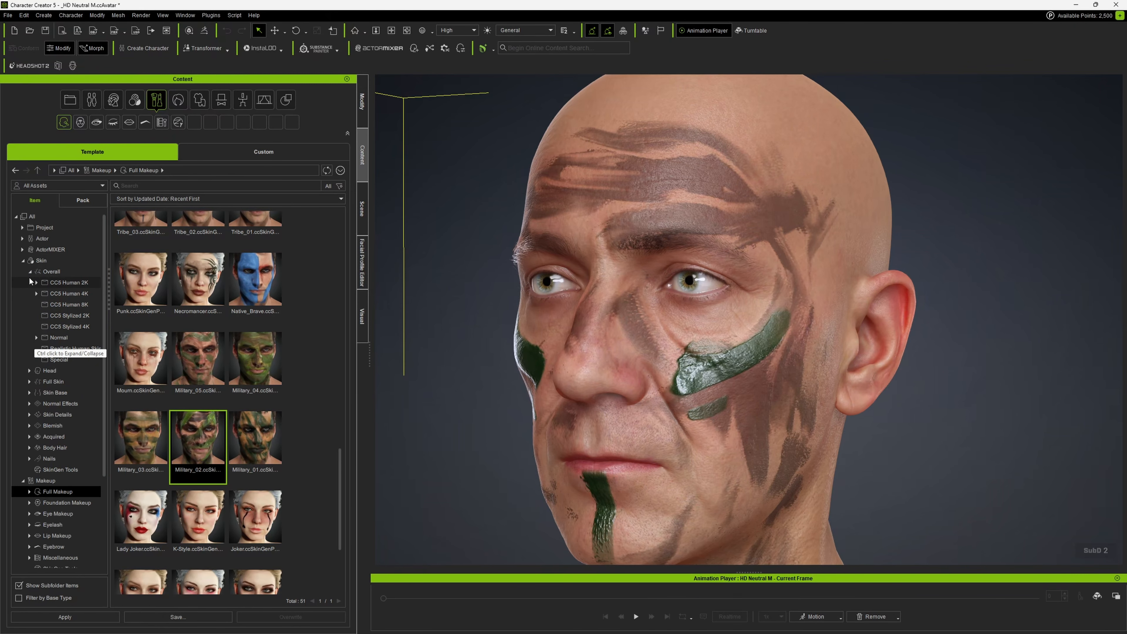
left_click(21, 261)
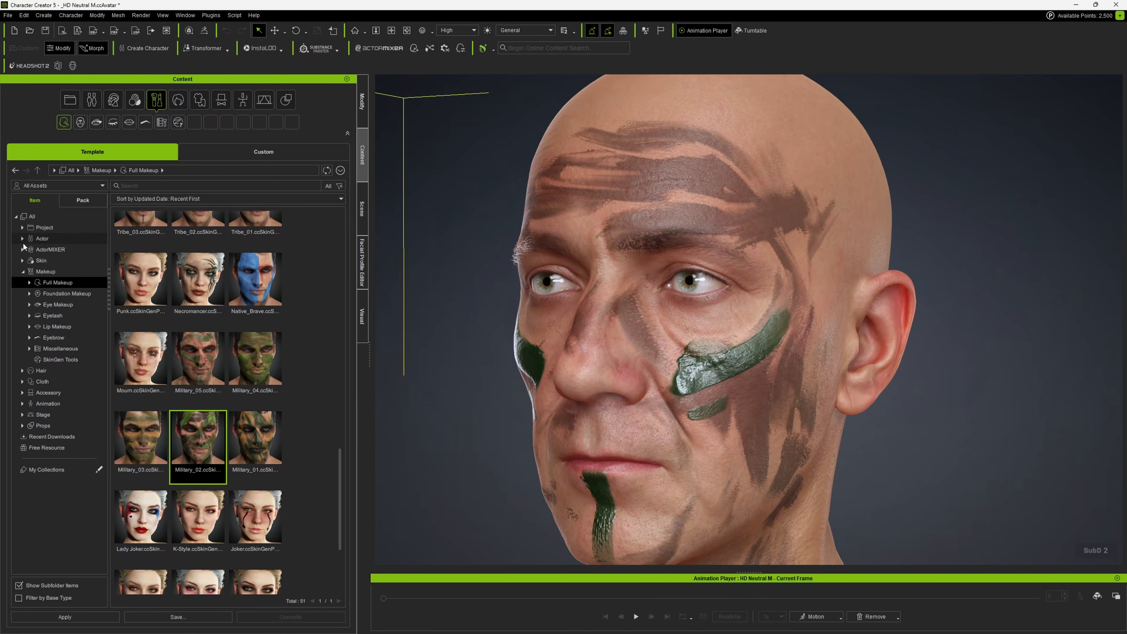
left_click(23, 239)
left_click(44, 337)
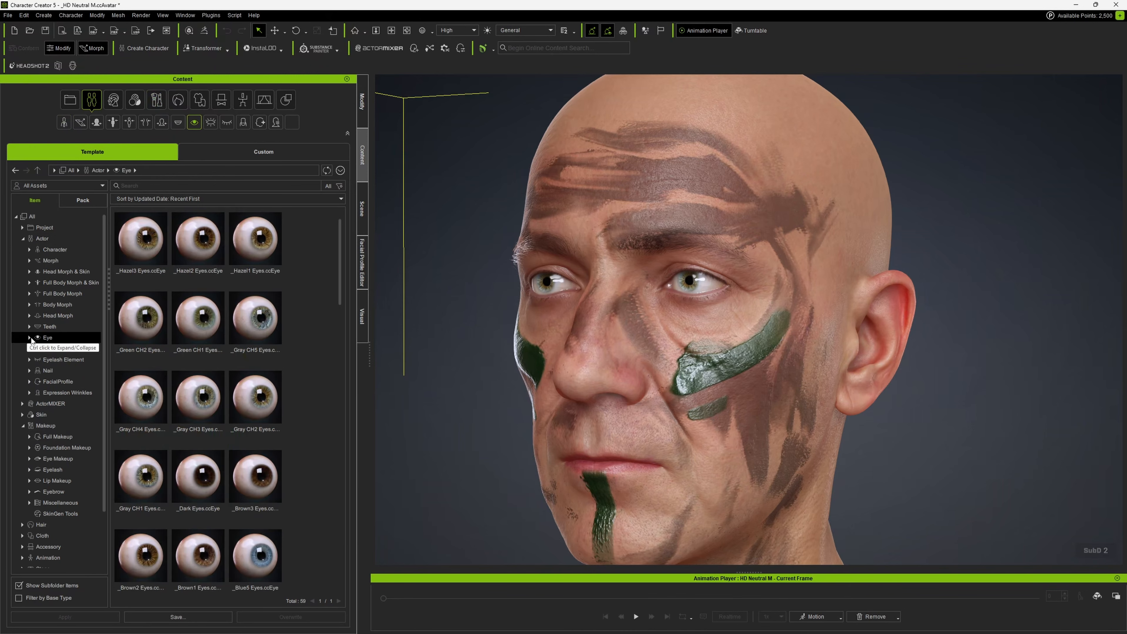
left_click(29, 338)
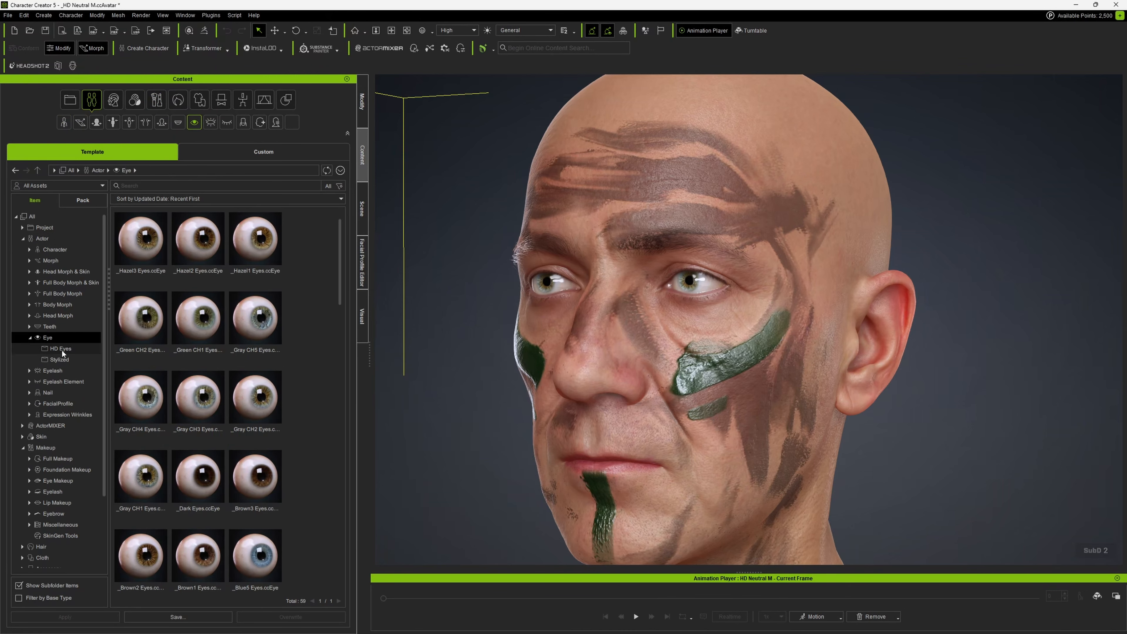
left_click(62, 349)
- Apply the Blue5 Eyes from the HD Eyes folder to the character, replacing the existing eye object
scroll(101, 293, "down", 1)
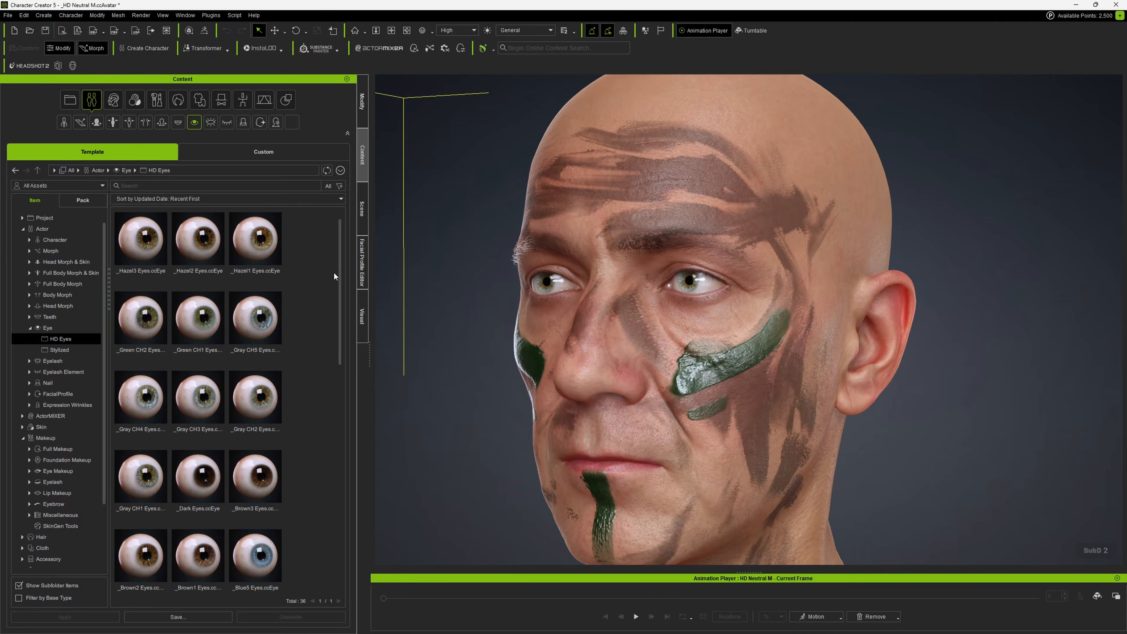
scroll(334, 273, "down", 5)
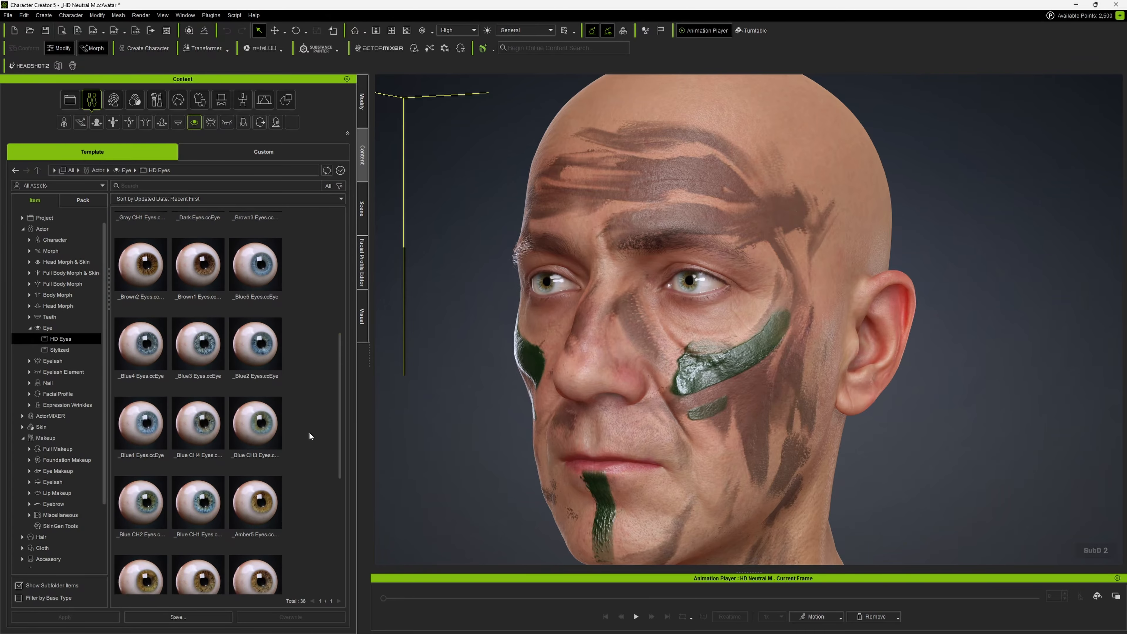
scroll(309, 433, "up", 1)
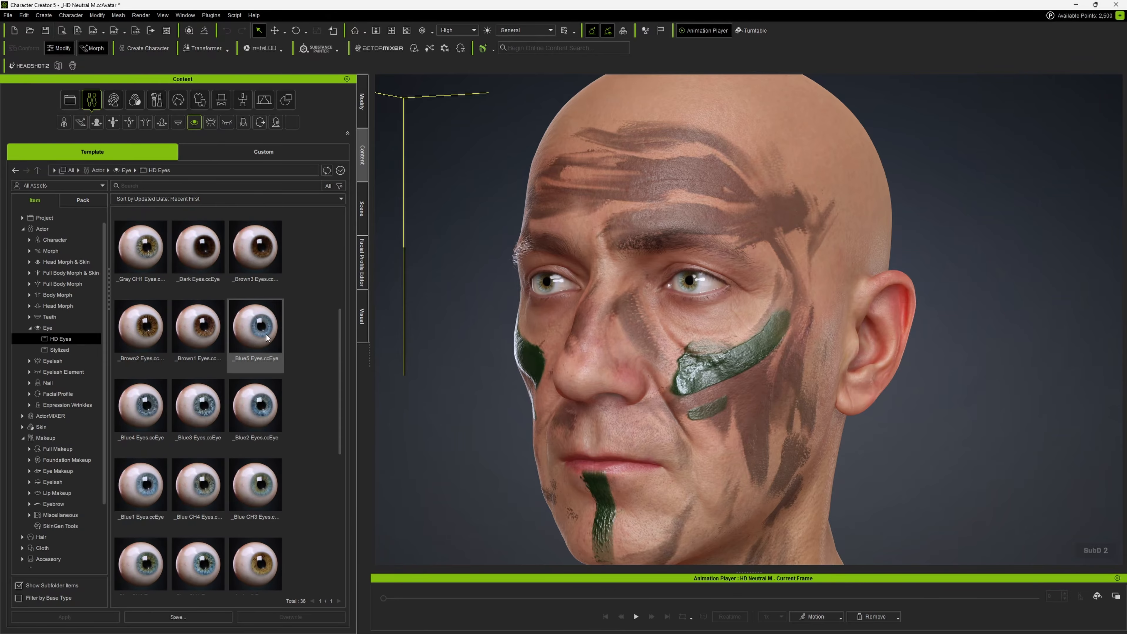
left_click_drag(256, 340, 710, 300)
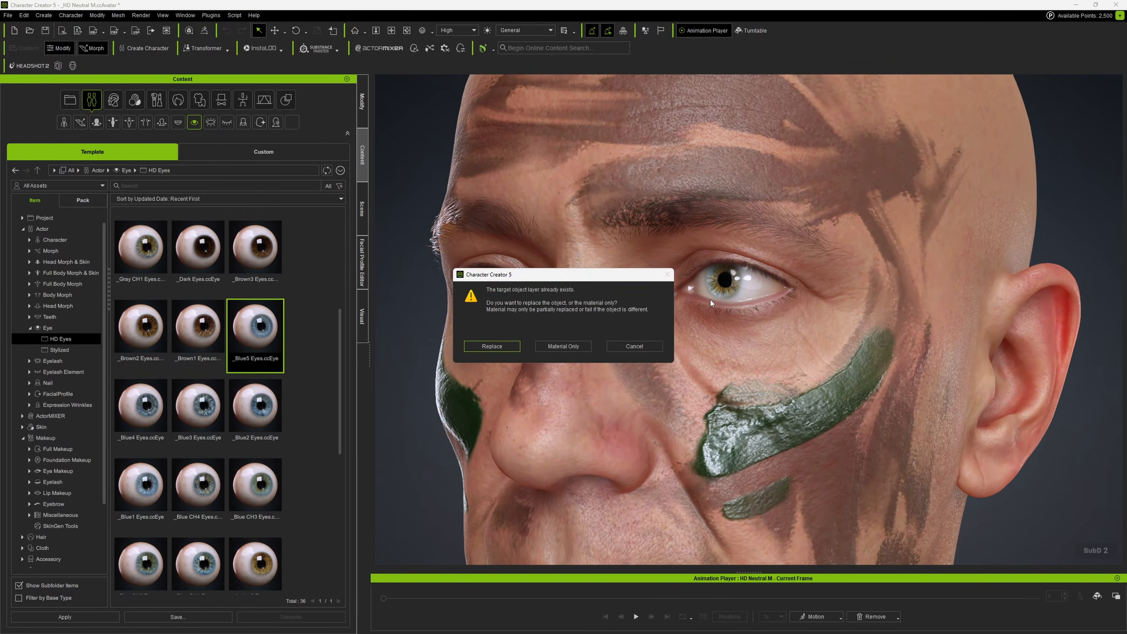
key("Return")
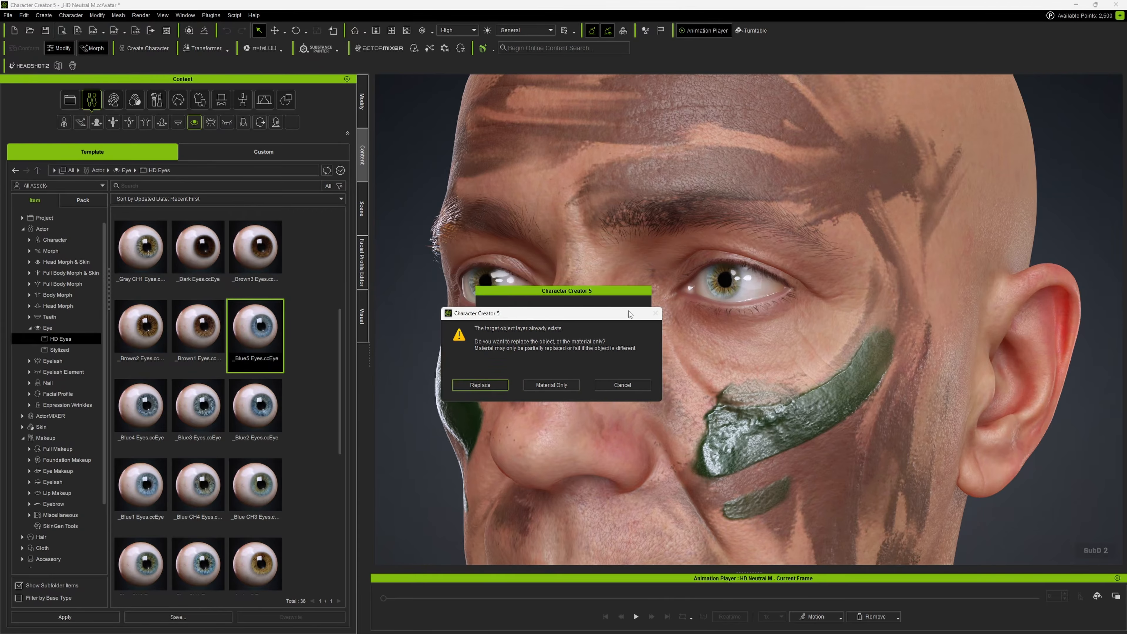
left_click(480, 385)
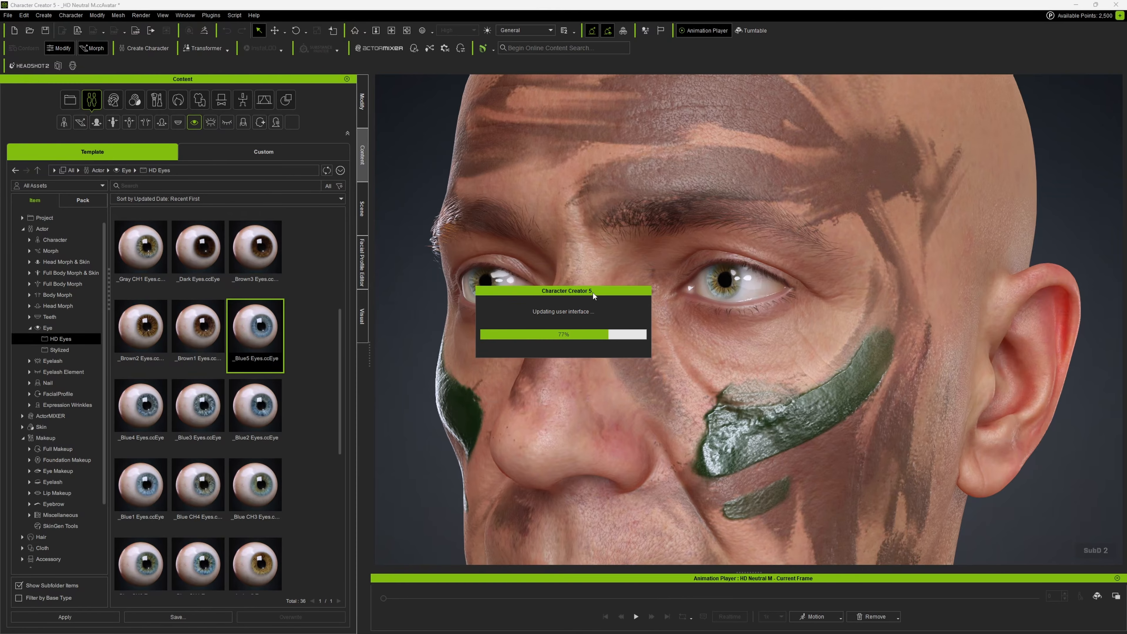
- Examine the newly applied blue eyes up close from several angles
right_click_drag(594, 293, 739, 333)
scroll(739, 332, "up", 3)
scroll(655, 333, "down", 6)
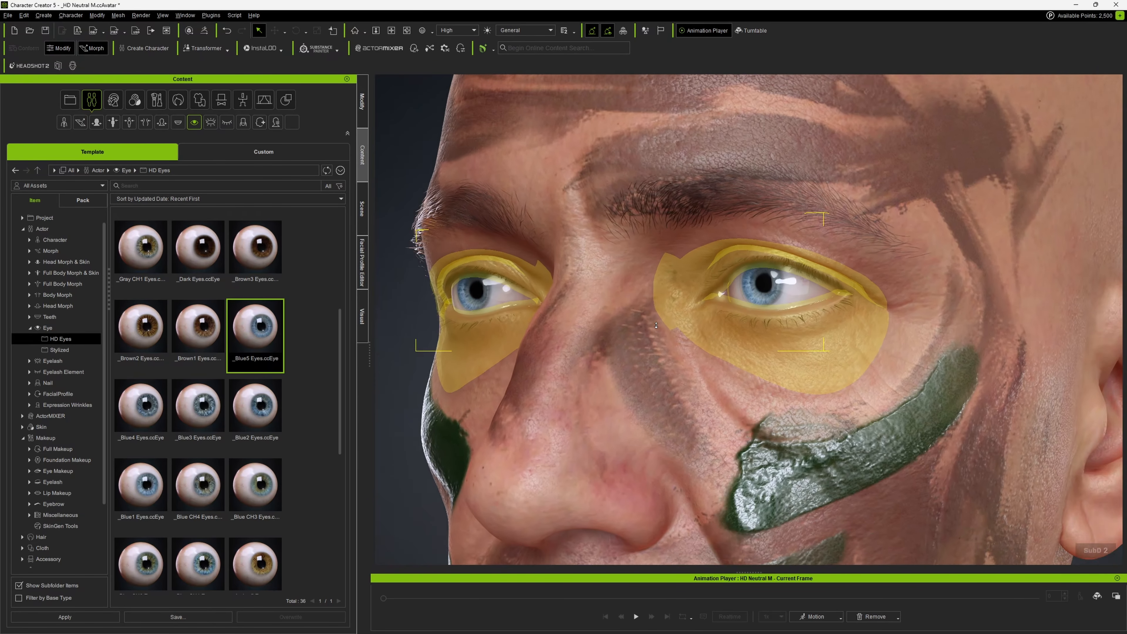
right_click_drag(655, 334, 703, 309)
scroll(704, 309, "up", 5)
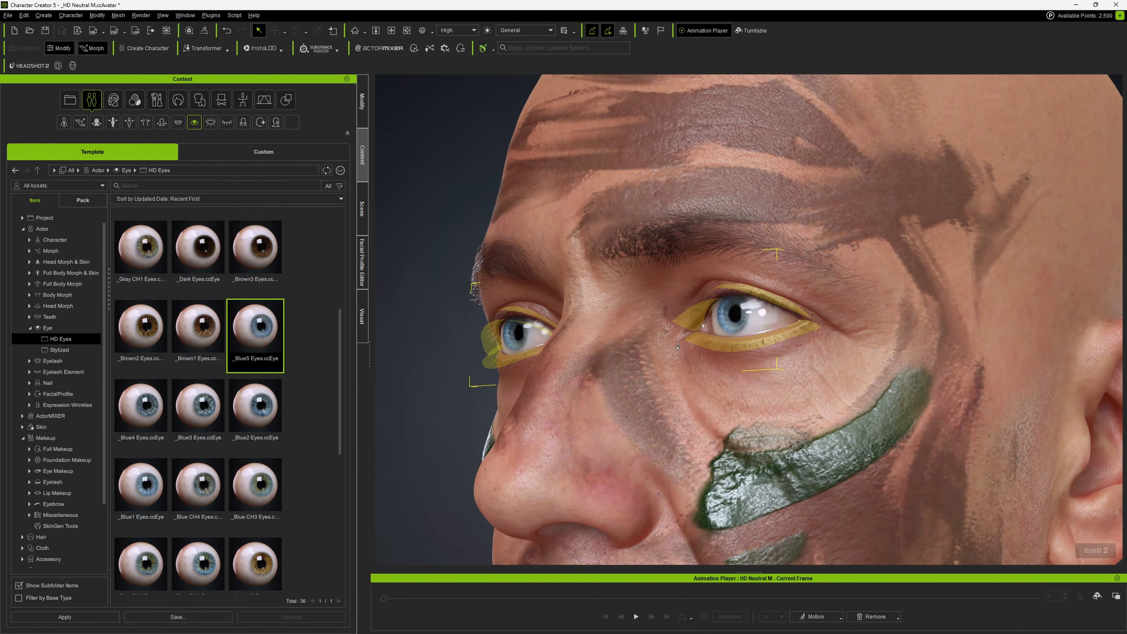
middle_click_drag(703, 309, 736, 370)
scroll(735, 370, "down", 3)
right_click_drag(736, 369, 672, 342)
scroll(682, 343, "up", 2)
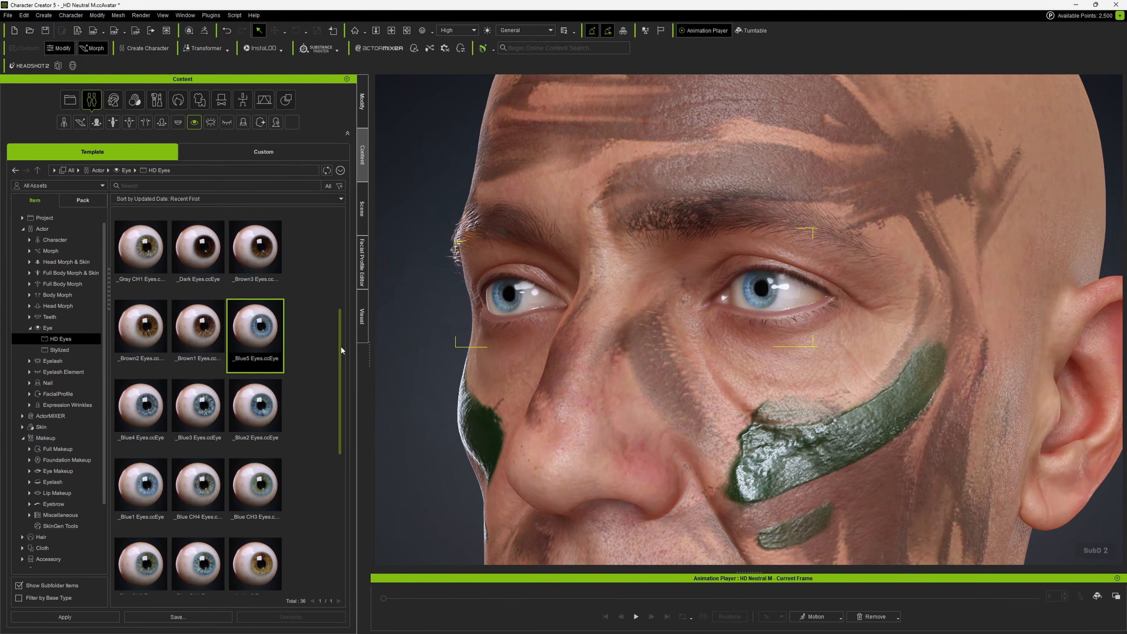
- Apply the Gibro Eyes from the HD Eyes folder to the character and check them from the front
left_click_drag(341, 346, 310, 488)
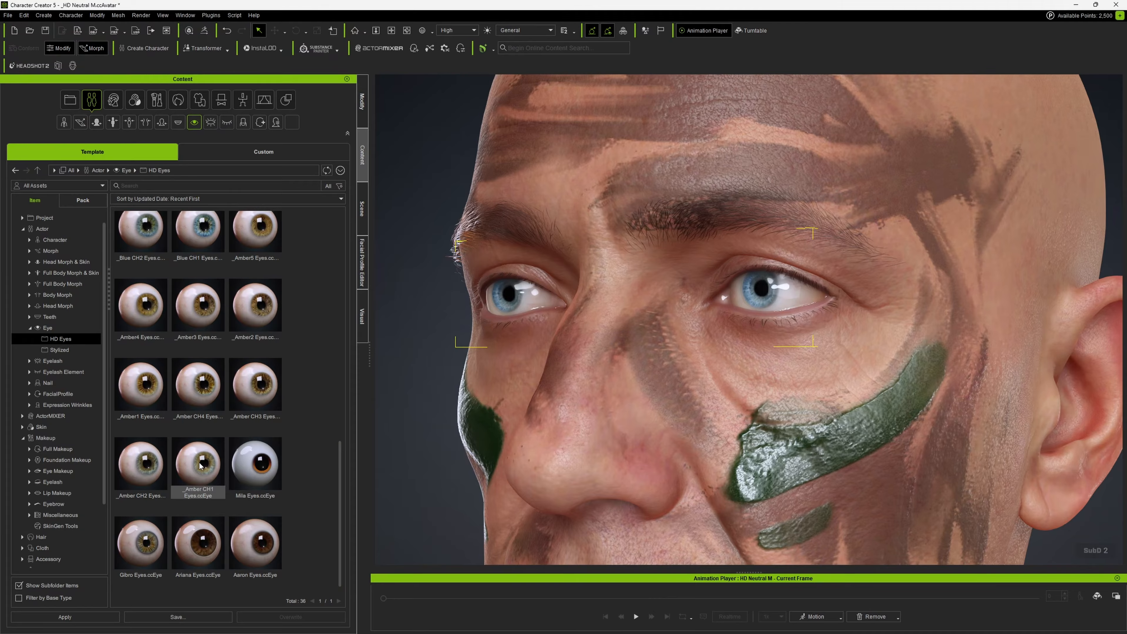
left_click_drag(143, 555, 762, 305)
left_click(560, 347)
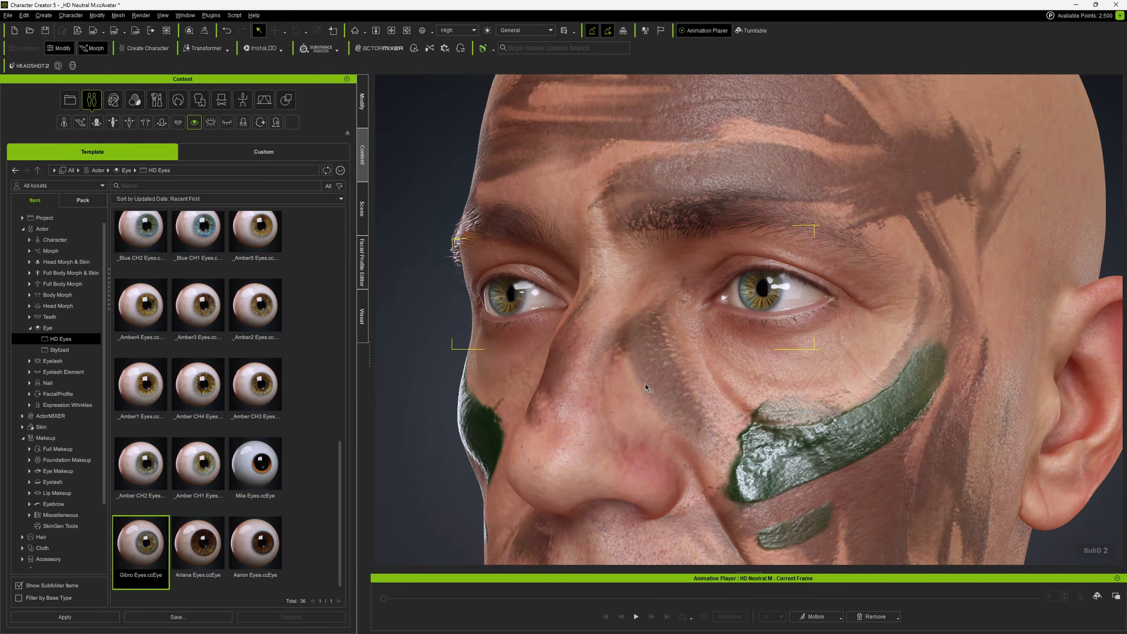
right_click_drag(603, 376, 734, 397)
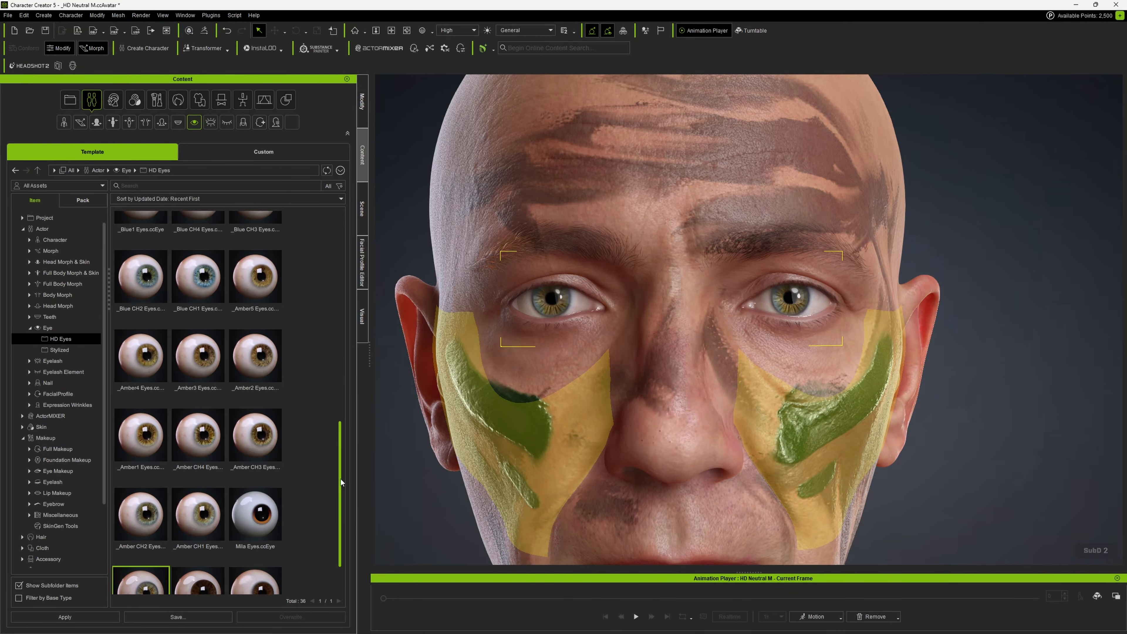
- Browse the character templates in the Actor category's Character folder
left_click(54, 239)
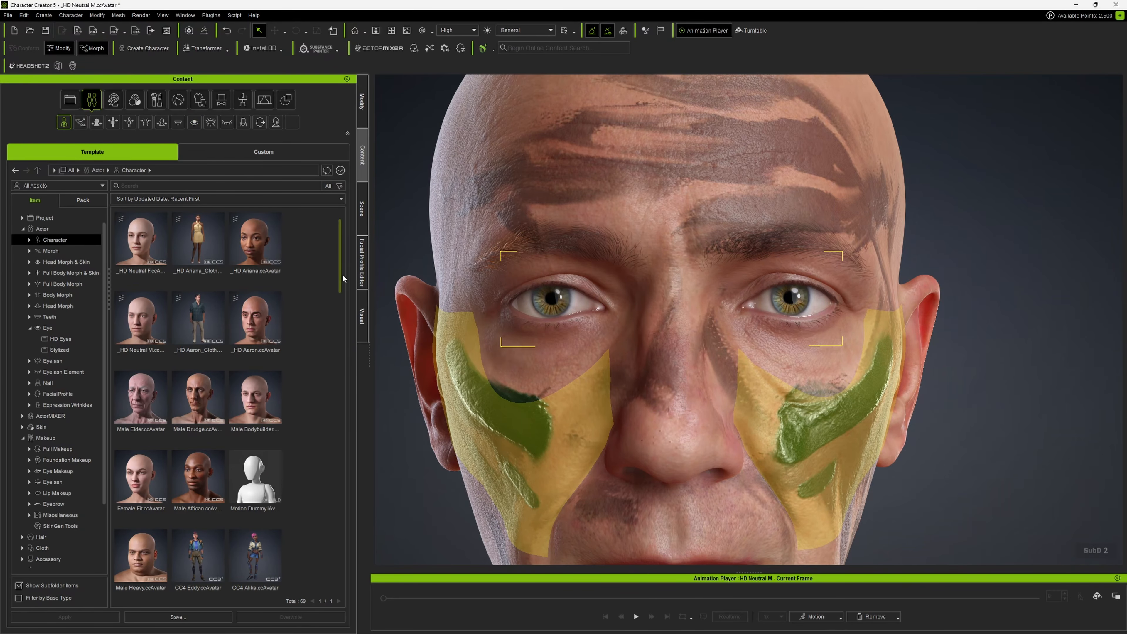
scroll(328, 355, "down", 10)
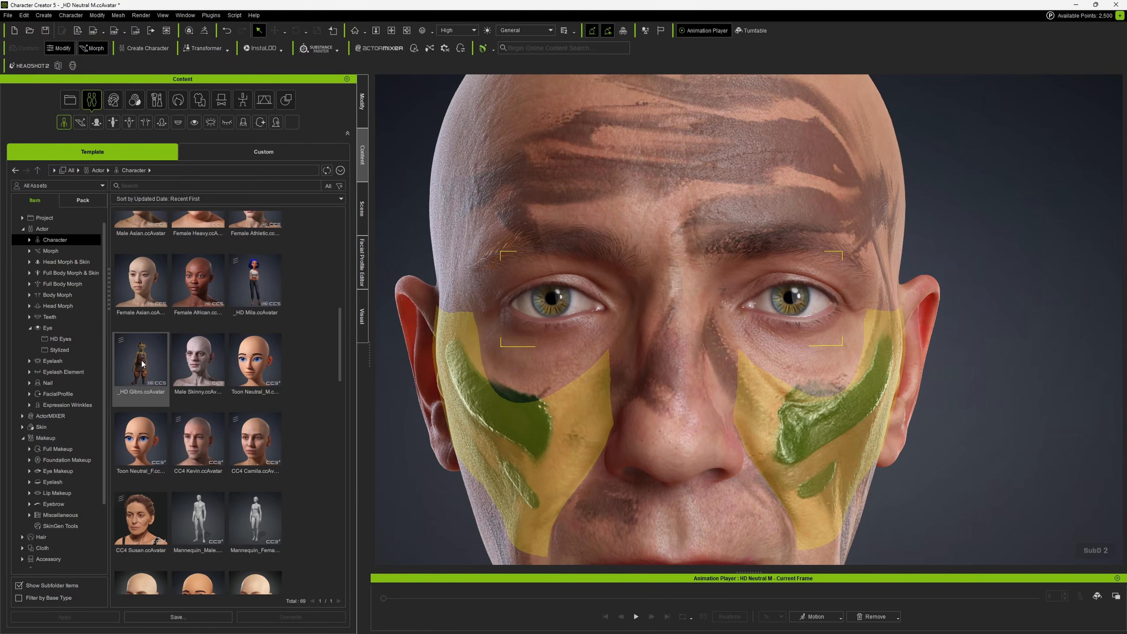
left_click_drag(340, 349, 361, 145)
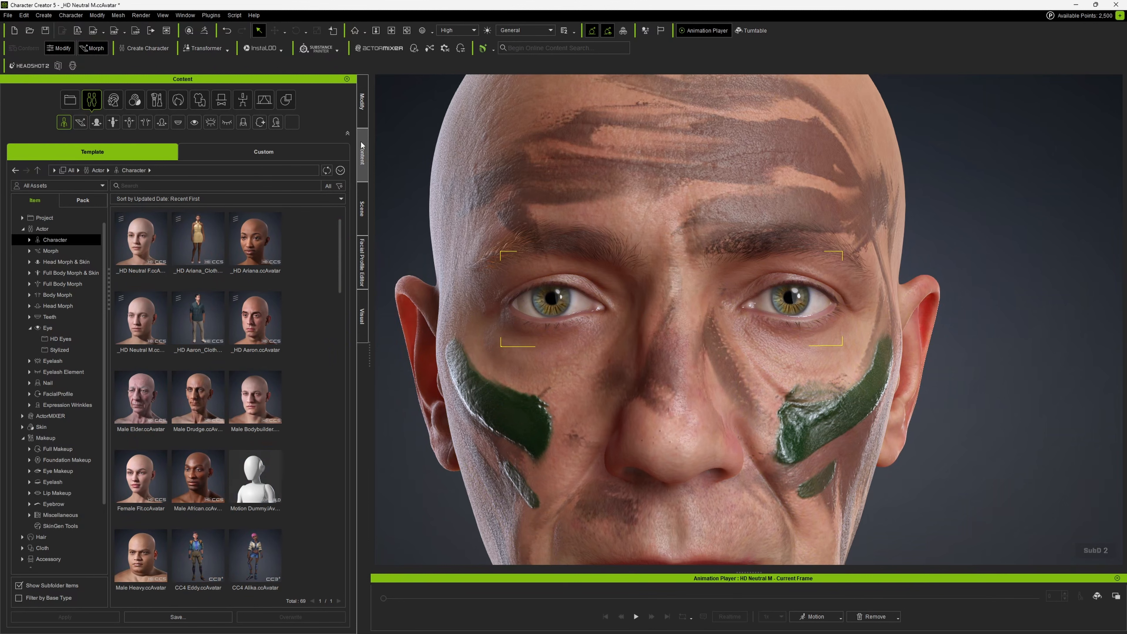
- Switch to the material settings and review the materials listed for the eye occlusion mesh
left_click(361, 107)
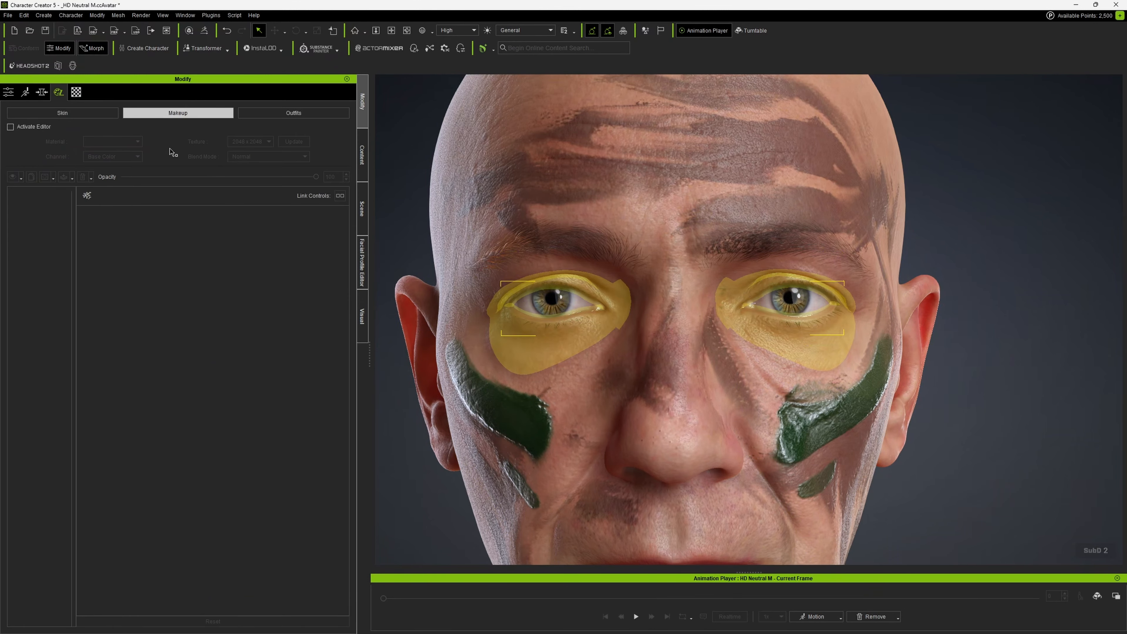
left_click(77, 92)
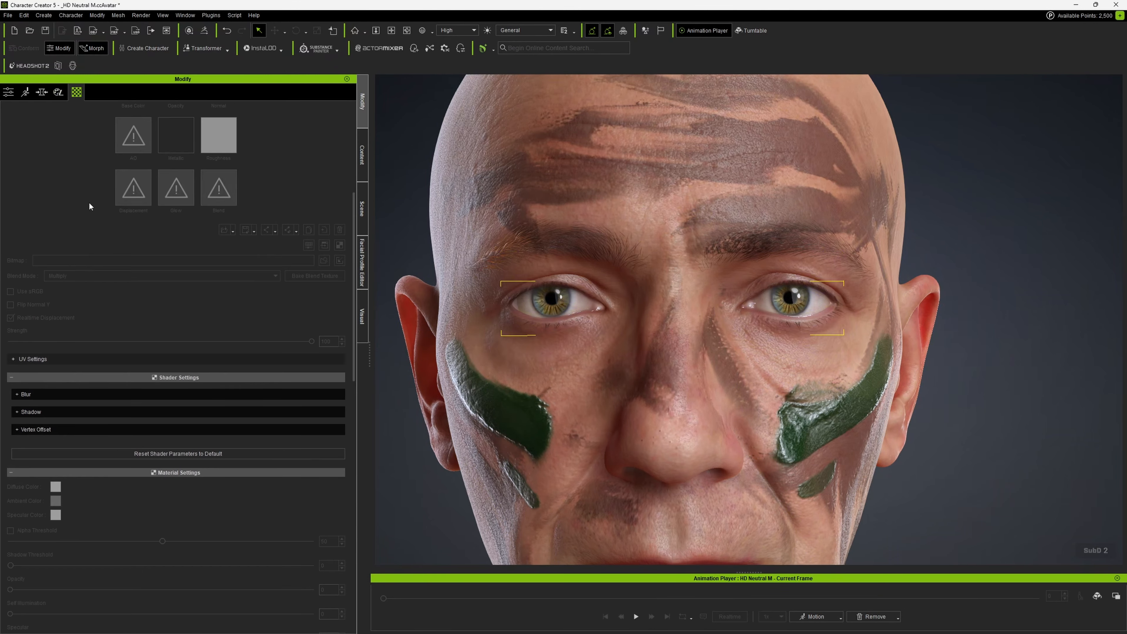
scroll(89, 206, "up", 5)
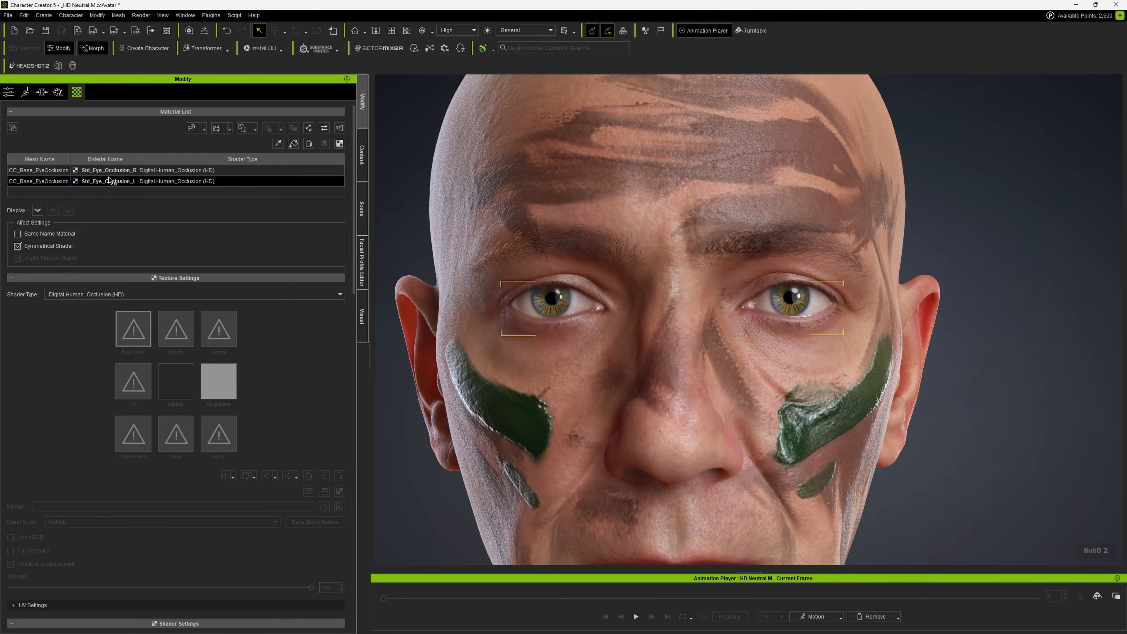
scroll(46, 180, "down", 1)
scroll(48, 154, "up", 1)
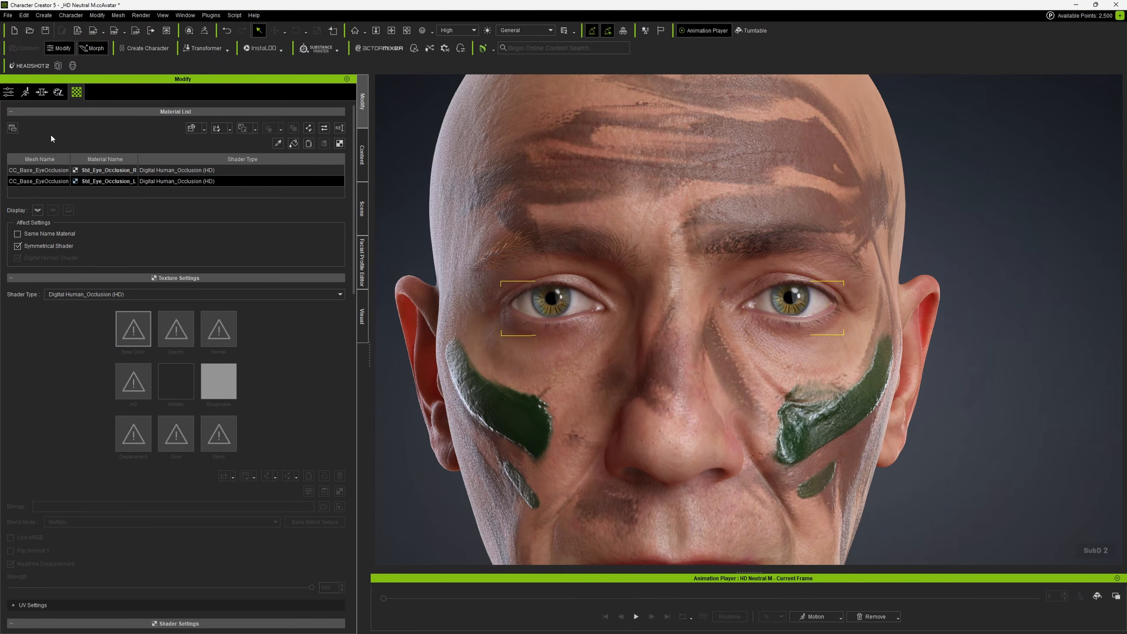
left_click(172, 174)
left_click(181, 182)
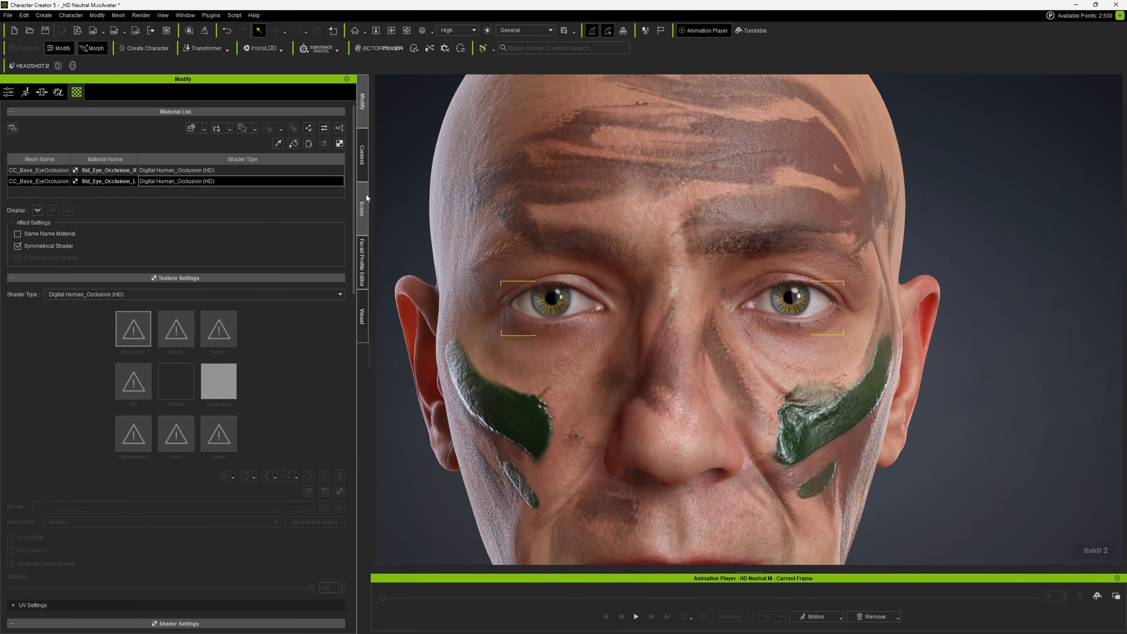
- Check the eye occlusion mesh in the scene list and inspect the Std_Eye_Occlusion_R material's settings
left_click(363, 205)
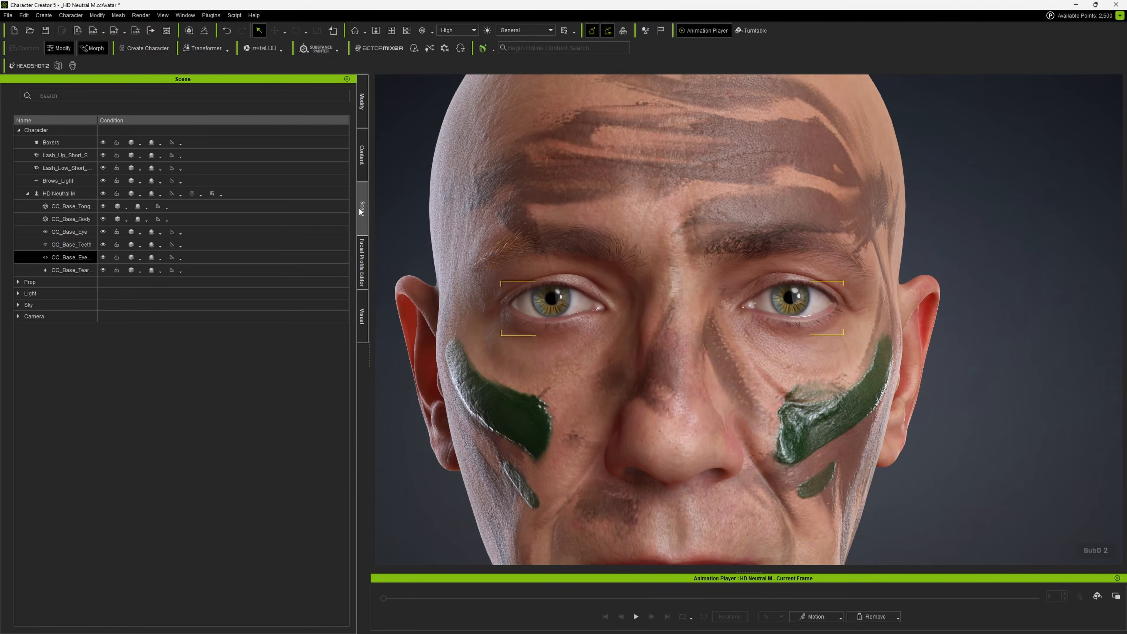
left_click_drag(74, 263, 71, 250)
left_click(72, 261)
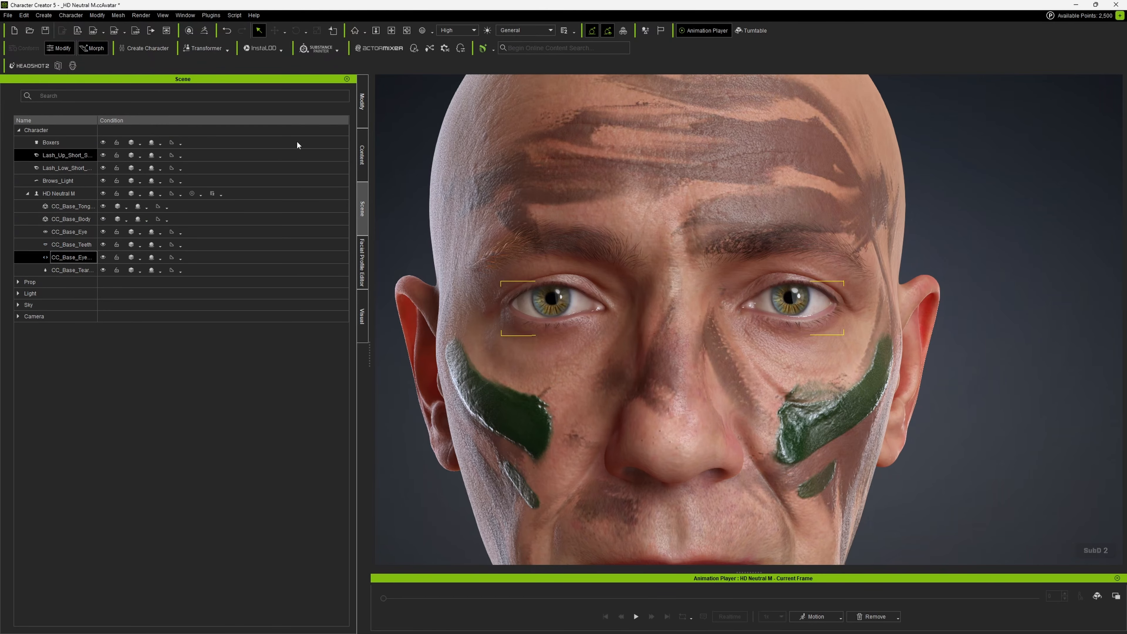
left_click(362, 103)
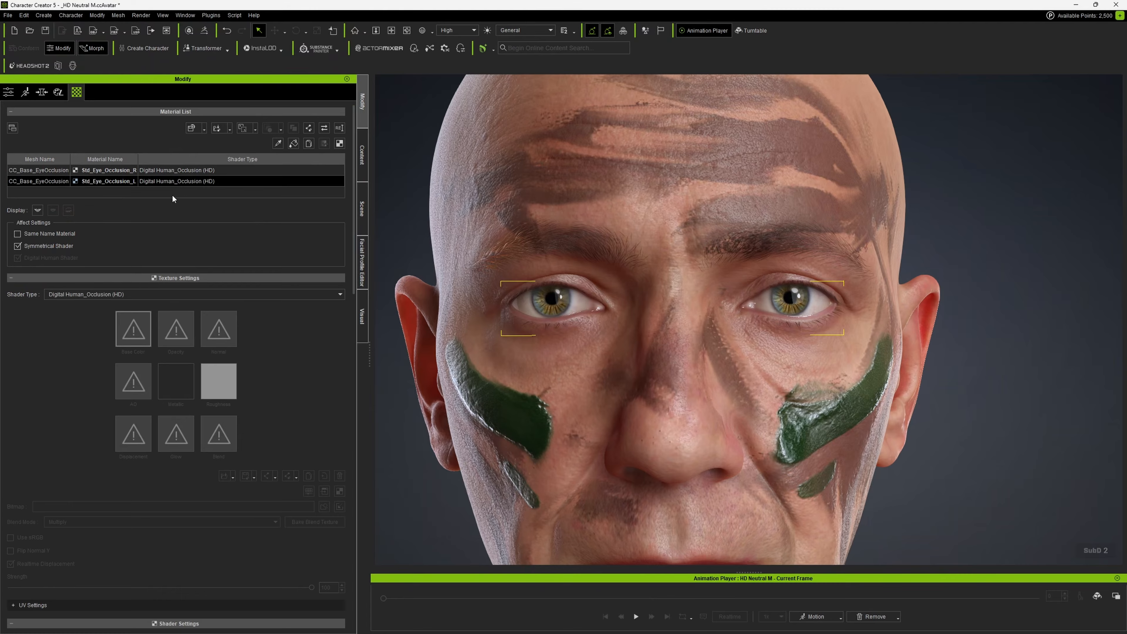
left_click(165, 172)
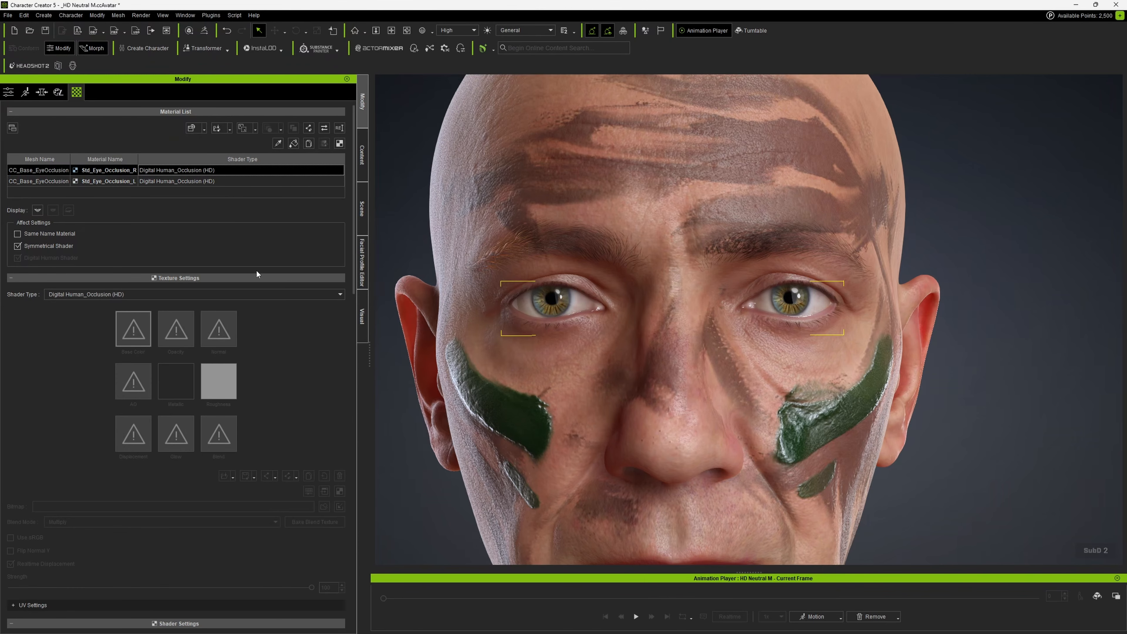
scroll(269, 307, "down", 4)
scroll(270, 306, "up", 4)
- Select the CC_Base_Eye mesh in the scene and make its Std_Cornea_R material active for editing
left_click(362, 209)
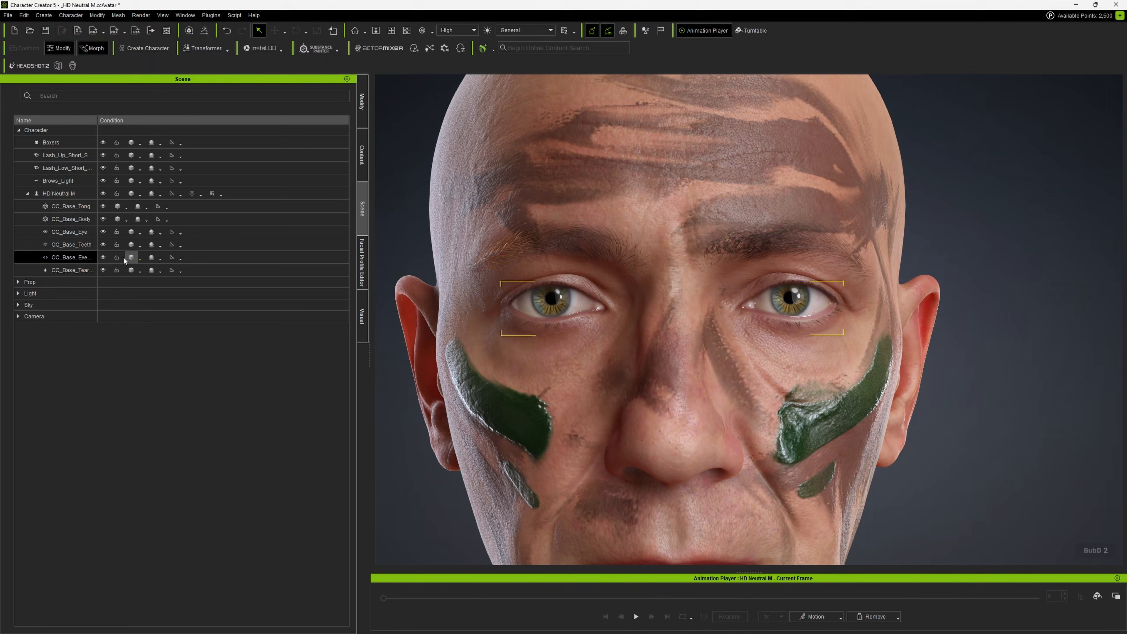
left_click(73, 245)
left_click(80, 237, "ctrl")
left_click(67, 235)
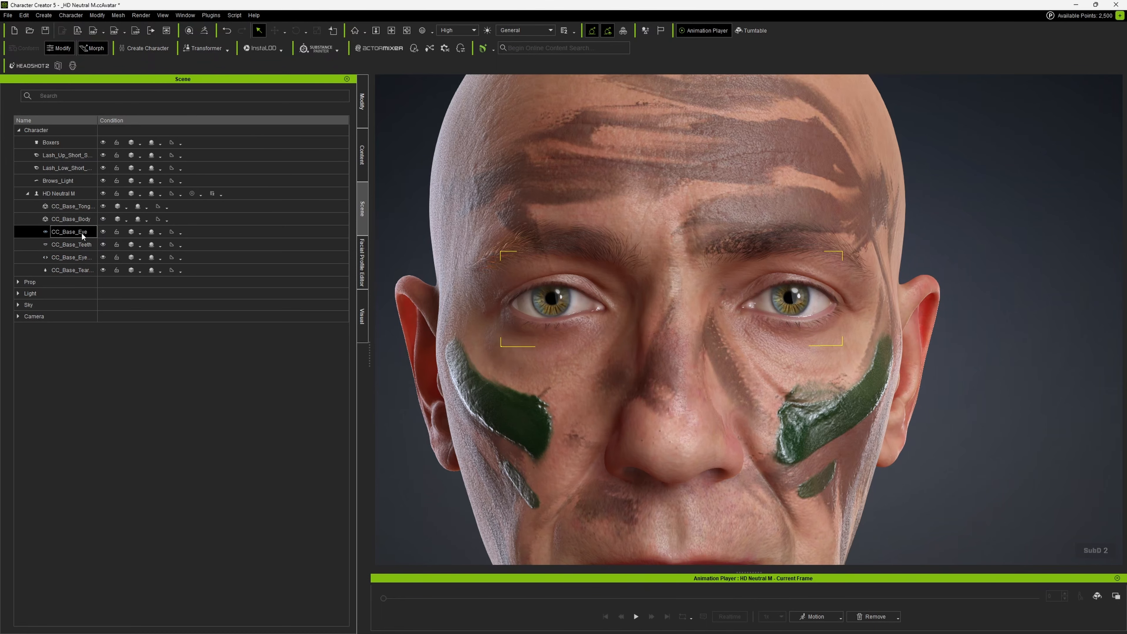
left_click(362, 110)
left_click(134, 182, "ctrl")
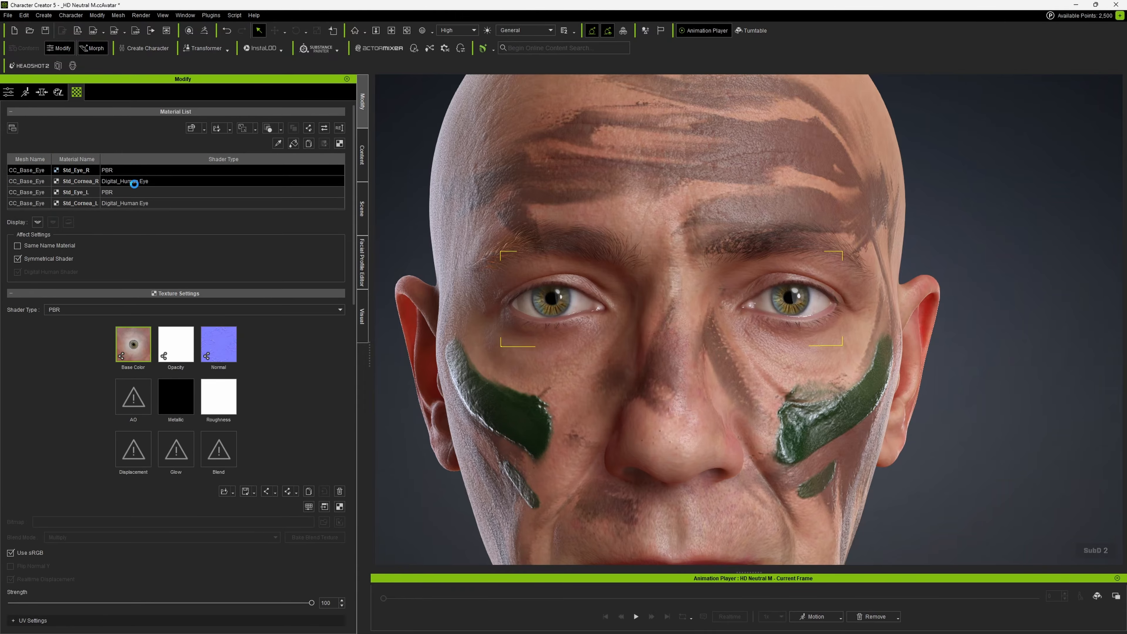
left_click(156, 182)
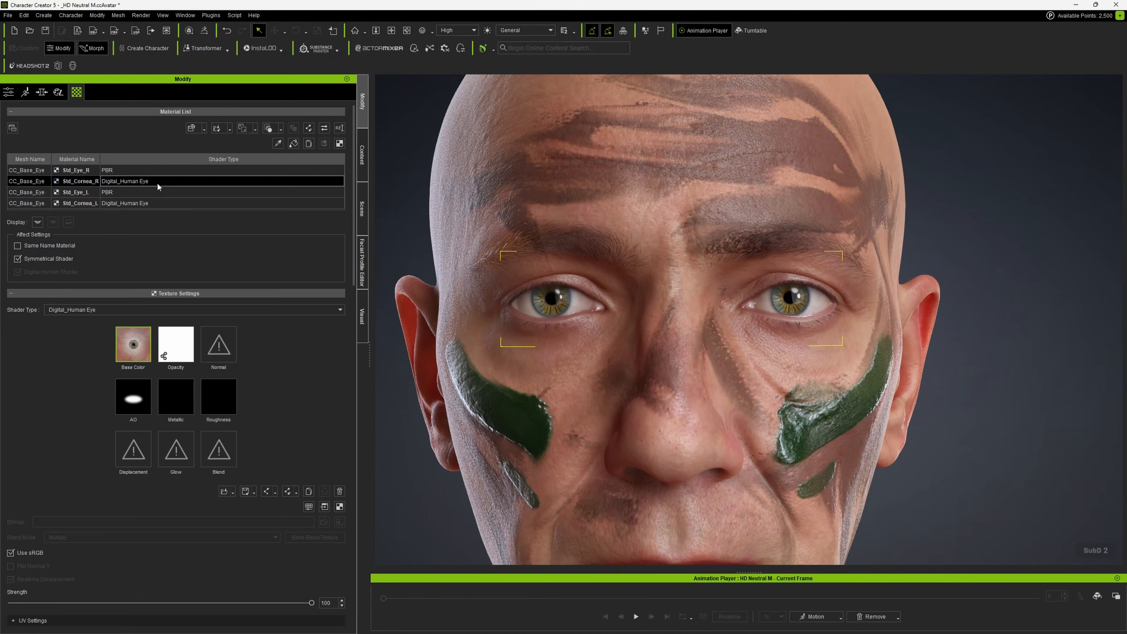
- Expand the Eye and Iris groups in the right cornea material's shader settings
scroll(339, 261, "down", 10)
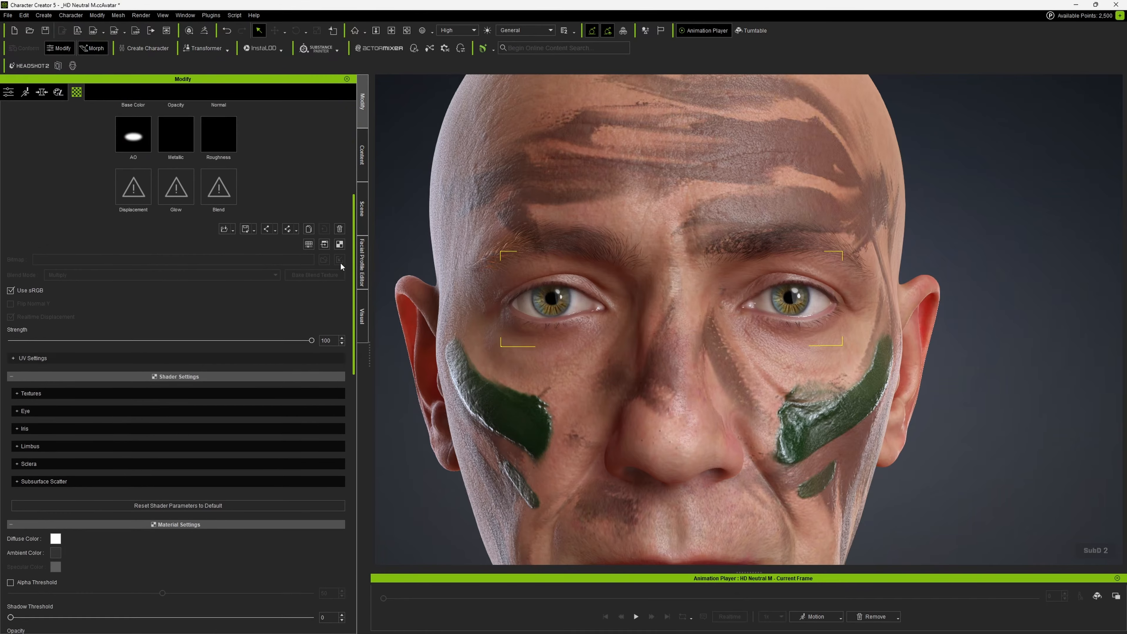
scroll(327, 292, "down", 5)
scroll(337, 308, "up", 4)
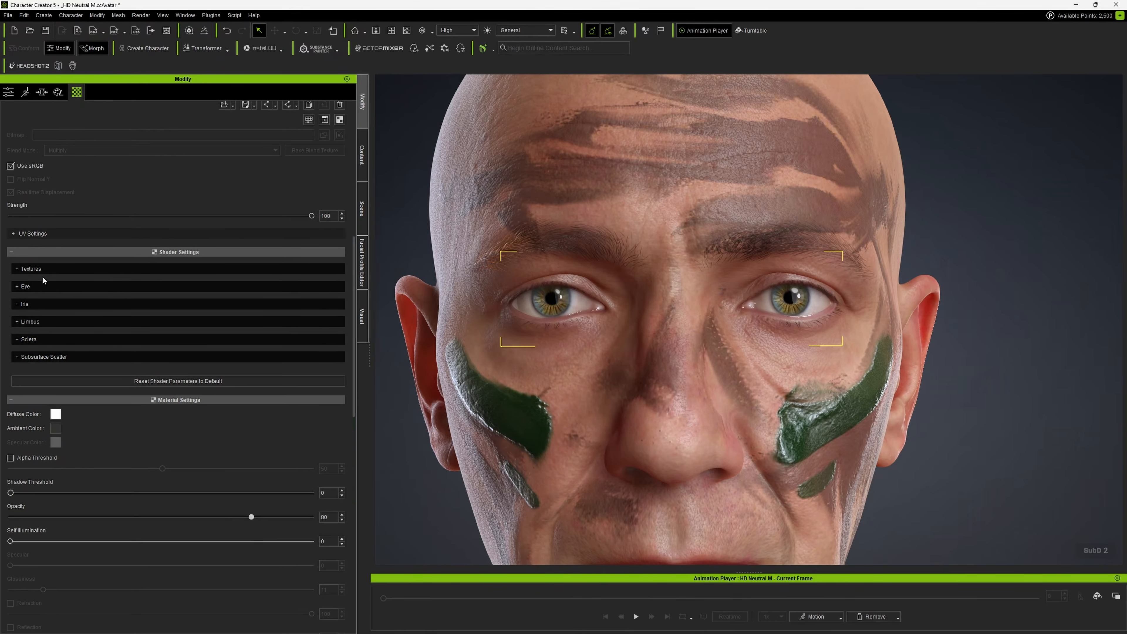
left_click(35, 286)
left_click(49, 416)
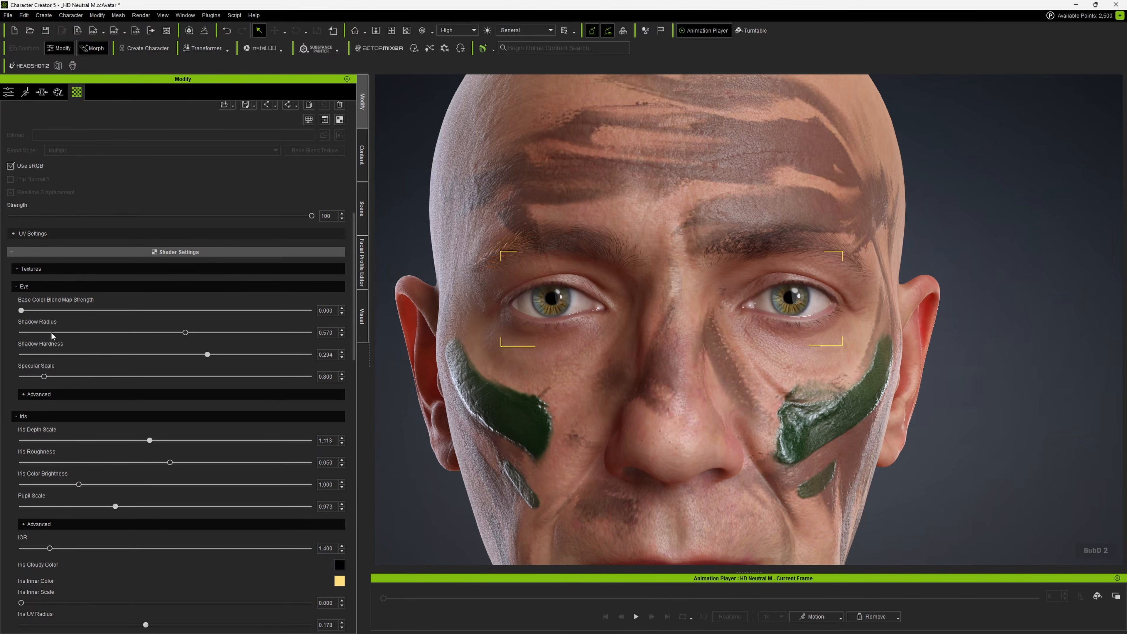
- Expand the Limbus and Sclera groups in the cornea's shader settings and bring the eyes into close view
scroll(52, 424, "down", 1)
scroll(58, 510, "down", 4)
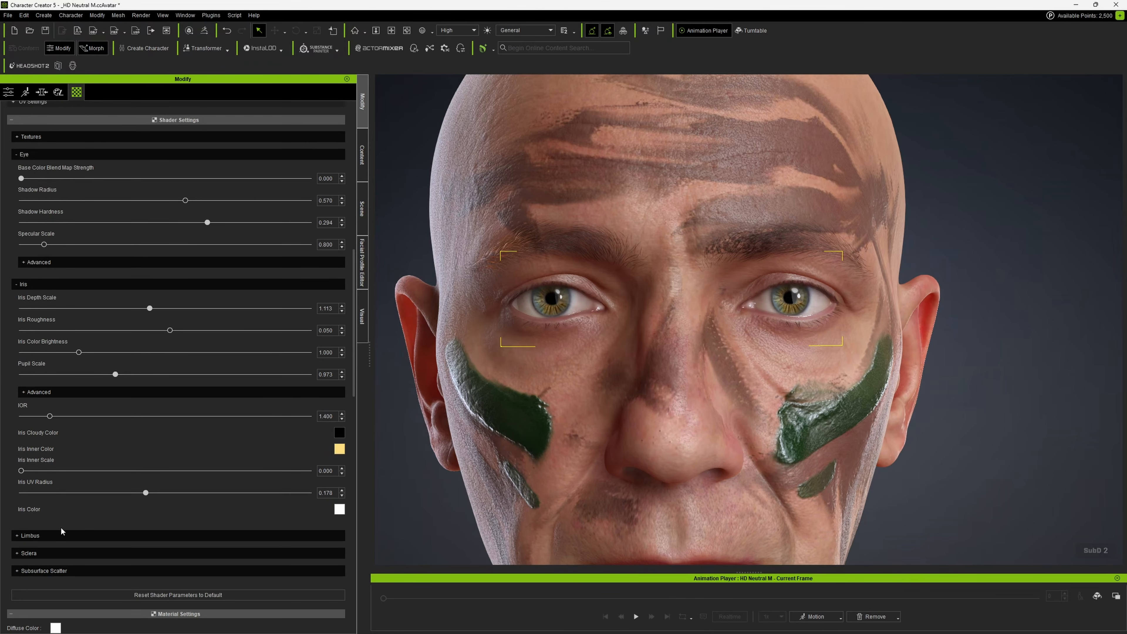
left_click(54, 536)
scroll(54, 532, "down", 2)
left_click(49, 498)
scroll(67, 506, "down", 1)
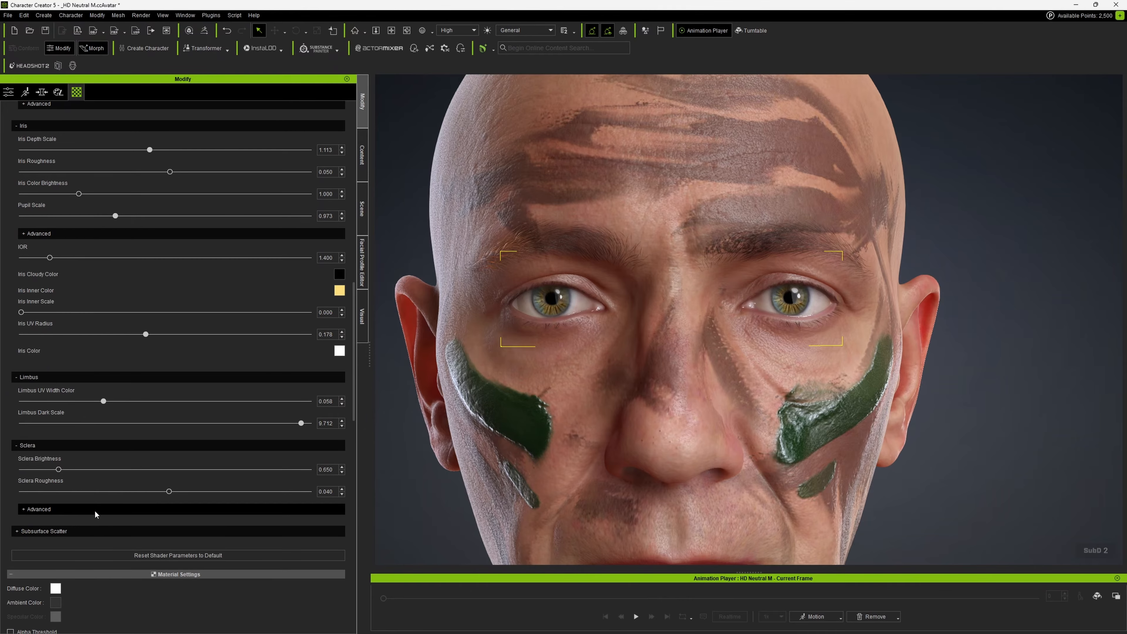
right_click_drag(700, 359, 696, 338)
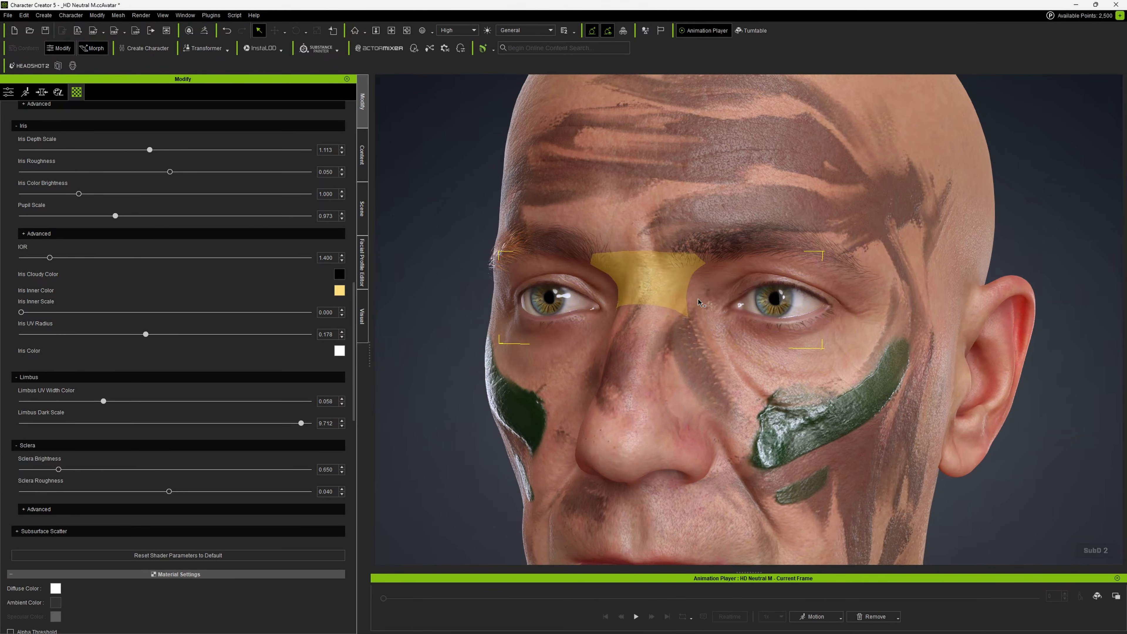
scroll(701, 311, "up", 8)
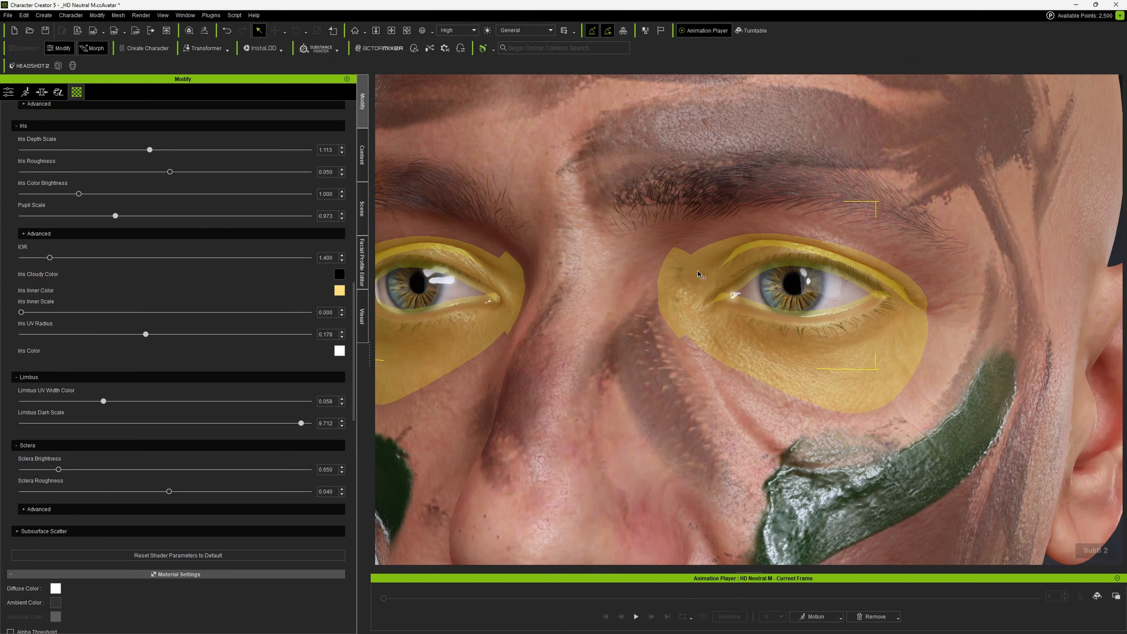
- Set the right cornea's Iris Depth Scale to 1.271, comparing the eye from the front and both sides
right_click_drag(909, 297, 882, 300)
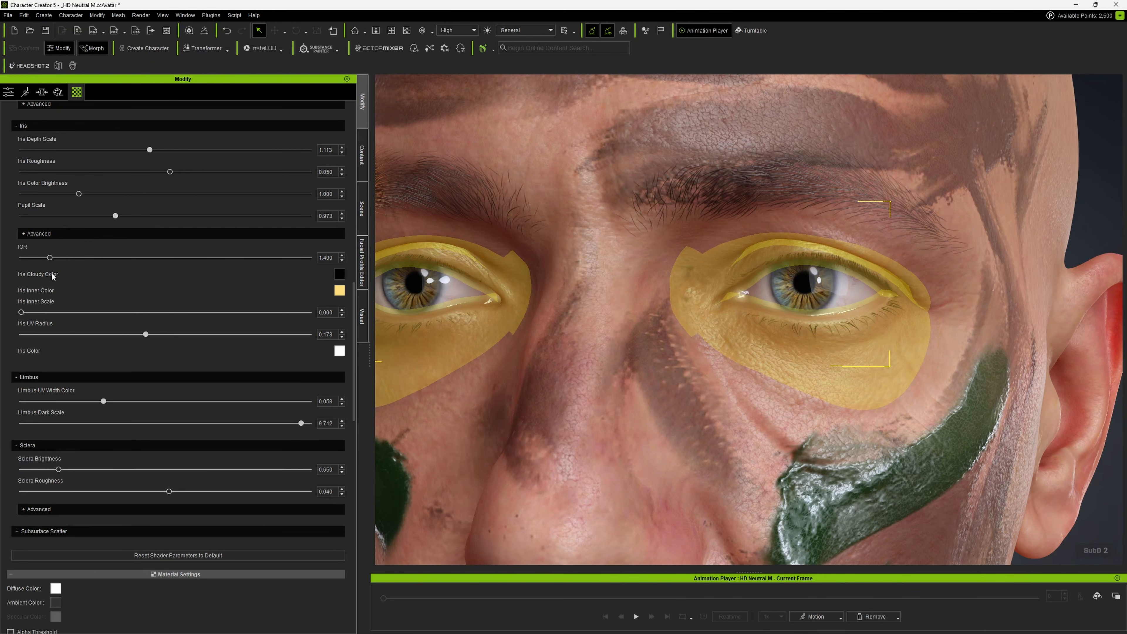
scroll(88, 217, "up", 3)
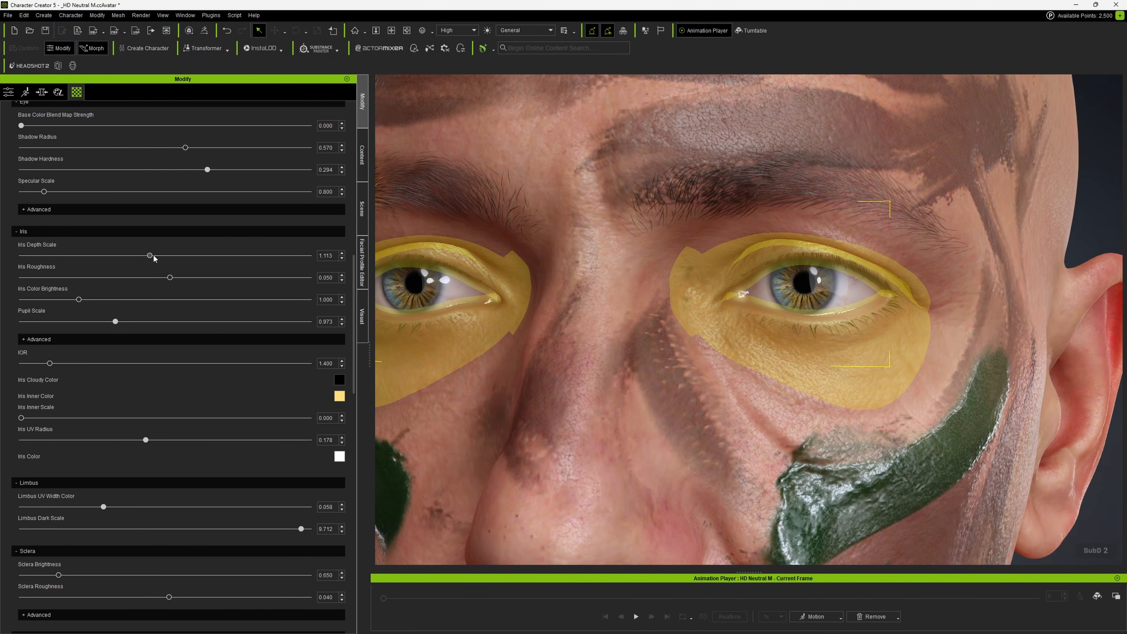
left_click_drag(151, 261, 136, 260)
right_click_drag(655, 232, 426, 227)
mouse_move(136, 256)
left_mouse_down()
mouse_move(248, 256)
mouse_move(117, 257)
left_mouse_up()
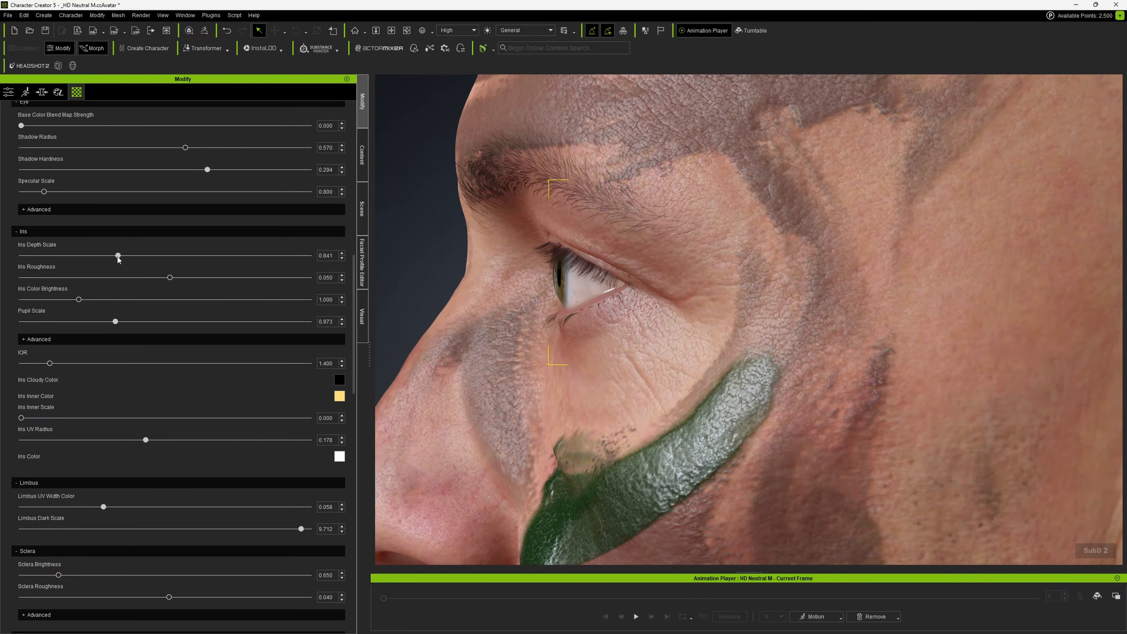
right_click_drag(577, 284, 929, 268)
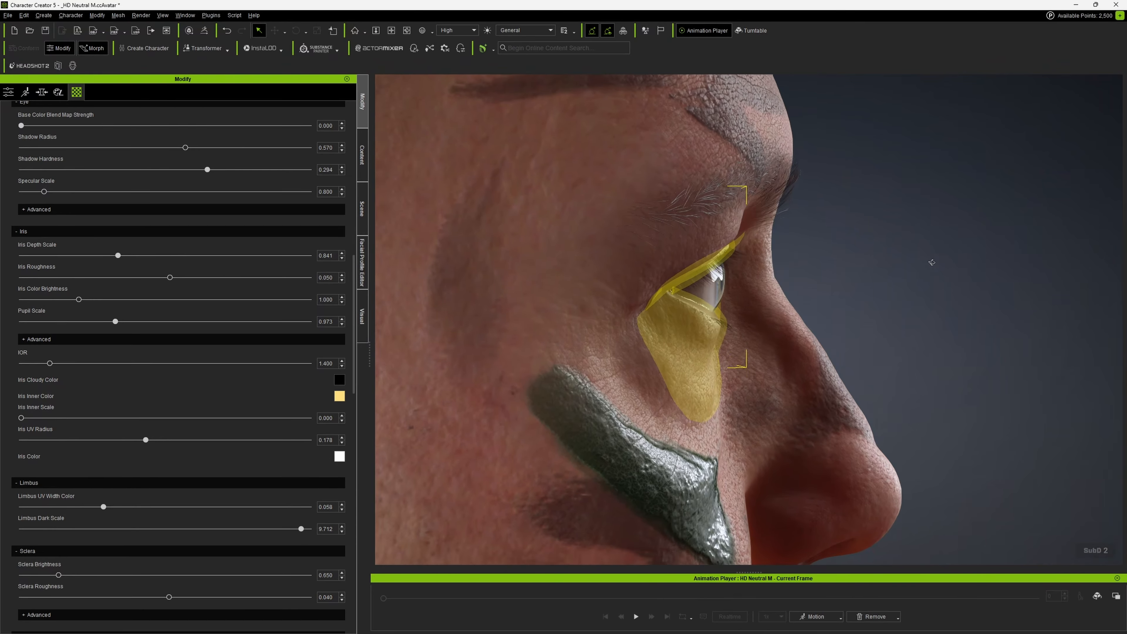
left_click_drag(111, 260, 167, 262)
right_click_drag(665, 267, 634, 264)
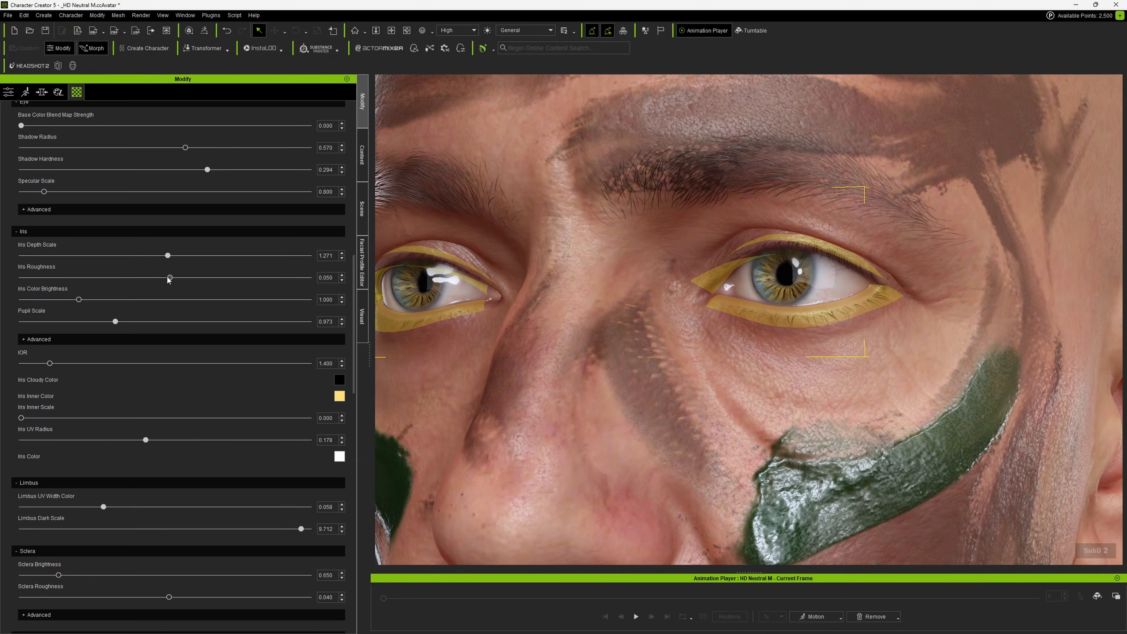
- Try an Iris Roughness of 0.565 on the cornea and restore it to 0.050
mouse_move(165, 278)
left_mouse_down()
mouse_move(71, 283)
mouse_move(229, 278)
mouse_move(133, 282)
mouse_move(176, 278)
mouse_move(155, 278)
left_mouse_up()
left_click_drag(85, 279, 217, 281)
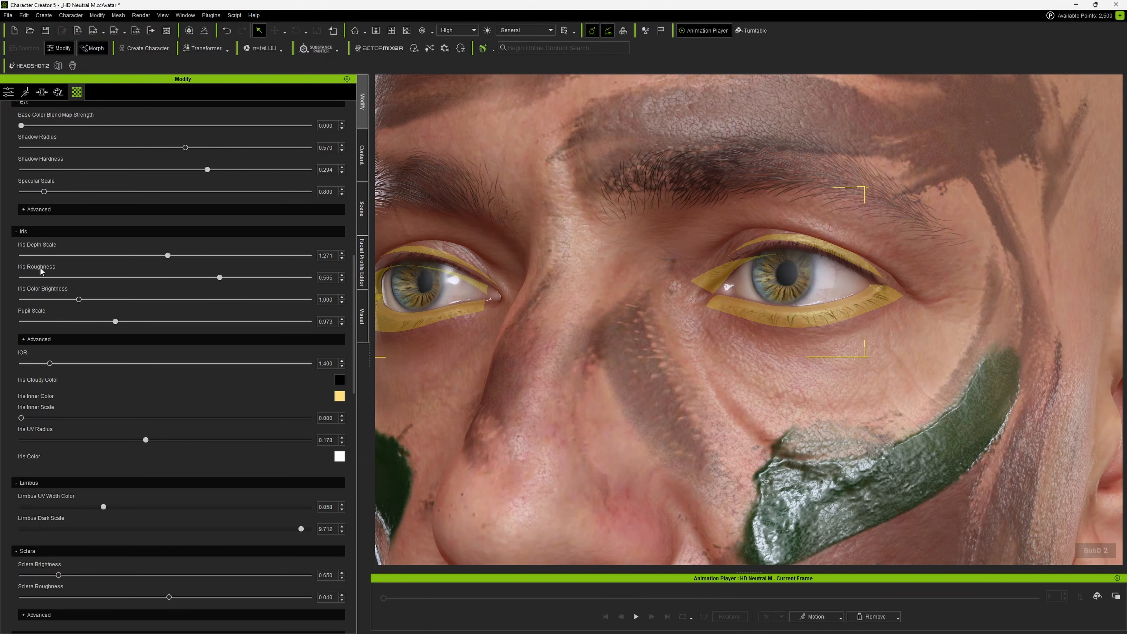
scroll(41, 271, "down", 5)
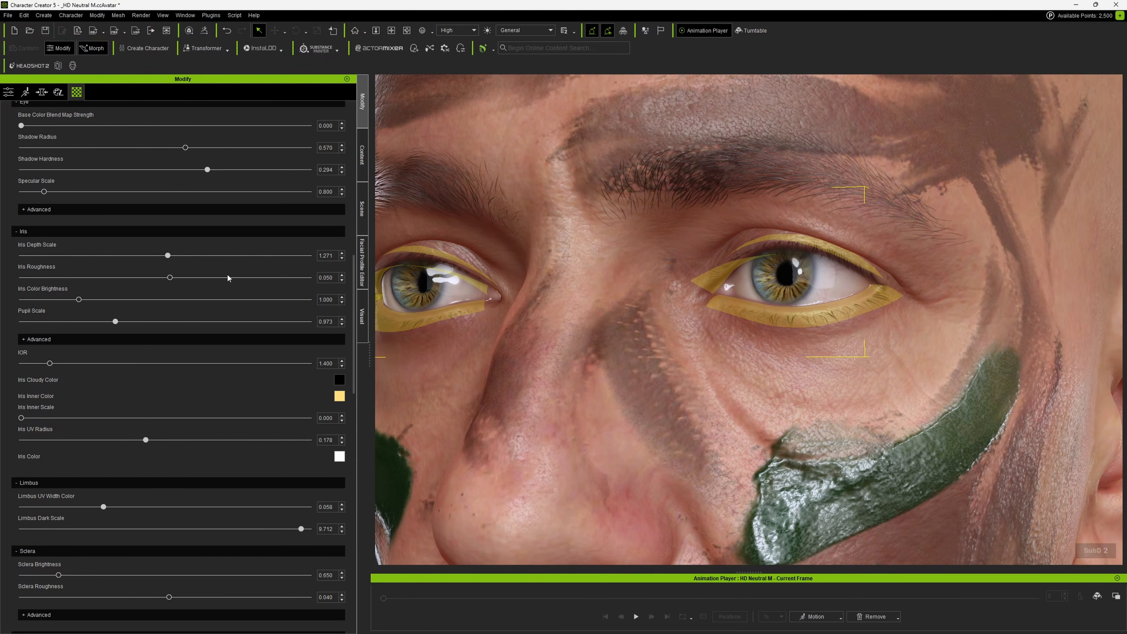
scroll(627, 268, "down", 5)
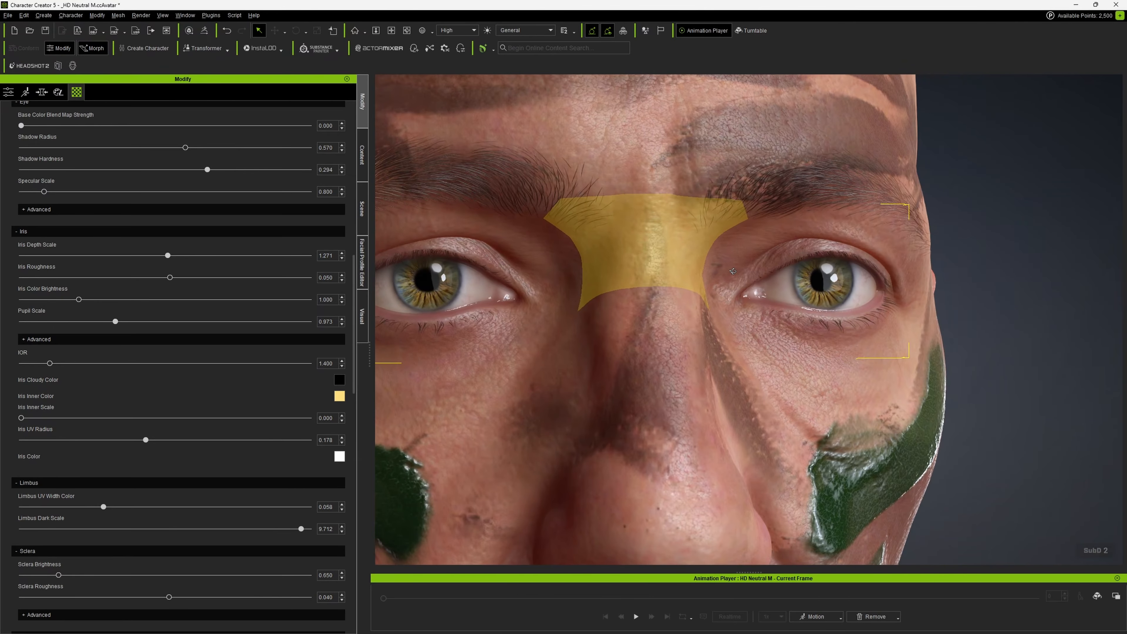
scroll(627, 268, "up", 6)
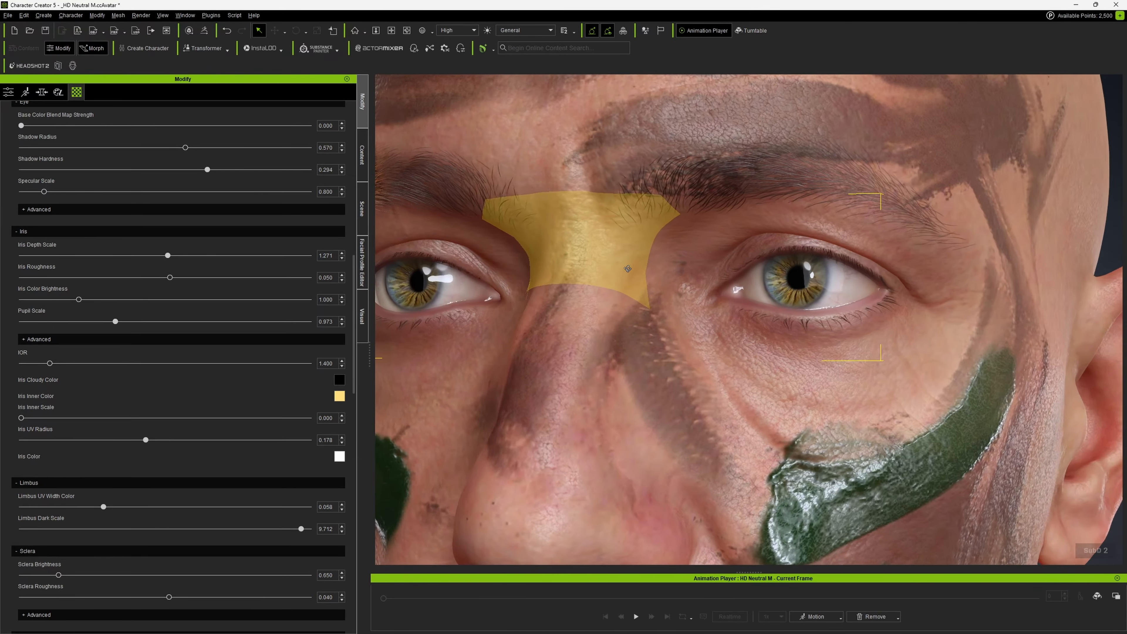
- Set the Iris Color Brightness to 1.121 and check the irises from close up and farther away
scroll(627, 269, "down", 3)
scroll(627, 268, "up", 3)
left_click_drag(79, 300, 92, 301)
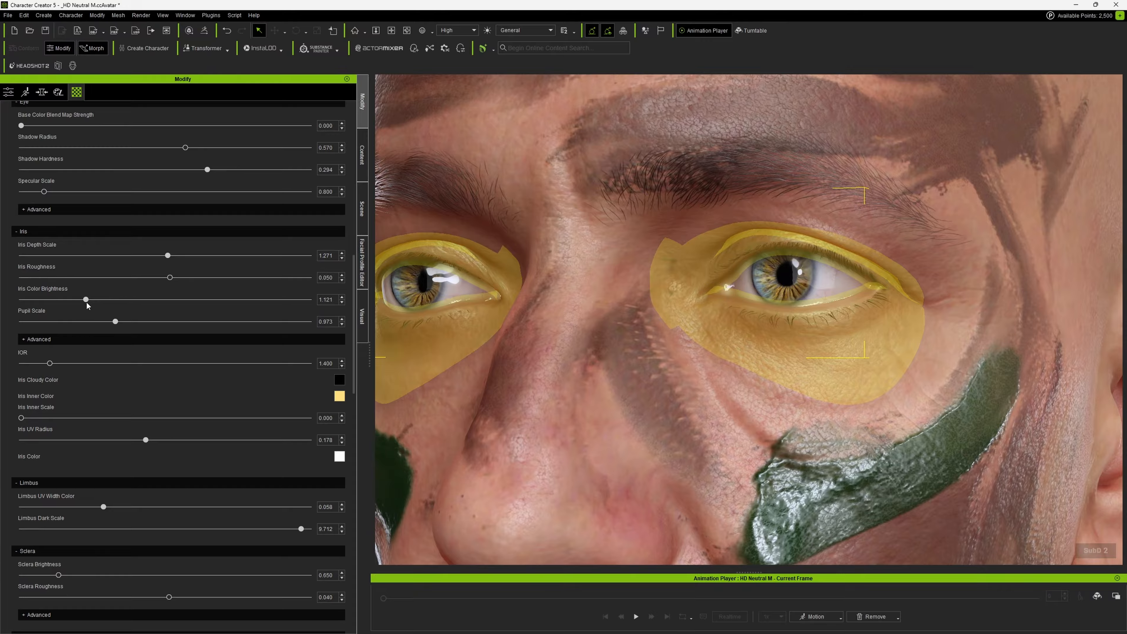
scroll(490, 298, "down", 3)
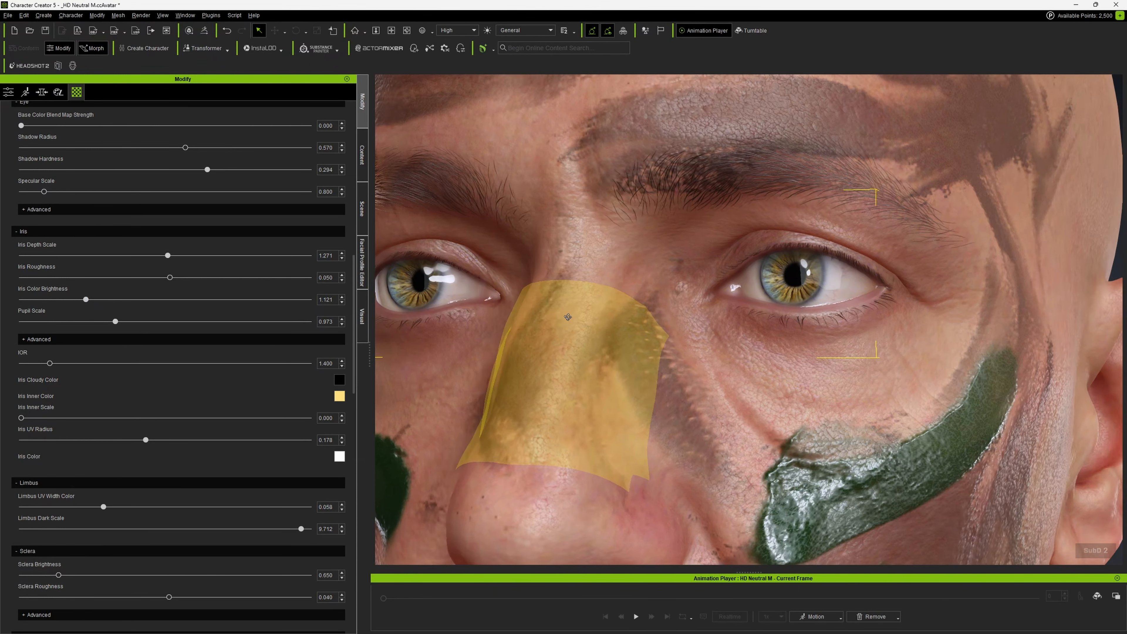
mouse_move(489, 298)
right_mouse_down()
mouse_move(470, 296)
mouse_move(490, 298)
right_mouse_up()
scroll(489, 298, "up", 3)
scroll(489, 298, "down", 3)
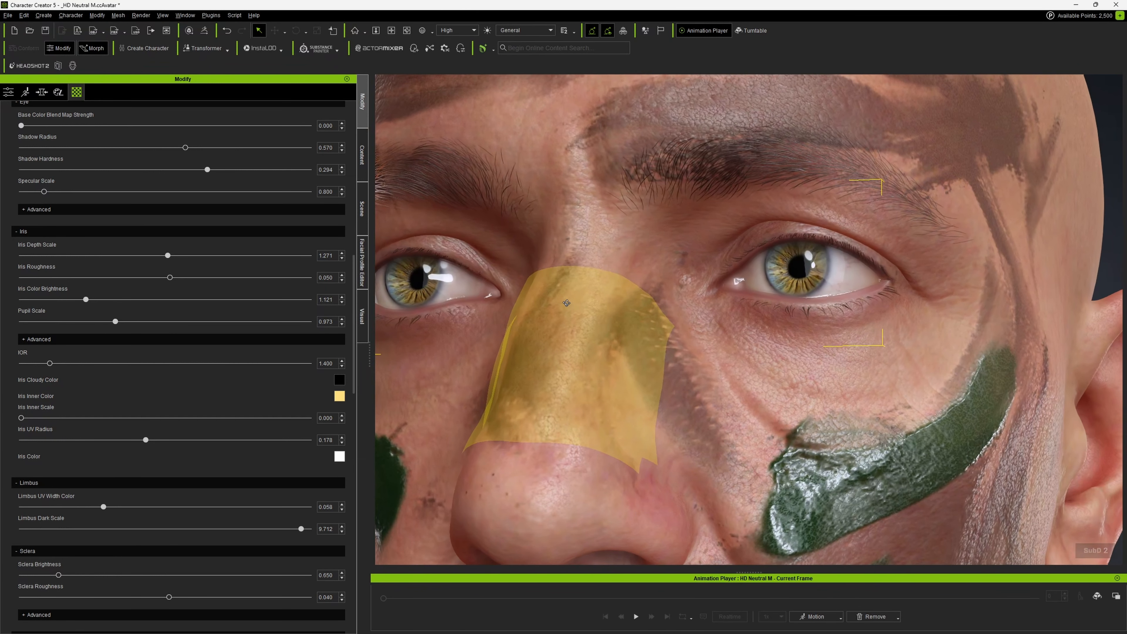
scroll(489, 298, "down", 3)
scroll(602, 311, "up", 2)
scroll(602, 312, "up", 1)
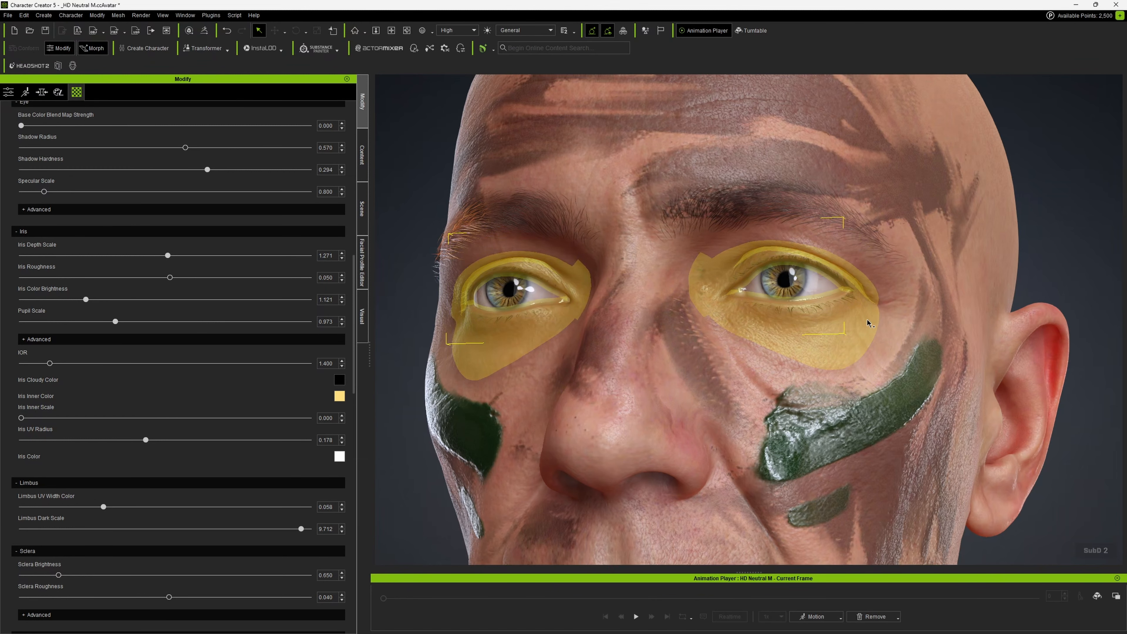
right_click_drag(789, 421, 609, 341)
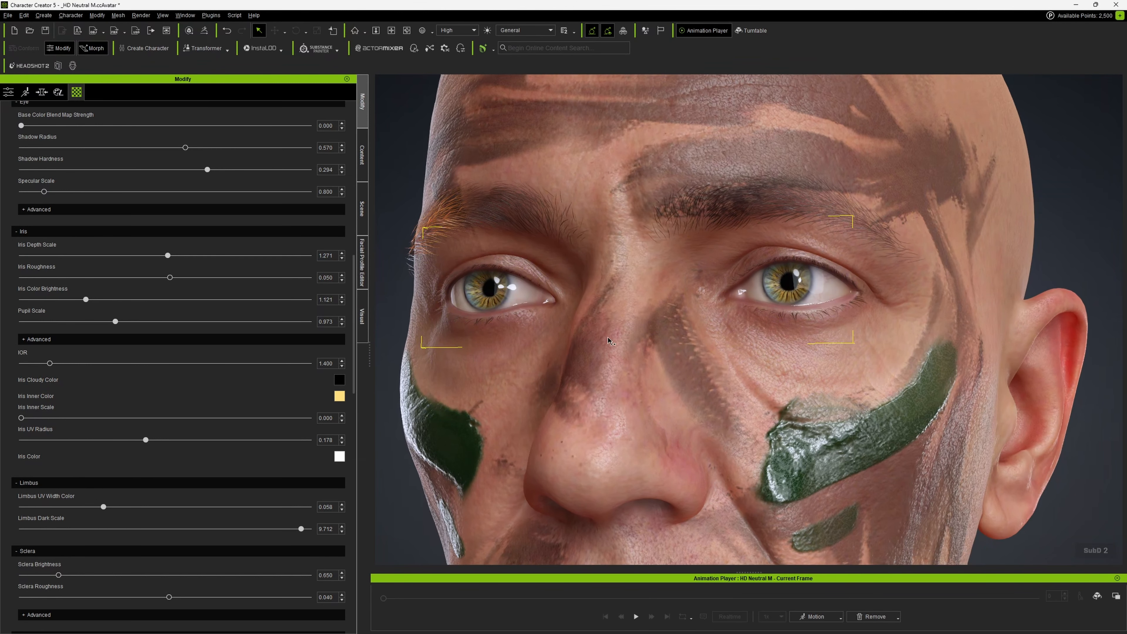
- Set the Limbus UV Width Color to 0.062 and check the iris edge in close view
scroll(69, 452, "down", 2)
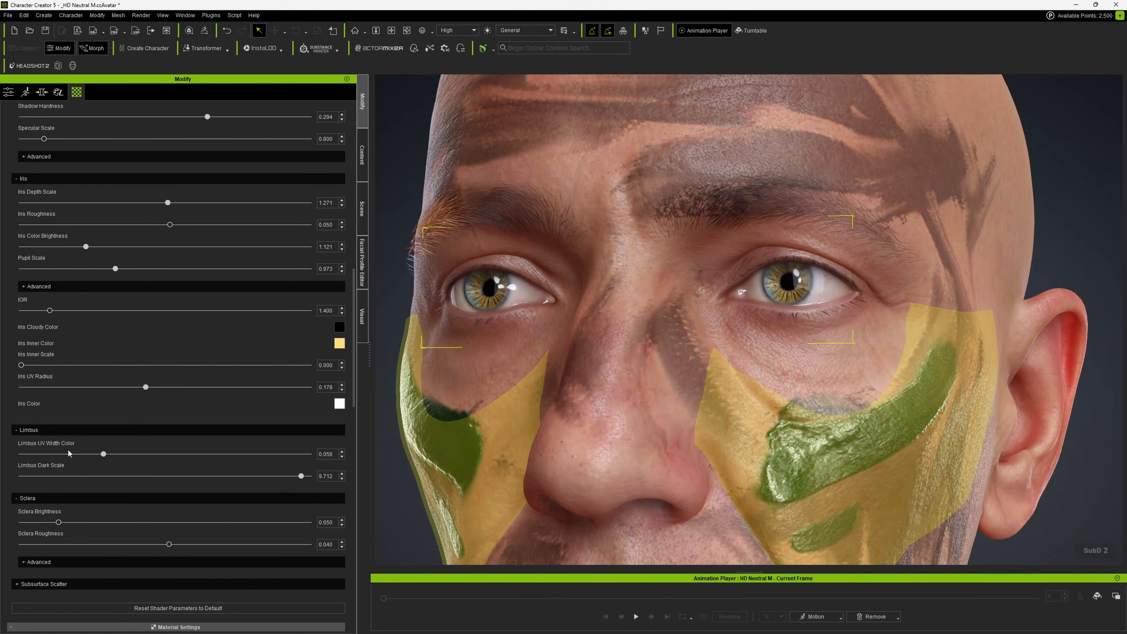
scroll(91, 382, "down", 1)
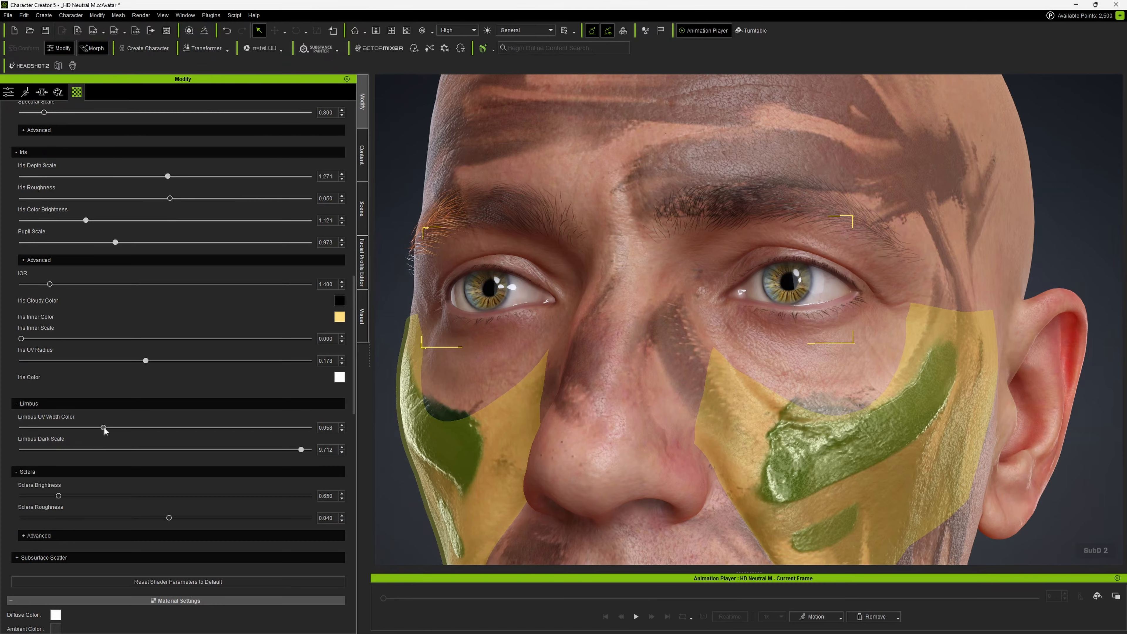
left_click_drag(103, 428, 116, 433)
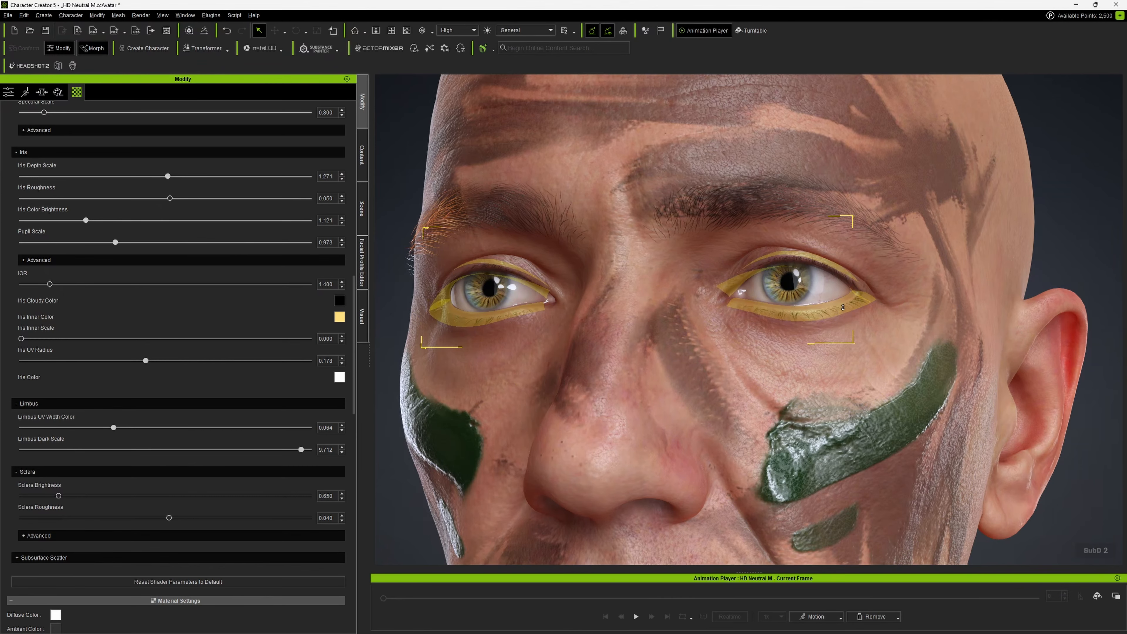
scroll(843, 307, "up", 5)
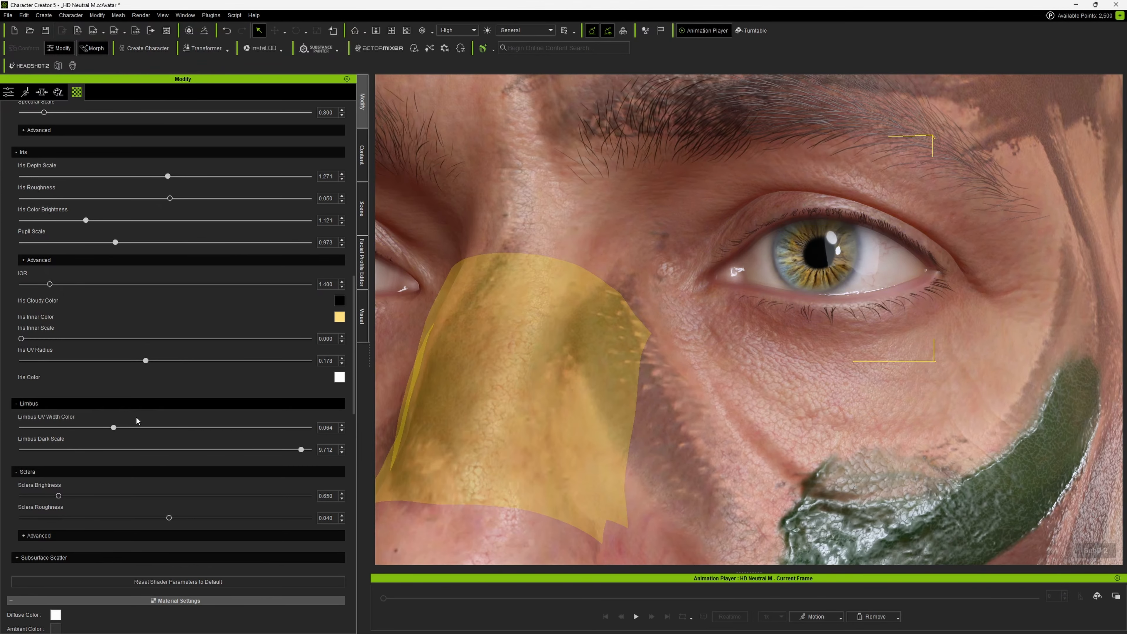
left_click_drag(114, 428, 110, 430)
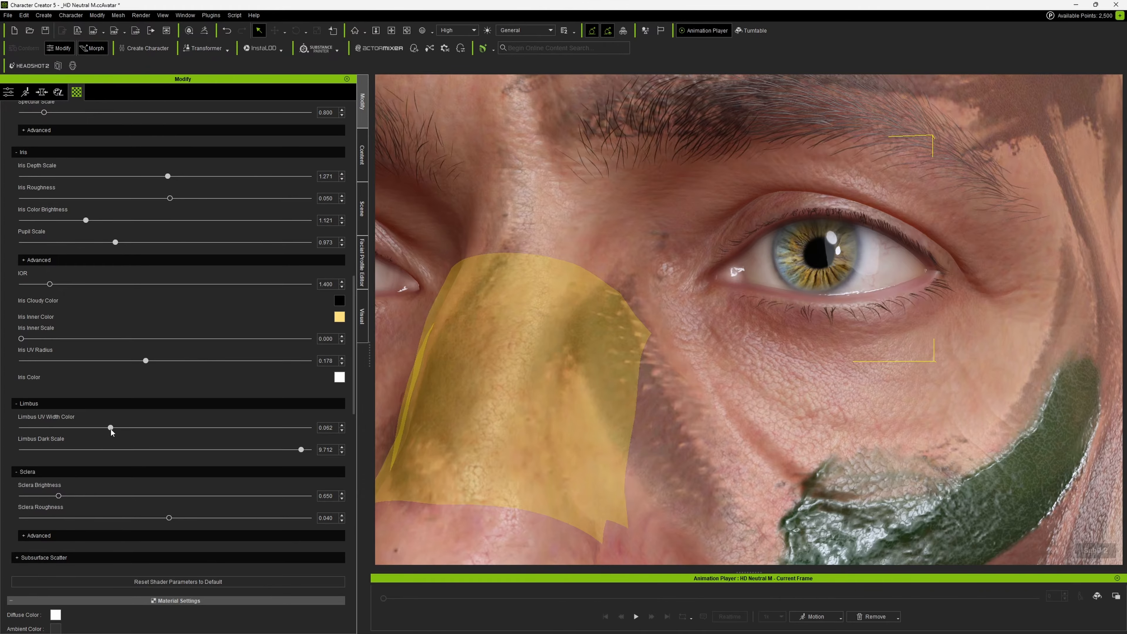
scroll(734, 308, "down", 5)
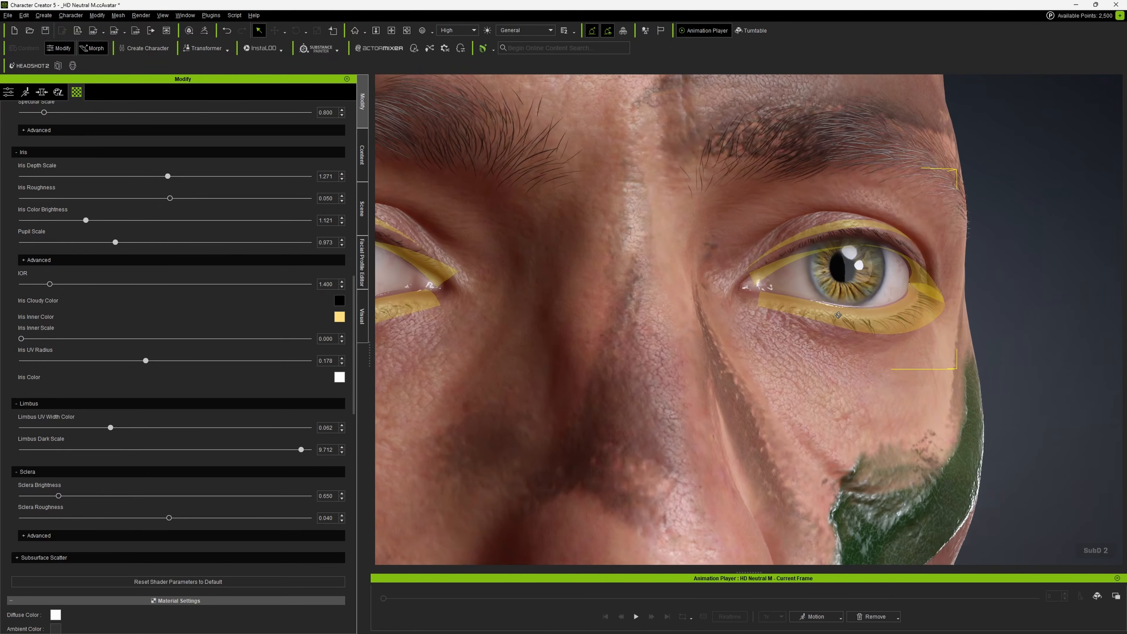
- Expand the sclera's Advanced settings and try a lower Sclera Normal UV Scale before restoring it to 2.000
scroll(69, 435, "down", 3)
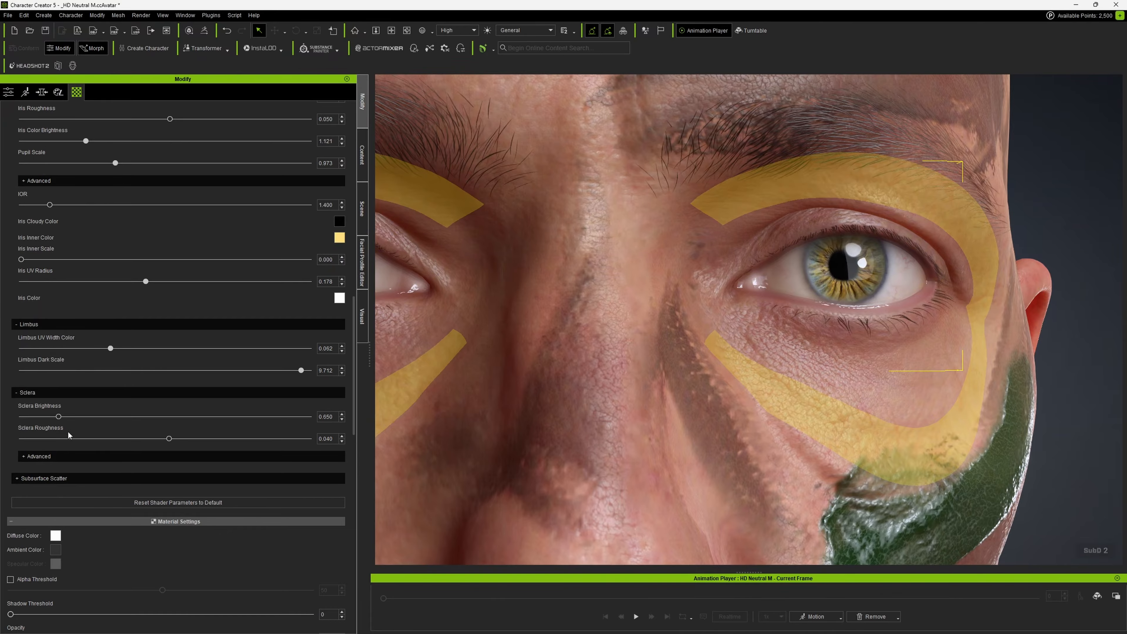
left_click(42, 456)
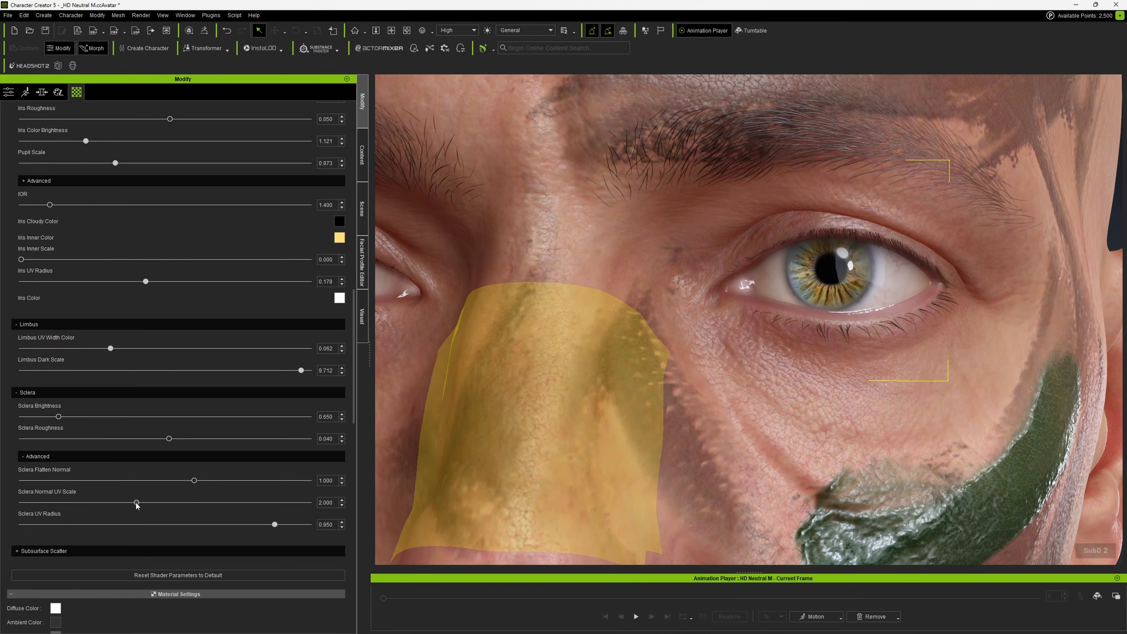
left_click_drag(136, 502, 62, 508)
left_click_drag(61, 496, 59, 495)
- Set the Sclera UV Radius to 0.778, judging the iris size against the whole face
left_click_drag(276, 526, 165, 524)
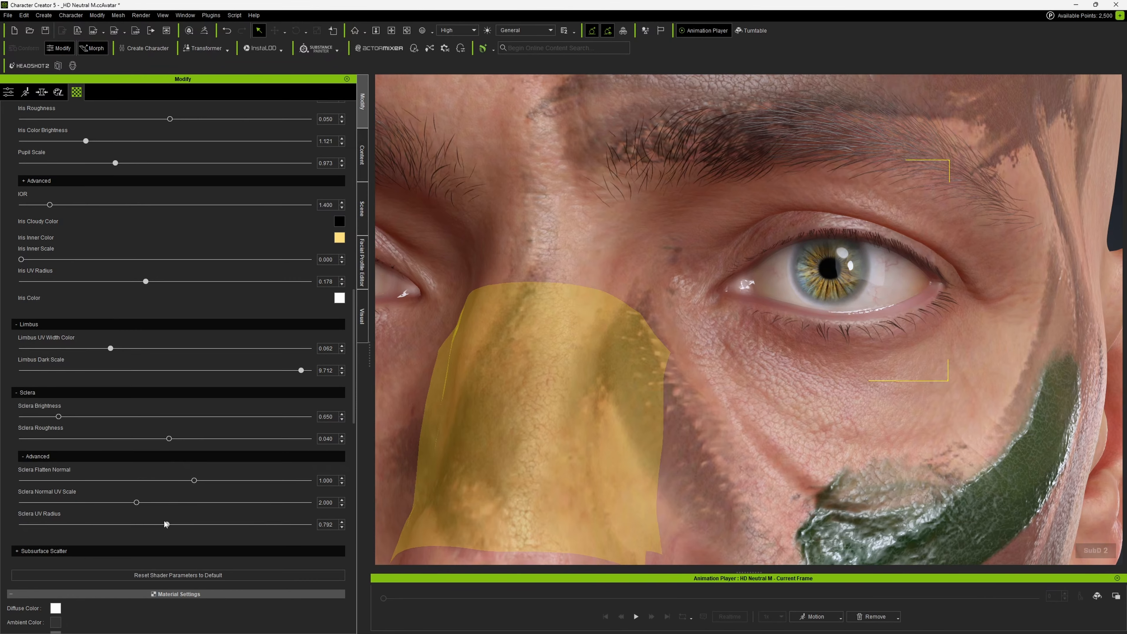
scroll(644, 386, "down", 5)
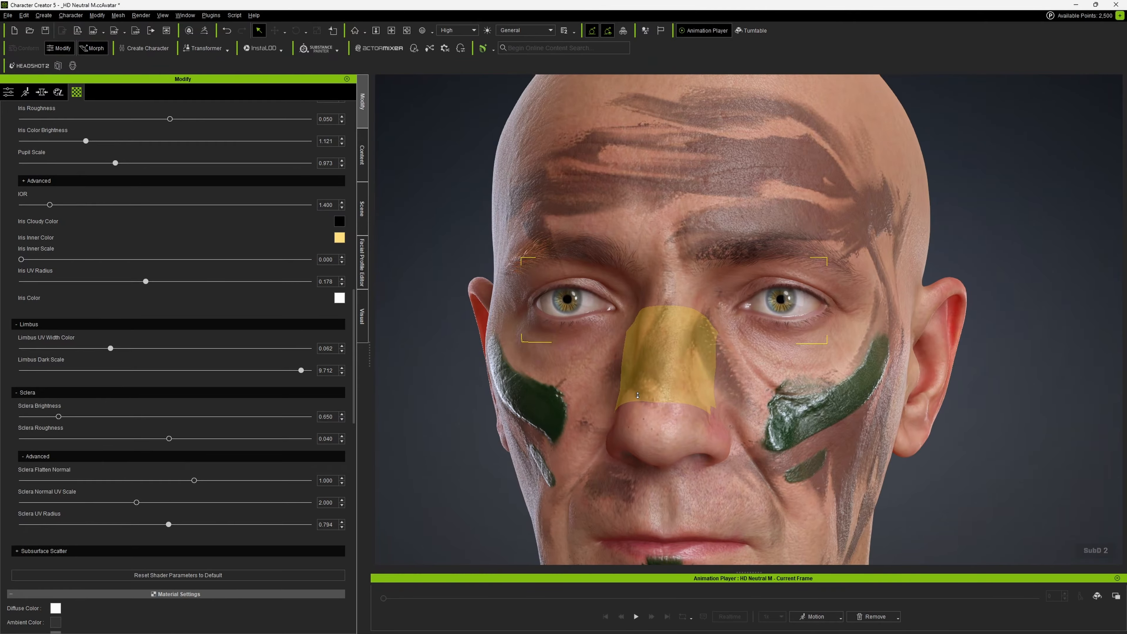
left_click_drag(164, 526, 157, 525)
right_click_drag(444, 378, 560, 348)
scroll(560, 349, "up", 5)
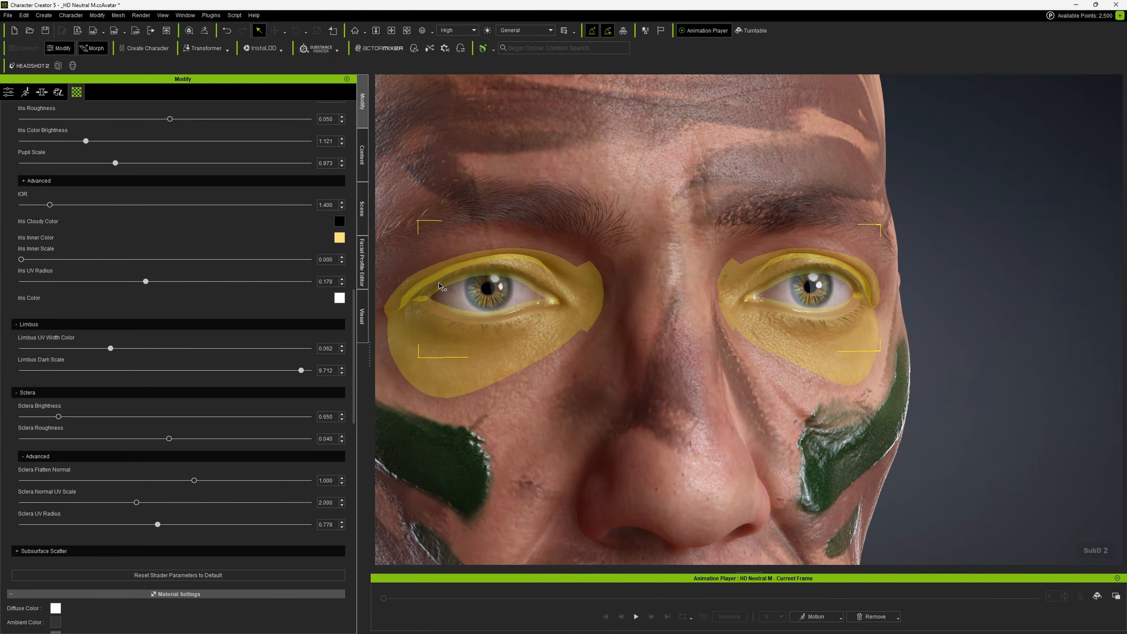
- Raise the eye's Shadow Radius to 1.000 and inspect the eye up close
scroll(120, 371, "up", 1)
scroll(76, 363, "up", 3)
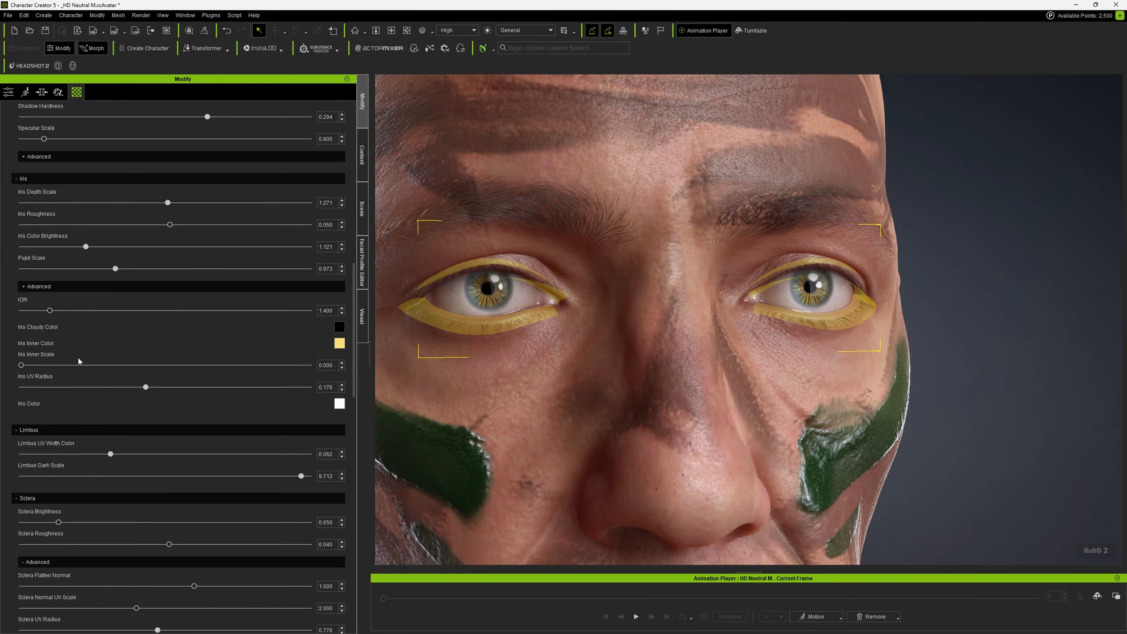
scroll(113, 248, "up", 4)
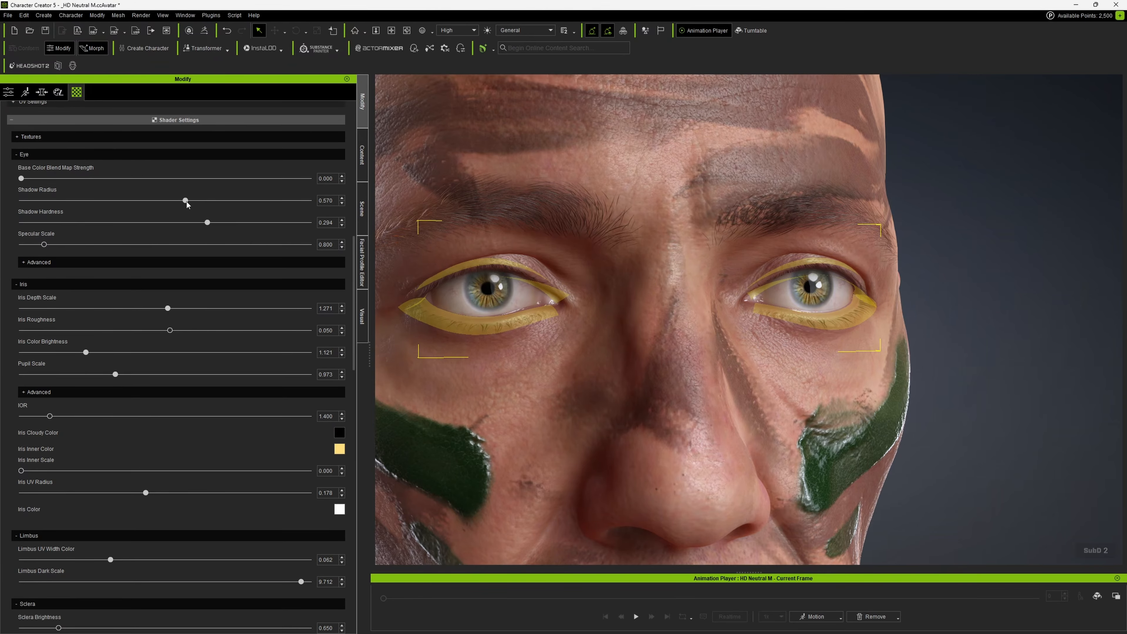
left_click_drag(185, 201, 215, 200)
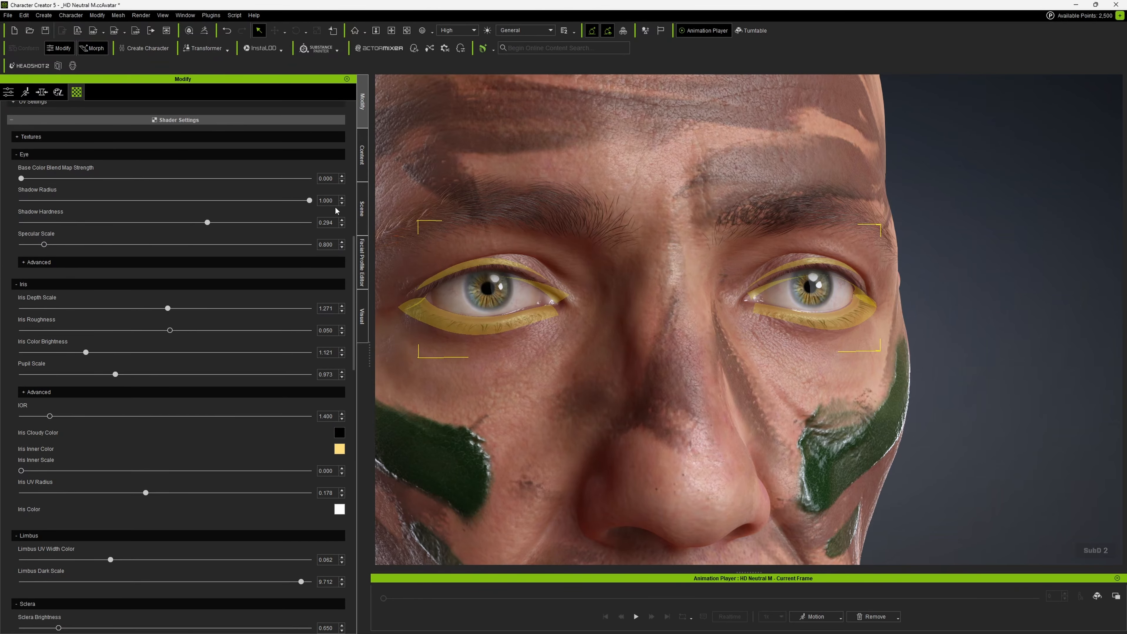
mouse_move(309, 200)
left_mouse_down()
mouse_move(275, 200)
mouse_move(292, 209)
left_mouse_up()
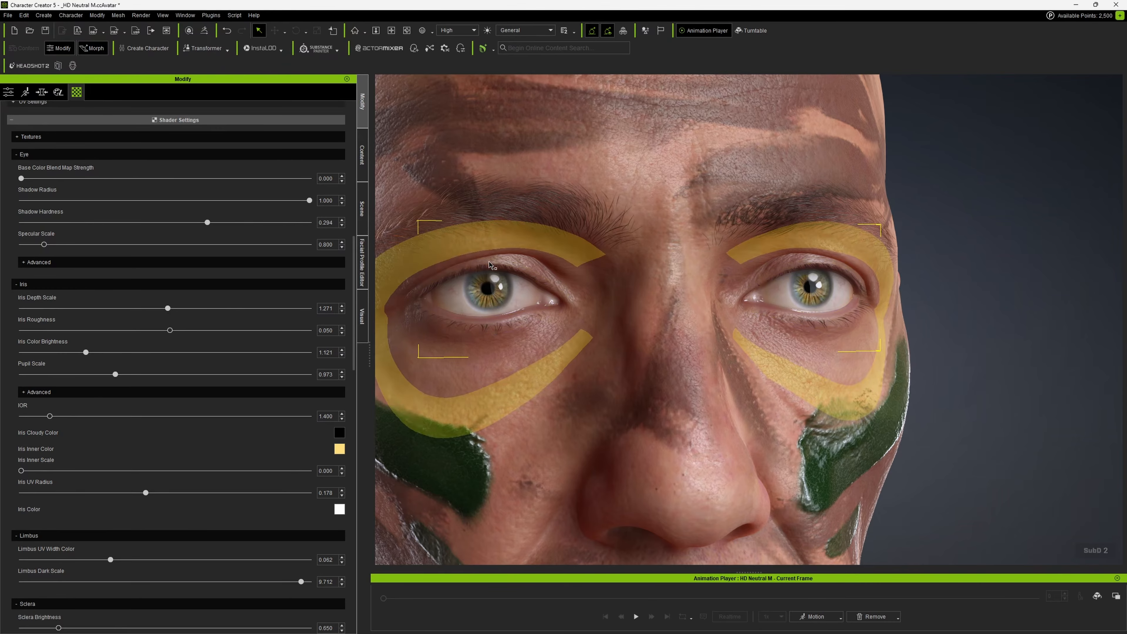
scroll(701, 281, "down", 5)
scroll(828, 288, "up", 8)
scroll(827, 288, "up", 3)
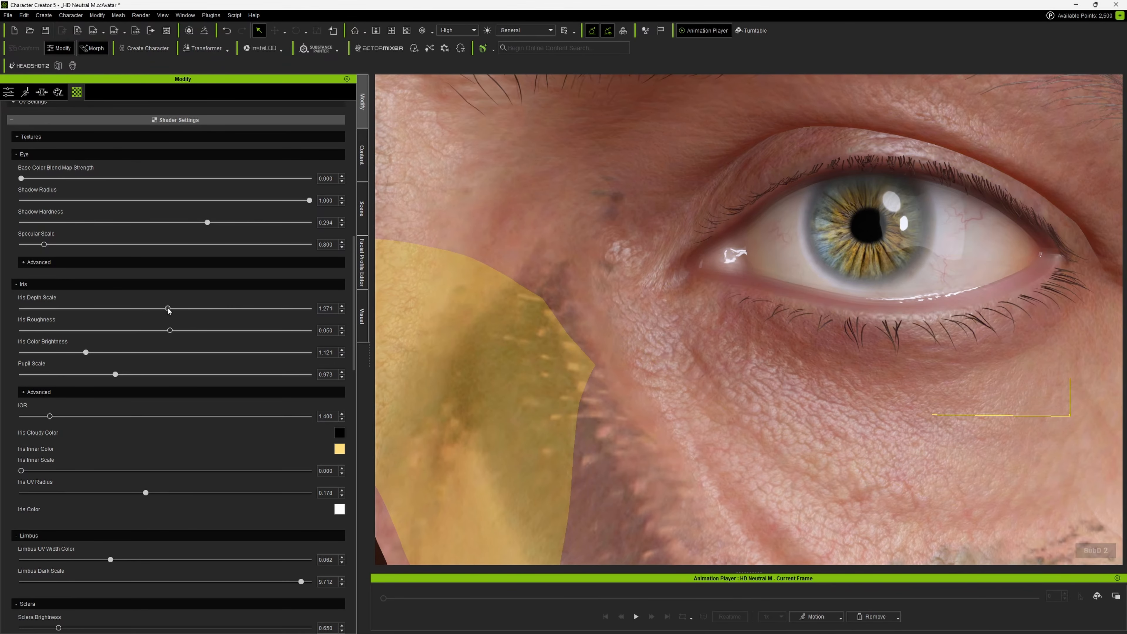
- Set the Limbus Dark Scale to 10.000 and the Limbus UV Width Color to 0.055, checking both eyes from several angles
scroll(147, 334, "down", 3)
mouse_move(301, 476)
left_mouse_down()
mouse_move(245, 476)
mouse_move(309, 471)
left_mouse_up()
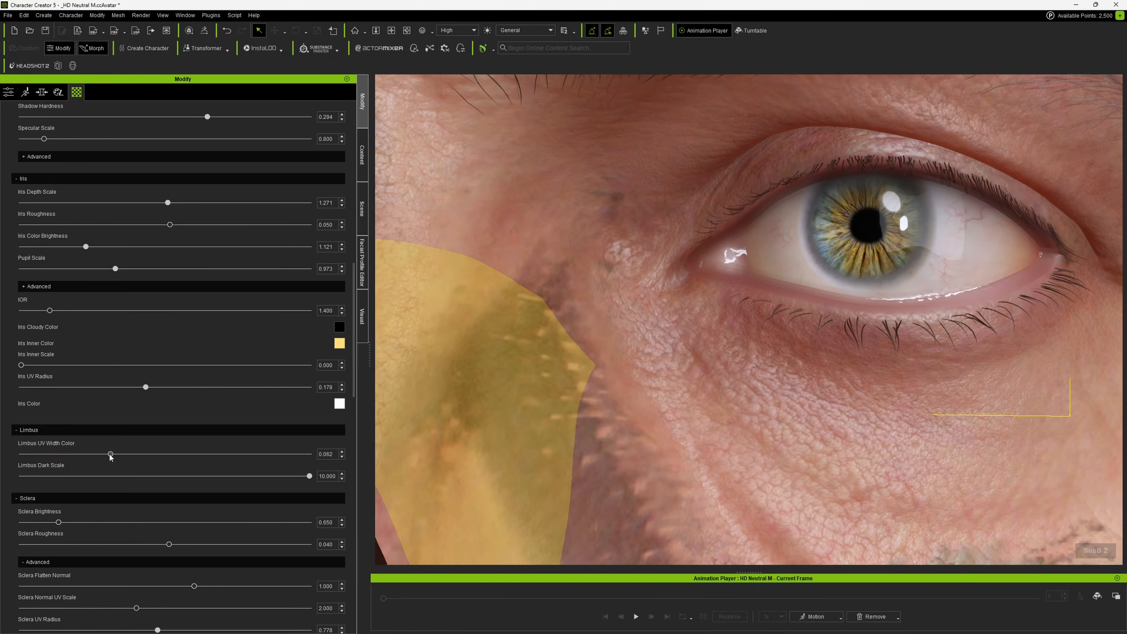
mouse_move(110, 455)
left_mouse_down()
mouse_move(120, 455)
mouse_move(101, 455)
left_mouse_up()
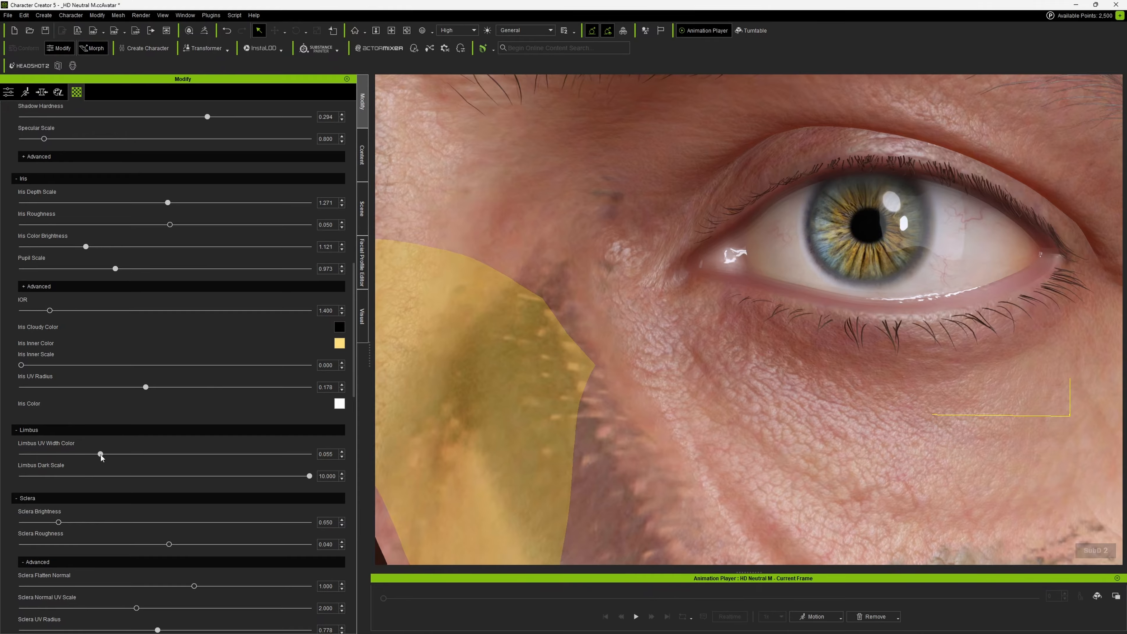
scroll(730, 252, "down", 3)
right_click_drag(729, 251, 671, 364)
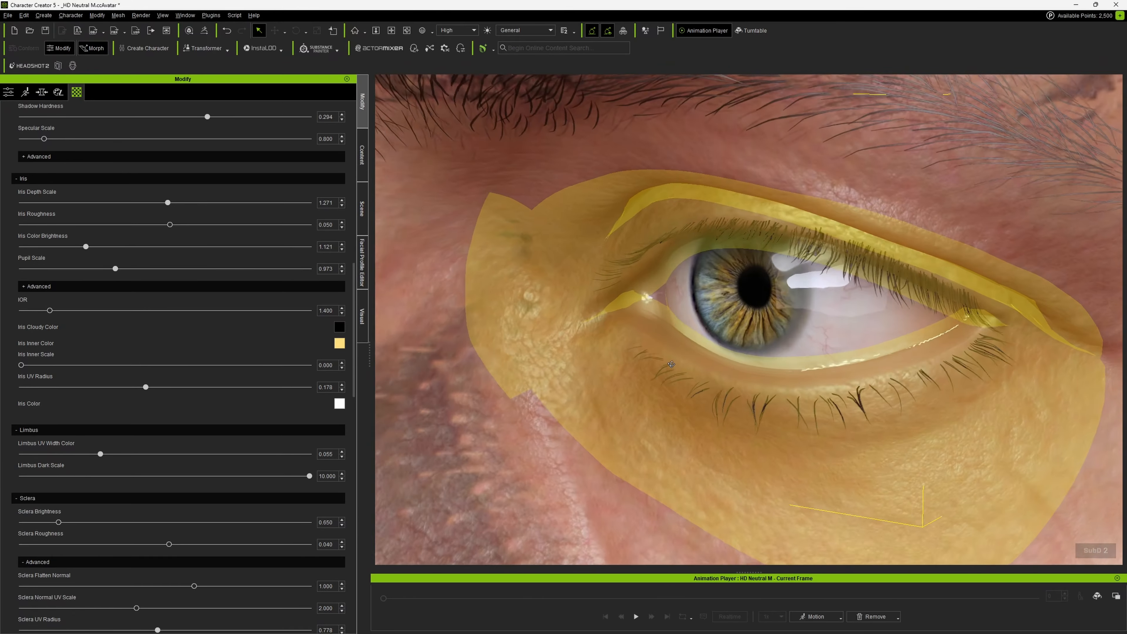
scroll(671, 364, "down", 10)
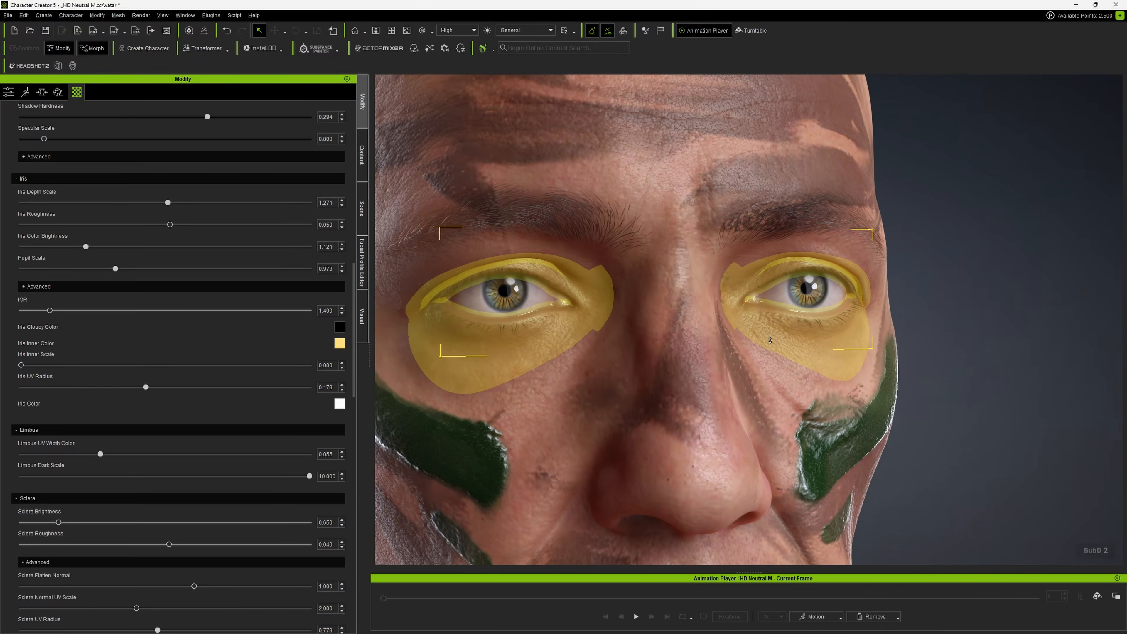
right_click_drag(635, 315, 577, 317)
left_click(577, 316)
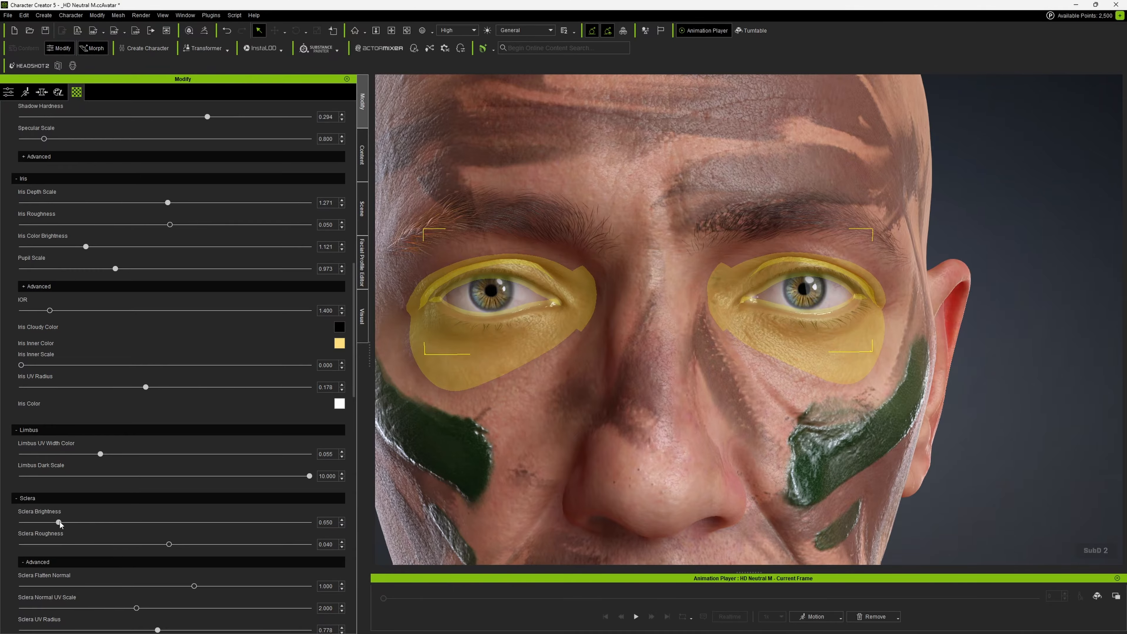
- Set the Sclera Brightness to 0.650, check both eyes from a three-quarter view and deselect the eyes
mouse_move(61, 524)
left_mouse_down()
mouse_move(71, 523)
mouse_move(59, 525)
left_mouse_up()
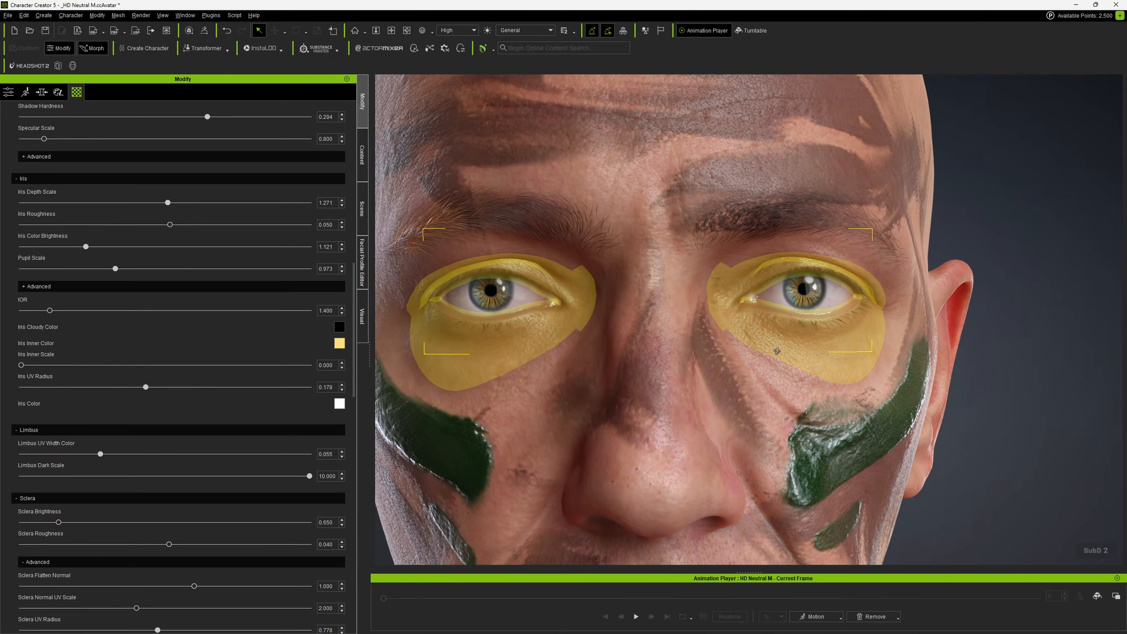
mouse_move(843, 333)
right_mouse_down()
mouse_move(998, 335)
mouse_move(685, 344)
mouse_move(754, 337)
mouse_move(712, 305)
mouse_move(700, 362)
mouse_move(630, 357)
mouse_move(538, 318)
right_mouse_up()
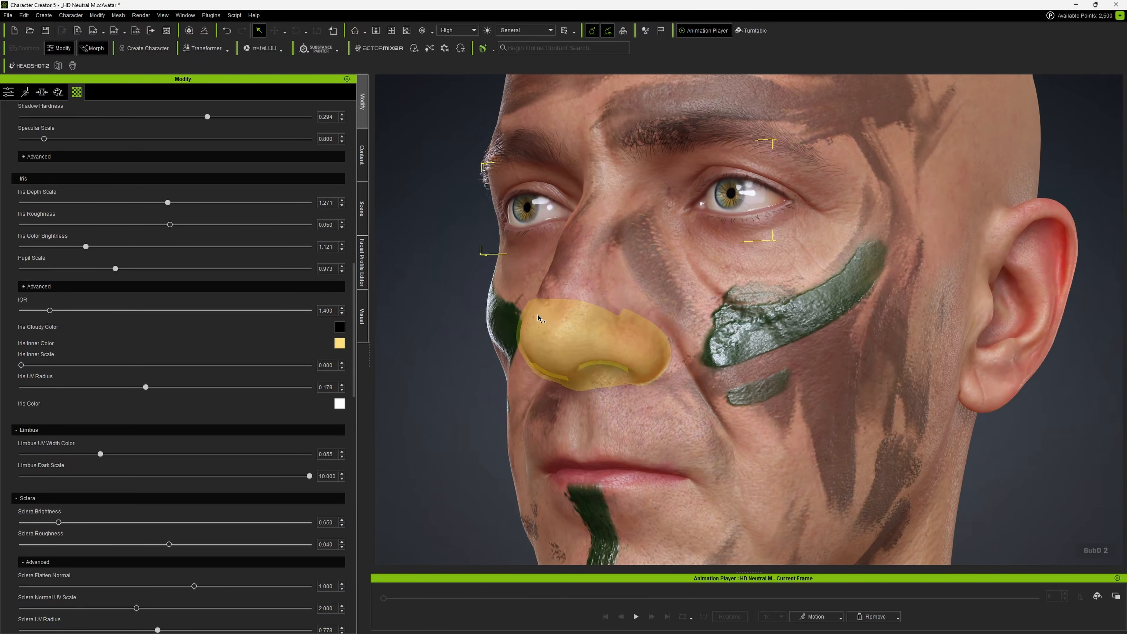
left_click(470, 317)
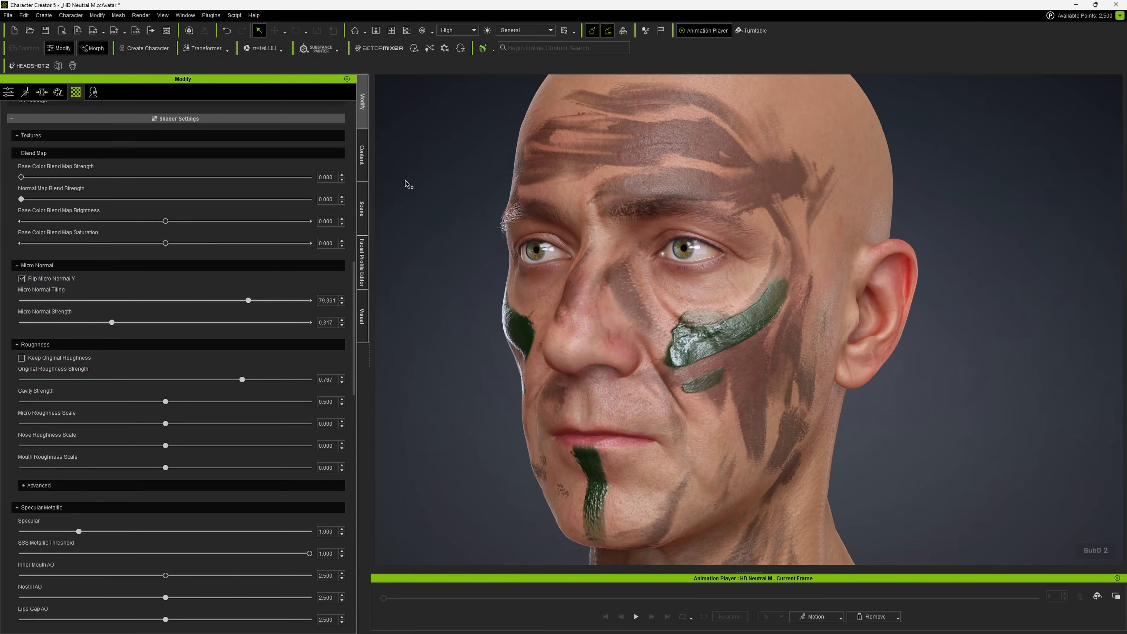
- Pose the face in Edit Facial with symmetrical muscle editing, turning the eyes upward and pulling the mouth into a broad smile
left_click(362, 155)
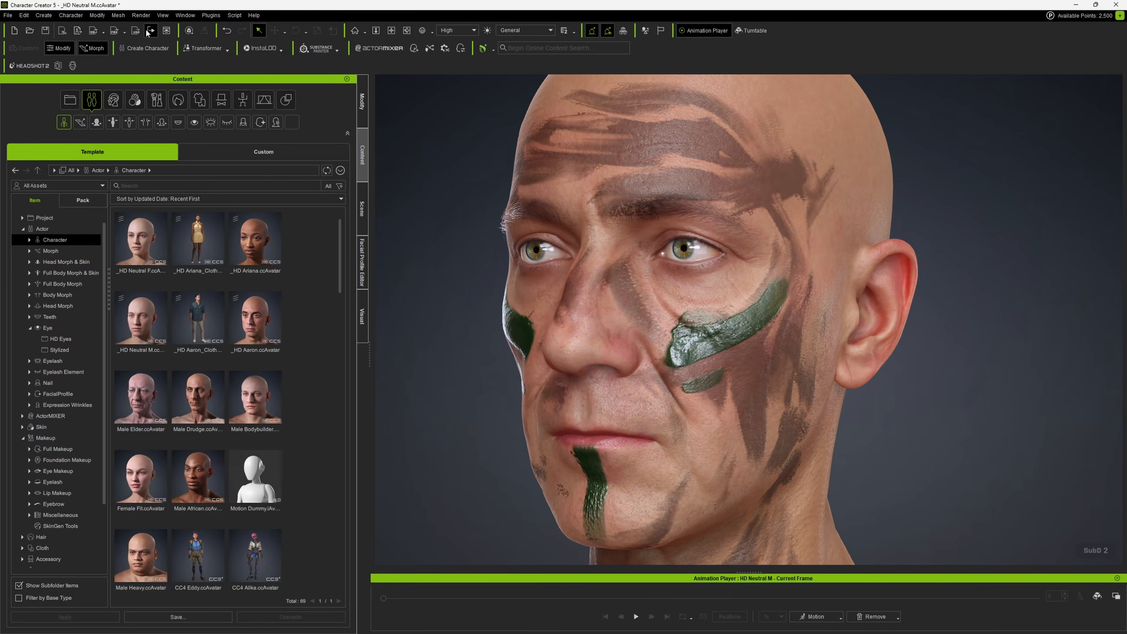
left_click(96, 15)
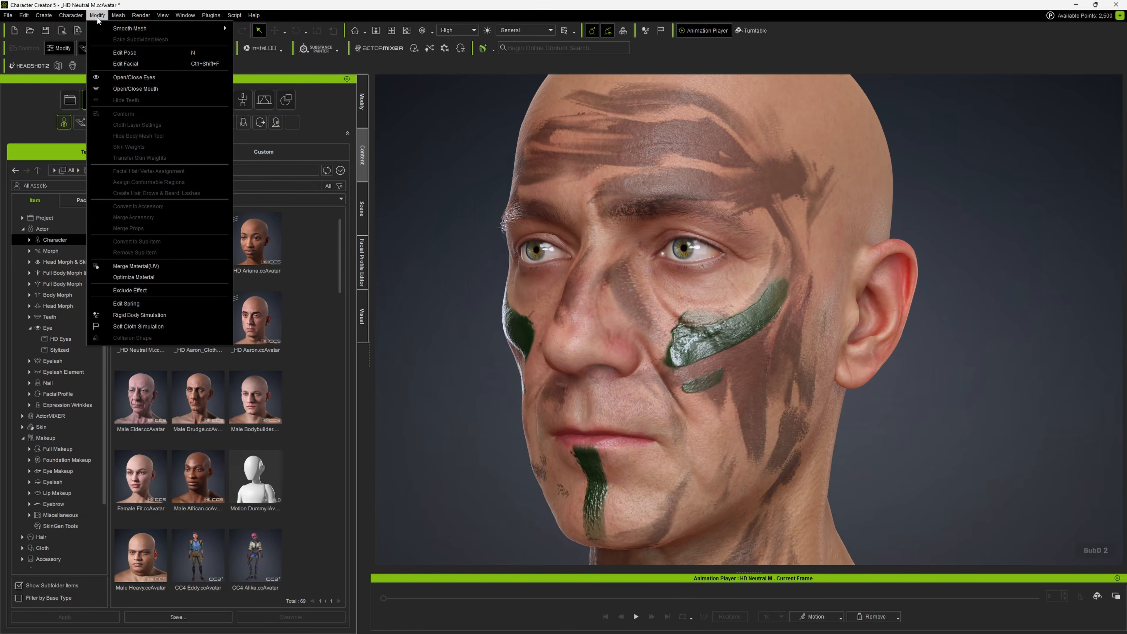
left_click(197, 62)
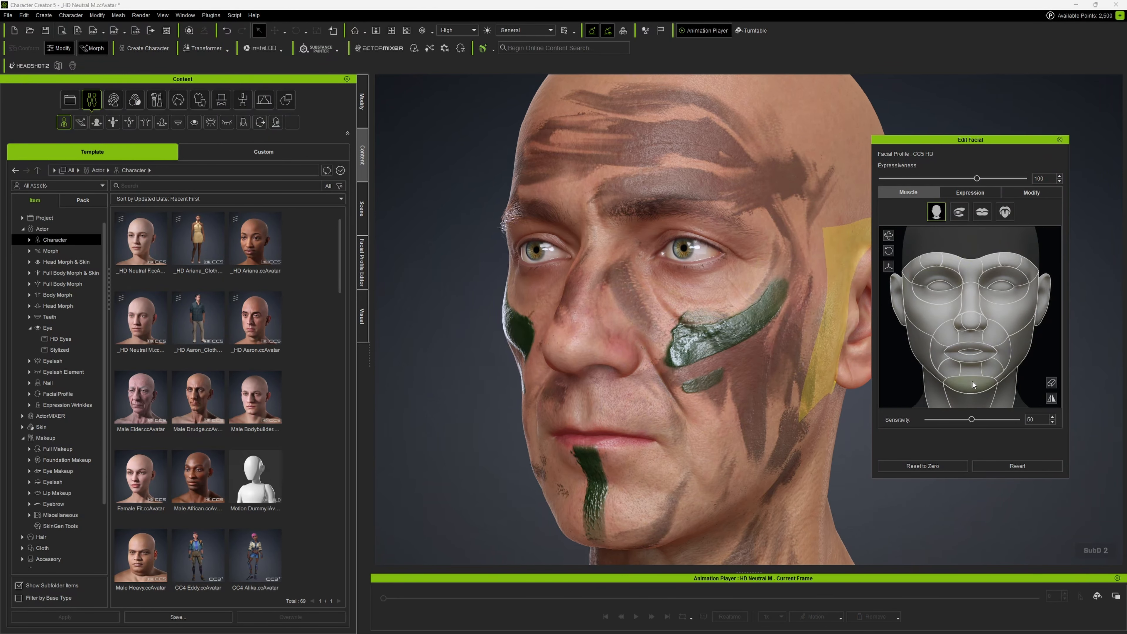
left_click(1052, 397)
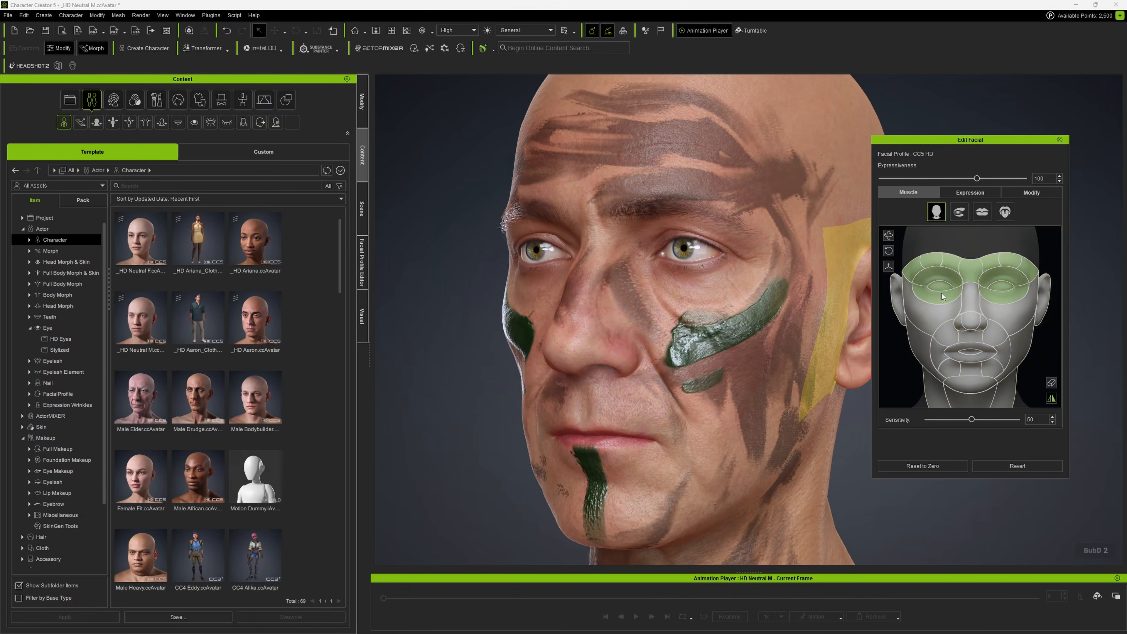
mouse_move(946, 297)
left_mouse_down()
mouse_move(968, 294)
mouse_move(962, 269)
mouse_move(931, 246)
mouse_move(911, 243)
mouse_move(903, 306)
mouse_move(877, 273)
left_mouse_up()
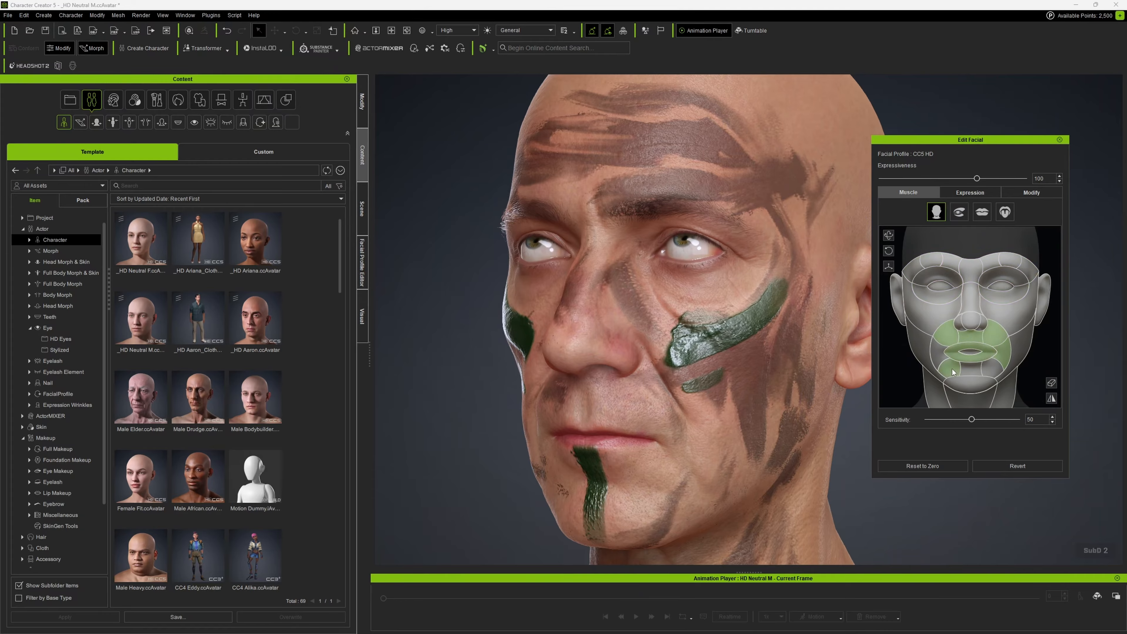
mouse_move(1001, 351)
left_mouse_down()
mouse_move(1039, 323)
mouse_move(1031, 331)
left_mouse_up()
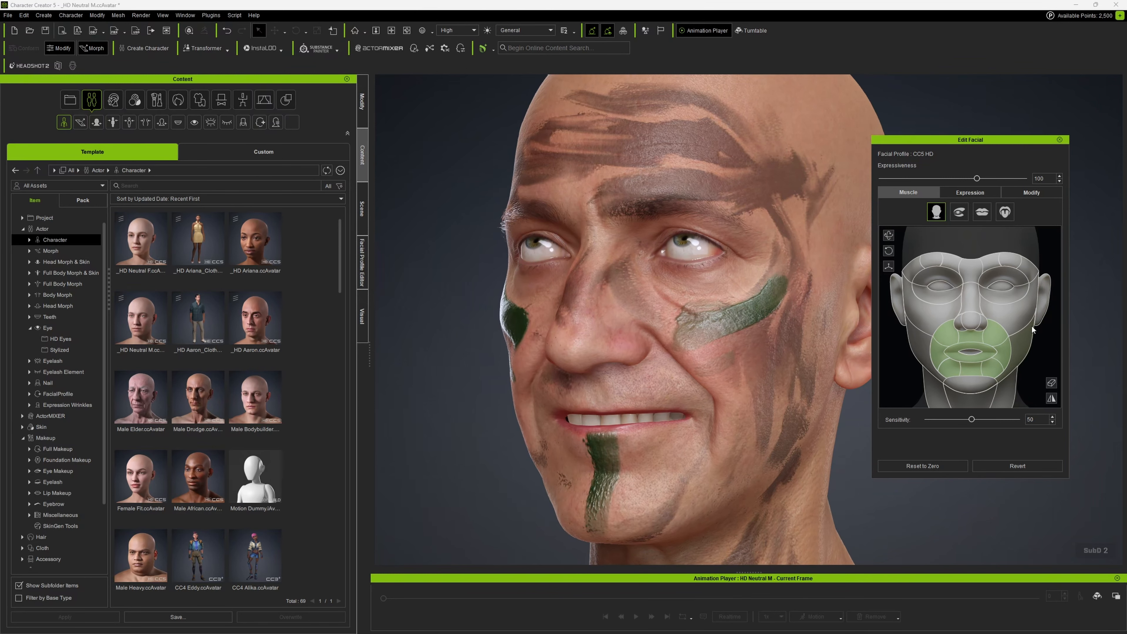
- Reset the facial expression to zero and close the Edit Facial window
left_click(1051, 384)
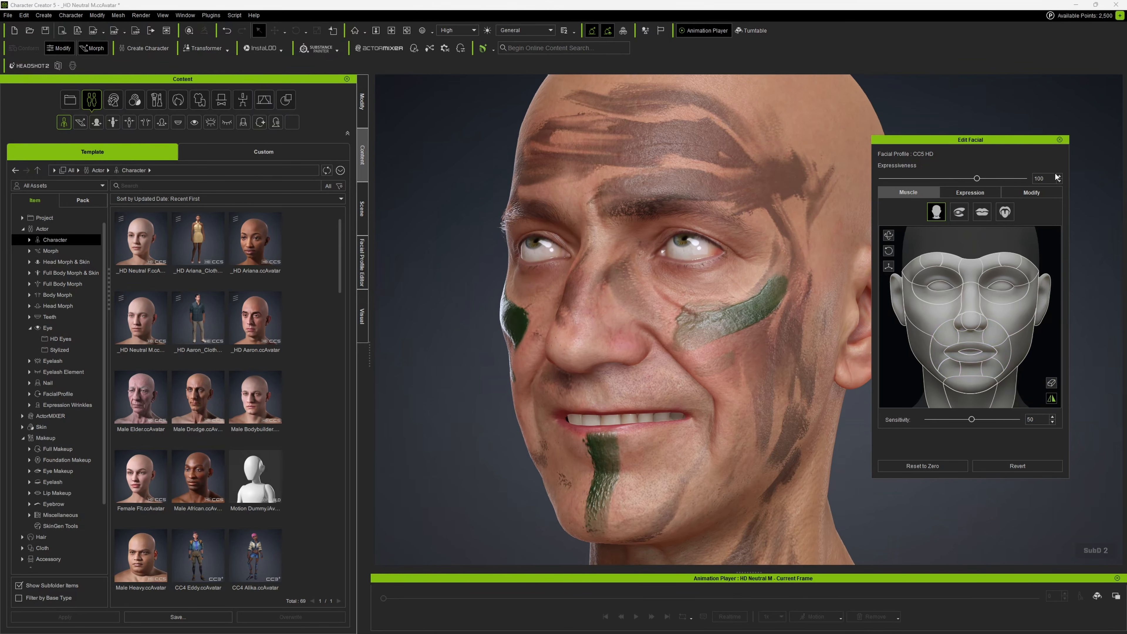
left_click(954, 464)
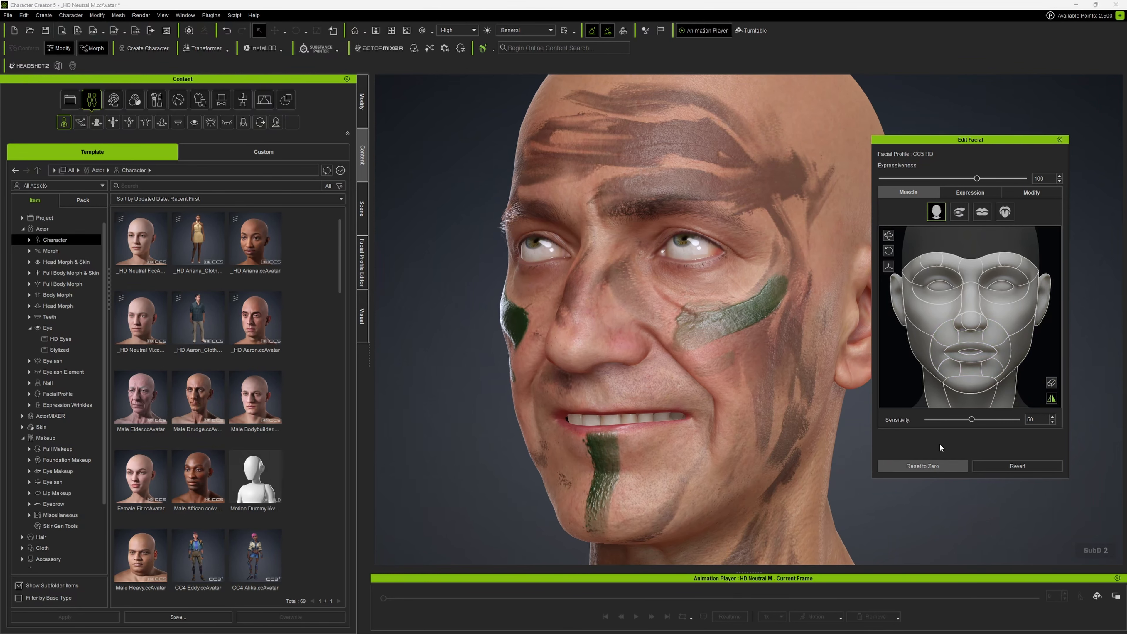
left_click(1059, 139)
- Examine the character's expression wrinkle settings, including the regional influence map and the Diffuse, Normal and Roughness textures of the three wrinkle sets
left_click(360, 111)
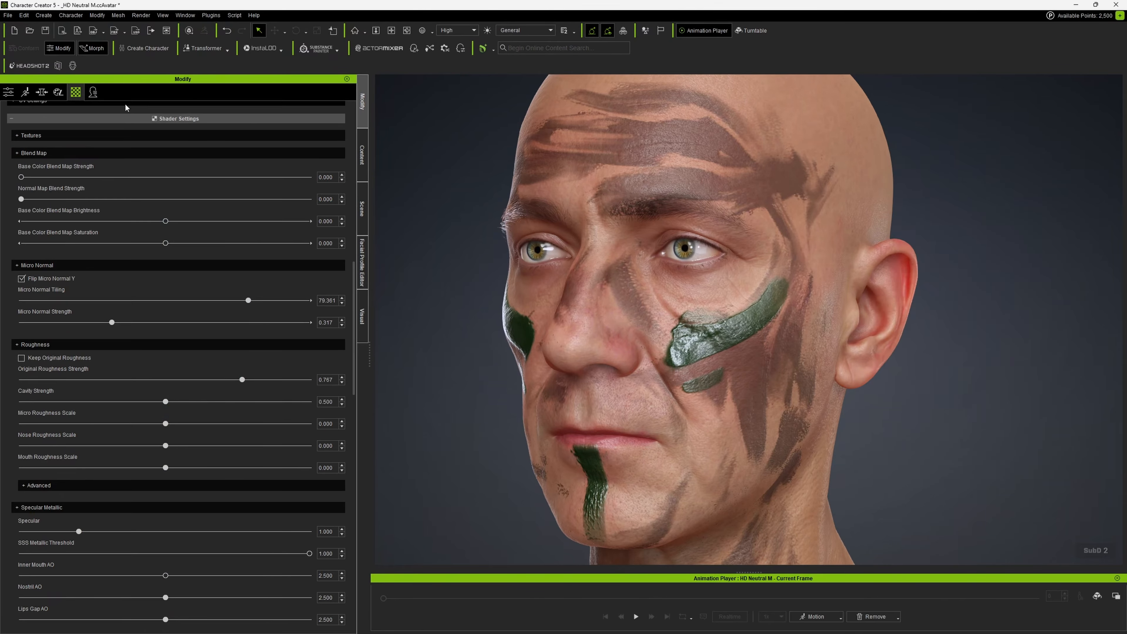
left_click(93, 92)
scroll(217, 352, "down", 4)
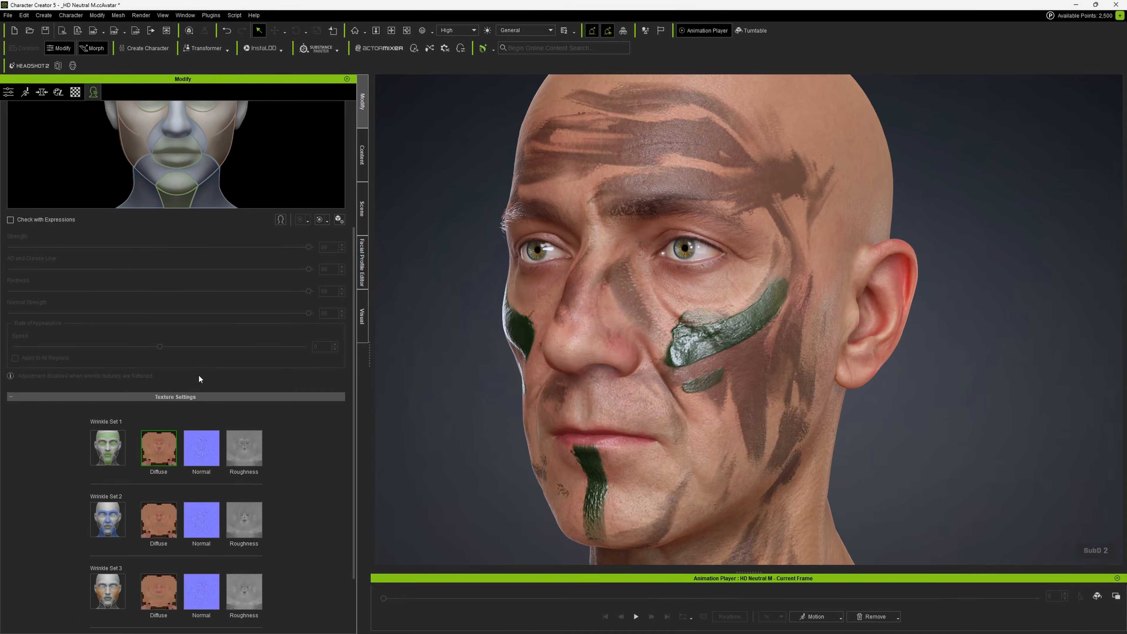
scroll(137, 466, "up", 2)
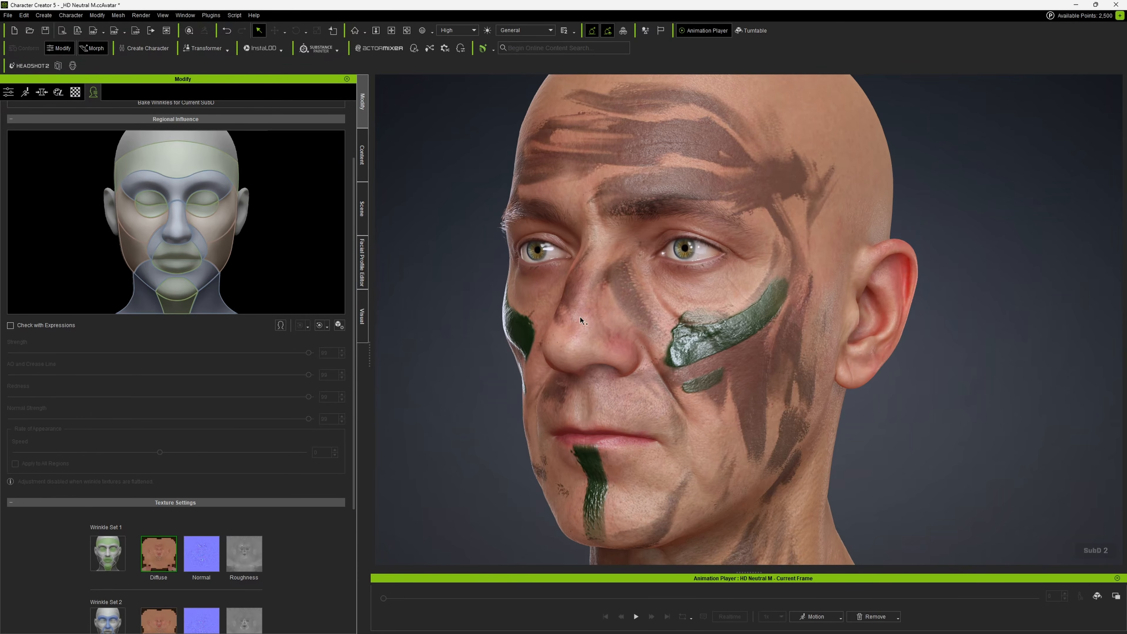
scroll(281, 412, "down", 5)
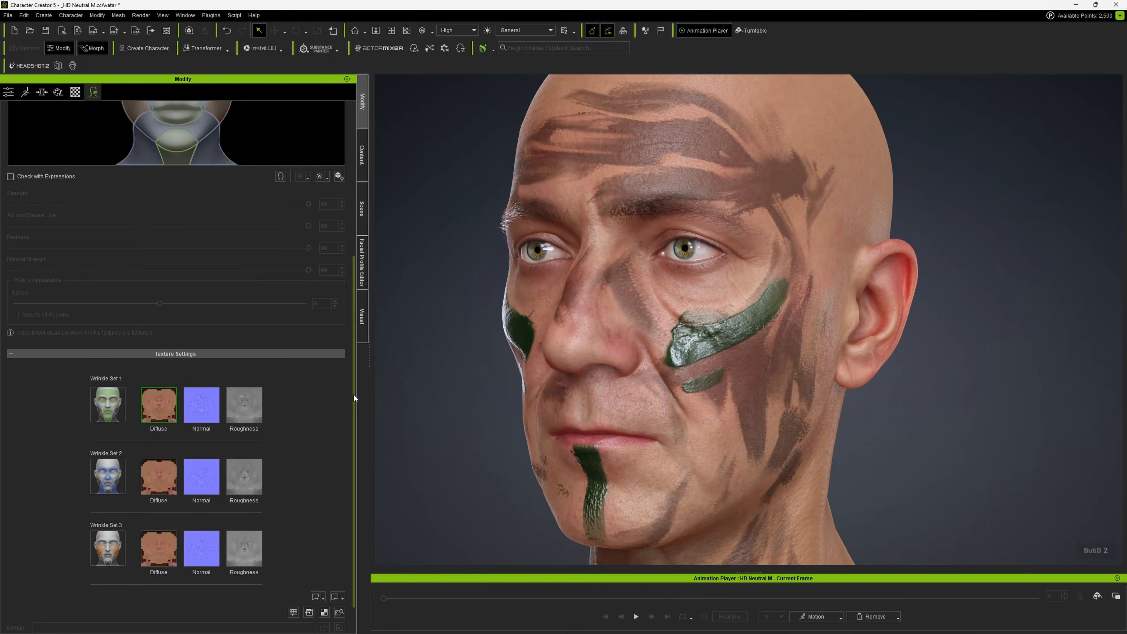
scroll(350, 401, "down", 1)
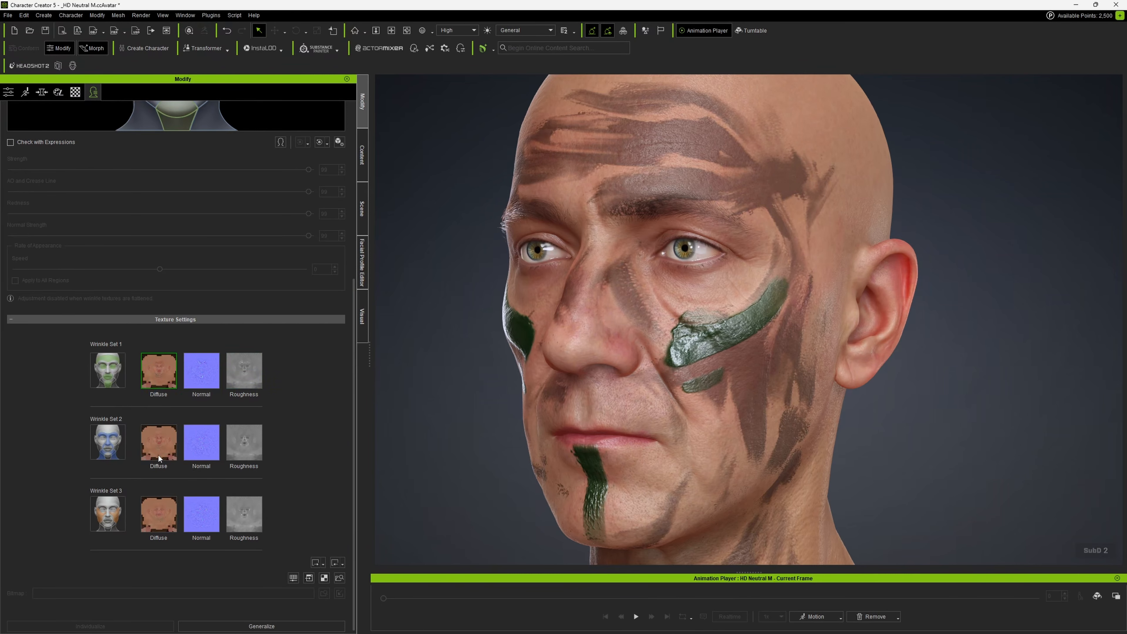
scroll(350, 364, "up", 6)
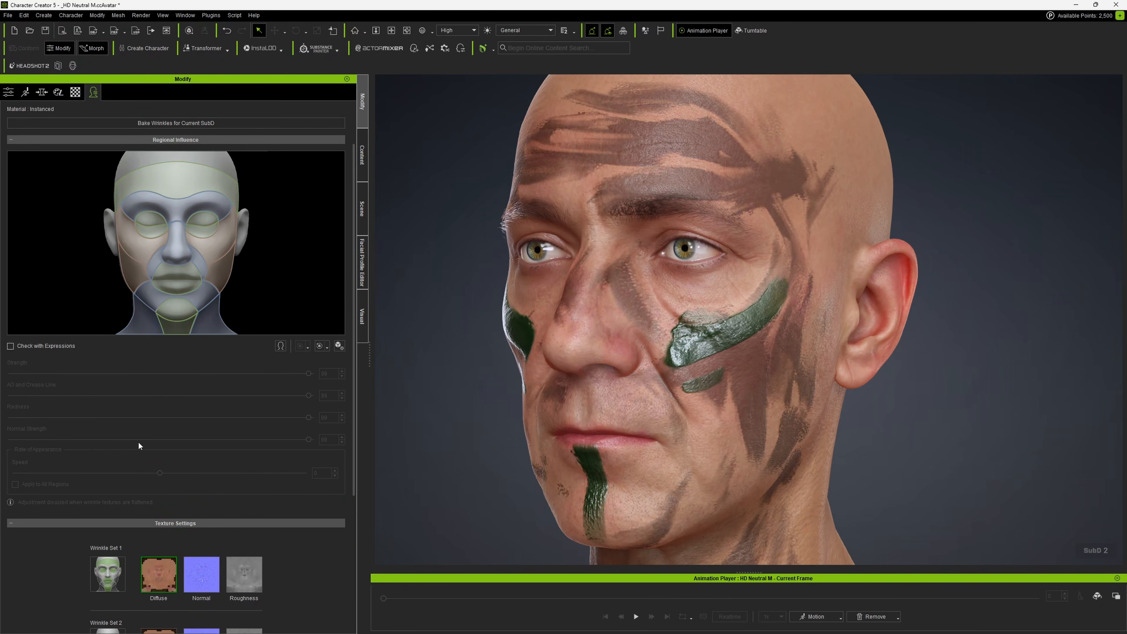
scroll(309, 482, "down", 2)
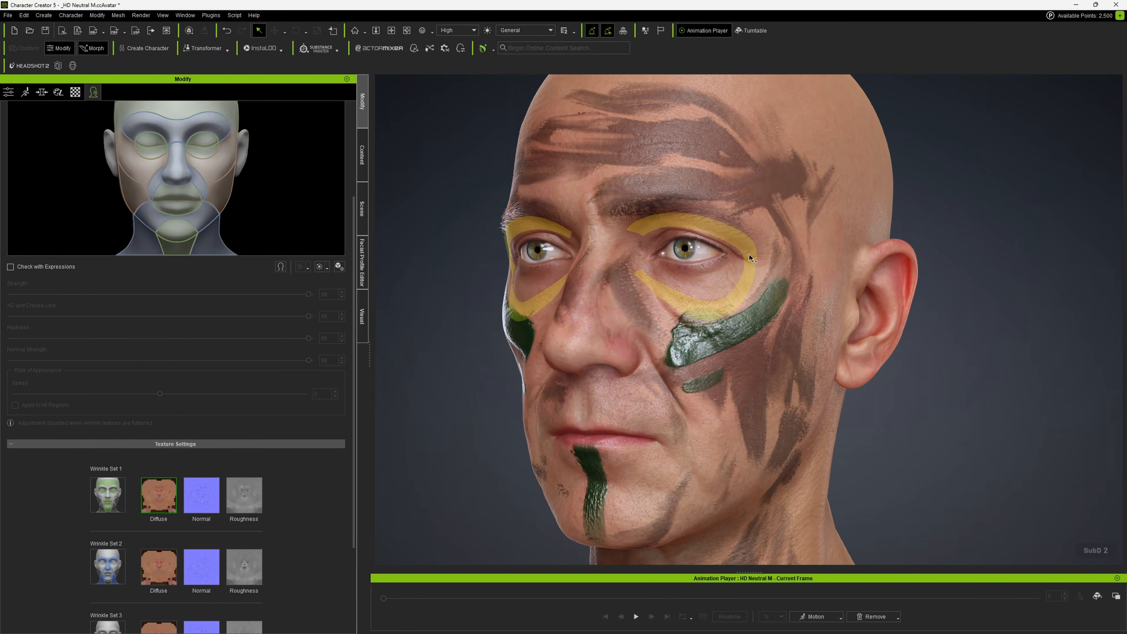
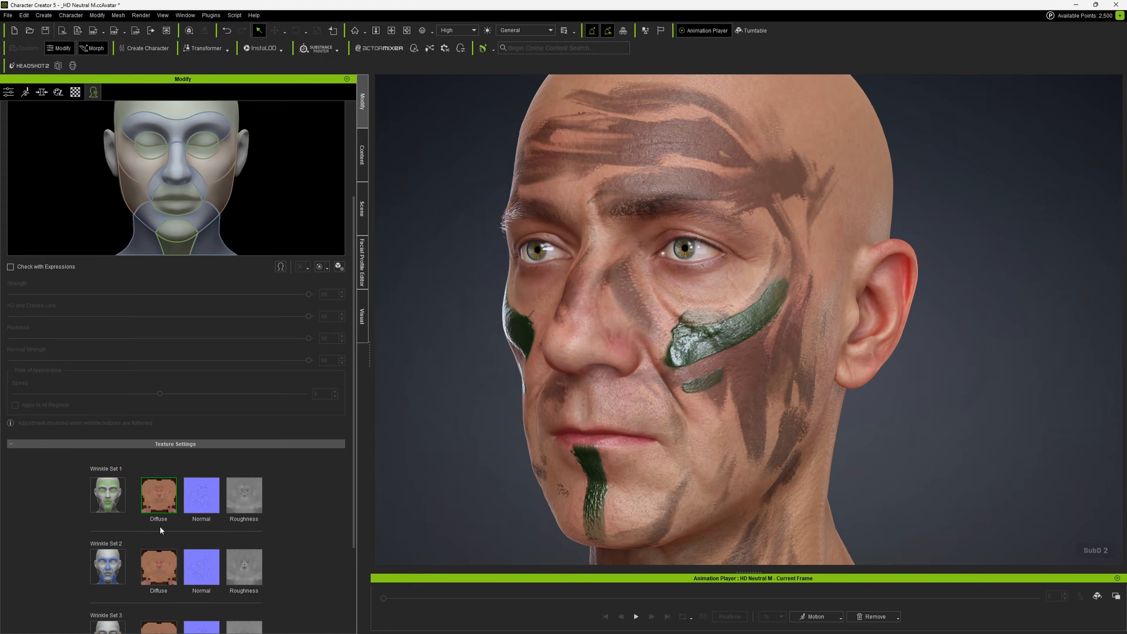
scroll(354, 360, "up", 10)
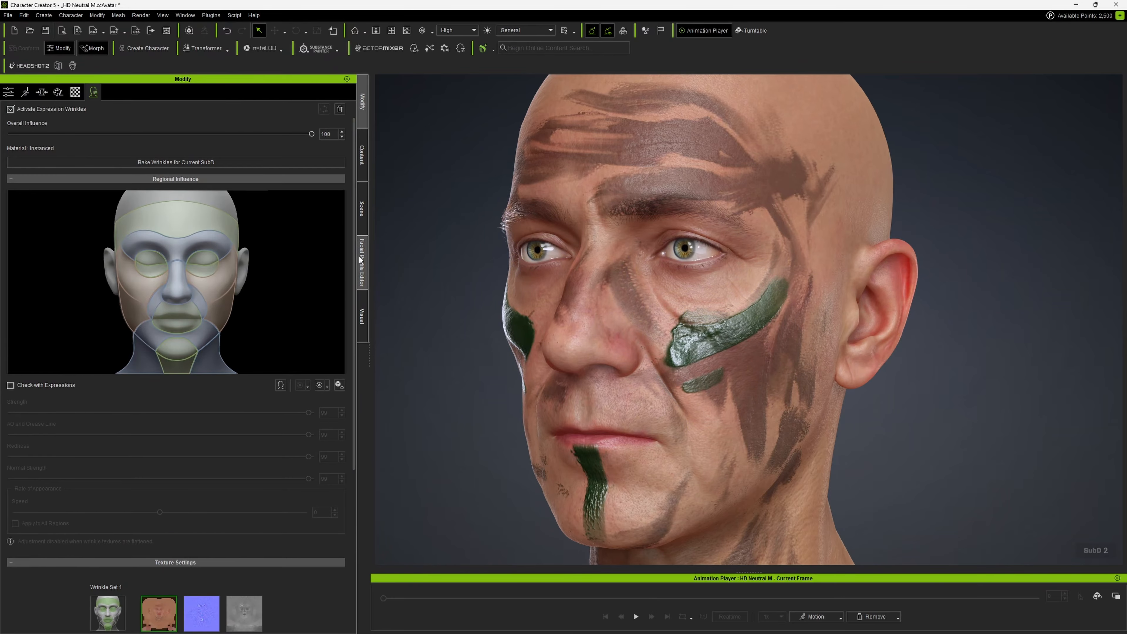
- Apply the 05_Deep_Saggy preset from the Expression Wrinkles library to the character
left_click(361, 158)
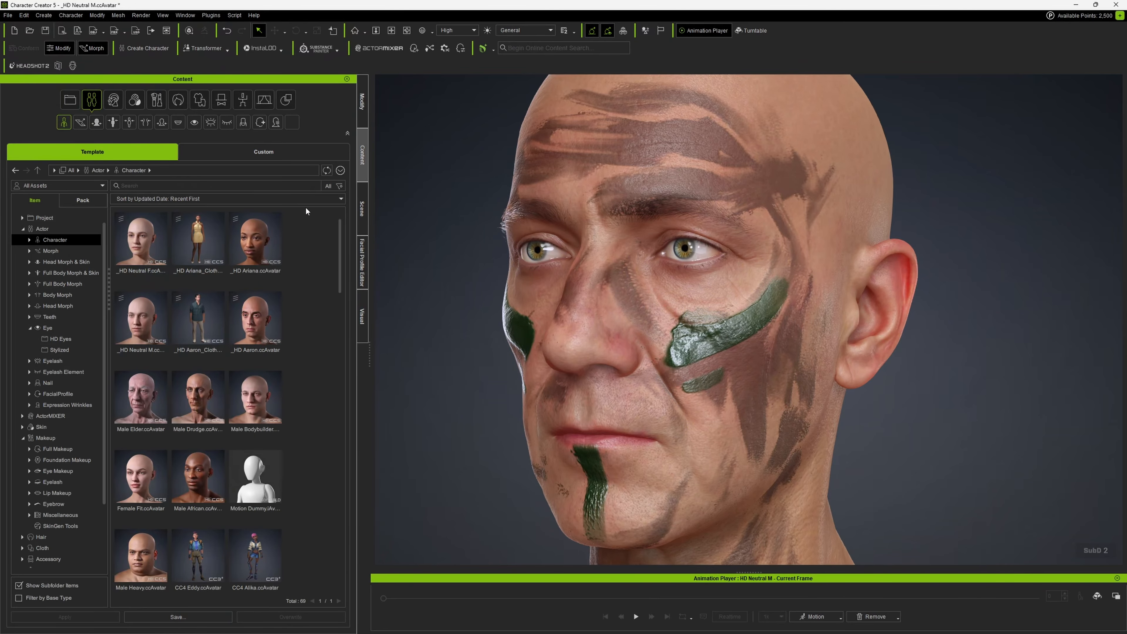
left_click(31, 327)
left_click_drag(102, 285, 103, 278)
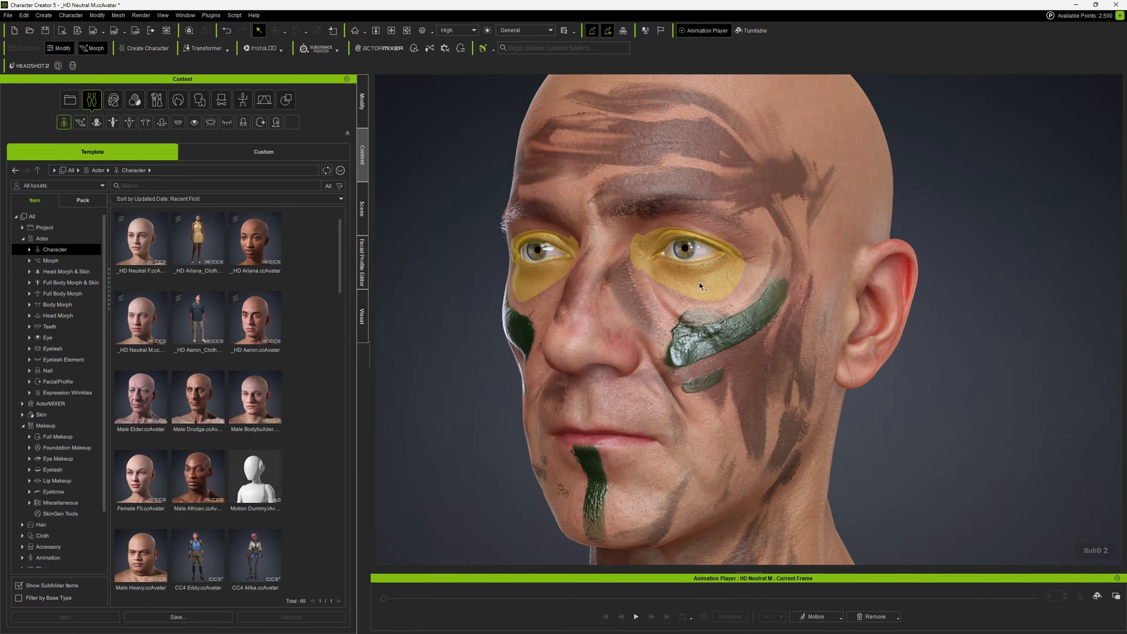
left_click(57, 393)
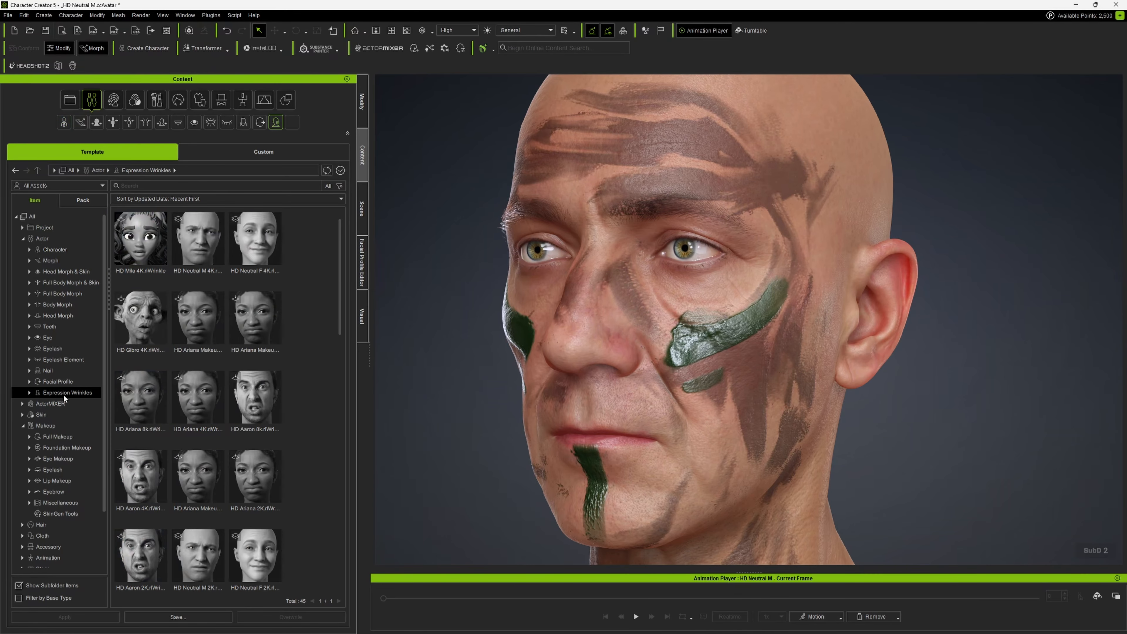
left_click_drag(339, 258, 324, 364)
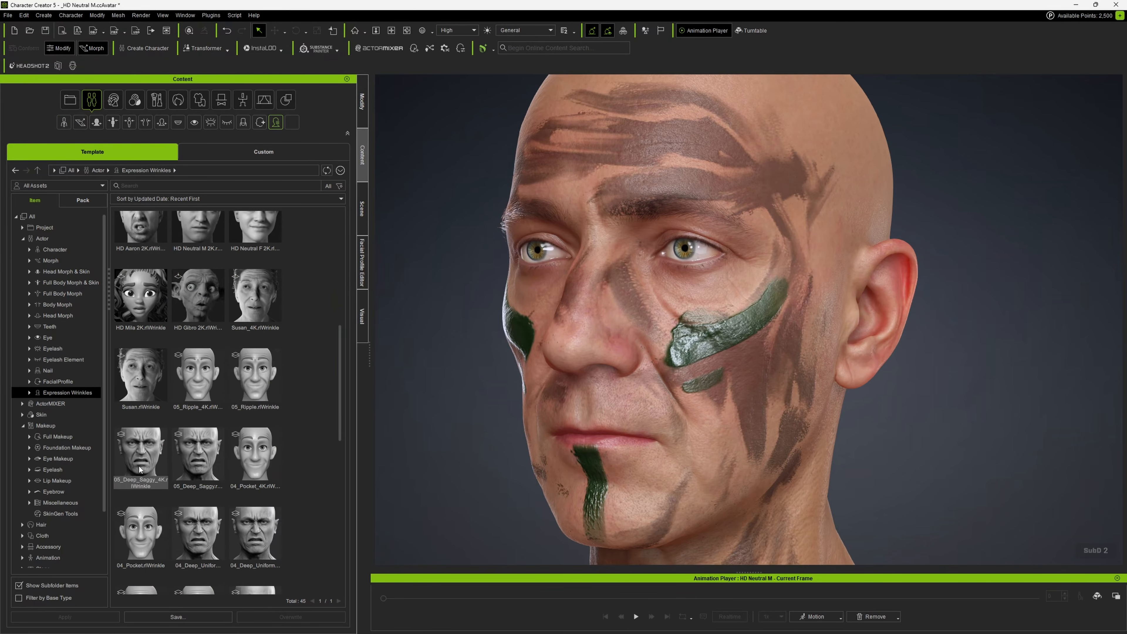
right_click_drag(590, 350, 554, 310)
scroll(284, 439, "down", 1)
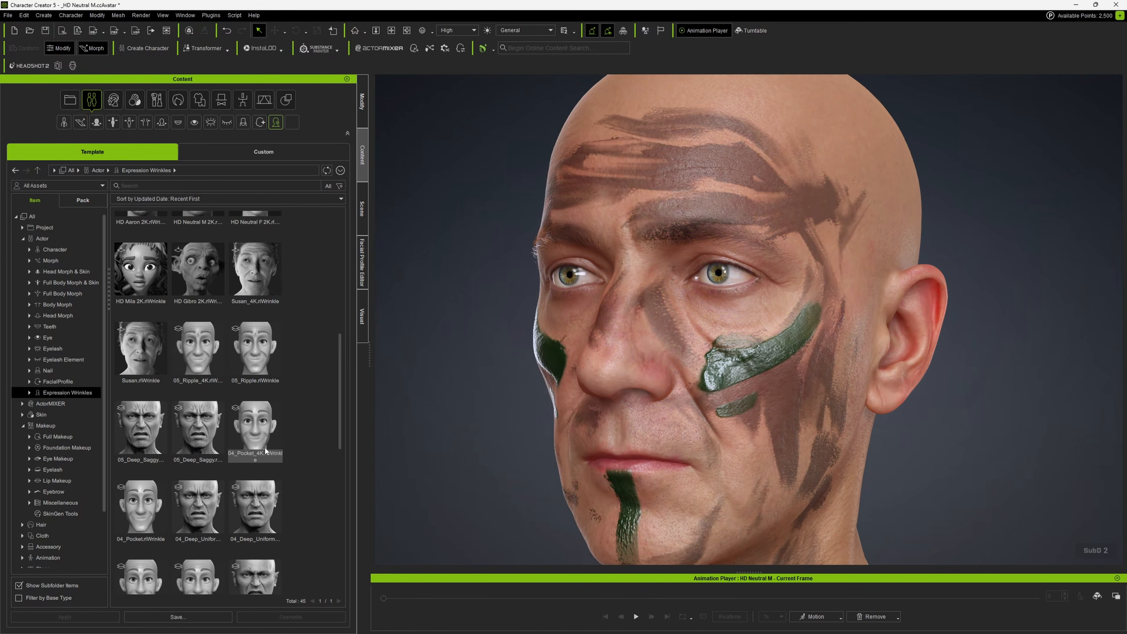
scroll(306, 464, "down", 2)
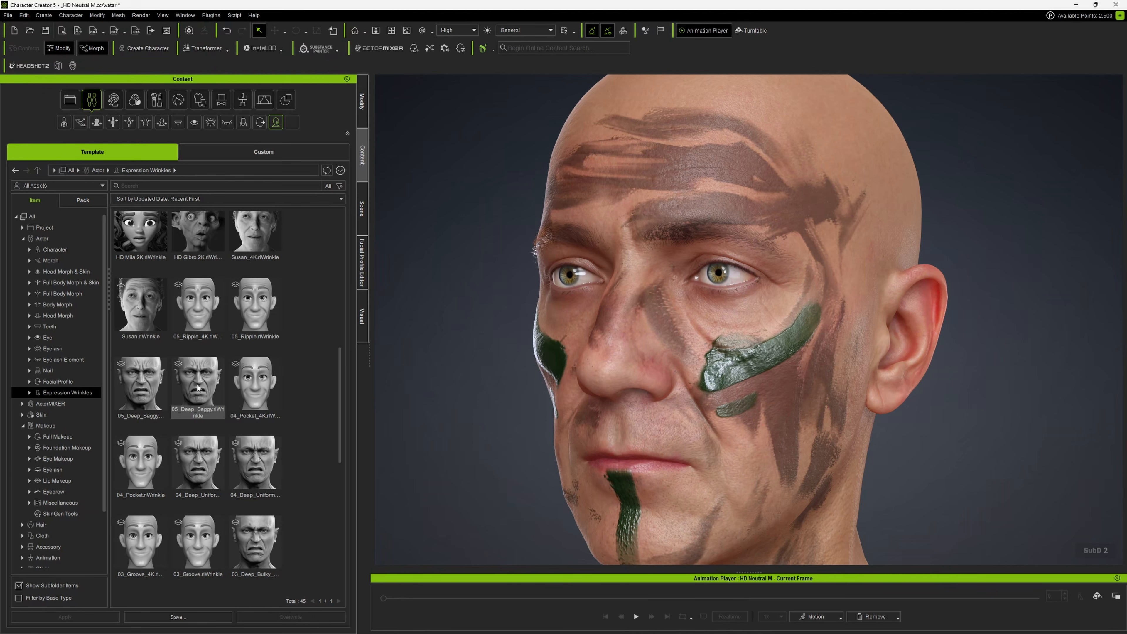
left_click_drag(198, 388, 649, 343)
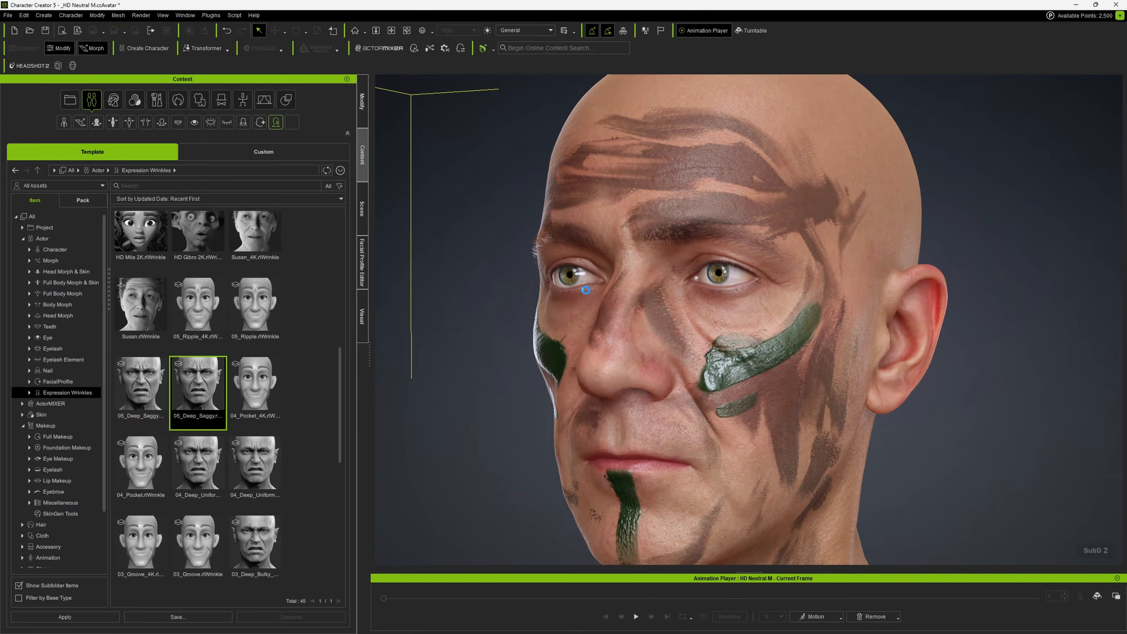
- Review the new wrinkle set textures, select the brow region in the wrinkle settings and enable Check with Expressions
left_click(362, 105)
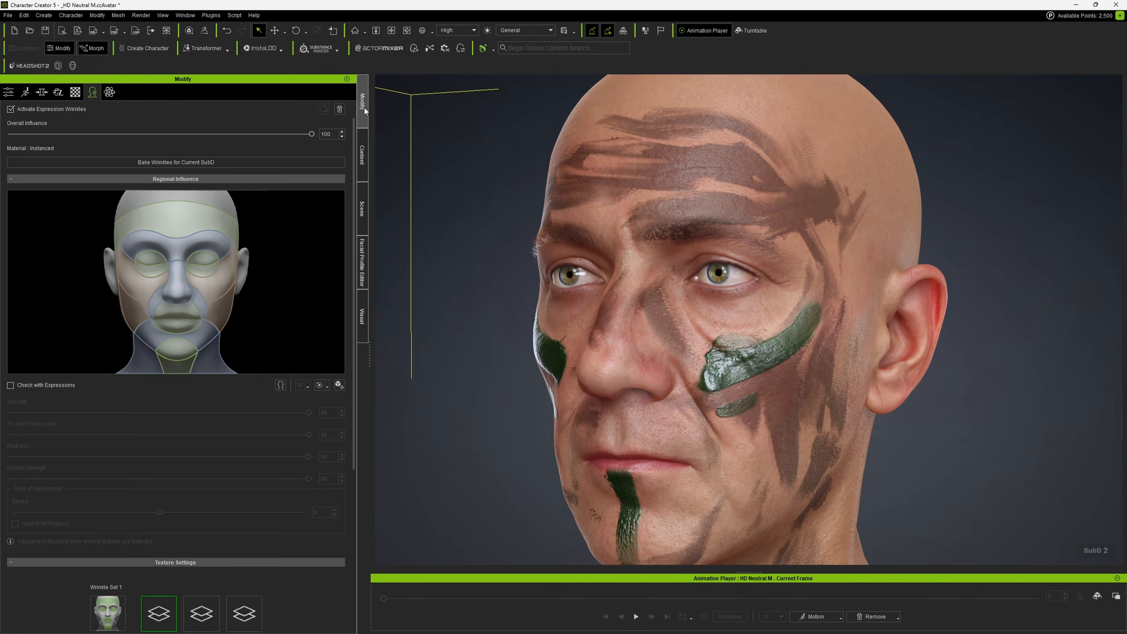
scroll(214, 439, "down", 5)
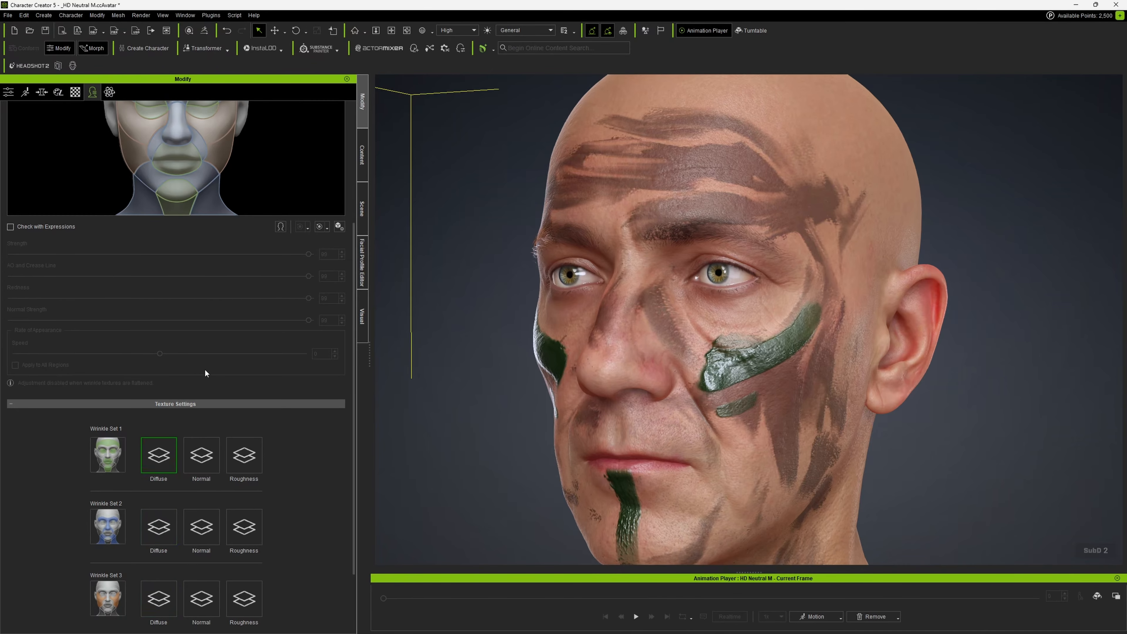
scroll(204, 373, "up", 5)
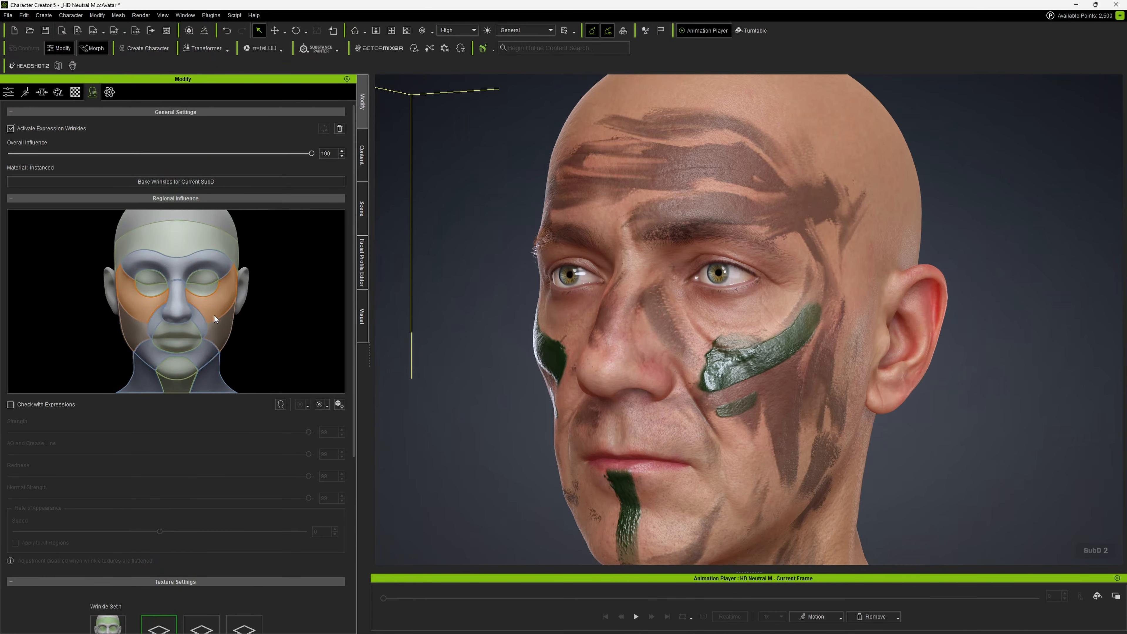
left_click(179, 268)
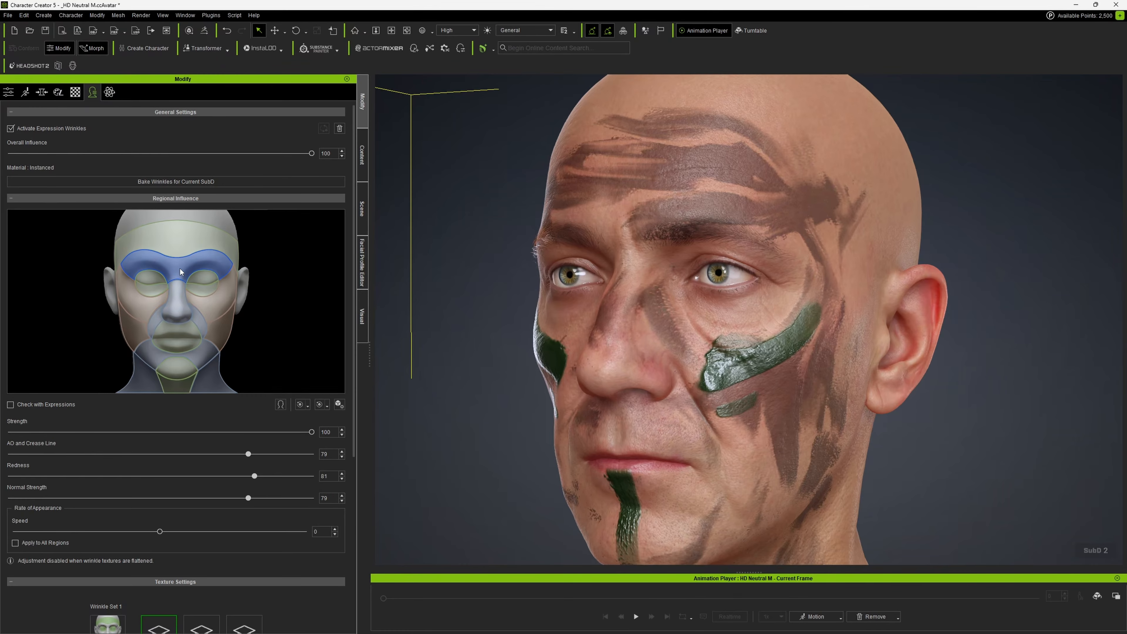
left_click(10, 405)
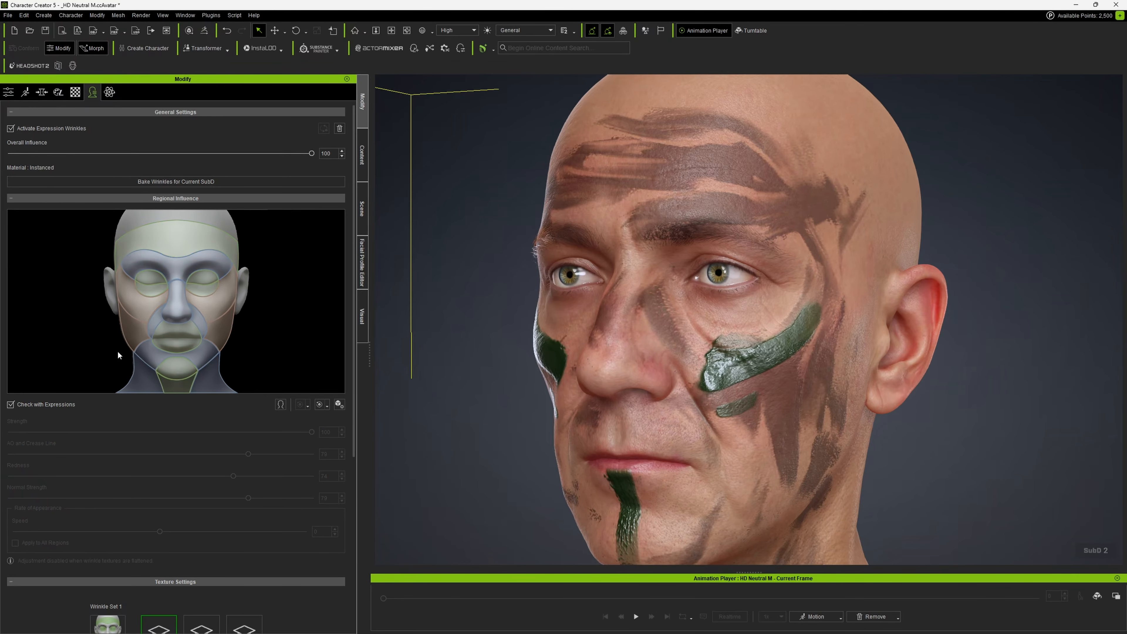
- Preview the wrinkles of the forehead and brow regions with their expressions, inspecting the forehead up close
left_click(175, 272)
left_click(179, 244)
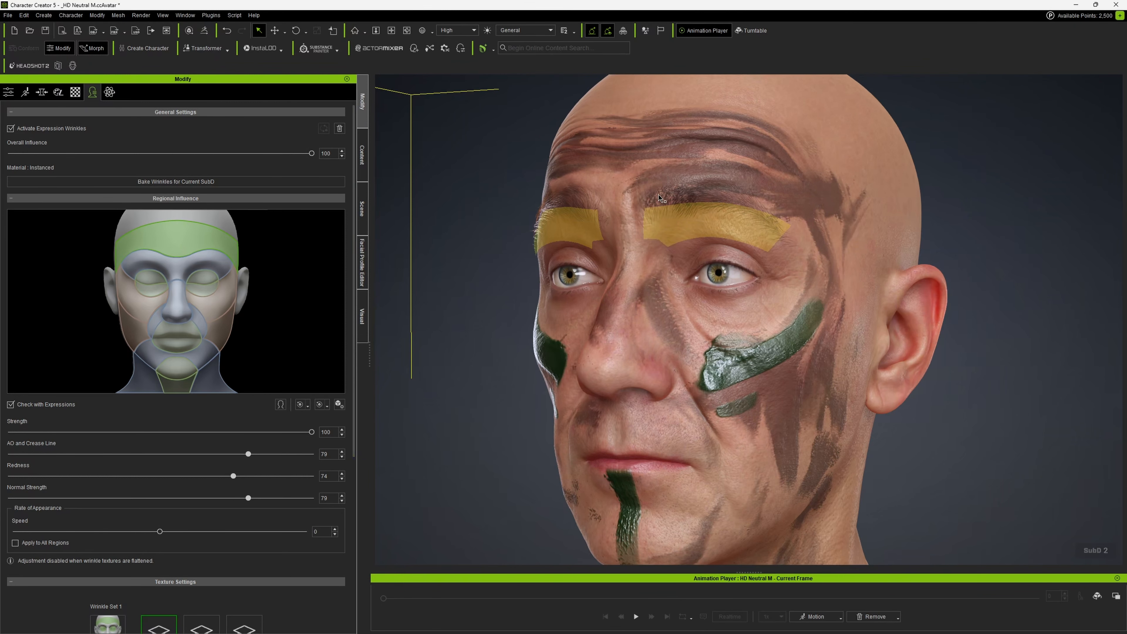
scroll(632, 200, "up", 3)
scroll(631, 201, "up", 5)
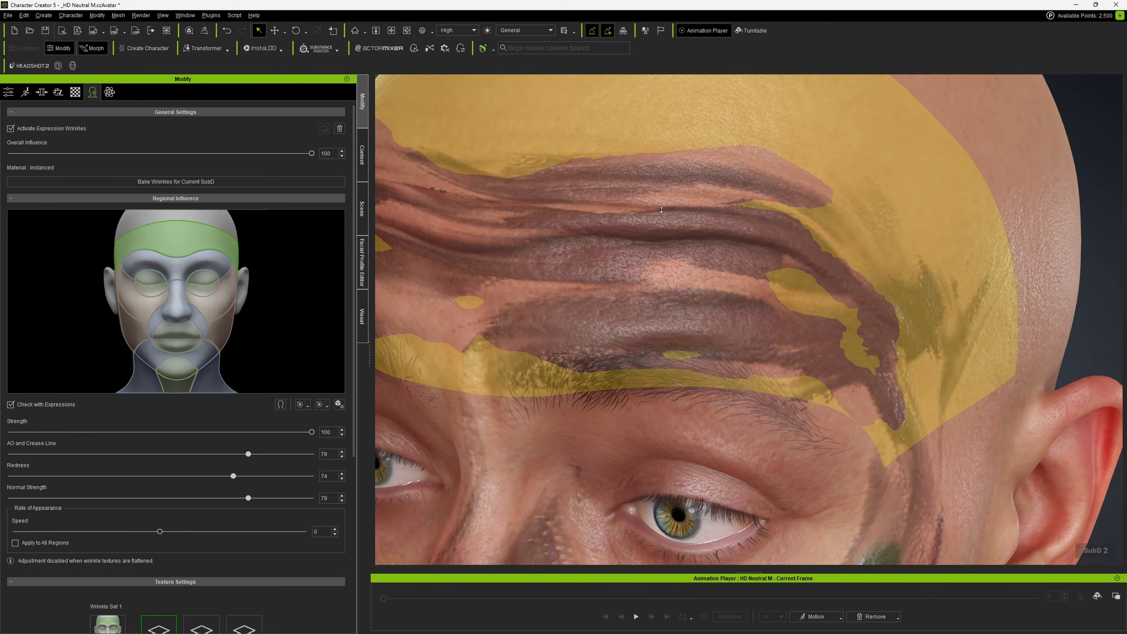
left_click(201, 253)
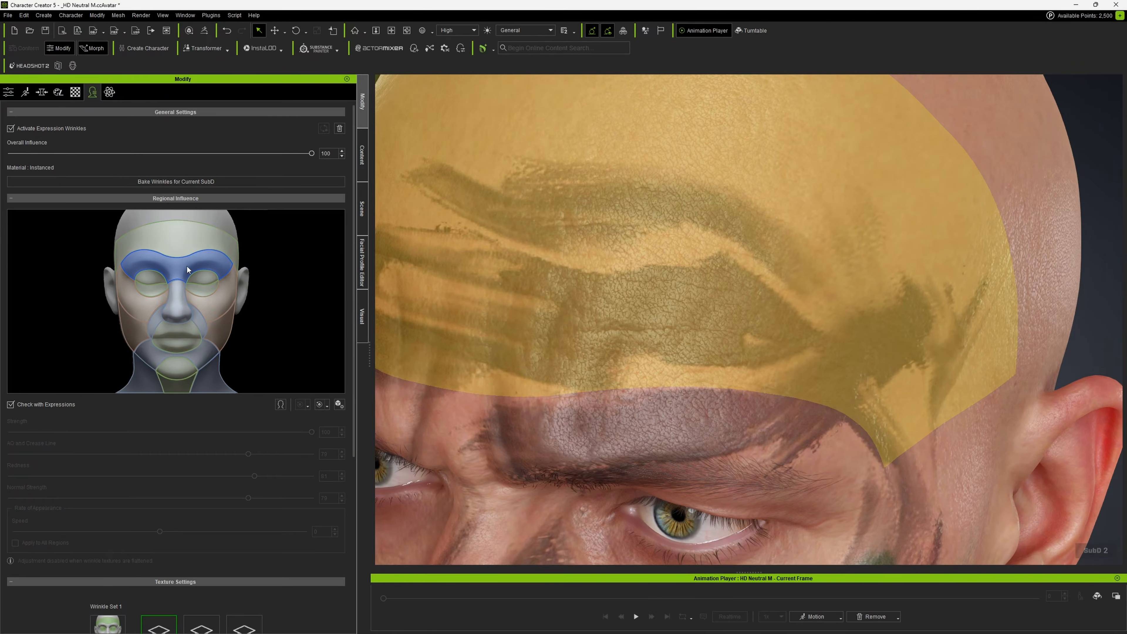
- Select the forehead region in the regional influence map and inspect the wrinkles from the front of the face
left_click(197, 234)
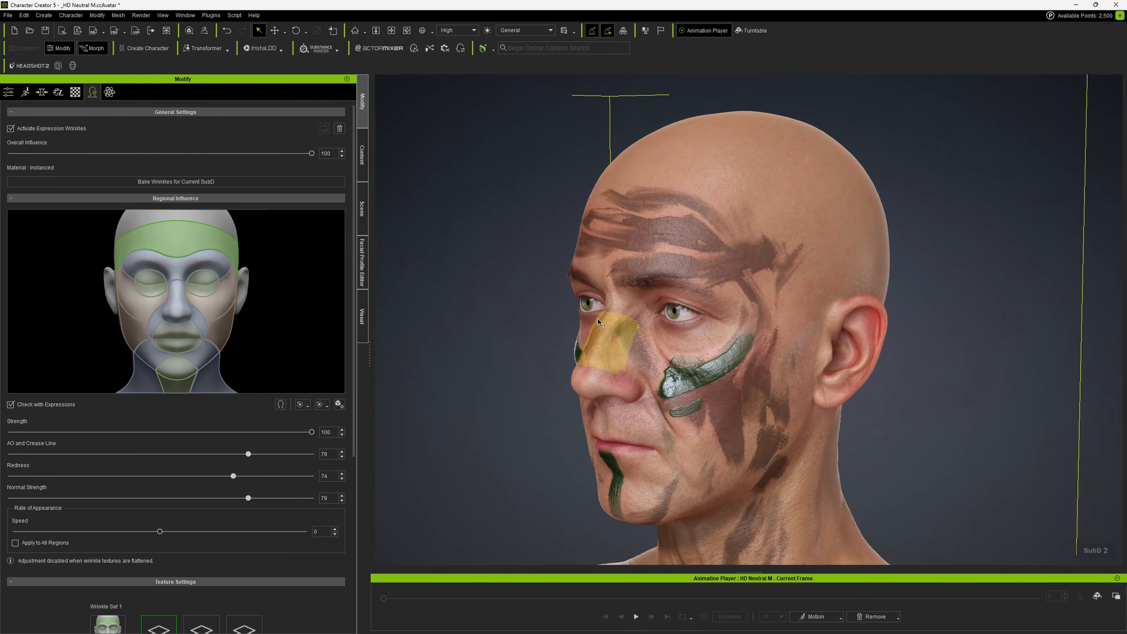
right_click_drag(599, 341, 681, 296)
scroll(681, 296, "up", 5)
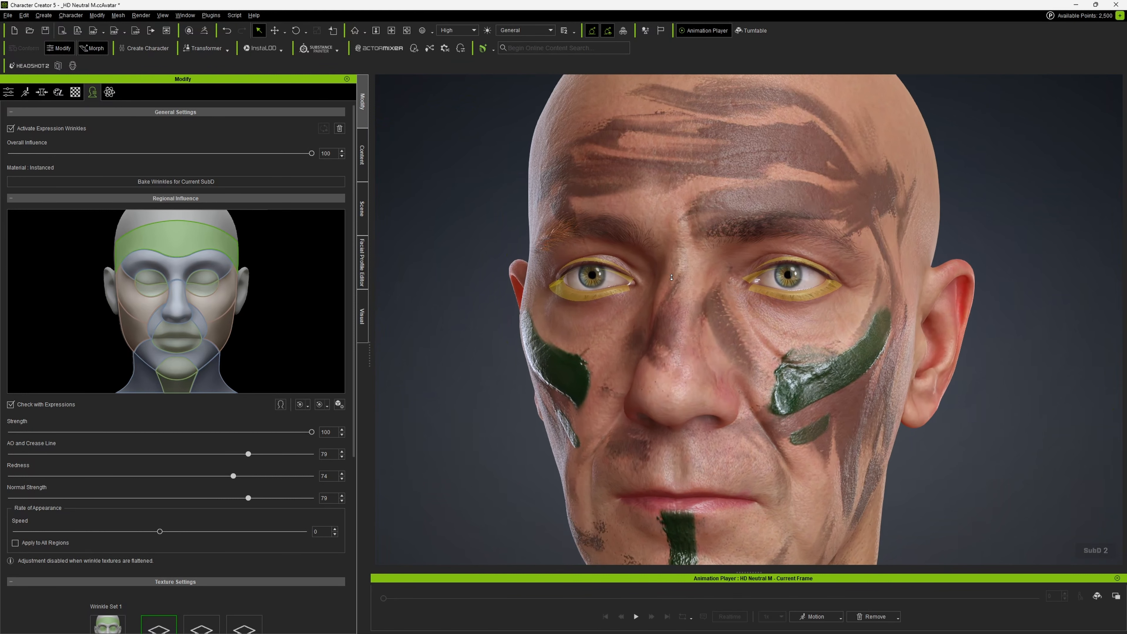
- Browse the hair library, comparing the contents of the HairStyle, HairGroup and HairElement categories
left_click(362, 155)
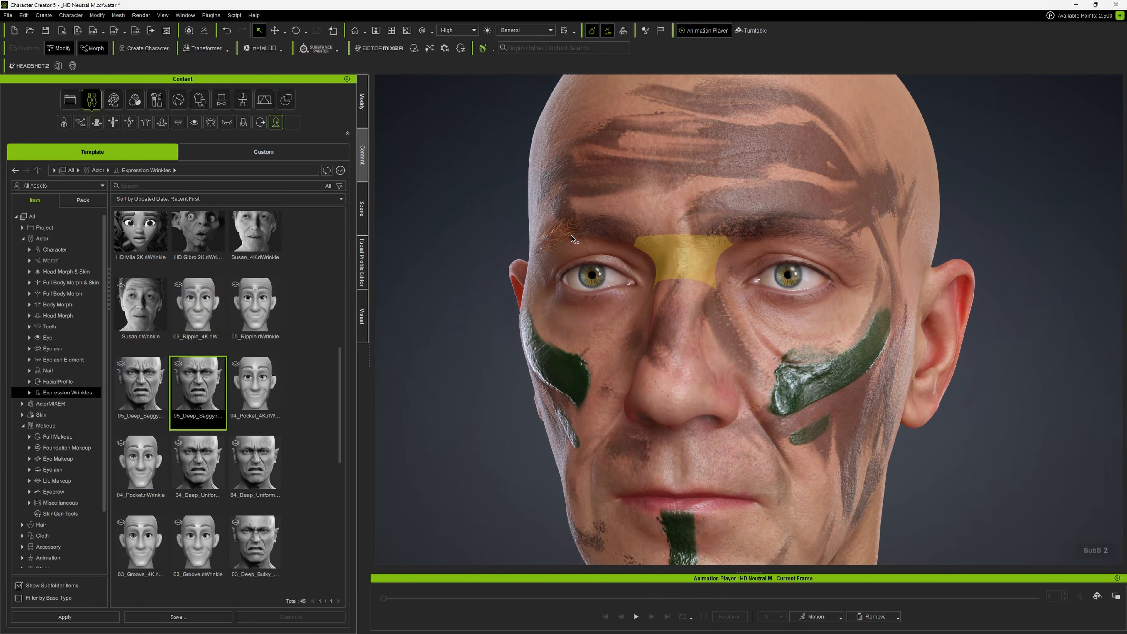
right_click_drag(665, 221, 607, 226)
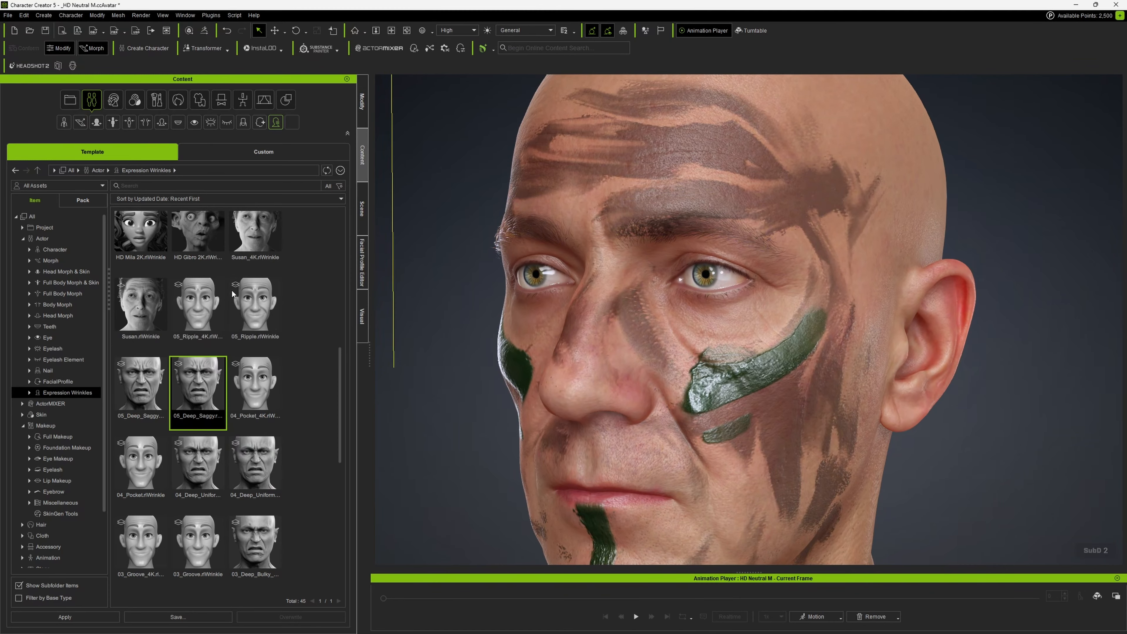
left_click(40, 525)
left_click_drag(102, 444, 103, 484)
double_click(60, 471)
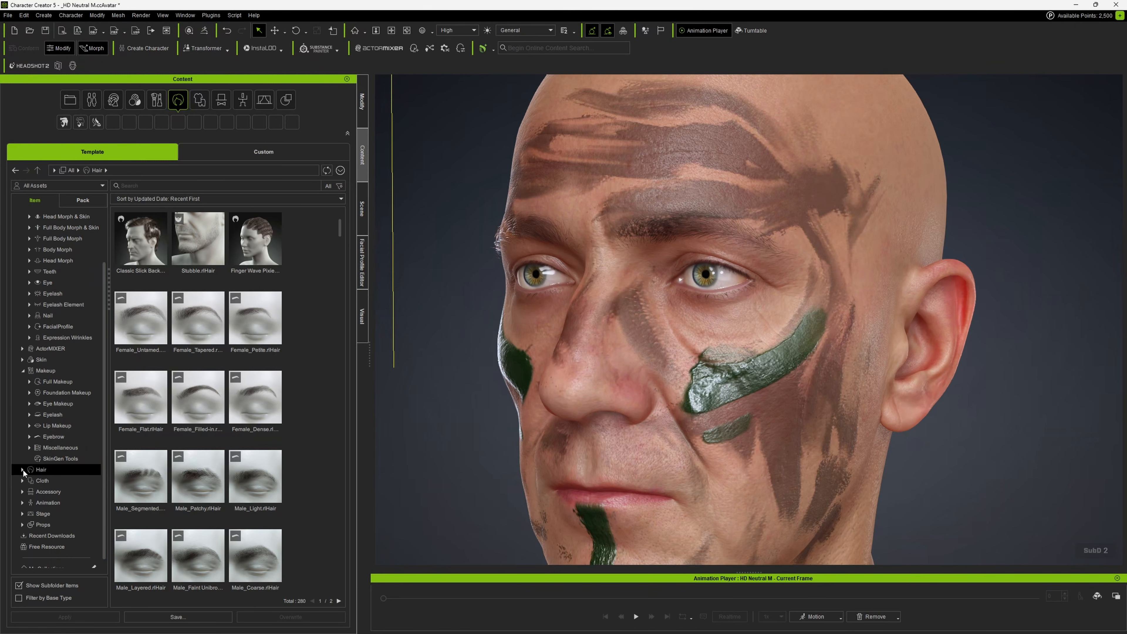
left_click(56, 481)
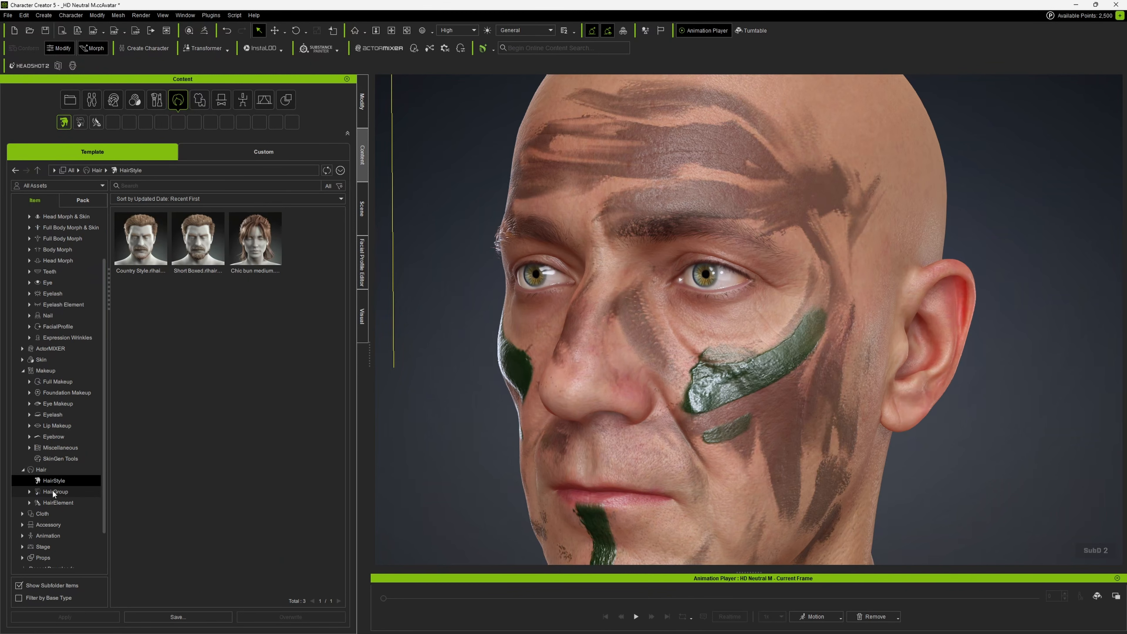
left_click(201, 248)
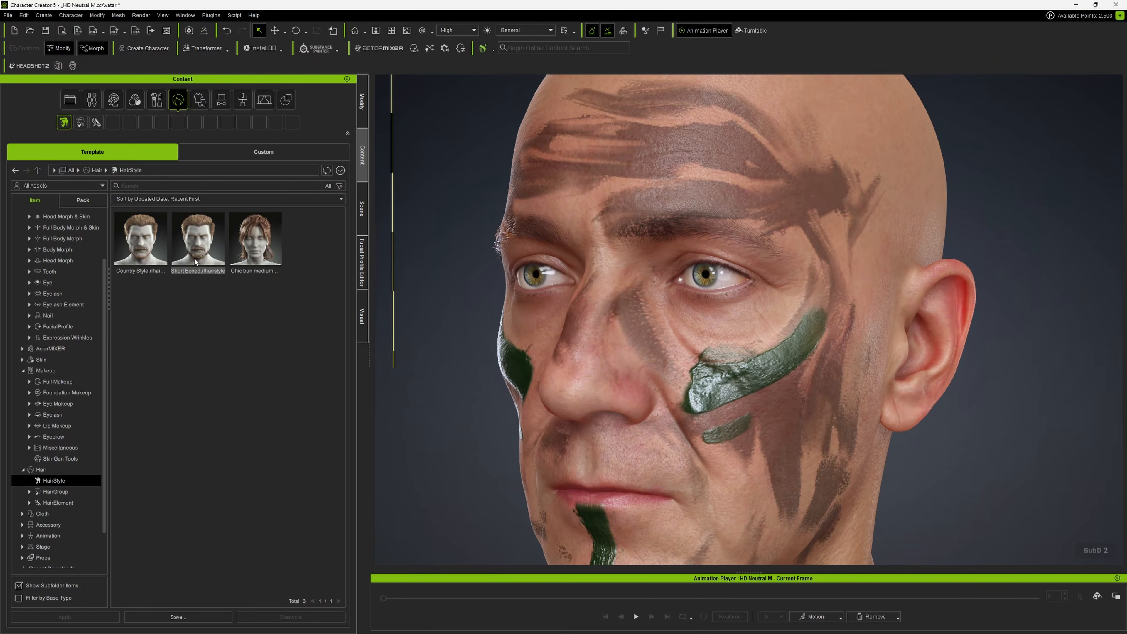
left_click_drag(106, 356, 106, 370)
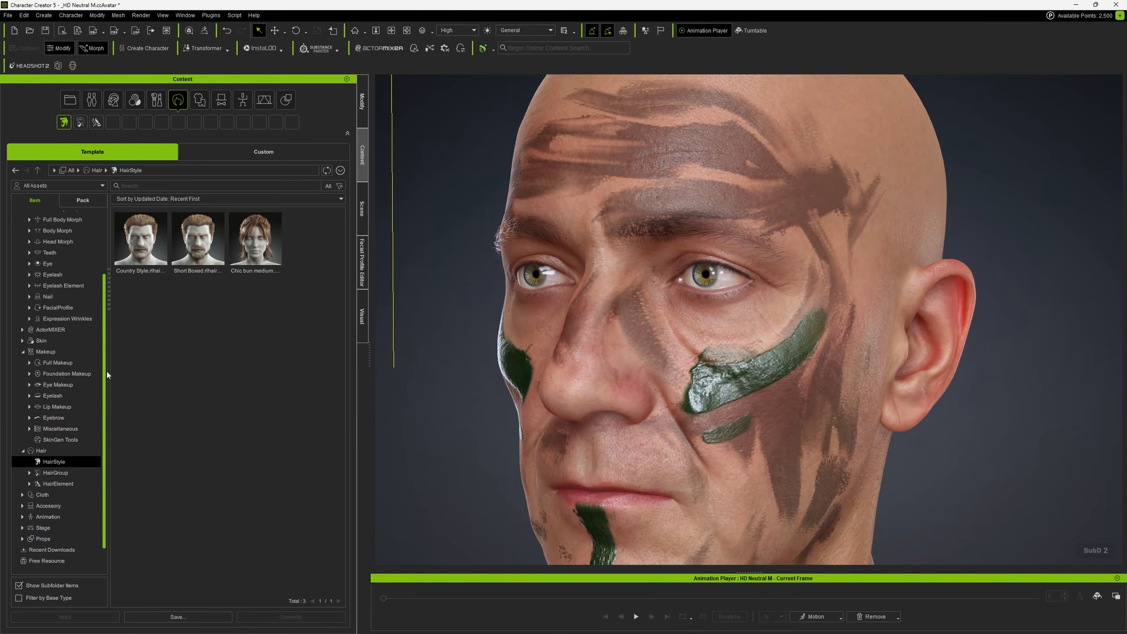
left_click(56, 472)
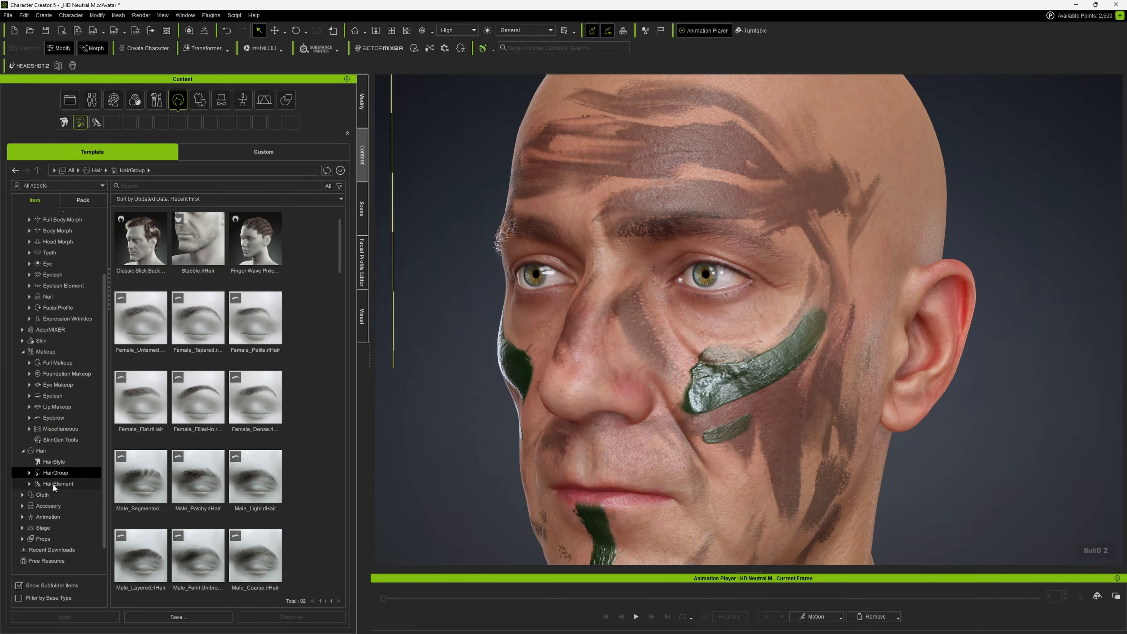
left_click(53, 484)
left_click_drag(340, 236, 341, 273)
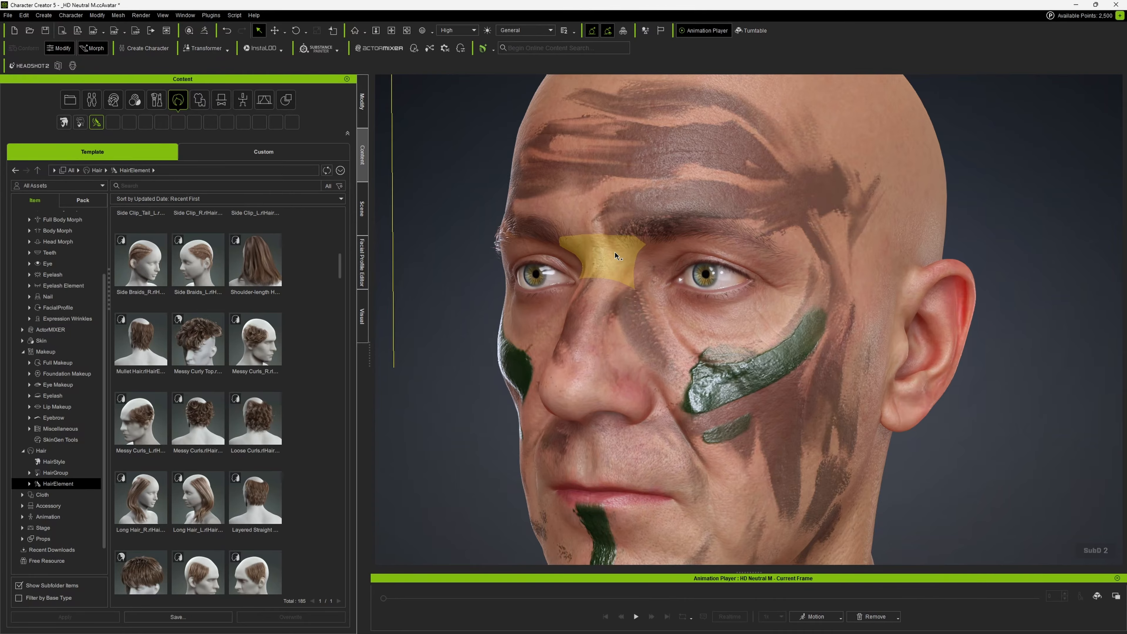
right_click_drag(615, 249, 685, 199)
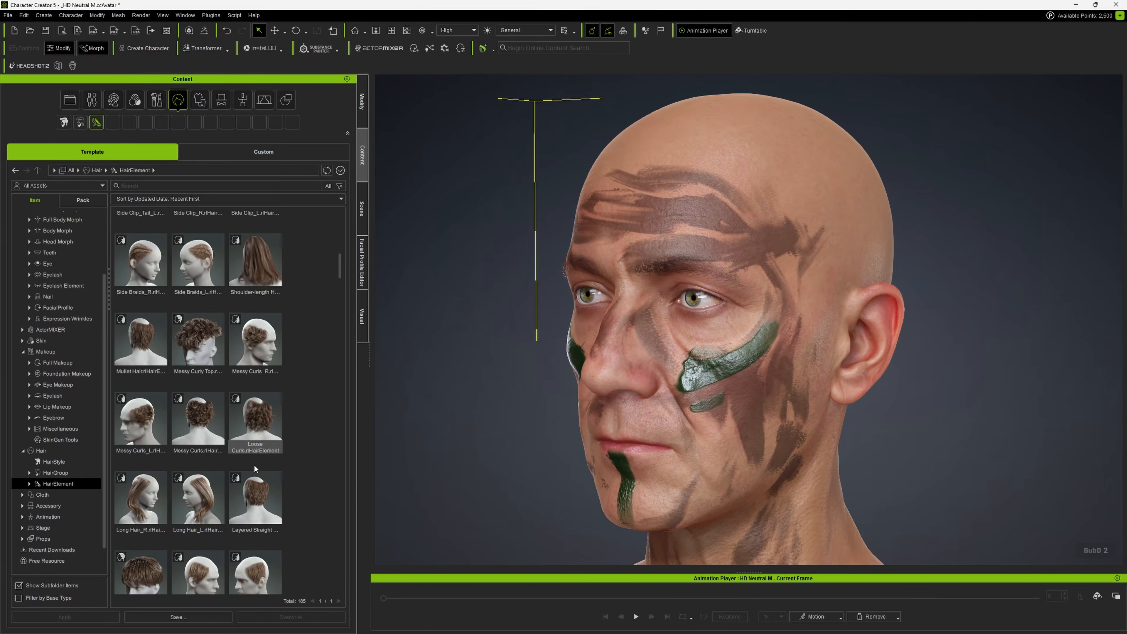
scroll(251, 460, "down", 1)
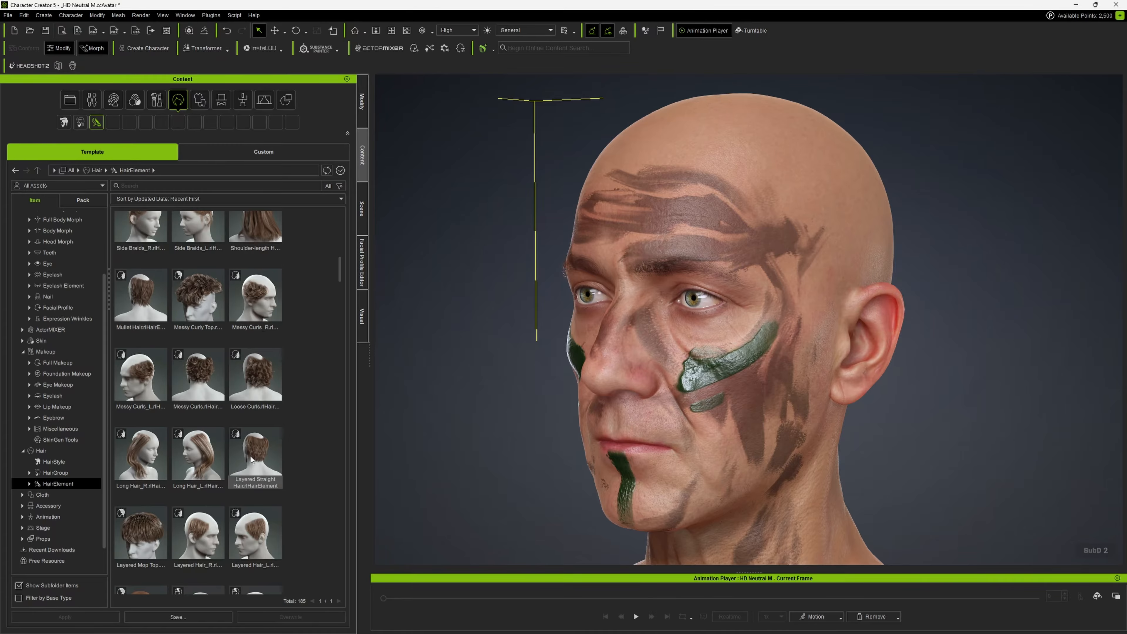
- Apply the Classic Slick Back hair from the HairGroup library to the character and inspect it from several angles
left_click(60, 476)
left_click(54, 462)
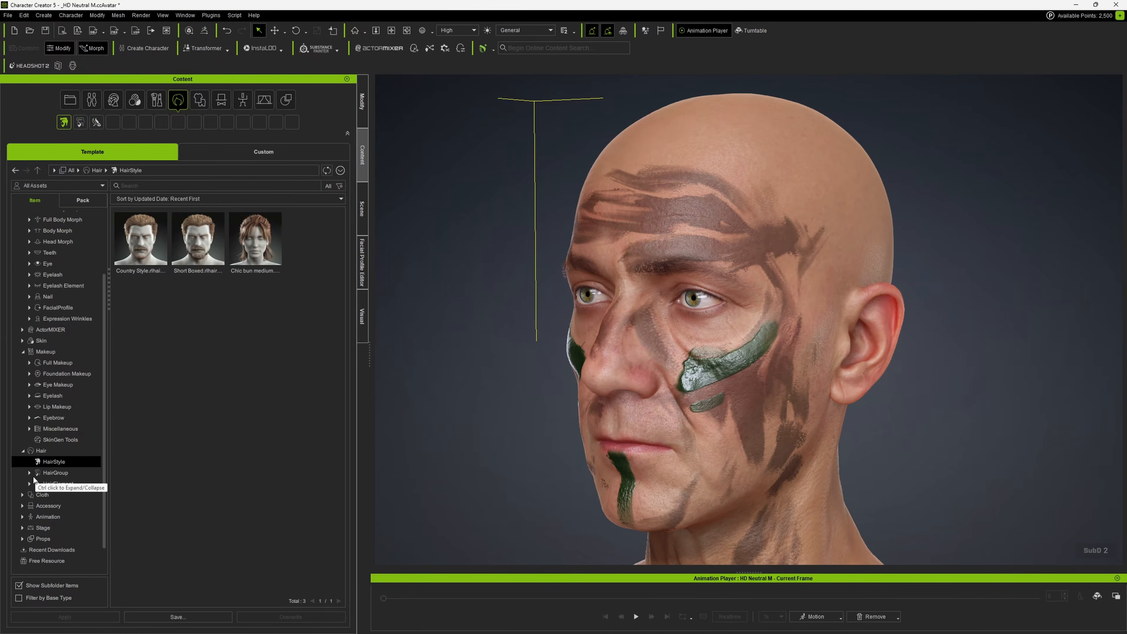
left_click(29, 473)
left_click(57, 473)
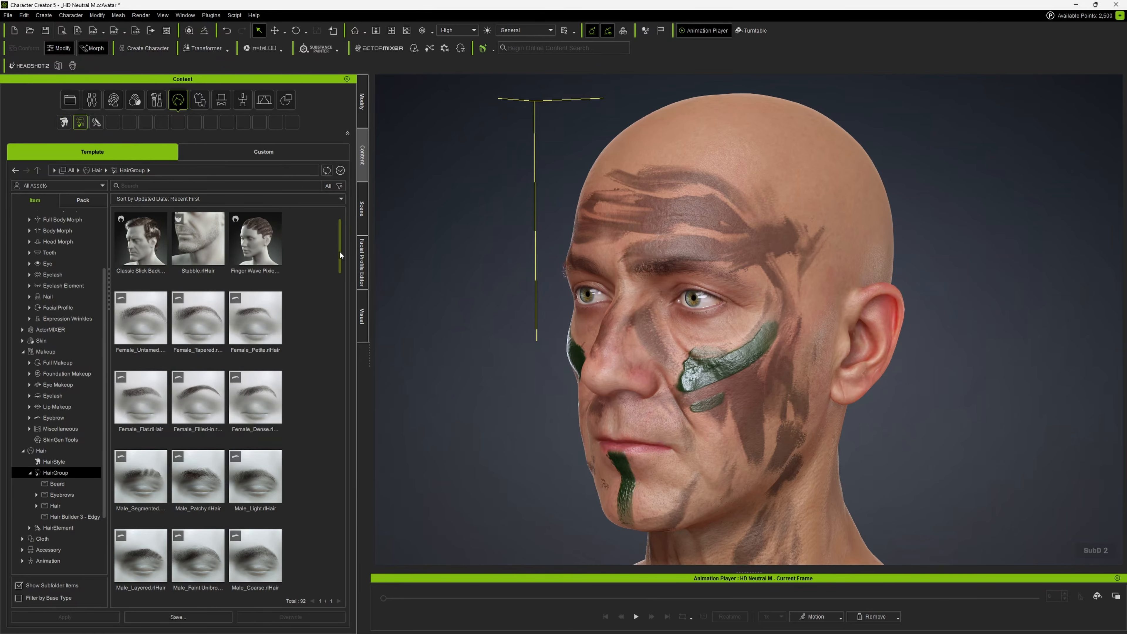
mouse_move(340, 252)
left_mouse_down()
mouse_move(326, 286)
mouse_move(327, 243)
left_mouse_up()
left_click_drag(140, 240, 733, 264)
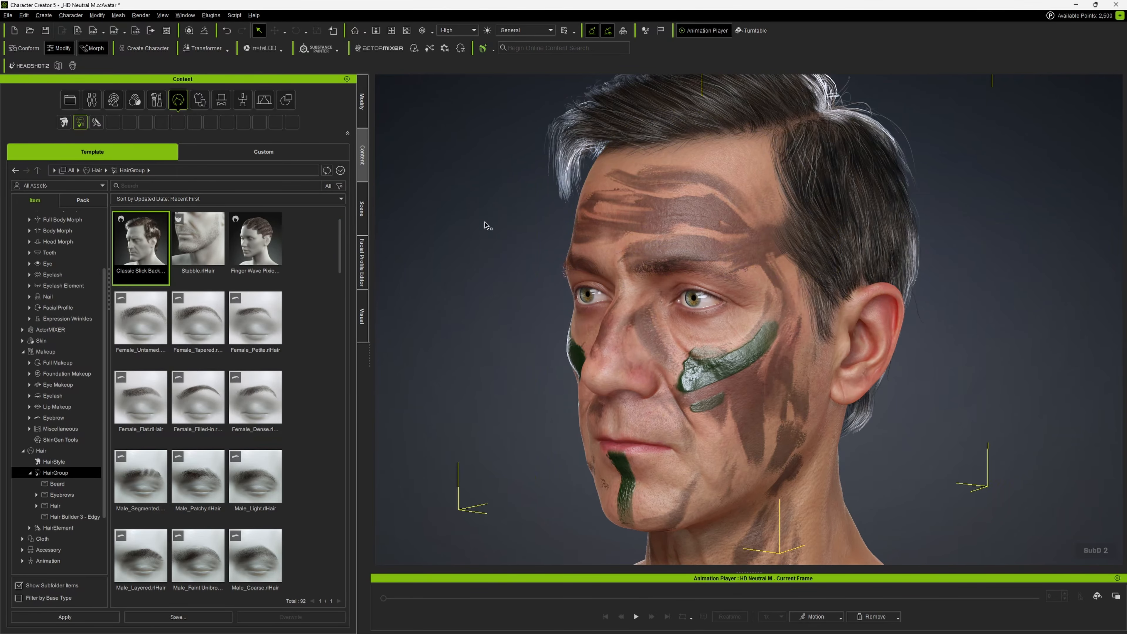
right_click_drag(487, 226, 666, 241)
right_click_drag(551, 212, 714, 240)
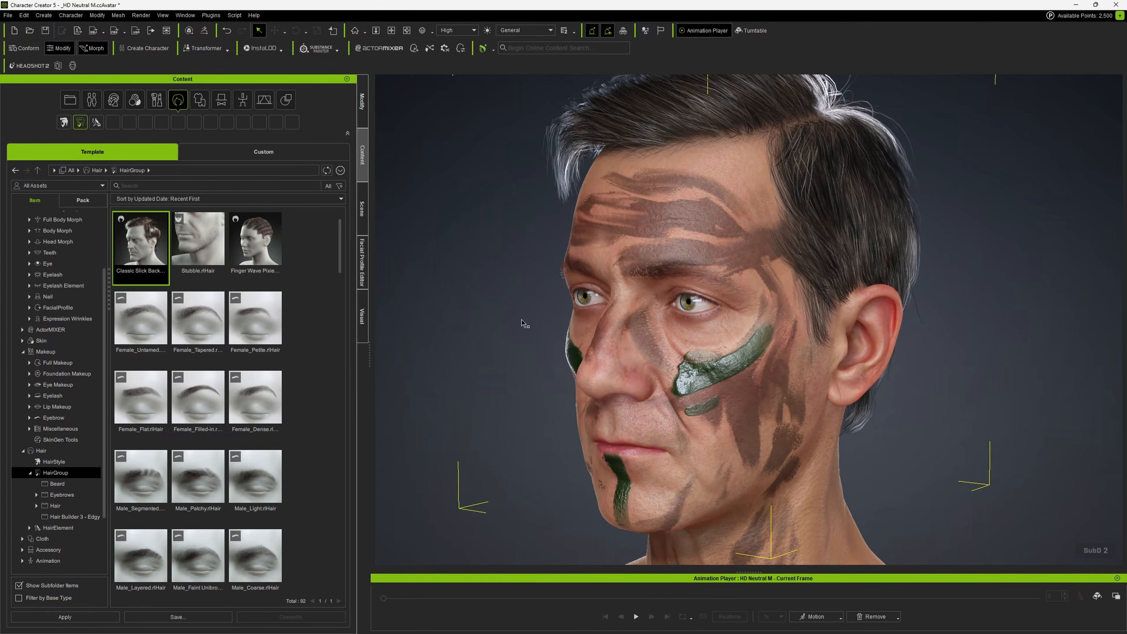
- Replace the character's hair with the Side-swept Fringe hair group
scroll(288, 303, "down", 3)
scroll(290, 315, "down", 5)
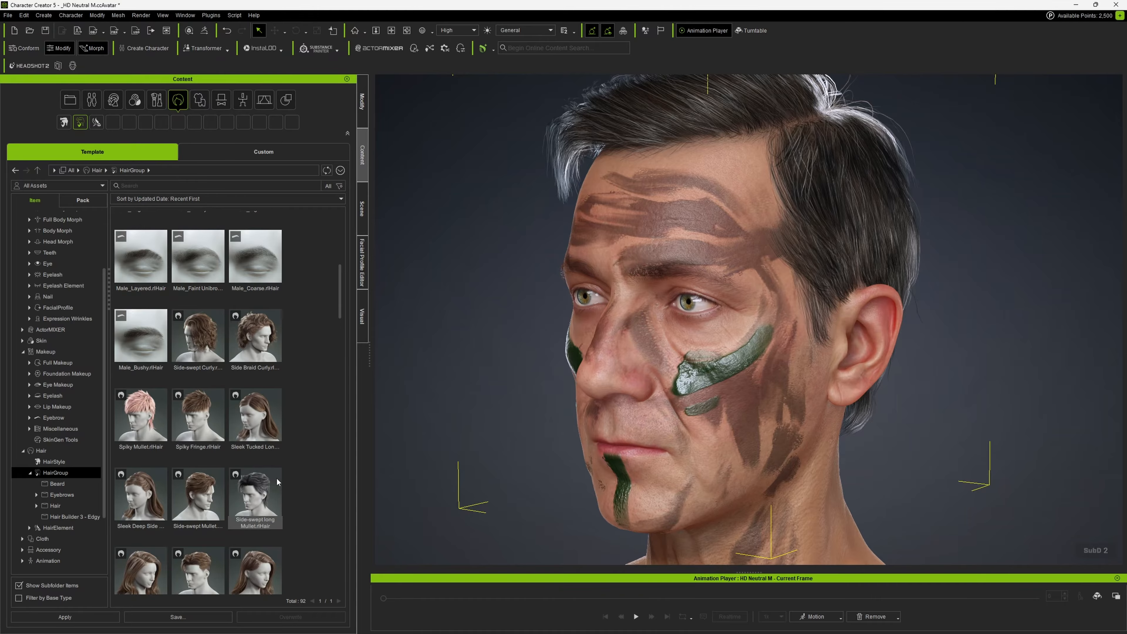
scroll(296, 469, "down", 2)
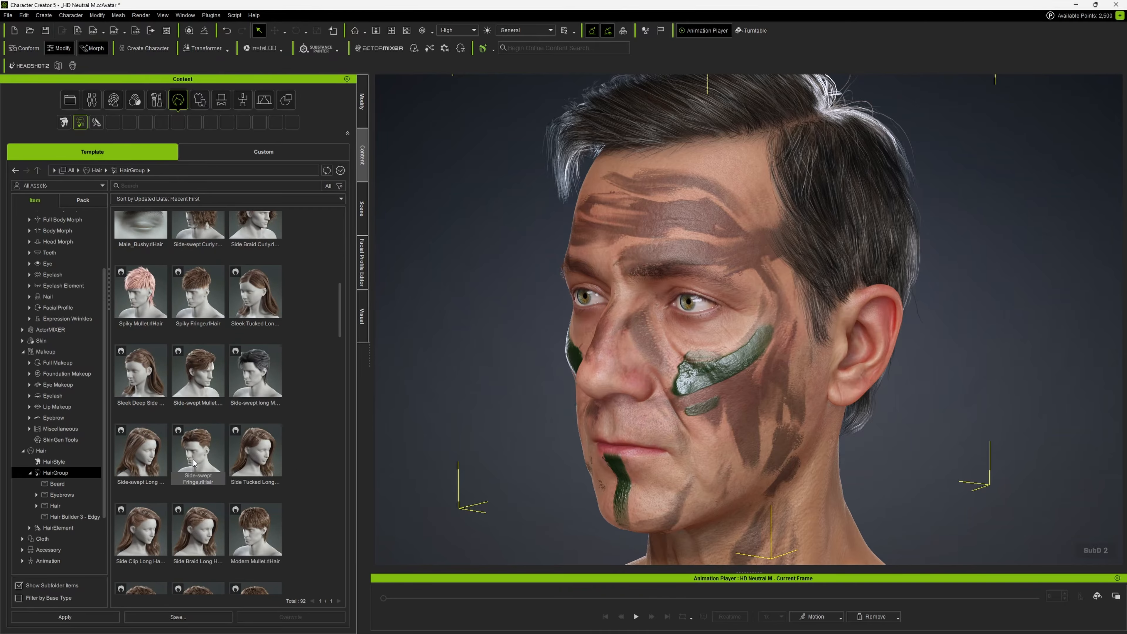
left_click_drag(194, 461, 709, 318)
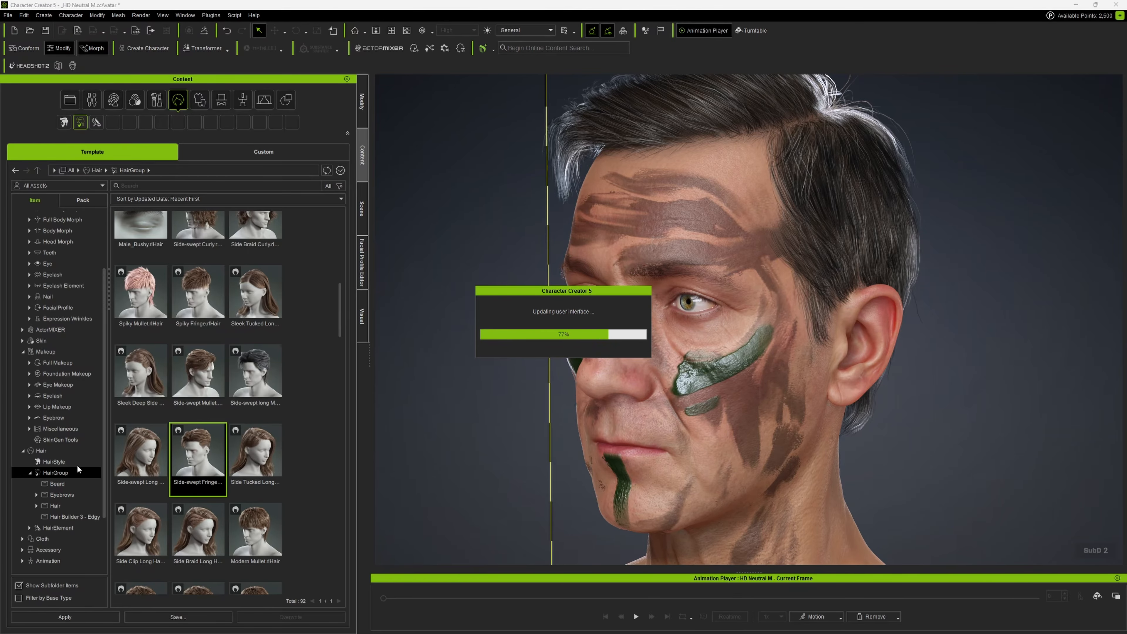
right_click_drag(559, 284, 455, 304)
scroll(266, 354, "up", 4)
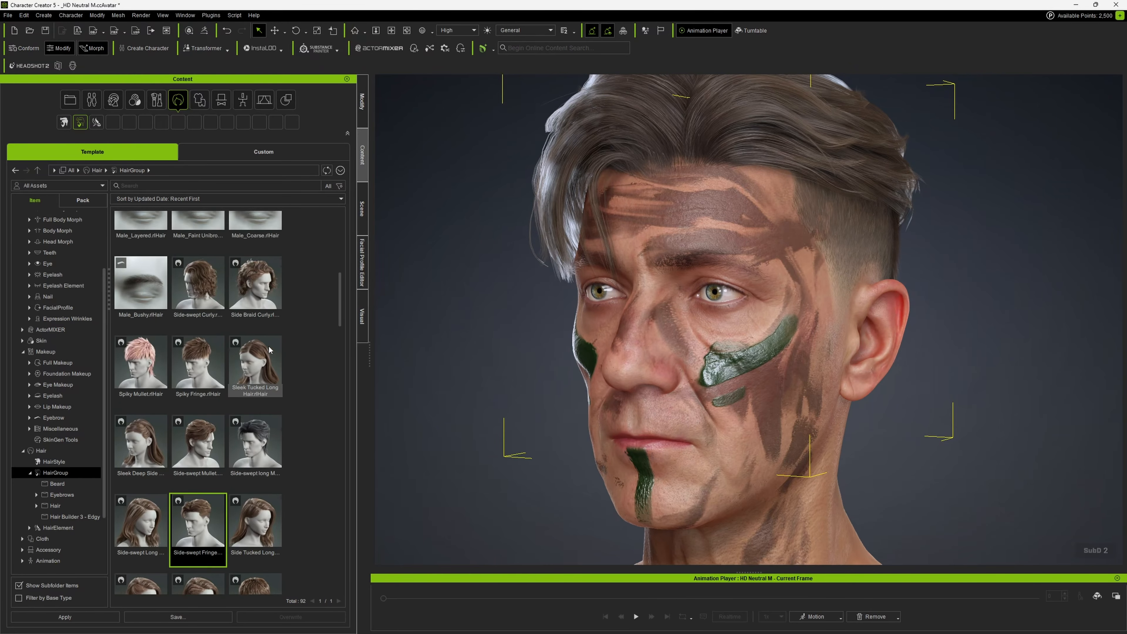
- Add the Messy Curls_L element from the HairElement library to the side of the character's hair
scroll(269, 346, "down", 1)
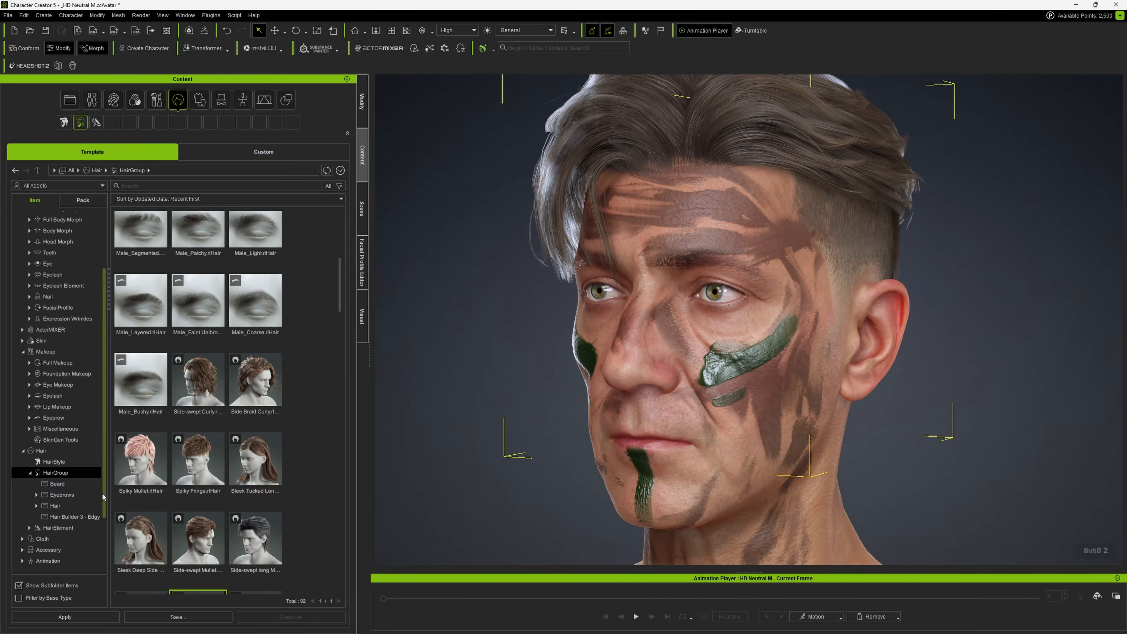
left_click(60, 528)
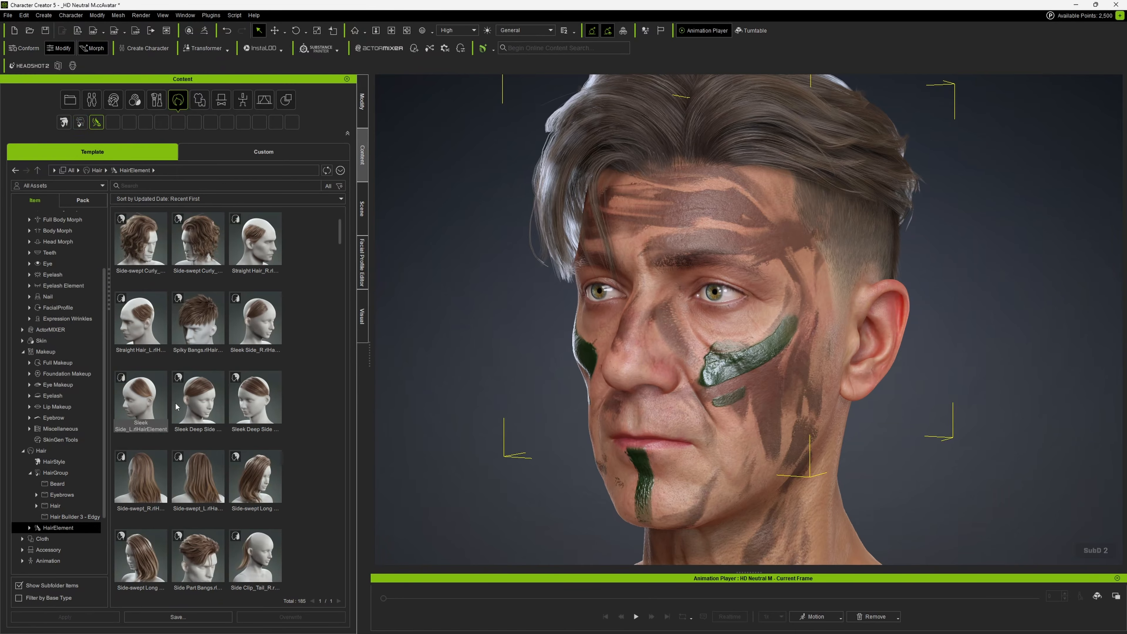
scroll(340, 234, "down", 2)
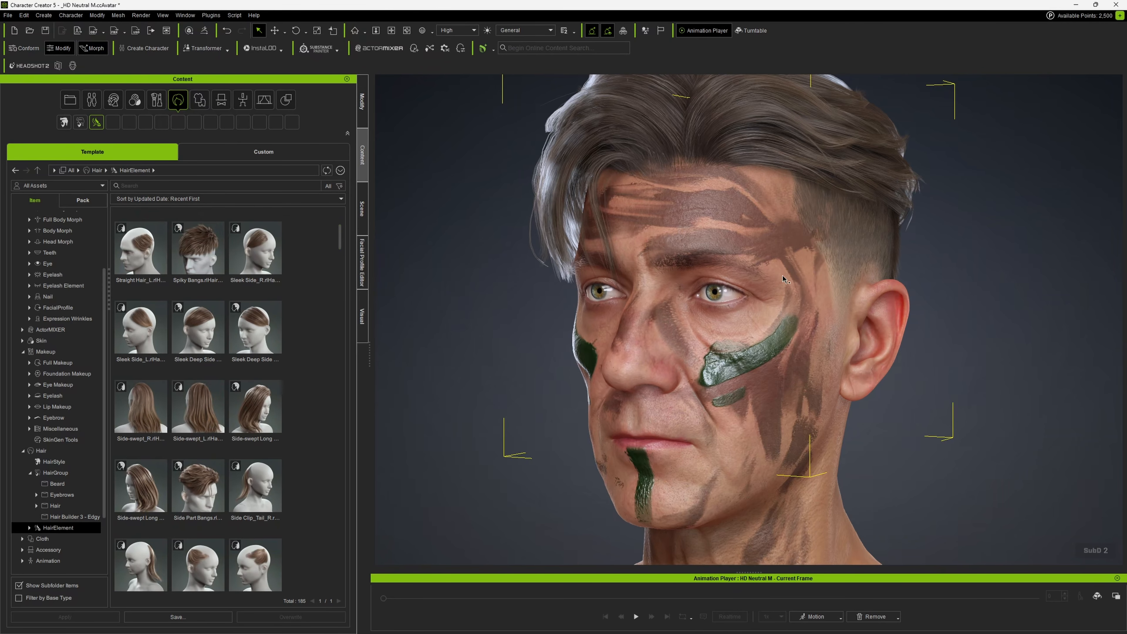
right_click_drag(391, 259, 448, 261)
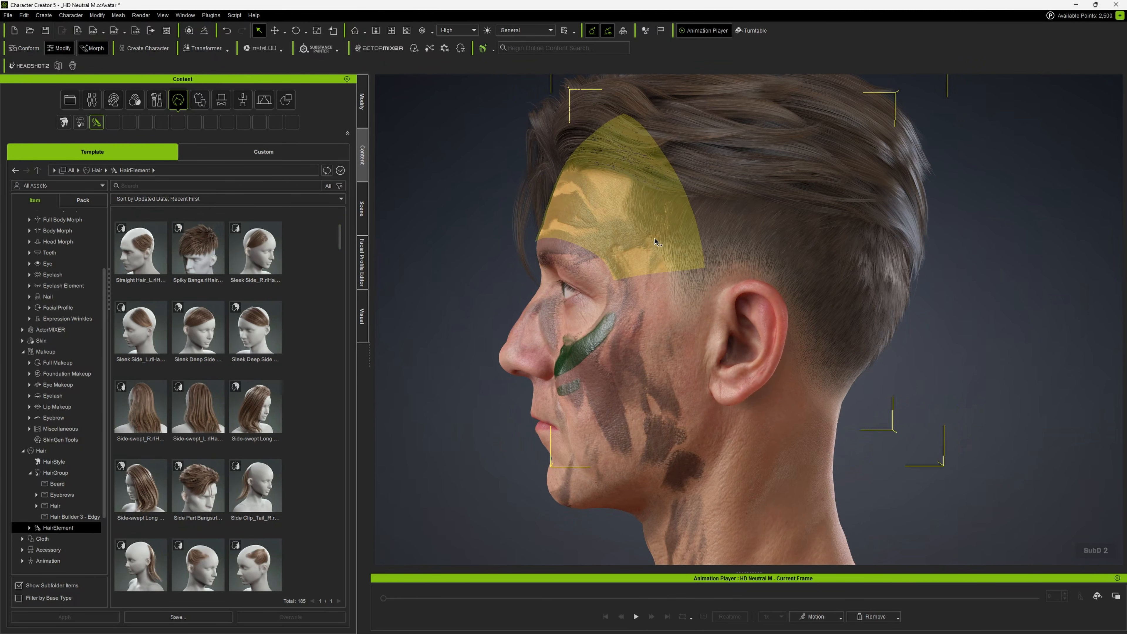
right_click_drag(686, 249, 643, 200)
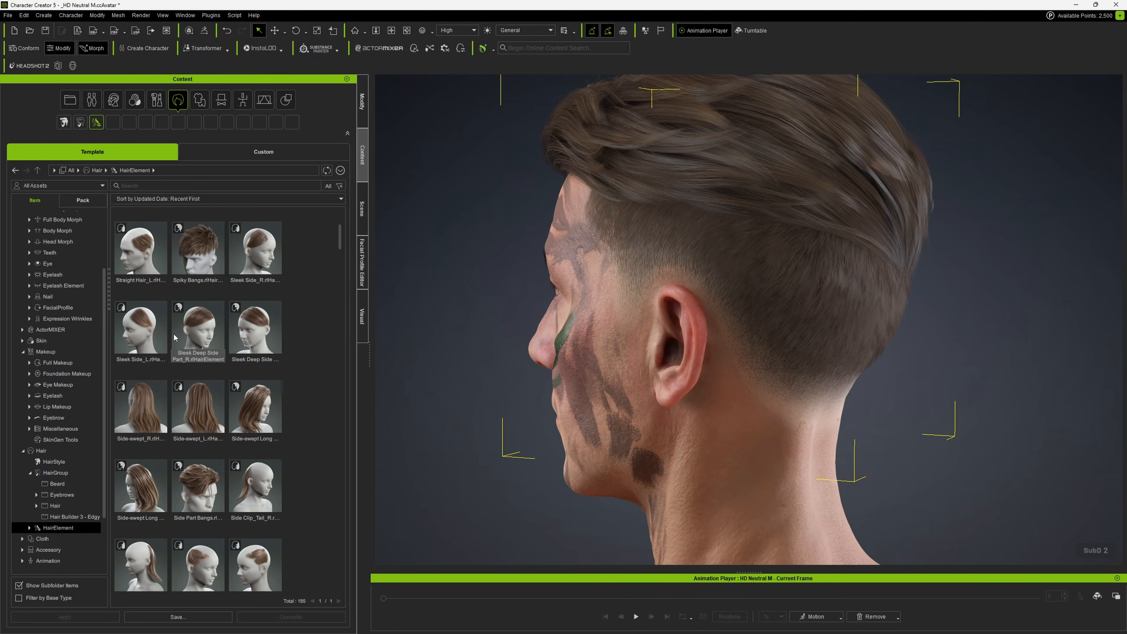
scroll(153, 345, "down", 4)
scroll(173, 436, "down", 3)
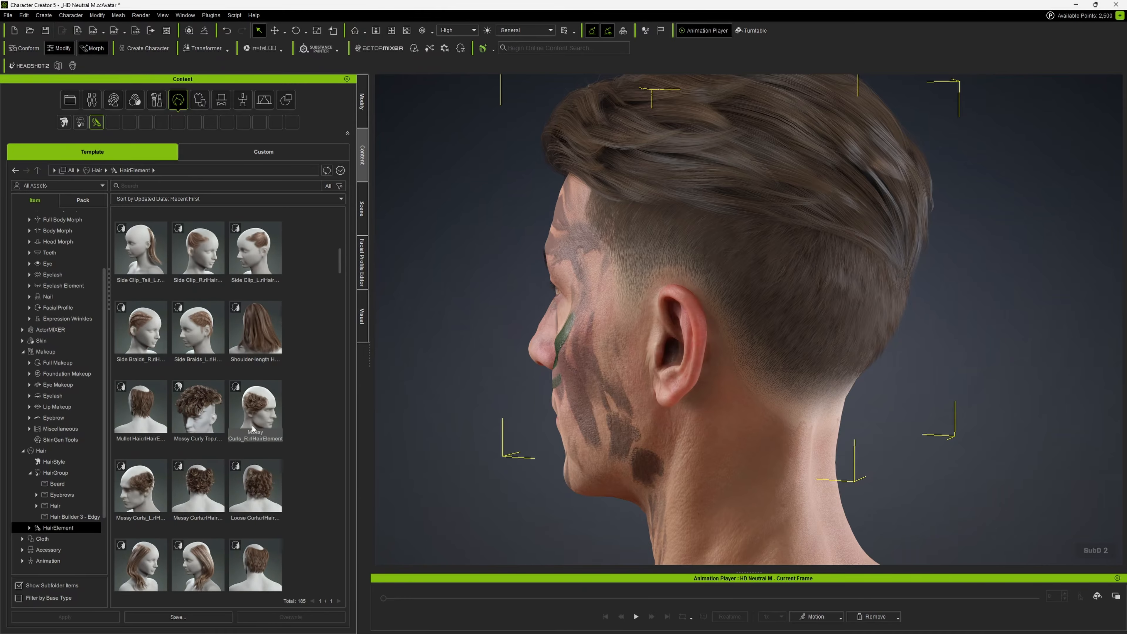
left_click_drag(142, 494, 695, 281)
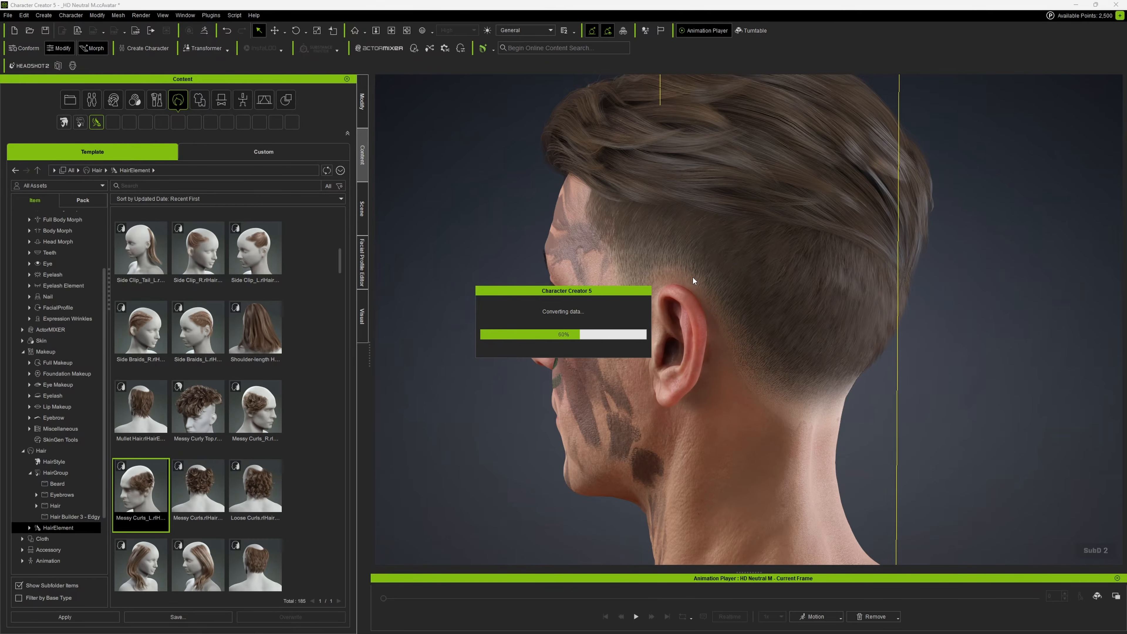
right_click_drag(693, 281, 990, 297)
scroll(879, 268, "up", 3)
- Remove the messy curls element from the side of the head and browse the remaining hair elements
left_click(874, 271)
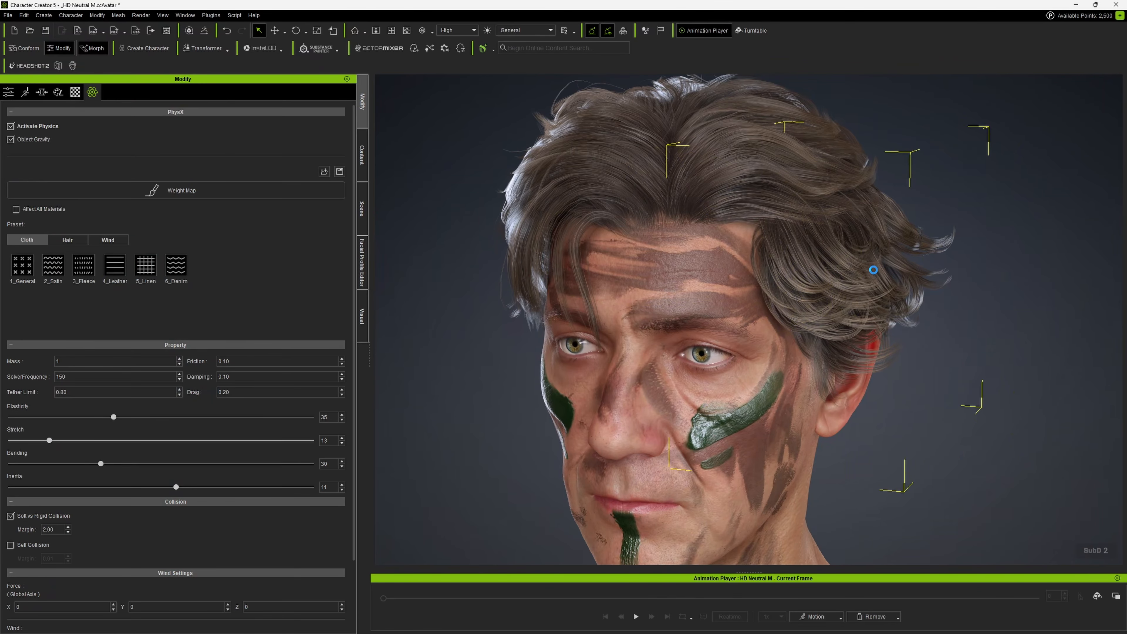
left_click(357, 167)
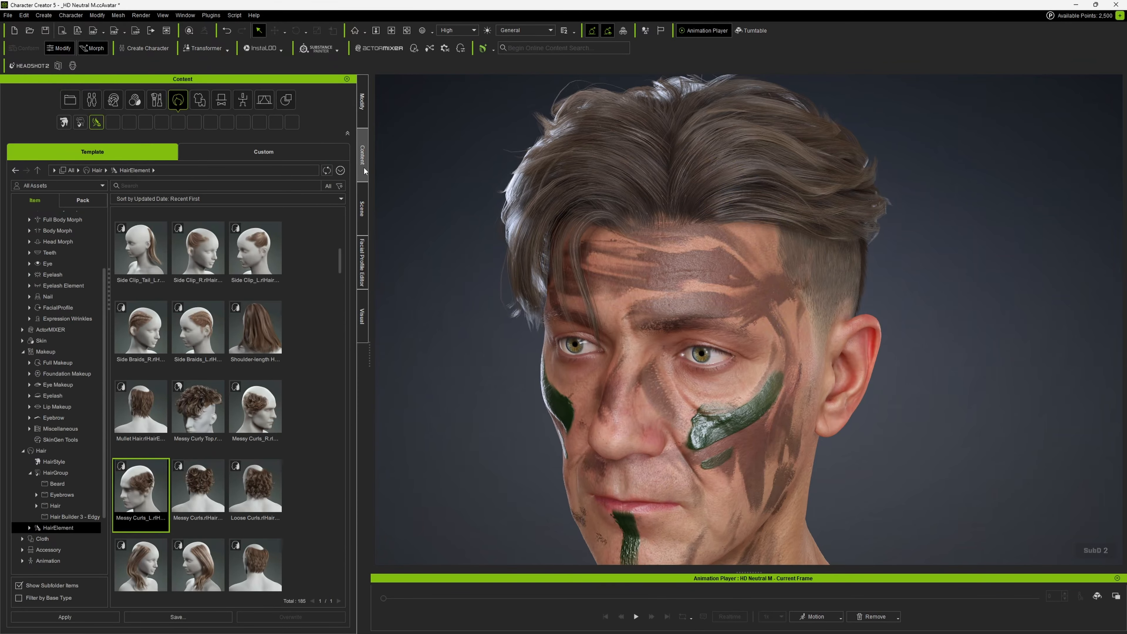
scroll(260, 417, "down", 5)
scroll(260, 417, "down", 5)
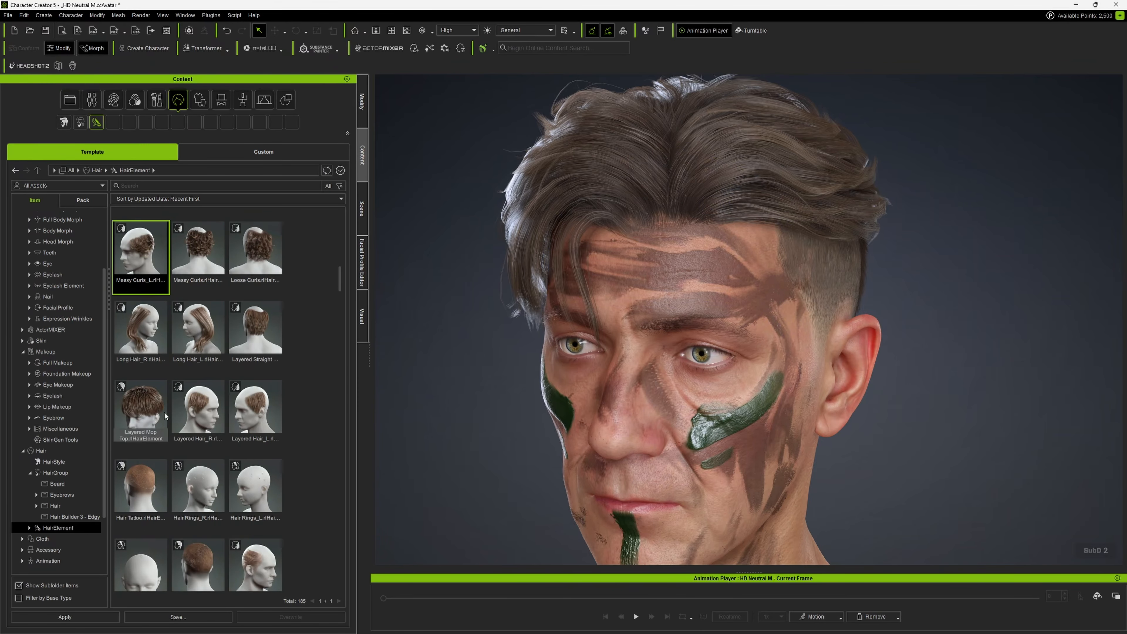
scroll(289, 403, "down", 3)
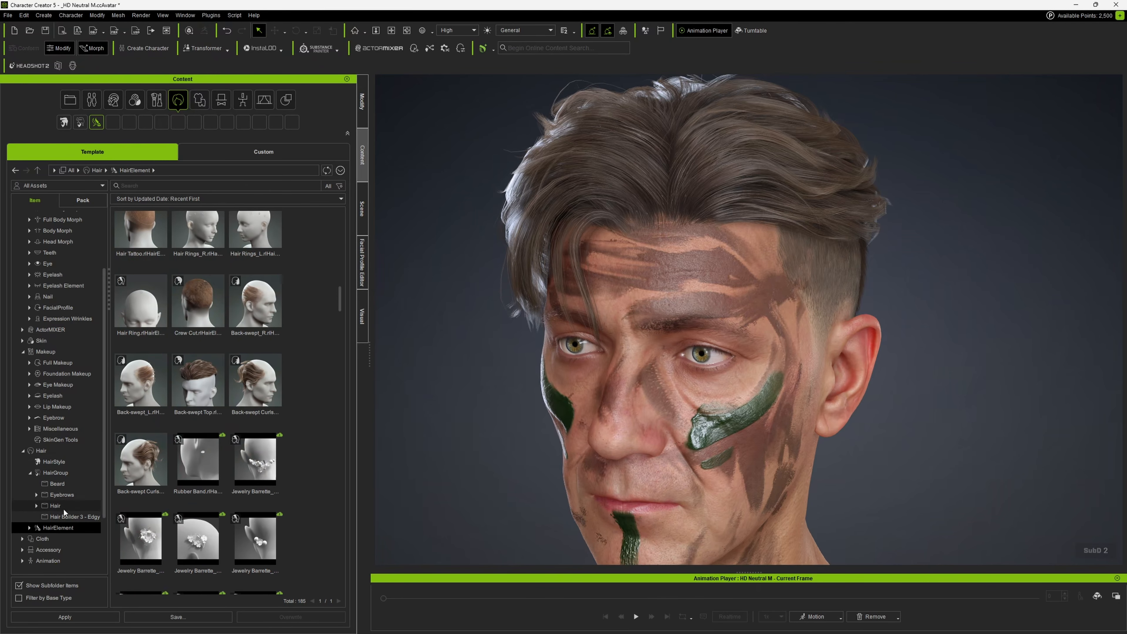
- Apply the Back-swept Top hair from the Hair Builder 3 - Edgy folder and inspect it from the side and front
left_click(67, 515)
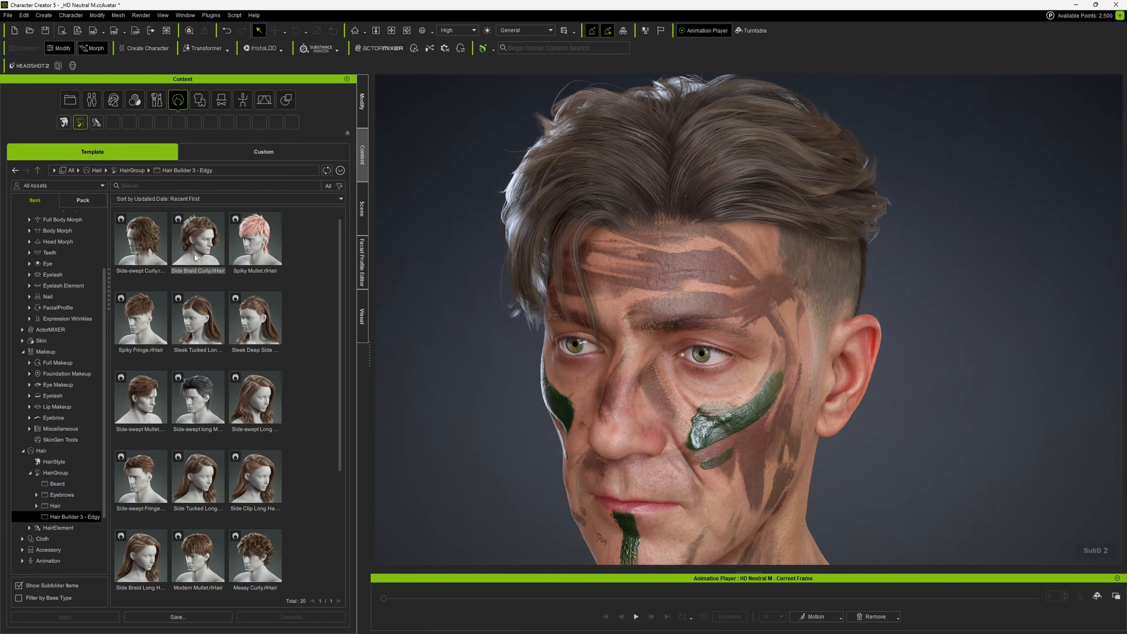
scroll(278, 456, "down", 1)
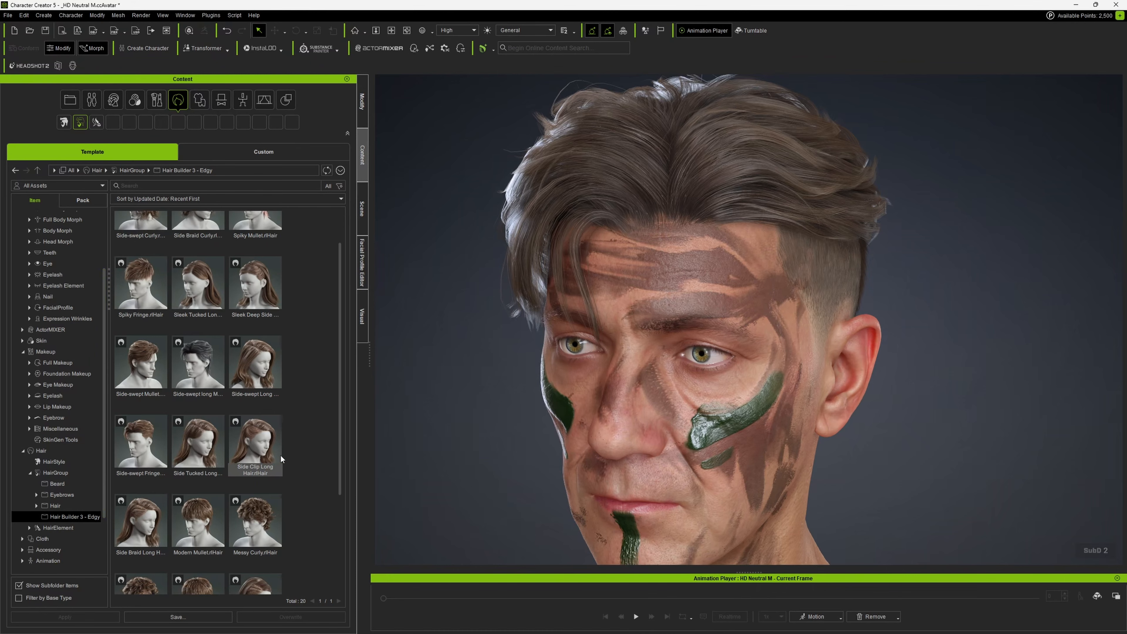
scroll(280, 454, "down", 3)
left_click(203, 541)
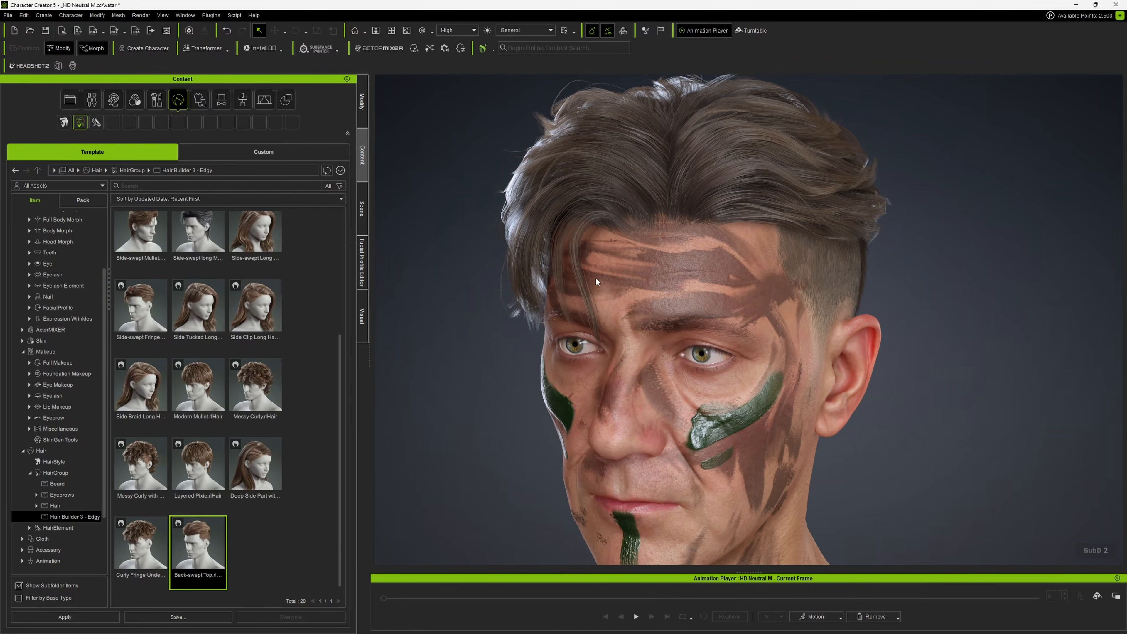
mouse_move(596, 282)
left_mouse_down()
mouse_move(631, 274)
mouse_move(583, 276)
left_mouse_up()
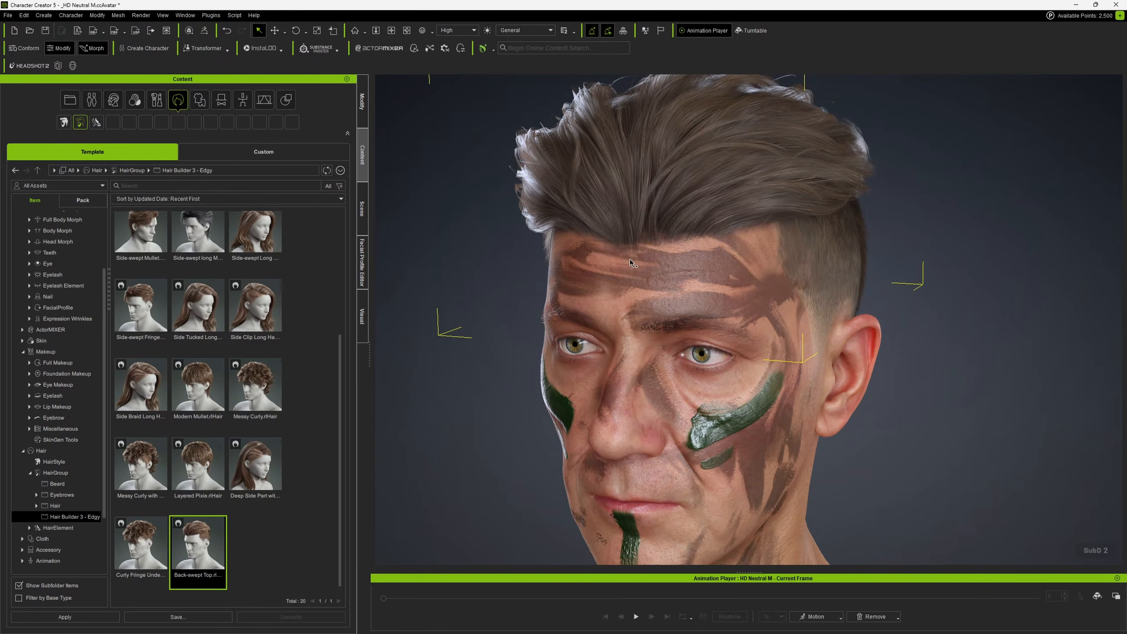
right_click_drag(632, 262, 547, 245)
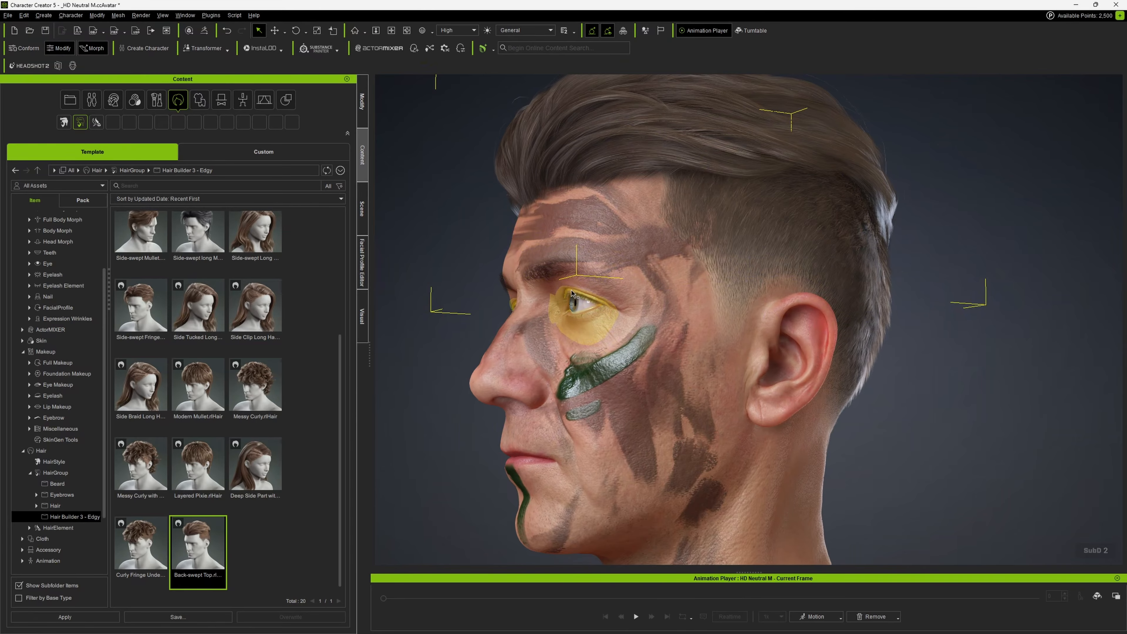
right_click_drag(572, 293, 731, 271)
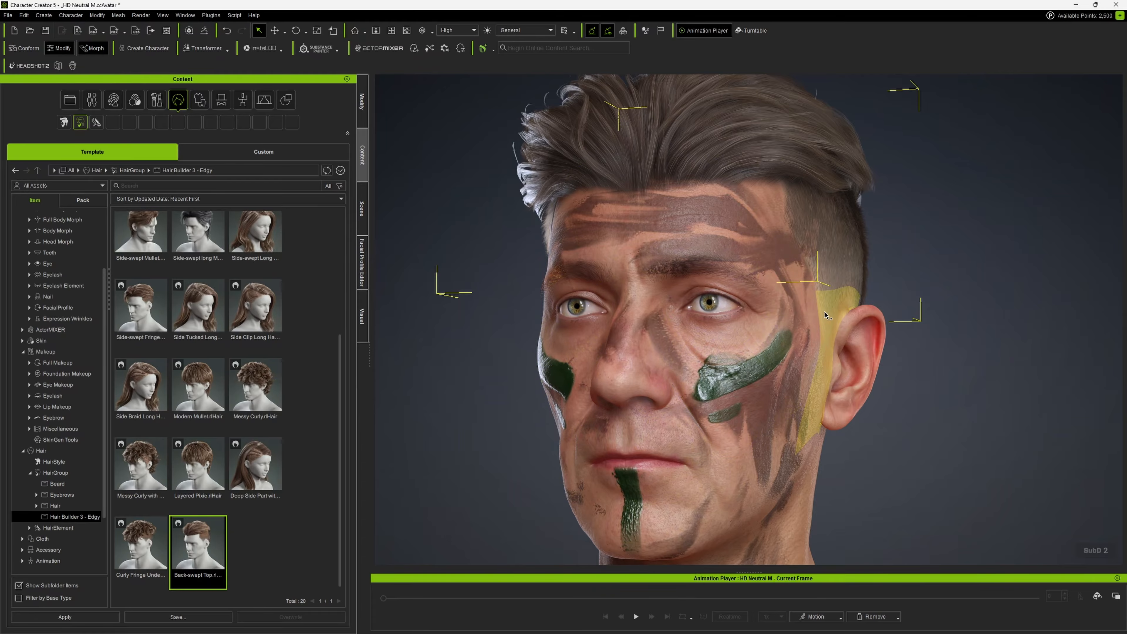
- Show the shader settings of the Back_swept_Top hairstyle's Hair material
middle_click_drag(888, 261, 834, 234)
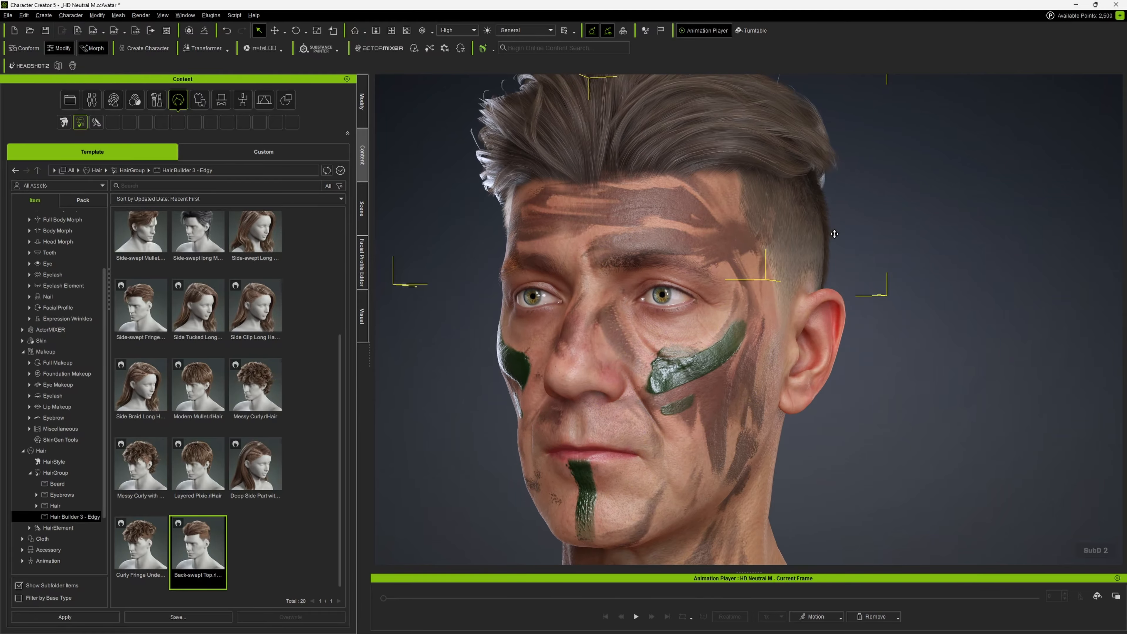
right_click_drag(834, 234, 513, 304)
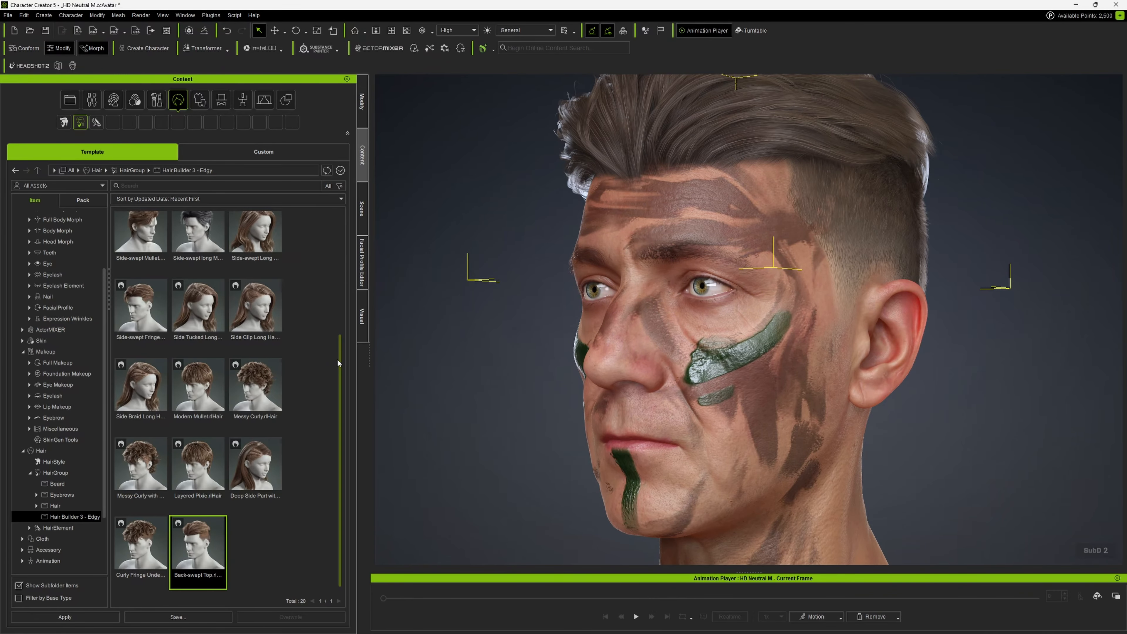
right_click_drag(590, 195, 488, 213)
left_click(362, 103)
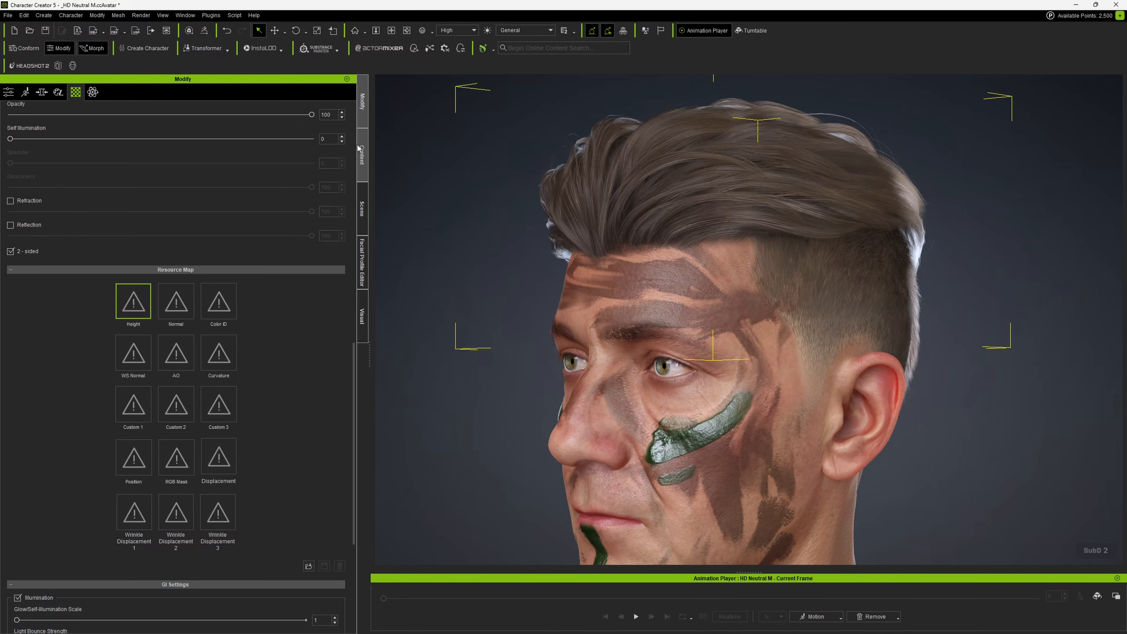
left_click(362, 154)
left_click(362, 103)
left_click(76, 93)
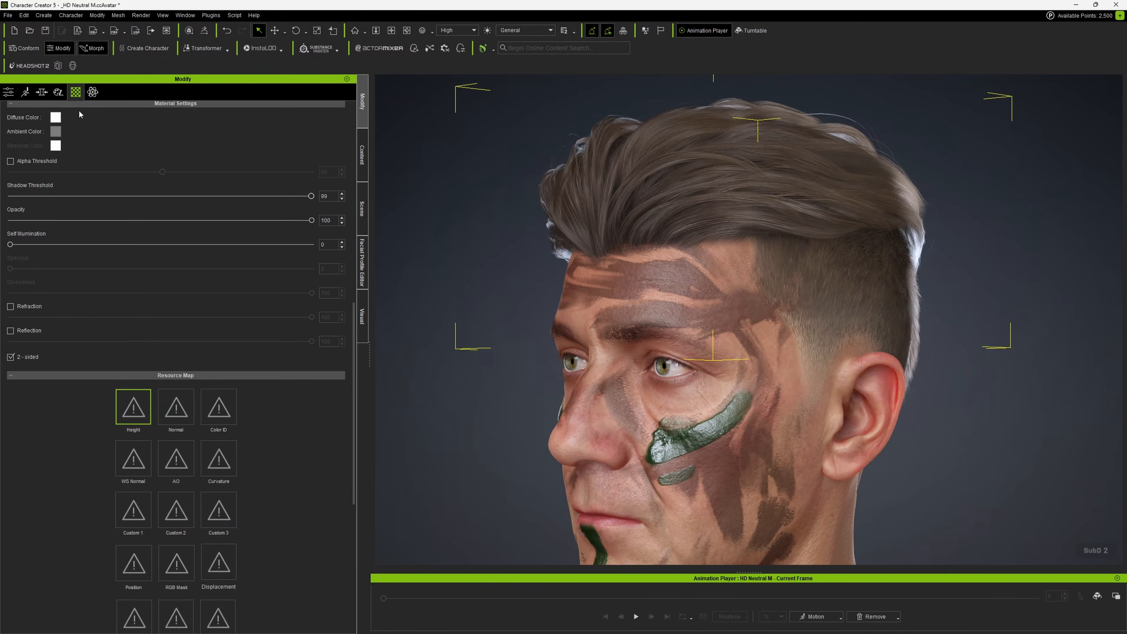
scroll(83, 175, "up", 10)
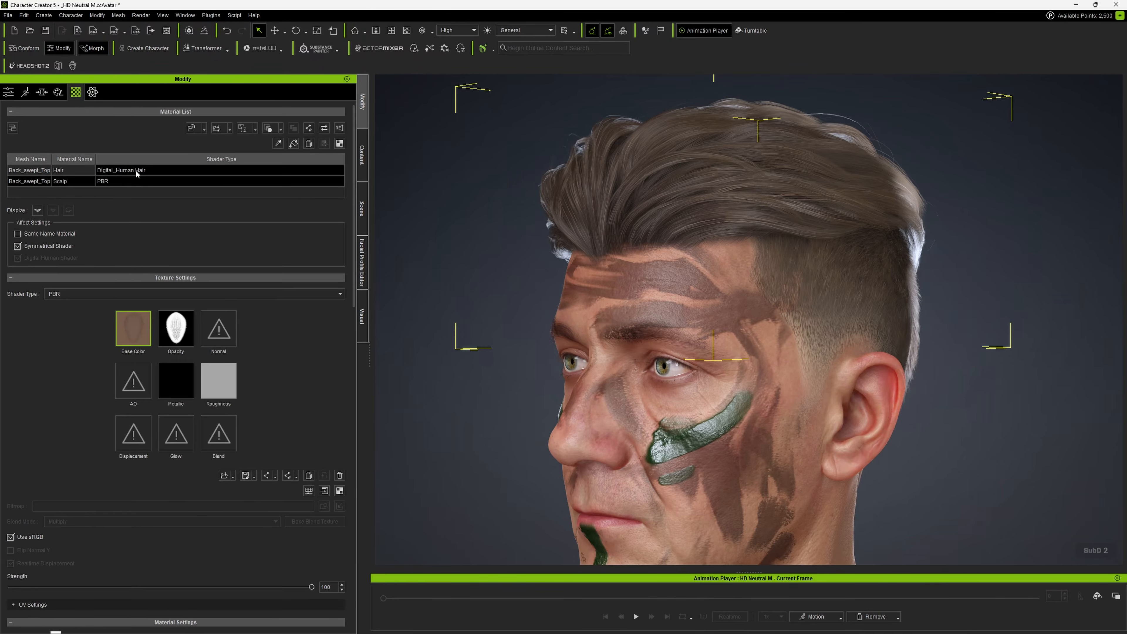
left_click(144, 170)
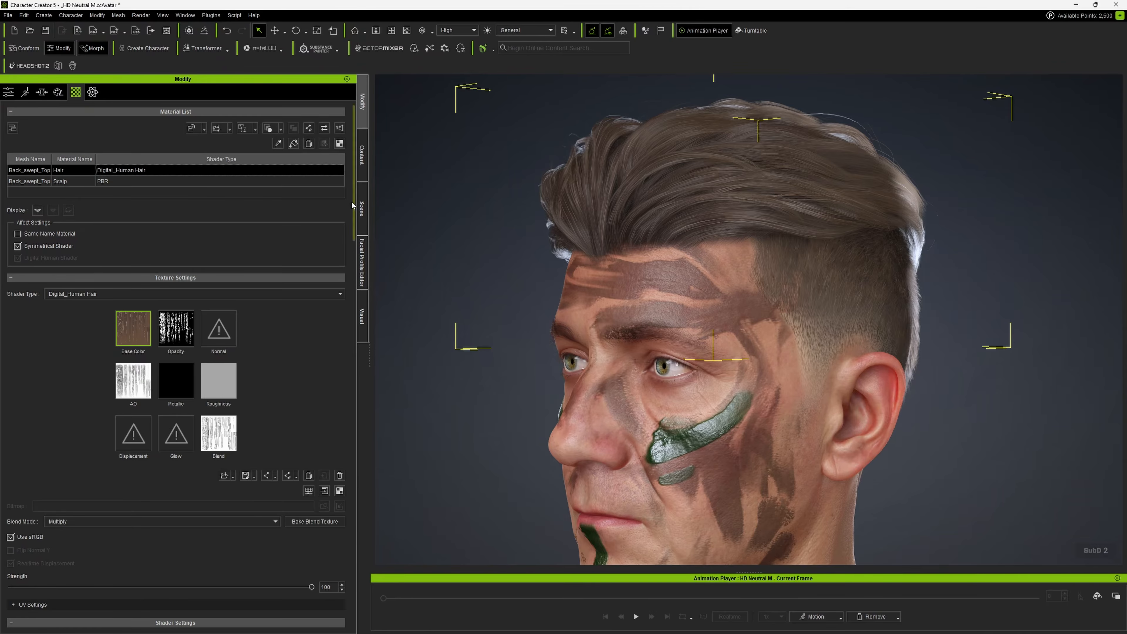
left_click_drag(351, 204, 352, 324)
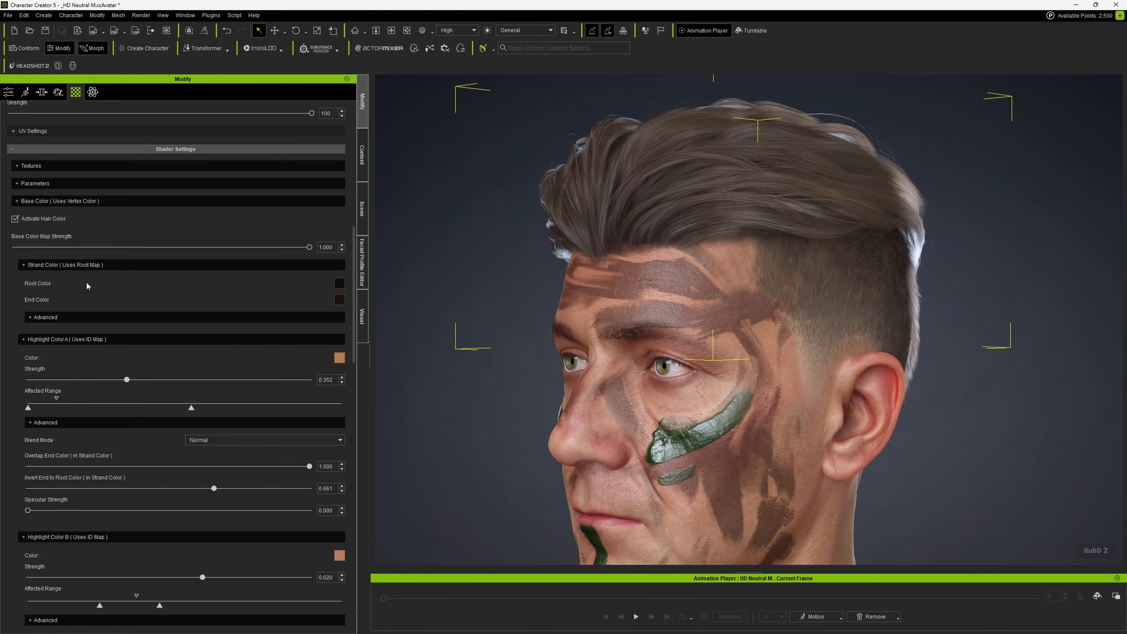
left_click(340, 284)
left_click_drag(537, 219, 406, 202)
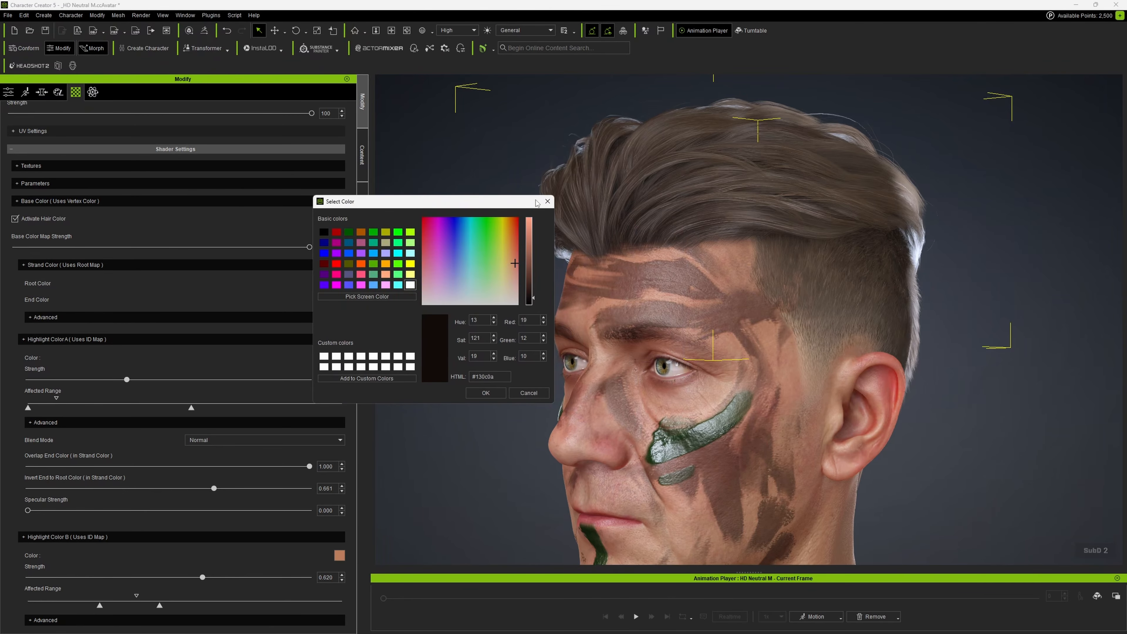
left_click(547, 201)
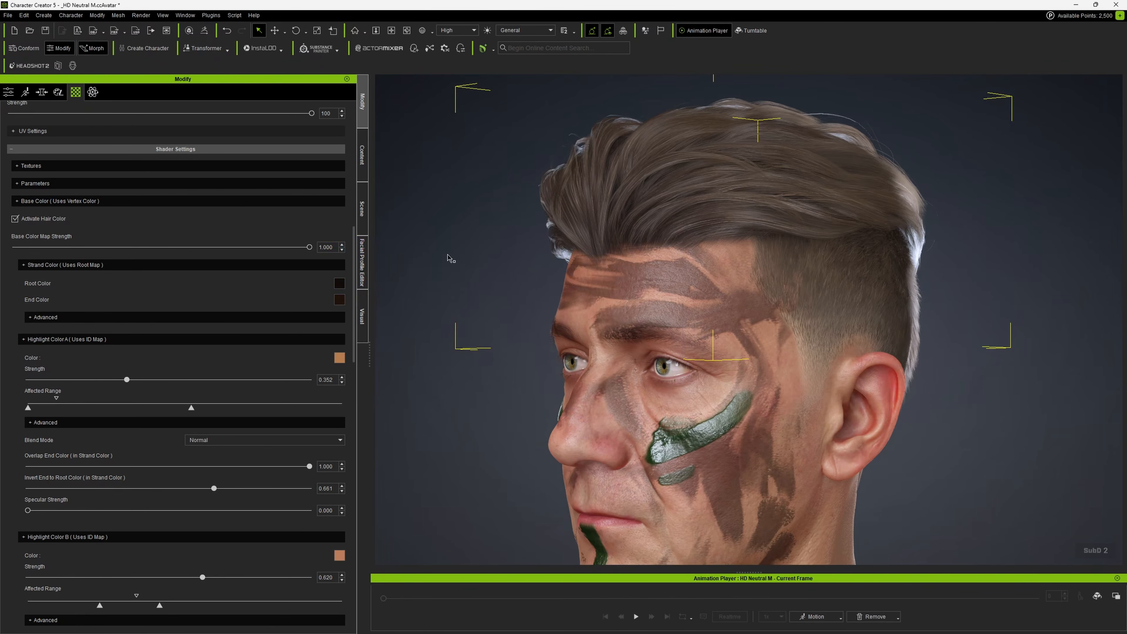
- Set the strand End Color of the Back_swept_Top Hair material to black (#000000)
left_click(339, 300)
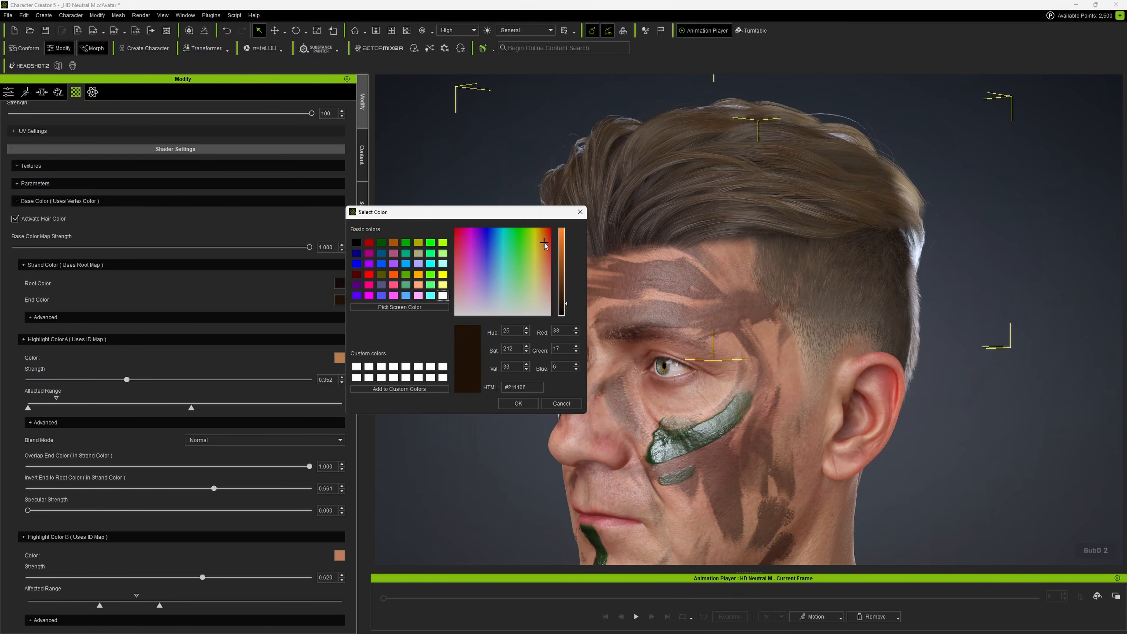
mouse_move(544, 244)
left_mouse_down()
mouse_move(521, 241)
mouse_move(551, 258)
left_mouse_up()
left_click_drag(567, 306, 566, 318)
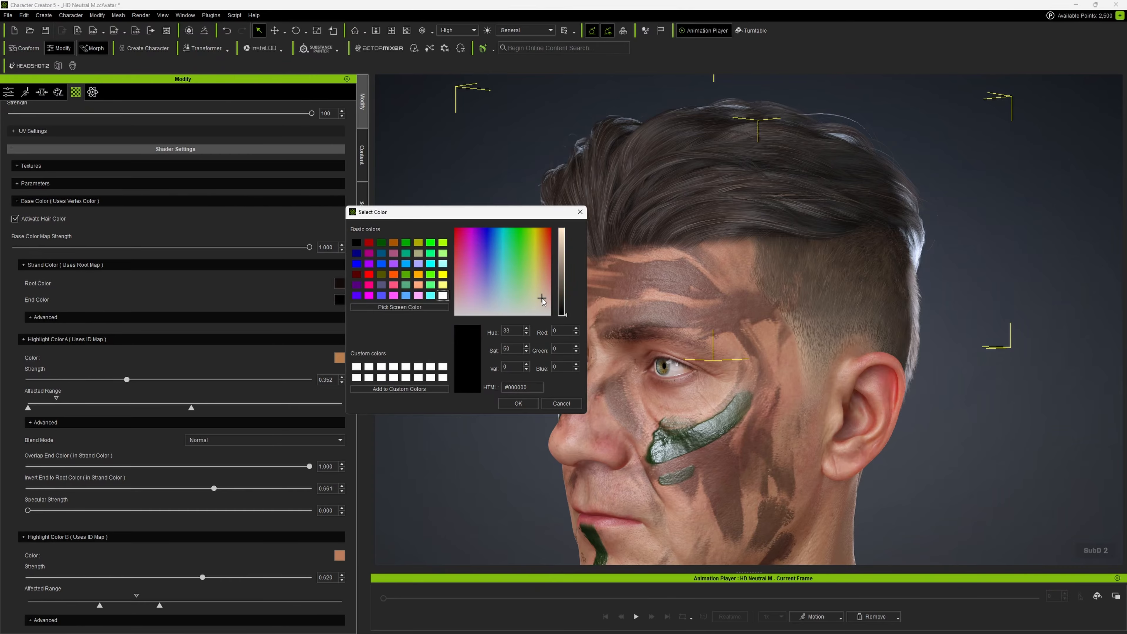
left_click(517, 403)
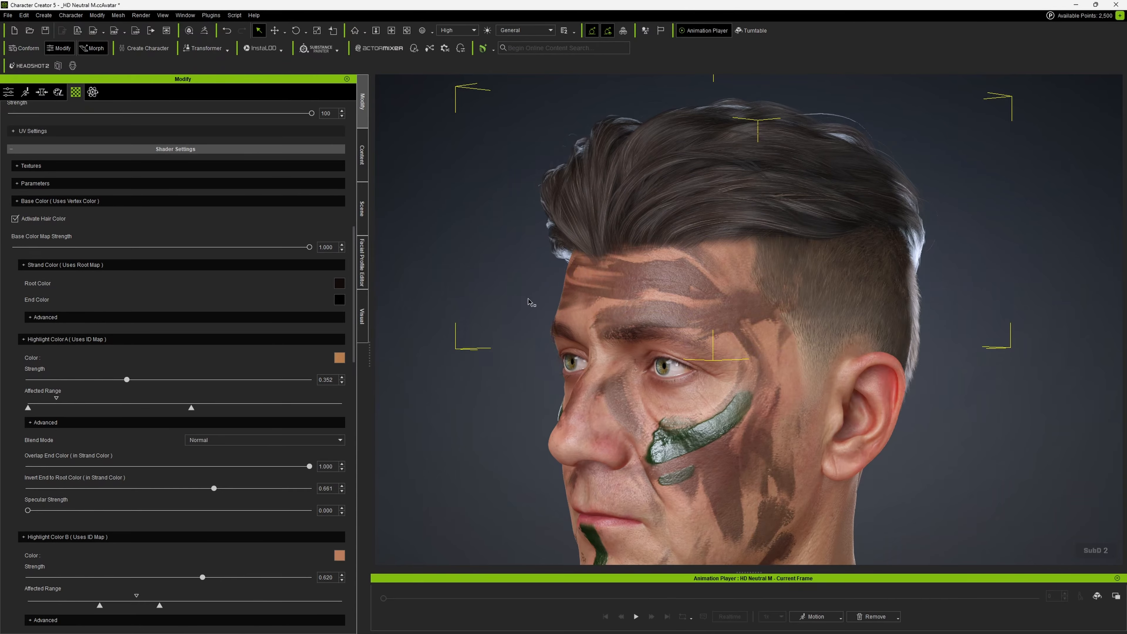
- Select the Crew Cut hair and toggle its visibility off and on to check which part of the head it covers
right_click_drag(470, 267, 676, 205)
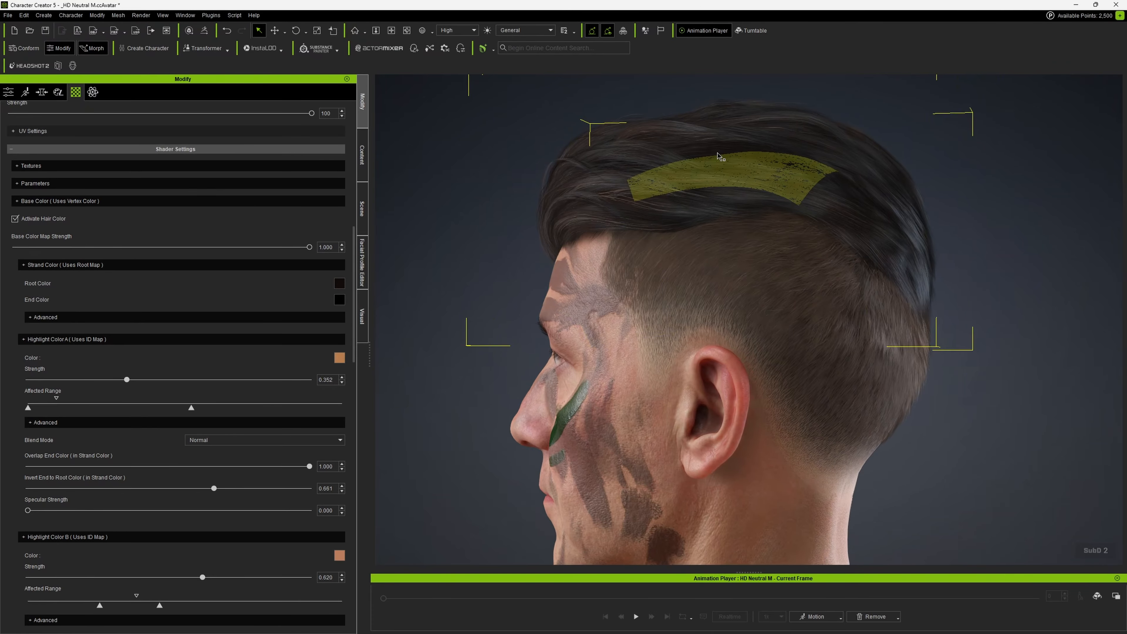
left_click(362, 209)
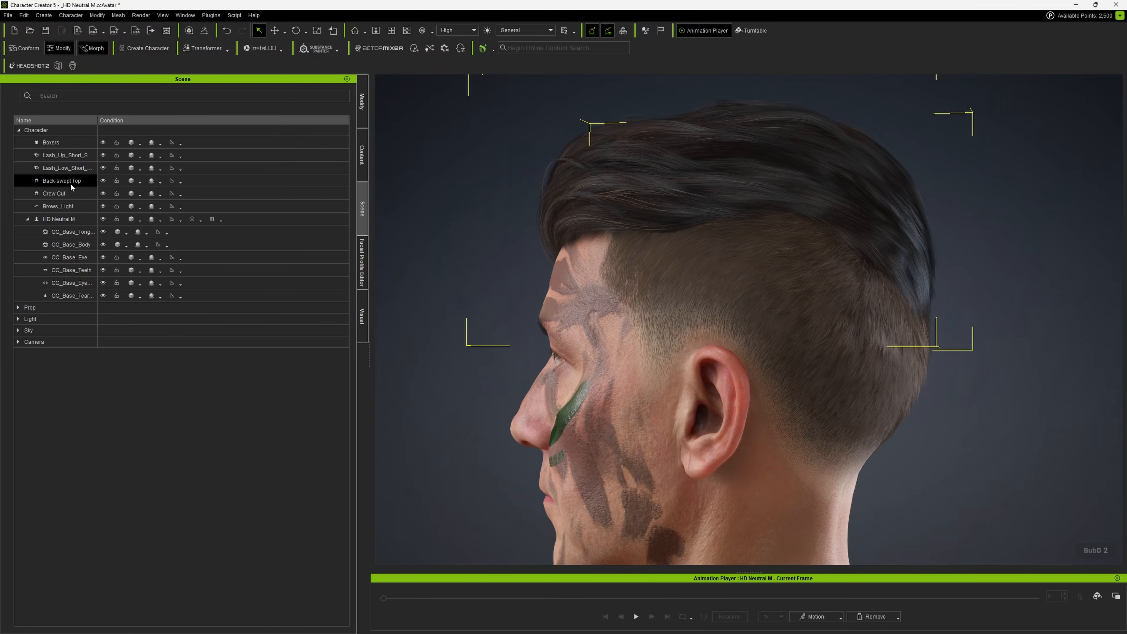
double_click(67, 194)
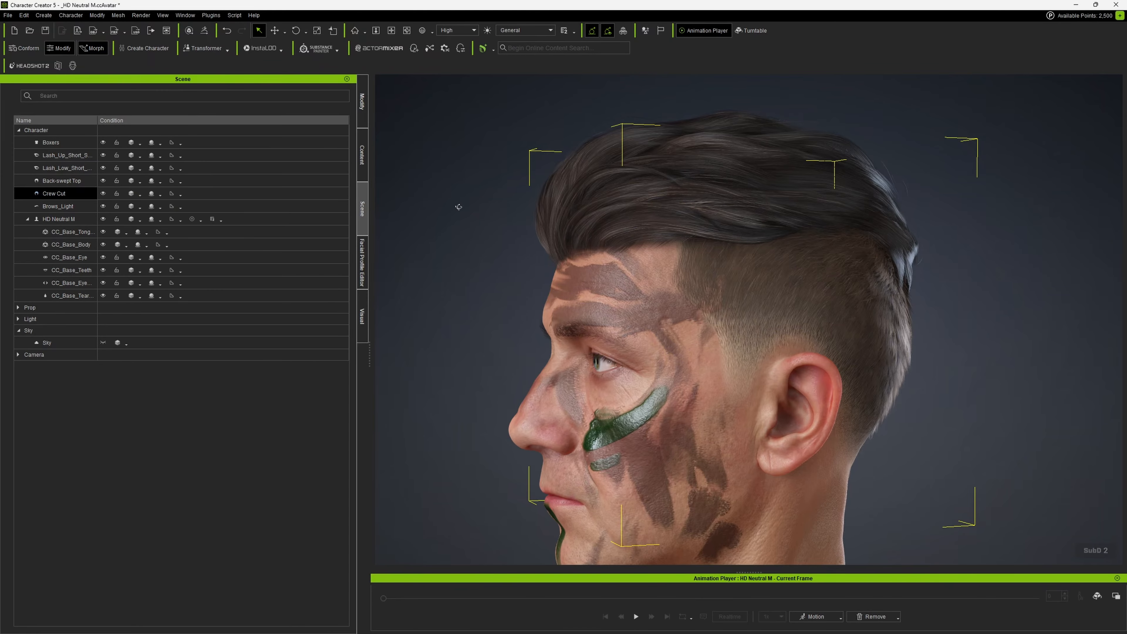
right_click_drag(455, 204, 504, 224)
left_click(103, 194)
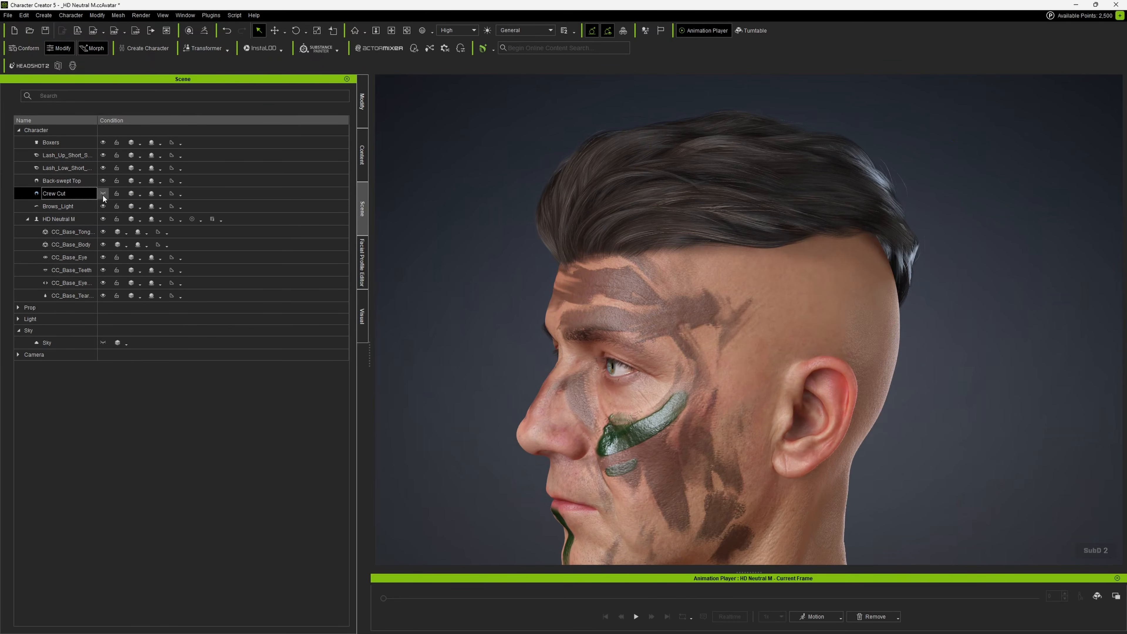
left_click(103, 194)
left_click(103, 197)
left_click(105, 198)
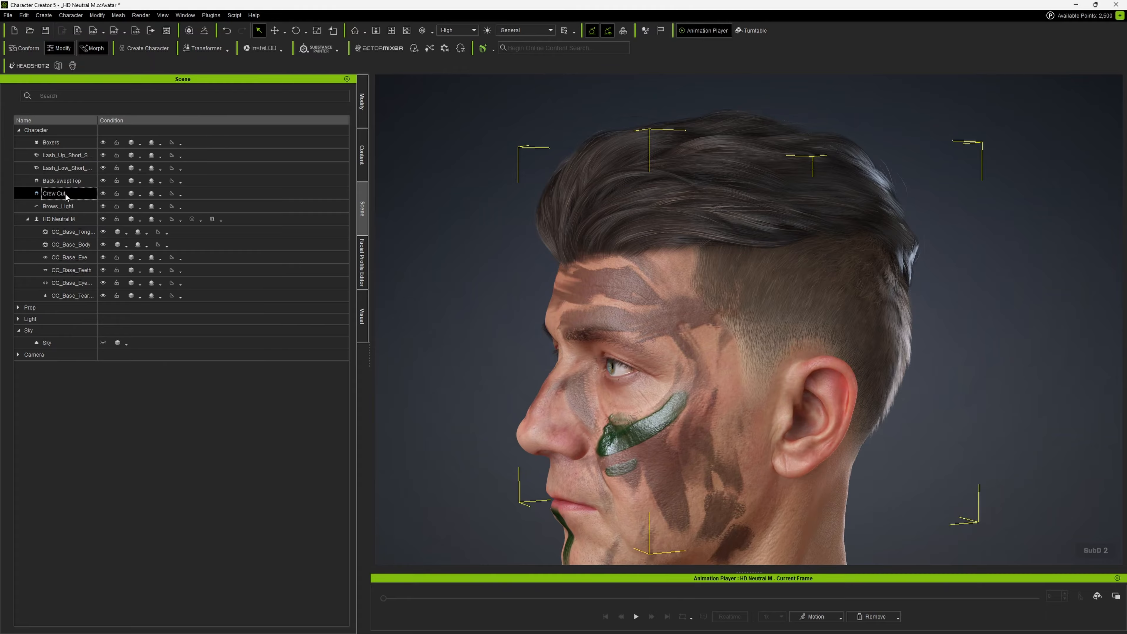
- Copy the shader parameters of the Back_swept_Top Hair material and paste them onto the Crew_Cut Hair material
left_click(362, 114)
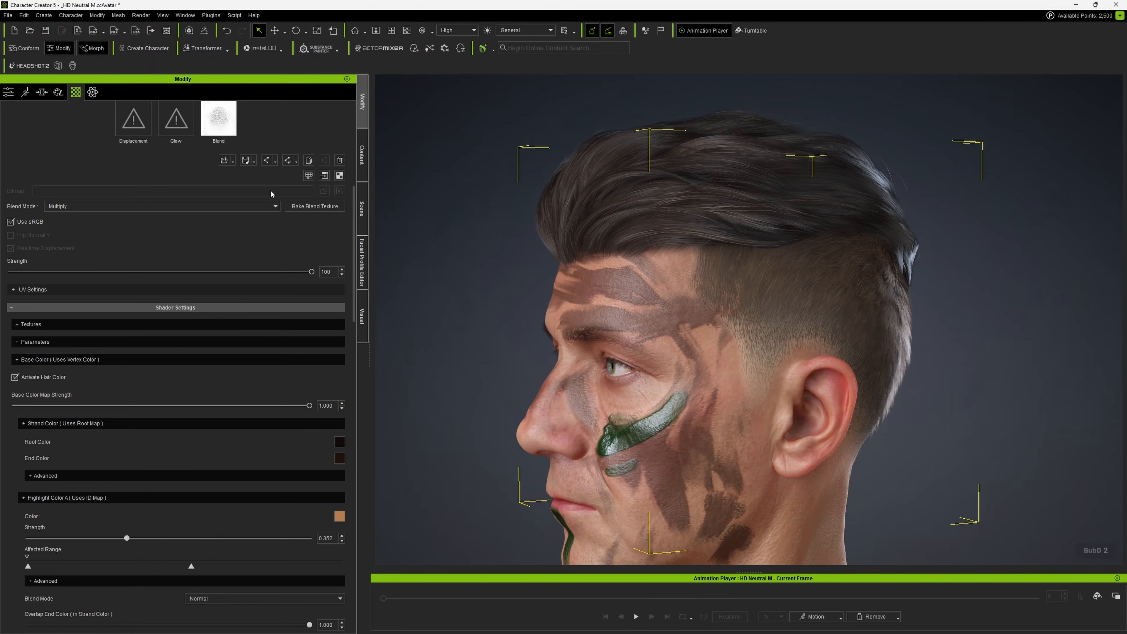
scroll(270, 189, "up", 5)
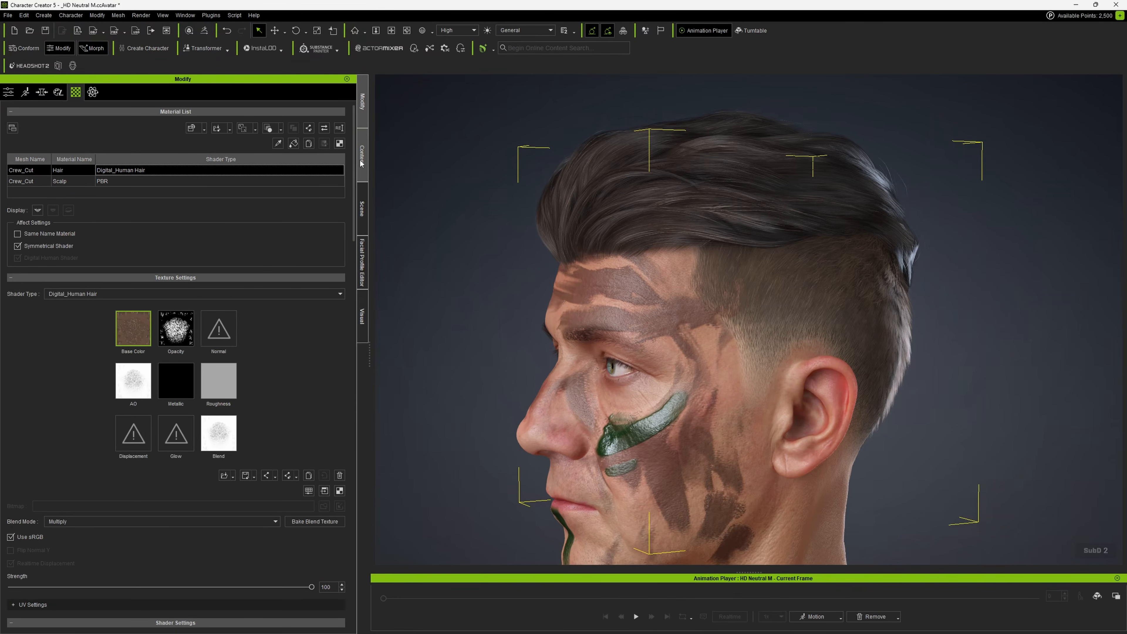
left_click(797, 319)
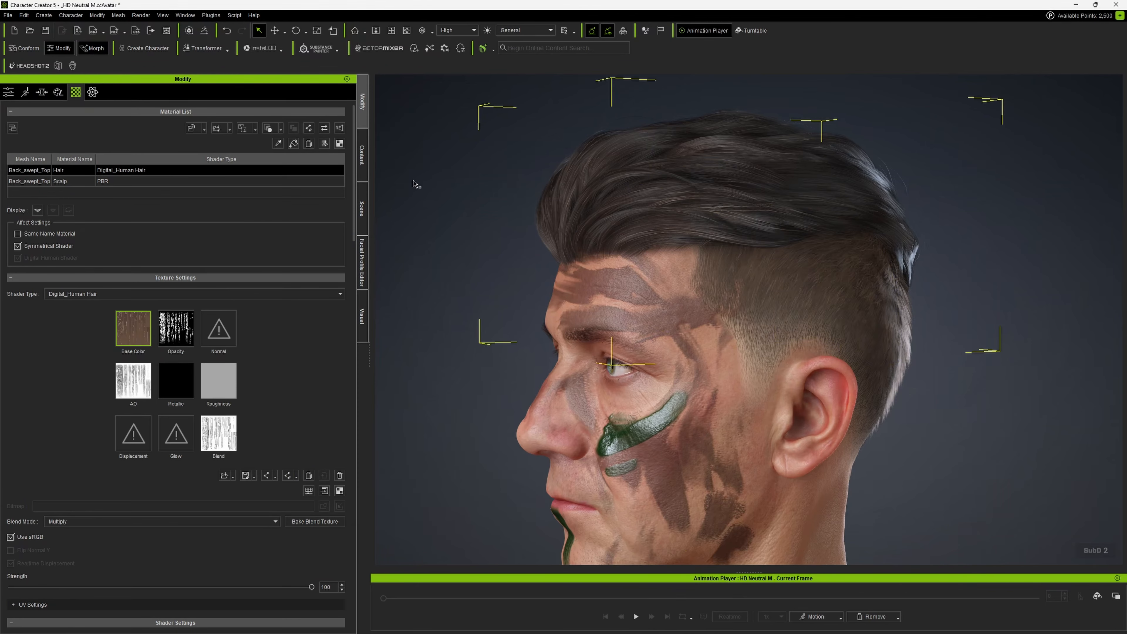
right_click(124, 173)
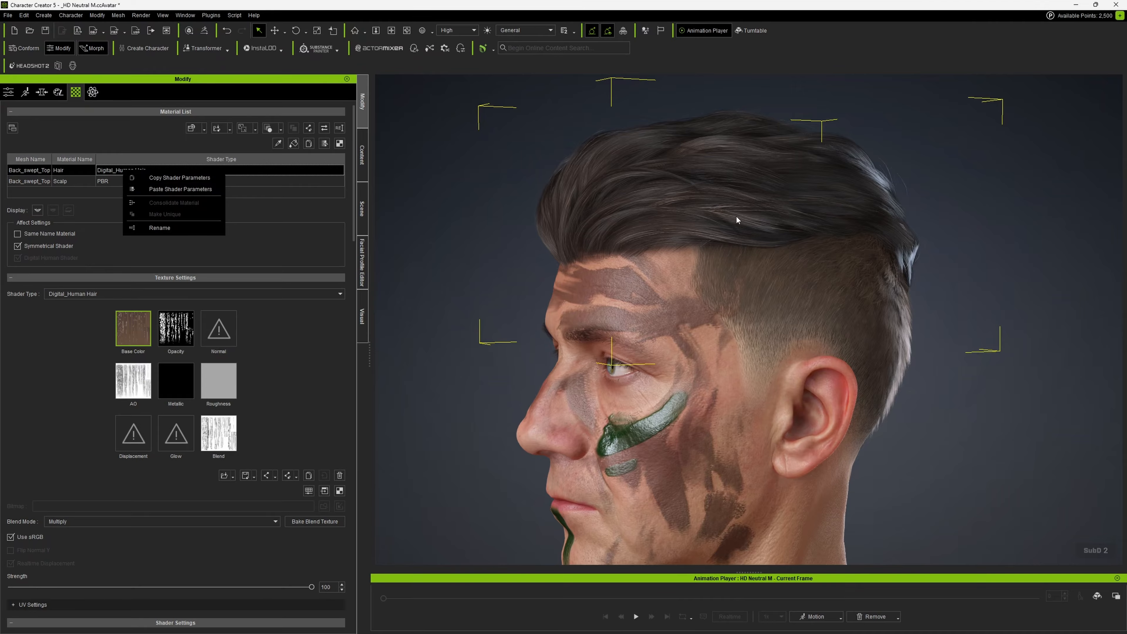
left_click(195, 178)
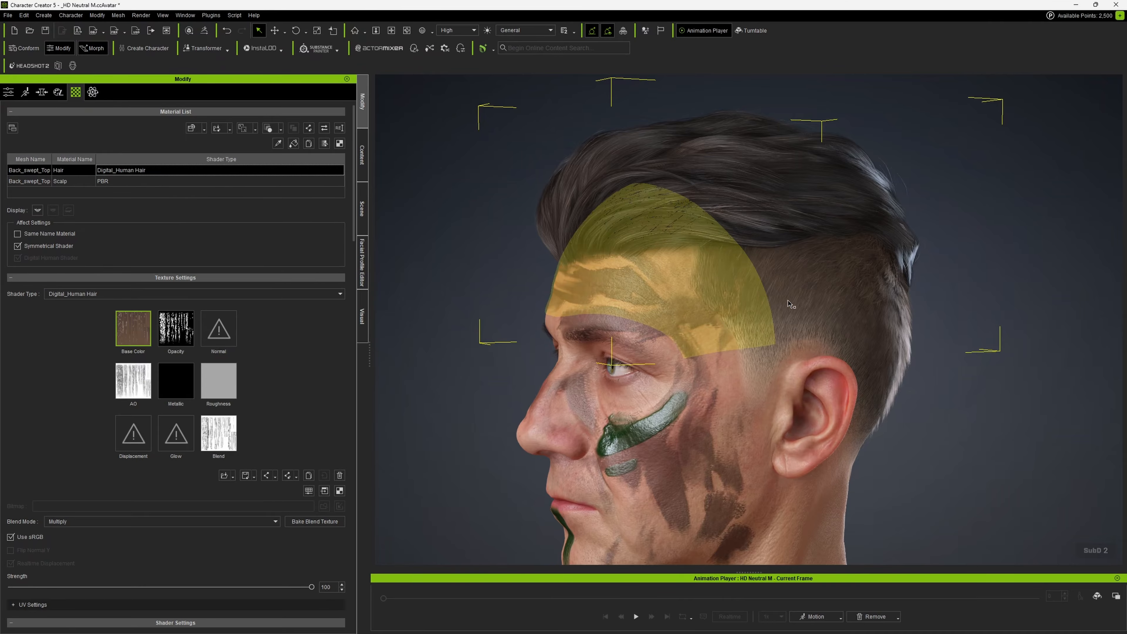
left_click(809, 308)
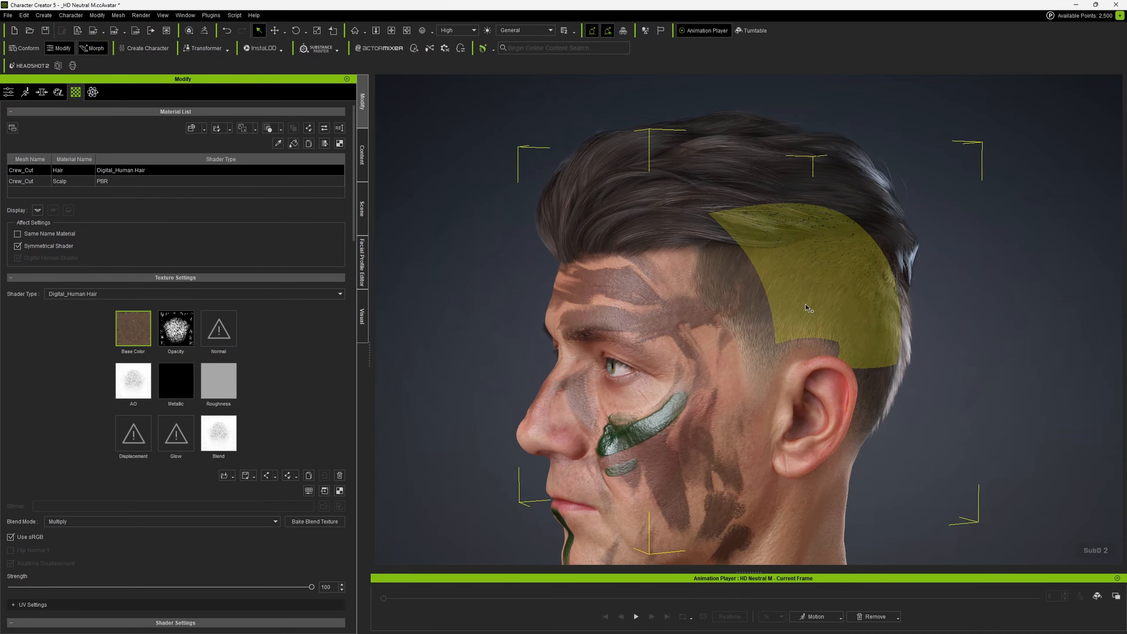
right_click(125, 180)
left_click(151, 191)
left_click(769, 306)
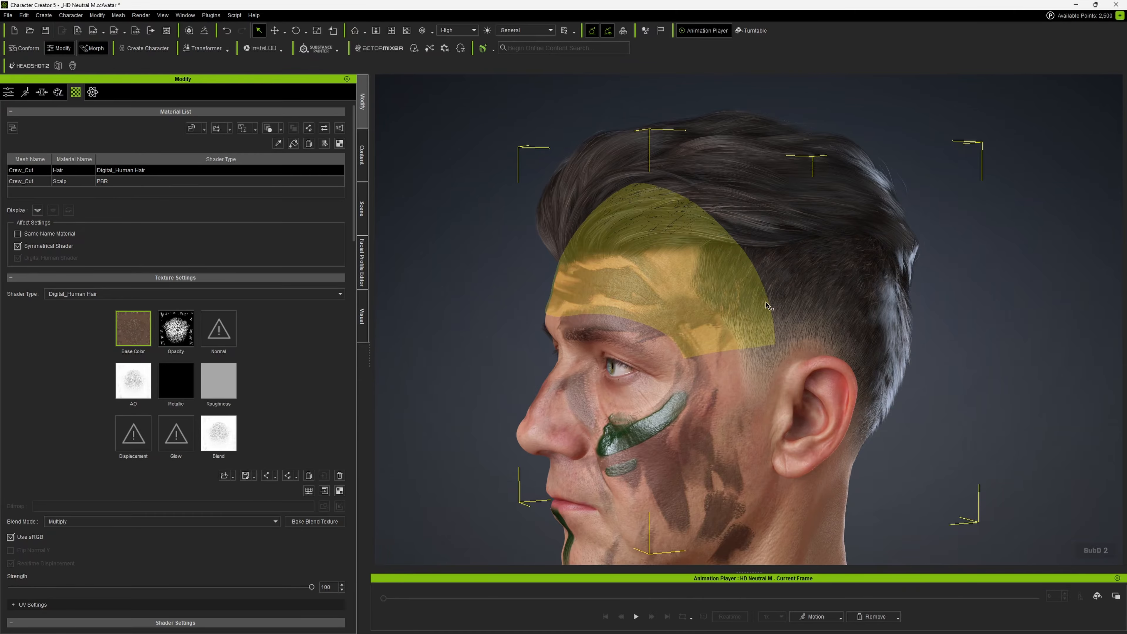
- Examine close up how the colour of the top hair matches the crew-cut sides
mouse_move(769, 307)
right_mouse_down()
mouse_move(843, 302)
mouse_move(674, 292)
mouse_move(774, 302)
right_mouse_up()
scroll(304, 355, "down", 20)
scroll(738, 302, "up", 5)
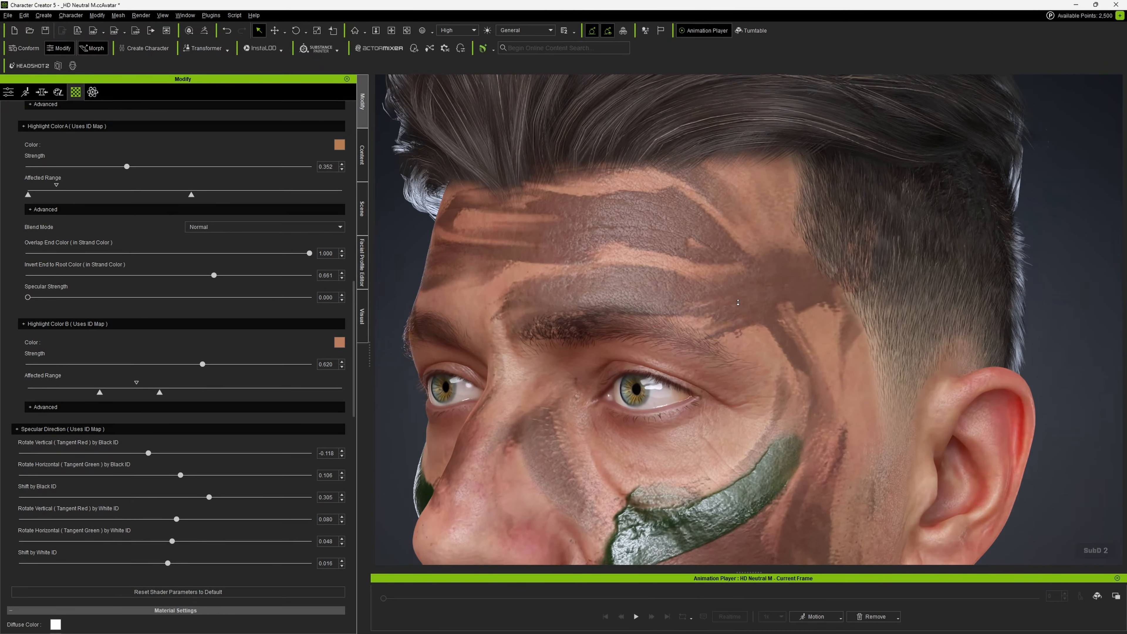
scroll(737, 303, "down", 5)
left_click(617, 266)
scroll(616, 275, "up", 6)
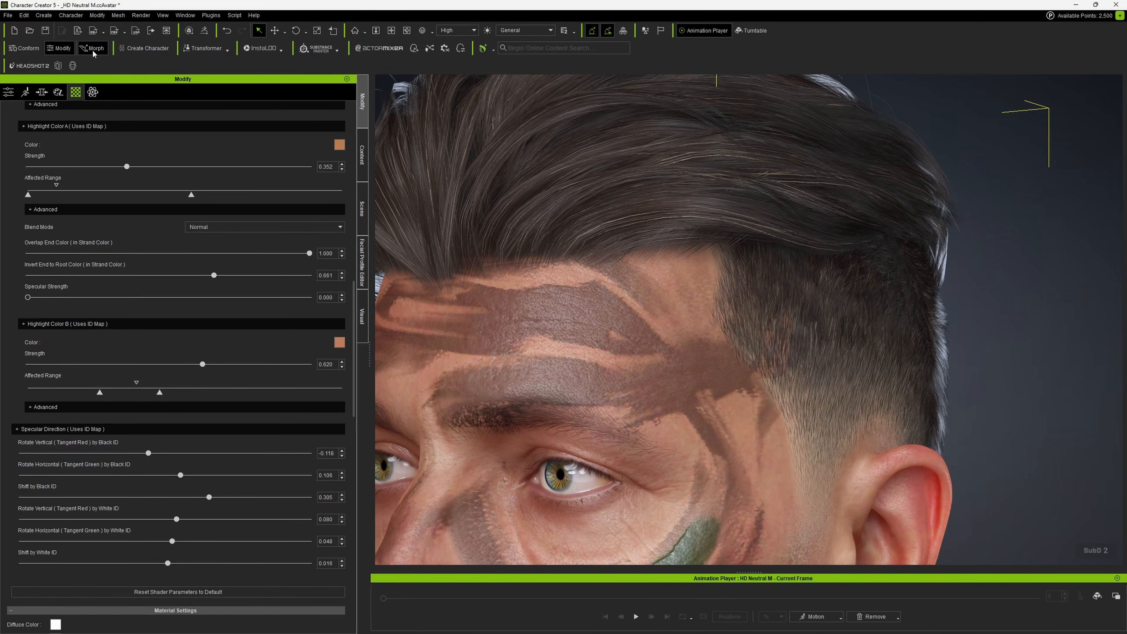
right_click_drag(574, 238, 607, 311)
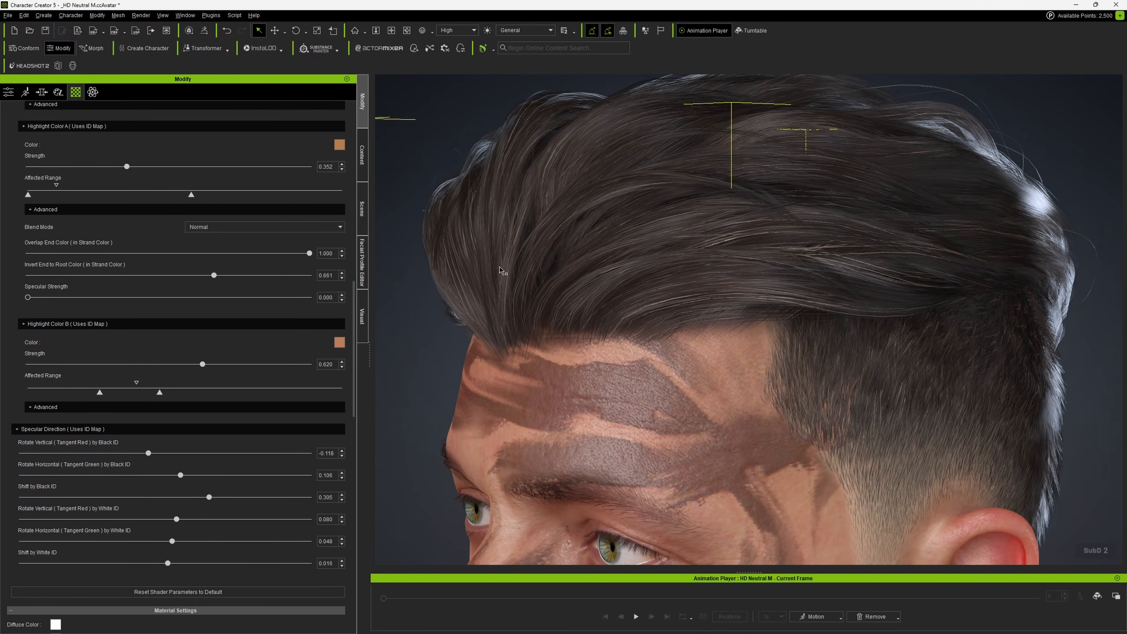
- Set the strand End Color of the Crew_Cut Hair material to near-black #060606
left_click_drag(355, 323, 354, 129)
scroll(234, 399, "down", 15)
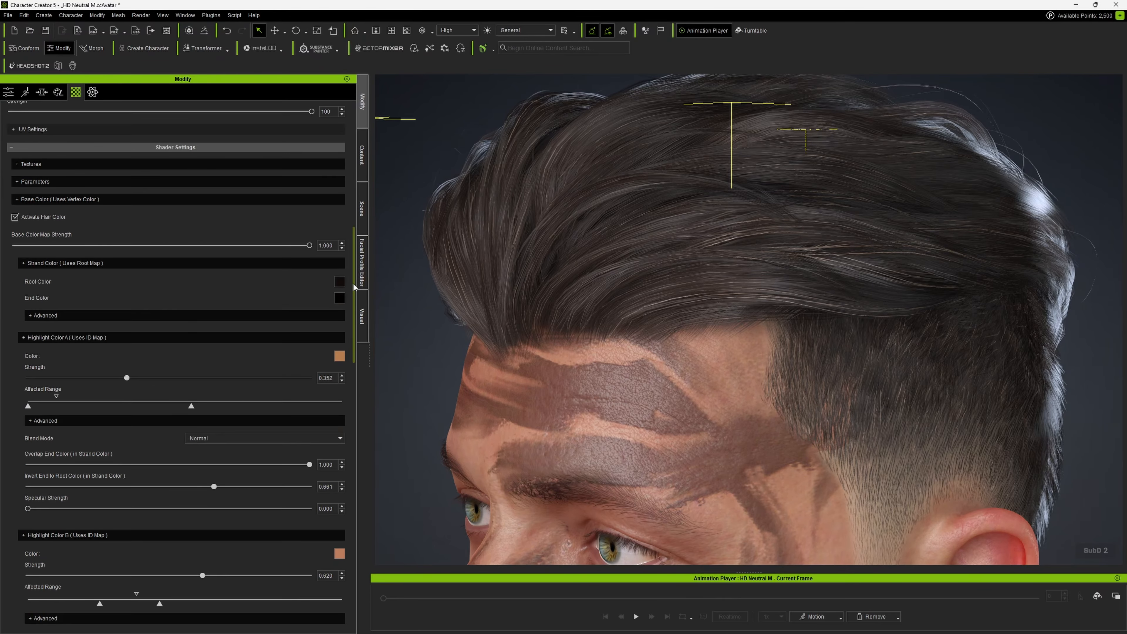
scroll(353, 287, "down", 2)
left_click(339, 282)
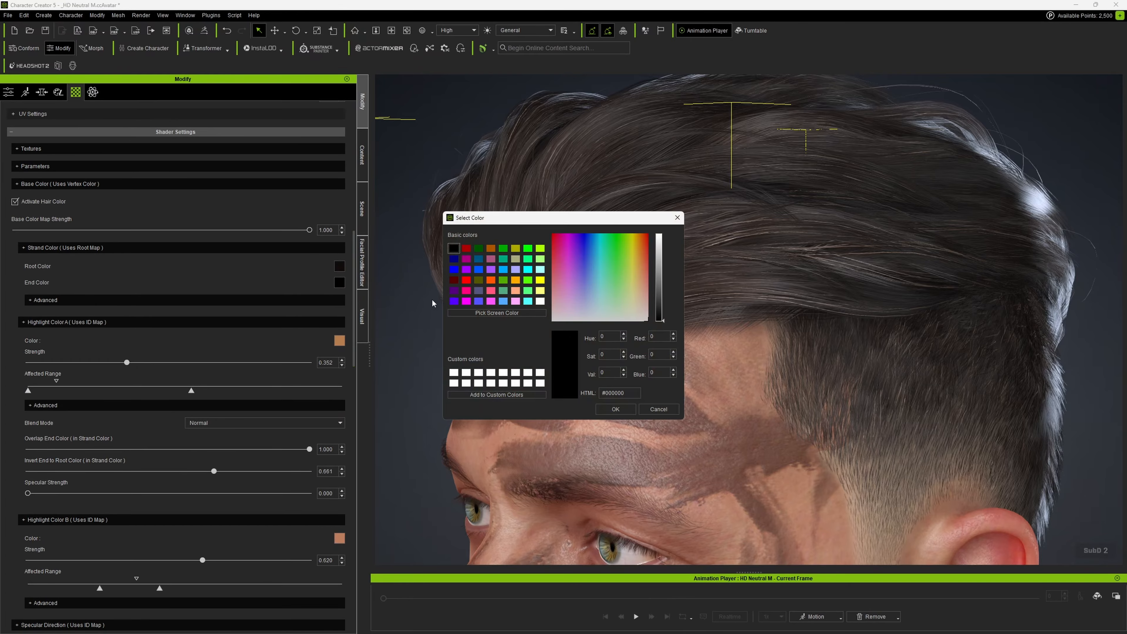
mouse_move(659, 303)
left_mouse_down()
mouse_move(661, 336)
mouse_move(660, 320)
left_mouse_up()
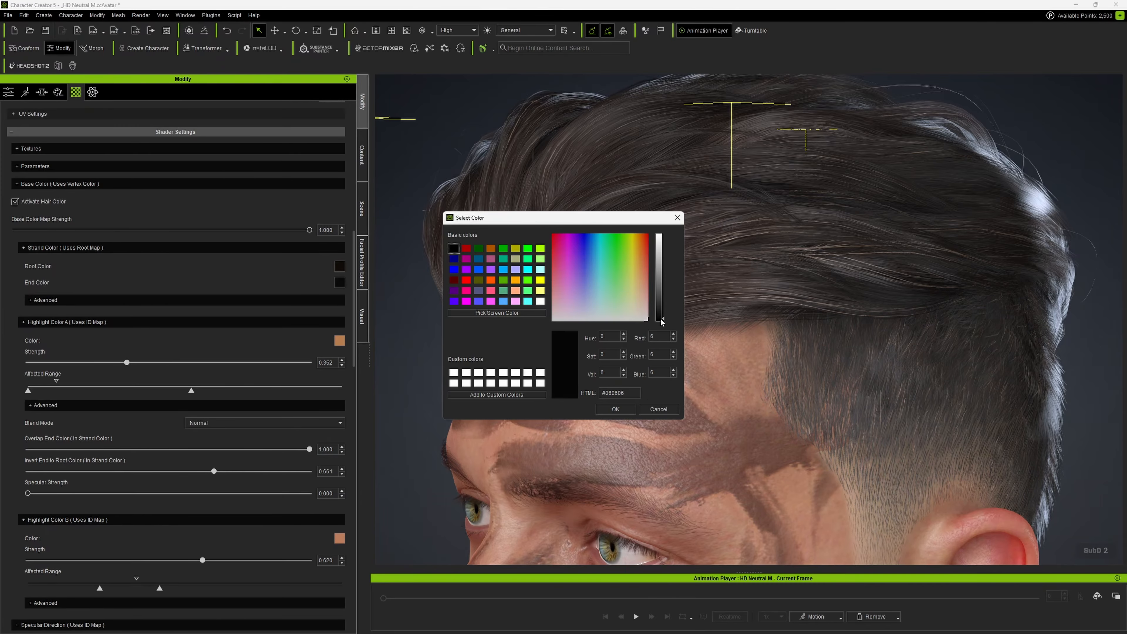
left_click(615, 409)
- Copy the shader parameters of the Crew_Cut Hair material and paste them onto the Back_swept_Top Hair material
scroll(332, 267, "up", 12)
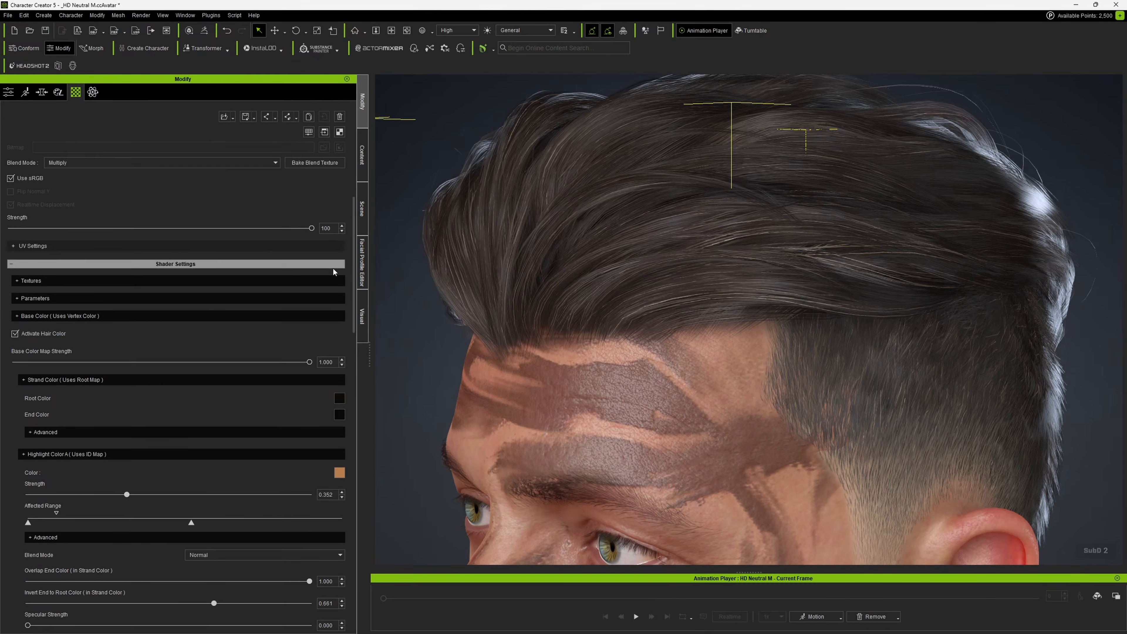
left_click(133, 169)
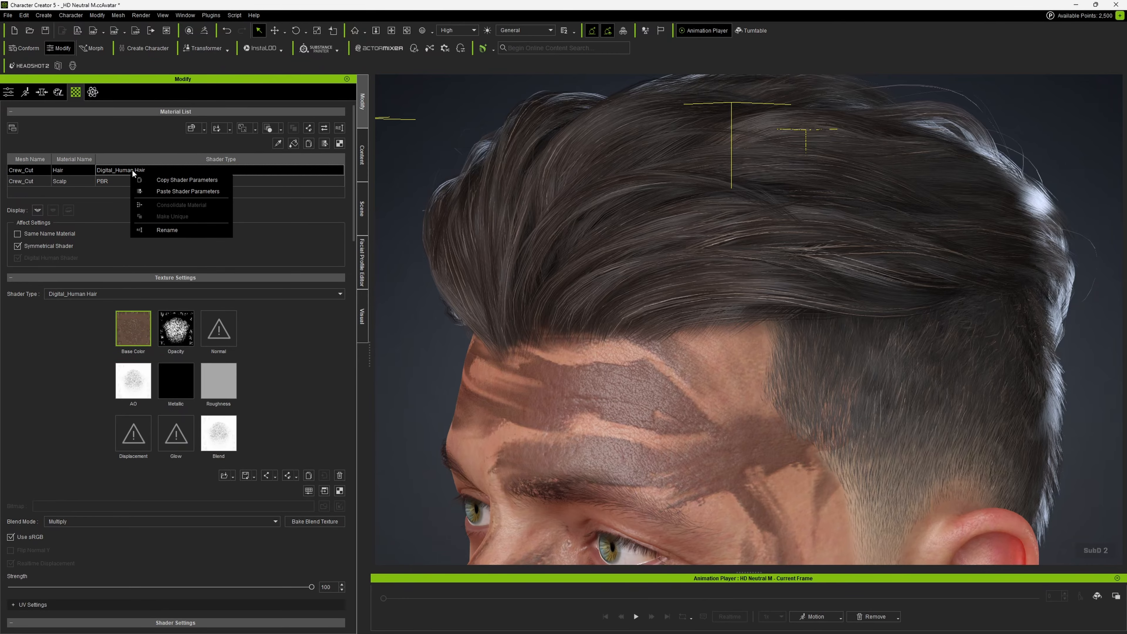
left_click(187, 180)
left_click(600, 197)
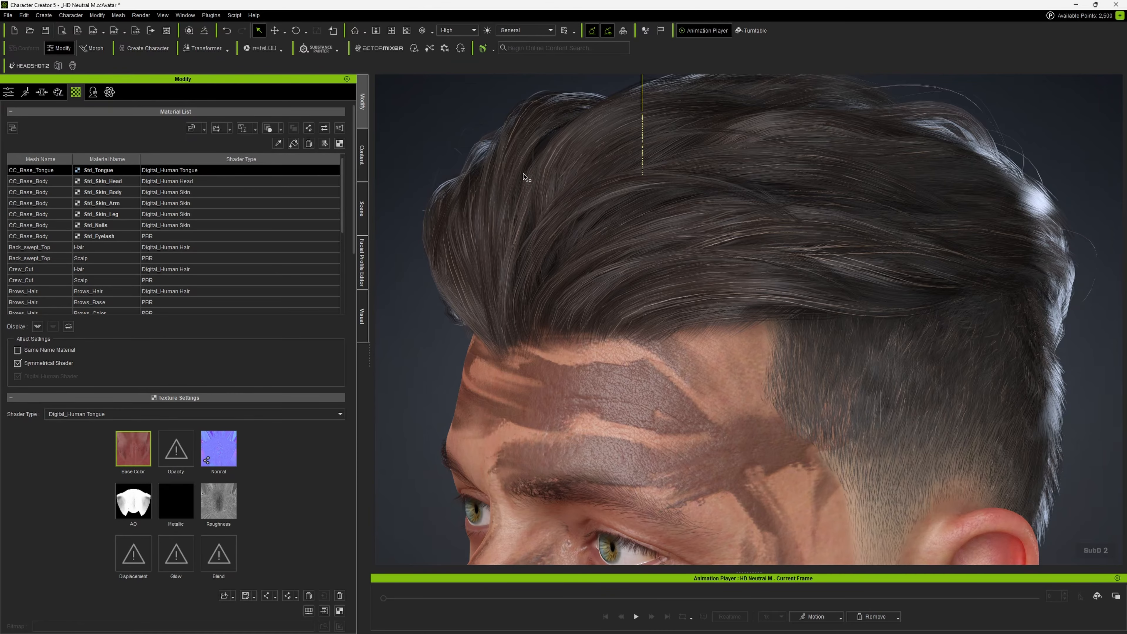
scroll(458, 249, "down", 5)
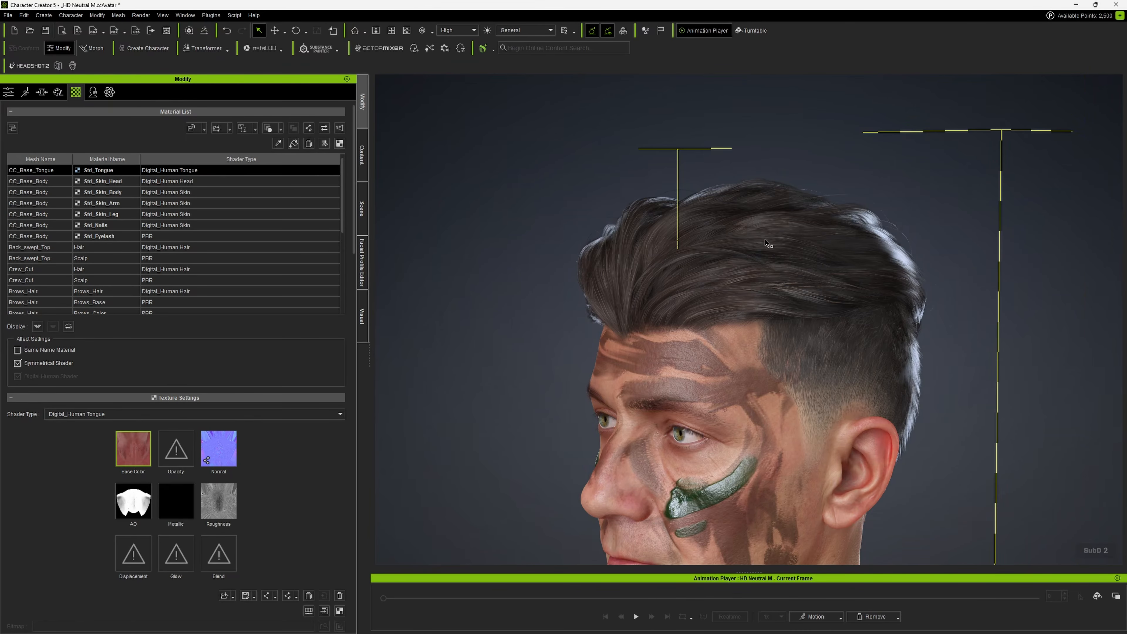
right_click(673, 247)
left_click(768, 254)
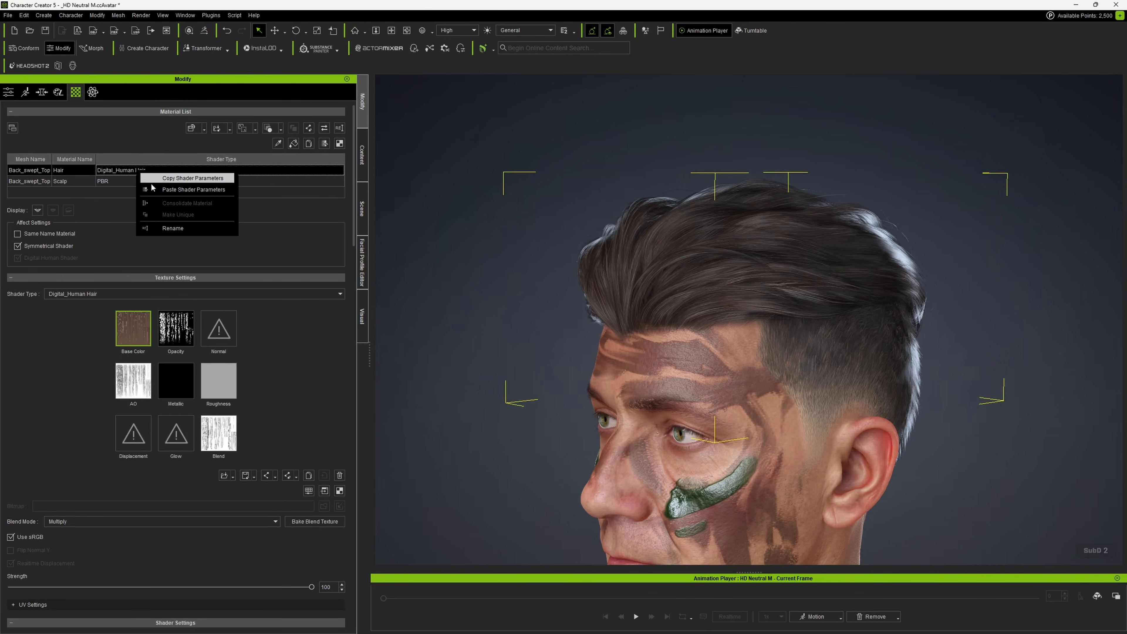
right_click_drag(660, 269, 601, 227)
scroll(741, 269, "up", 3)
scroll(741, 270, "down", 3)
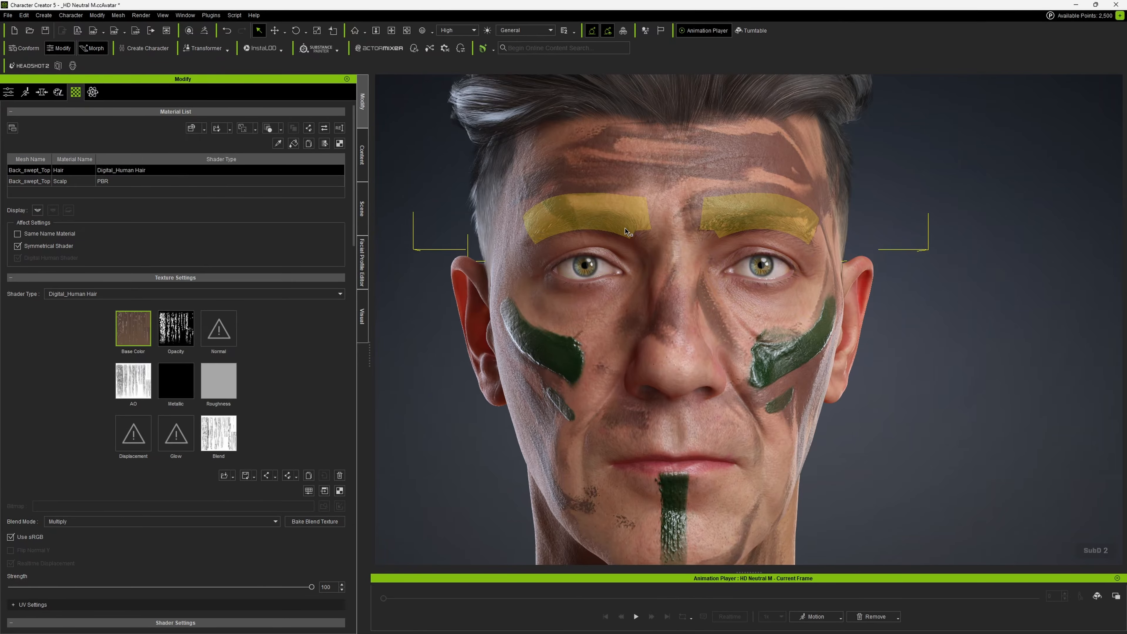
- Browse the hair content library to the Beard folder inside HairGroup
left_click(630, 229)
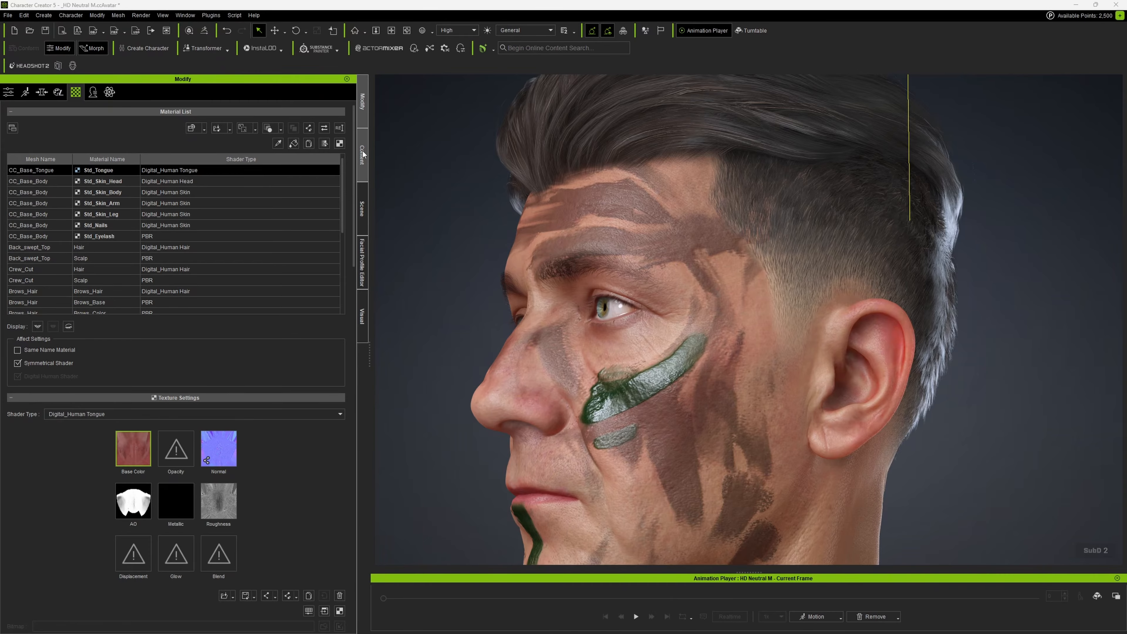
left_click(364, 155)
mouse_move(343, 358)
left_mouse_down()
mouse_move(343, 340)
mouse_move(343, 360)
left_mouse_up()
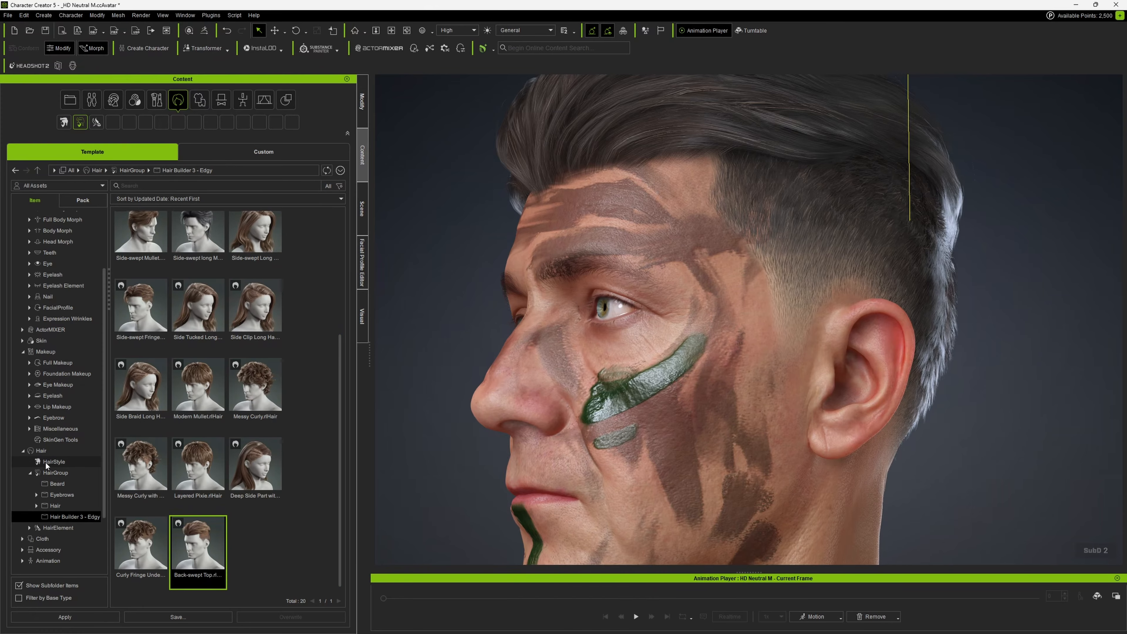
scroll(42, 452, "up", 3)
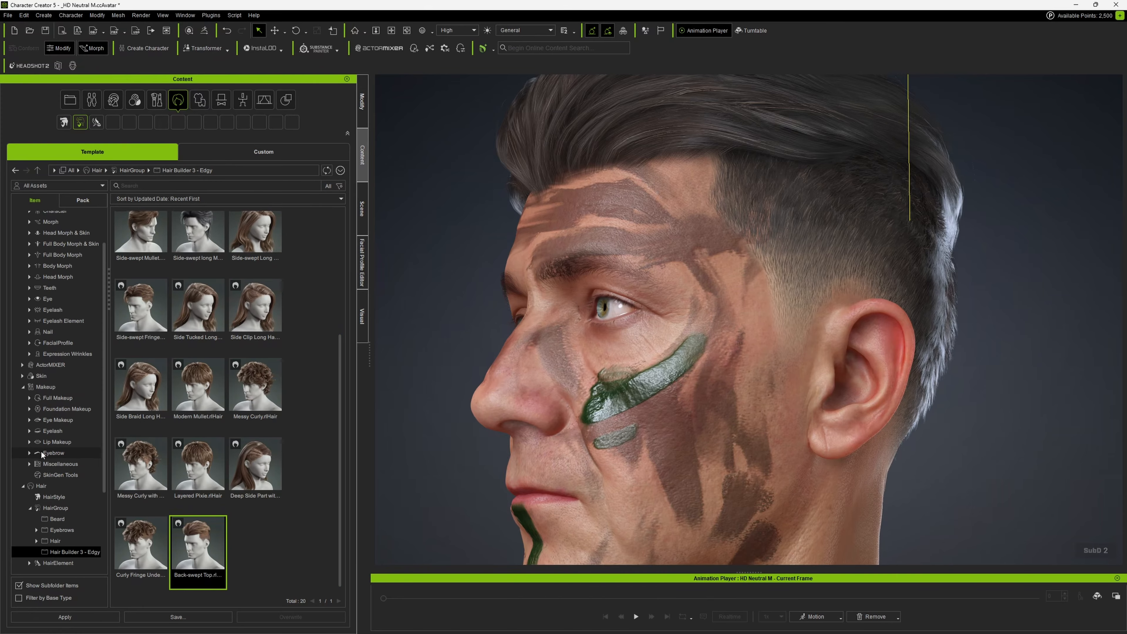
scroll(57, 458, "down", 2)
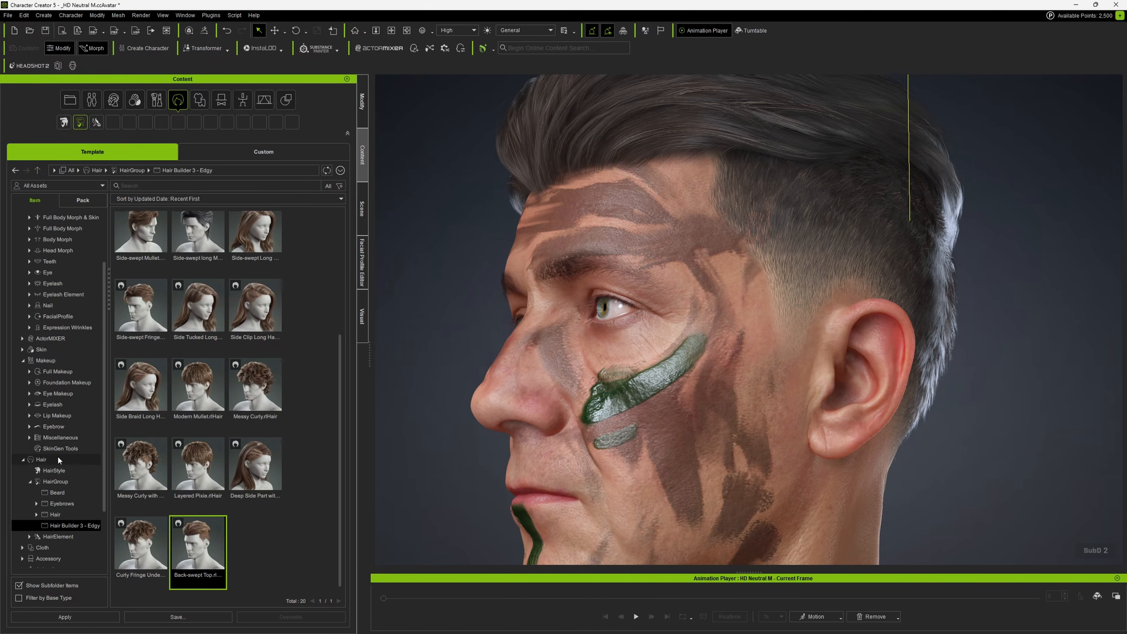
left_click(61, 493)
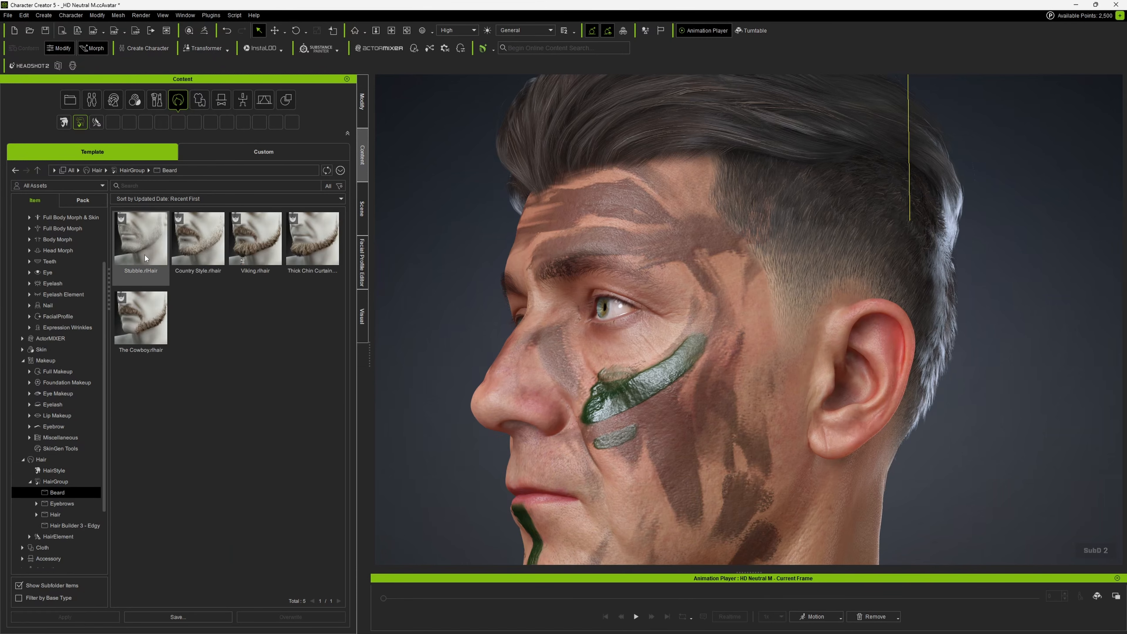
- Try the Country Style beard and the Viking beard on the character's face
middle_click_drag(560, 359, 605, 274)
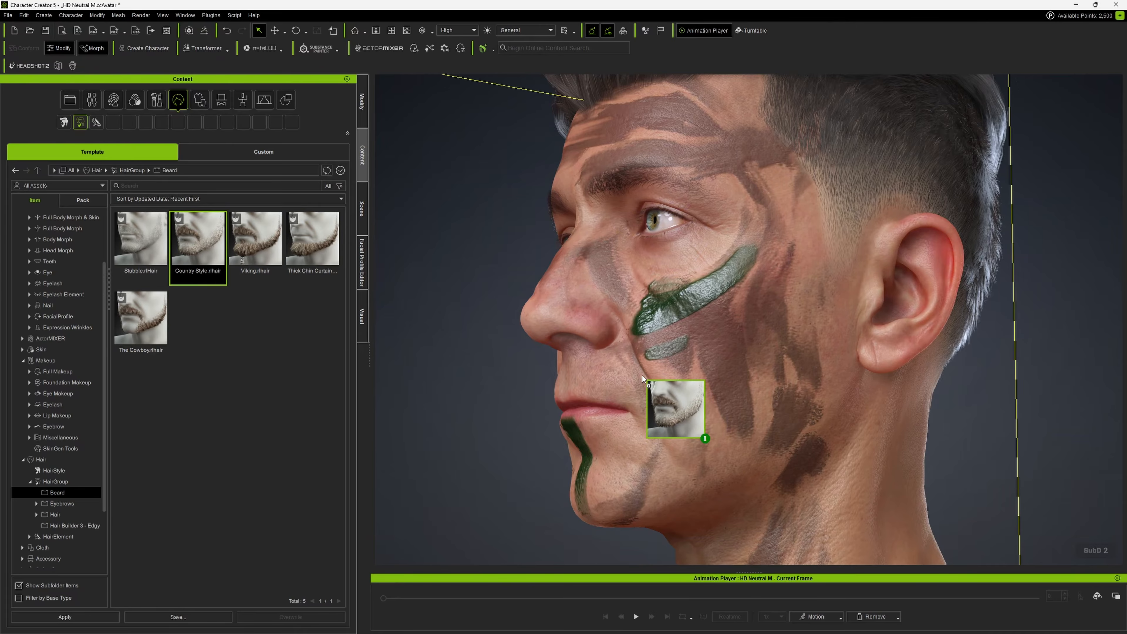
left_click_drag(642, 375, 642, 375)
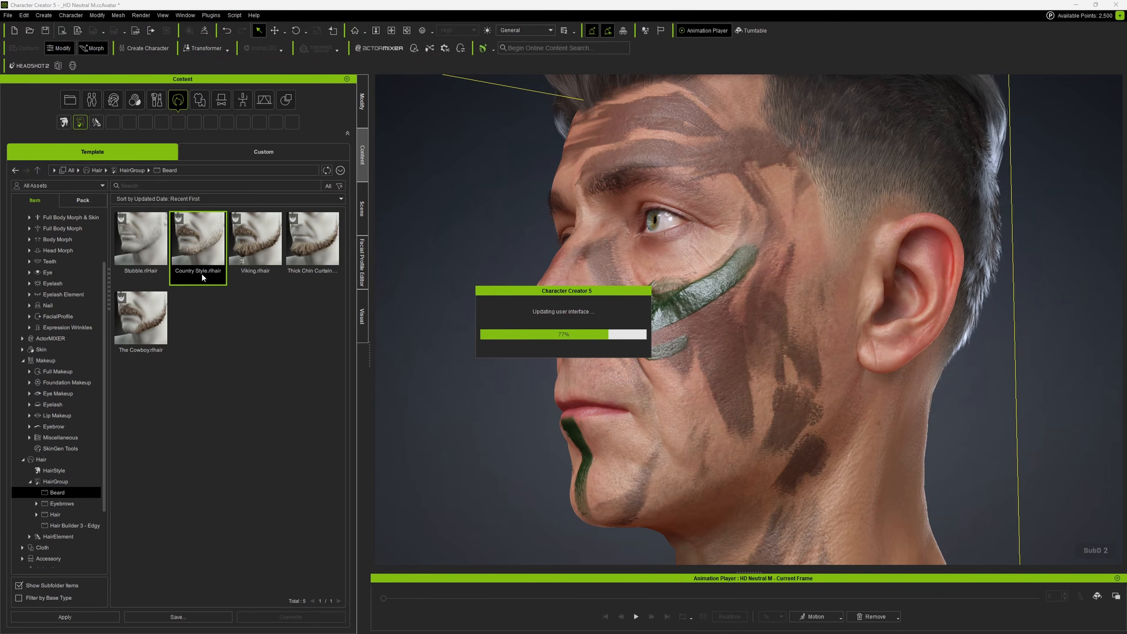
right_click_drag(754, 381, 552, 385)
left_click_drag(259, 253, 686, 401)
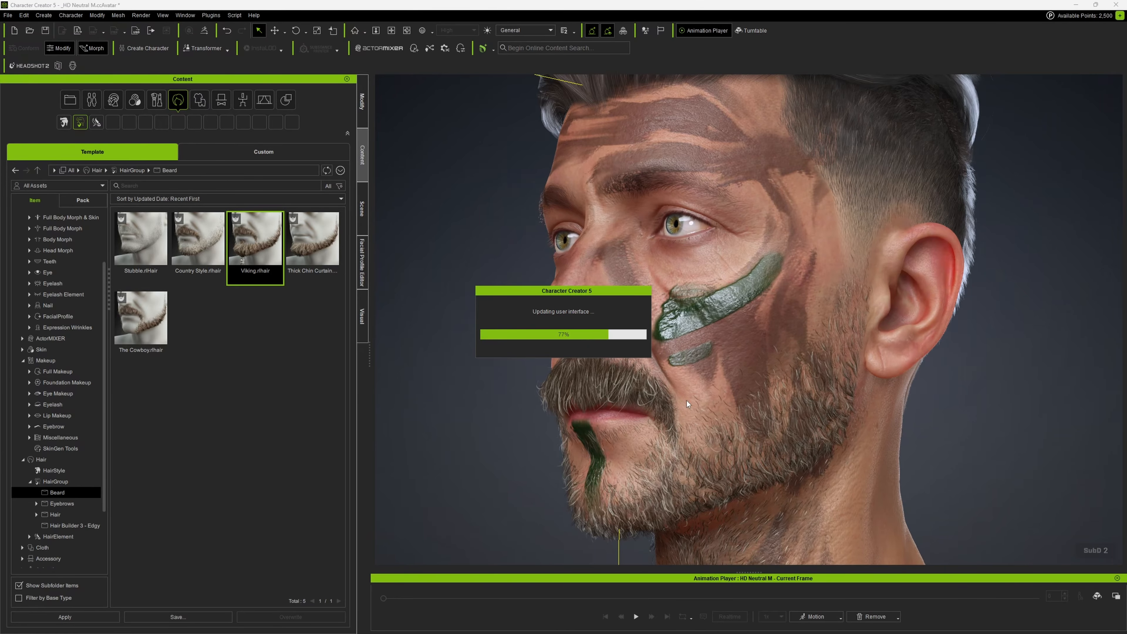
right_click_drag(688, 401, 541, 368)
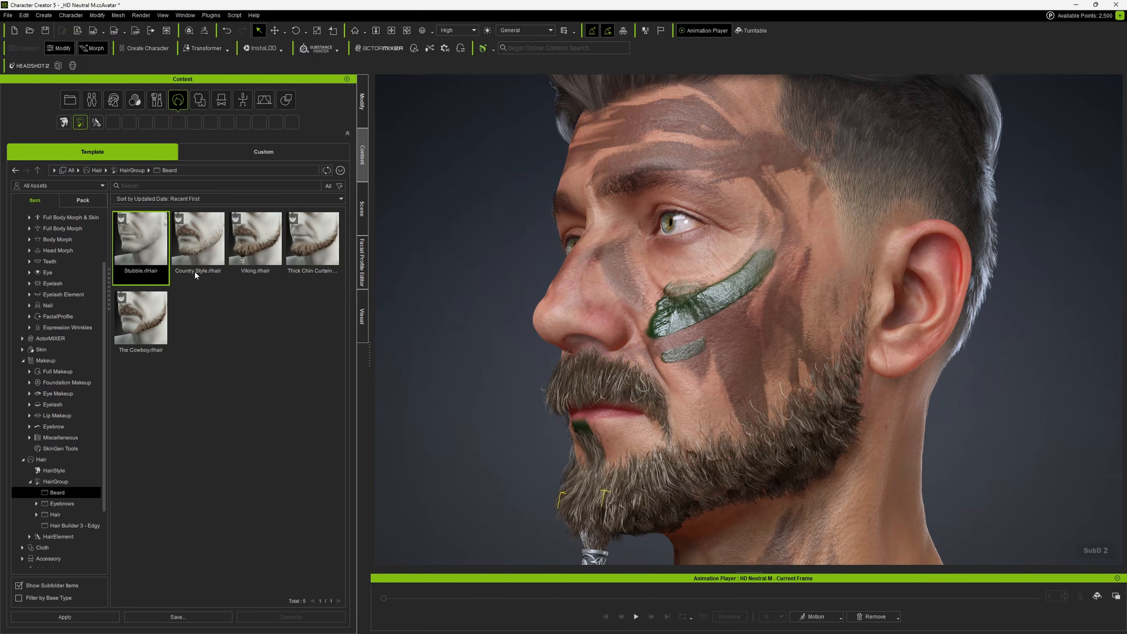
- Apply the Stubble beard to the character's face in place of the current beard
left_click_drag(714, 389, 701, 390)
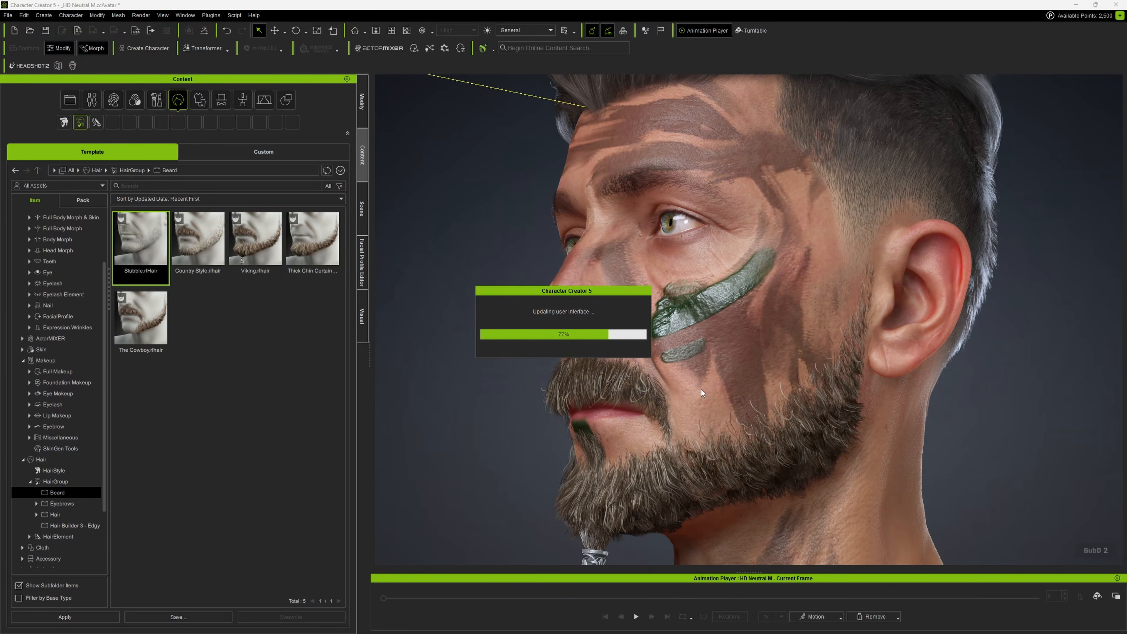
right_click_drag(702, 393, 798, 350)
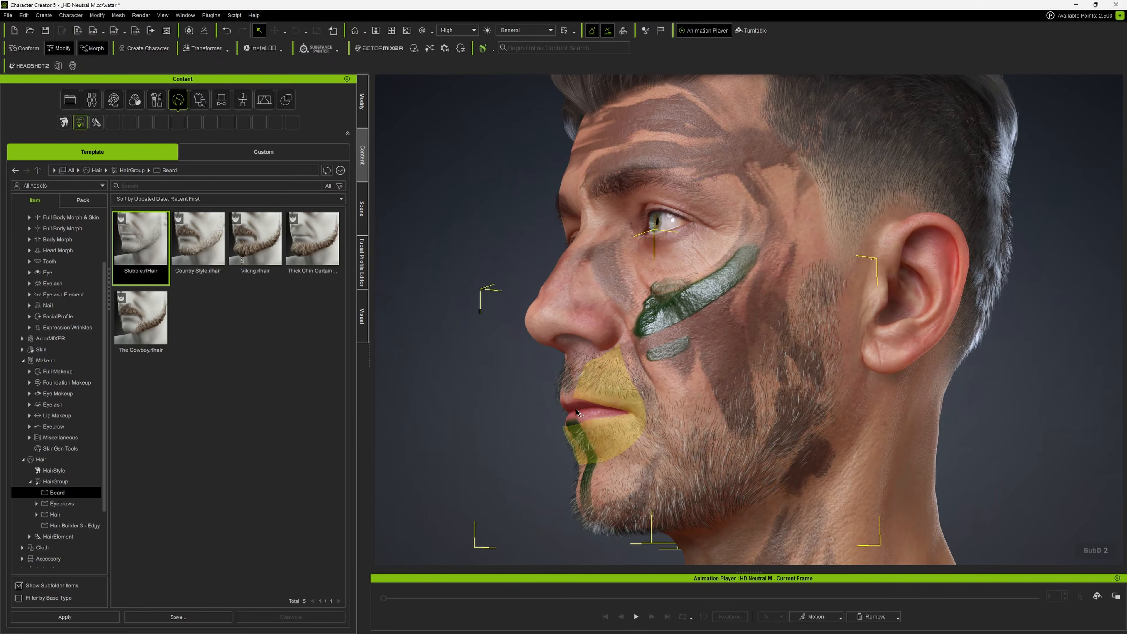
right_click_drag(575, 306, 718, 306)
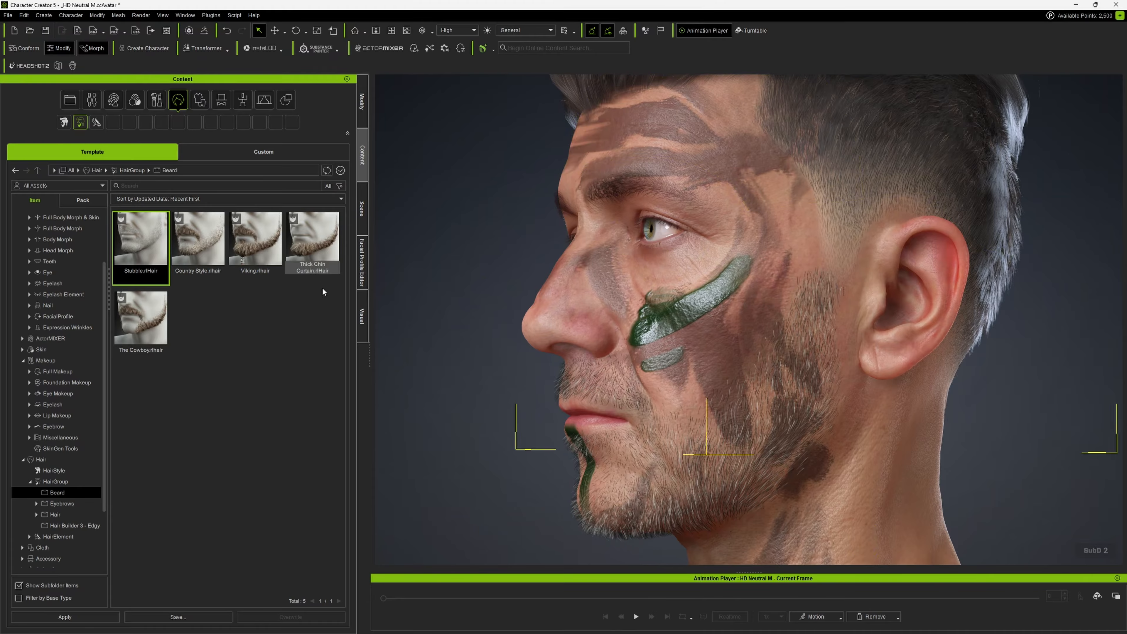
- Copy the shader parameters of the Crew_Cut Hair material
left_click(362, 107)
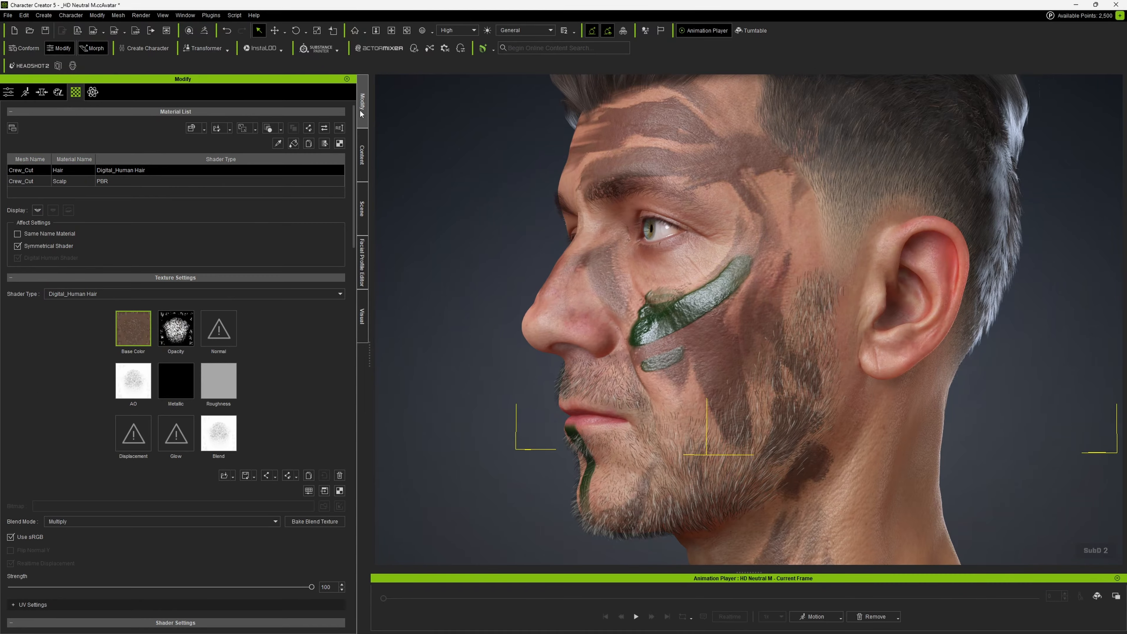
right_click(143, 172)
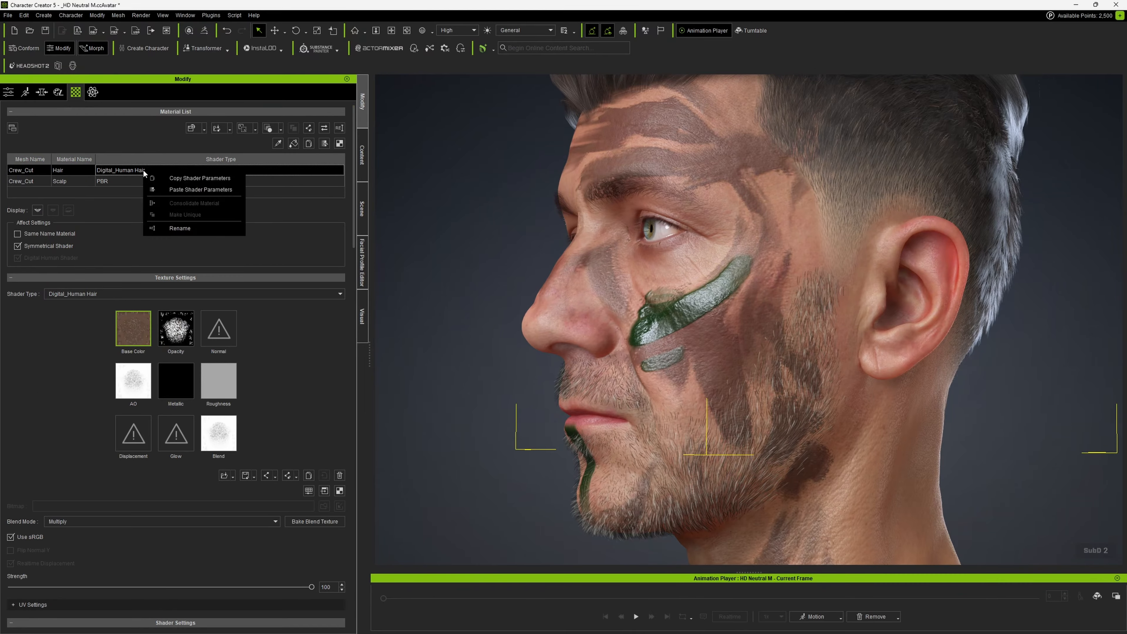
left_click(200, 178)
- Select the Stubble beard and expand the Strand Color settings of its Beard material
left_click(588, 524)
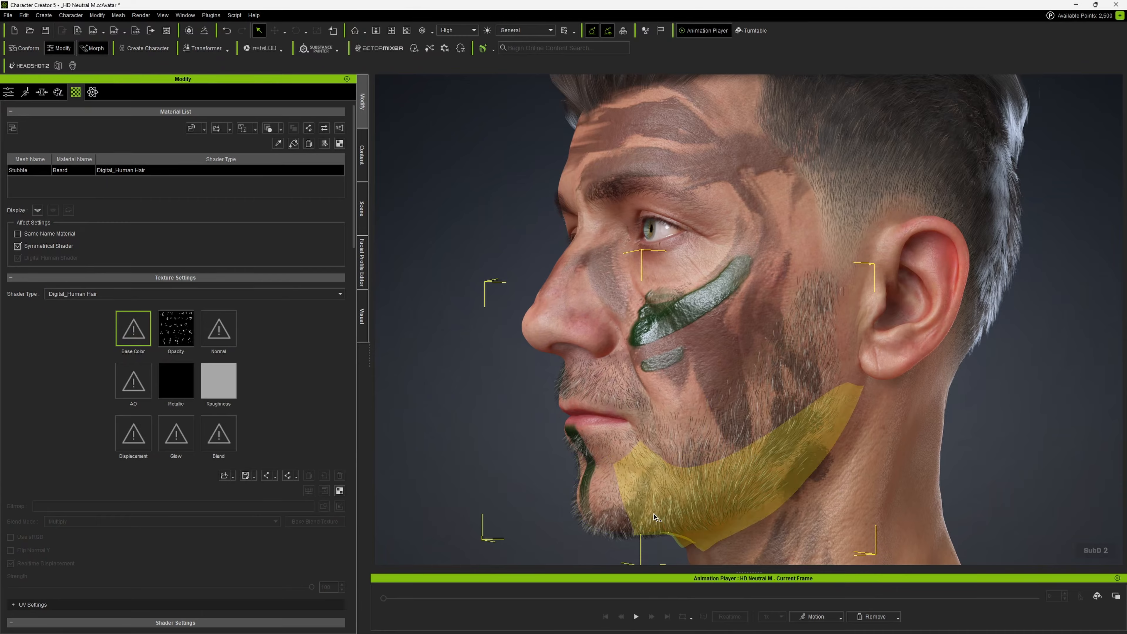
scroll(289, 363, "down", 10)
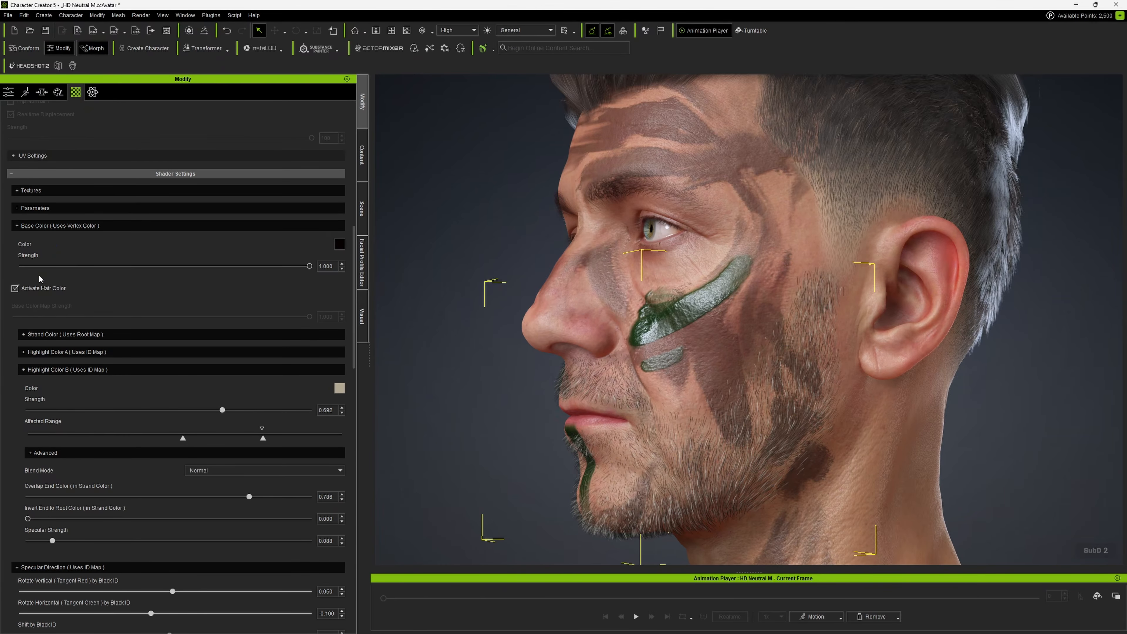
left_click(57, 335)
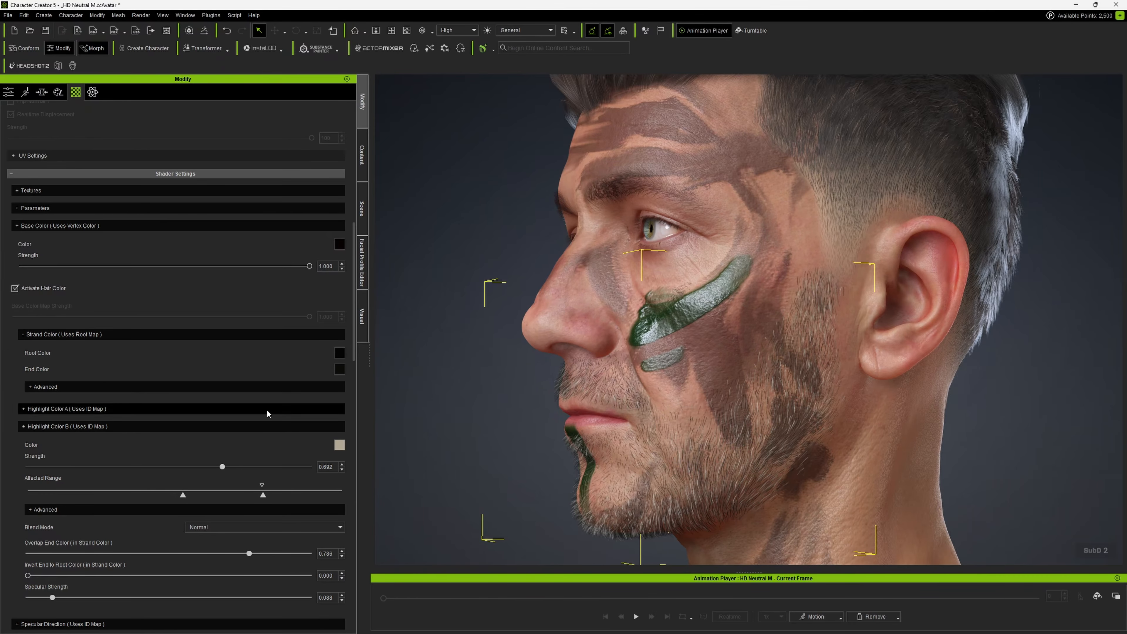
scroll(291, 444, "down", 1)
scroll(291, 444, "up", 1)
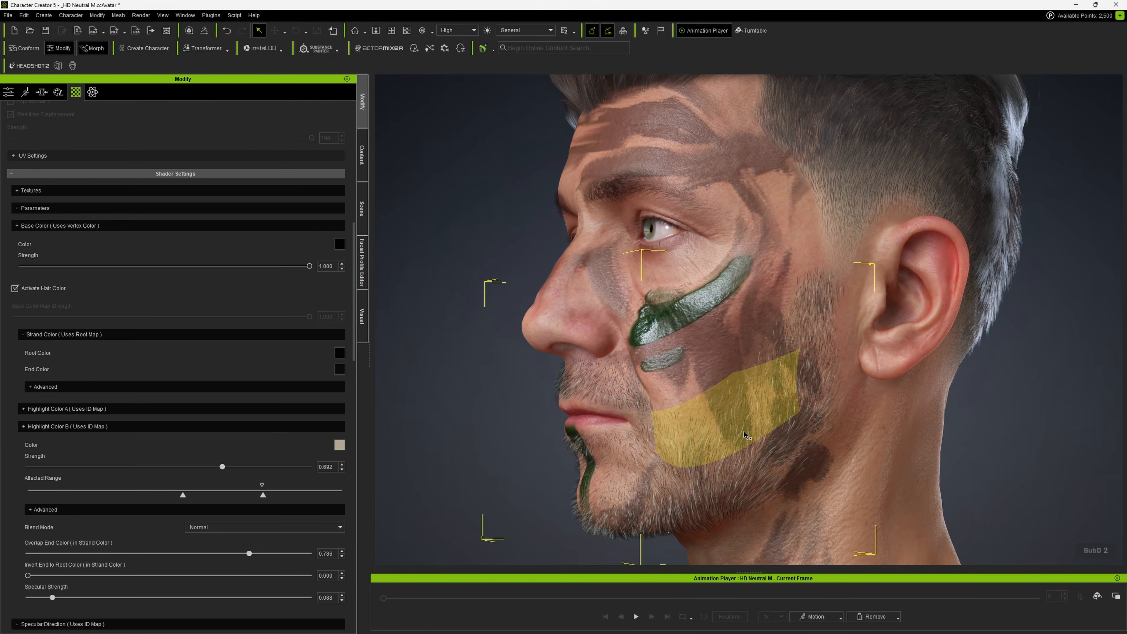
- Examine the stubble's strand detail and colour up close and from several angles around the face
scroll(745, 434, "up", 8)
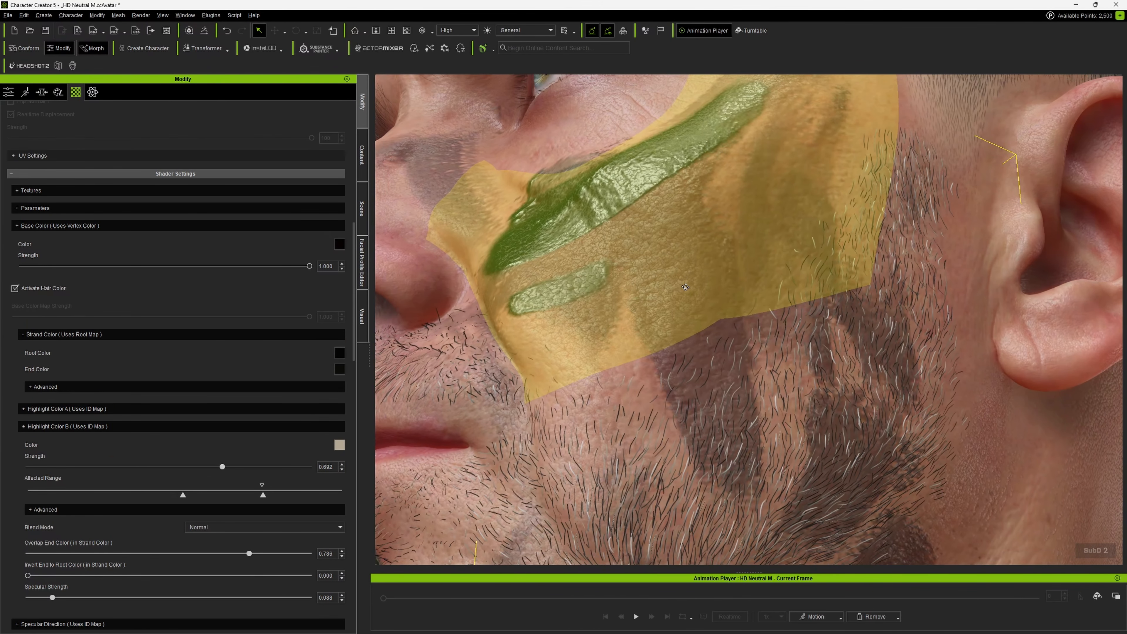
right_click_drag(685, 287, 699, 318)
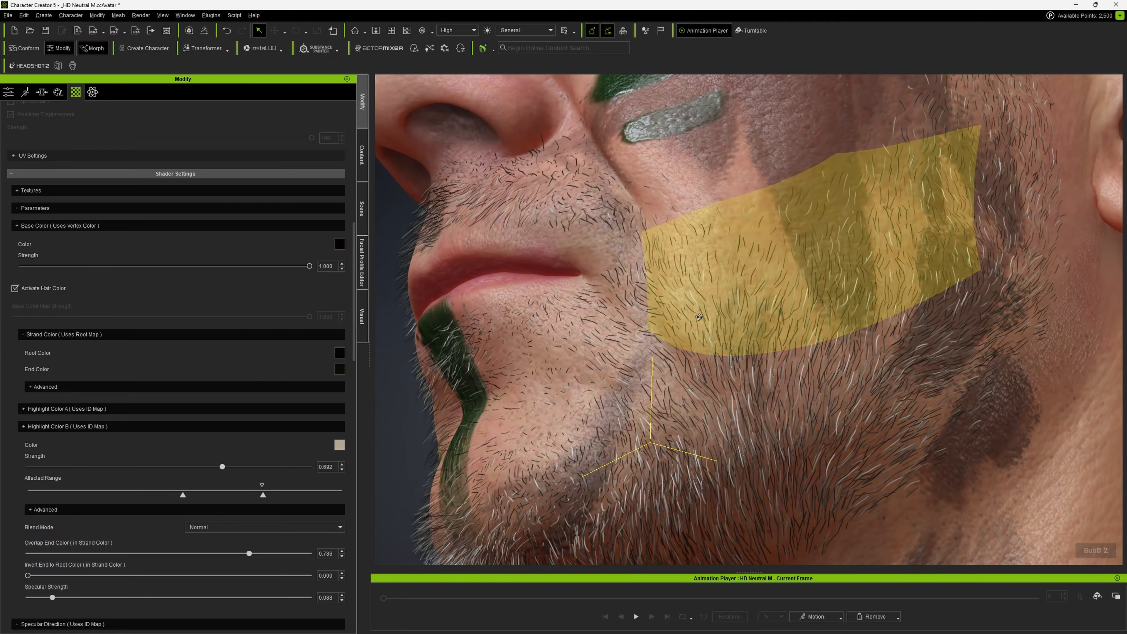
scroll(699, 317, "down", 10)
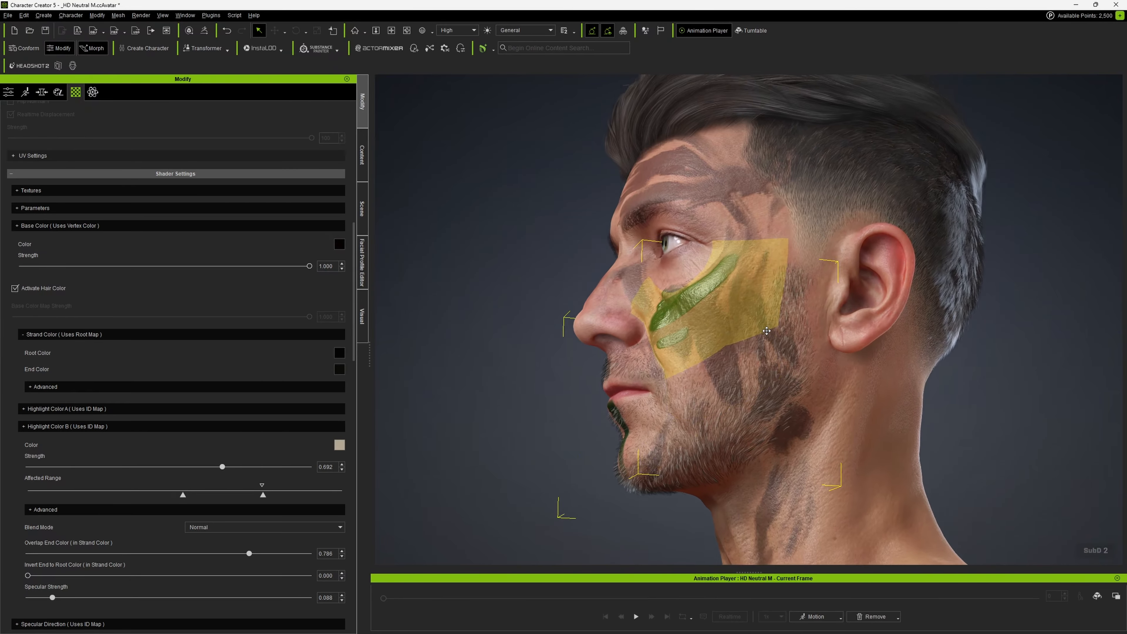
right_click_drag(766, 331, 794, 275)
scroll(798, 269, "up", 5)
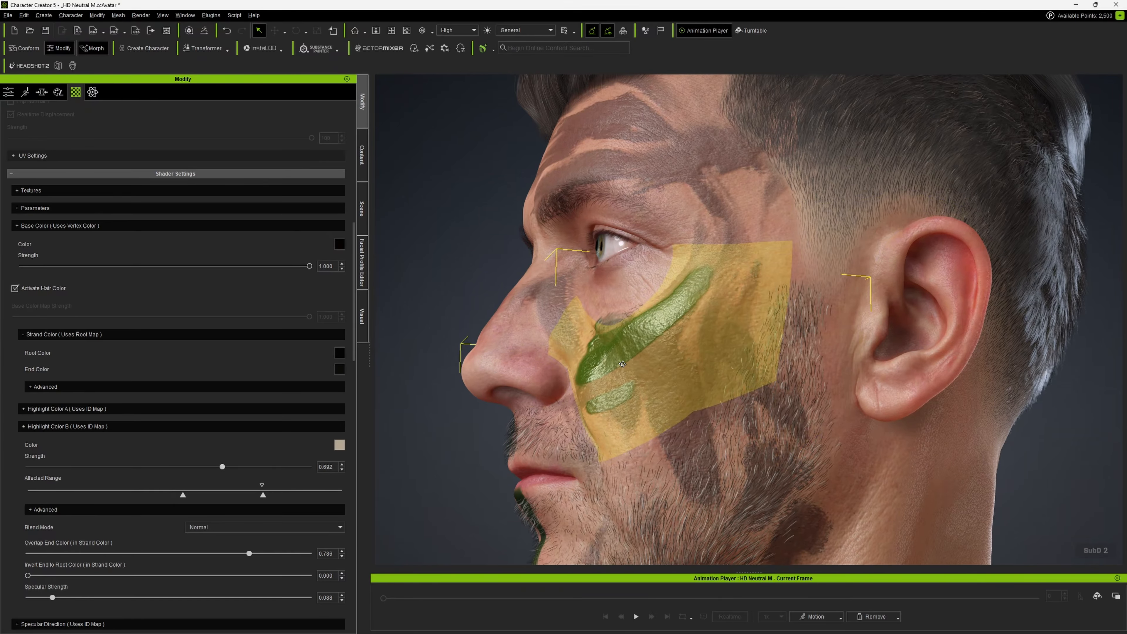
mouse_move(869, 399)
right_mouse_down()
mouse_move(974, 399)
mouse_move(576, 293)
right_mouse_up()
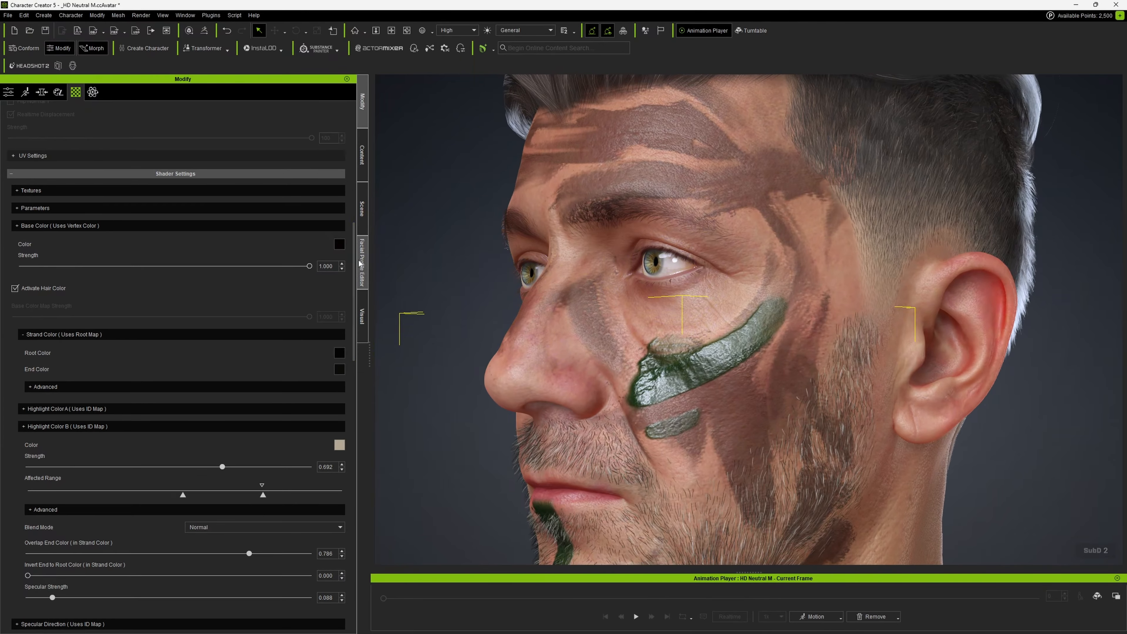
scroll(355, 265, "up", 5)
- Return to the Beard content folder and examine the character's upper body and bare back
left_click(362, 155)
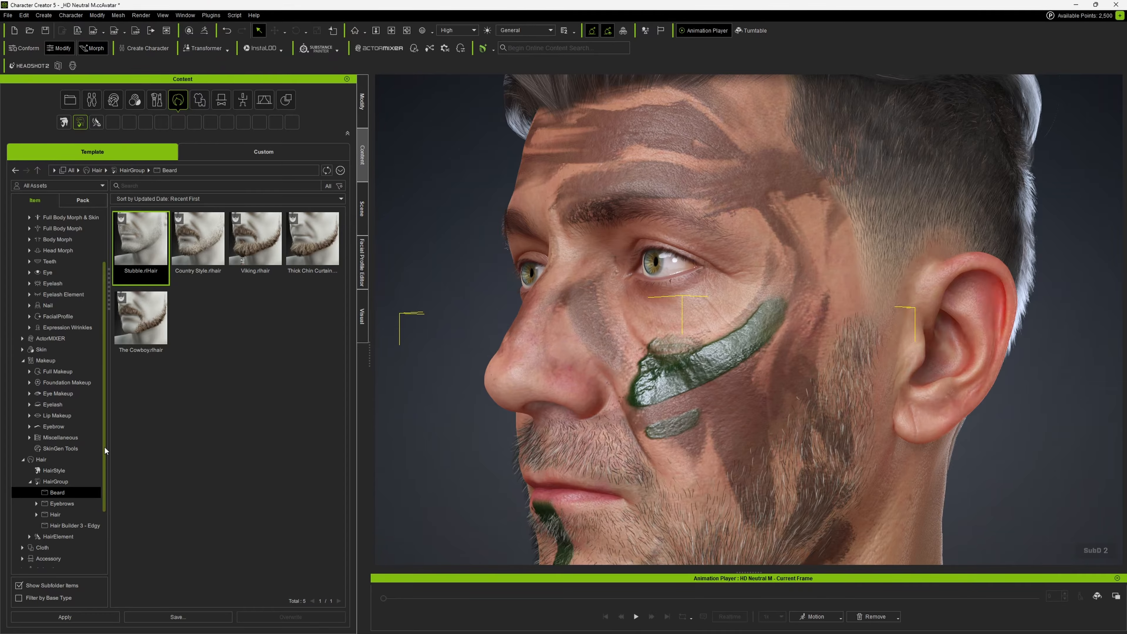
scroll(105, 448, "down", 3)
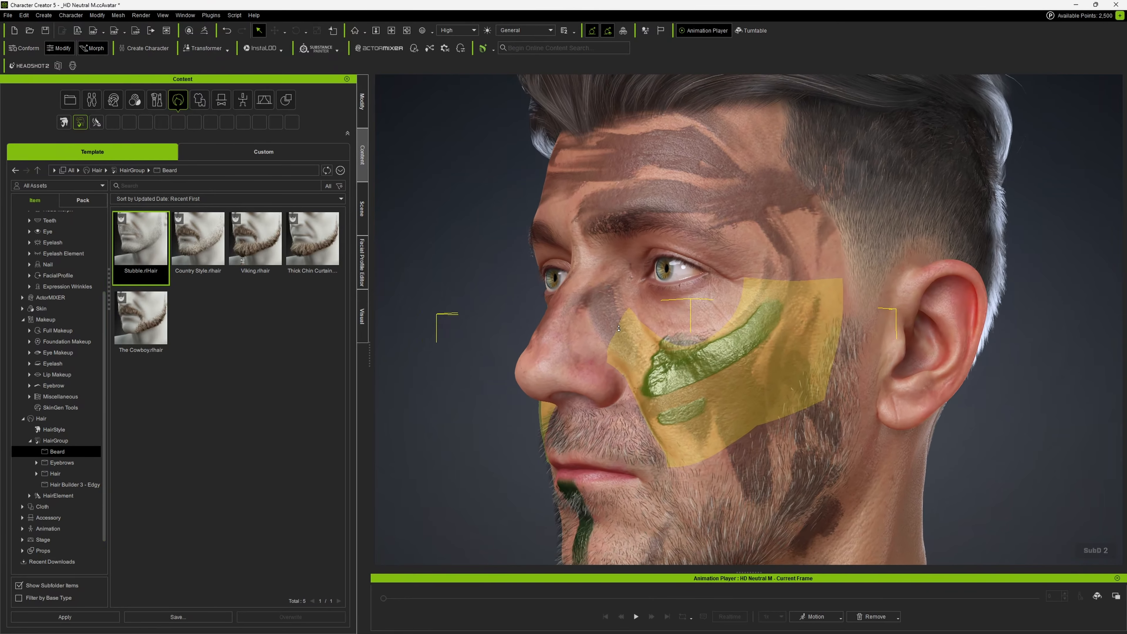
scroll(671, 403, "down", 5)
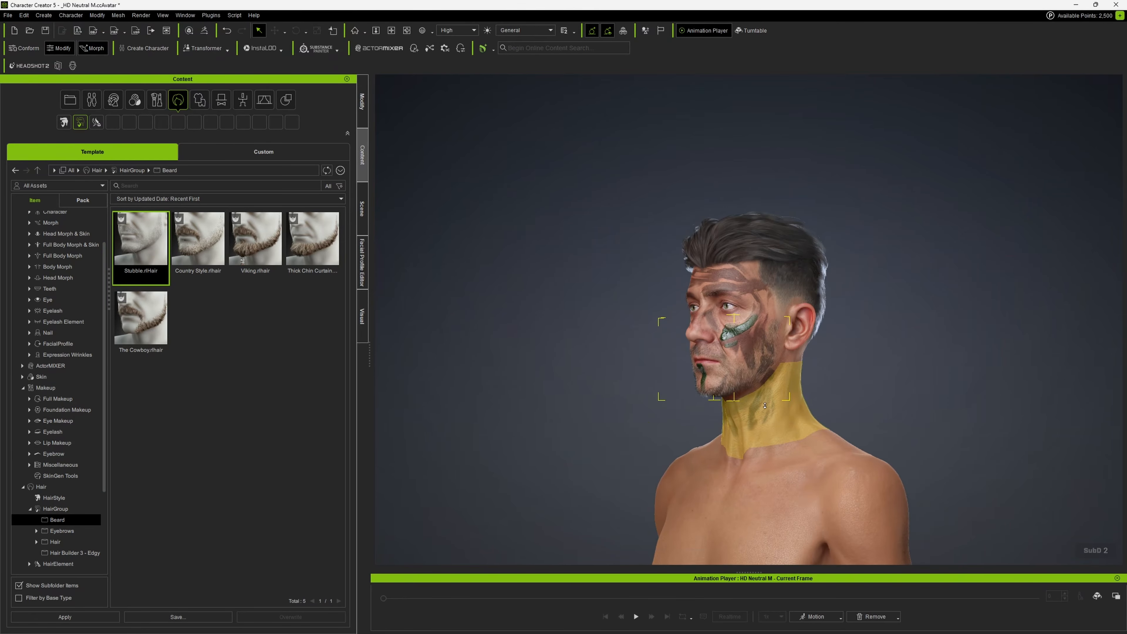
scroll(877, 190, "up", 5)
right_click_drag(877, 190, 707, 243)
middle_click_drag(707, 243, 662, 208)
scroll(663, 208, "down", 6)
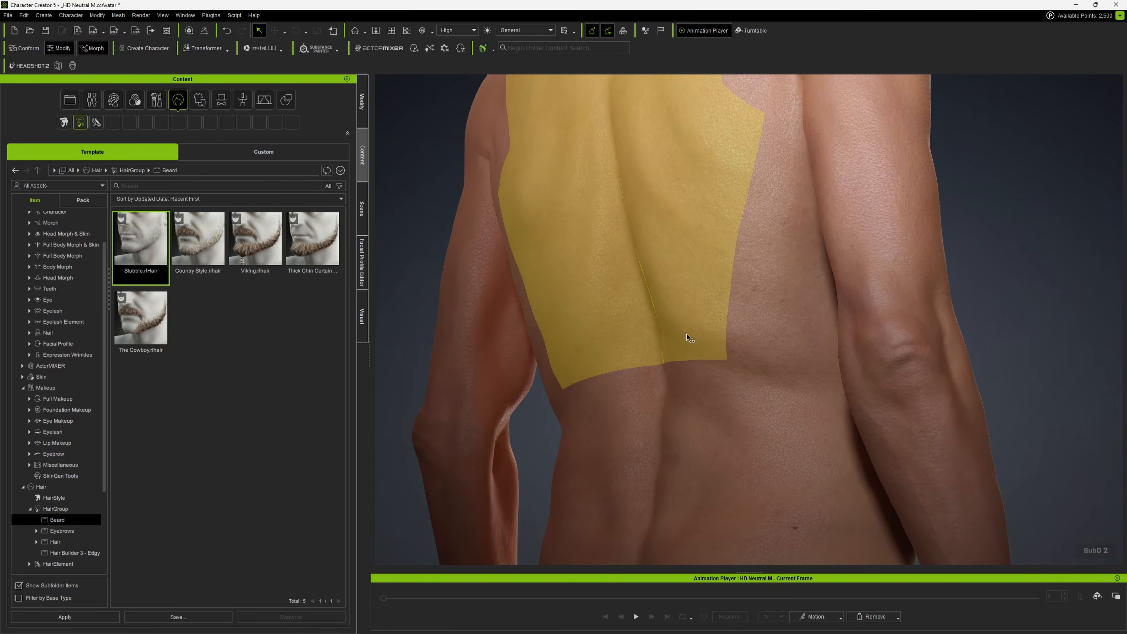
scroll(657, 229, "up", 1)
scroll(746, 238, "down", 2)
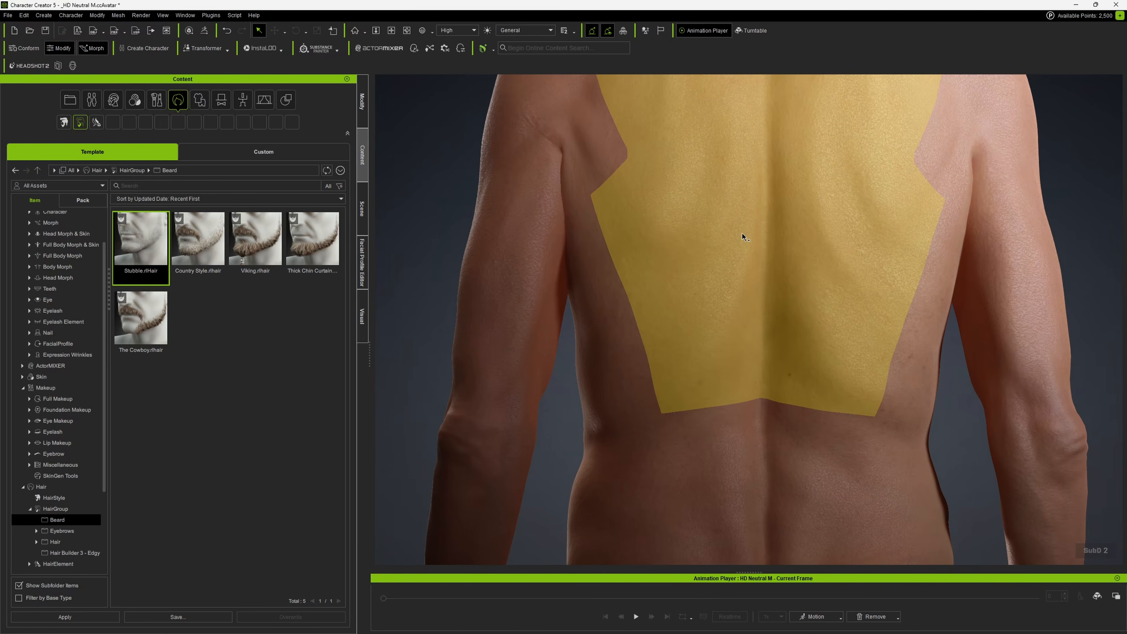
scroll(745, 238, "up", 5)
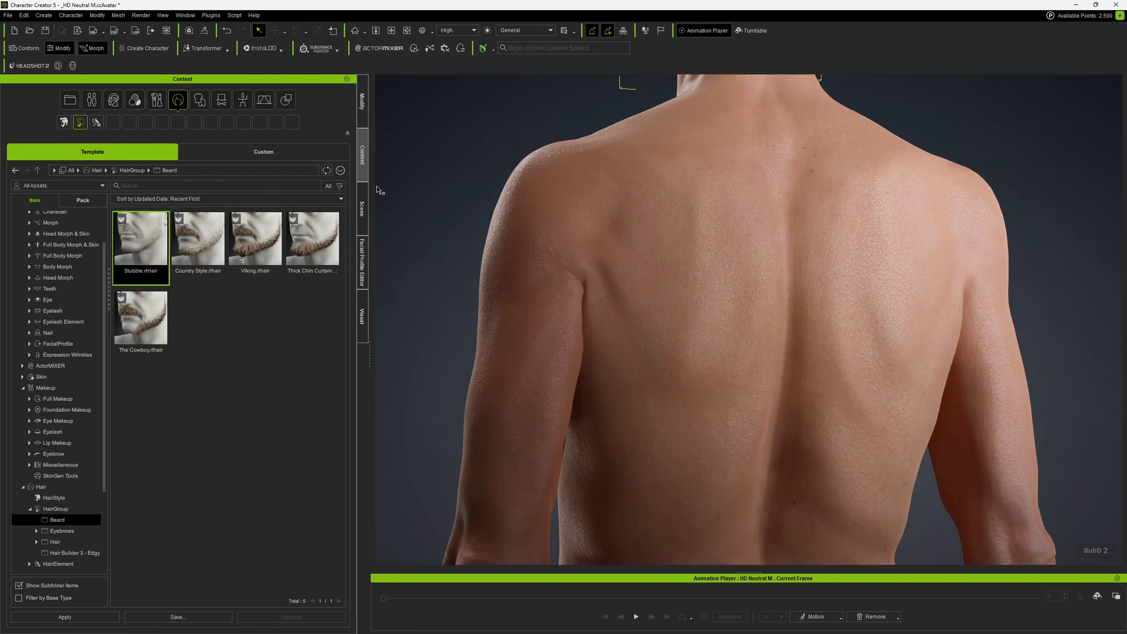
- Browse the HD Human Anatomy Set body morphs under HD Body, down to the male body ratio and shape sliders
left_click(362, 120)
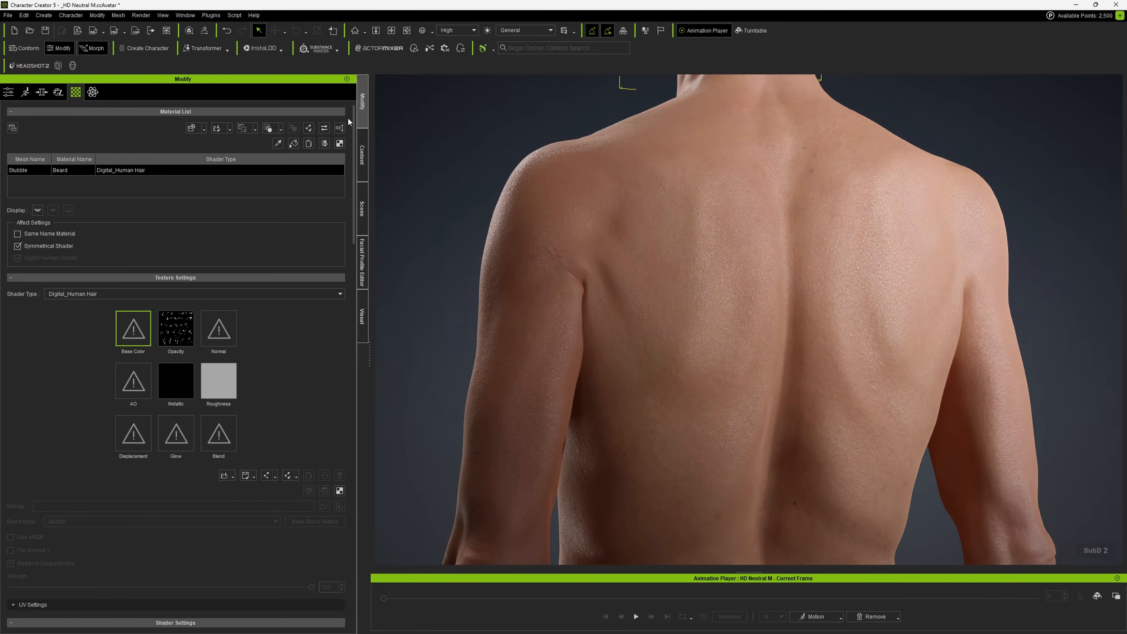
left_click(39, 94)
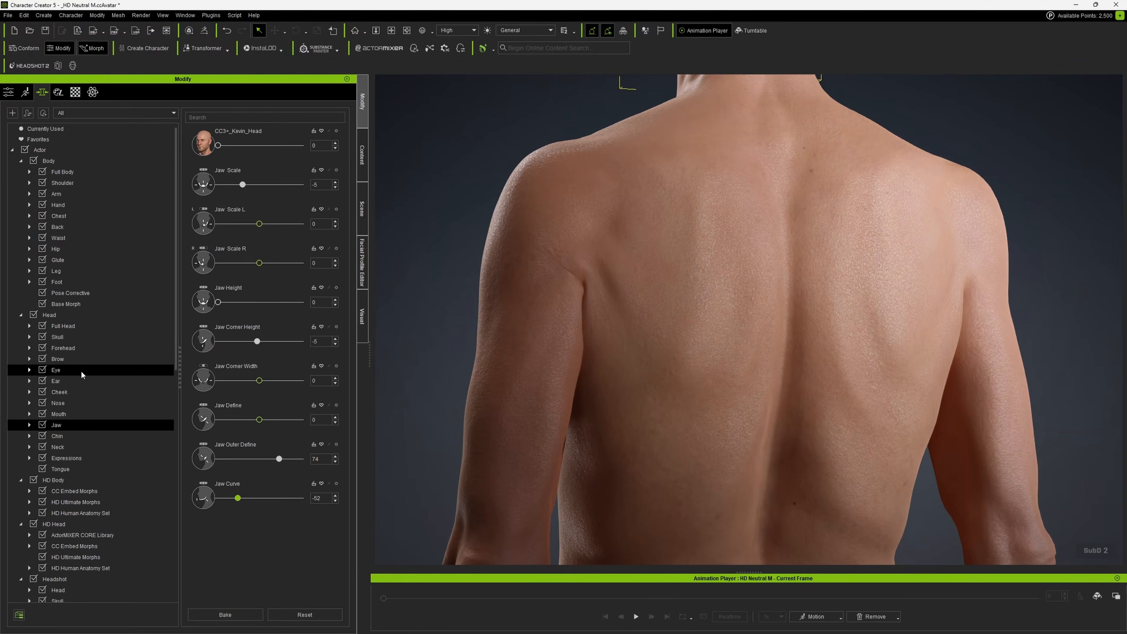
scroll(66, 373, "down", 4)
left_click(69, 351)
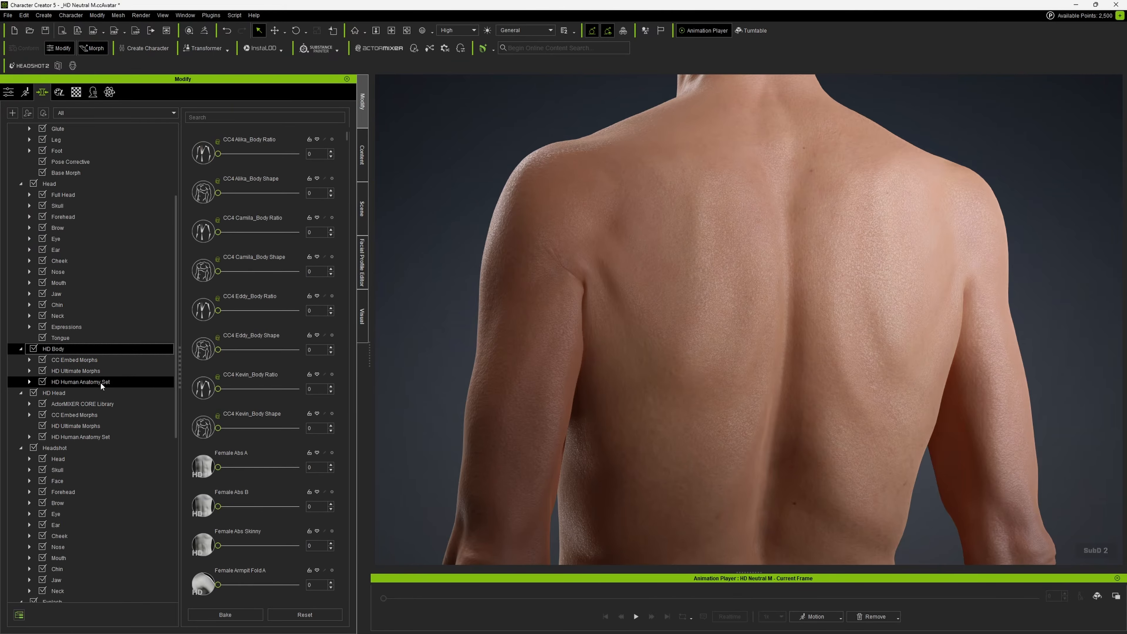
left_click(94, 384)
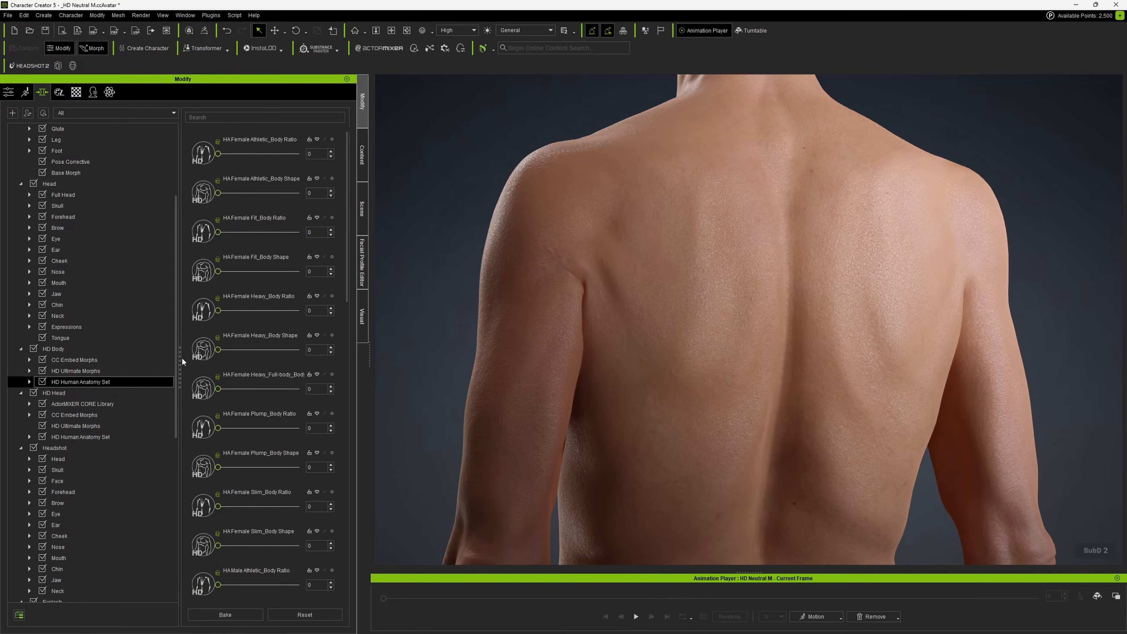
scroll(339, 313, "down", 5)
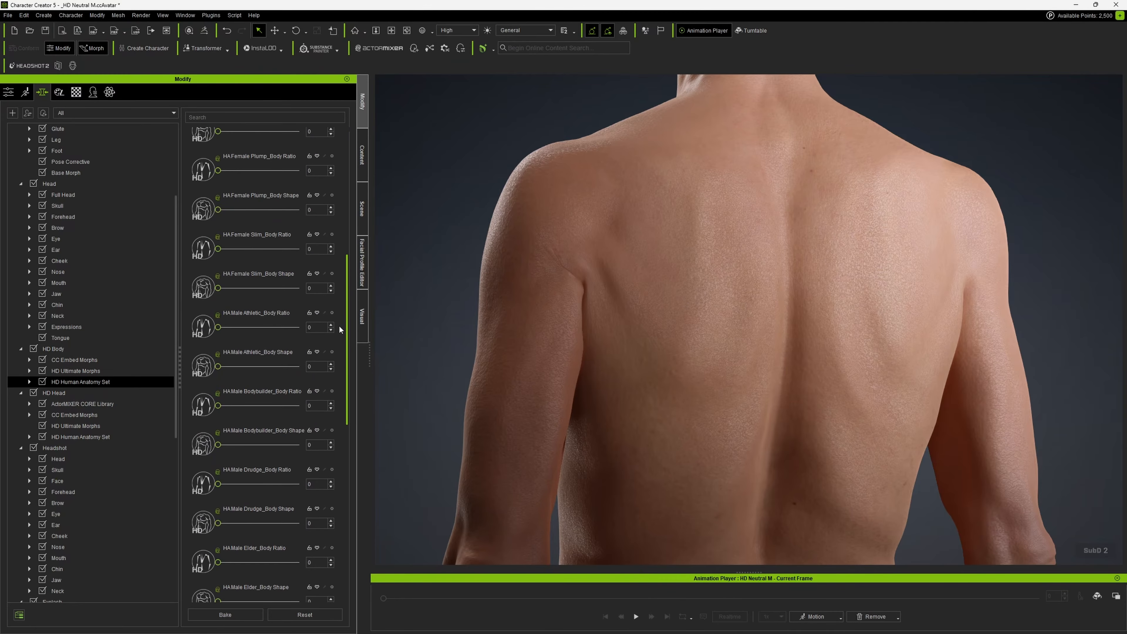
scroll(339, 330, "down", 2)
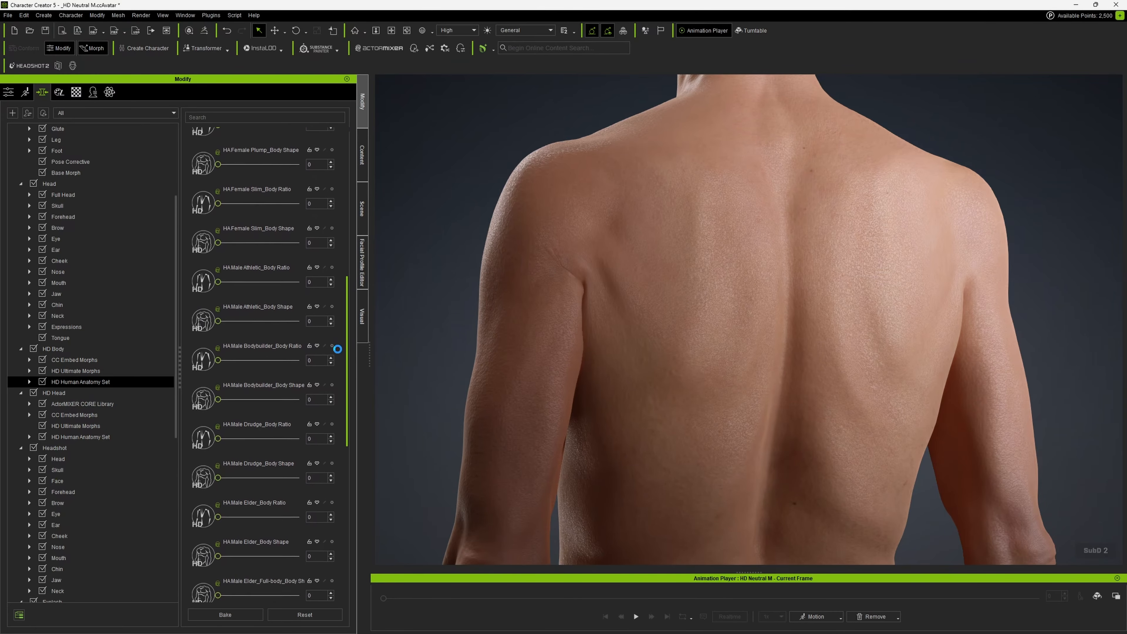
scroll(336, 398, "down", 2)
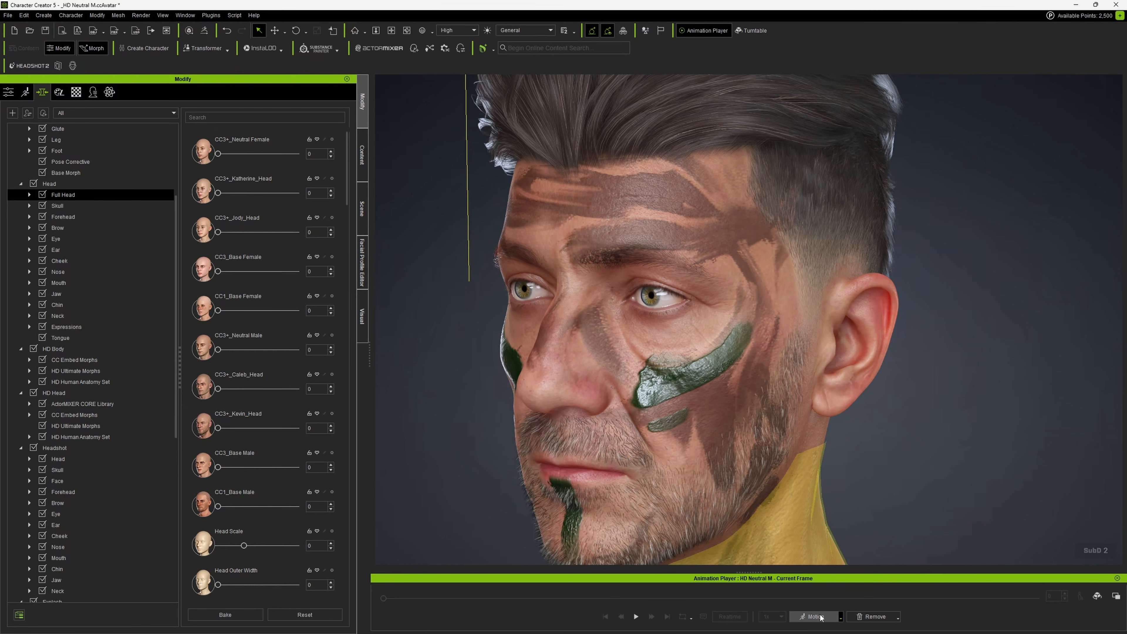
- Load the male Emote_M acting motion onto the character
right_click_drag(643, 390, 717, 399)
right_click_drag(492, 274, 516, 252)
right_click_drag(618, 277, 743, 271)
left_click(840, 617)
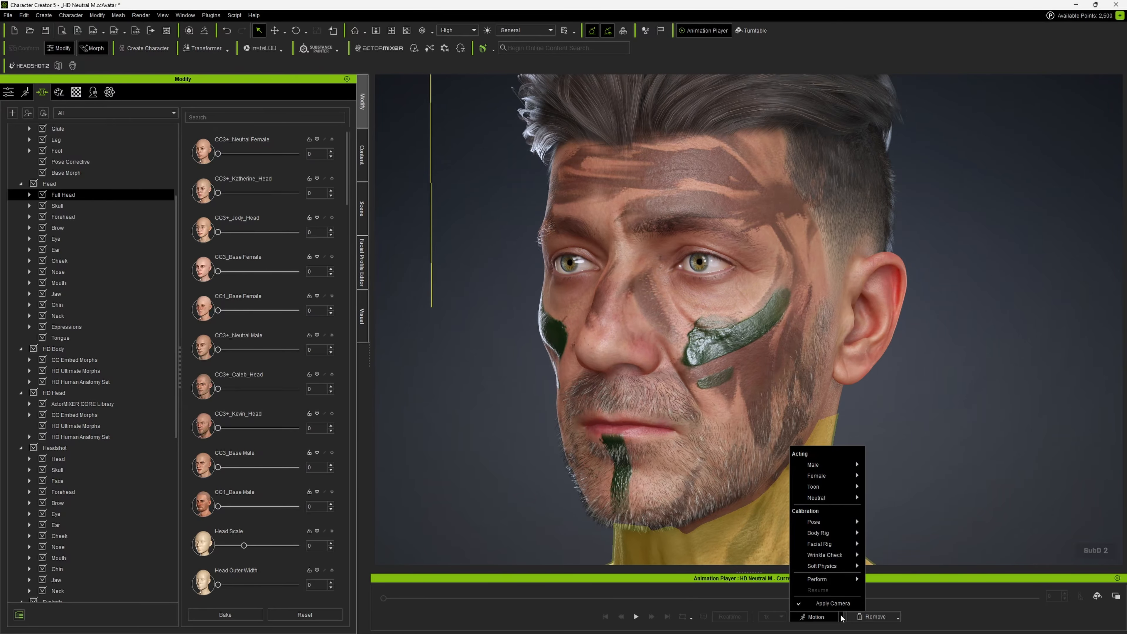
mouse_move(818, 465)
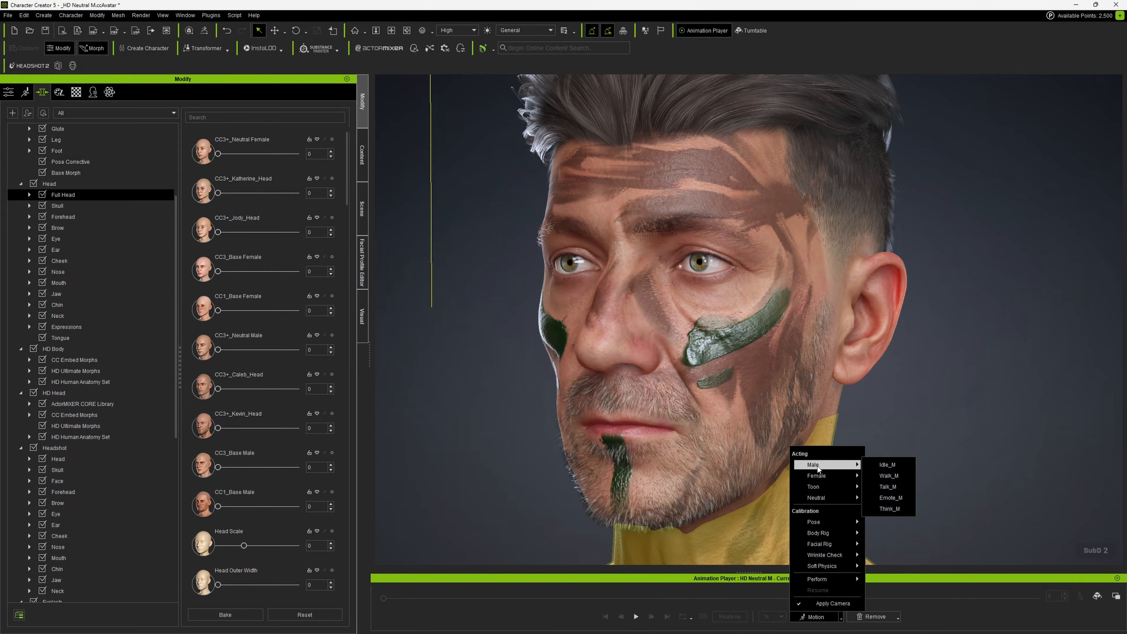
left_click(891, 497)
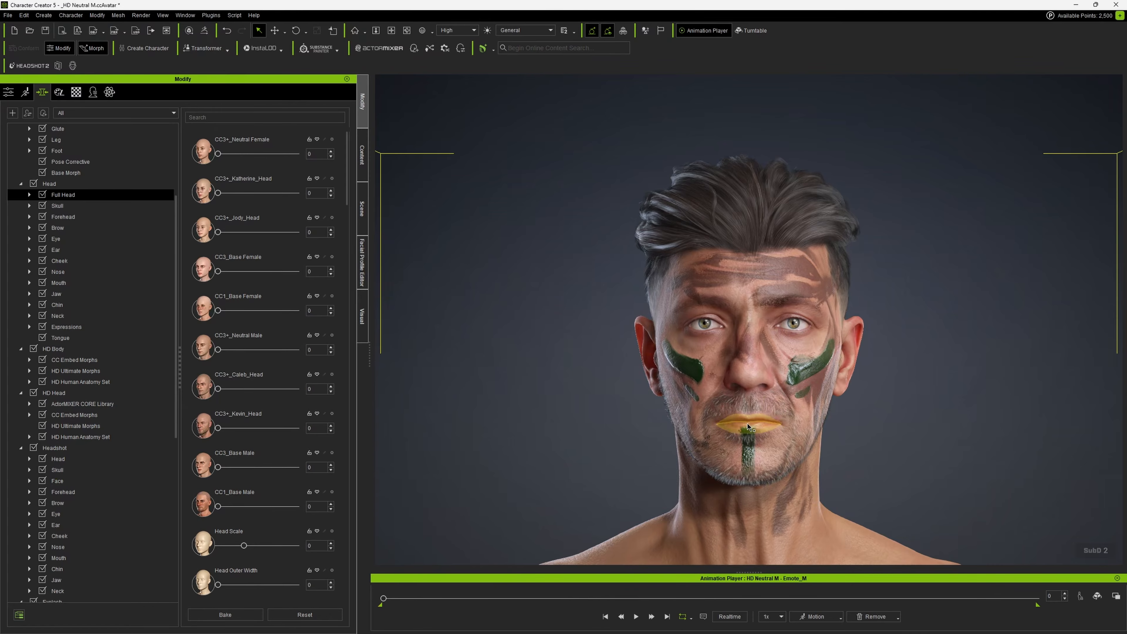
- Play the Emote_M motion, pause it at frame 1180 and examine the frowning forehead and eyes up close
right_click_drag(767, 405, 679, 350)
scroll(691, 327, "up", 6)
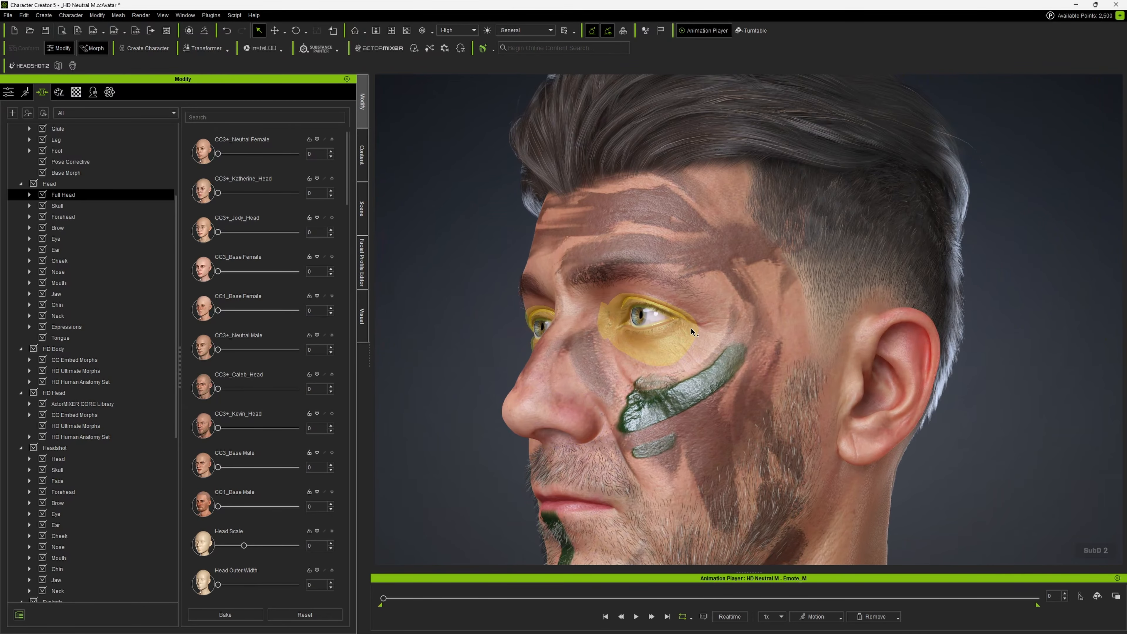
key("space")
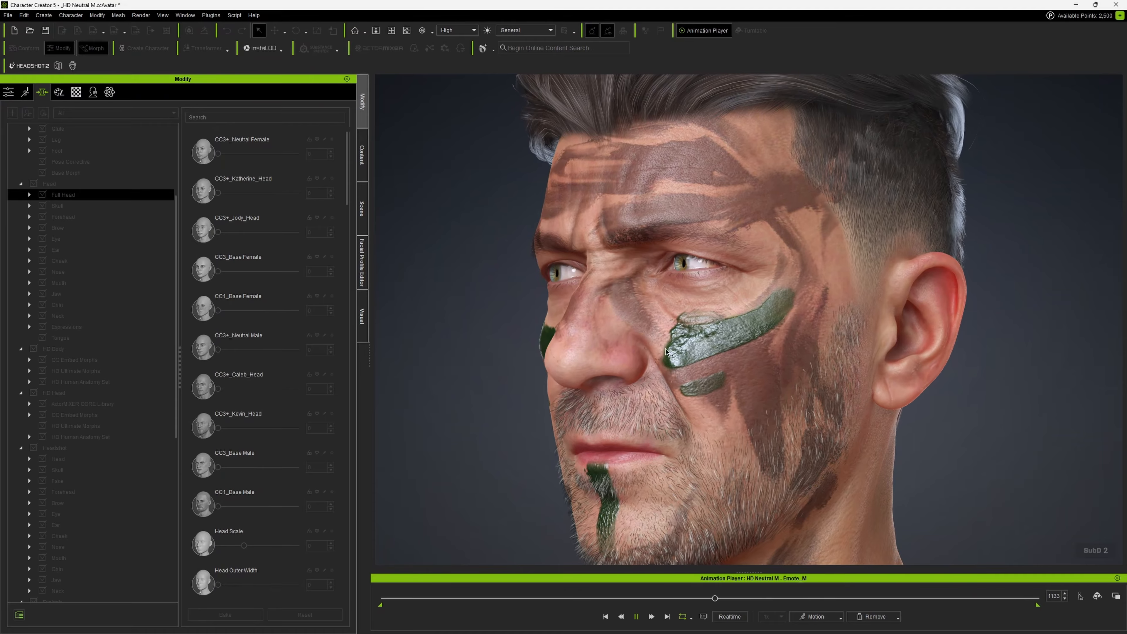
key("space")
scroll(685, 242, "up", 5)
mouse_move(683, 229)
right_mouse_down()
mouse_move(660, 313)
mouse_move(777, 324)
mouse_move(649, 295)
mouse_move(528, 233)
mouse_move(708, 316)
mouse_move(541, 315)
mouse_move(543, 212)
mouse_move(942, 268)
mouse_move(826, 238)
right_mouse_up()
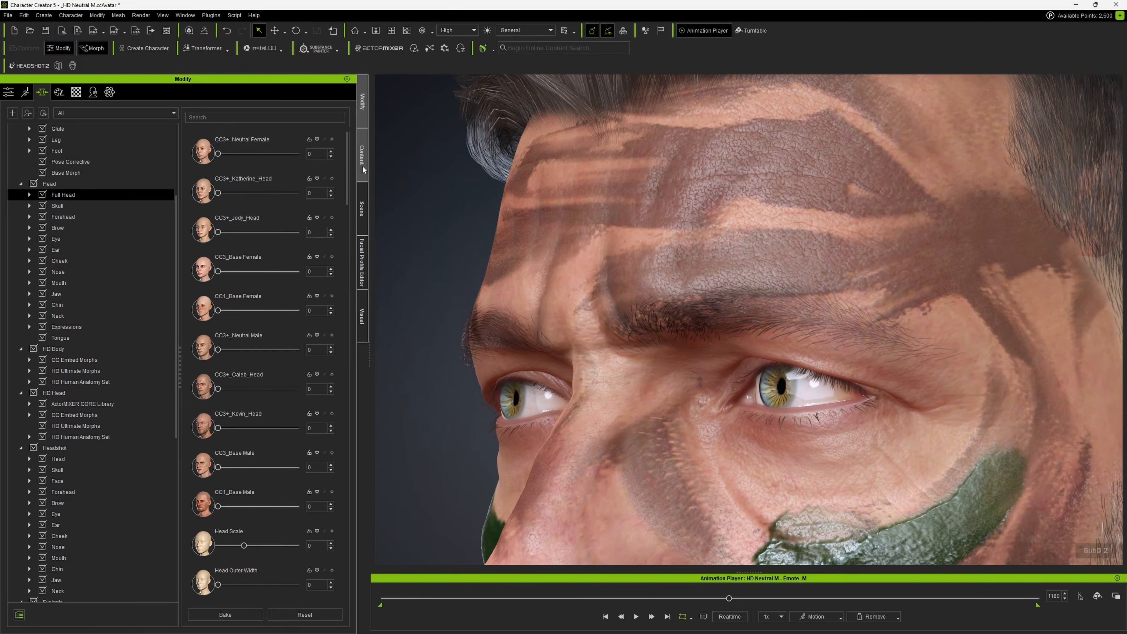
mouse_move(582, 340)
right_mouse_down()
mouse_move(607, 204)
mouse_move(639, 292)
mouse_move(621, 284)
mouse_move(665, 280)
right_mouse_up()
scroll(699, 277, "down", 3)
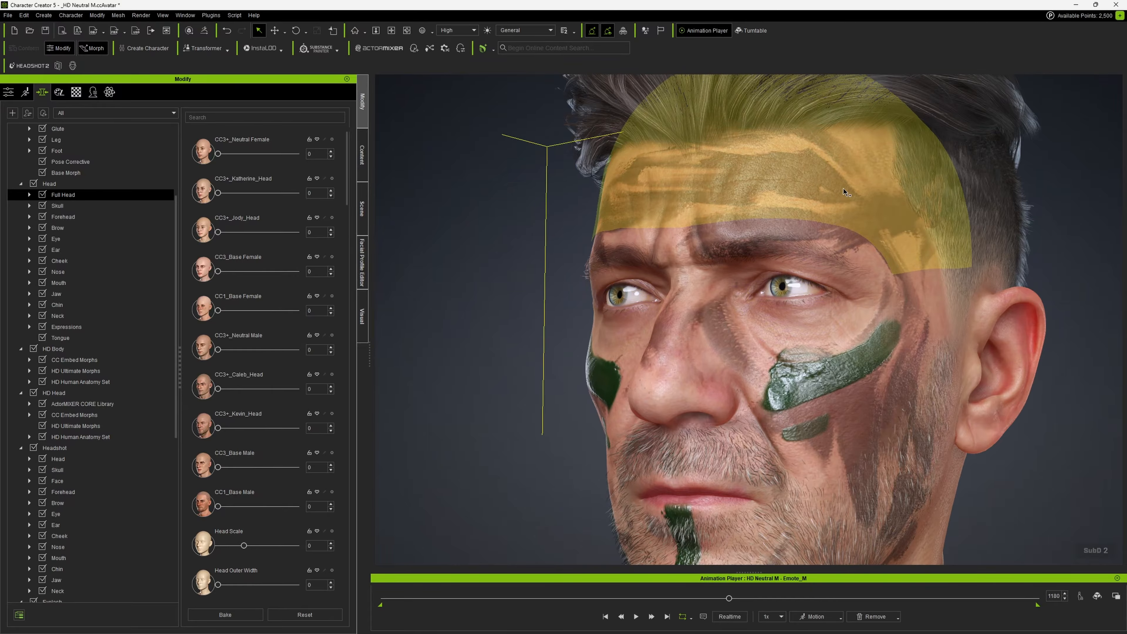
- Activate the makeup editor for the head and select the Mud layer
left_click(361, 166)
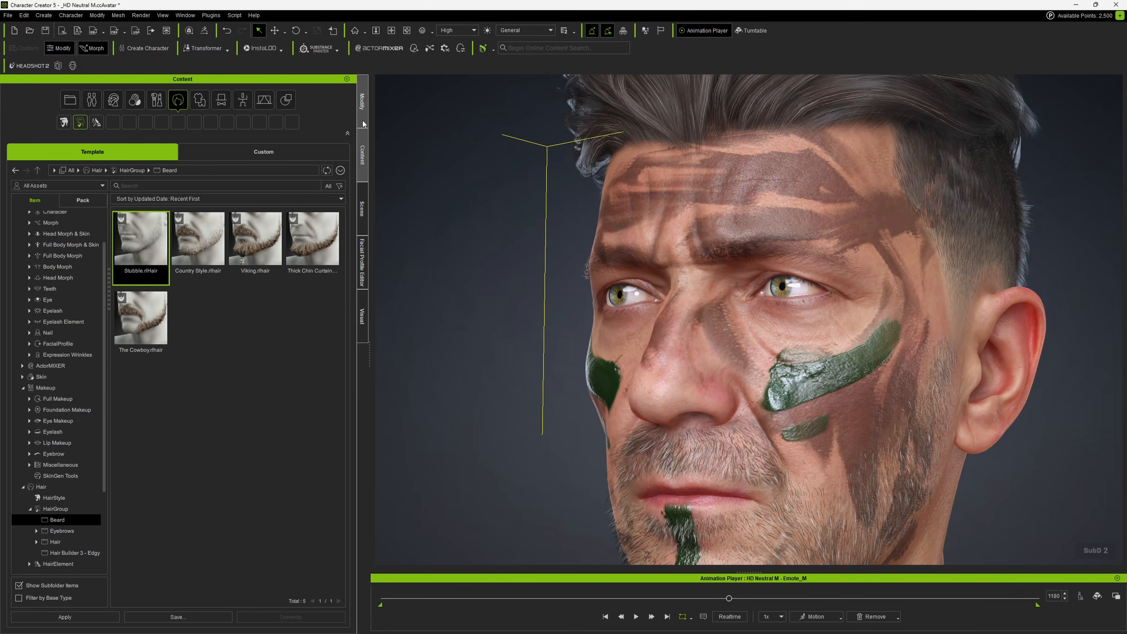
left_click(361, 101)
left_click(59, 92)
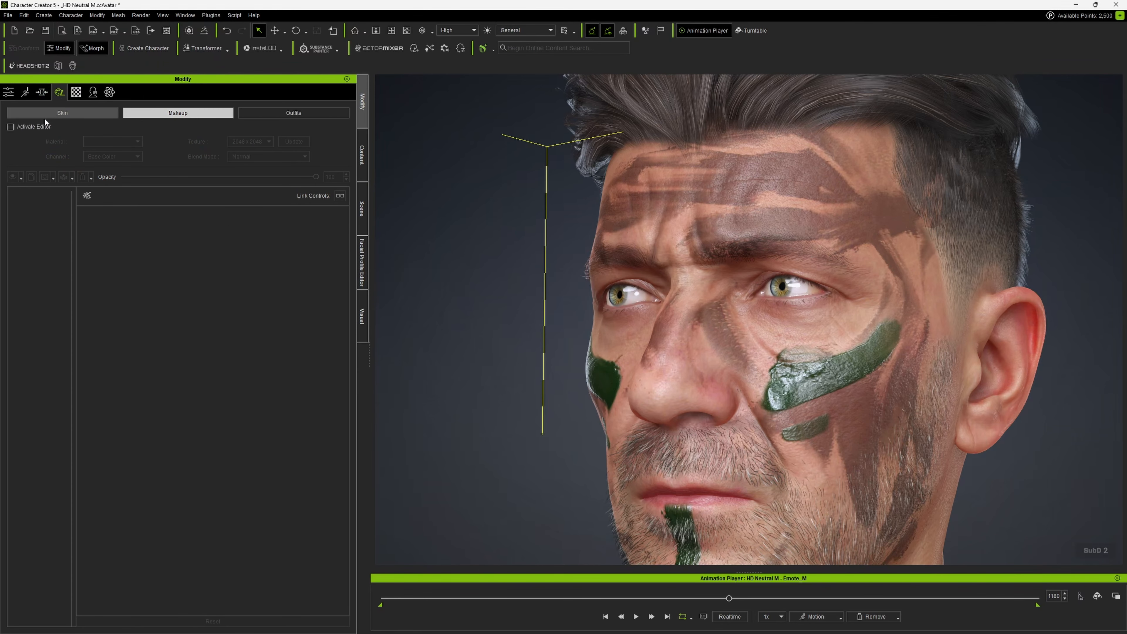
left_click(10, 128)
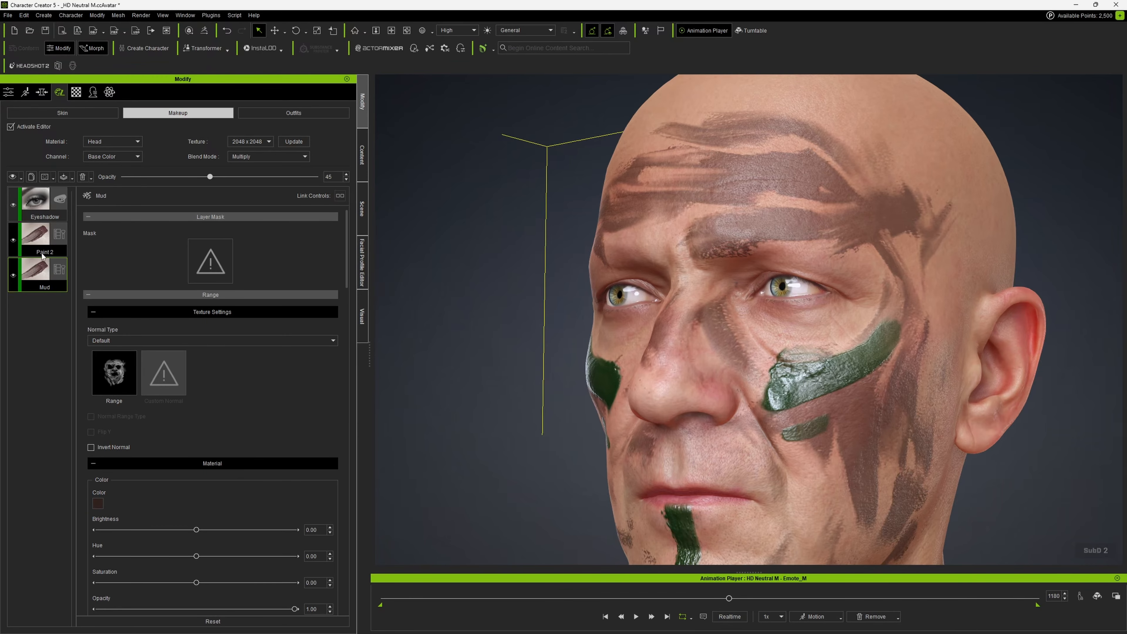
left_click(43, 287)
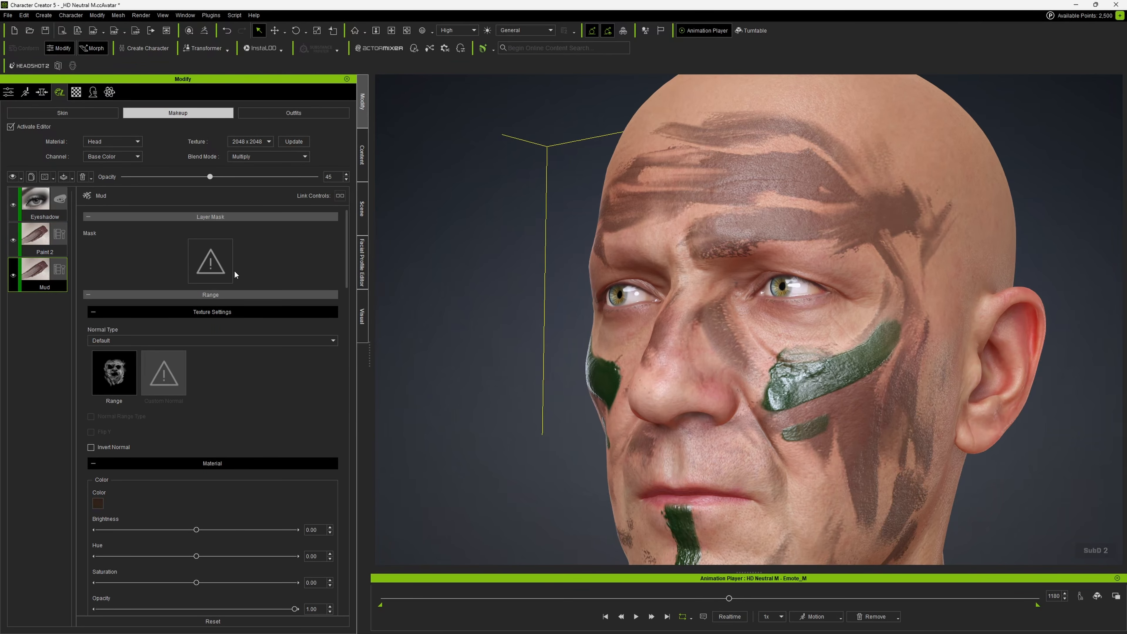
- Try MiscM_MouthPaint.jpg as the Mud layer's range texture and inspect it on the face
left_click(118, 381)
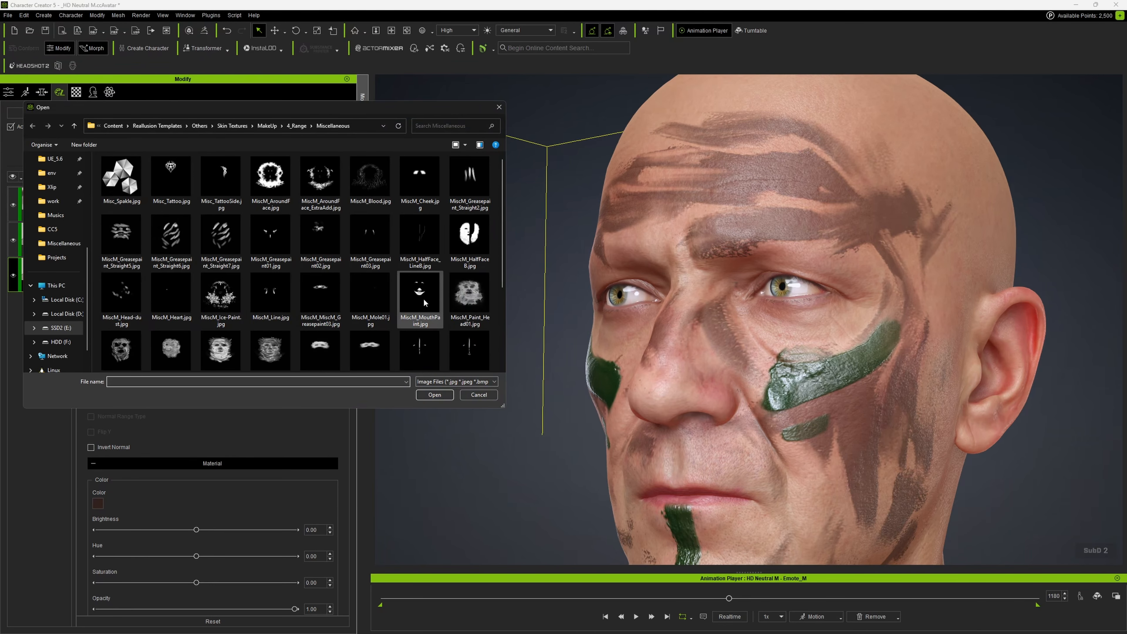
double_click(423, 298)
mouse_move(499, 327)
right_mouse_down()
mouse_move(540, 311)
mouse_move(488, 311)
mouse_move(515, 319)
mouse_move(504, 336)
mouse_move(493, 307)
mouse_move(506, 316)
right_mouse_up()
right_click_drag(677, 357, 624, 302)
- Try MiscM_Greasepaint03.jpg and Misc_TattooSide.jpg in turn as the Mud layer's range texture
left_click(119, 371)
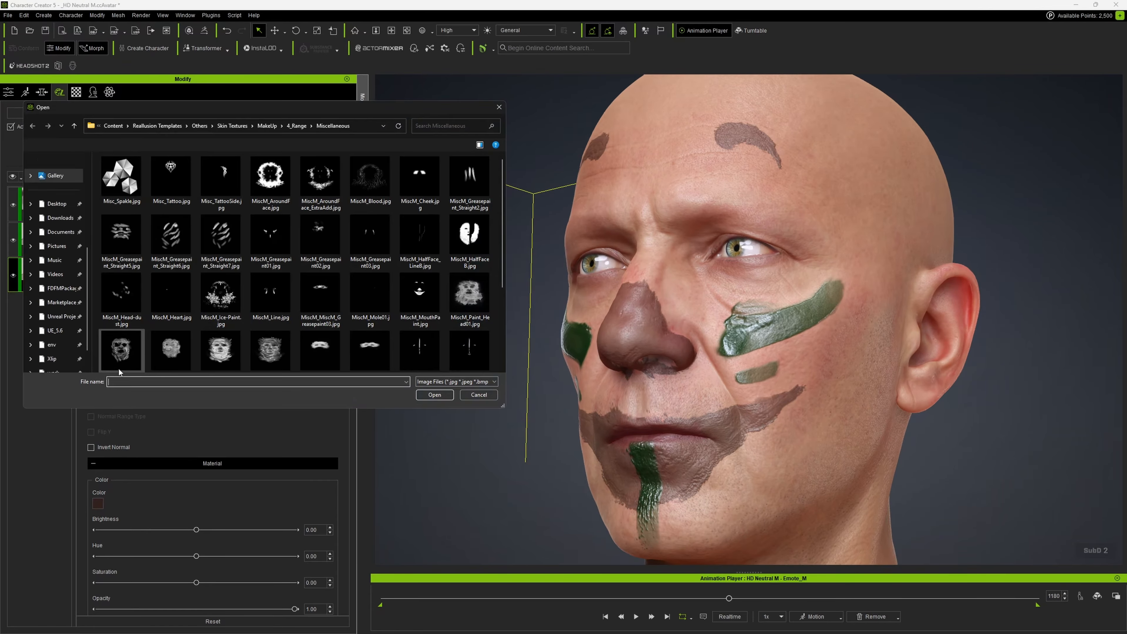
left_click(366, 235)
double_click(366, 235)
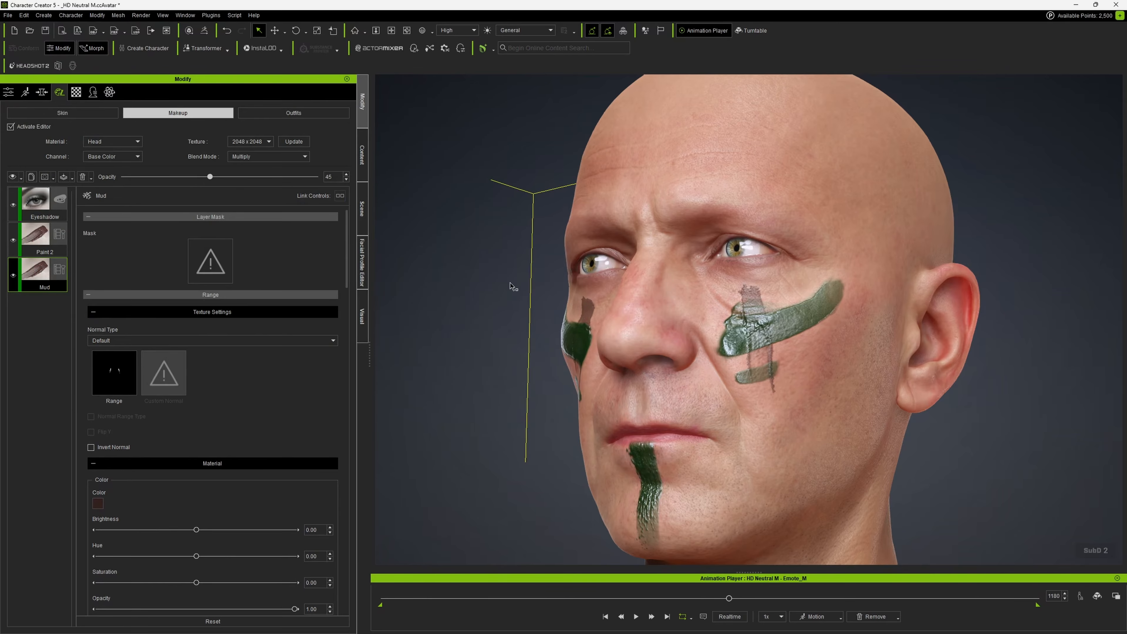
right_click_drag(542, 288, 705, 317)
scroll(678, 286, "up", 3)
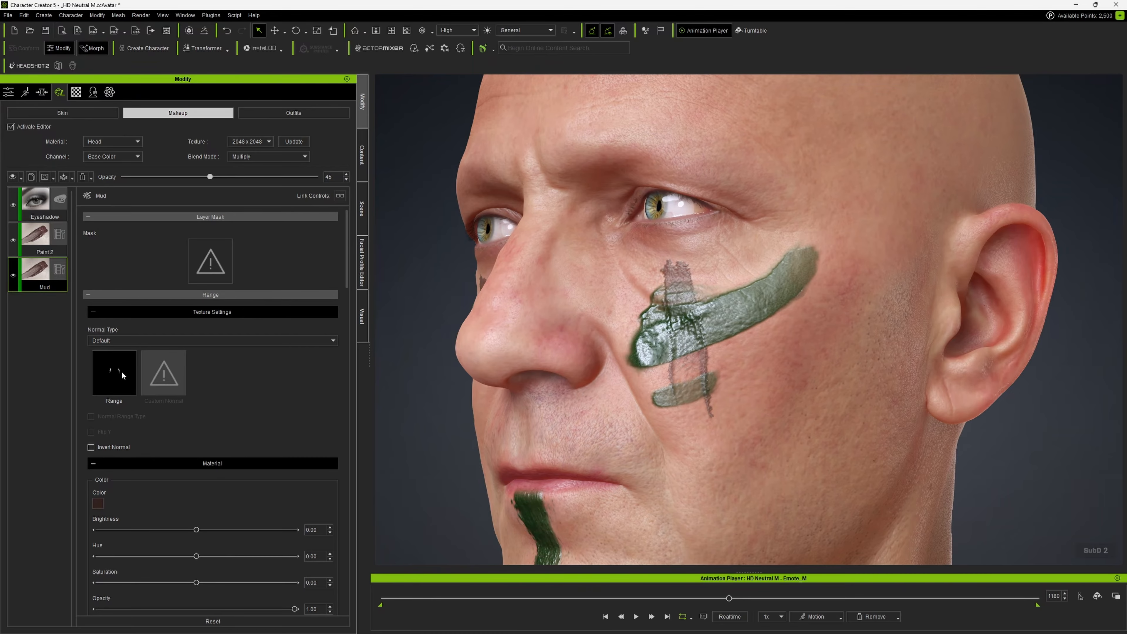
left_click(115, 373)
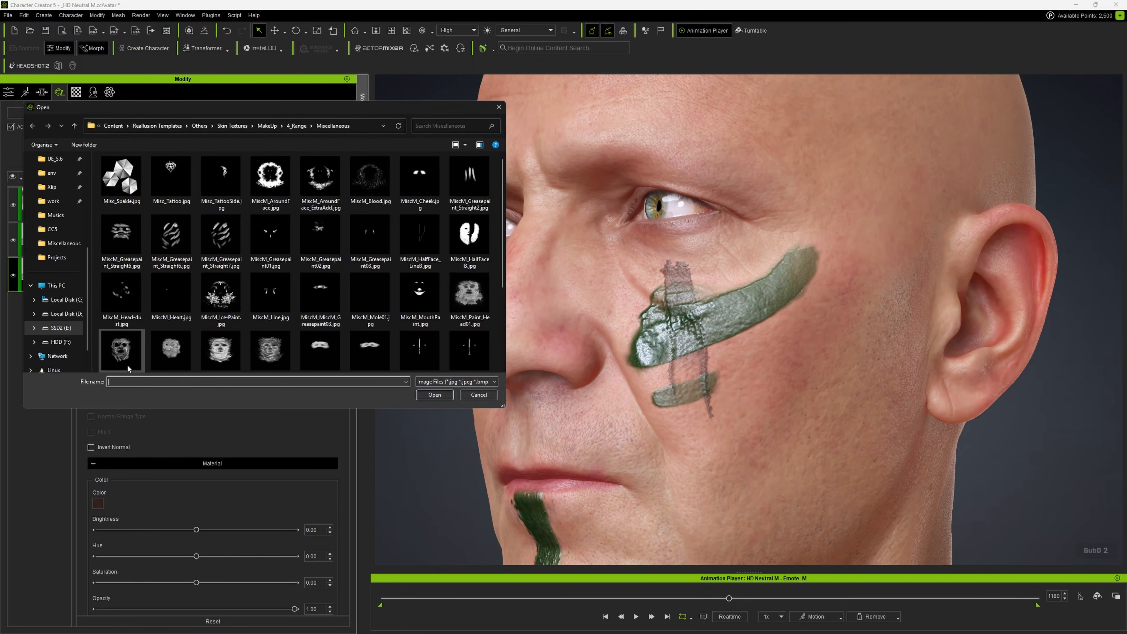
double_click(220, 188)
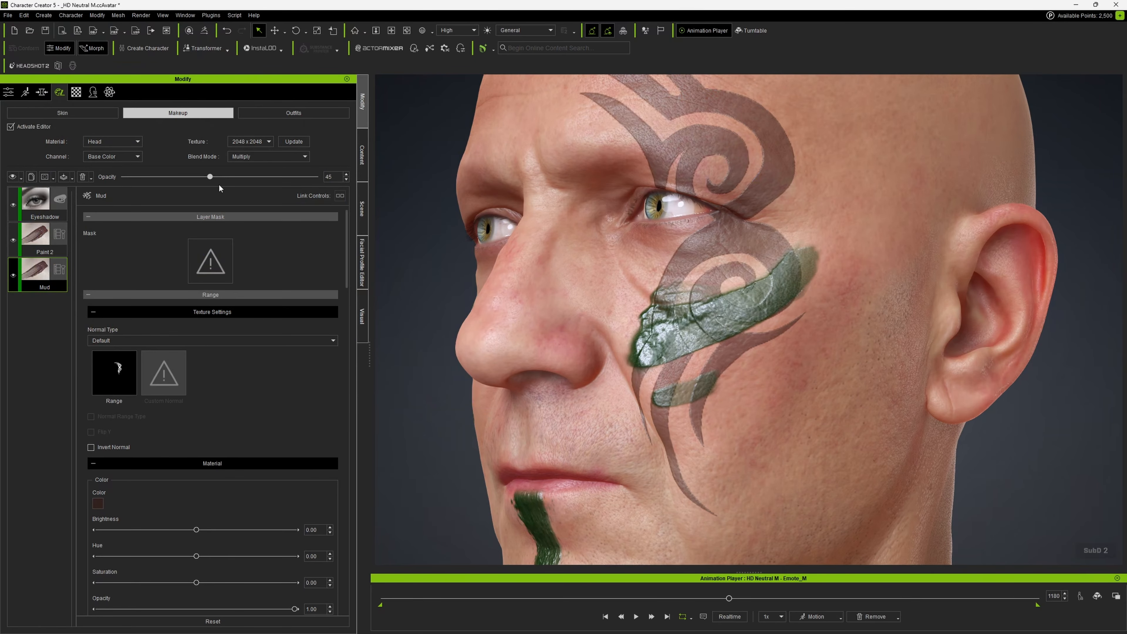
- Load MiscM_Paint_Head10.jpg as the Mud layer's range texture and set the layer opacity to 26
left_click(119, 376)
scroll(420, 306, "down", 5)
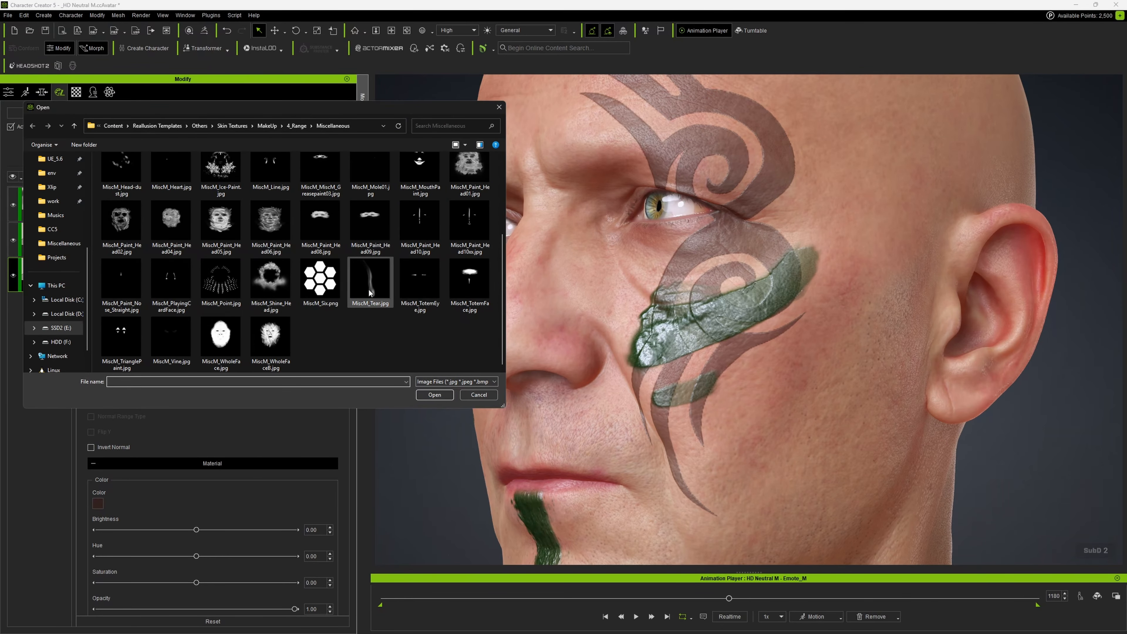
double_click(425, 226)
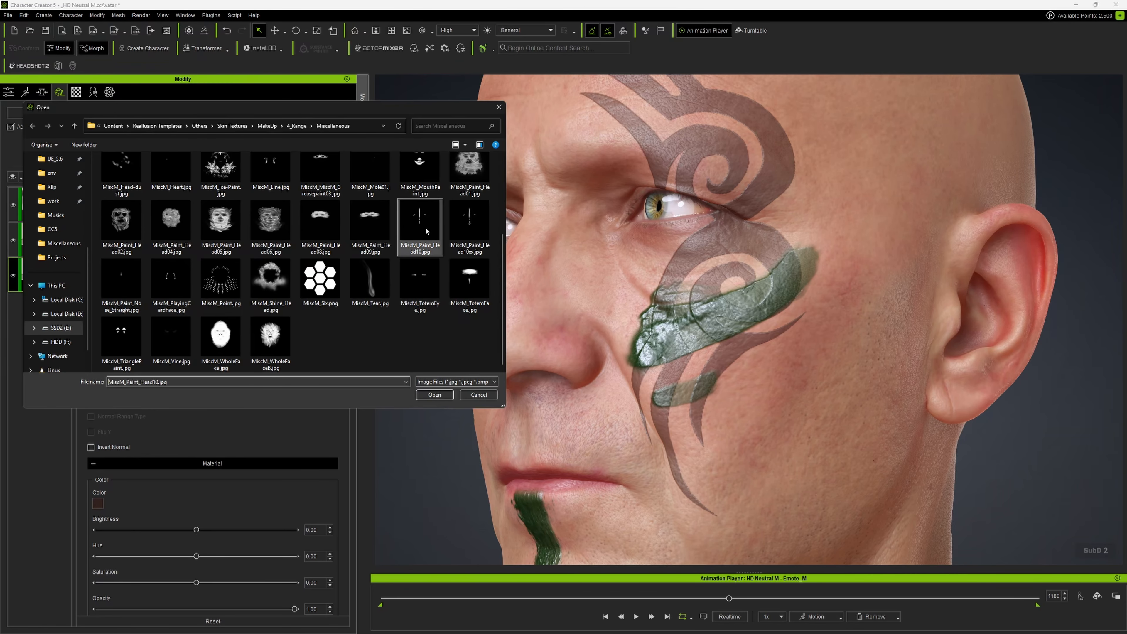
right_click_drag(433, 282, 663, 291)
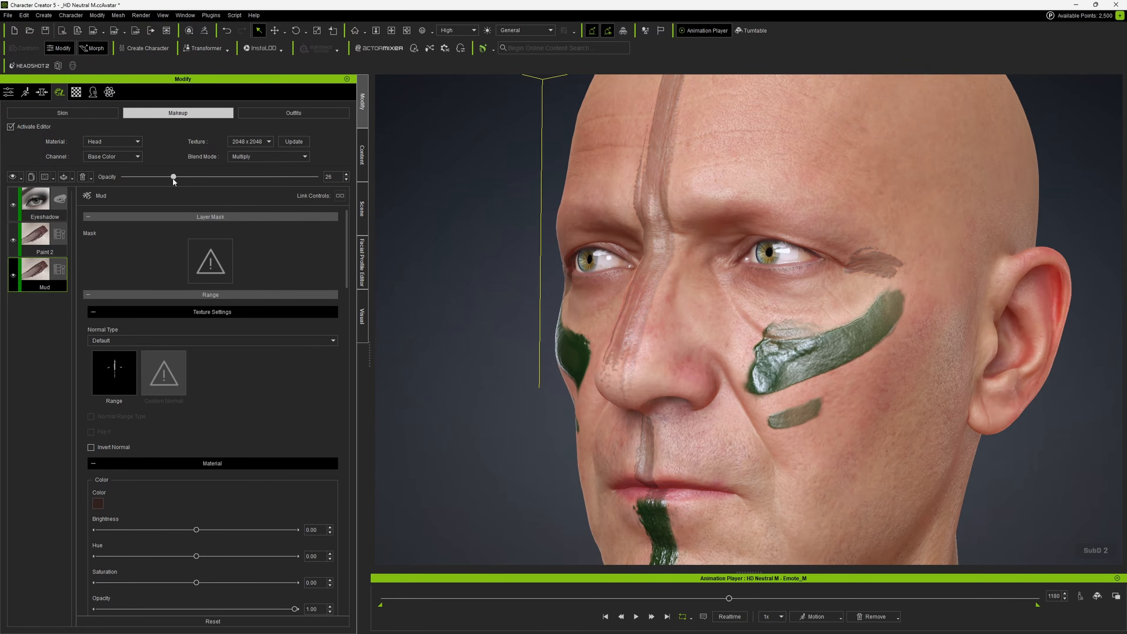
right_click_drag(709, 284, 579, 263)
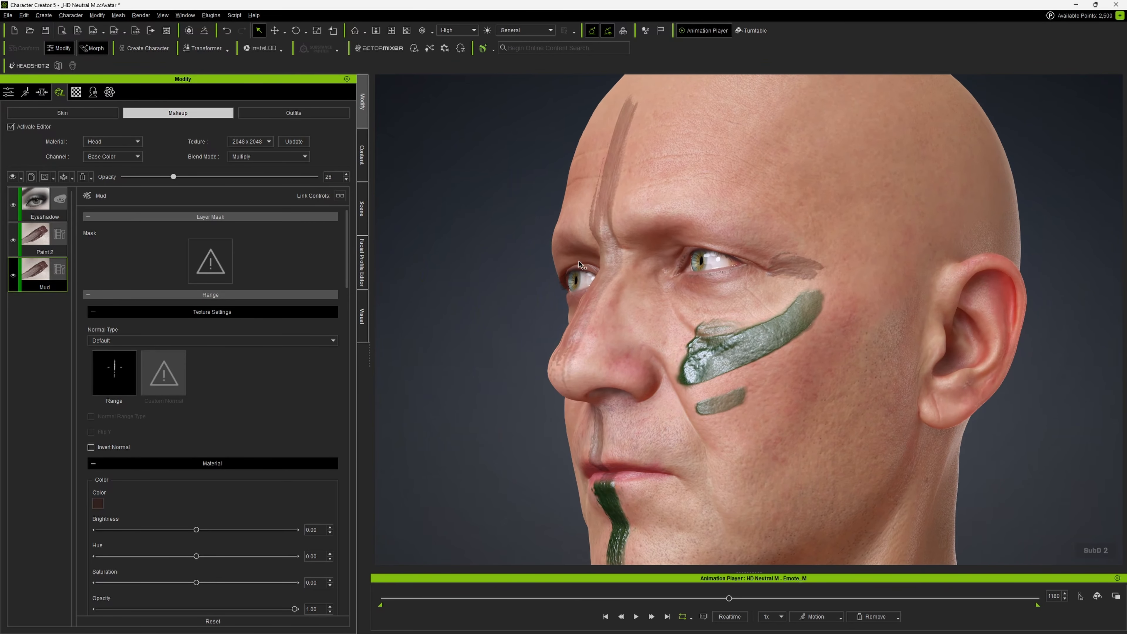
mouse_move(757, 292)
right_mouse_down()
mouse_move(732, 297)
mouse_move(763, 304)
right_mouse_up()
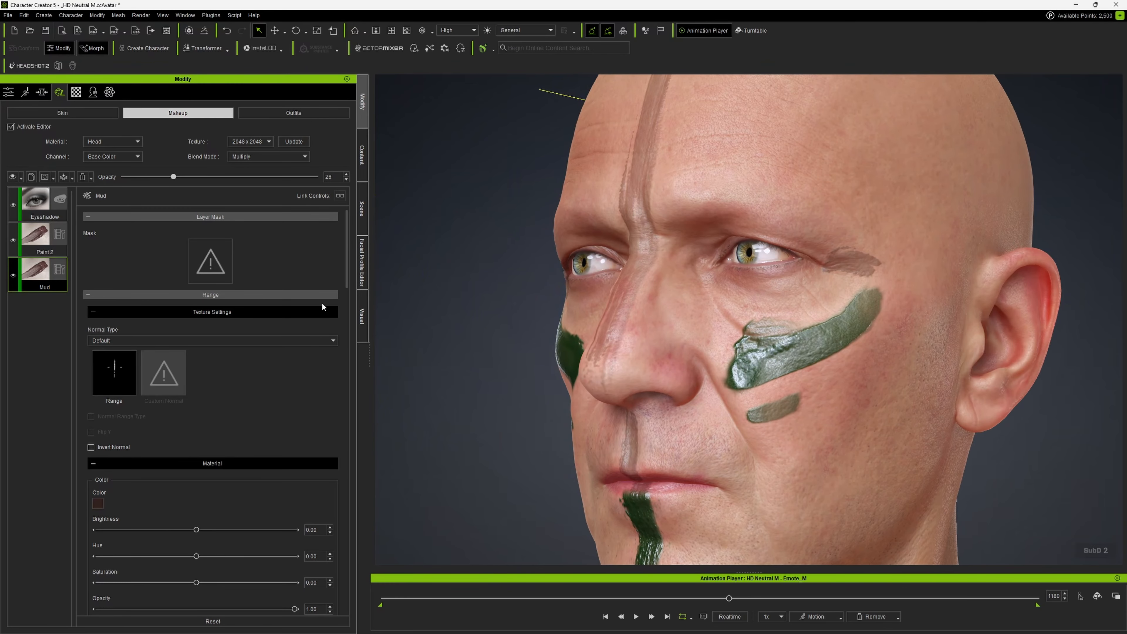
- Open the Mud layer's material colour for editing and try a dark navy blue, #161444
scroll(205, 429, "down", 1)
left_click(98, 477)
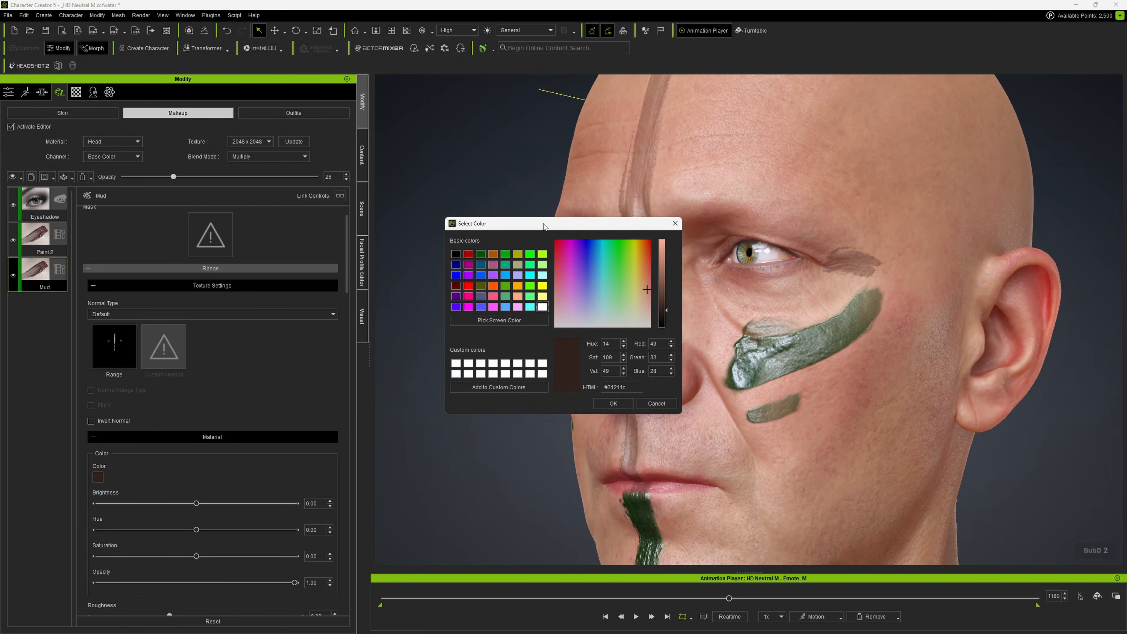
left_click_drag(545, 226, 407, 227)
left_click_drag(527, 306, 527, 310)
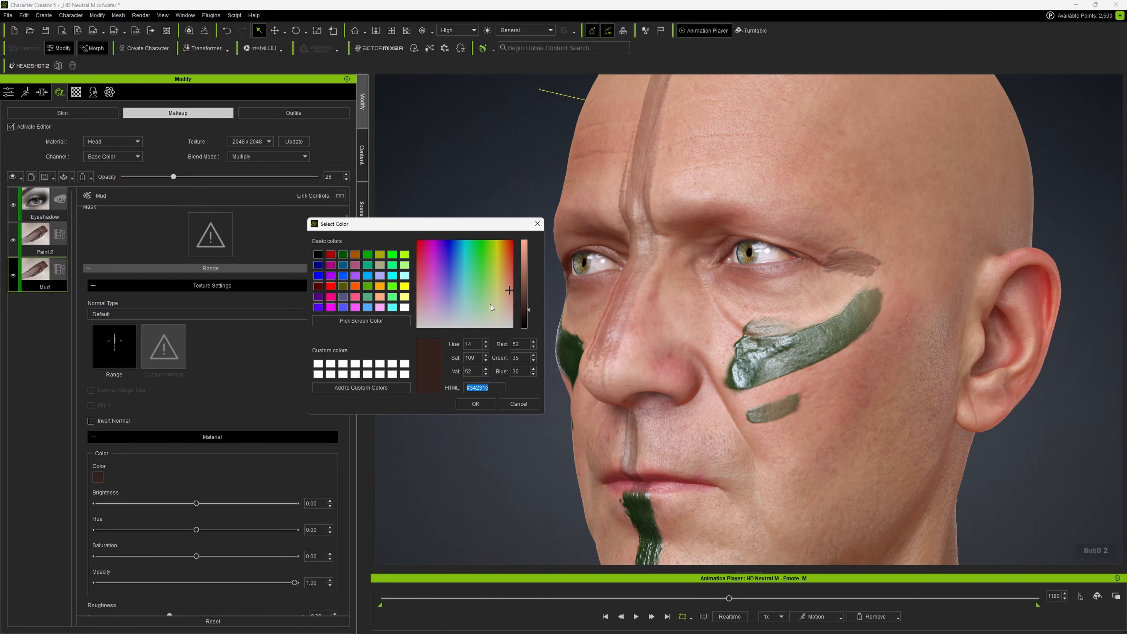
mouse_move(508, 290)
left_mouse_down()
mouse_move(448, 283)
mouse_move(426, 257)
mouse_move(451, 249)
mouse_move(448, 265)
left_mouse_up()
mouse_move(527, 307)
left_mouse_down()
mouse_move(520, 260)
mouse_move(524, 308)
left_mouse_up()
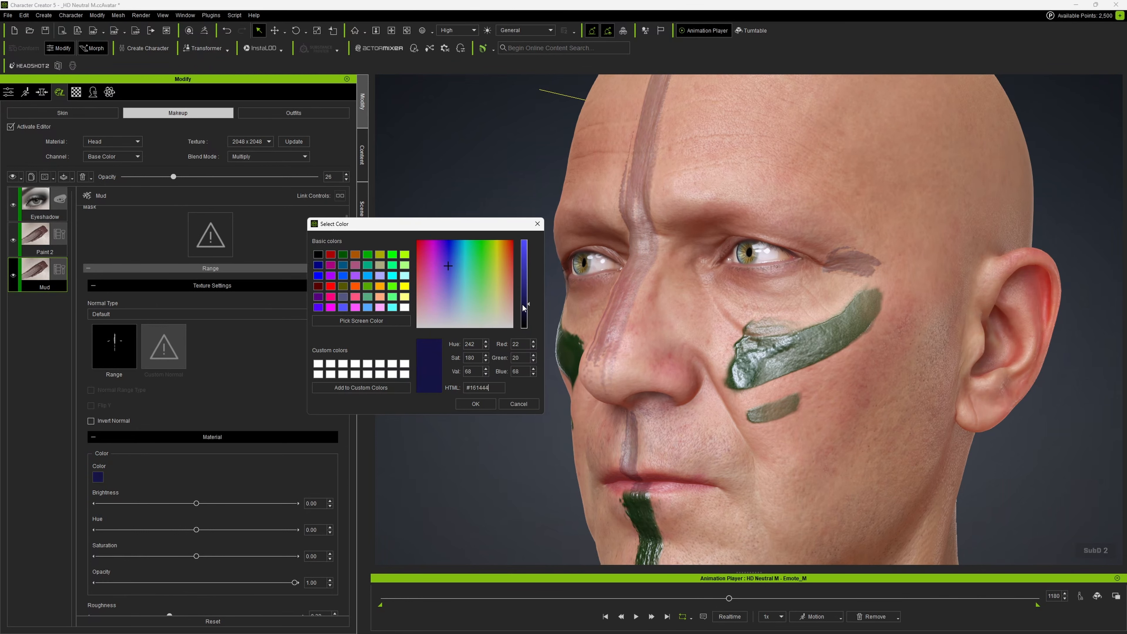
- Set the Mud layer's colour to a fully saturated dark red and deactivate the makeup editor
mouse_move(452, 271)
left_mouse_down()
mouse_move(491, 287)
mouse_move(512, 254)
mouse_move(418, 241)
left_mouse_up()
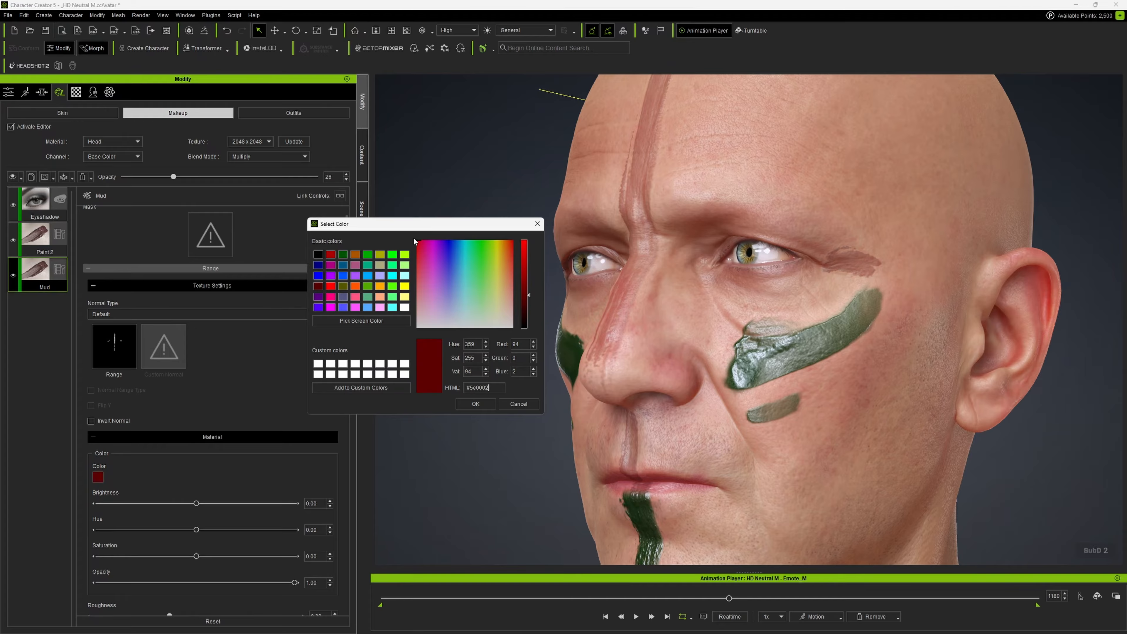
left_click_drag(525, 295, 527, 273)
left_click(477, 404)
right_click_drag(569, 289, 511, 282)
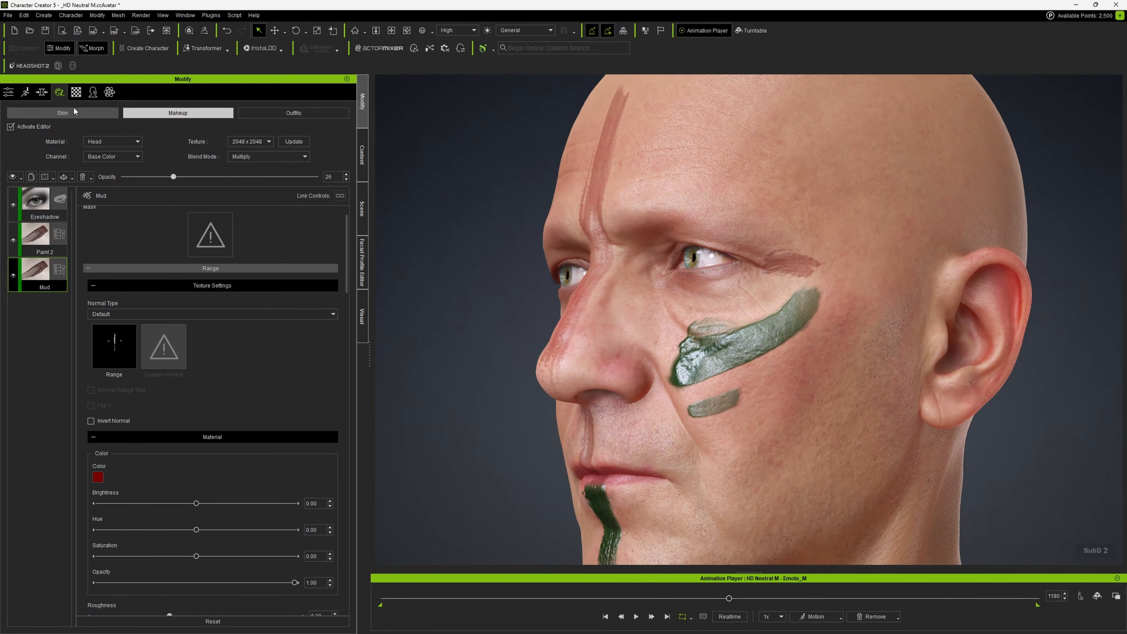
left_click(10, 127)
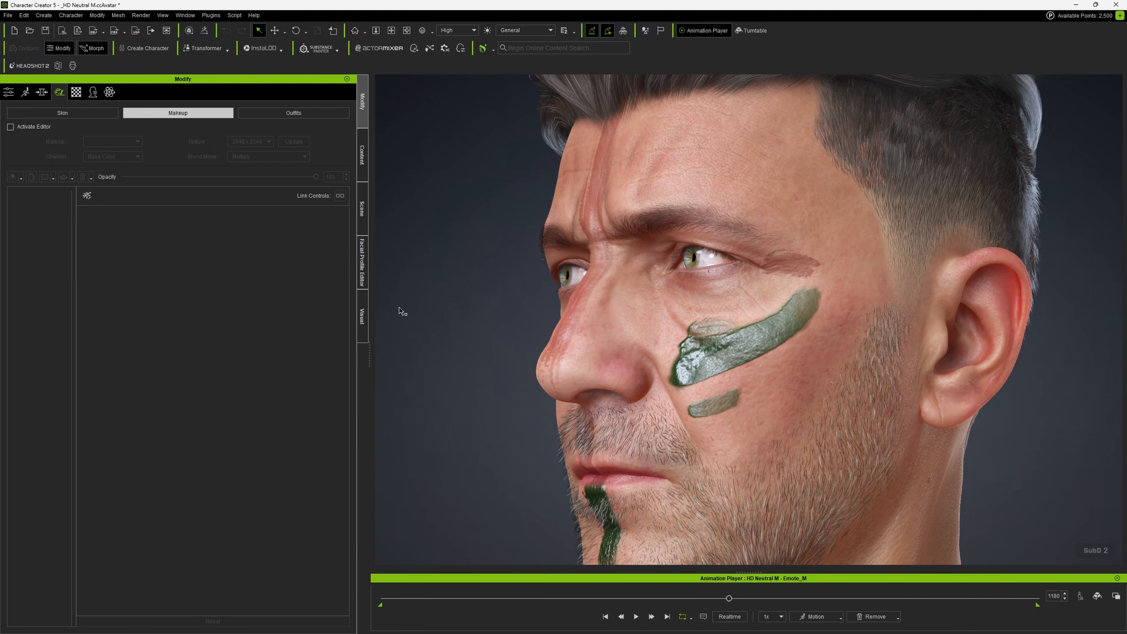
- Open the facial muscle editor for the character and try moving the muscle group around the mouth
right_click_drag(576, 284, 623, 210)
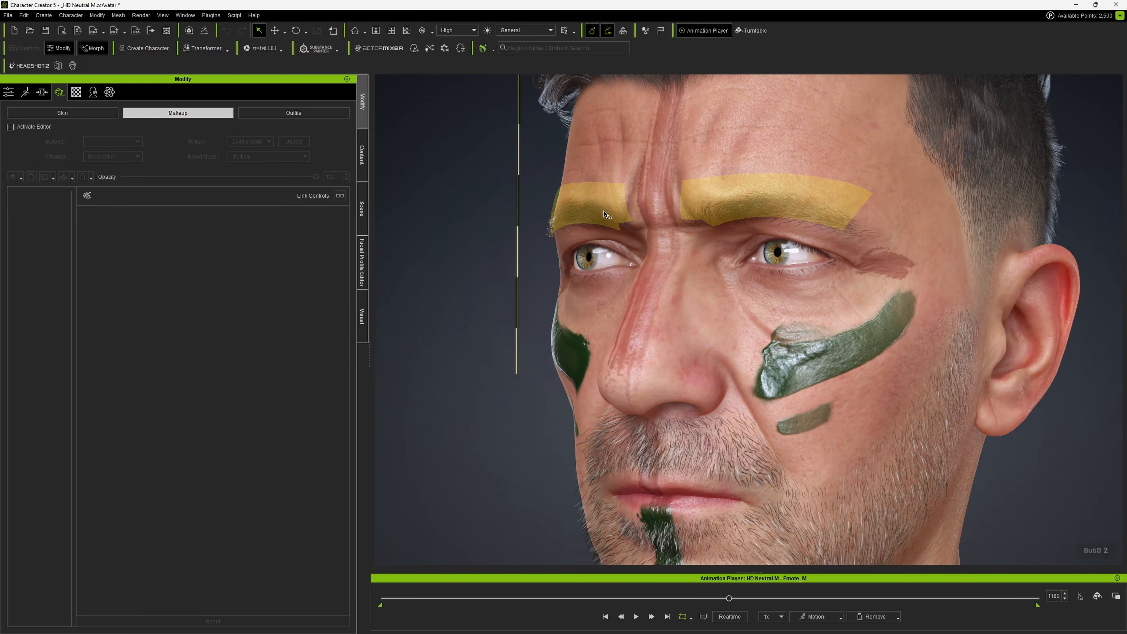
left_click_drag(607, 215, 612, 215)
double_click(642, 260)
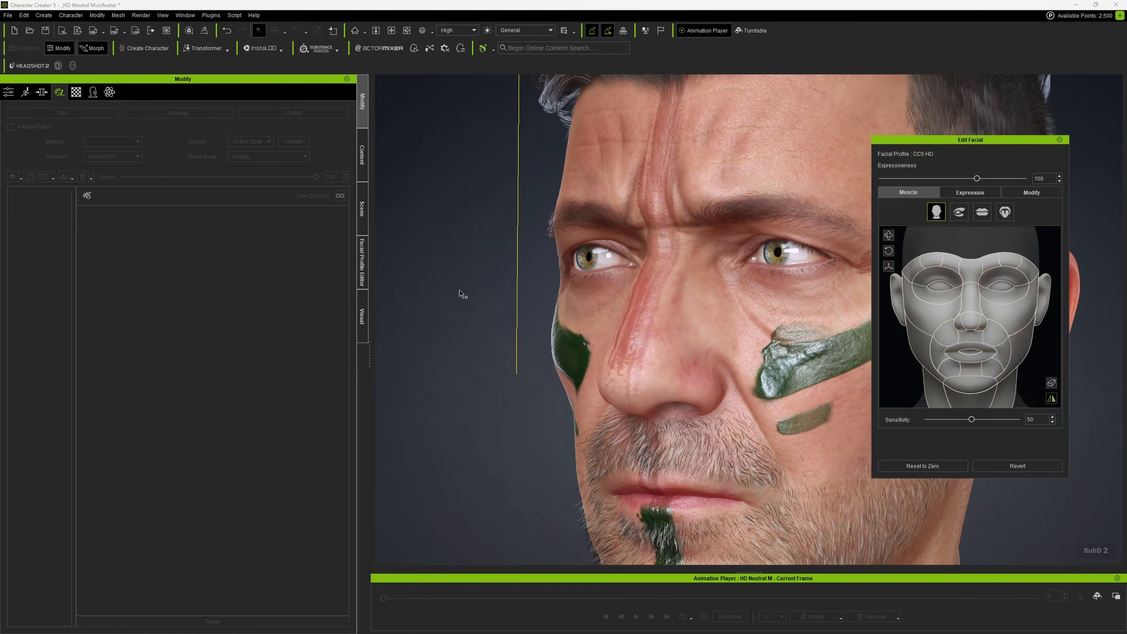
left_click_drag(946, 140, 306, 137)
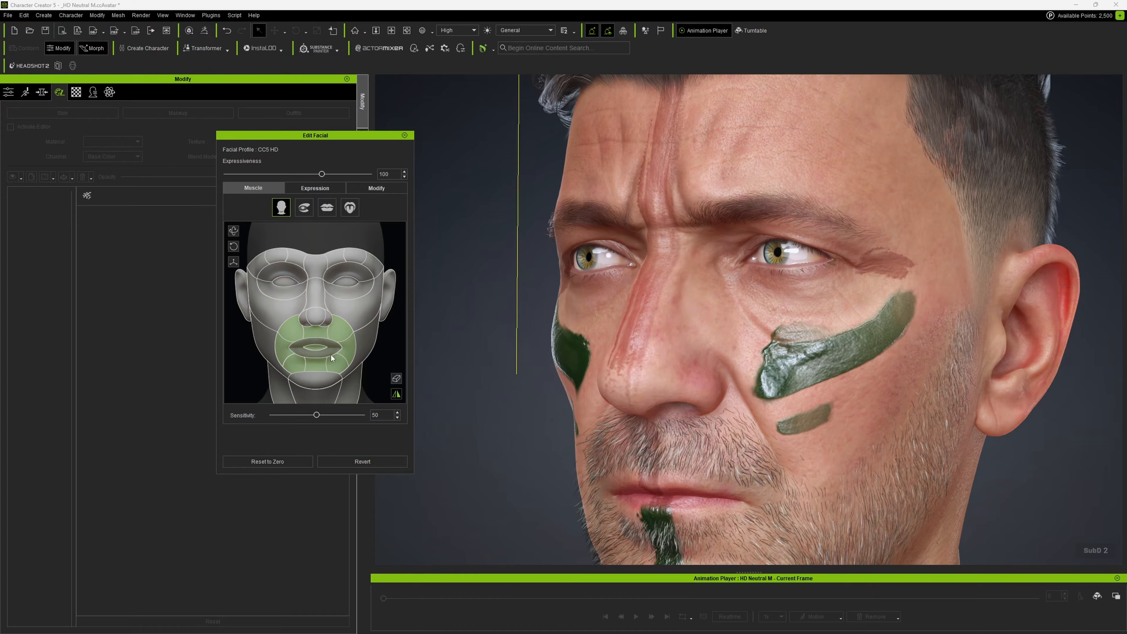
left_click_drag(346, 351, 321, 348)
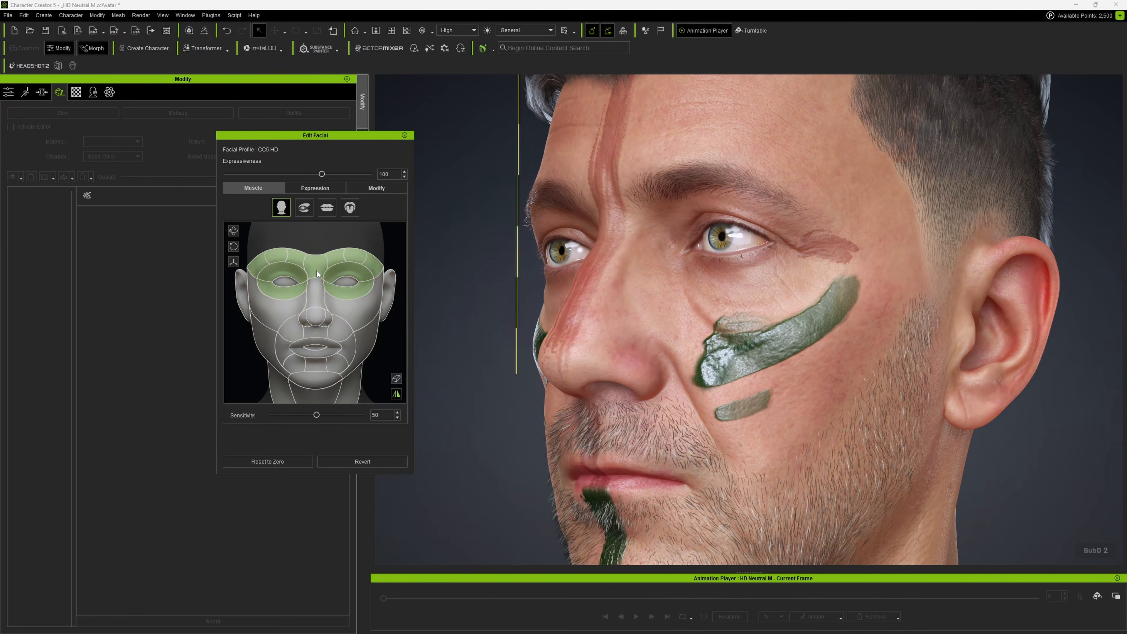
- Raise the brow and eye muscle group to wrinkle the forehead and expose the hairline at the temple
left_click_drag(317, 271, 335, 223)
right_click_drag(701, 234, 648, 266)
scroll(718, 297, "up", 3)
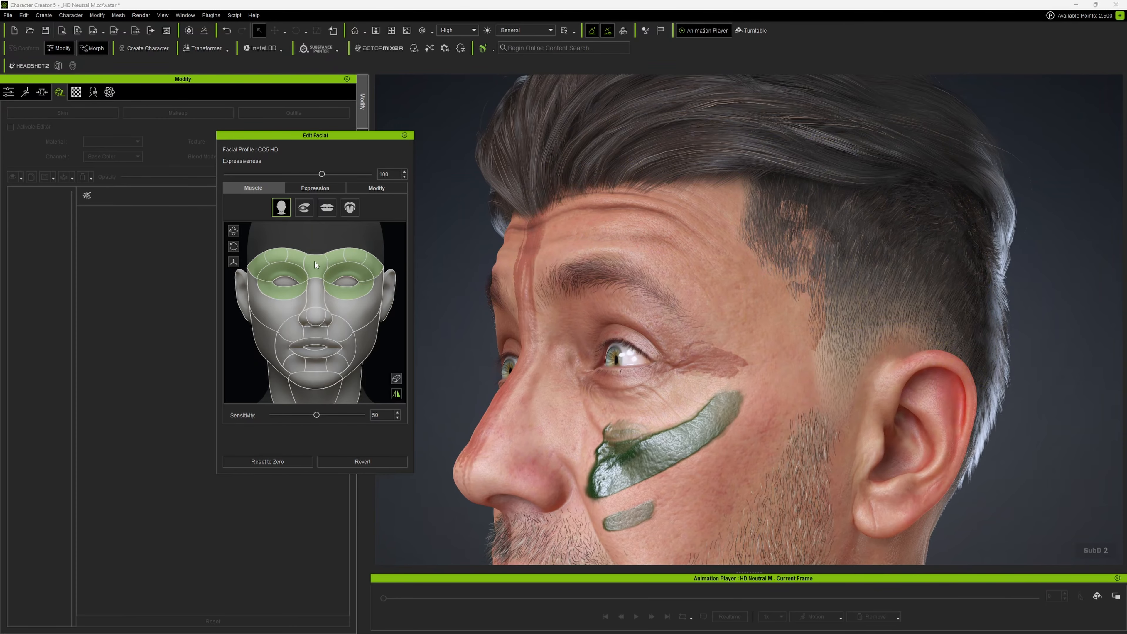
mouse_move(316, 257)
left_mouse_down()
mouse_move(315, 283)
mouse_move(309, 255)
mouse_move(310, 266)
mouse_move(365, 279)
mouse_move(373, 302)
mouse_move(400, 304)
mouse_move(338, 285)
mouse_move(336, 262)
left_mouse_up()
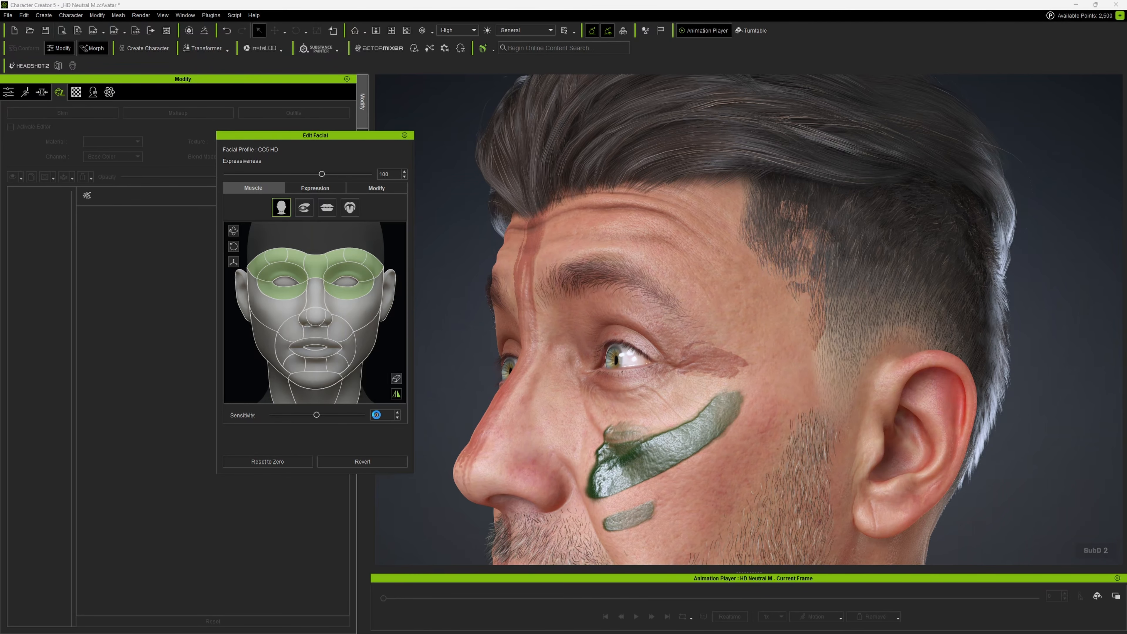
- Move the facial editor aside, select only the Crew Cut hair and inspect it around the temple
left_click_drag(354, 138, 1025, 231)
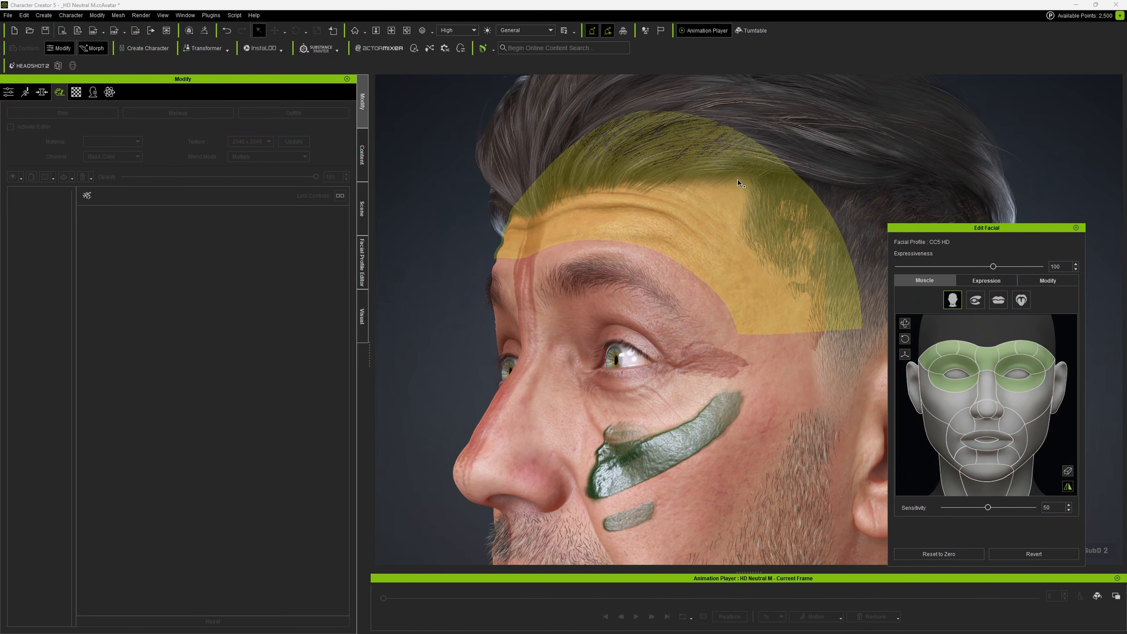
left_click(866, 291)
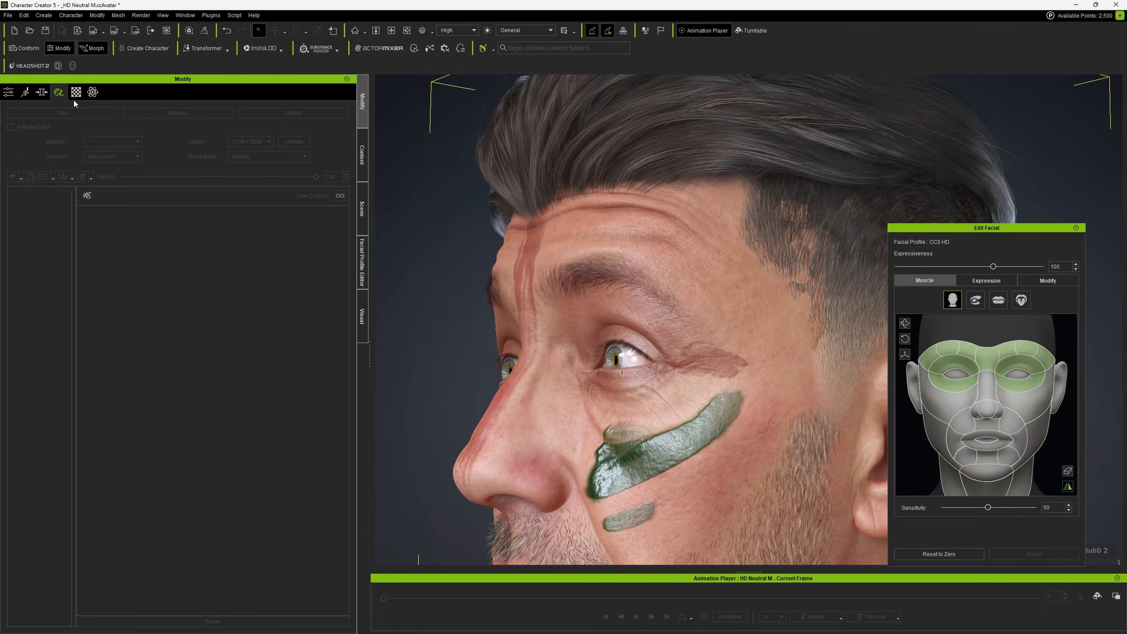
left_click(9, 92)
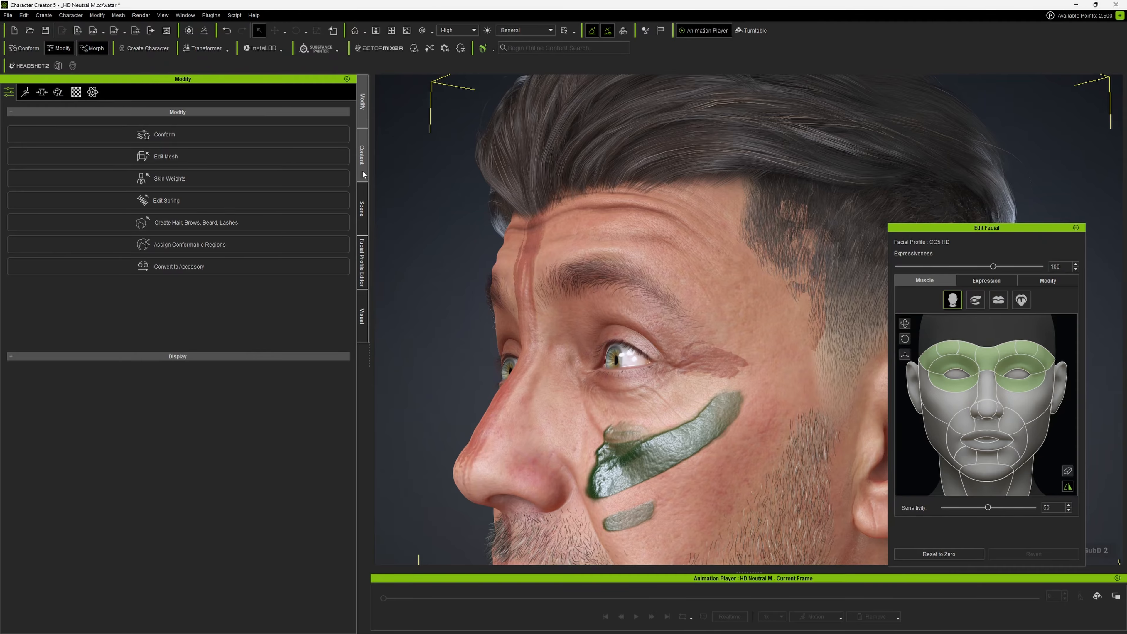
key("F3")
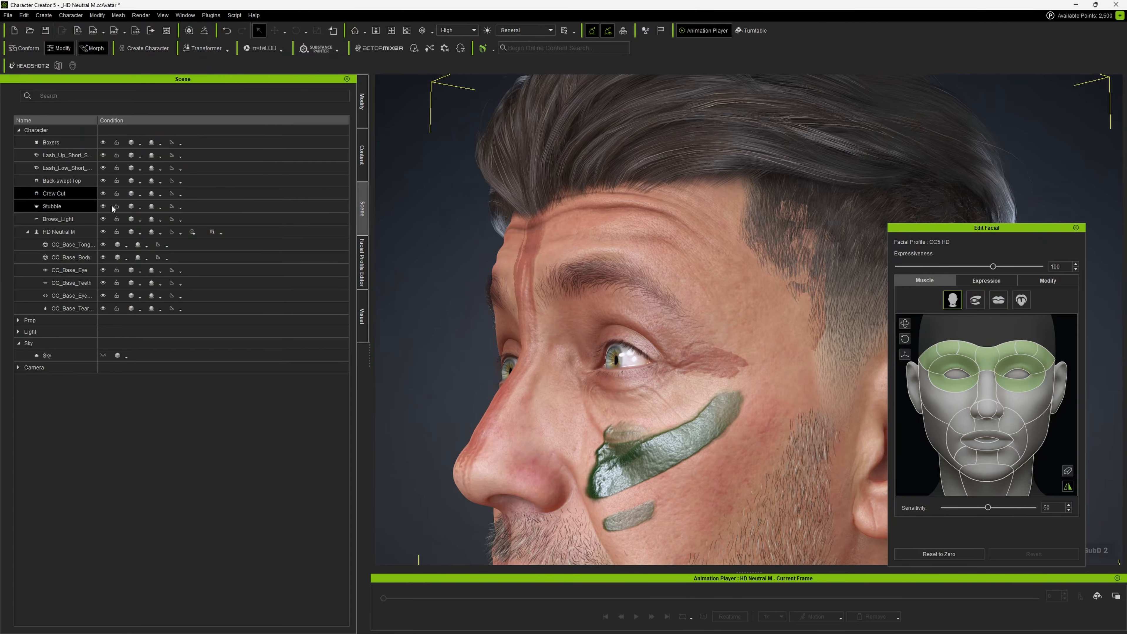
right_click_drag(710, 267, 640, 296)
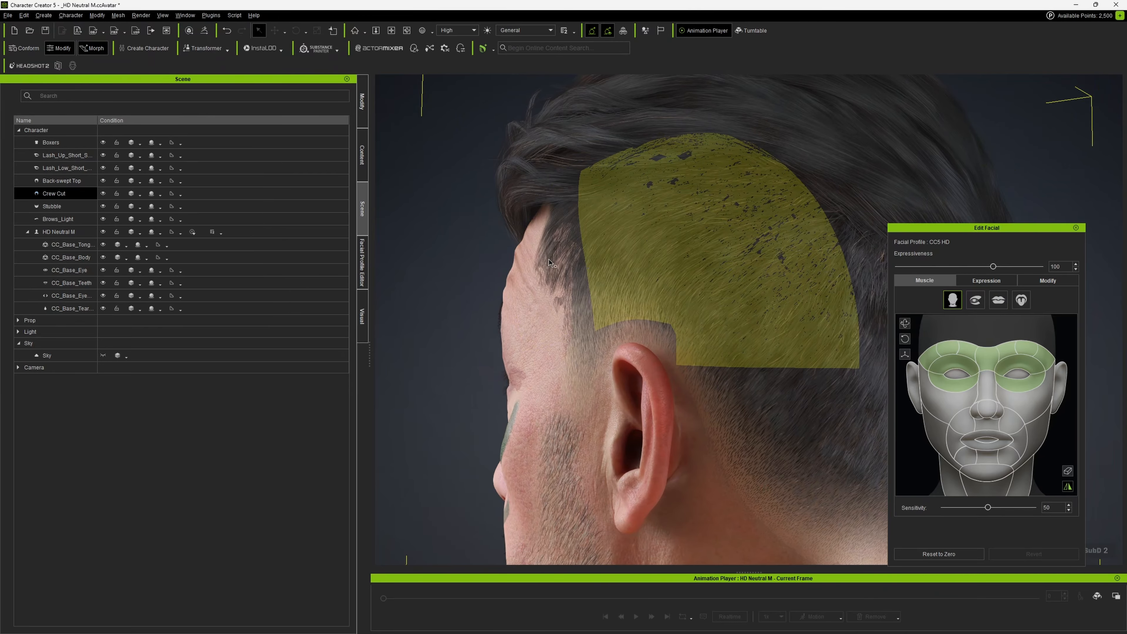
right_click_drag(550, 263, 477, 268)
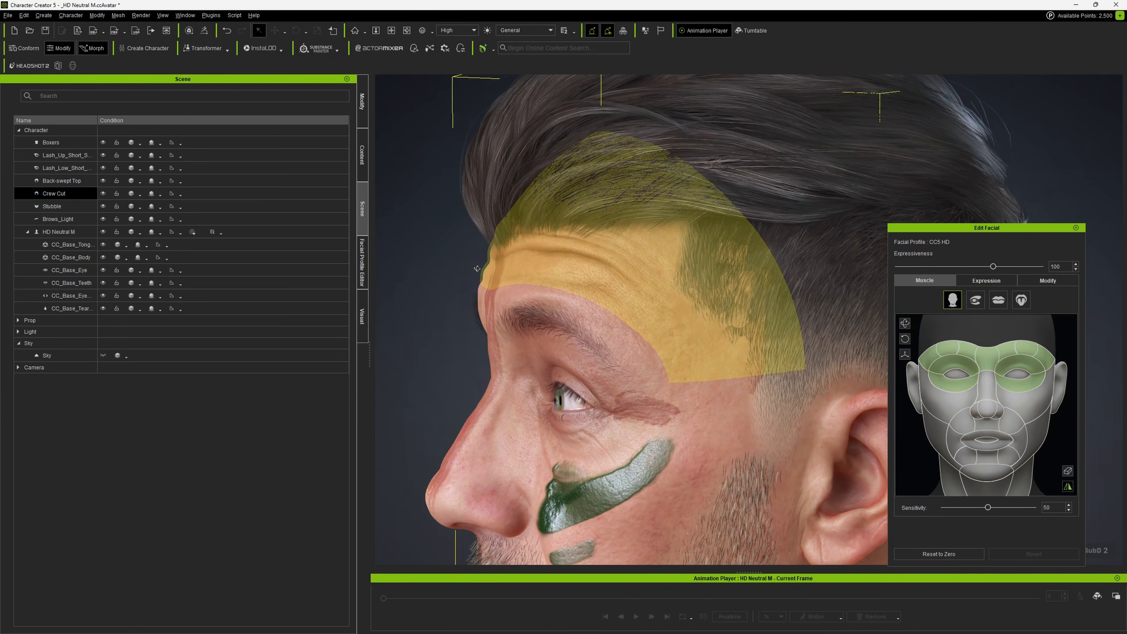
- Activate Assign Conformable Regions for the Crew Cut hair and smart-select its Scalp region
left_click(362, 102)
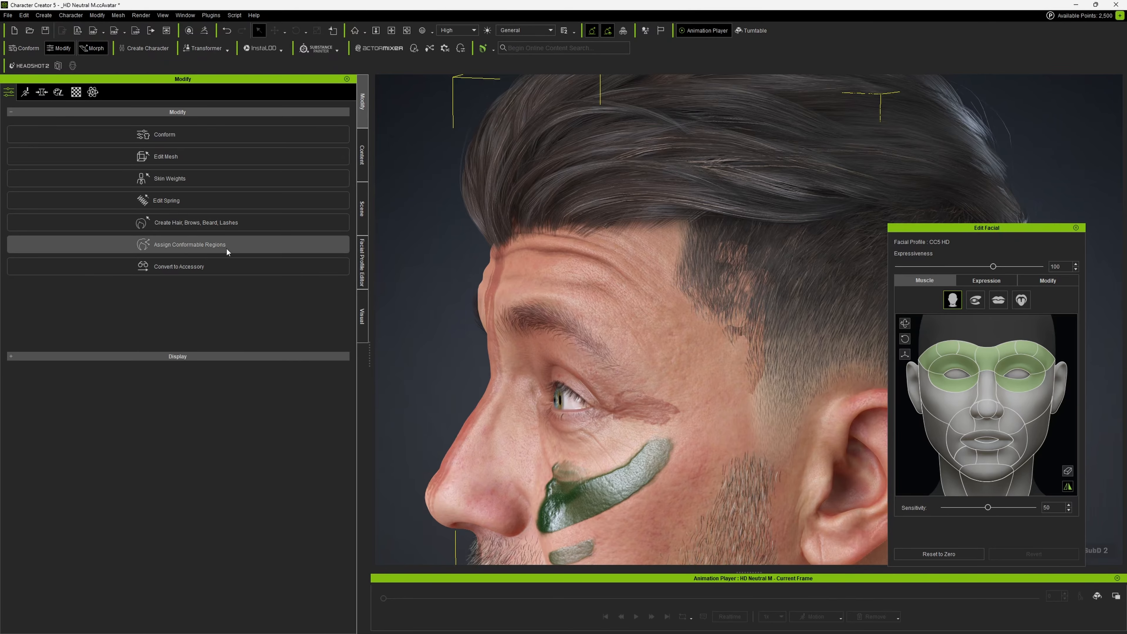
left_click(235, 248)
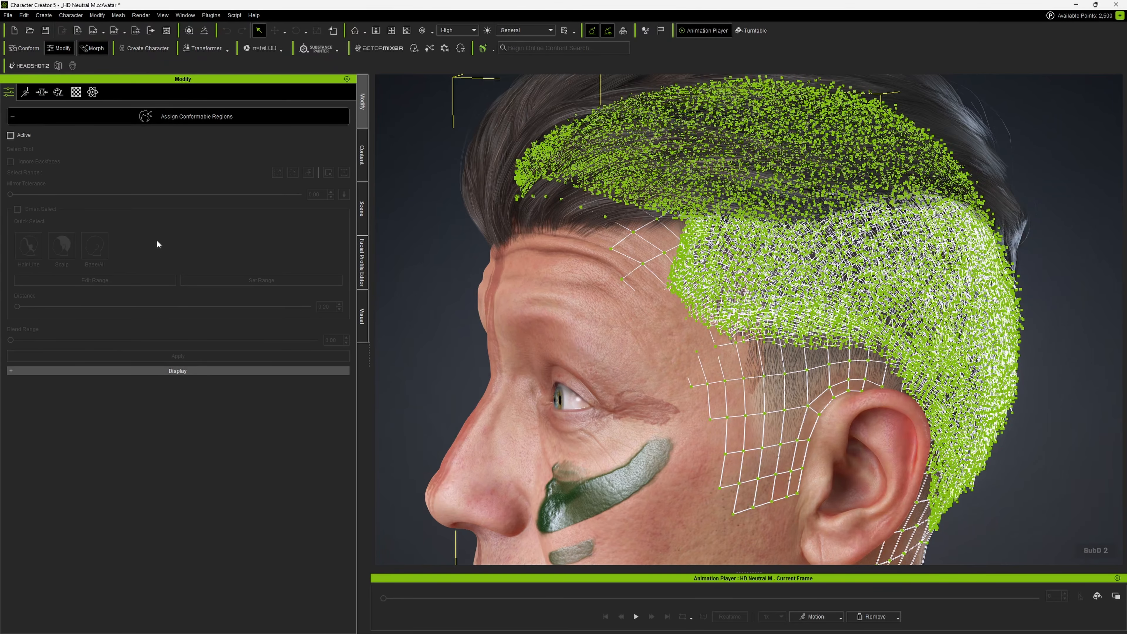
left_click(10, 135)
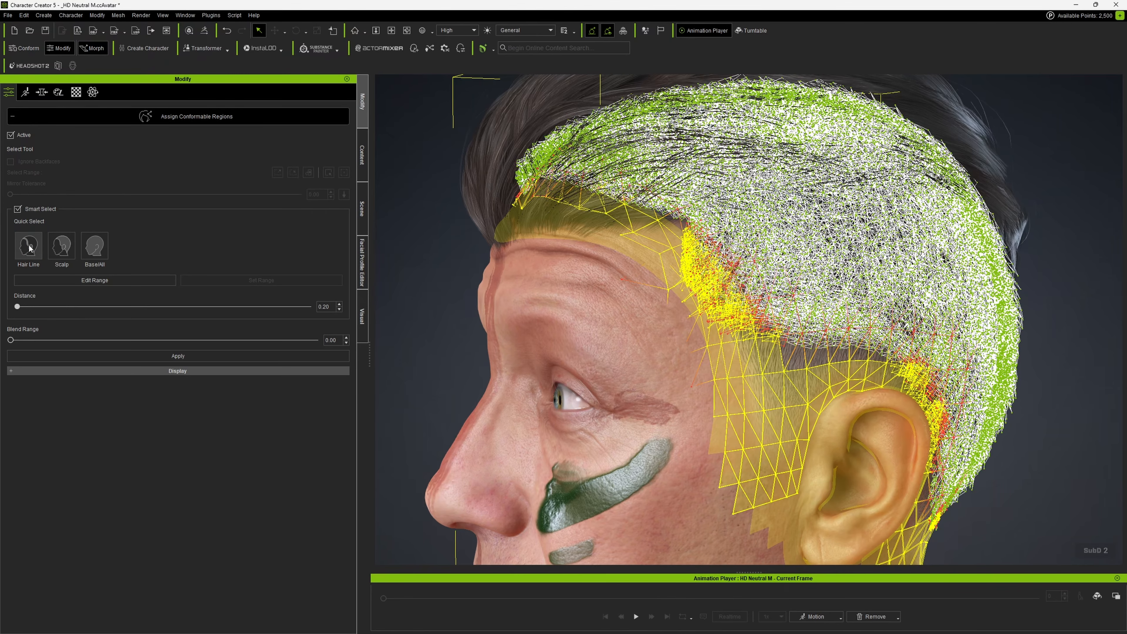
mouse_move(17, 306)
left_mouse_down()
mouse_move(30, 306)
mouse_move(20, 310)
left_mouse_up()
left_click(68, 258)
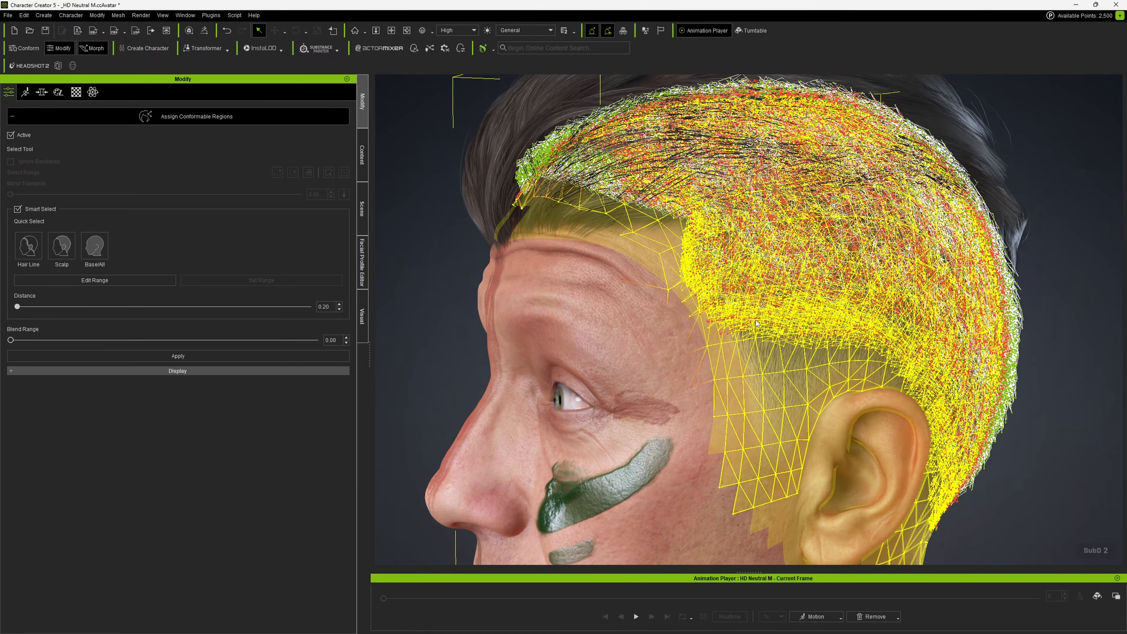
- Apply the scalp region with distance 0.20 and blend range 0.00, and leave Assign Conformable Regions
right_click_drag(771, 303, 747, 285)
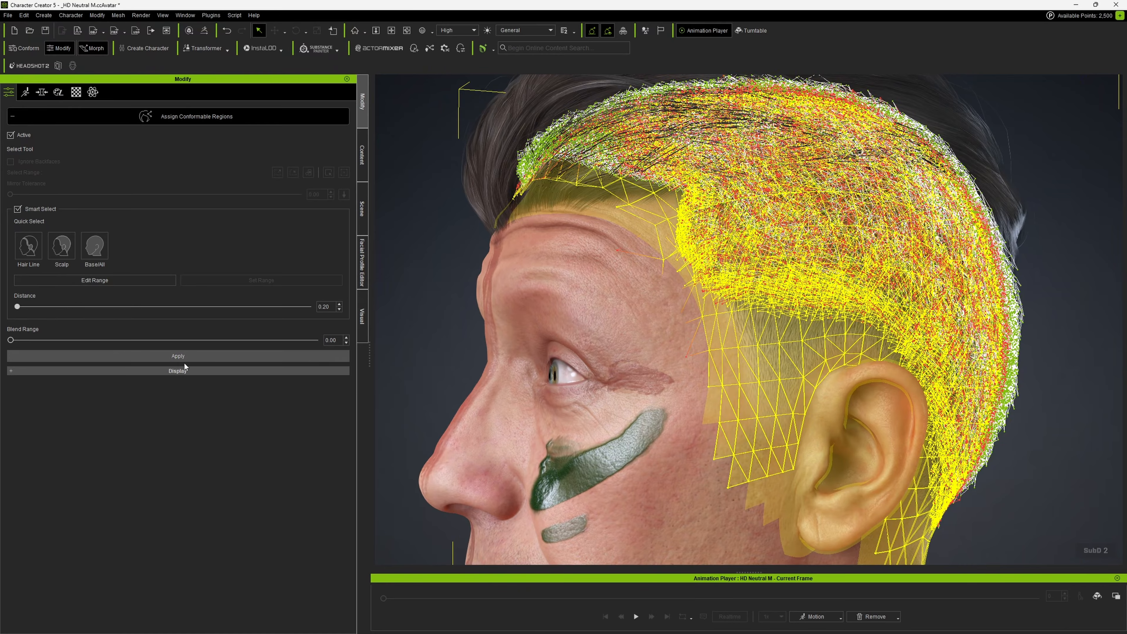
left_click(180, 373)
left_click(181, 372)
left_click(181, 359)
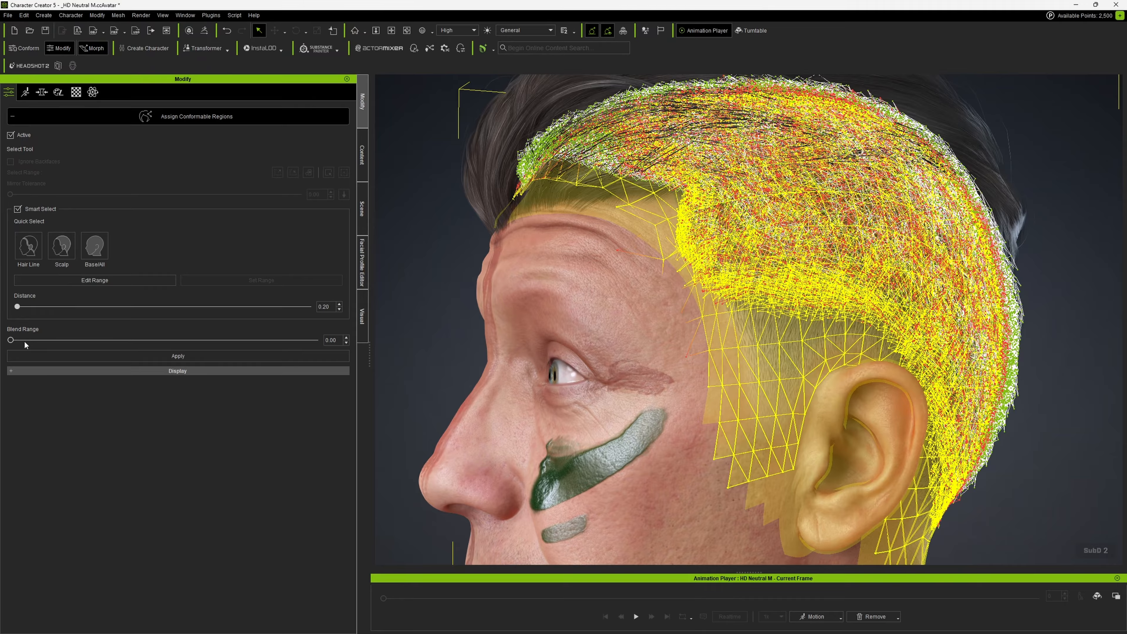
left_click(11, 136)
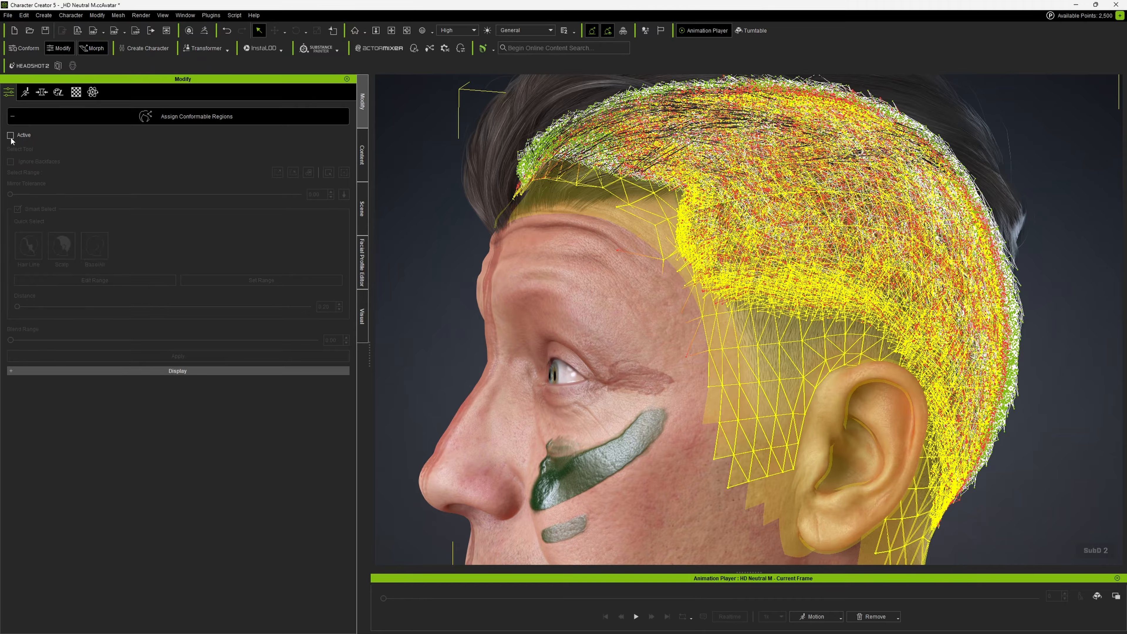
left_click(10, 135)
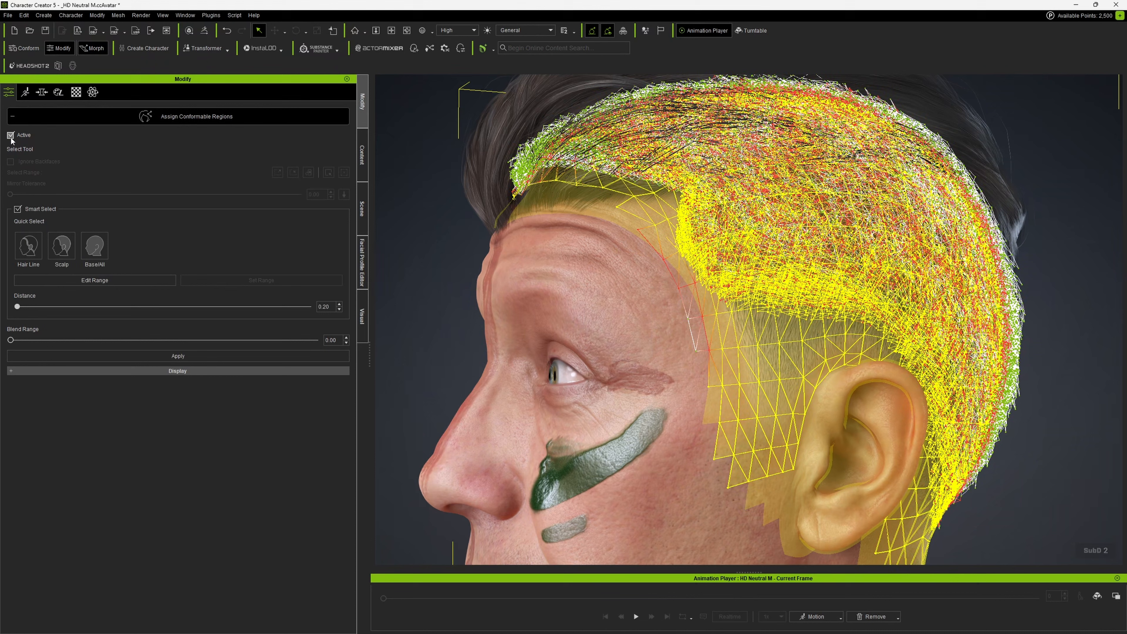
left_click(41, 118)
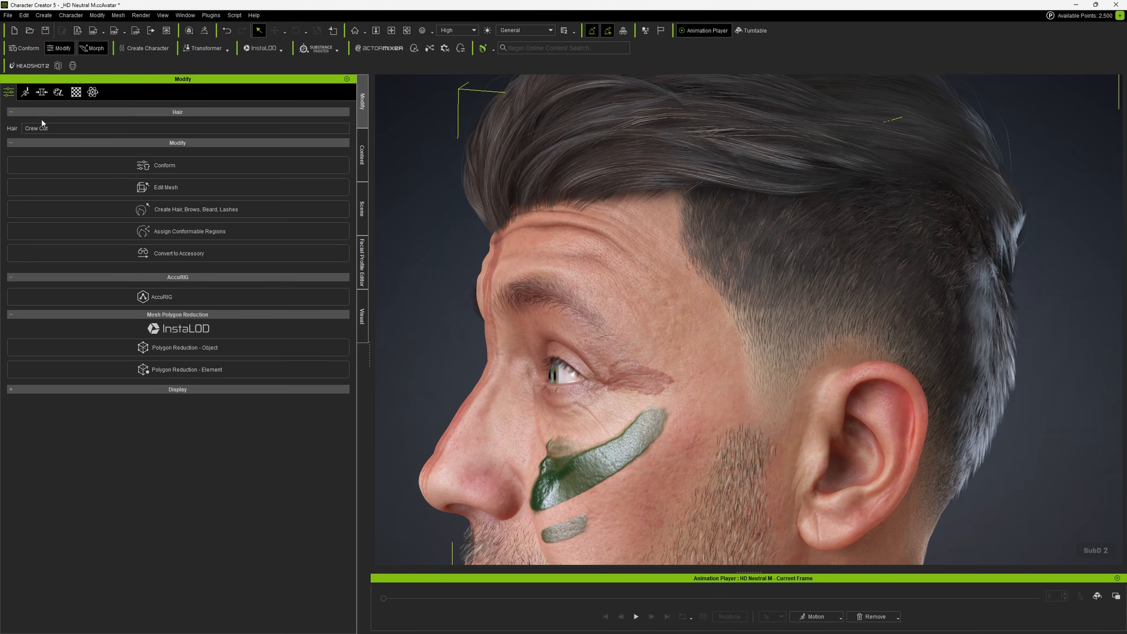
- Reopen the facial editor, adjust the brow and eye muscles to relax the forehead, and close the editor
right_click_drag(548, 305, 749, 339)
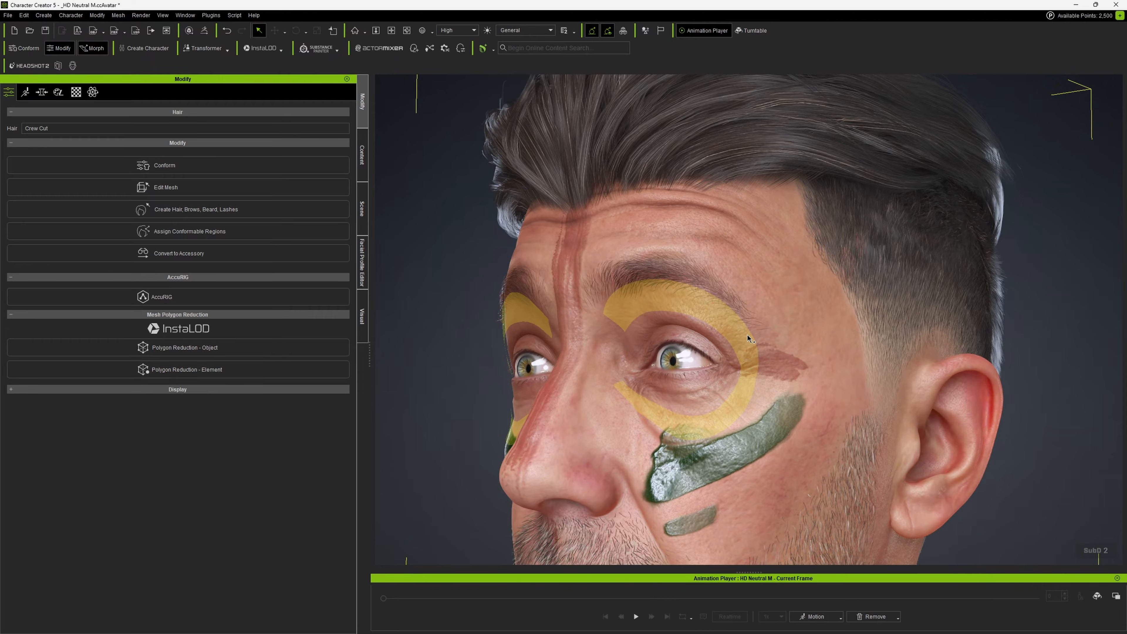
double_click(749, 340)
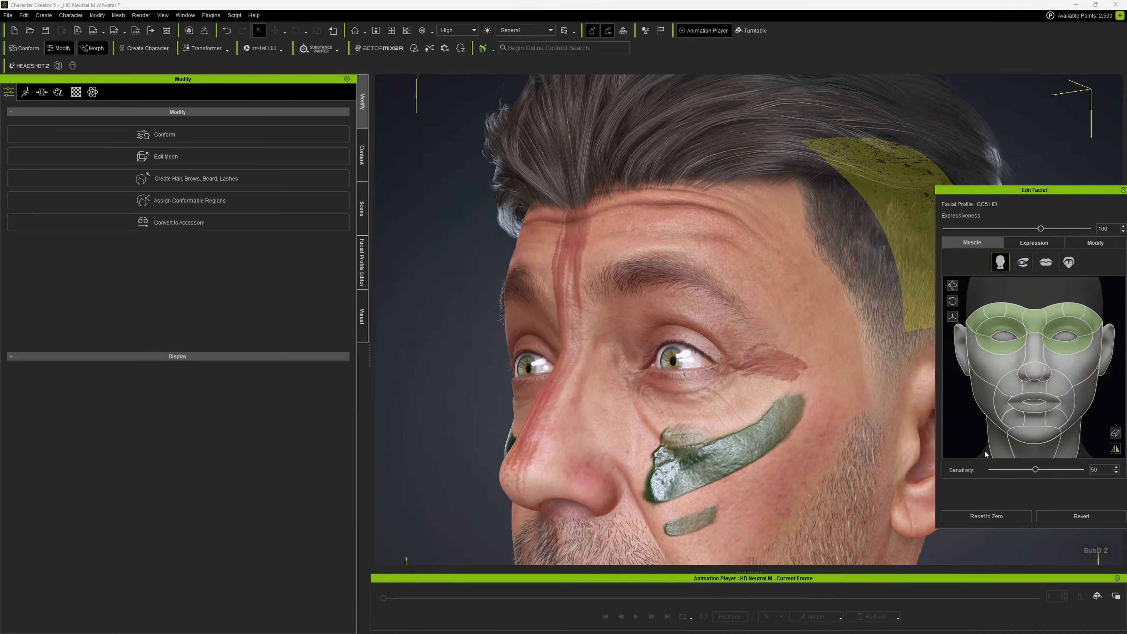
left_click_drag(1009, 321, 1006, 342)
left_click_drag(957, 315, 885, 304)
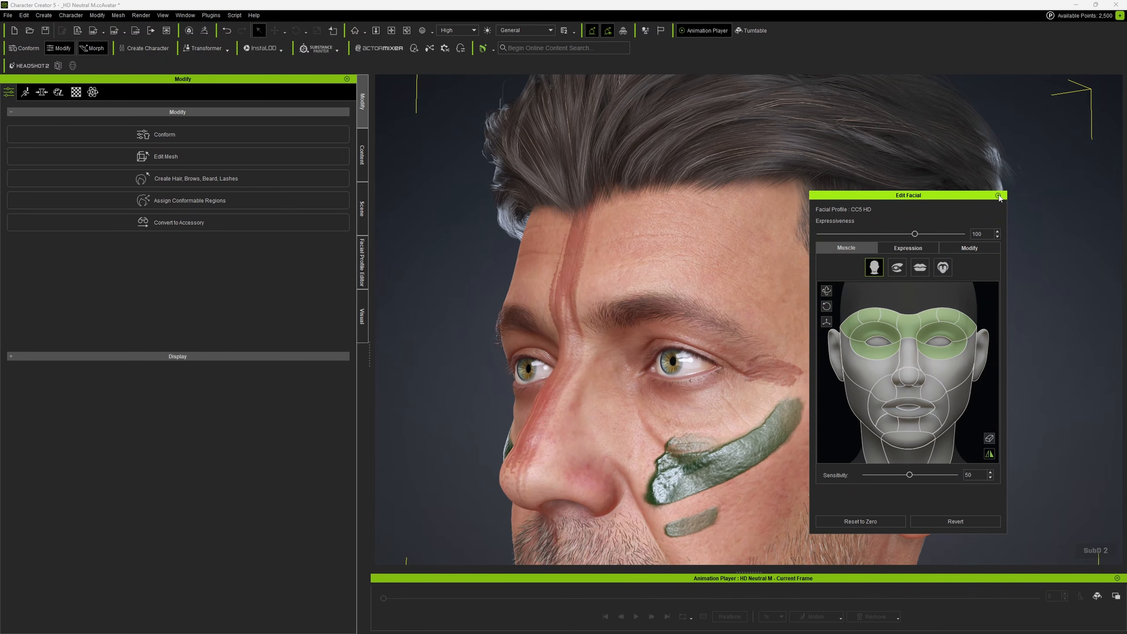
left_click(1003, 195)
left_click(700, 296)
right_click_drag(700, 296, 760, 217)
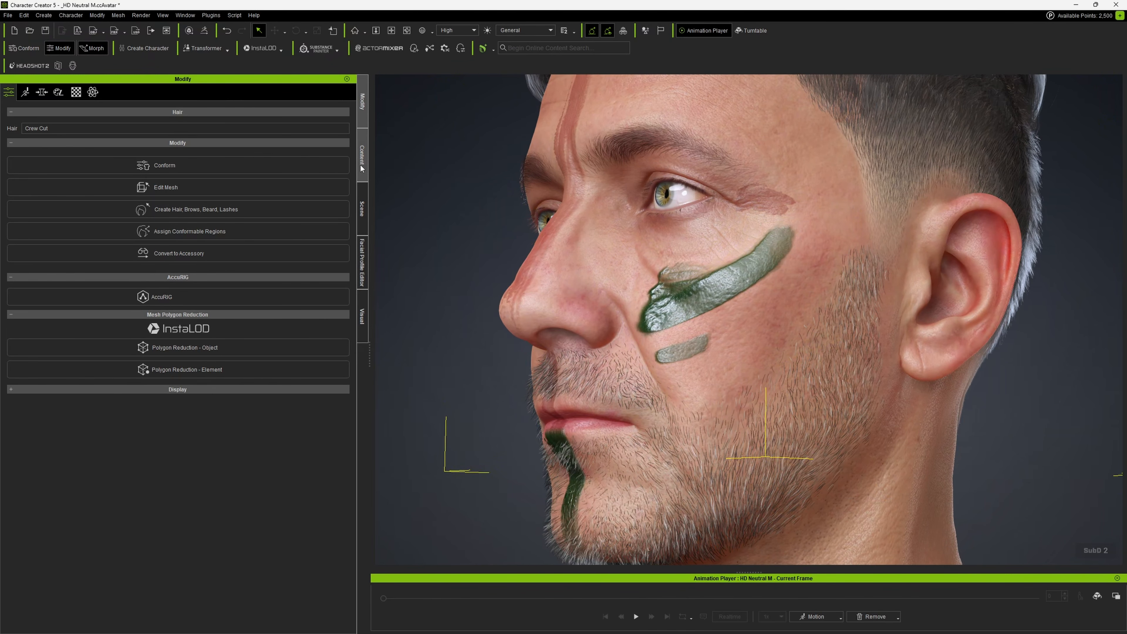
- Apply the Straight eyelash preset to the character with both its morph and textures
left_click(362, 155)
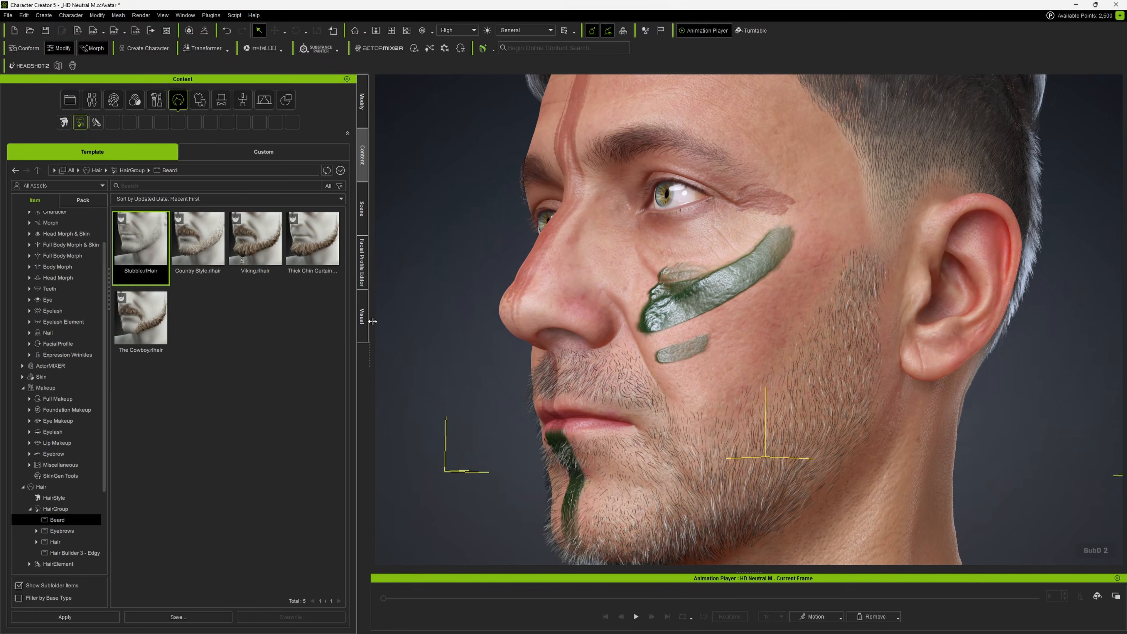
right_click_drag(649, 252, 595, 326)
scroll(608, 241, "up", 5)
scroll(637, 344, "up", 5)
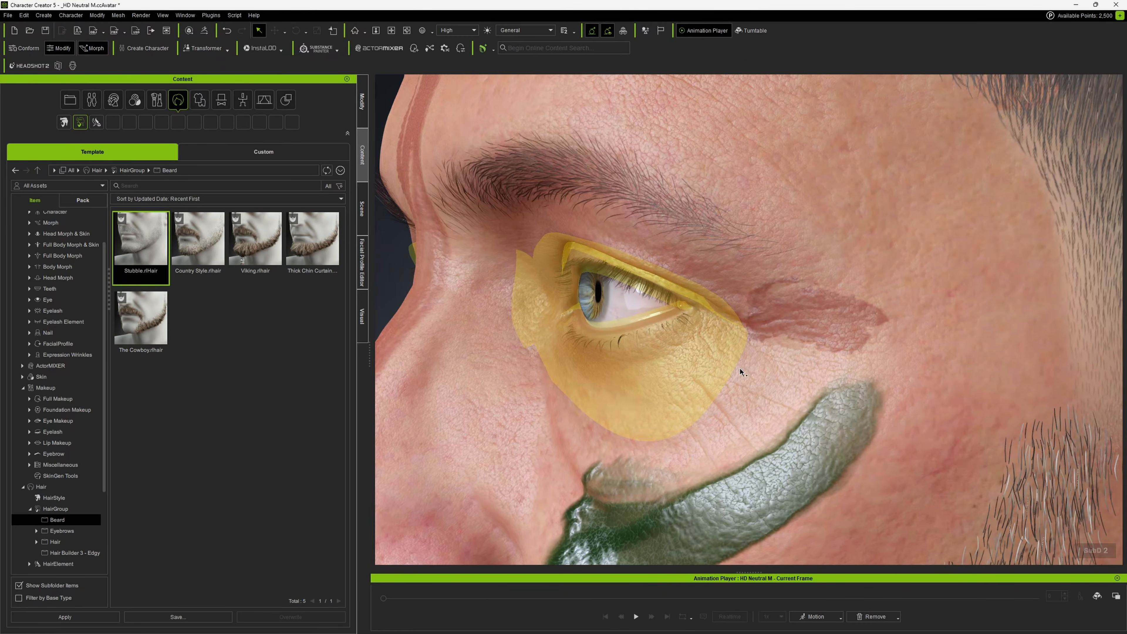
left_click(58, 311)
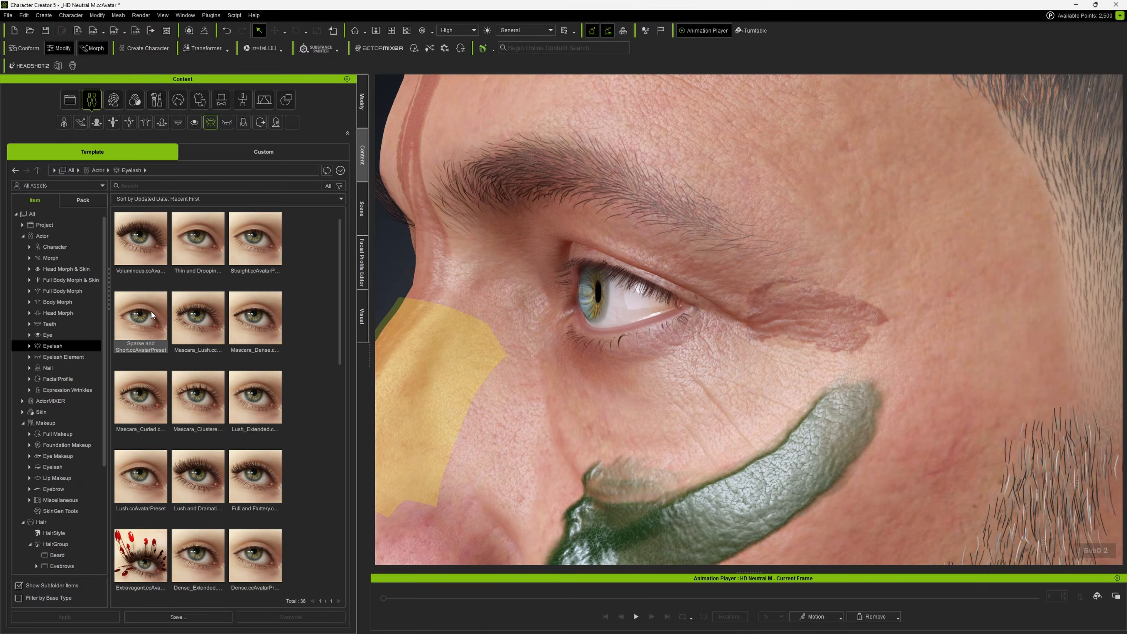
left_click_drag(235, 244, 598, 280)
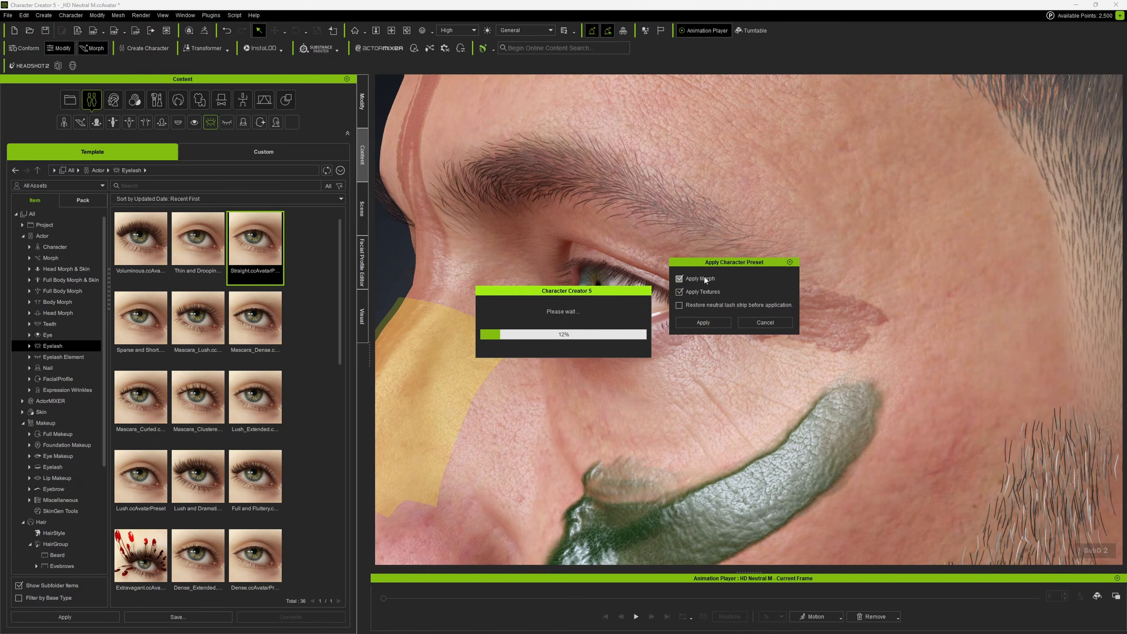
left_click(694, 323)
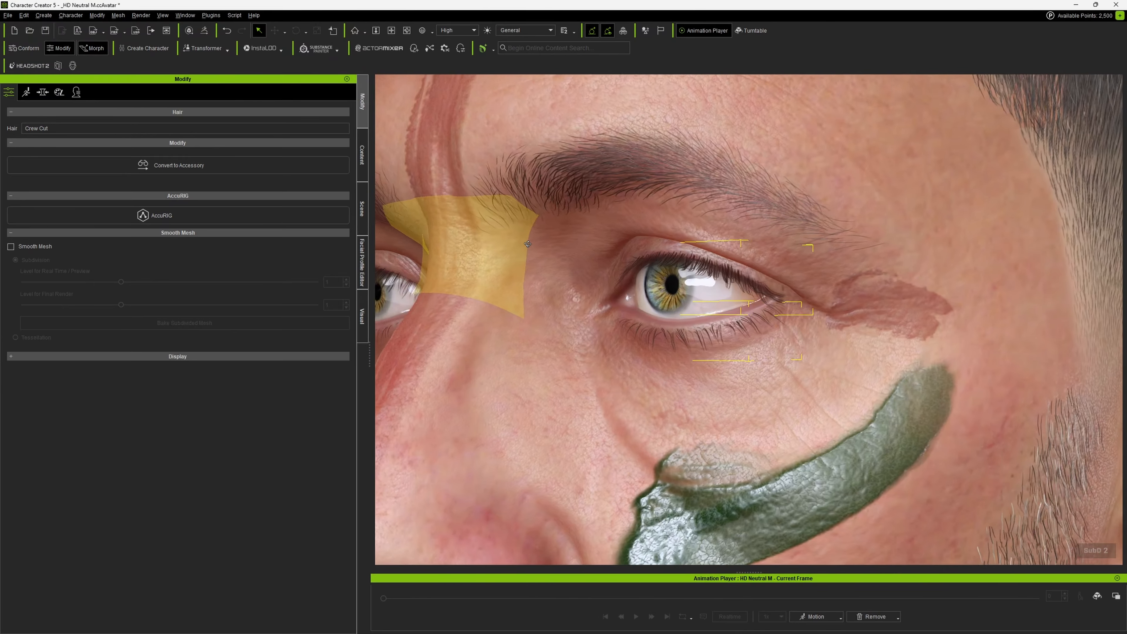
- Examine the eyelashes, hair, stubble and face paint from three-quarter and profile views of the head
scroll(426, 229, "down", 5)
right_click_drag(426, 228, 577, 406)
scroll(783, 250, "down", 5)
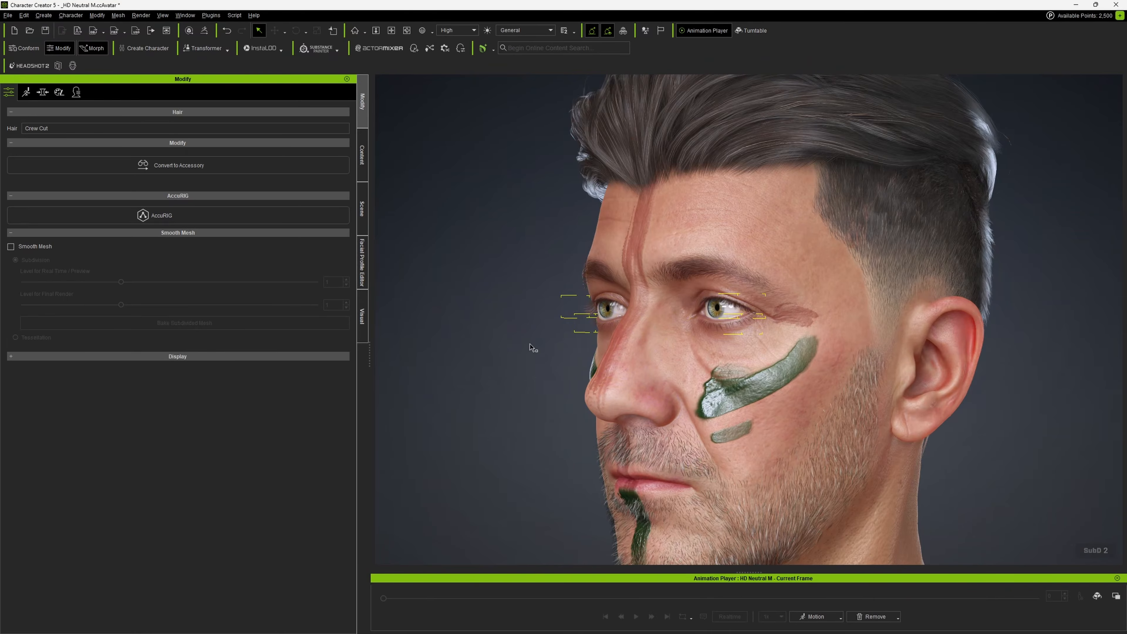
right_click_drag(532, 348, 530, 343)
middle_click_drag(530, 343, 647, 326)
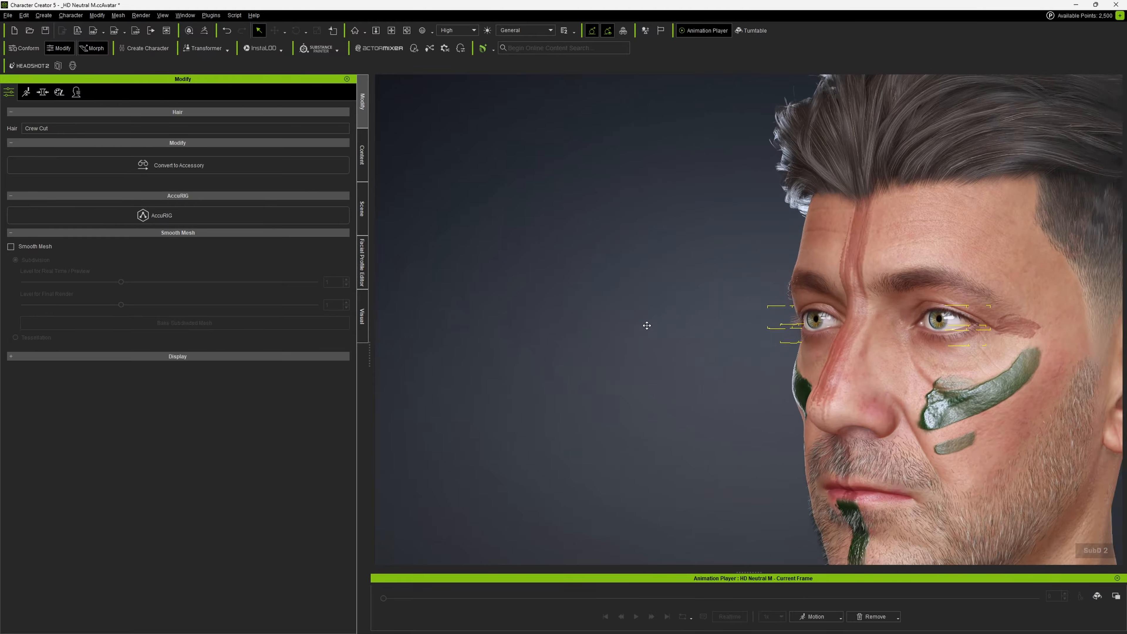
scroll(646, 325, "down", 3)
right_click_drag(647, 326, 666, 355)
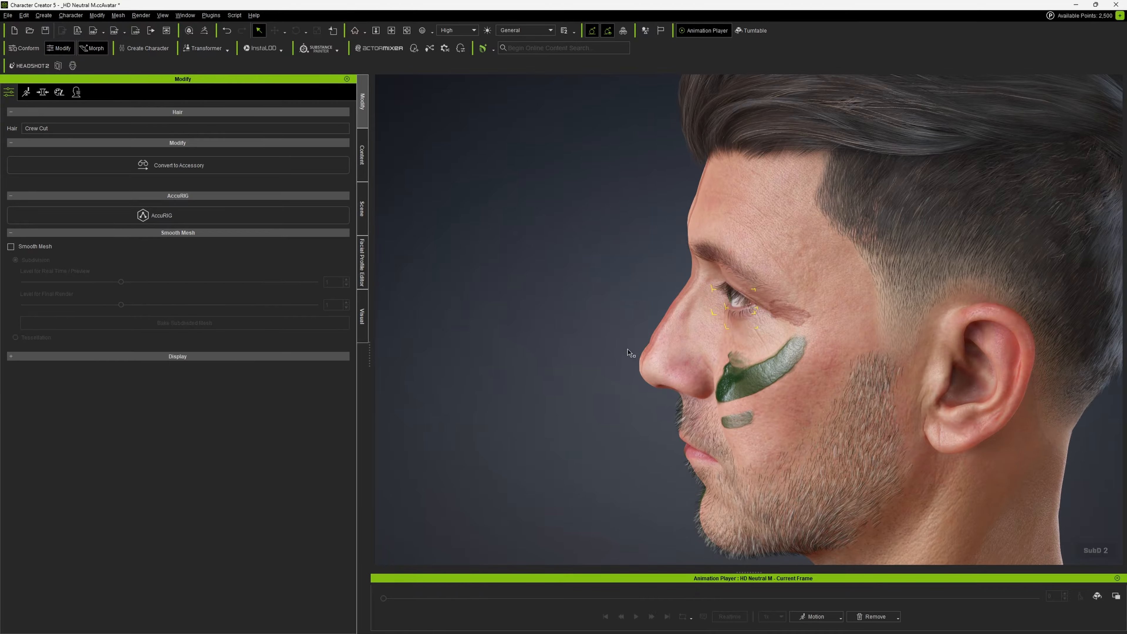
scroll(812, 304, "up", 4)
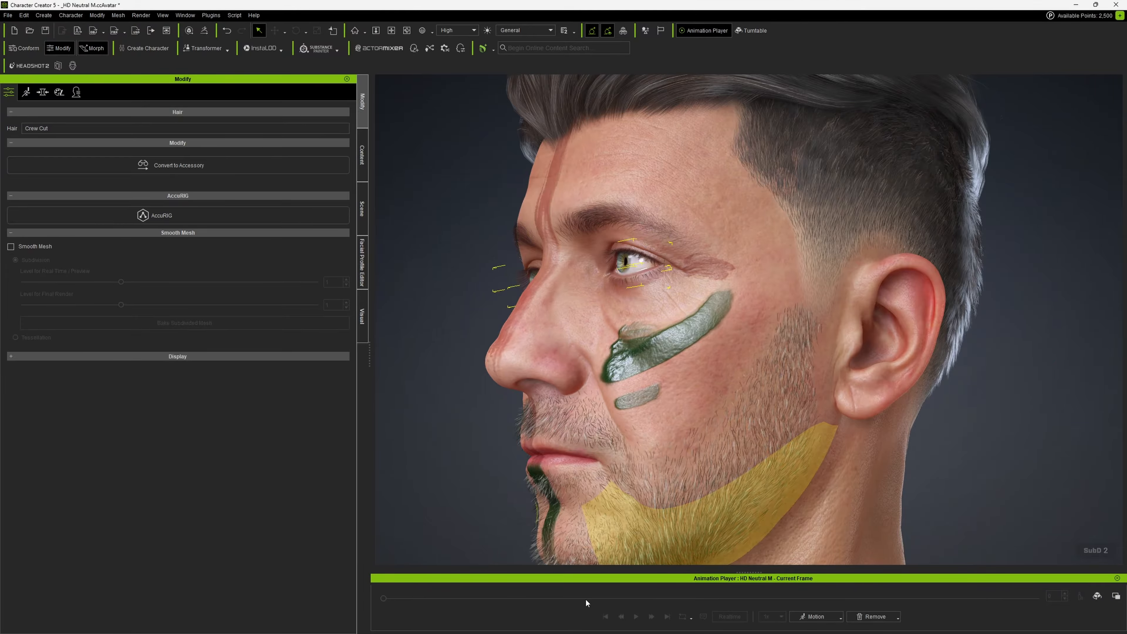
- Load the Emote_M motion onto the character, play it, and scrub to the smiling pose at frame 1377
left_click(815, 616)
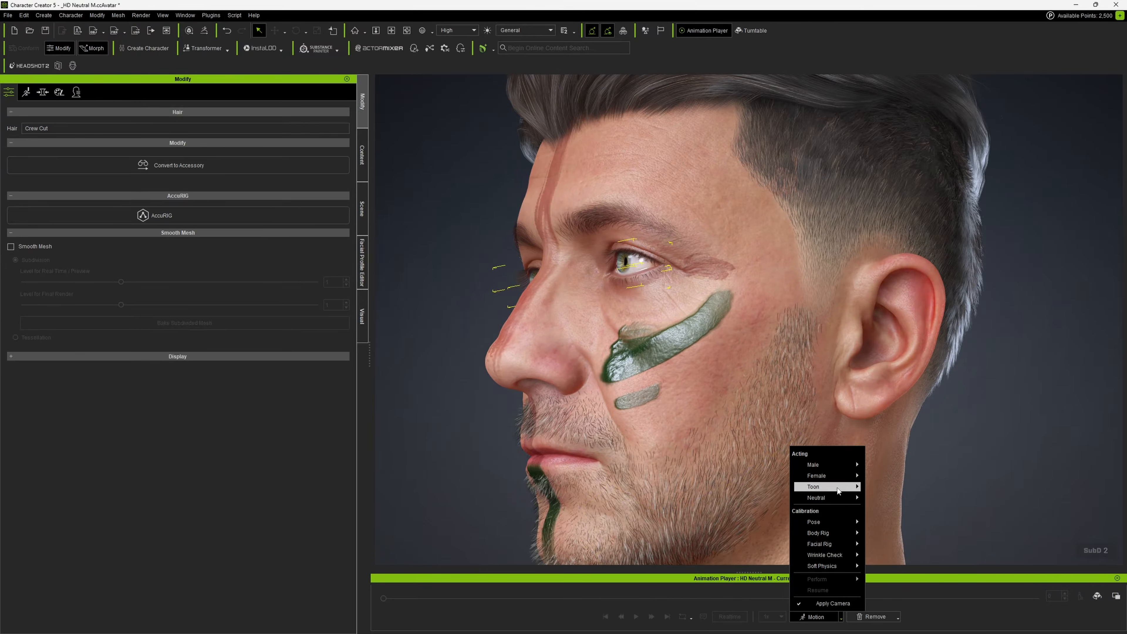
left_click(478, 598)
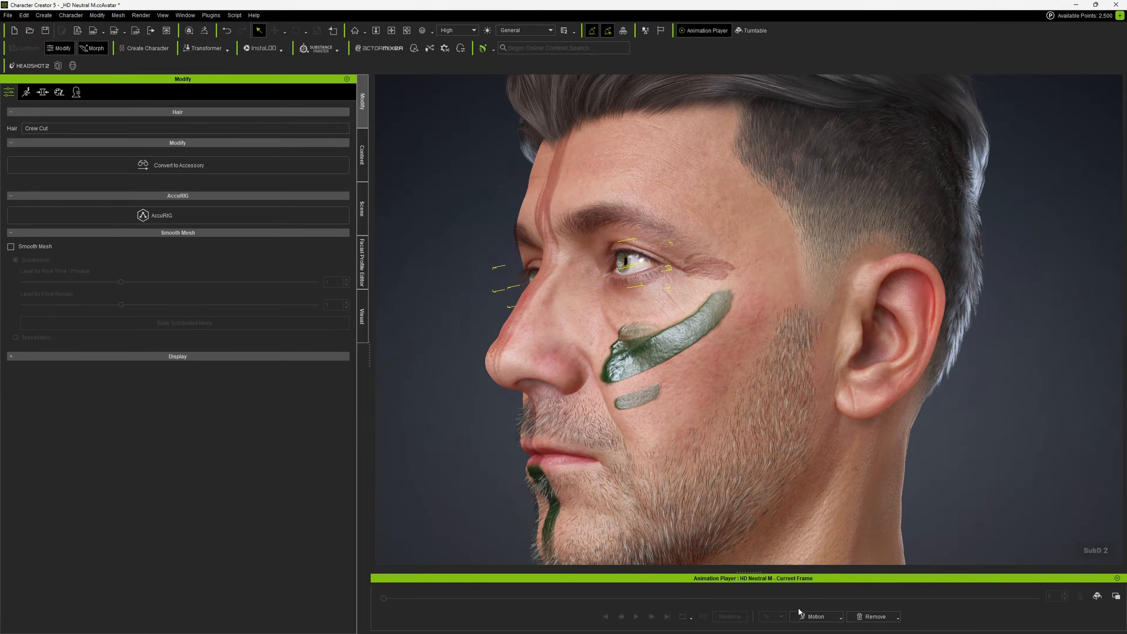
key("ctrl+s")
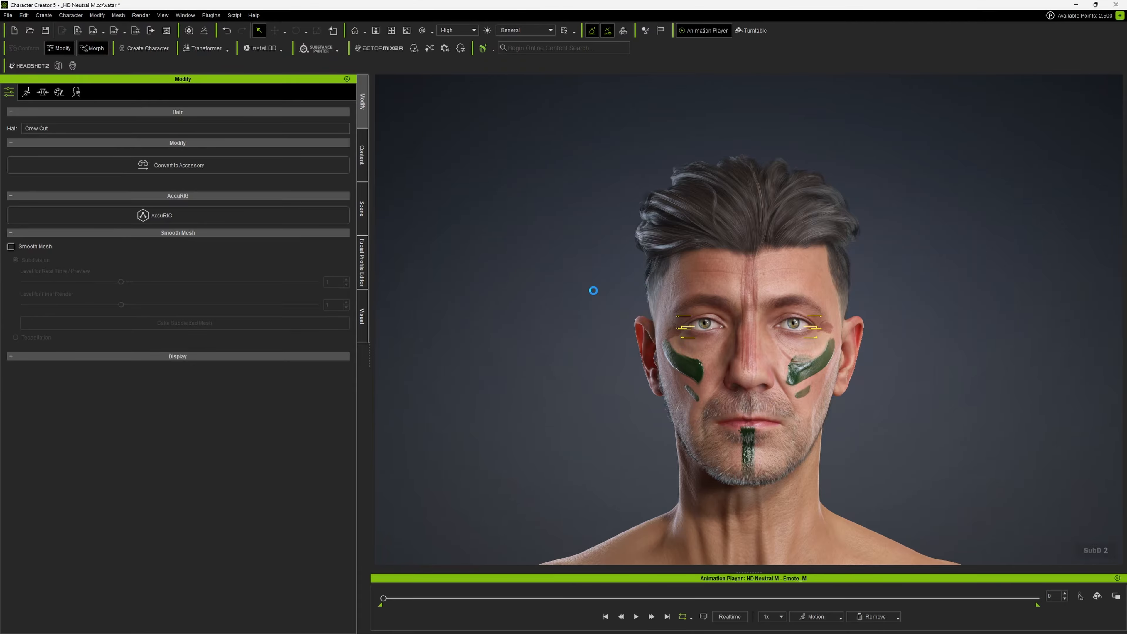
key("space")
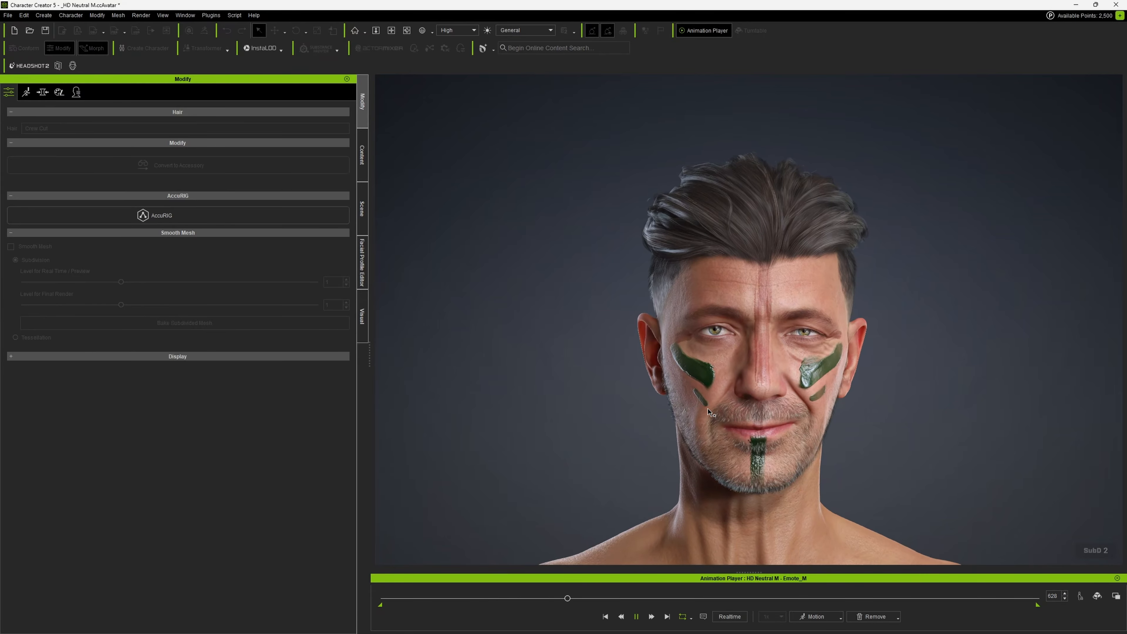
key("space")
left_click_drag(566, 596, 786, 594)
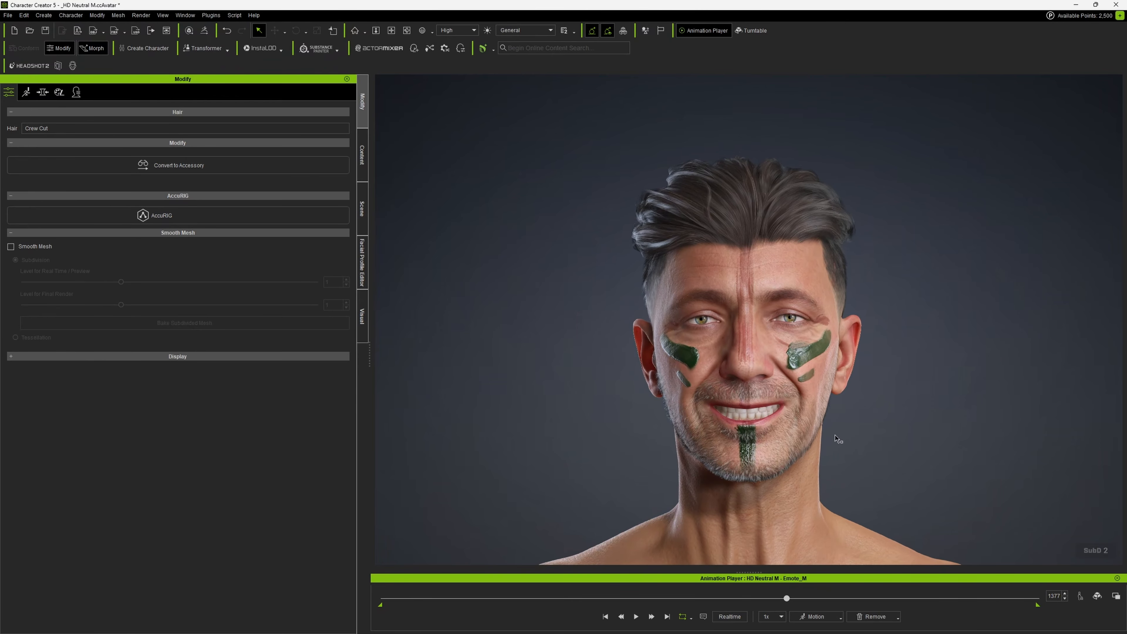
scroll(834, 426, "up", 3)
scroll(830, 414, "up", 2)
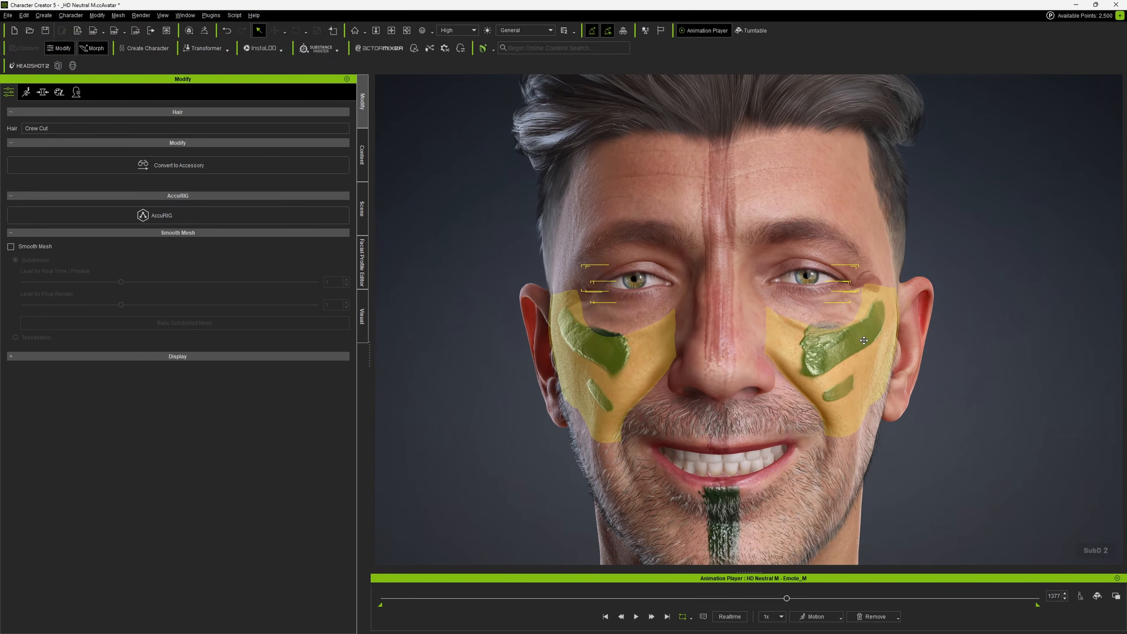
- Replace the character's teeth object with the _HD Teeth 4K asset from the HD Teeth content folder
left_click(362, 155)
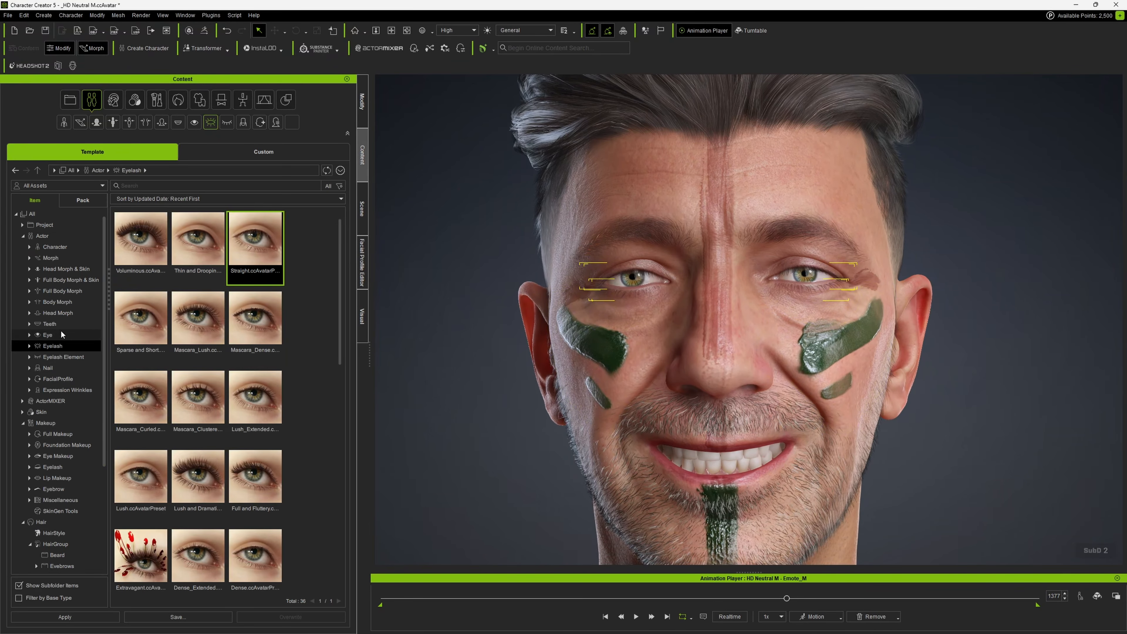
left_click(50, 324)
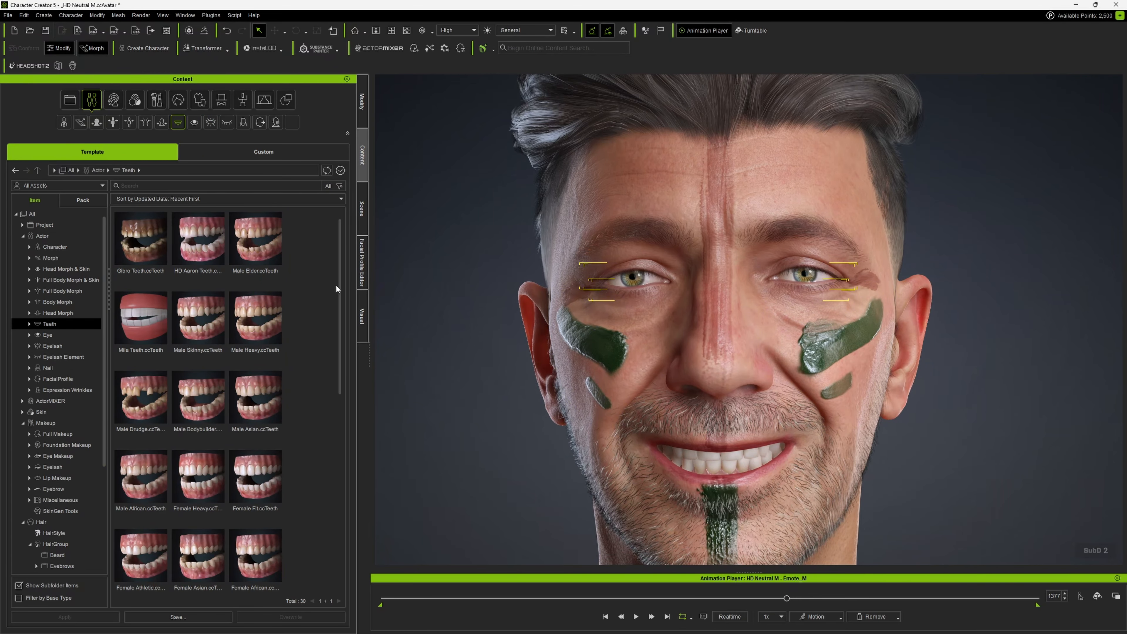
scroll(337, 305, "down", 2)
left_click_drag(337, 306, 330, 392)
left_click(29, 323)
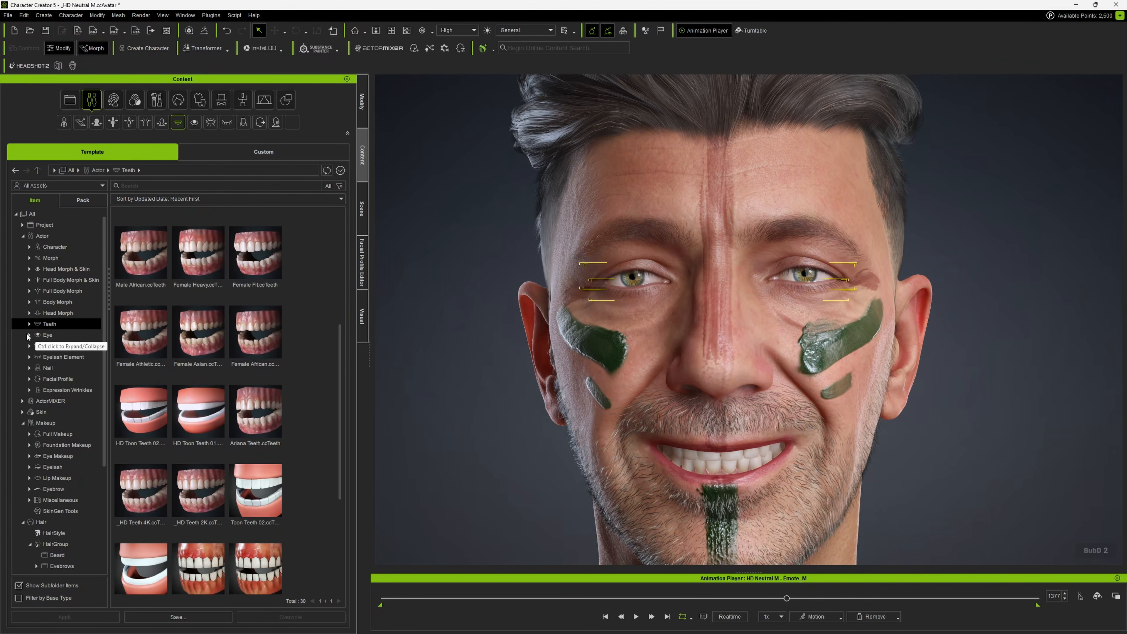
left_click(62, 346)
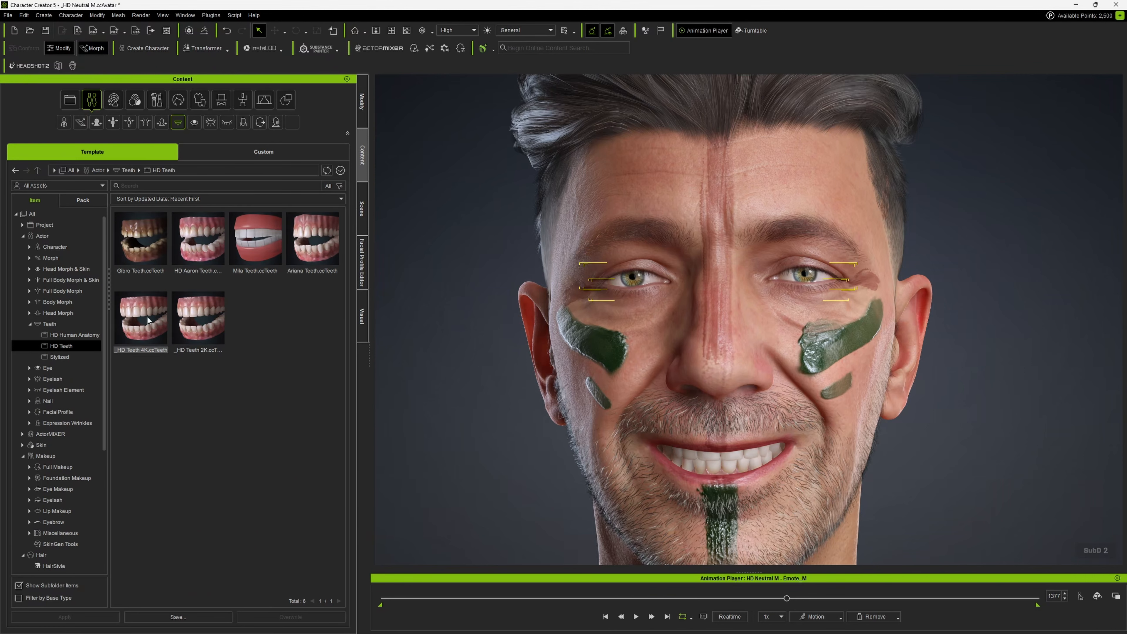
left_click(136, 325)
left_click_drag(213, 342, 711, 445)
left_click_drag(710, 457, 710, 457)
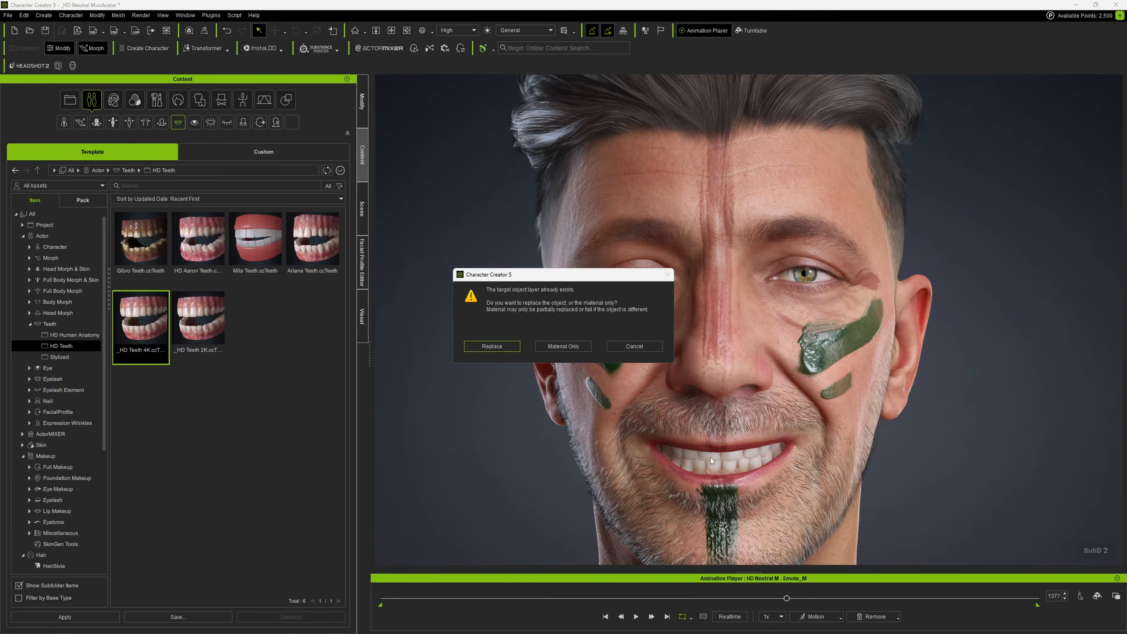
left_click(484, 345)
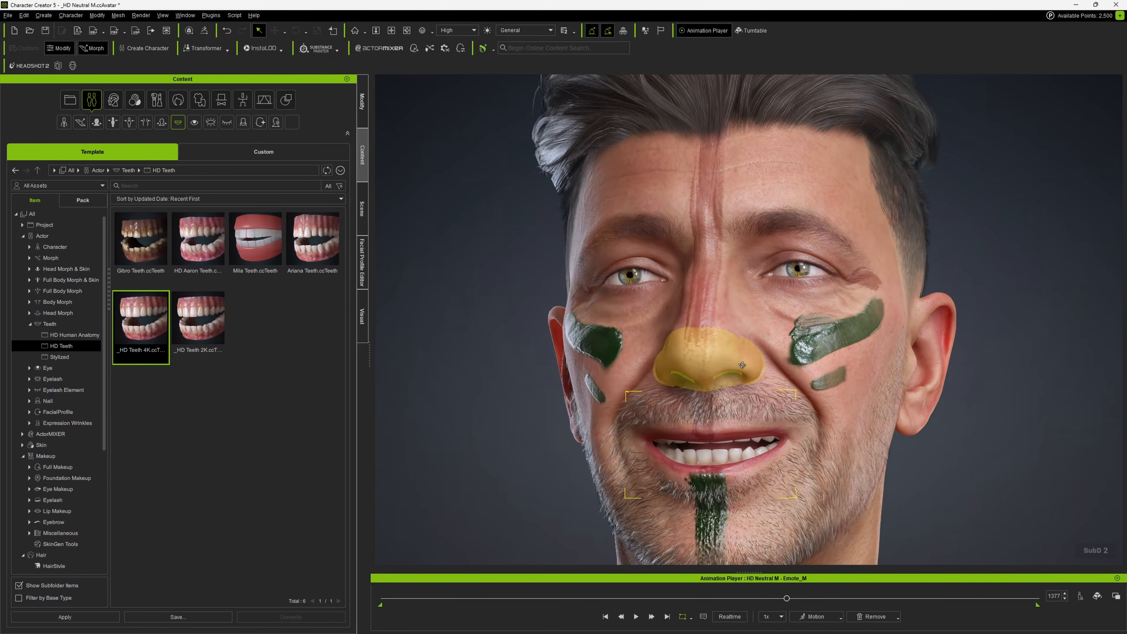
- Open the material settings of the teeth and adjust the Teeth Brightness of the Std_Upper_Teeth material
left_click(362, 104)
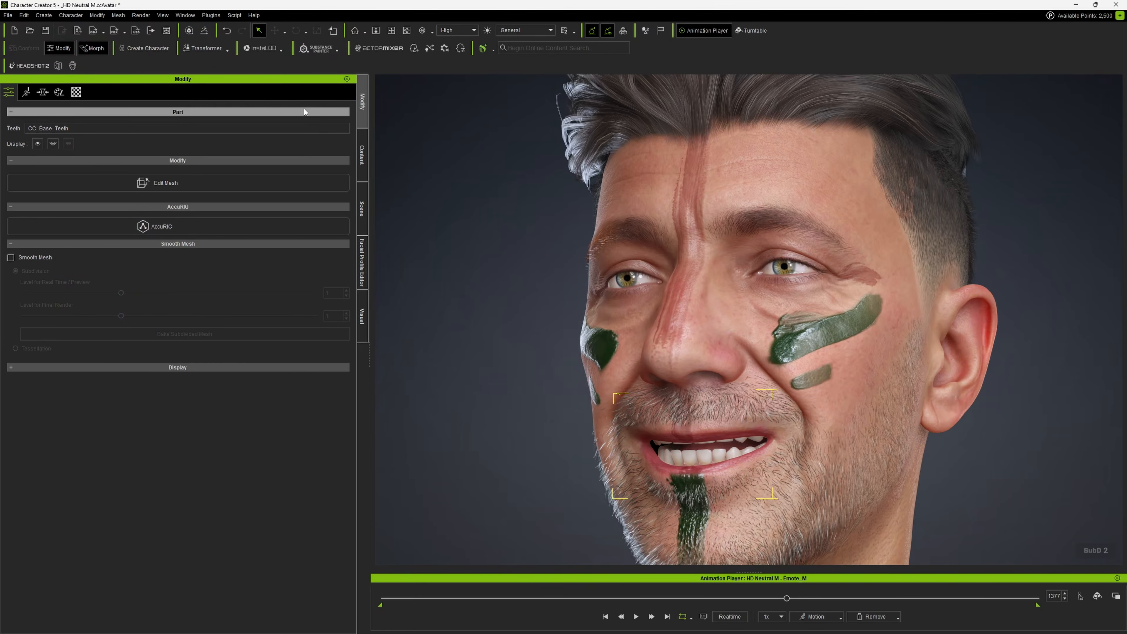
left_click(77, 93)
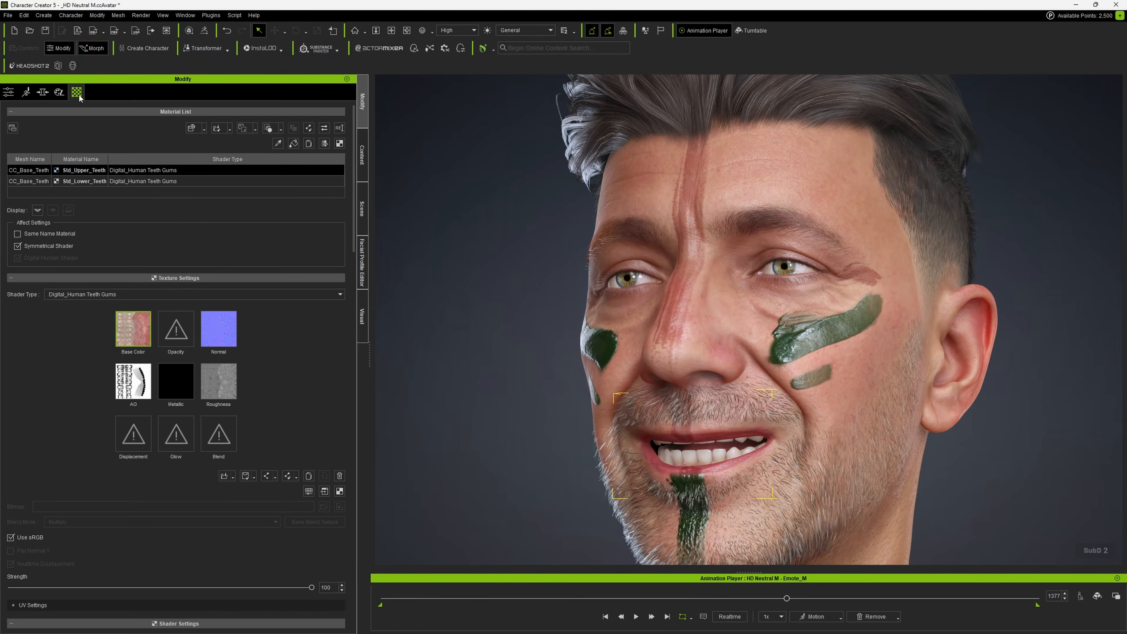
left_click(152, 172)
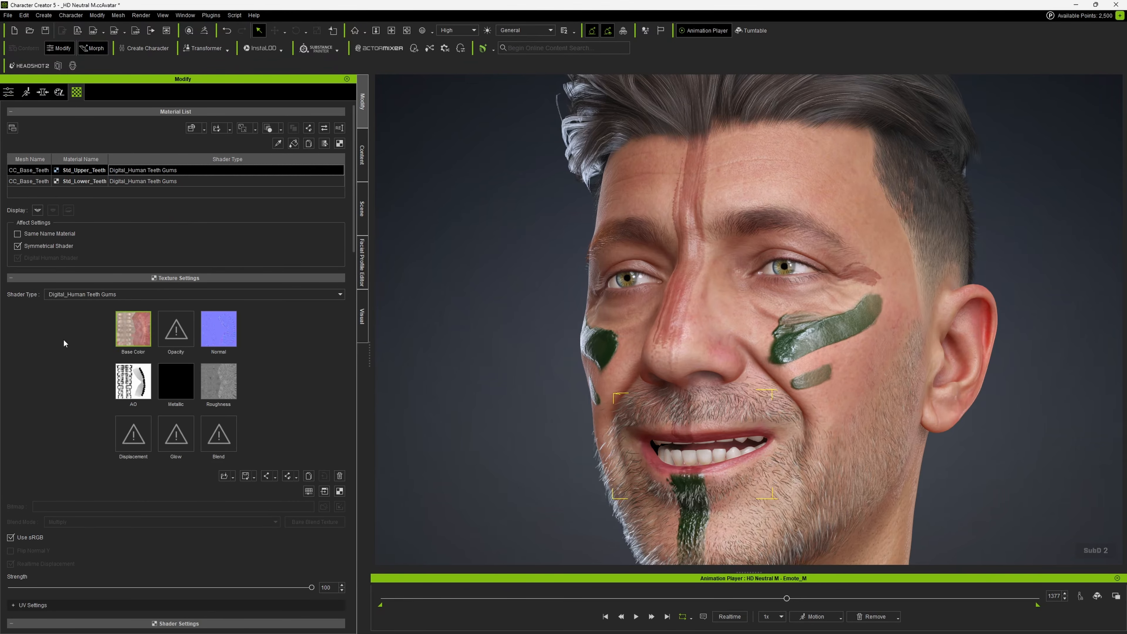
scroll(63, 343, "down", 10)
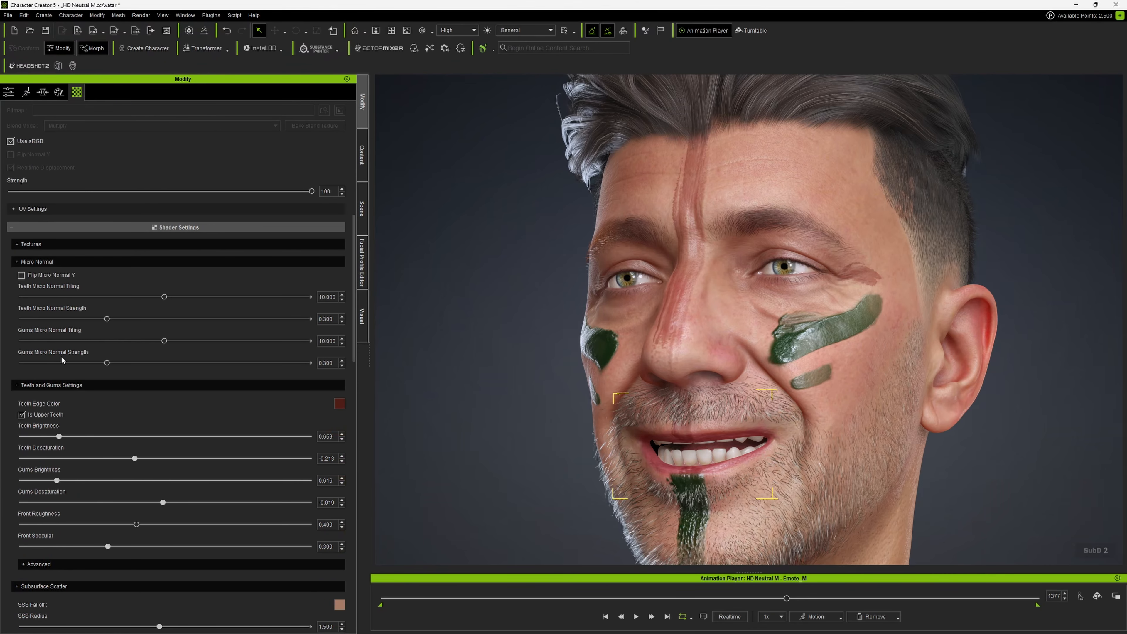
scroll(661, 387, "up", 5)
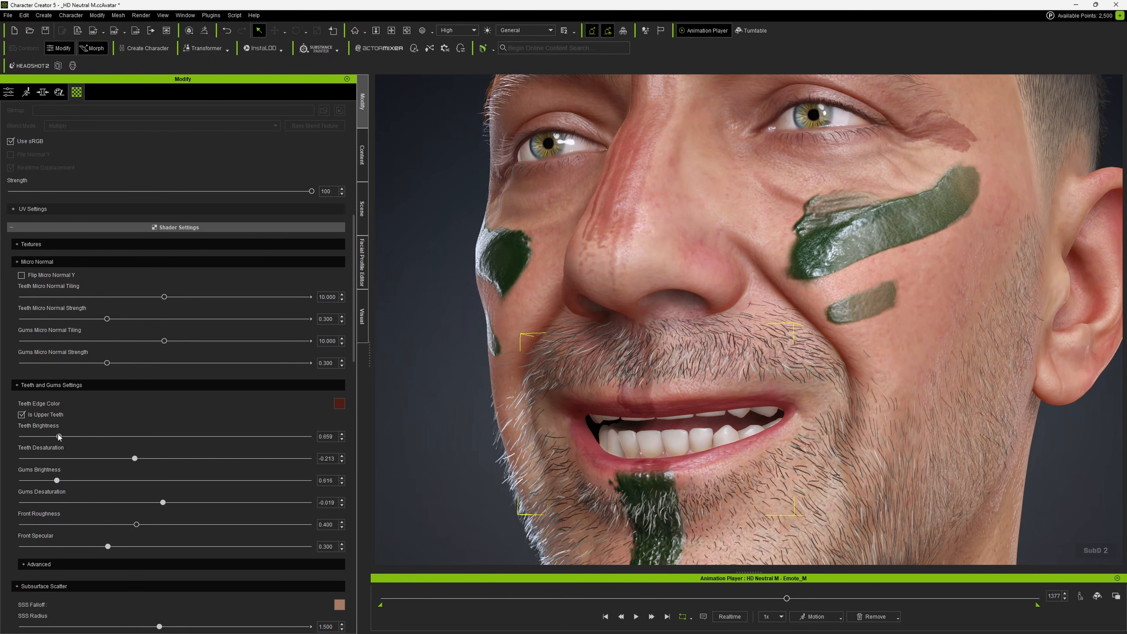
mouse_move(59, 436)
left_mouse_down()
mouse_move(75, 436)
mouse_move(52, 436)
left_mouse_up()
- On the Std_Lower_Teeth material, set Teeth Brightness to 0.653, Teeth Desaturation to -0.650 and Gums Brightness to 0.568
scroll(128, 410, "up", 10)
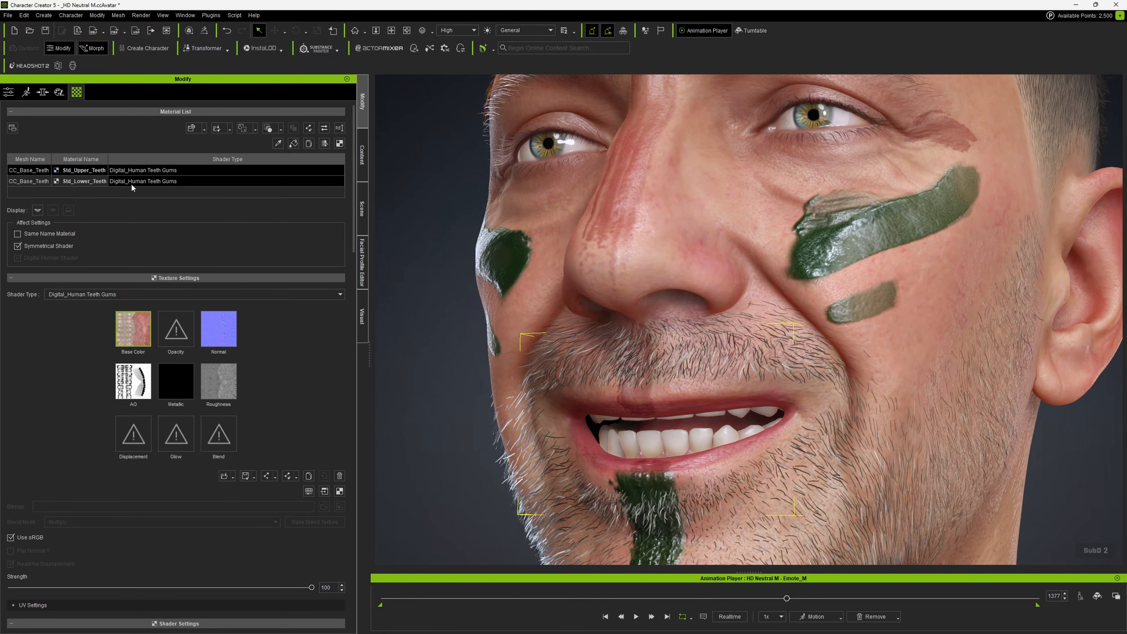
scroll(107, 380, "down", 2)
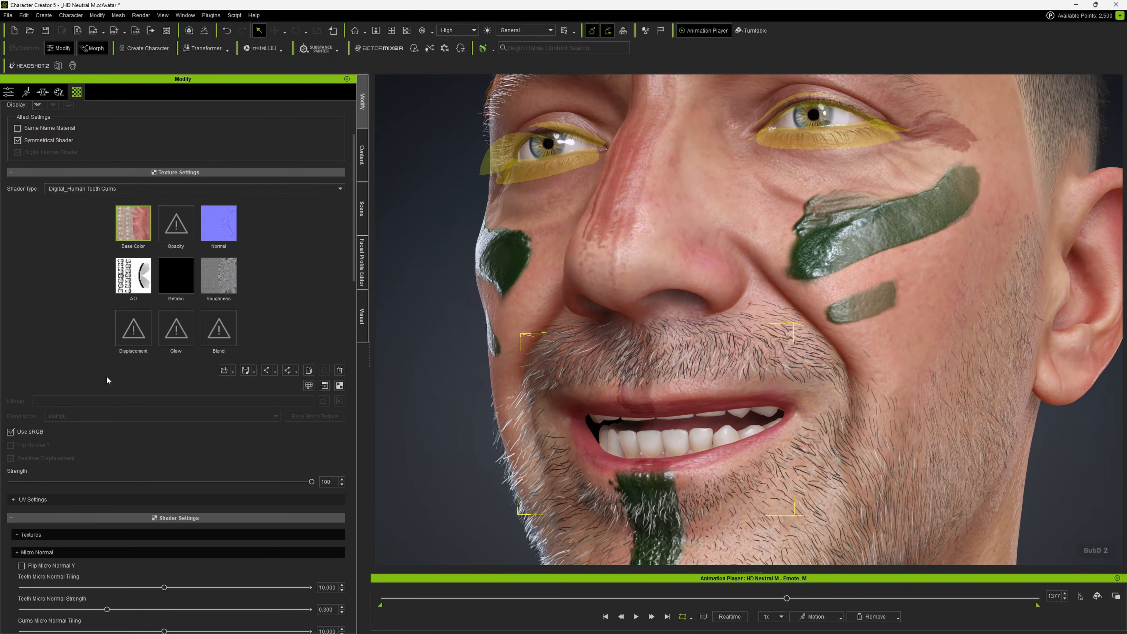
scroll(106, 380, "down", 7)
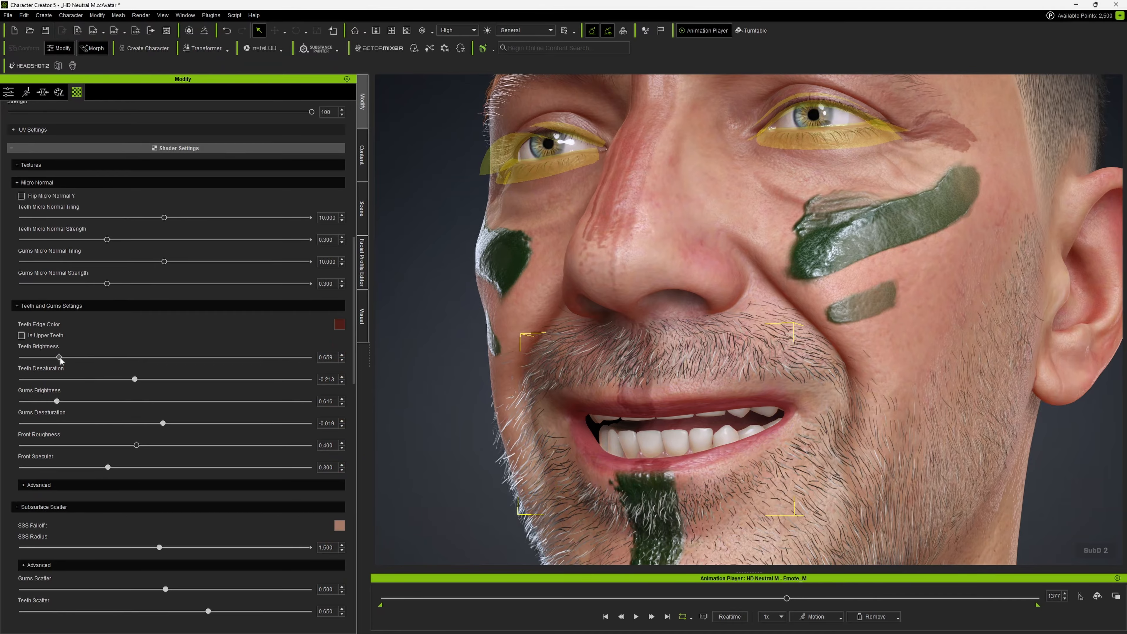
left_click_drag(61, 360, 50, 364)
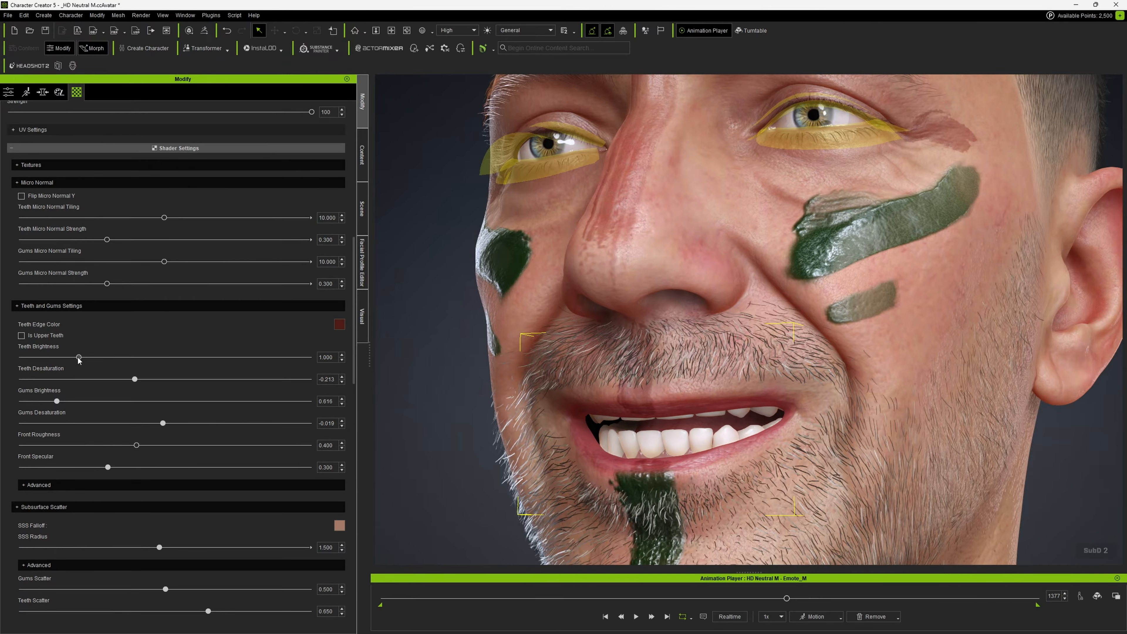
left_click_drag(77, 360, 93, 380)
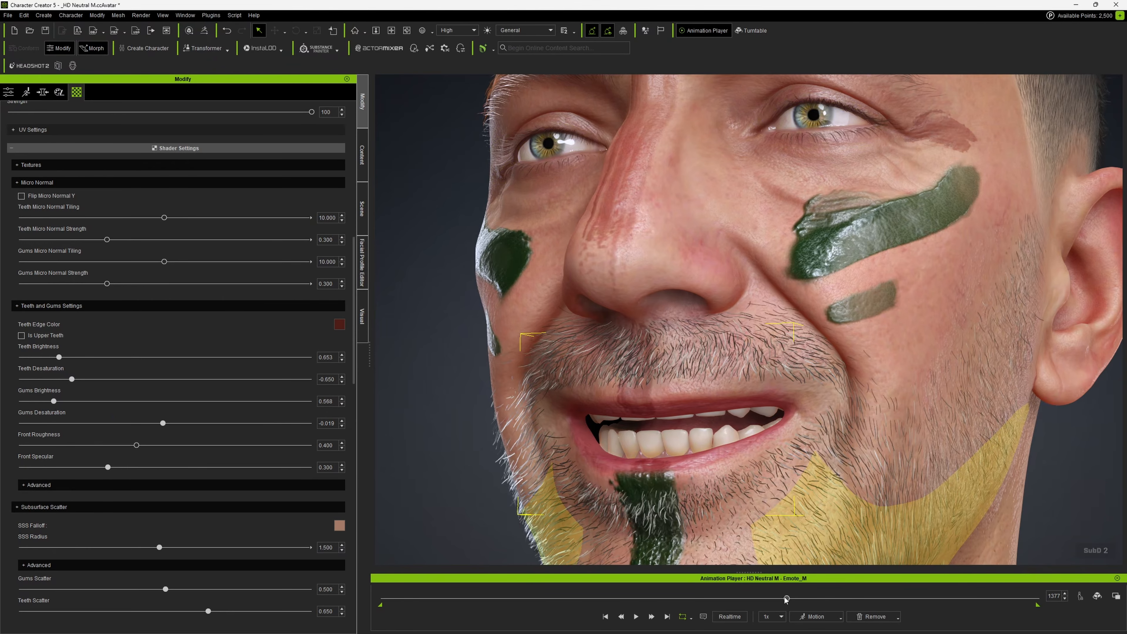
- Advance the motion slightly and set the lower teeth's Gums Desaturation to -0.038, Front Roughness to 0.404 and Front Specular to 0.323
mouse_move(786, 598)
left_mouse_down()
mouse_move(796, 599)
mouse_move(745, 604)
mouse_move(790, 604)
left_mouse_up()
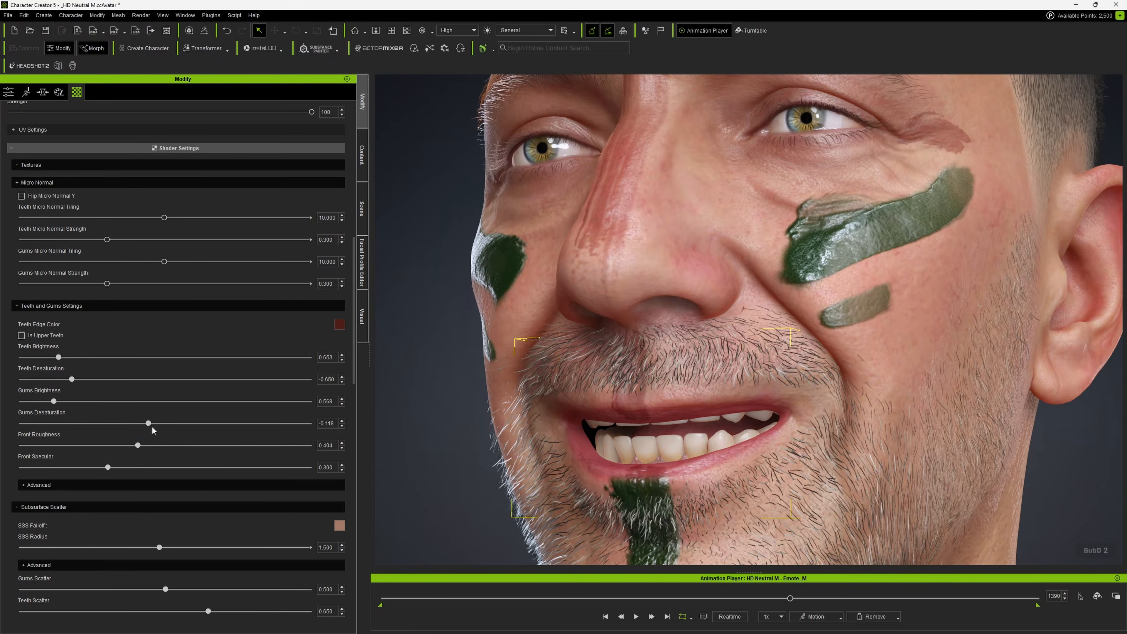
left_click_drag(152, 430, 50, 424)
left_click_drag(137, 432, 152, 433)
scroll(660, 372, "up", 5)
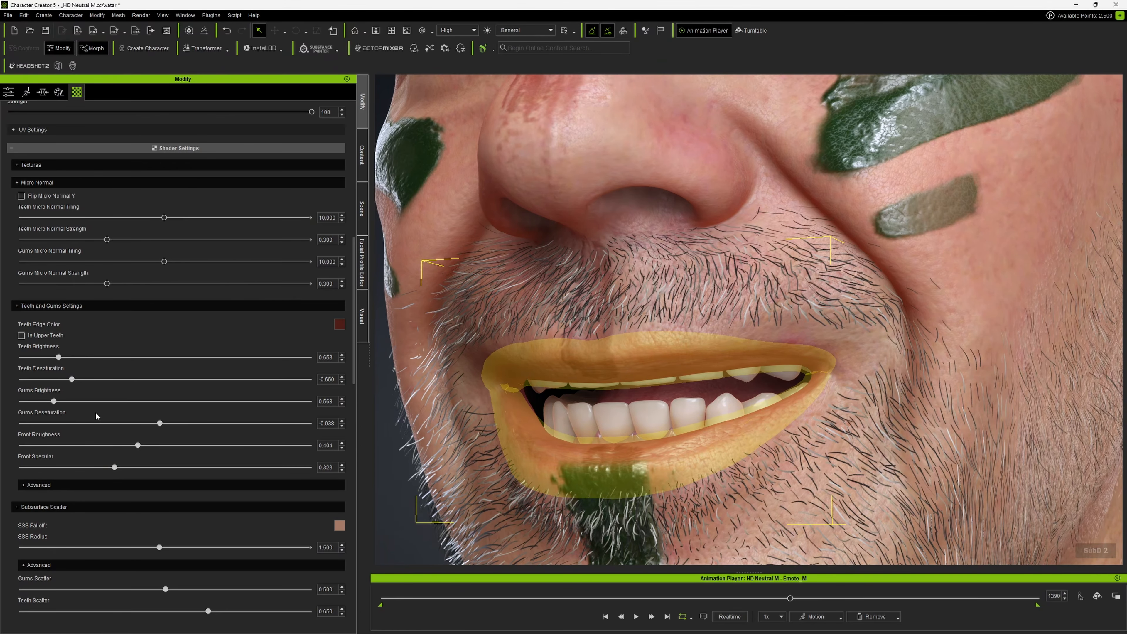
- Set the lower teeth's Teeth Desaturation to -0.877 and Gums Brightness to 0.530 for a more yellowed look
scroll(51, 504, "down", 1)
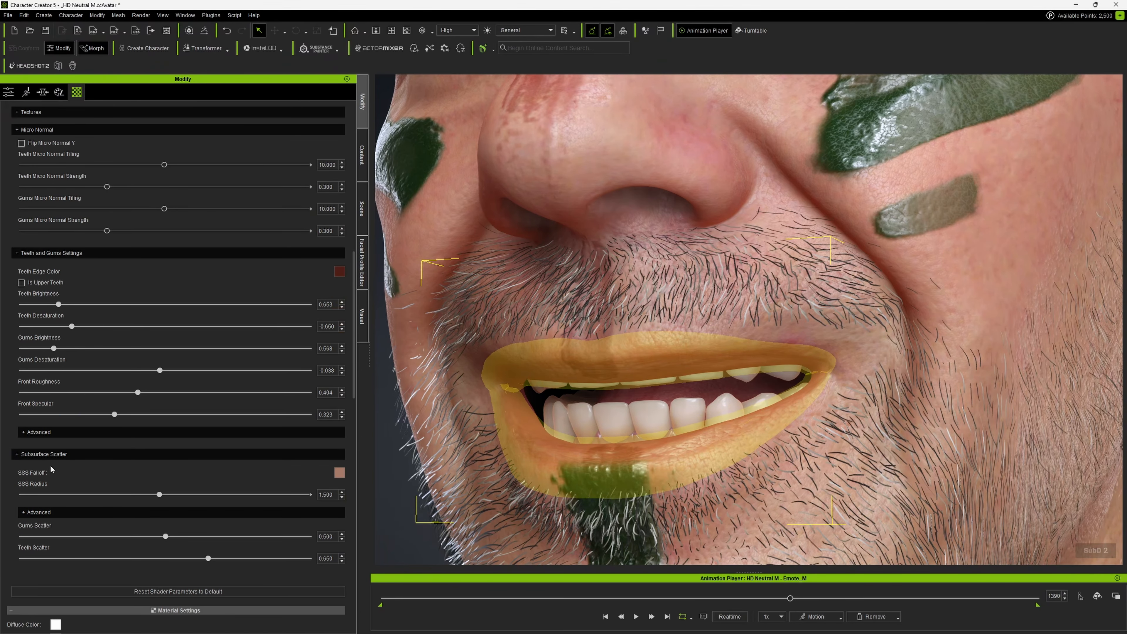
left_click(38, 432)
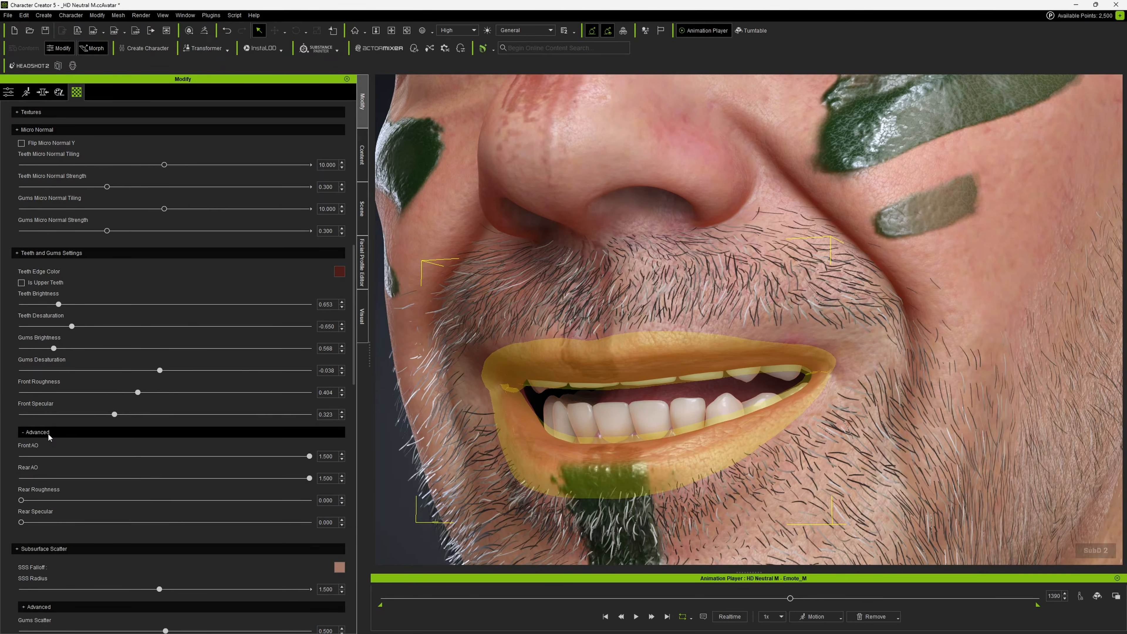
left_click(48, 434)
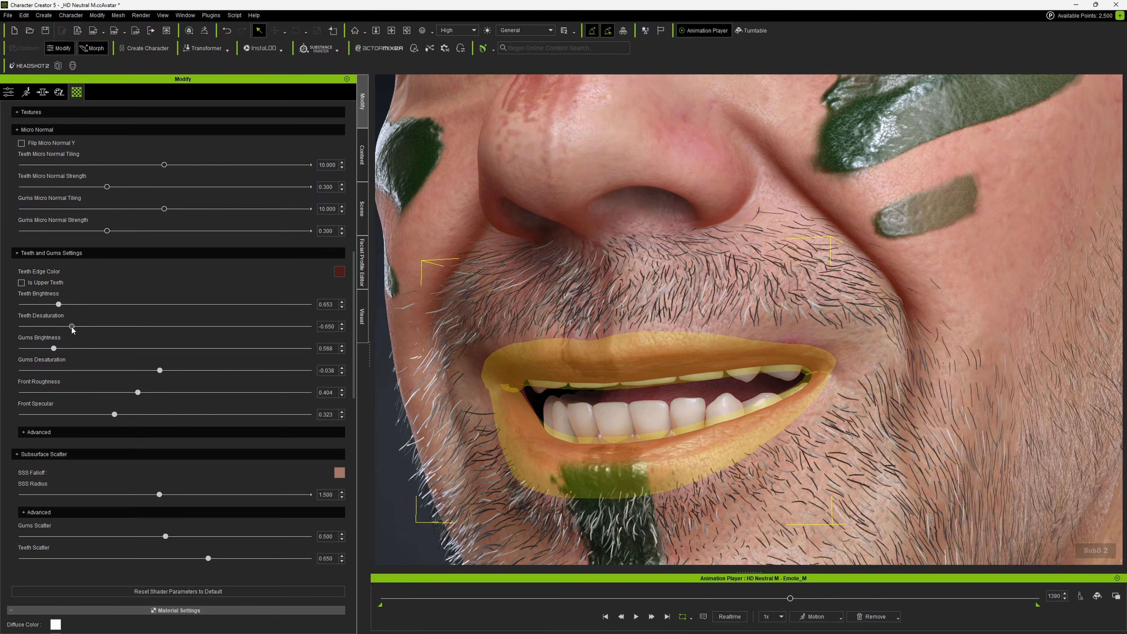
left_click_drag(70, 328, 27, 330)
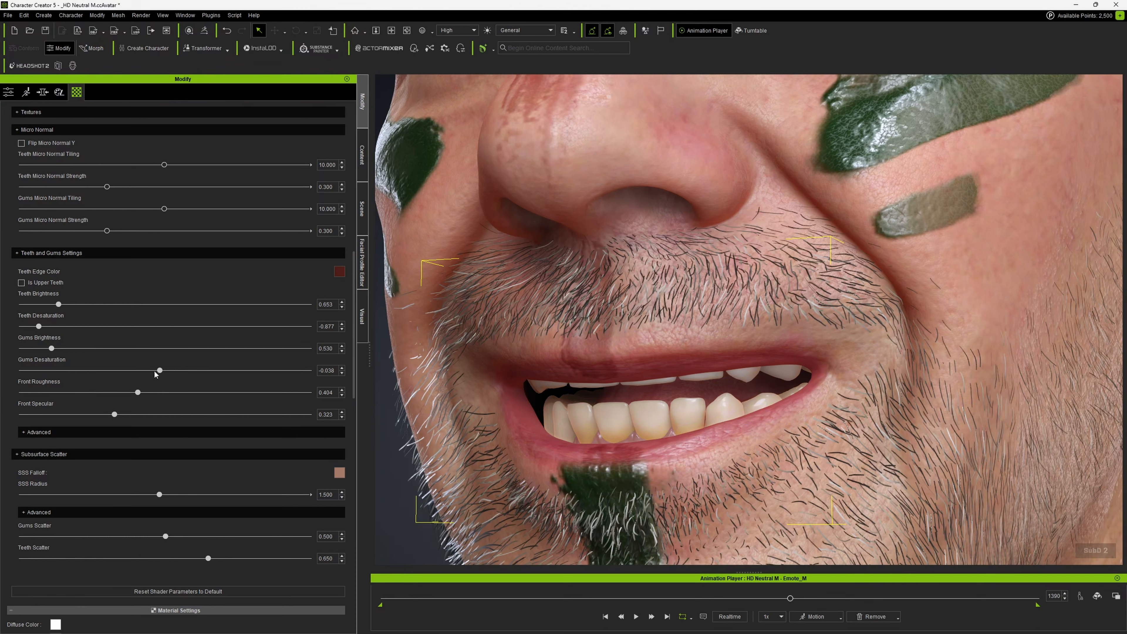
- Set the lower teeth's Gums Desaturation to -0.321, Front Roughness to 0.382 and Front Specular to 0.501, and adjust Gums Scatter
mouse_move(110, 376)
left_mouse_down()
mouse_move(30, 373)
mouse_move(123, 376)
left_mouse_up()
left_click_drag(138, 395, 140, 393)
scroll(608, 389, "down", 5)
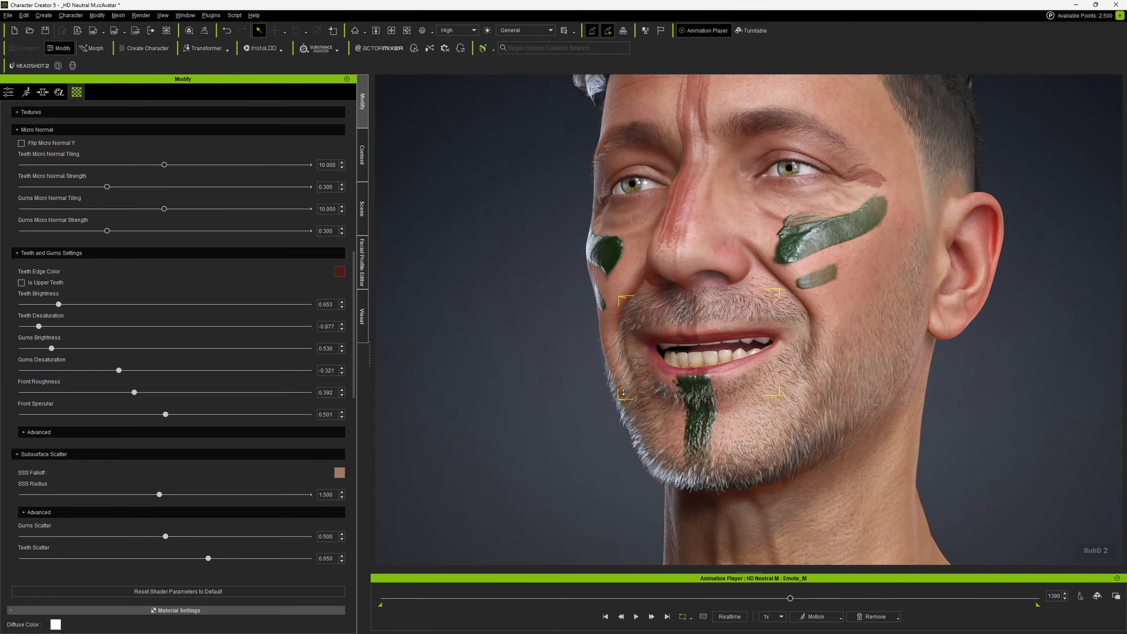
scroll(625, 378, "up", 5)
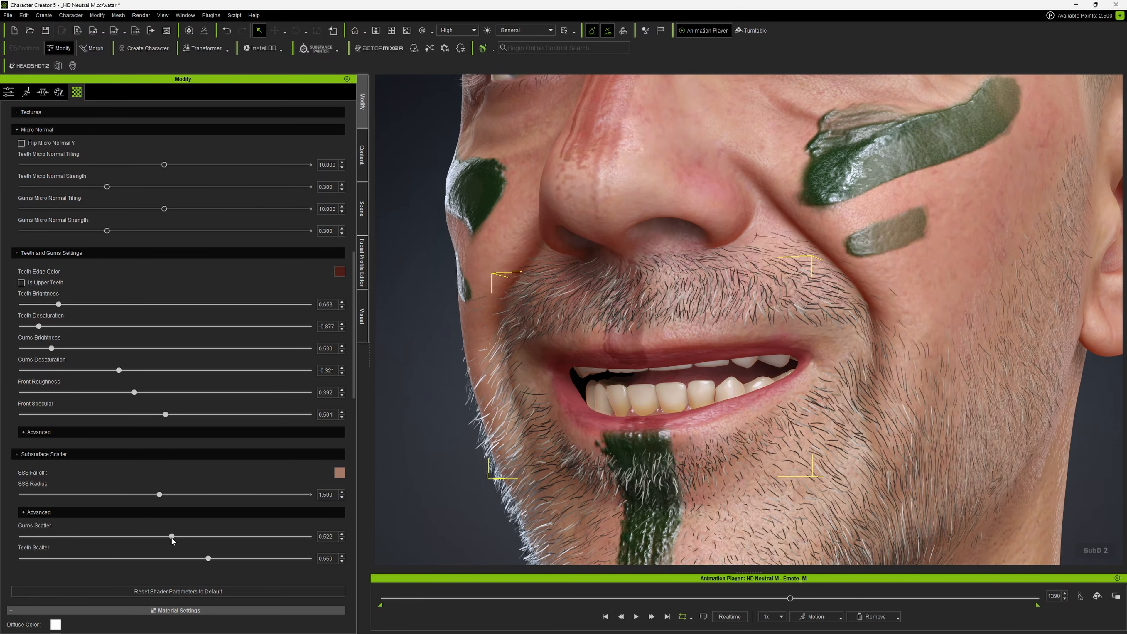
- Copy the shader parameters of Std_Lower_Teeth and paste them onto Std_Upper_Teeth
left_click_drag(355, 299, 357, 149)
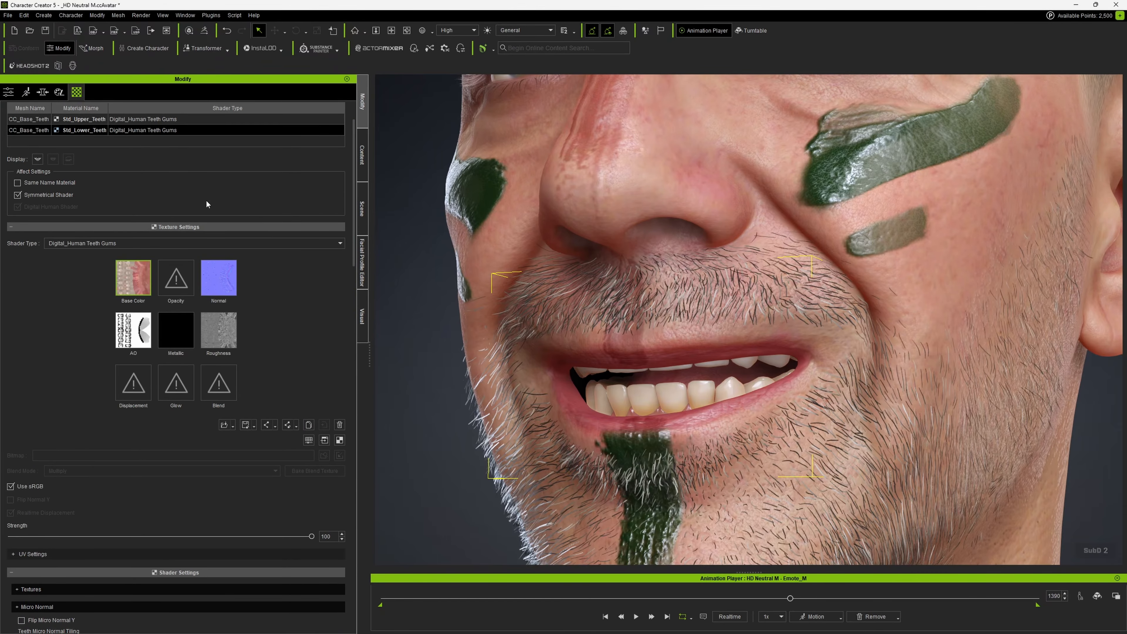
right_click(167, 182)
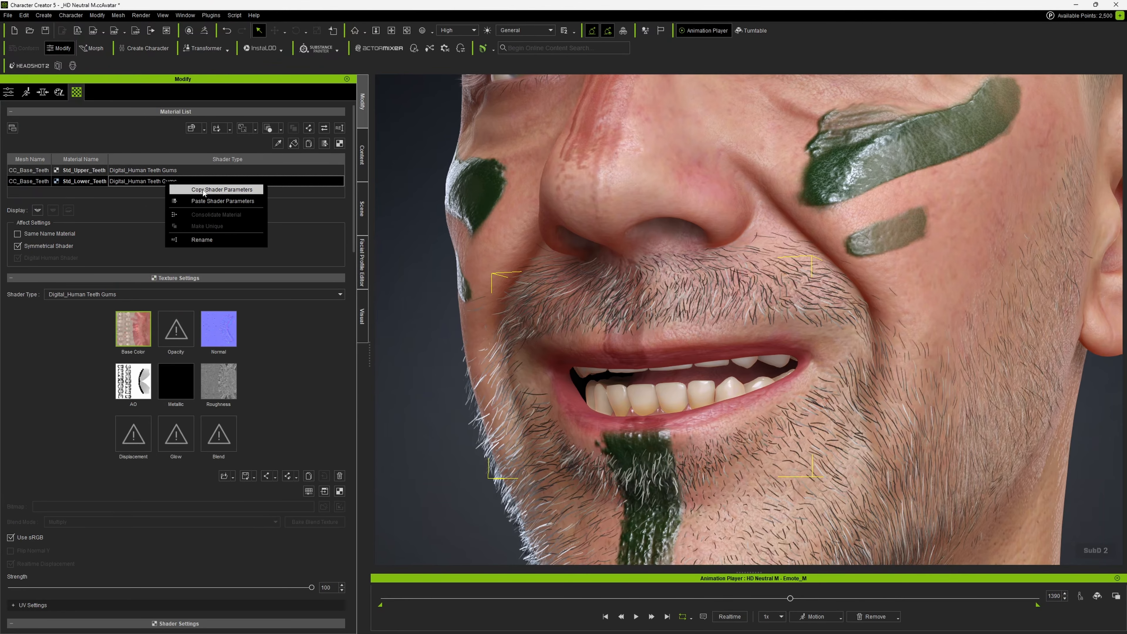
left_click(204, 190)
right_click(164, 171)
left_click(186, 188)
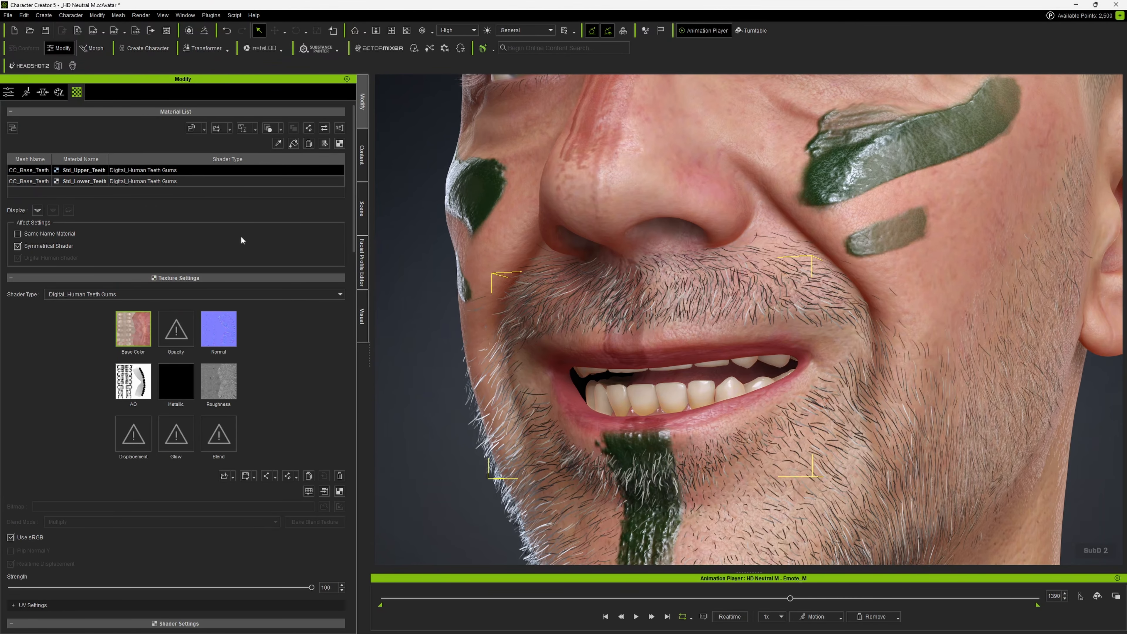
- Examine the mouth and teeth from a side angle while scrubbing the motion back to frame 1341
right_click_drag(744, 367, 789, 342)
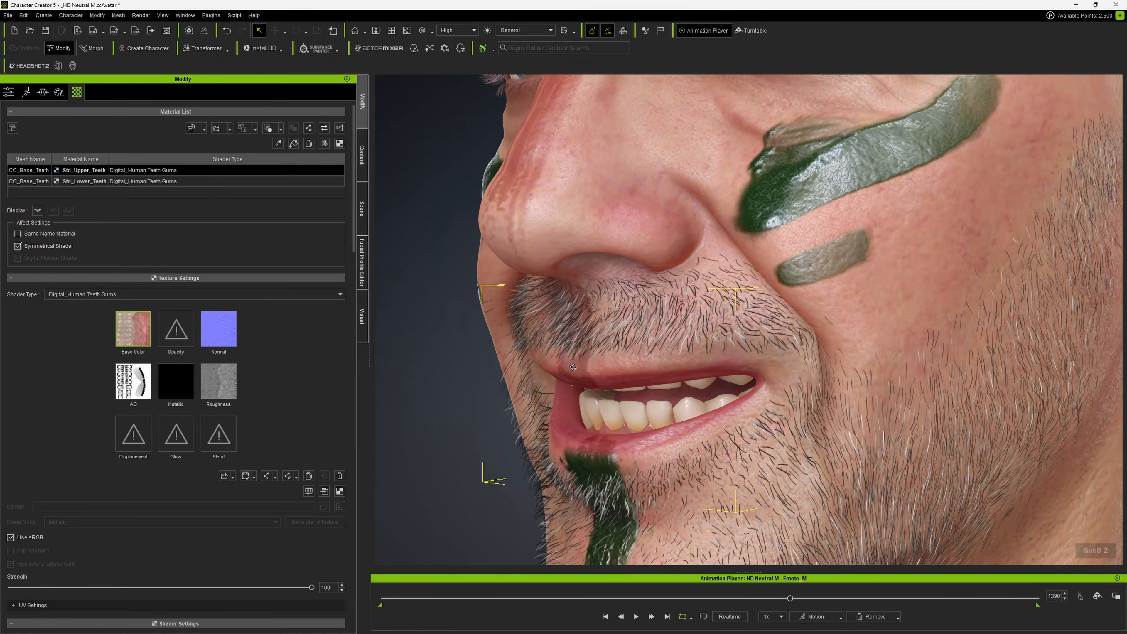
mouse_move(784, 599)
left_mouse_down()
mouse_move(587, 605)
mouse_move(798, 604)
mouse_move(777, 607)
left_mouse_up()
left_click(693, 486)
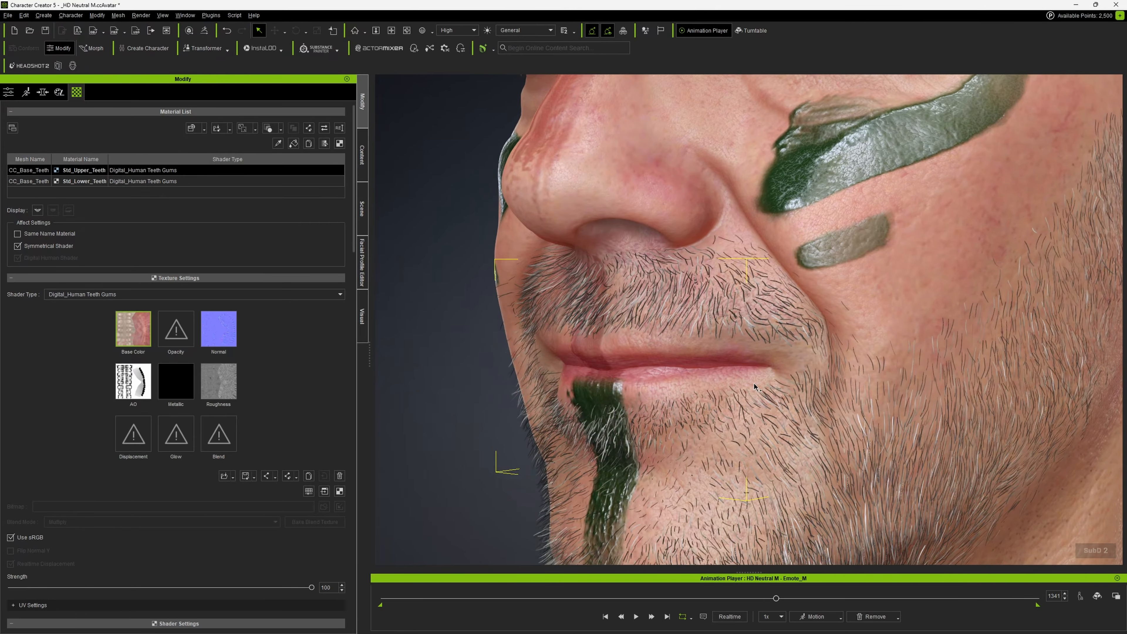
- Play the facial motion from frame 1341, stop it at frame 1887, and examine the whole face from the side
right_click_drag(694, 486, 752, 390)
scroll(753, 391, "down", 3)
key("space")
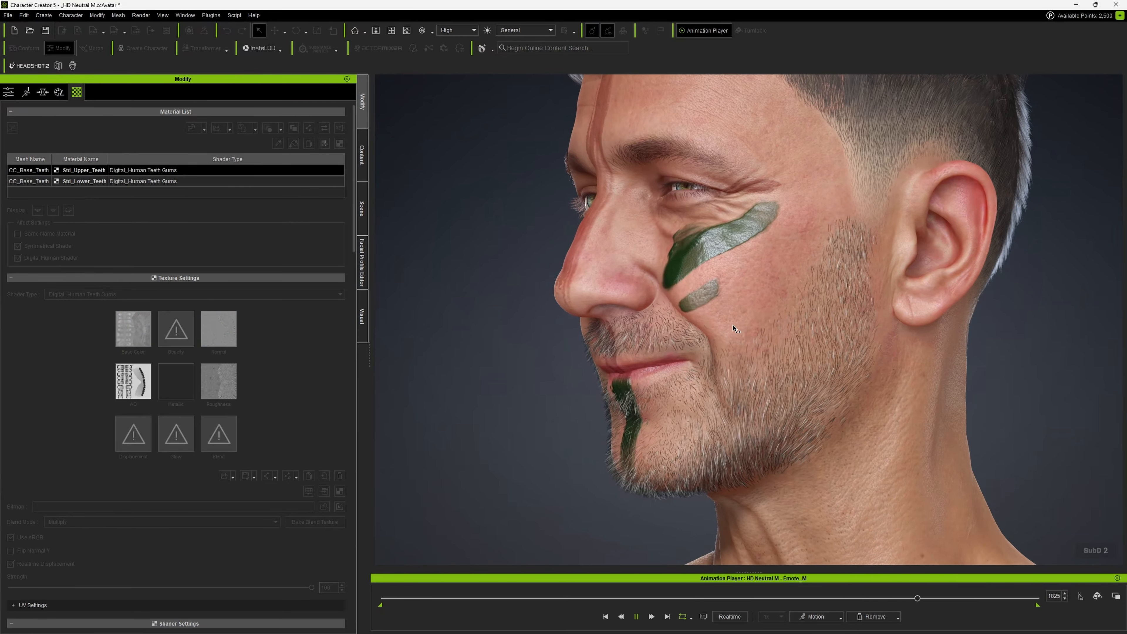
left_click(862, 212)
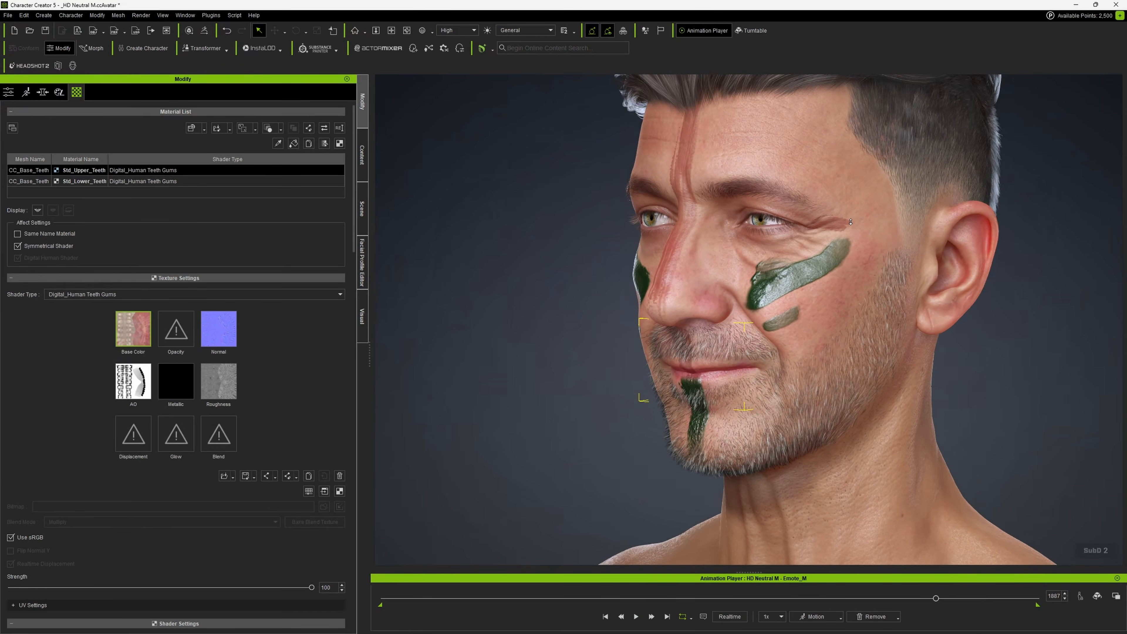
right_click_drag(826, 227, 762, 240)
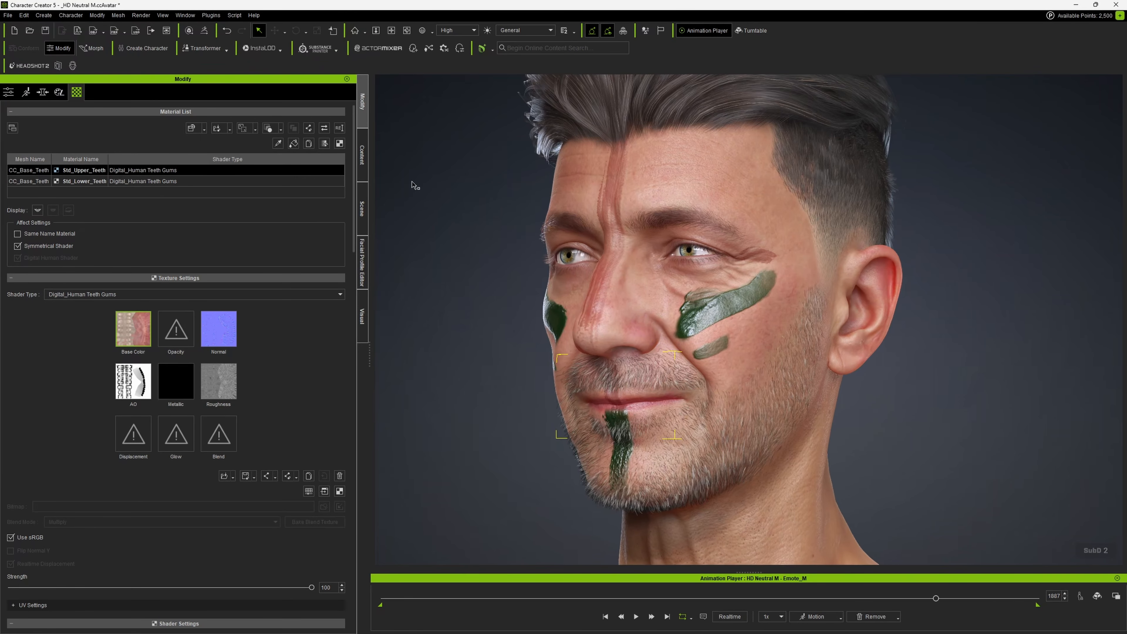
- Find the Biker Vest among the Shirts in the content library and put it on the character
left_click(364, 162)
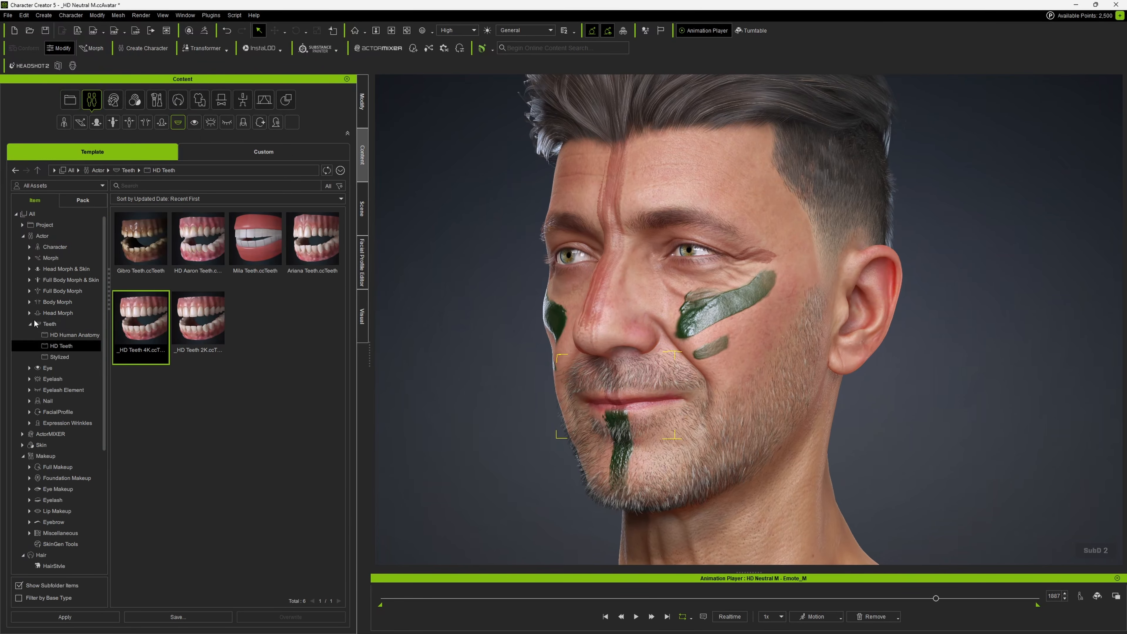
left_click_drag(106, 303, 103, 410)
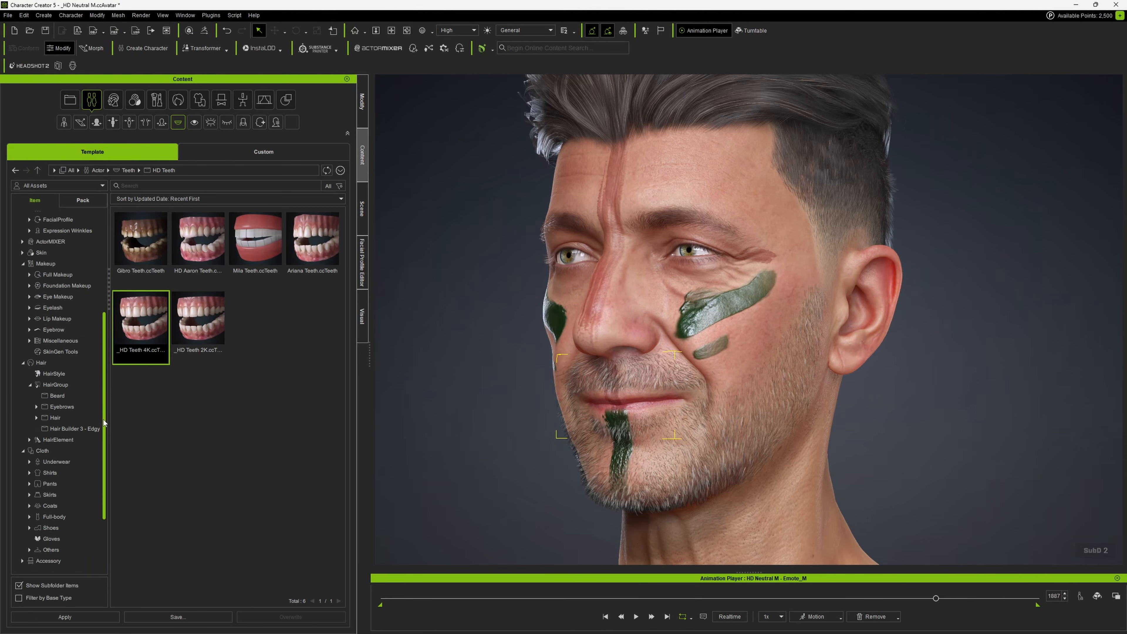
double_click(34, 456)
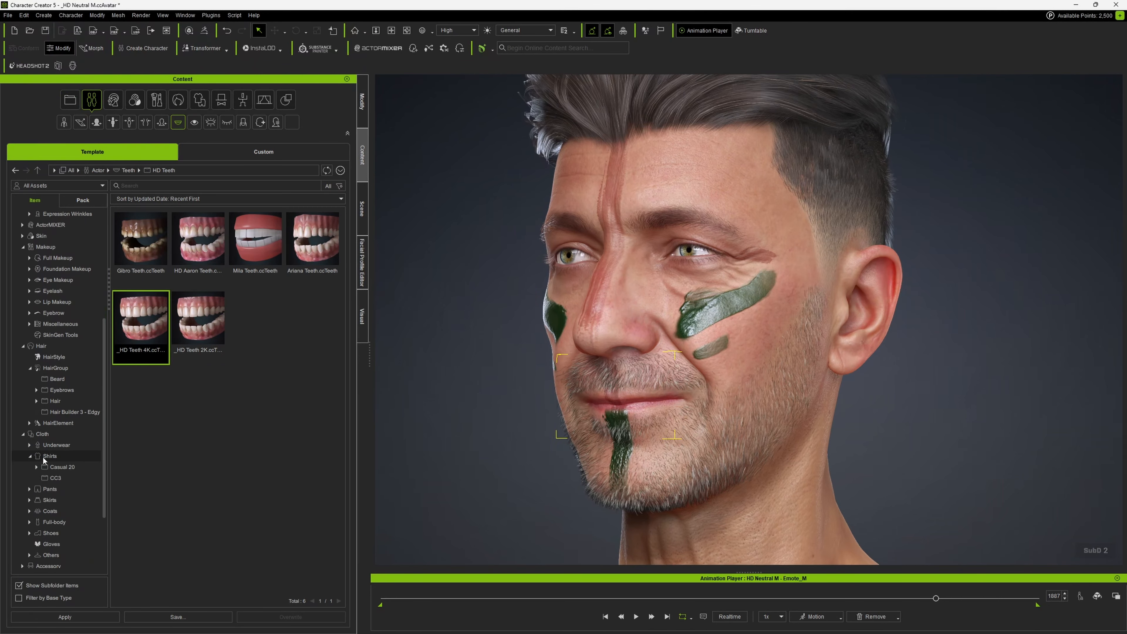
scroll(319, 370, "down", 5)
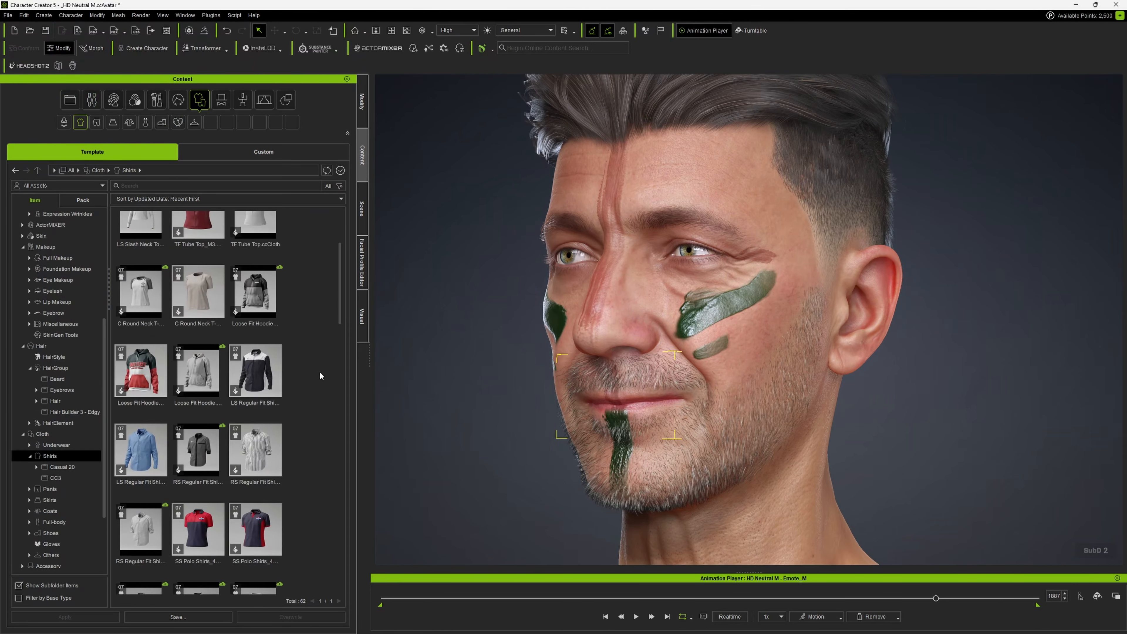
left_click_drag(342, 310, 328, 528)
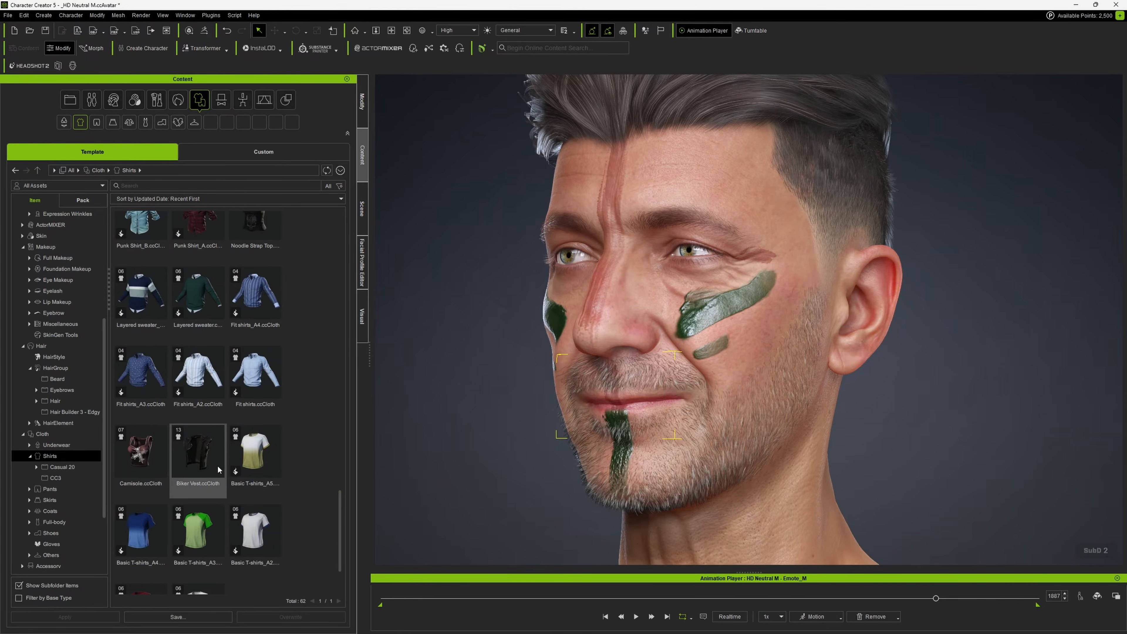
left_click(217, 470)
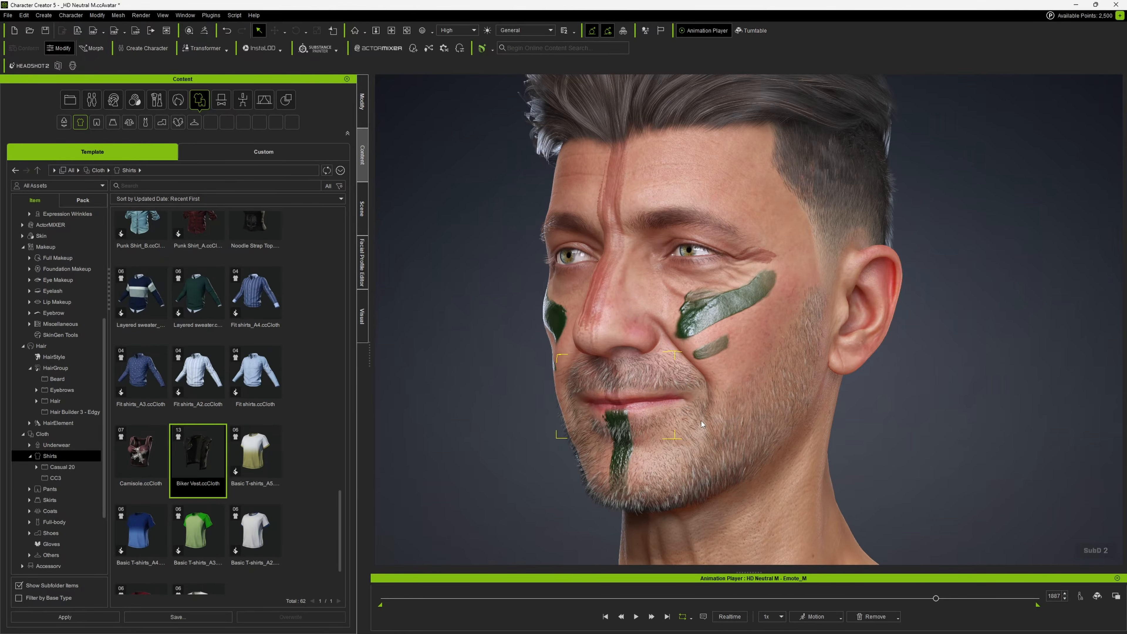
left_click_drag(702, 424, 682, 427)
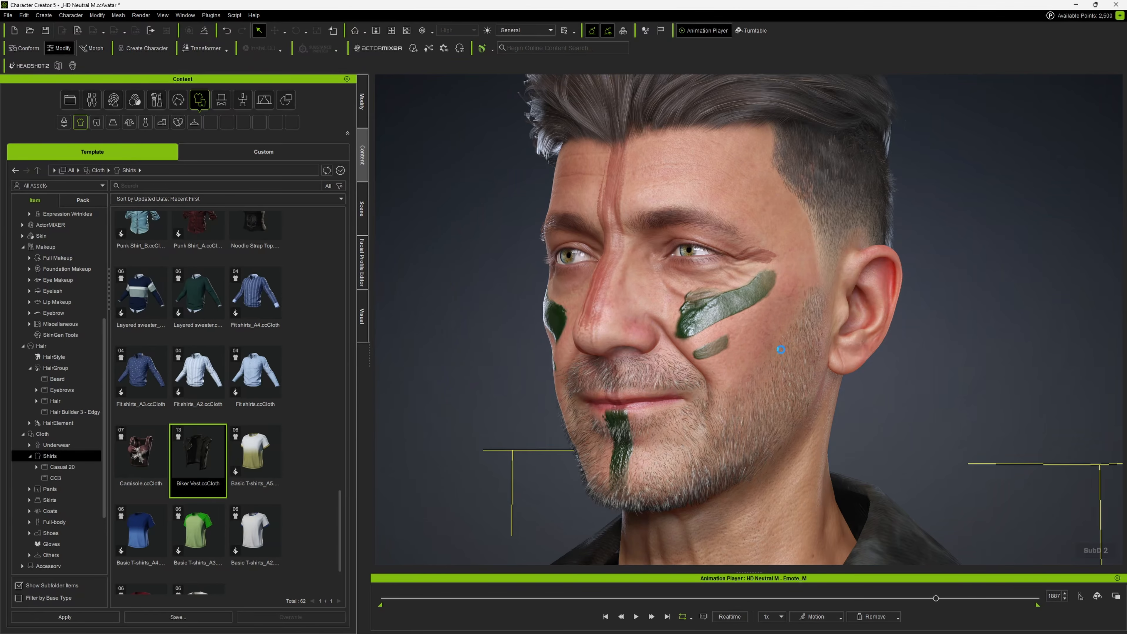
right_click_drag(767, 353, 808, 363)
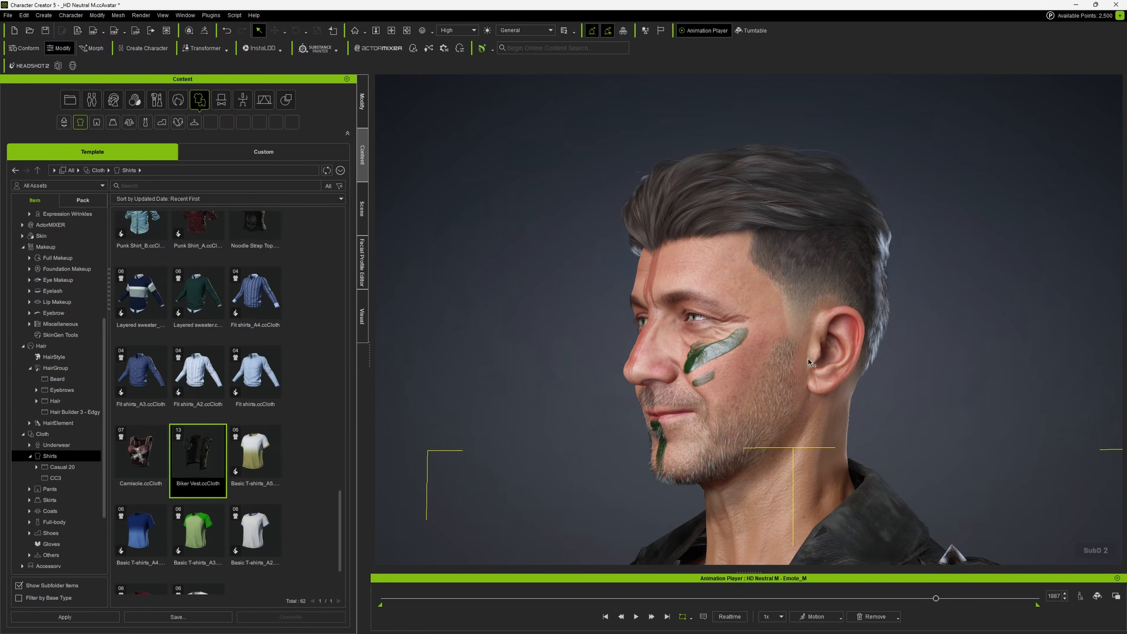
middle_click_drag(841, 346, 830, 302)
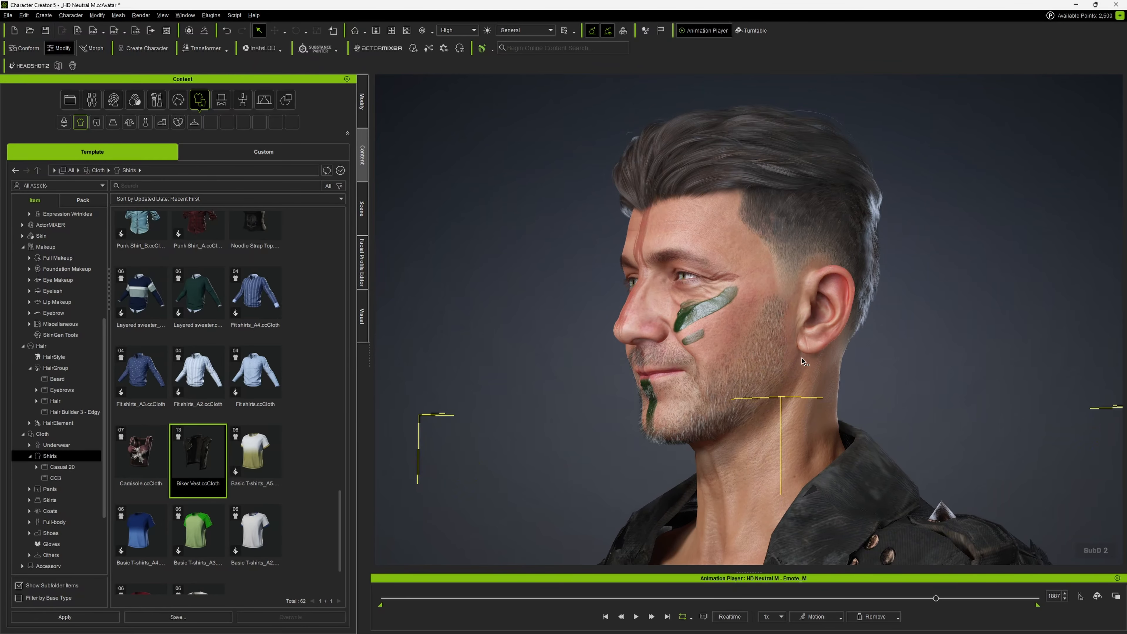
scroll(801, 360, "down", 3)
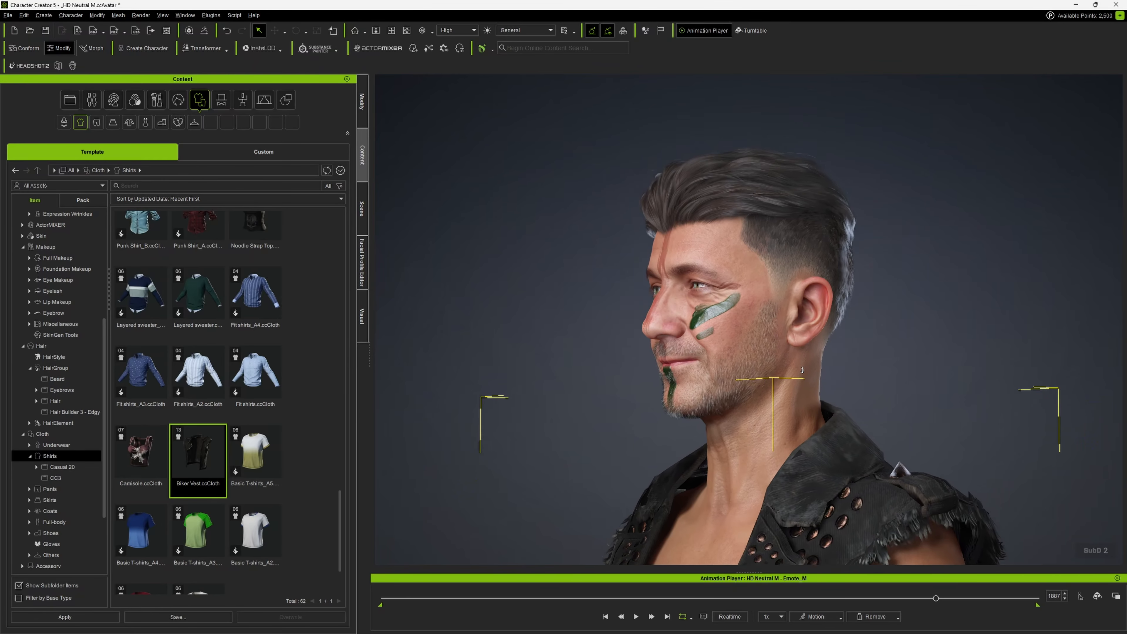
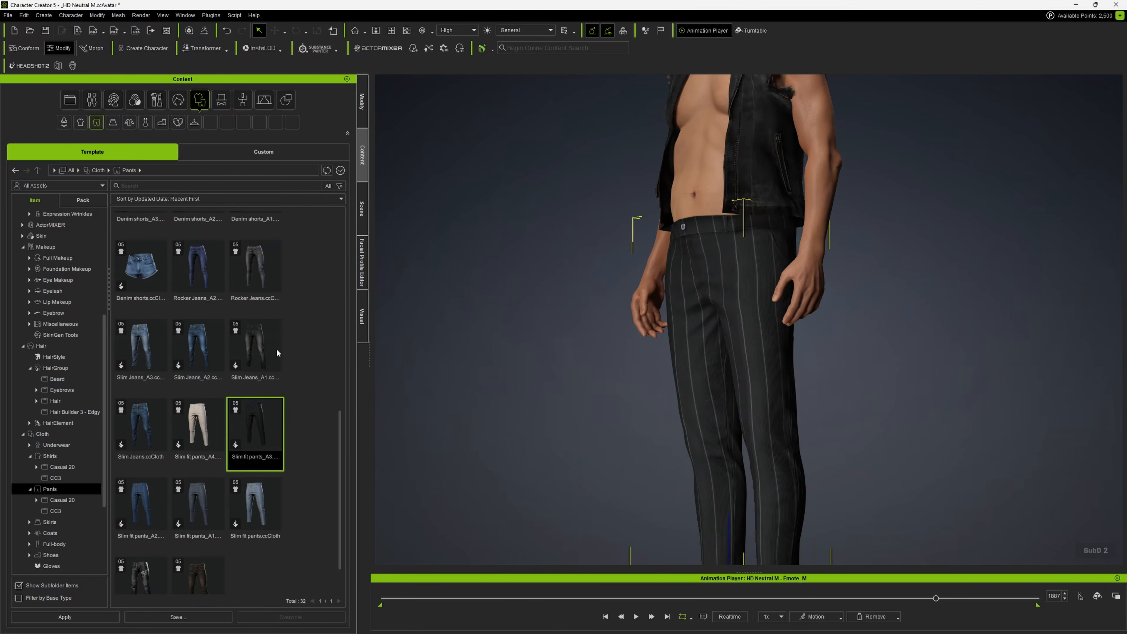
- Replace the character's striped slim-fit pants with Biker_Jeans from the Pants category
right_click_drag(723, 385, 721, 350)
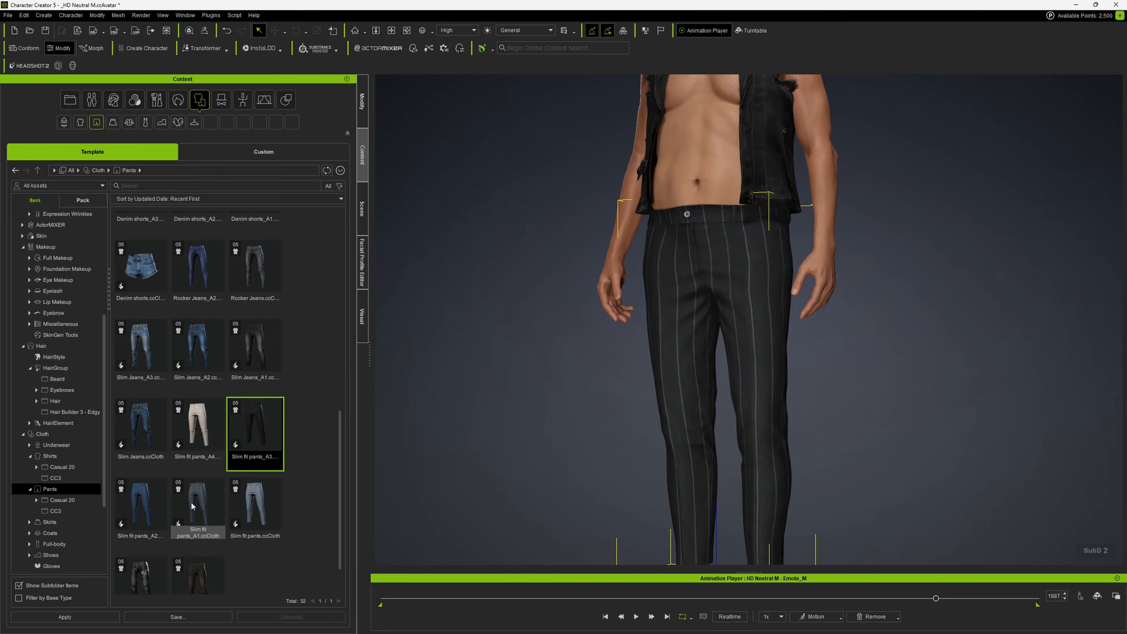
scroll(260, 369, "up", 1)
left_click_drag(266, 266, 260, 288)
scroll(298, 330, "up", 2)
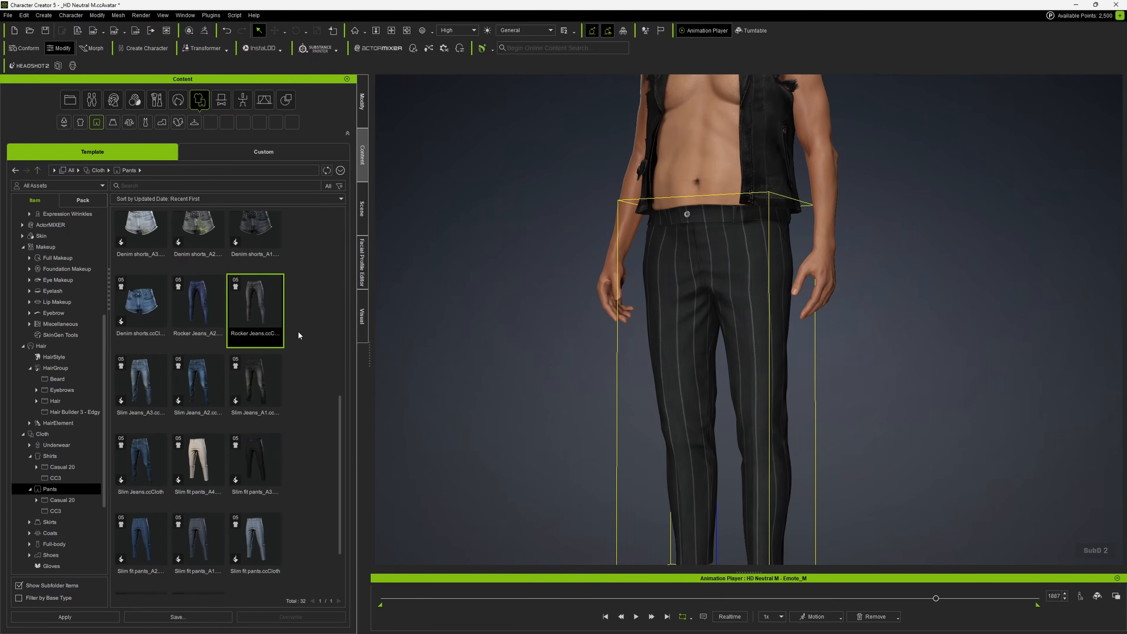
scroll(298, 377, "down", 3)
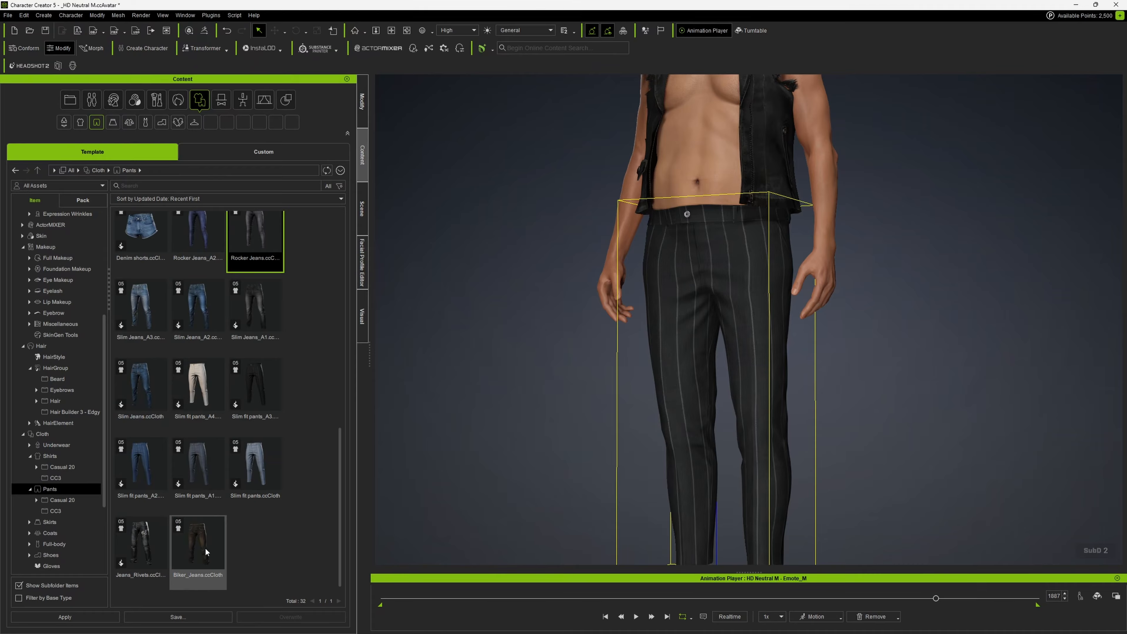
left_click_drag(204, 546, 721, 341)
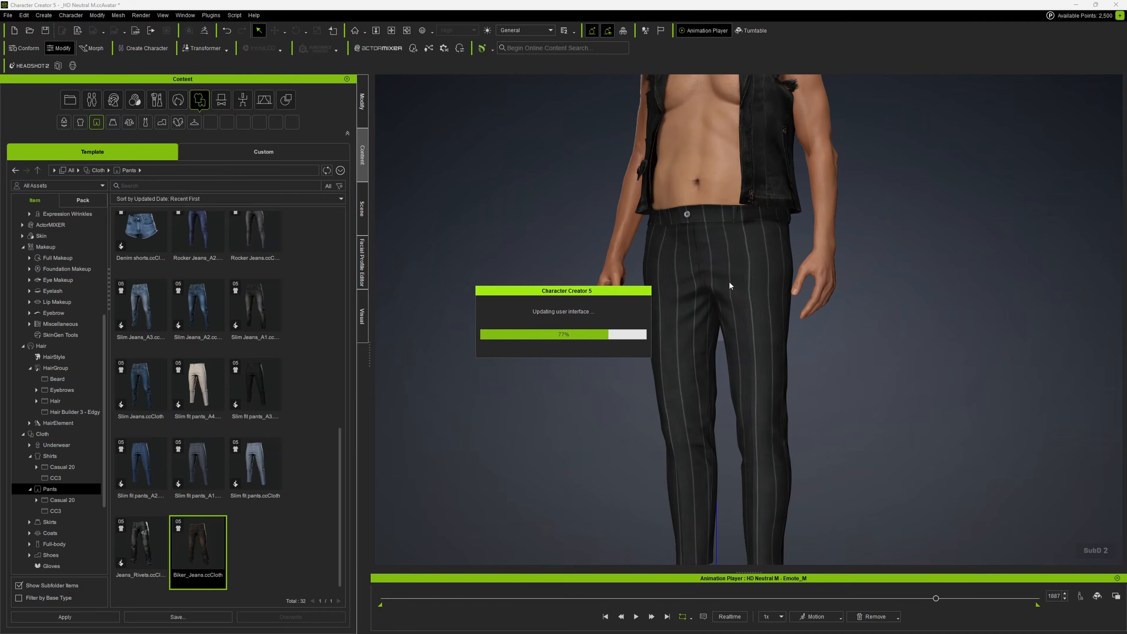
- Examine the dressed character's outfit from different distances and angles, including the studded vest and its collar
right_click_drag(797, 320, 853, 337)
scroll(783, 289, "down", 3)
scroll(701, 348, "up", 8)
scroll(853, 337, "down", 3)
middle_click_drag(706, 240, 725, 386)
right_click_drag(725, 385, 701, 197)
scroll(778, 266, "up", 5)
left_click(801, 392)
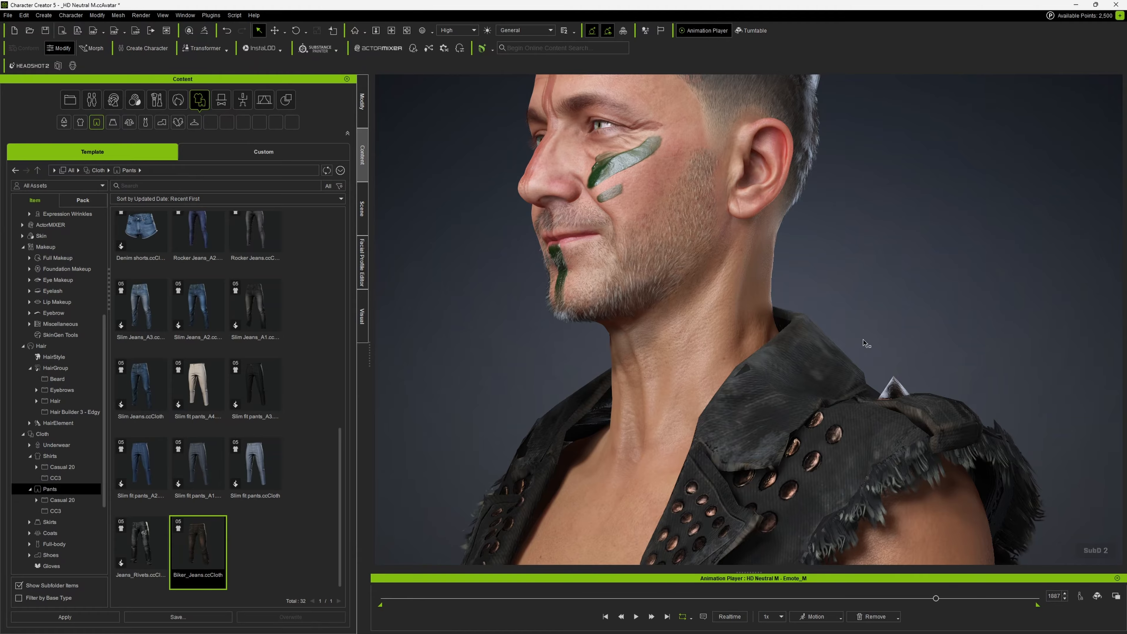
scroll(847, 332, "down", 4)
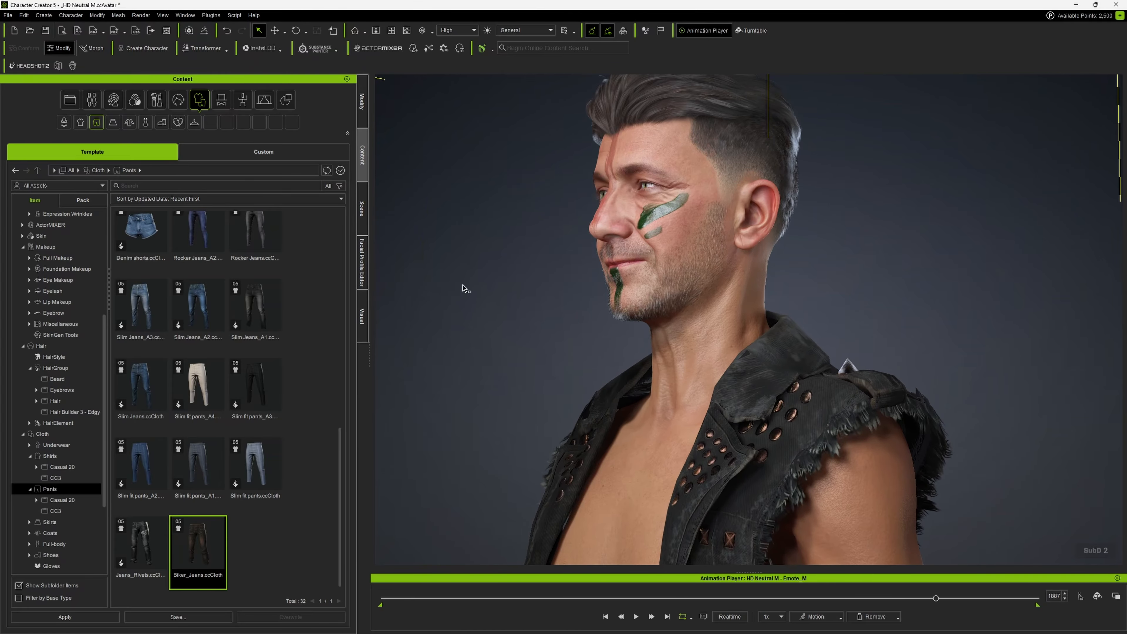
scroll(330, 430, "up", 5)
- Select the Back_swept_Top hair material and examine the neck, stubble and face paint from both sides of the head
left_click(362, 103)
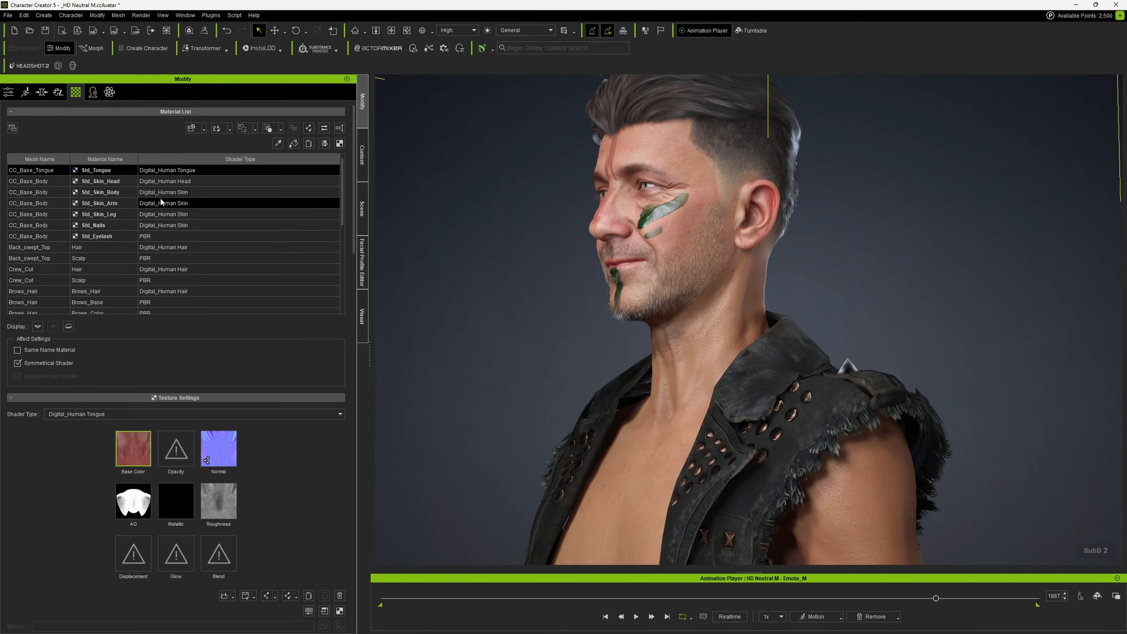
left_click(46, 248)
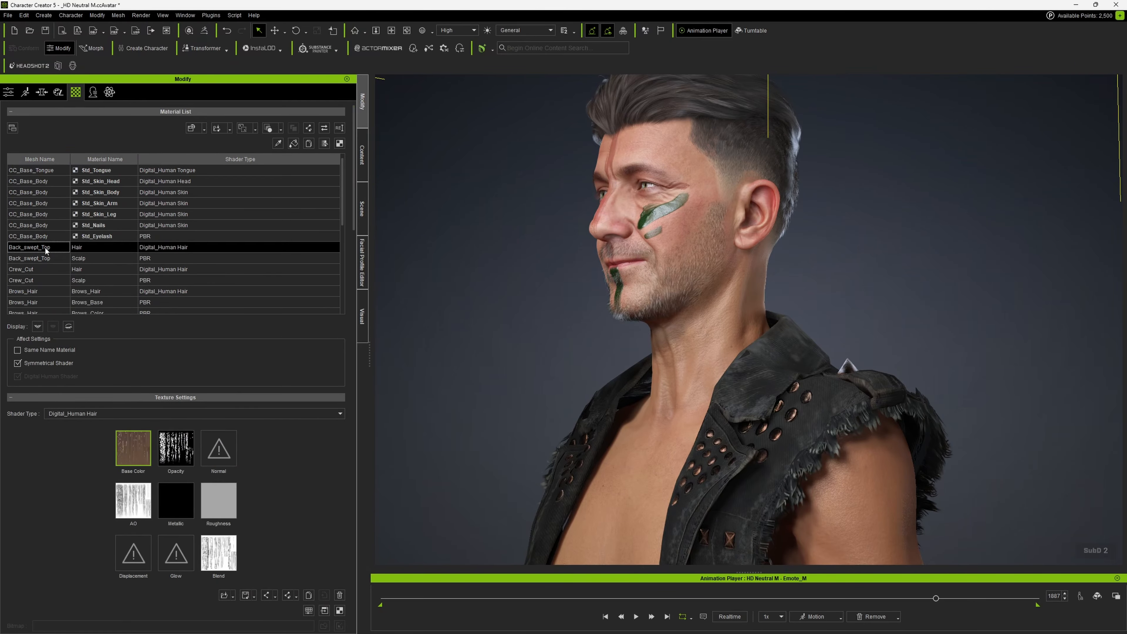
right_click_drag(783, 365, 905, 320)
scroll(650, 303, "up", 5)
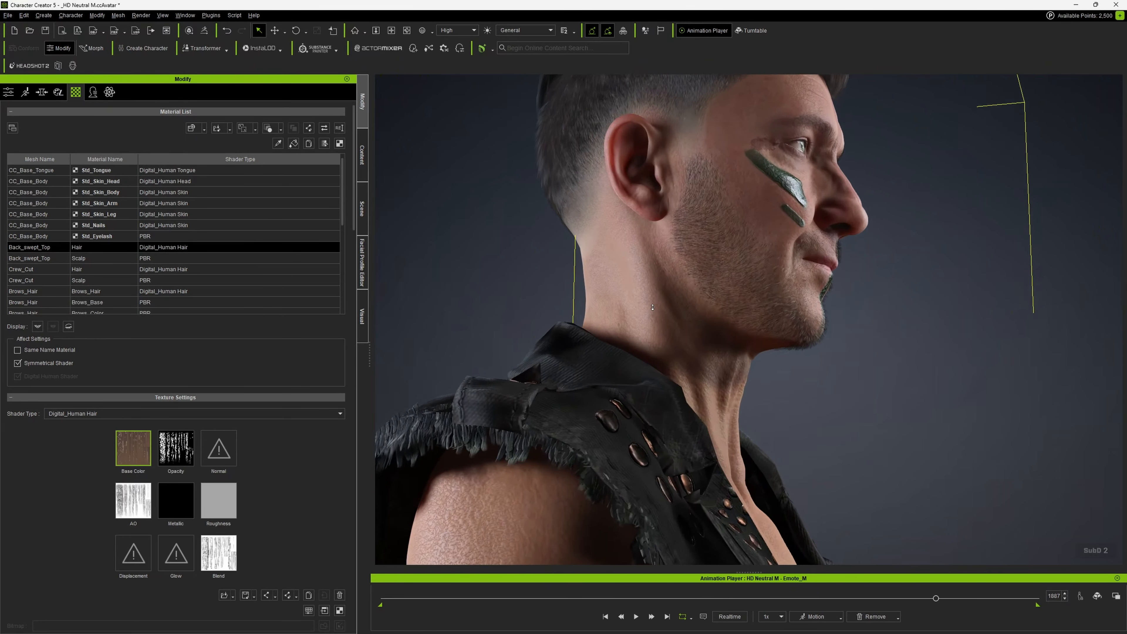
scroll(650, 301, "up", 2)
scroll(651, 298, "up", 1)
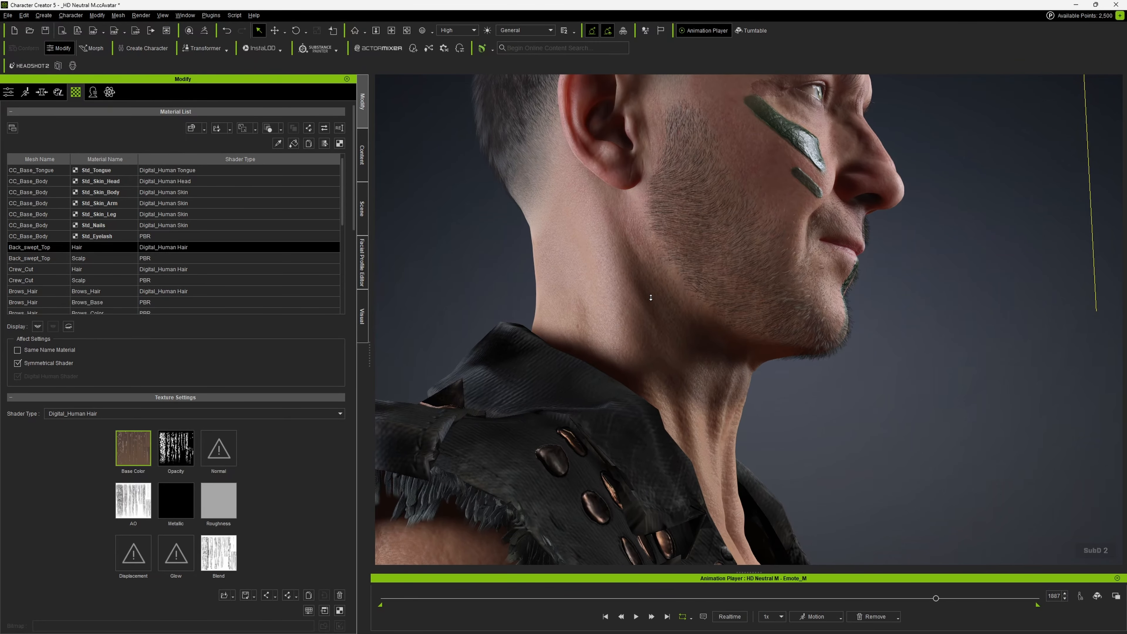
right_click_drag(459, 382, 544, 384)
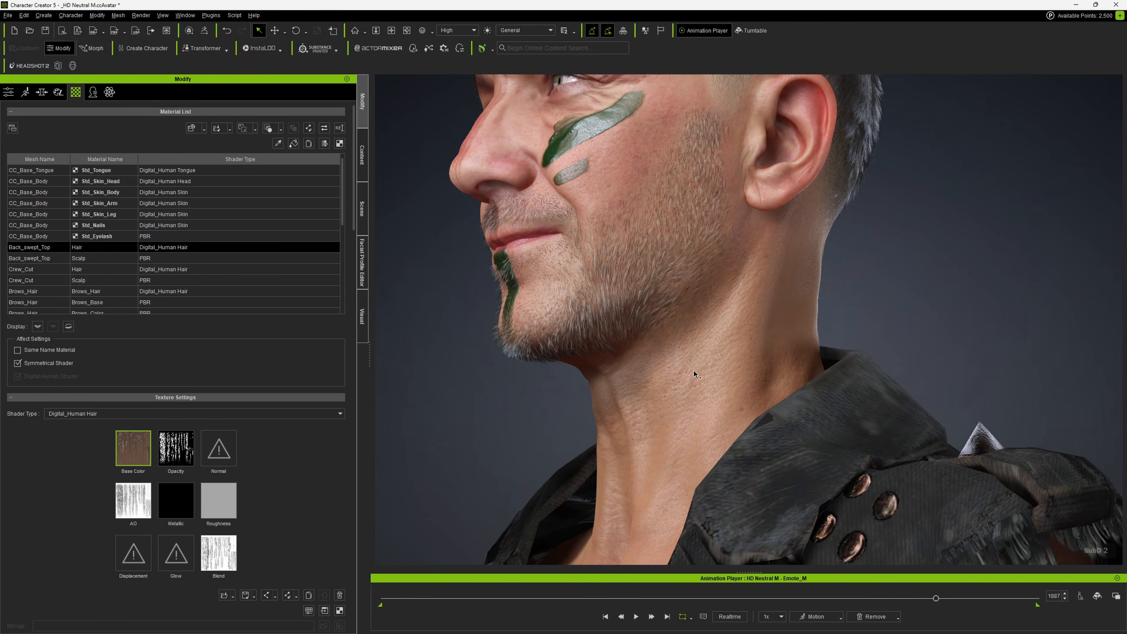
scroll(686, 342, "down", 3)
middle_click_drag(686, 341, 721, 376)
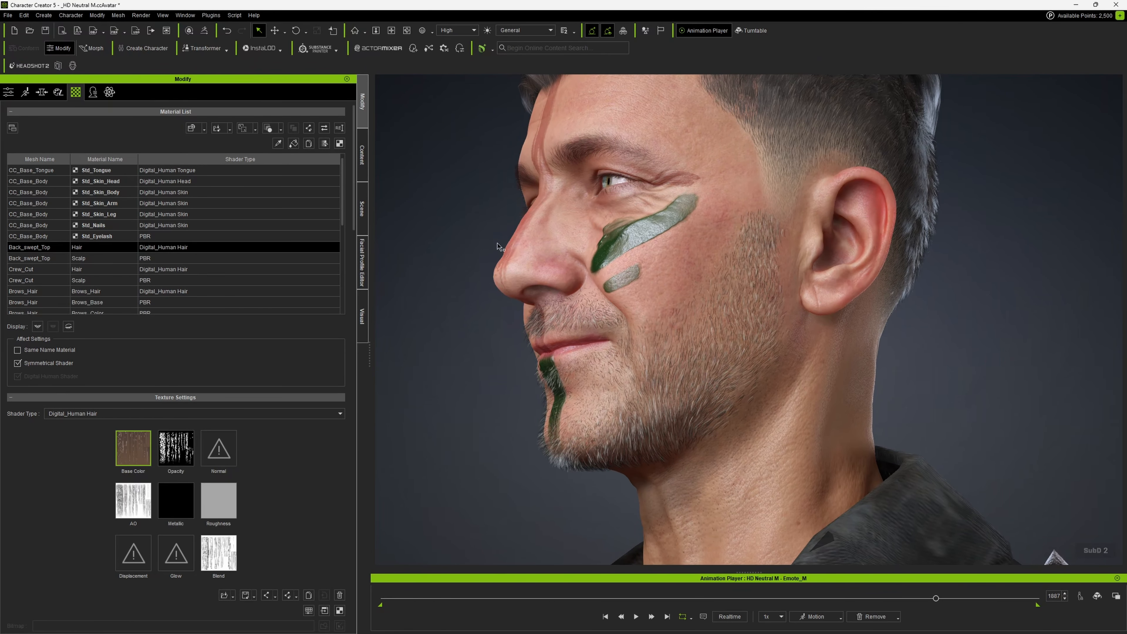
right_click_drag(624, 191, 657, 195)
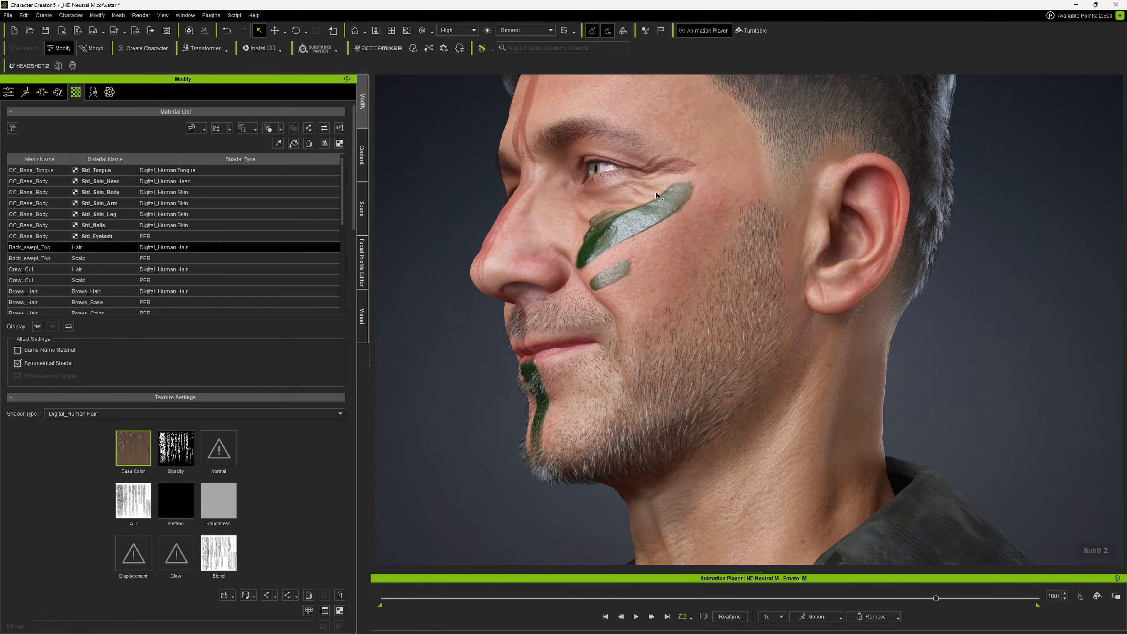
- Browse the content library to the 2_Scar presets in the Acquired skin category
left_click(360, 167)
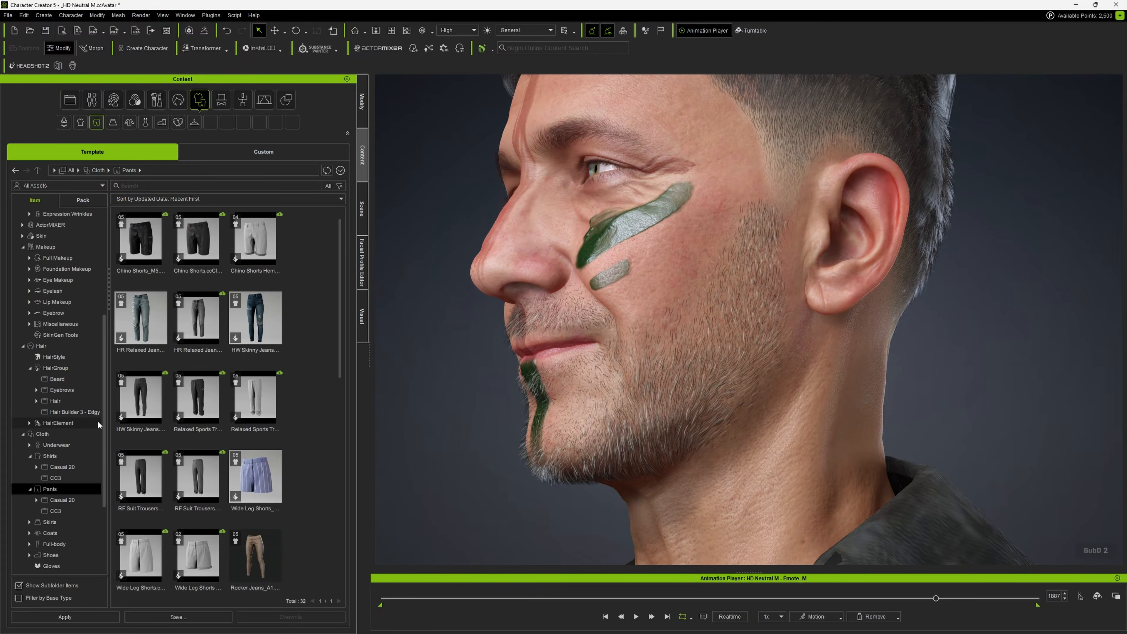
scroll(105, 431, "down", 2)
scroll(105, 431, "down", 2)
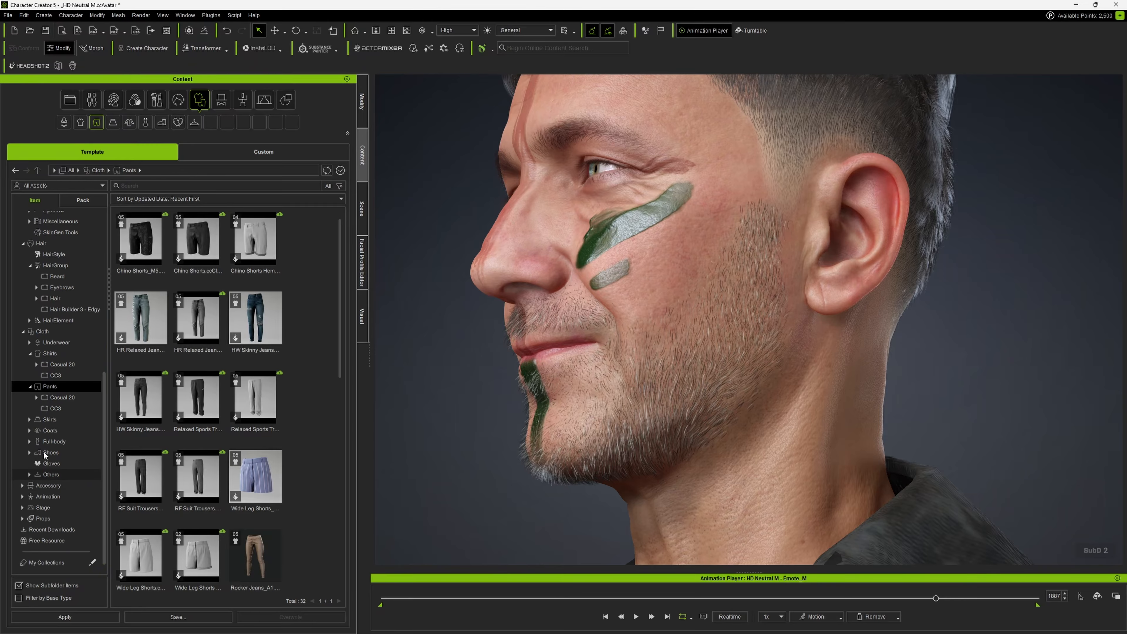
middle_click_drag(753, 274, 752, 322)
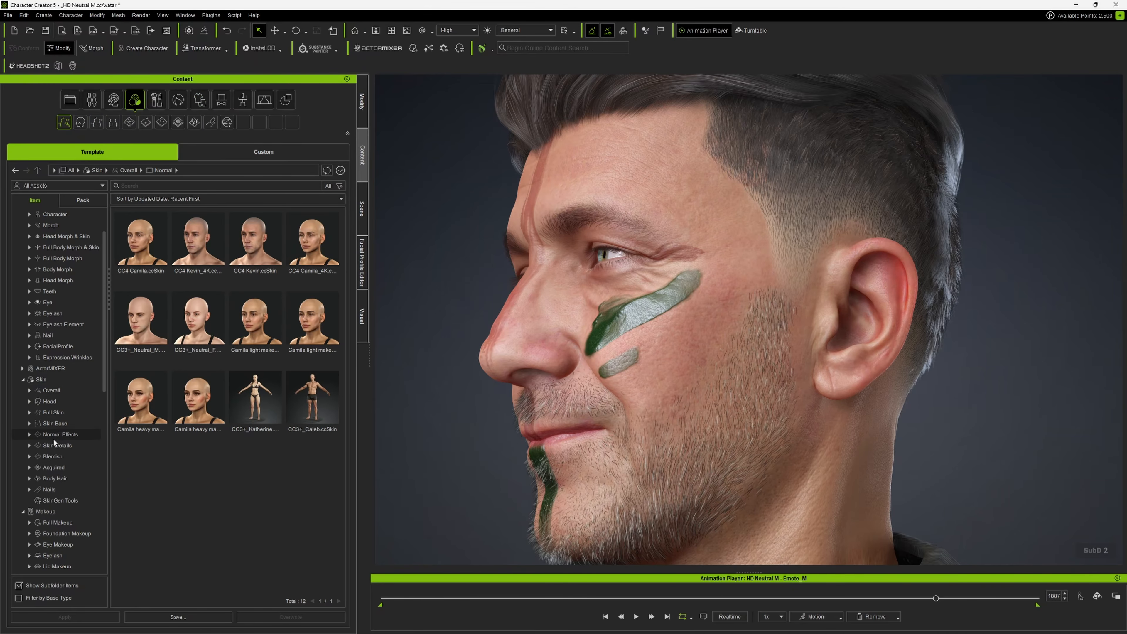
left_click(30, 467)
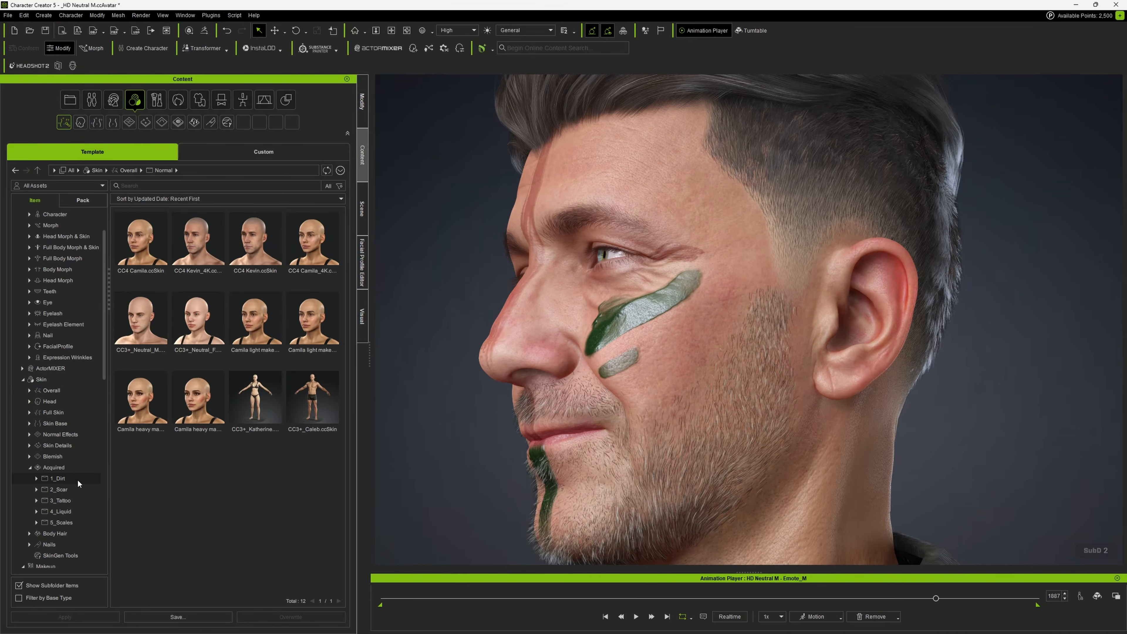
left_click(70, 488)
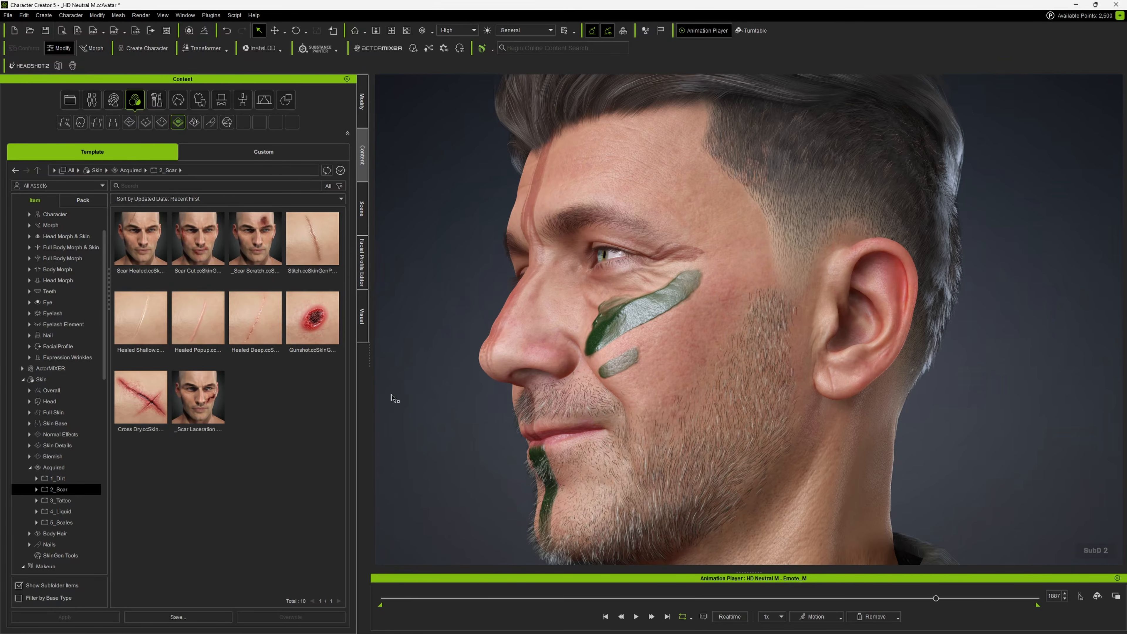
- Apply the _Scar Scratch preset to the character's face and show the character's material settings
mouse_move(579, 366)
right_mouse_down()
mouse_move(558, 288)
mouse_move(570, 374)
right_mouse_up()
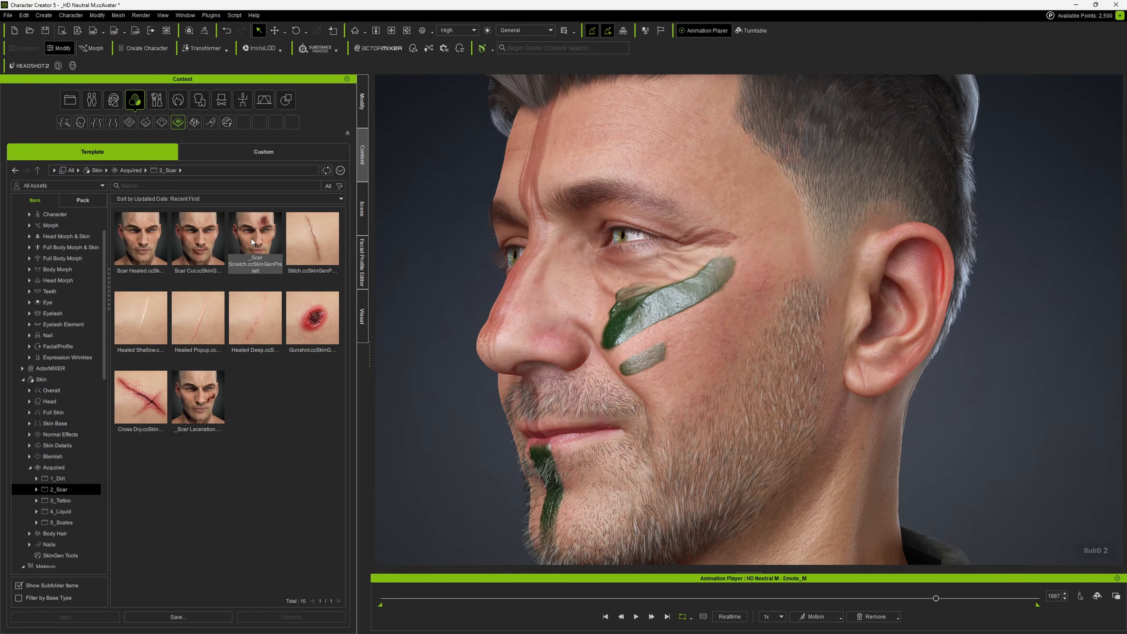
left_click_drag(258, 243, 596, 277)
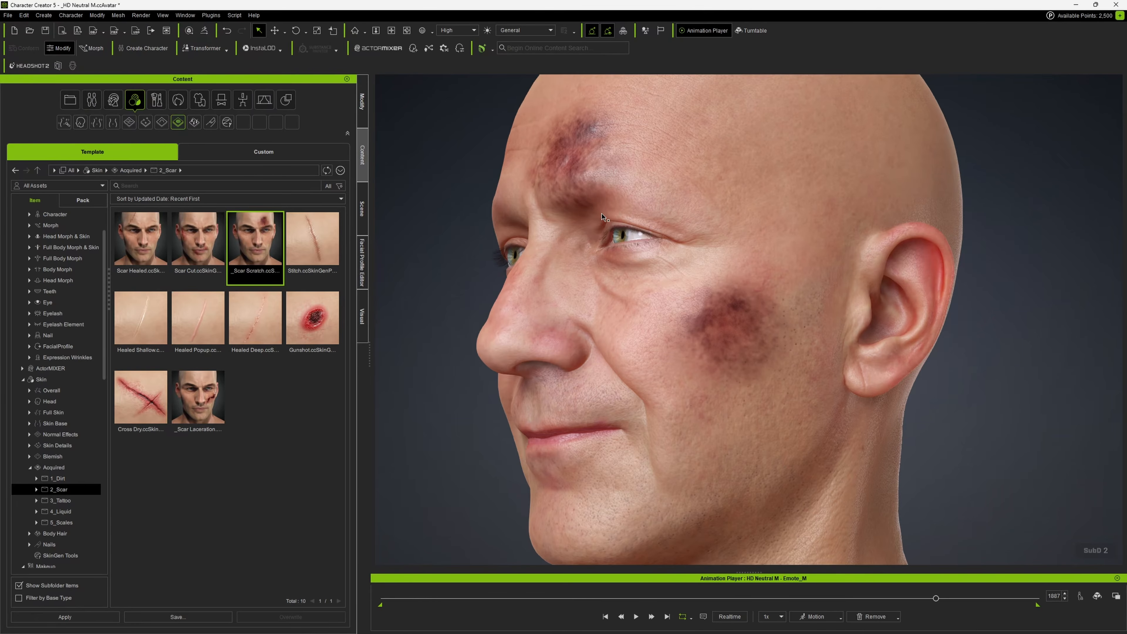
left_click(362, 111)
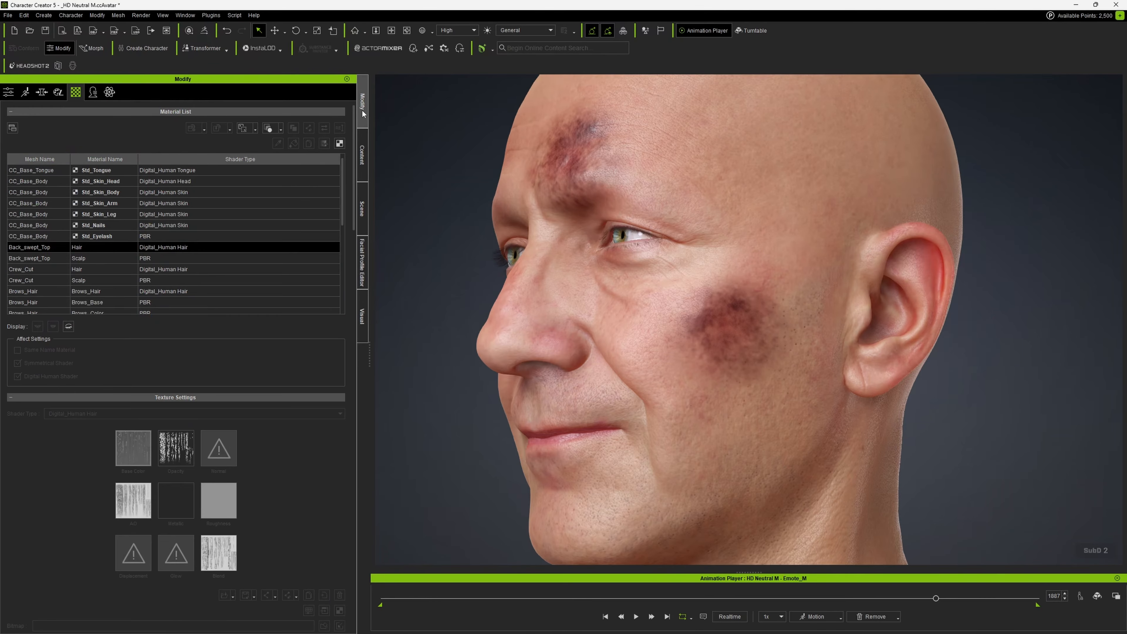
- Open the skin layer editor for the head and examine the scratches on the forehead and cheek
left_click(58, 93)
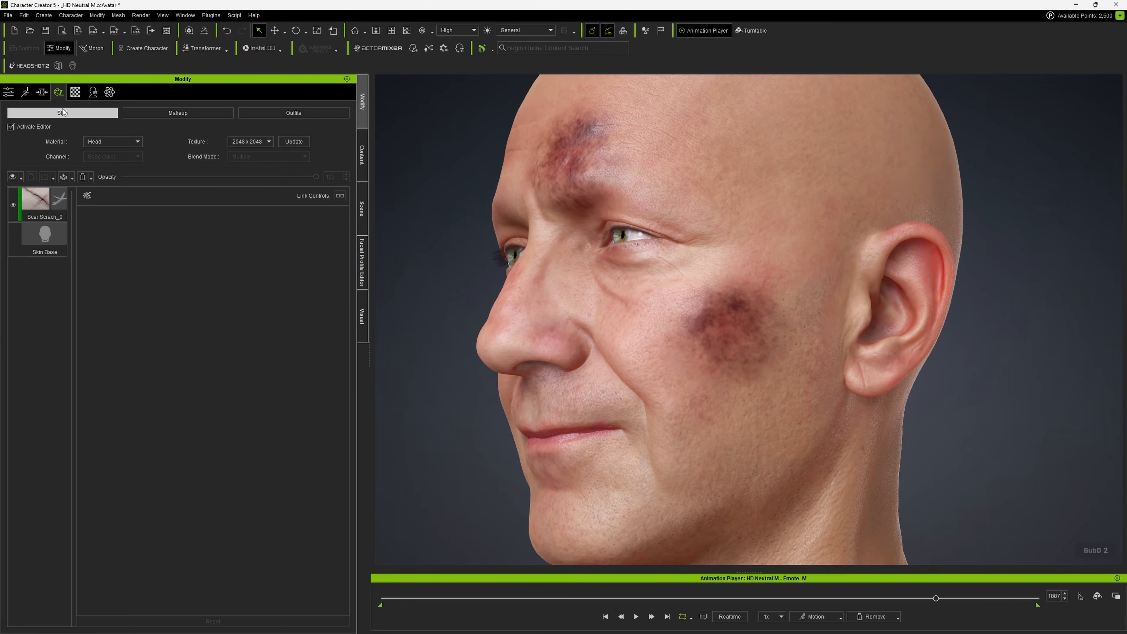
right_click_drag(630, 231, 711, 213)
middle_click_drag(665, 248, 640, 245)
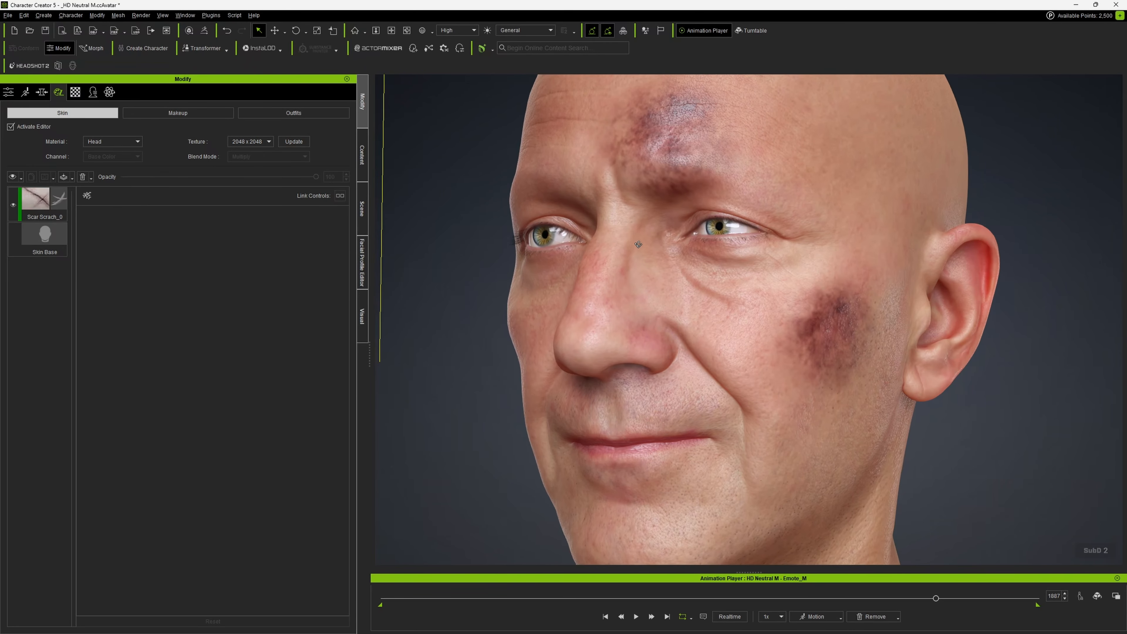
middle_click_drag(737, 228, 677, 288)
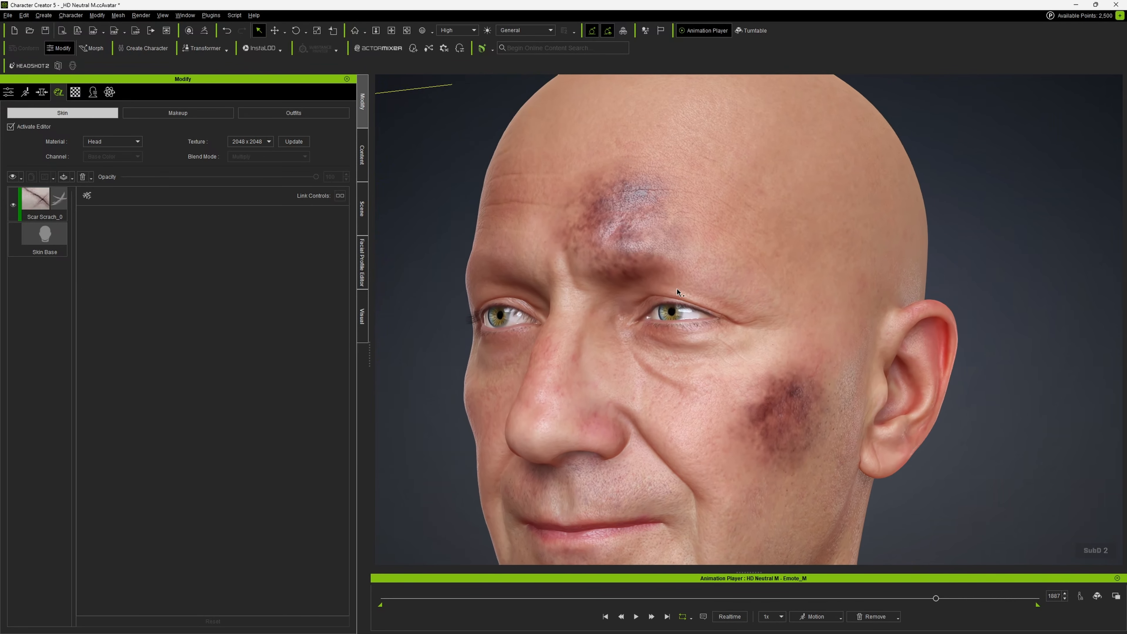
scroll(643, 258, "up", 3)
scroll(621, 228, "down", 1)
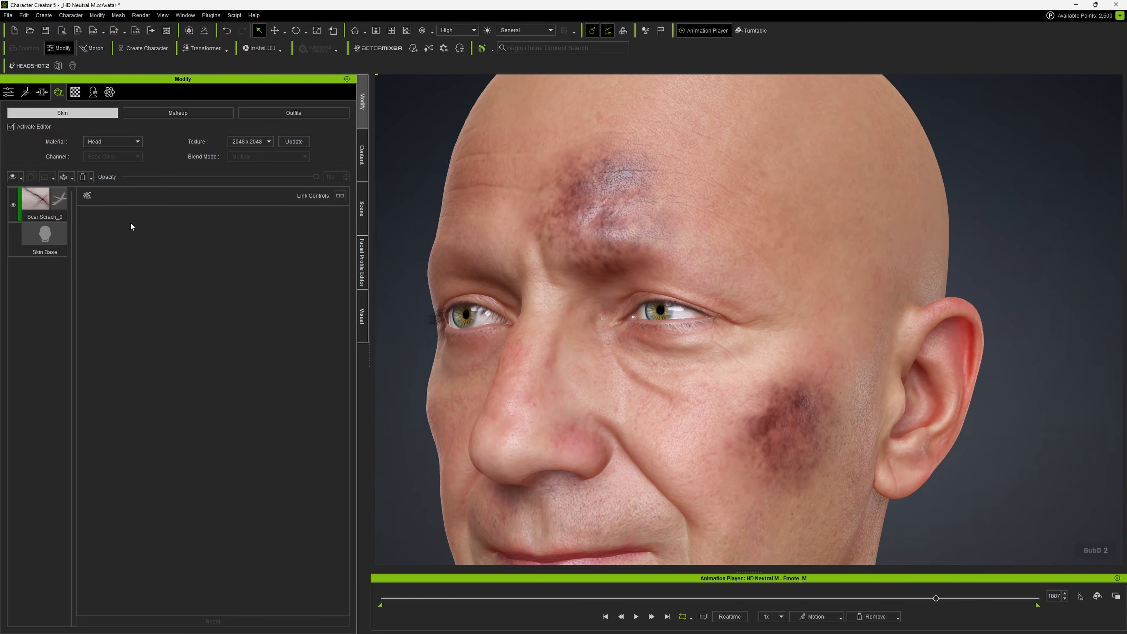
- Select the scar scratch layer and set its scale to about 103.59 and its width to about 100.45
left_click(52, 216)
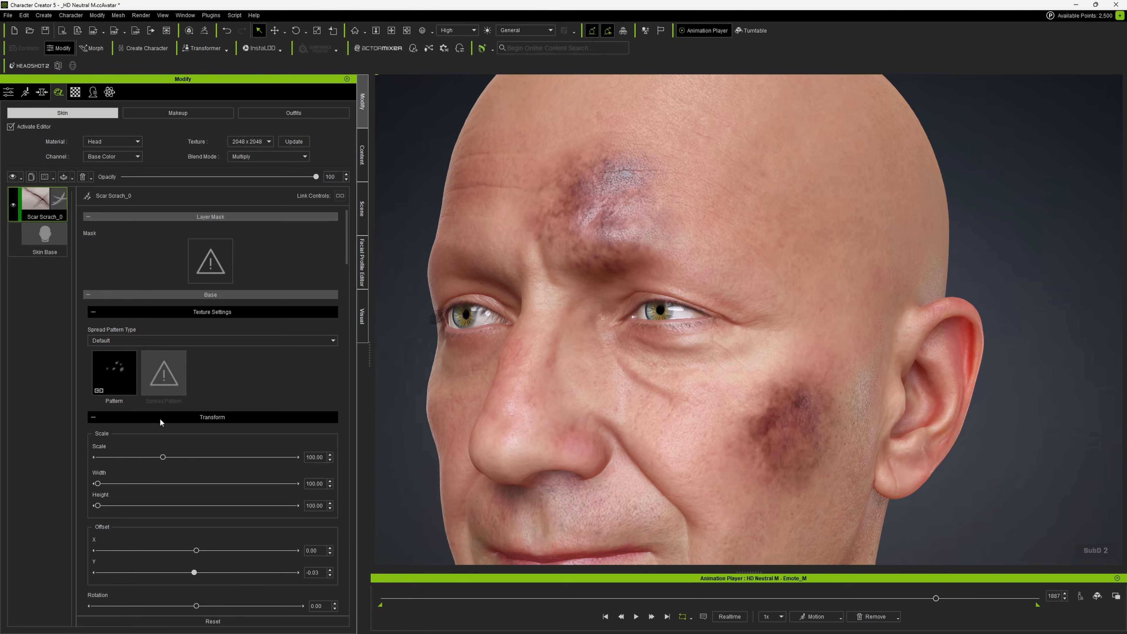
left_click_drag(164, 459, 166, 461)
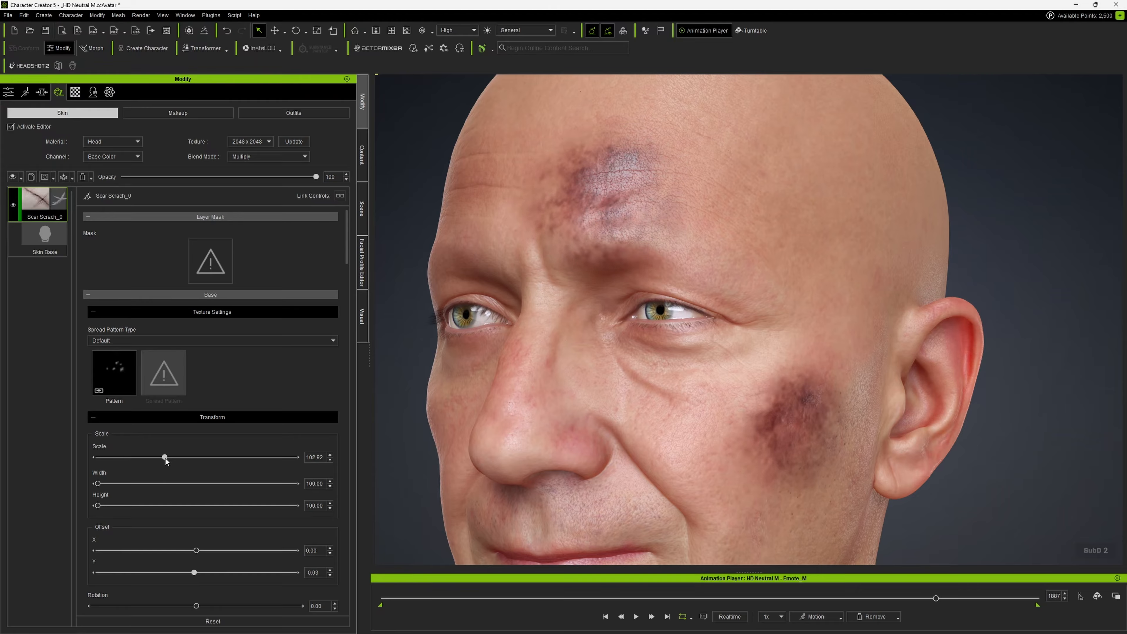
scroll(593, 404, "down", 5)
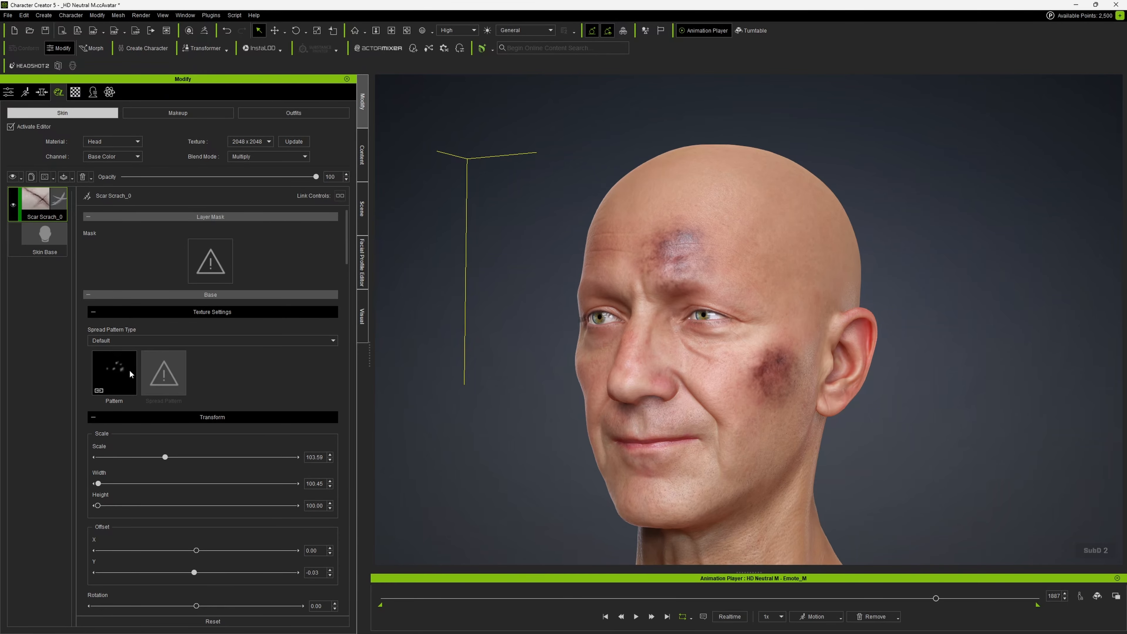
- Try the Scar_Cross_PT_01.jpg pattern and a cross-shaped MiscM_Paint_Head pattern from the makeup Miscellaneous folder on the scar layer
left_click(111, 372)
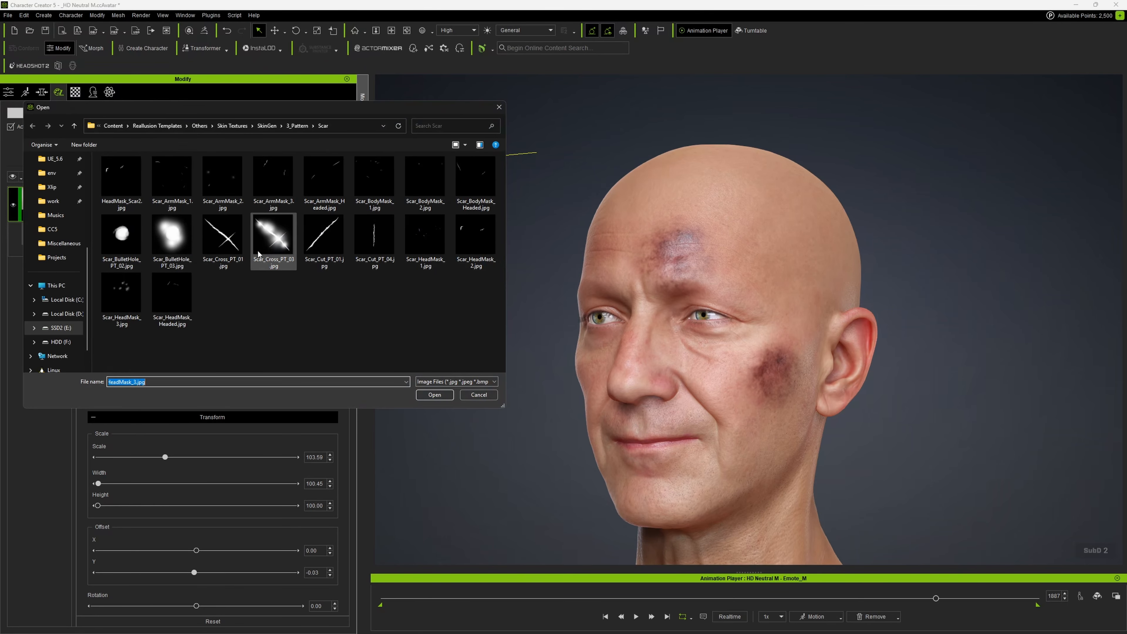
double_click(226, 244)
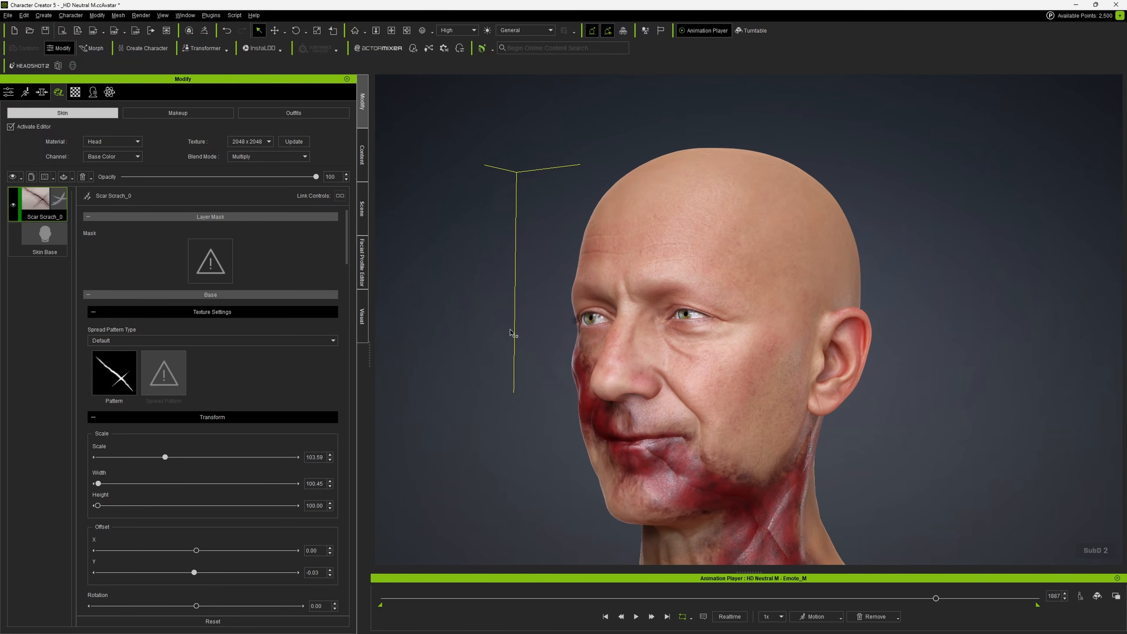
left_click(120, 376)
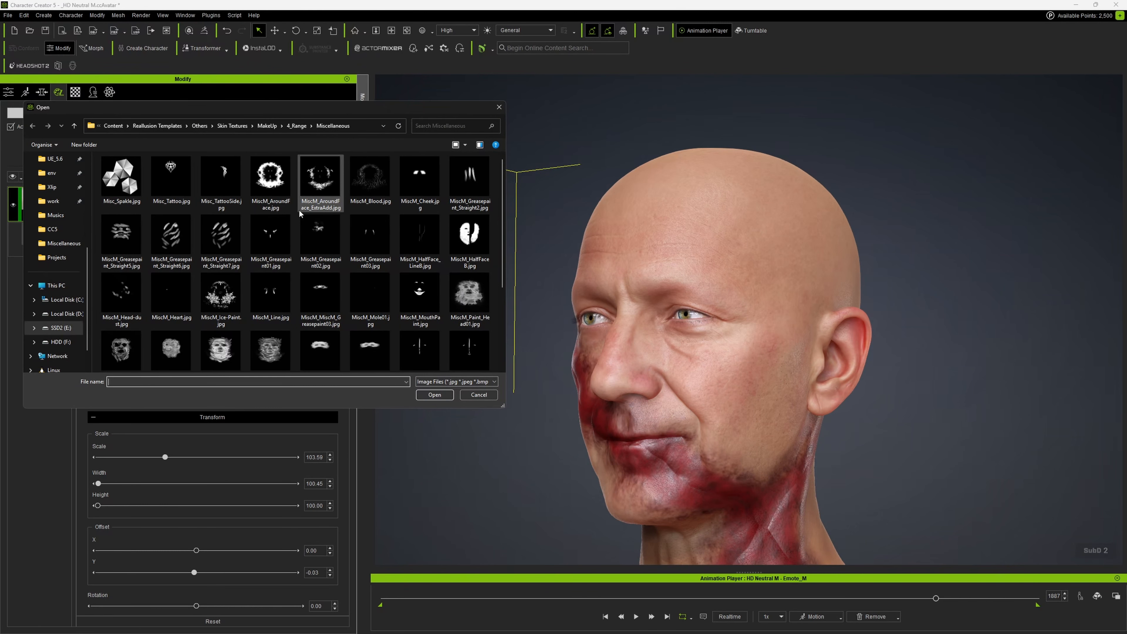
scroll(250, 281, "down", 3)
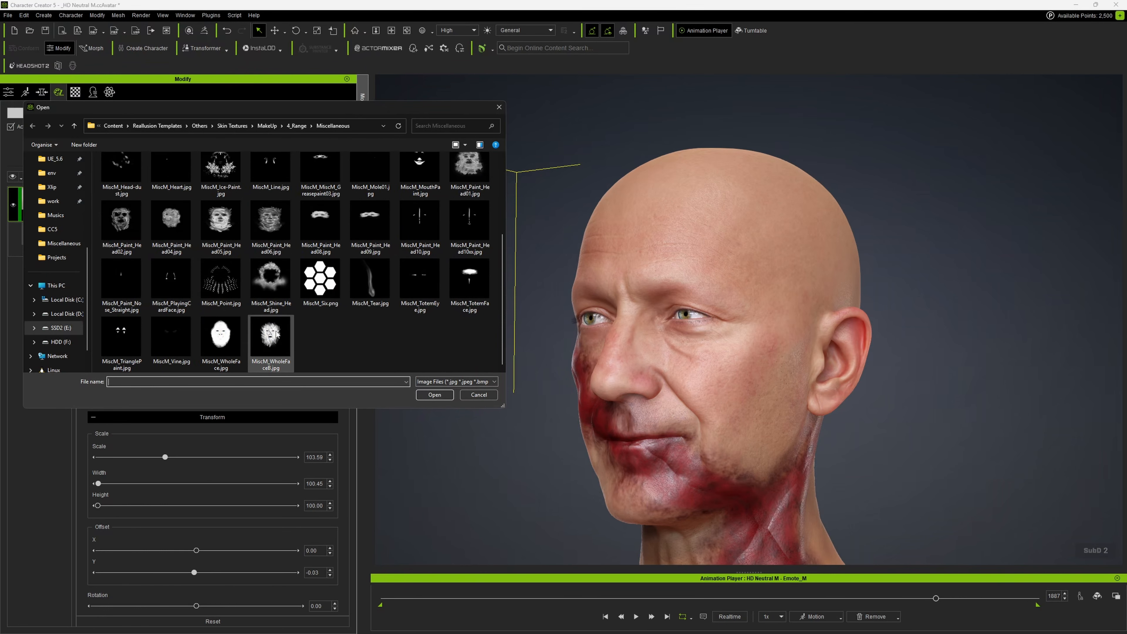
double_click(464, 239)
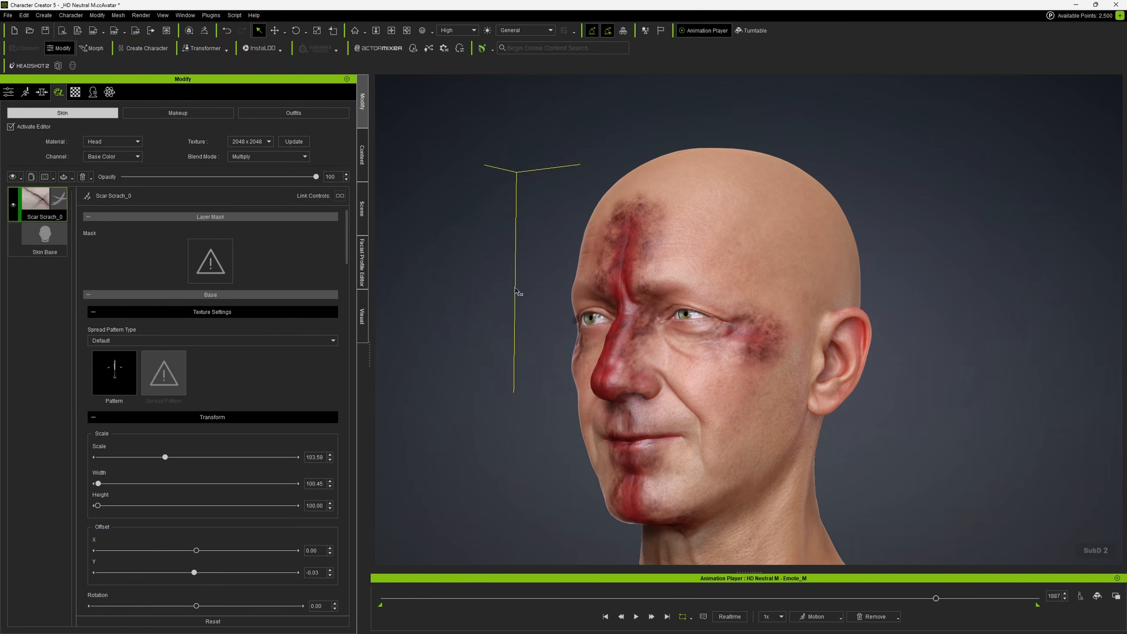
- Try the Misc_Tattoo.jpg pattern and another makeup pattern that covers the area beneath the eyes on the scar layer
left_click(210, 261)
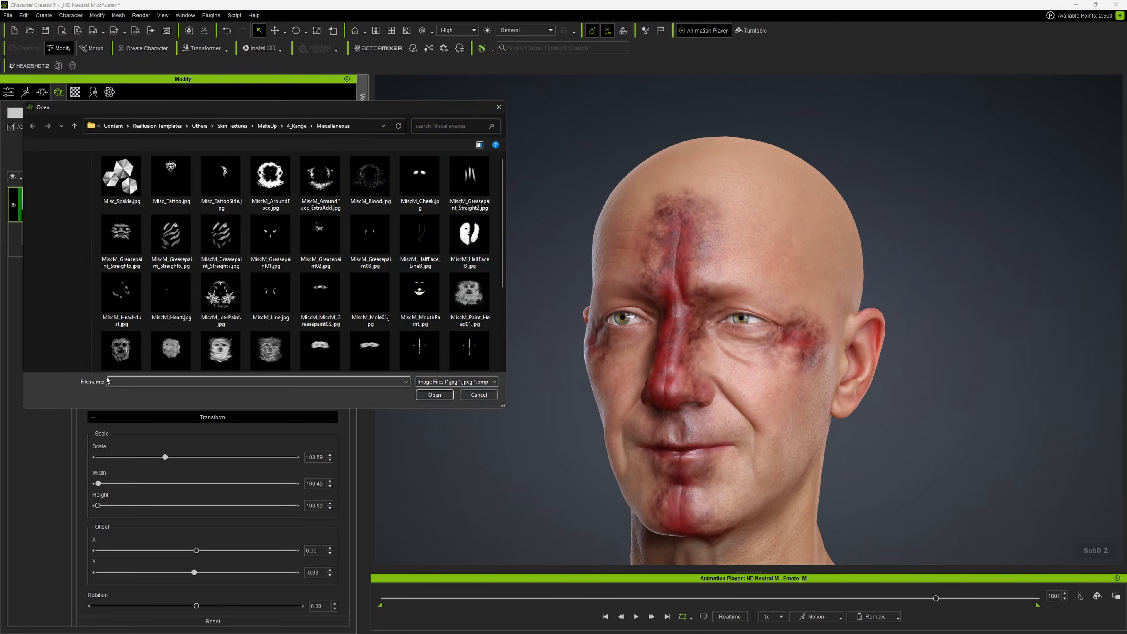
double_click(151, 204)
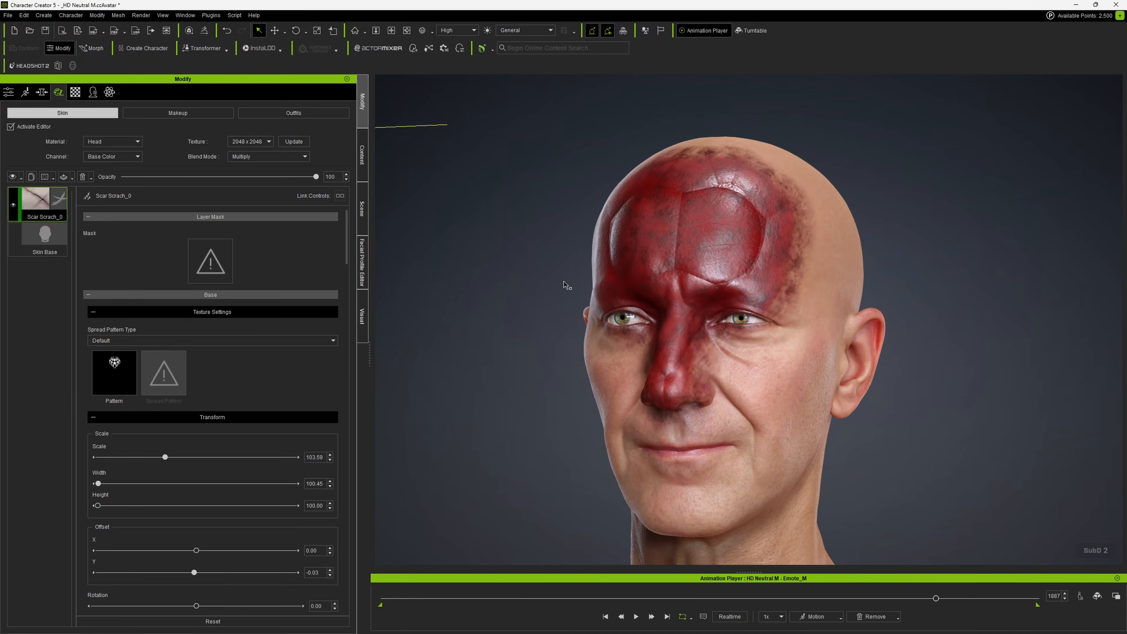
left_click(114, 372)
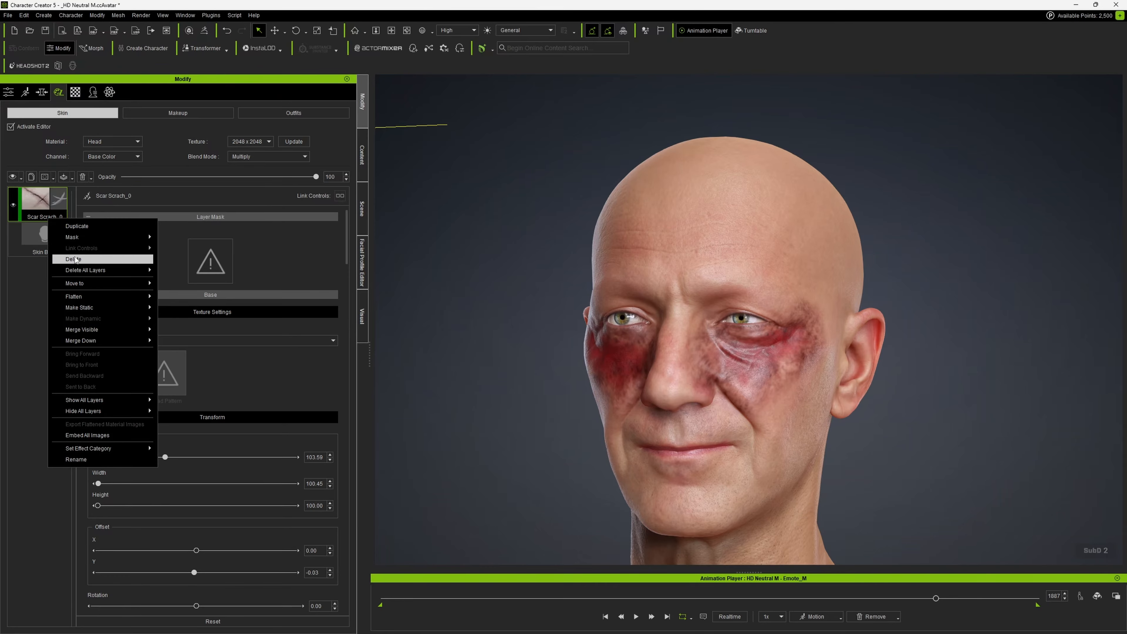
- Delete the edited scar layer, then add the _Scar Scratch preset to the face as a new layer and show its settings
left_click(78, 259)
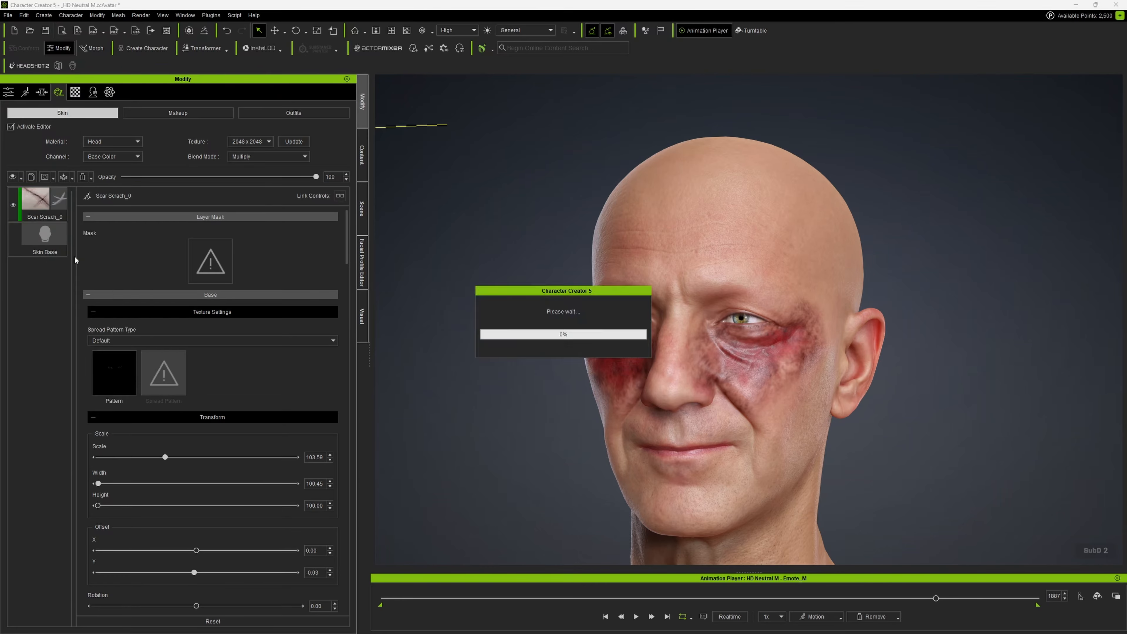
left_click(360, 156)
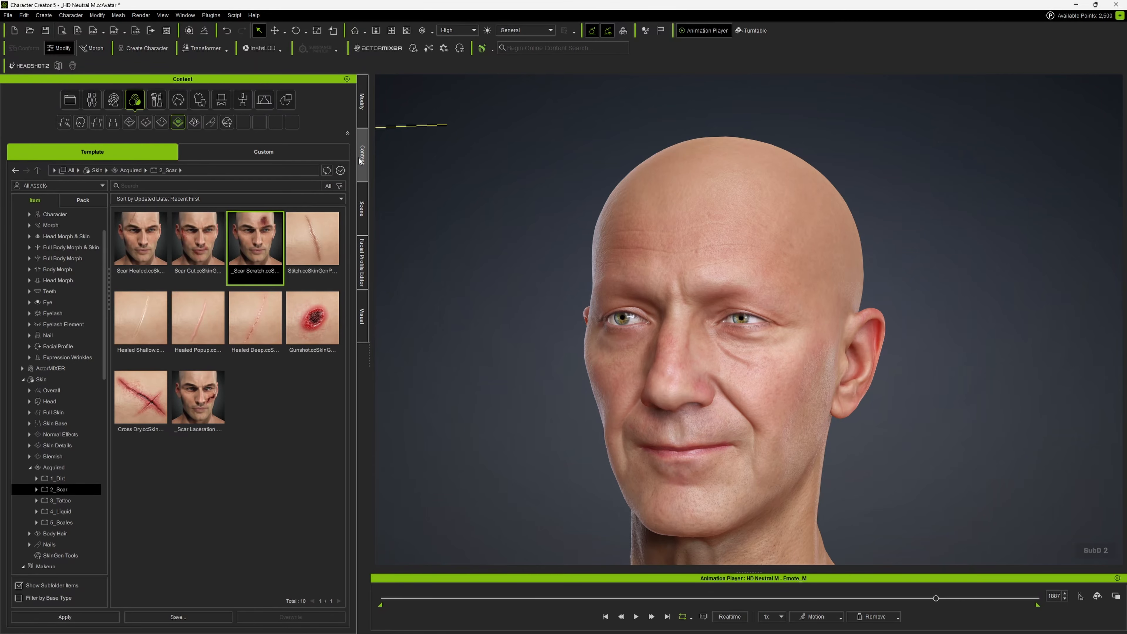
left_click_drag(267, 245, 510, 320)
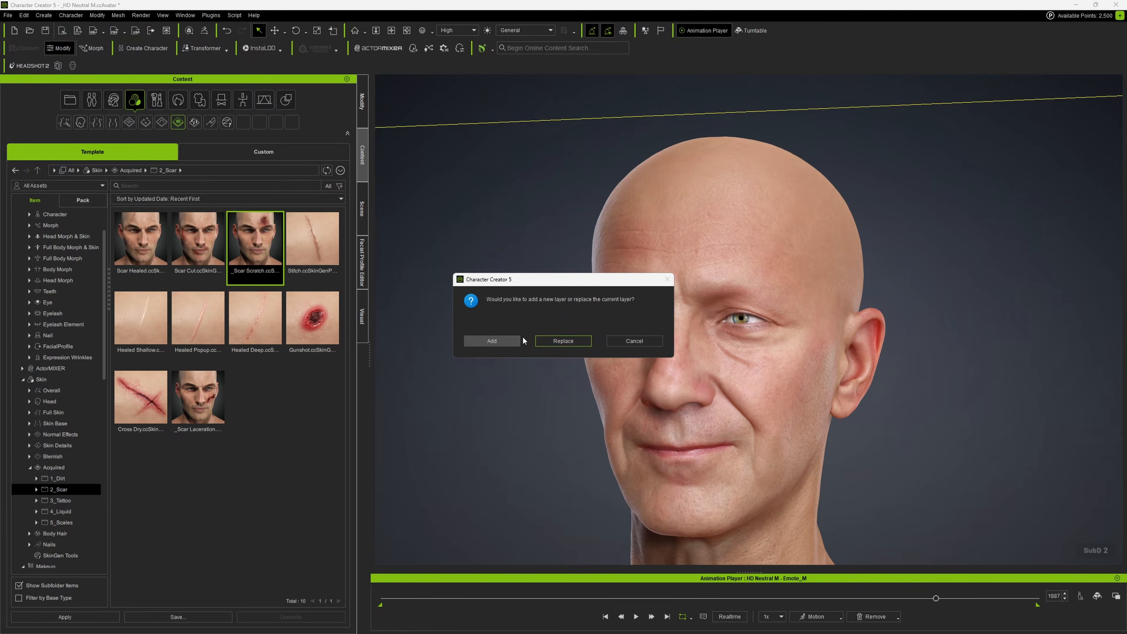
left_click(509, 341)
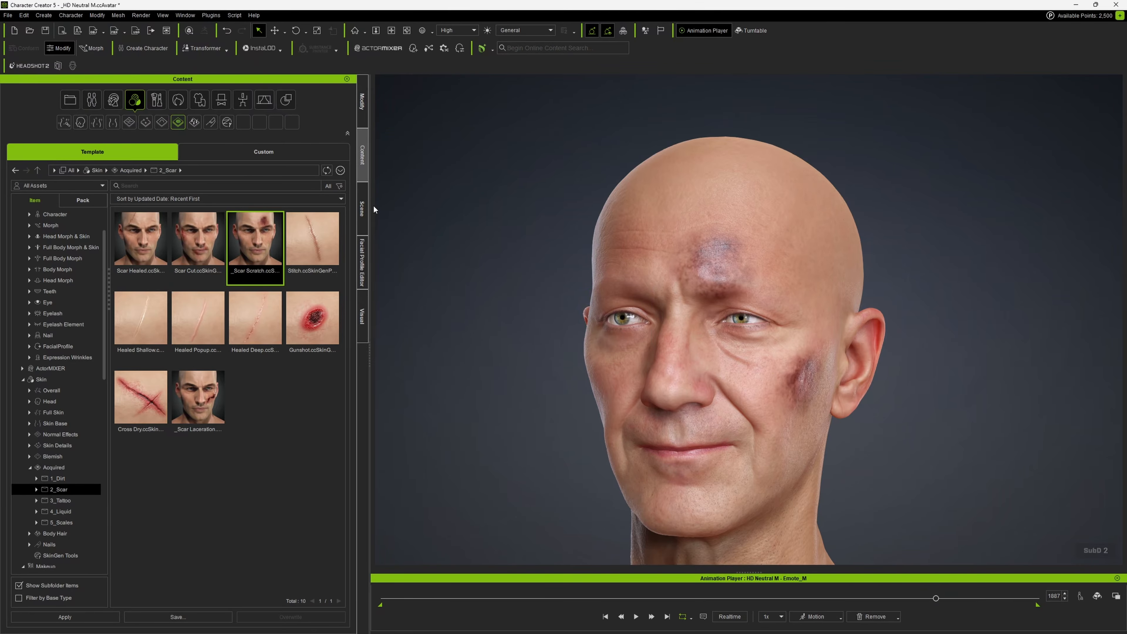
left_click(362, 101)
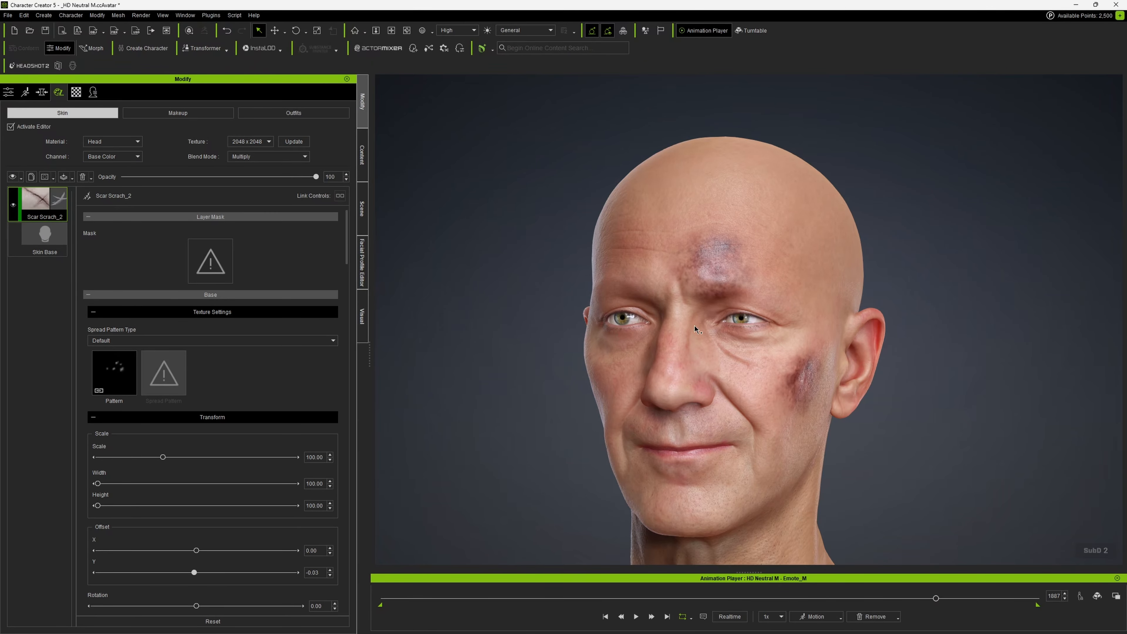
scroll(694, 328, "up", 3)
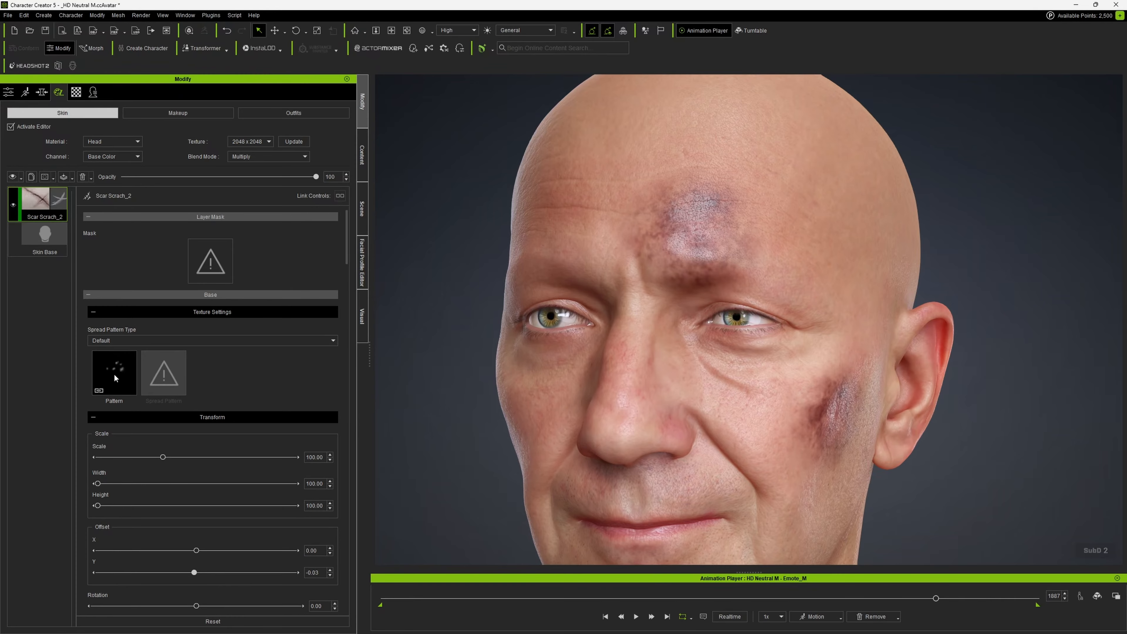
- Load Scar_Cut_PT_01.jpg from the SkinGen Scar folder as the scar layer's pattern
left_click(114, 375)
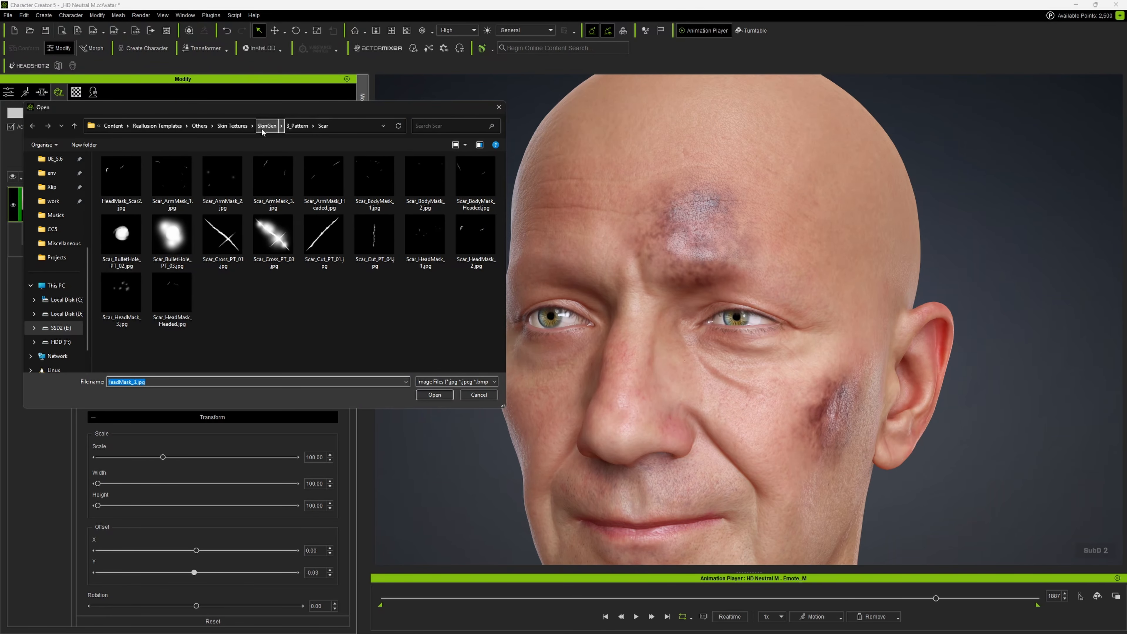
left_click(342, 129)
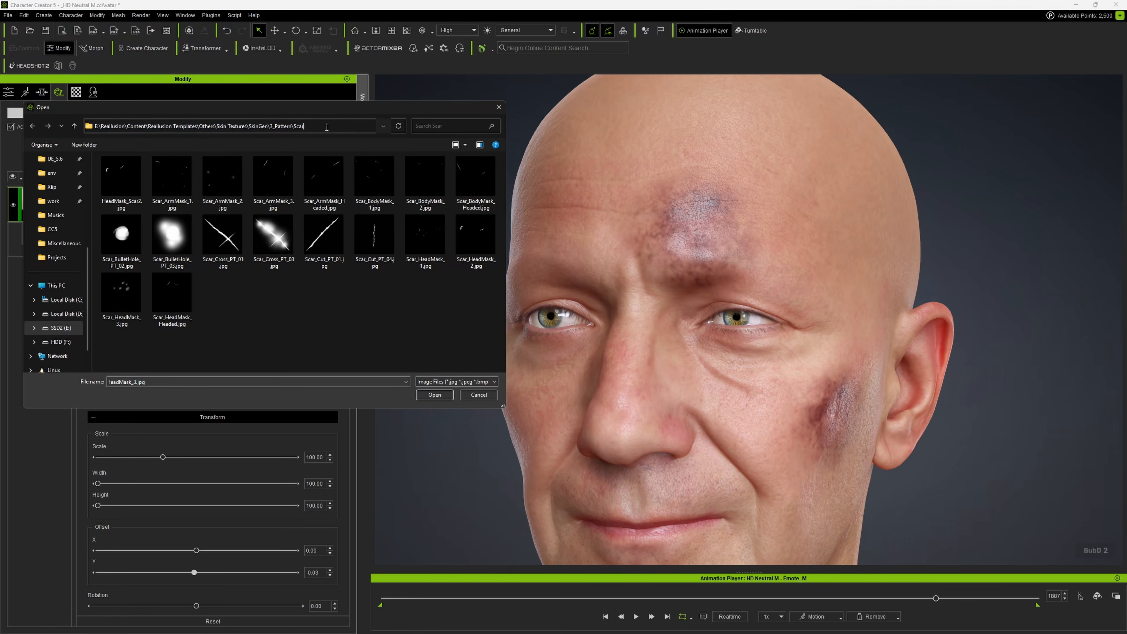
left_click_drag(304, 126, 171, 119)
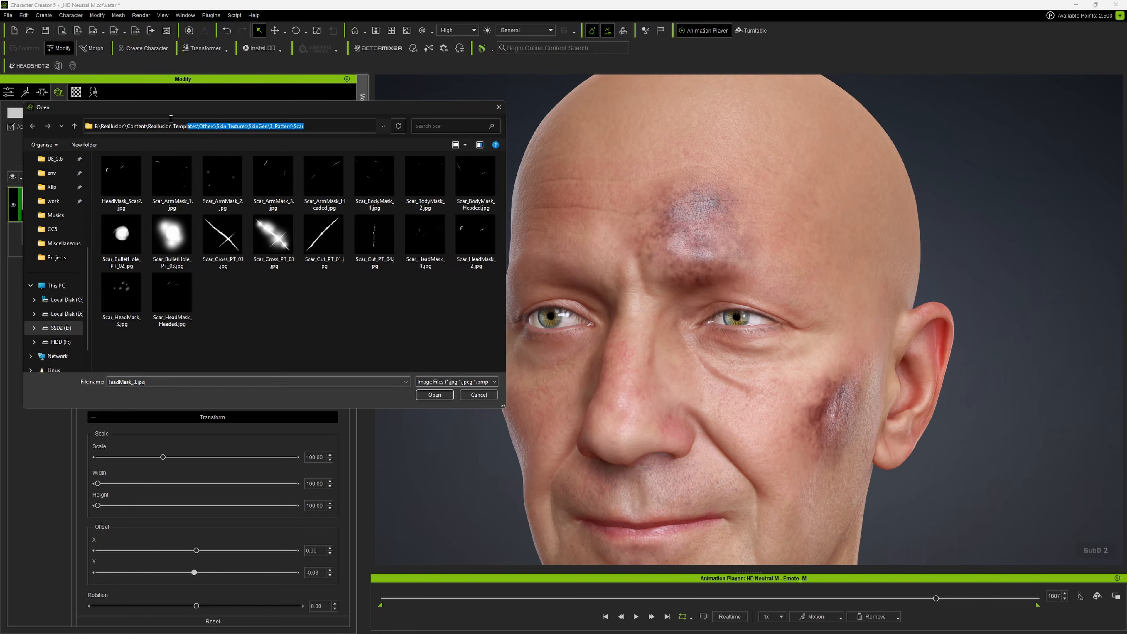
left_click(361, 329)
double_click(315, 240)
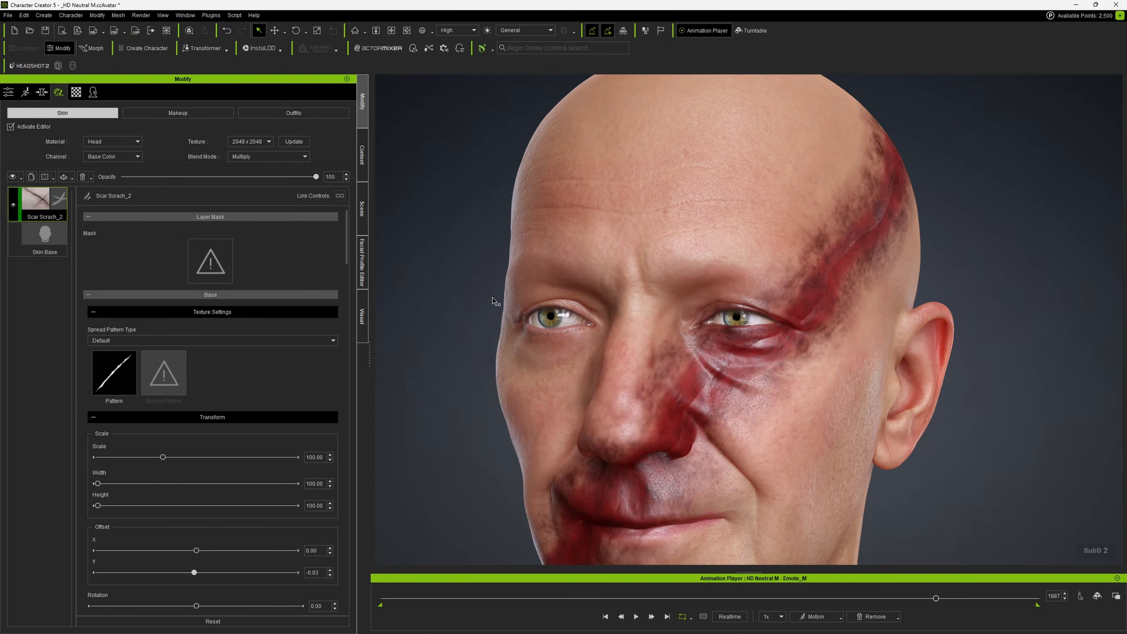
- Shrink the cut to a scale of 13.15 and move it above the eye with offsets X 0.08 and Y 0.20
mouse_move(588, 315)
right_mouse_down()
mouse_move(674, 299)
mouse_move(595, 311)
right_mouse_up()
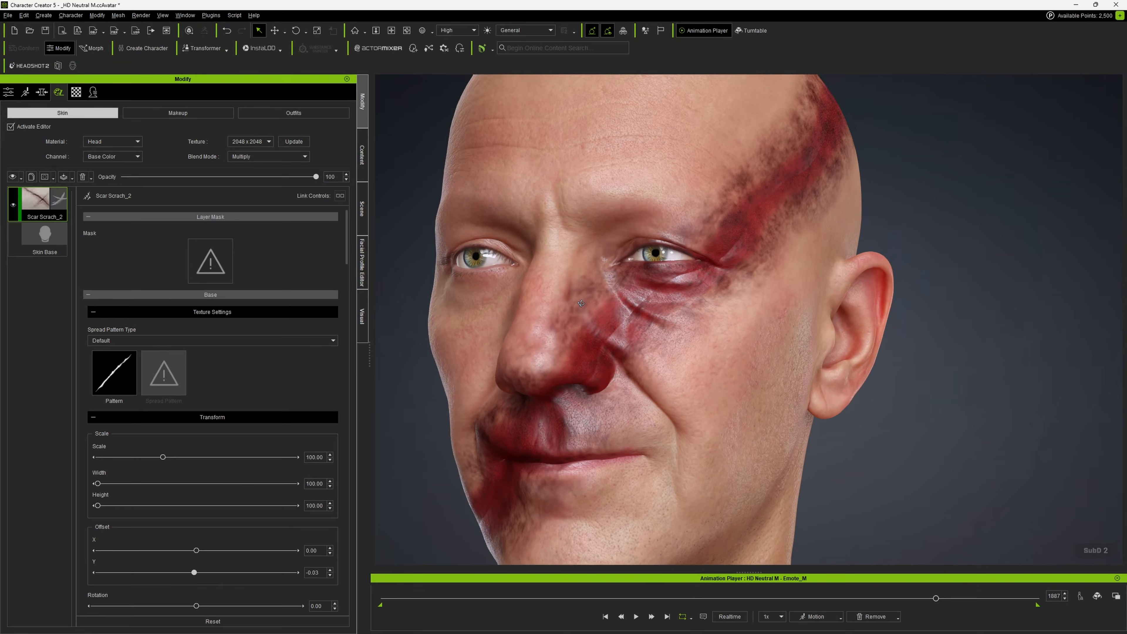
left_click_drag(163, 457, 106, 473)
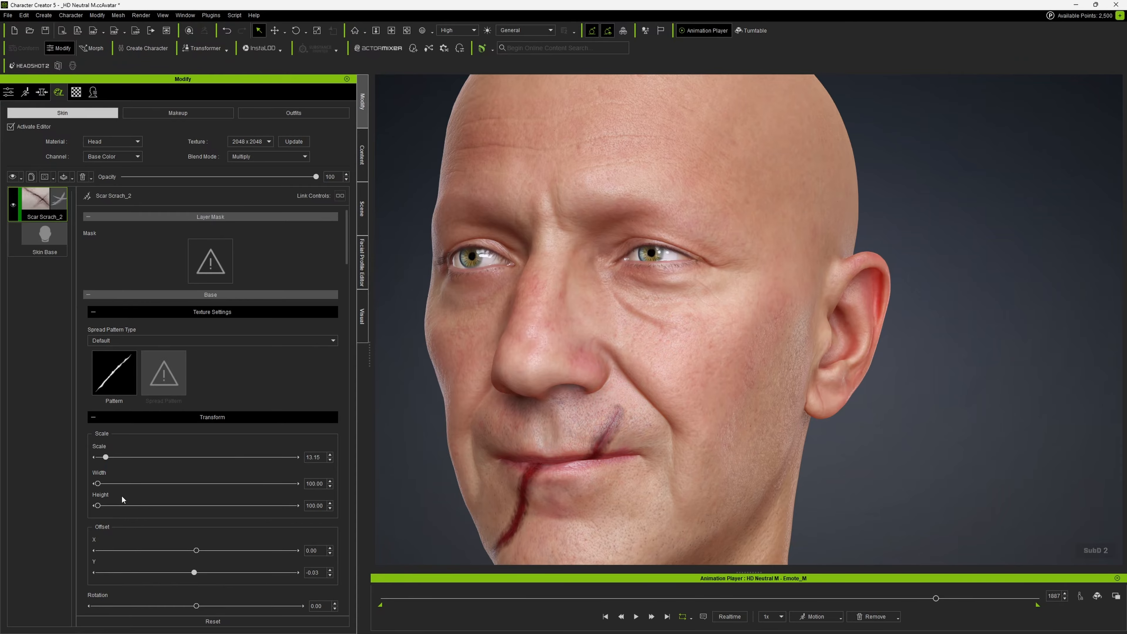
left_click_drag(196, 552, 216, 576)
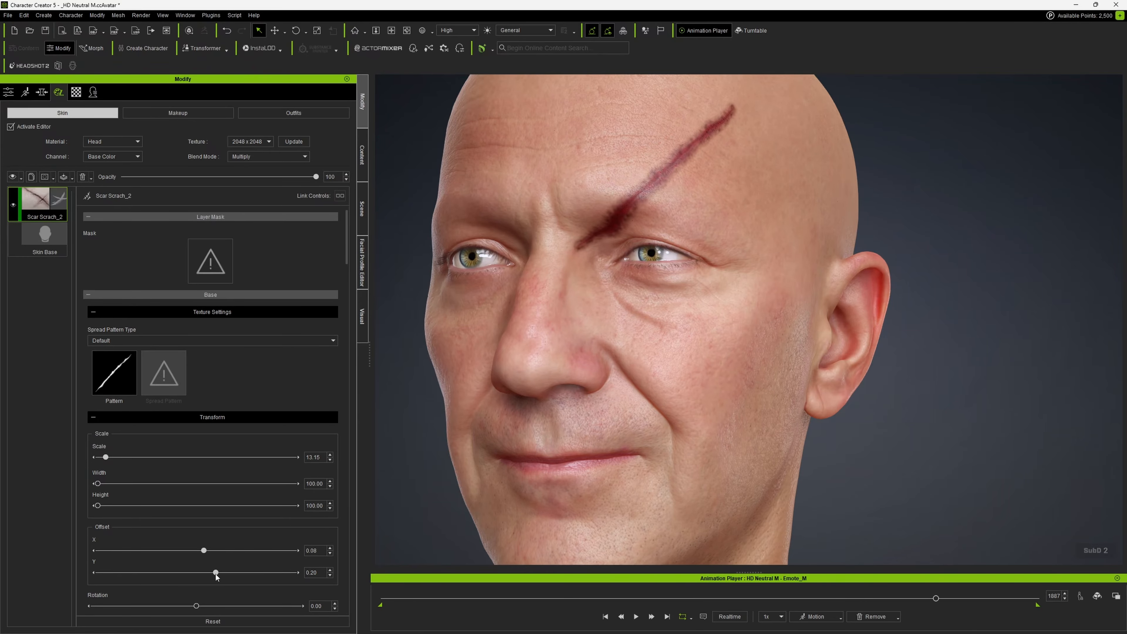
- Replace the cut pattern on the scar layer with Scar_HeadMask_2.jpg and restore its scale to 100
left_click(114, 372)
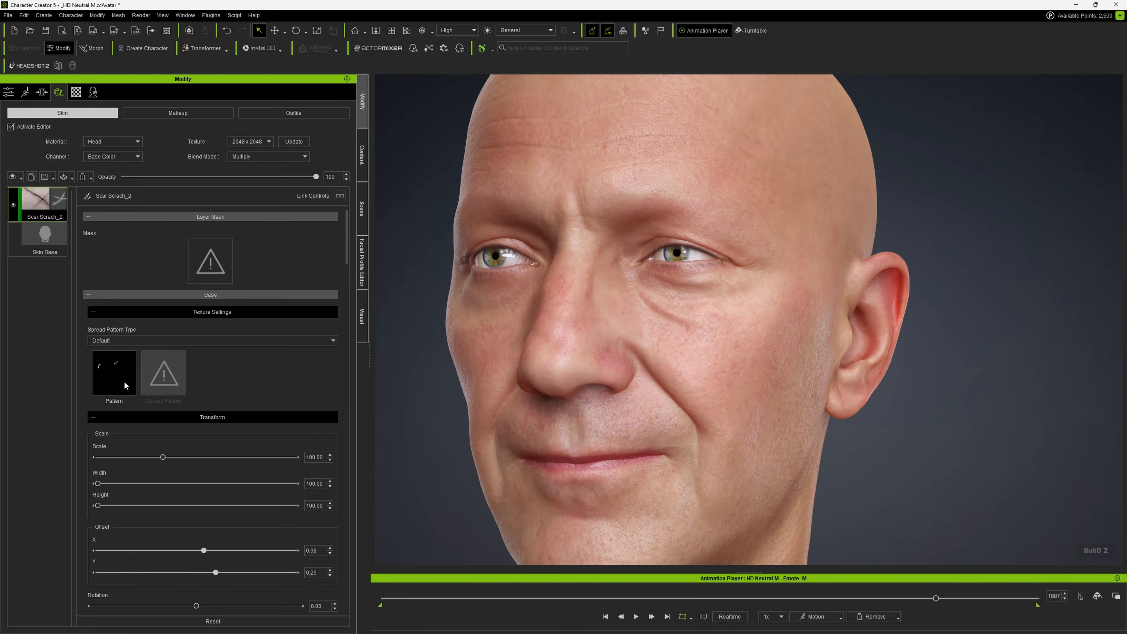
left_click(115, 372)
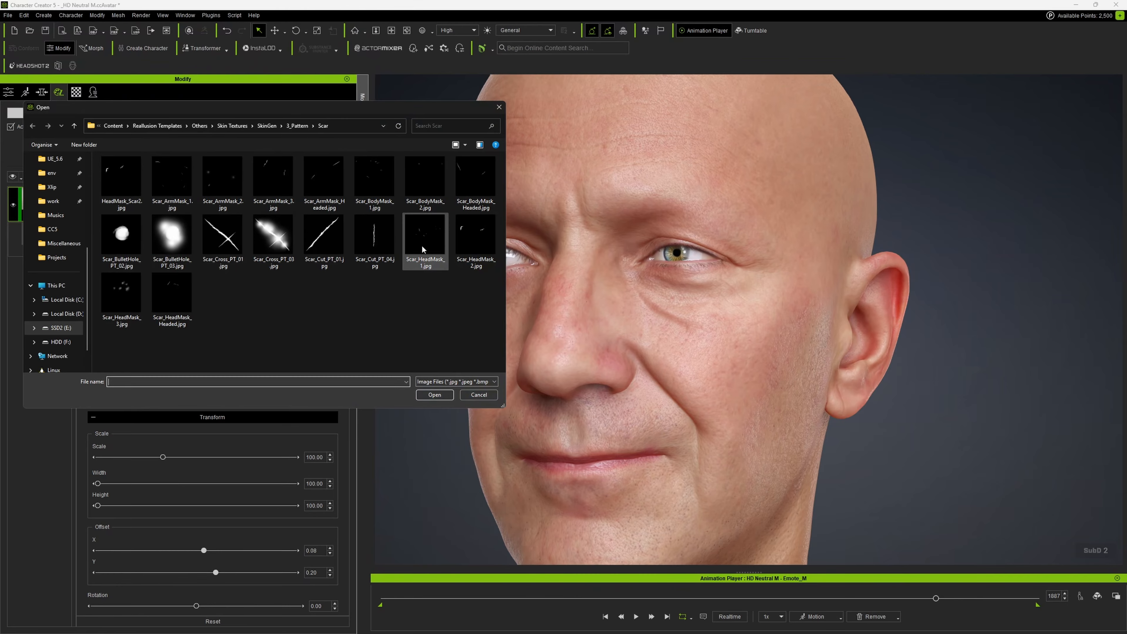
double_click(471, 245)
mouse_move(695, 226)
right_mouse_down()
mouse_move(659, 249)
mouse_move(688, 230)
right_mouse_up()
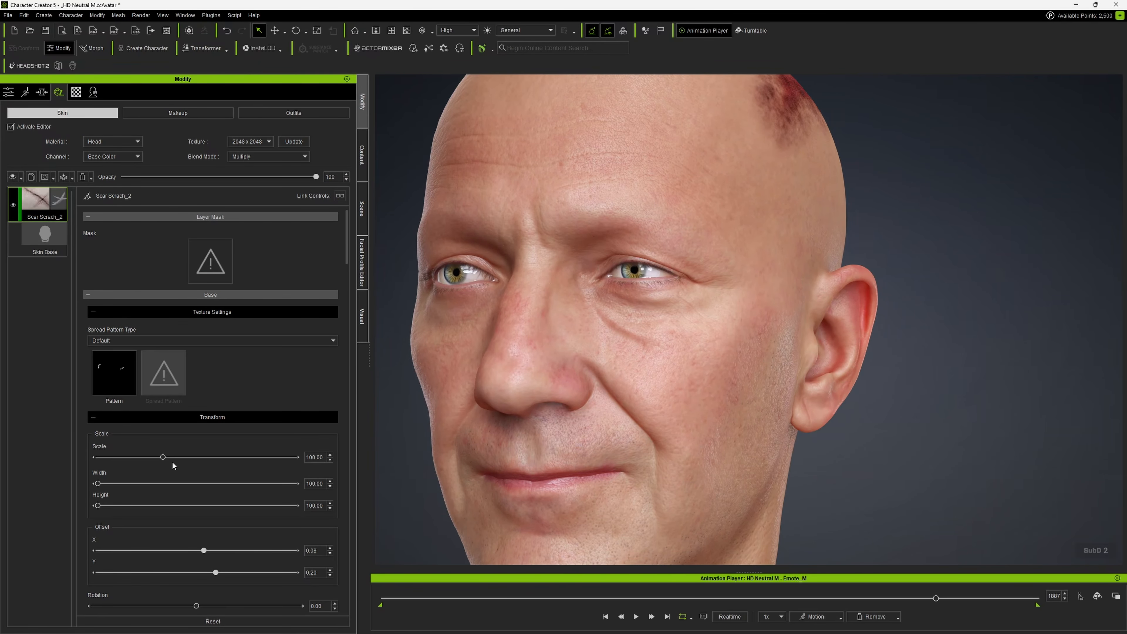
- Set the scar's scale to 73.89, width to 138.37 and both offsets to 0, then inspect the wound beside the ear
left_click_drag(164, 459, 92, 506)
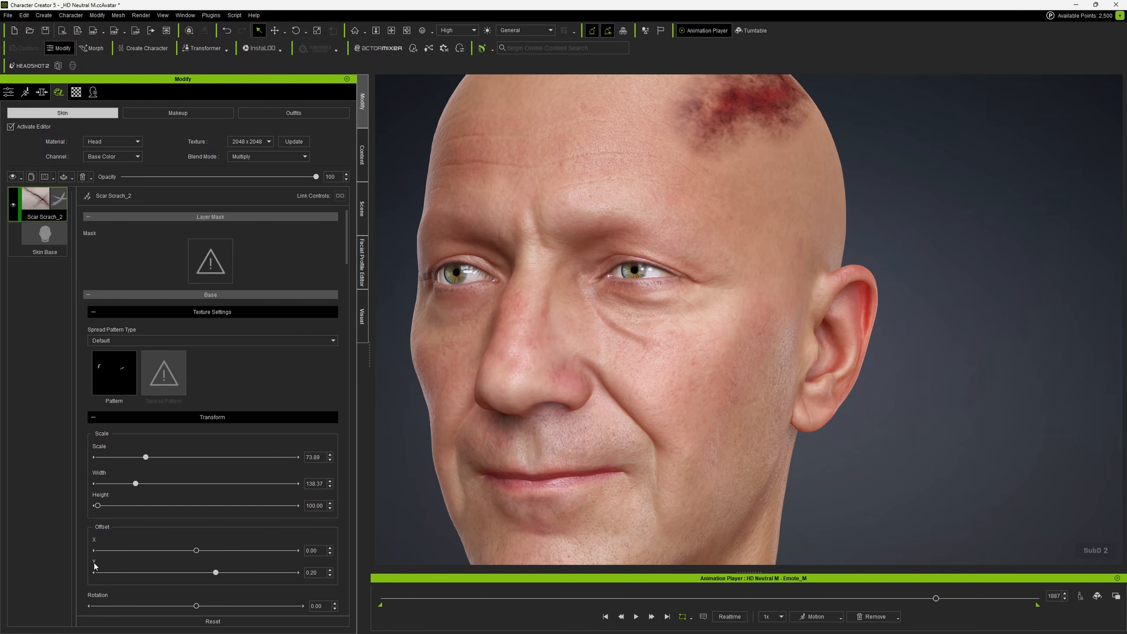
left_click(94, 572)
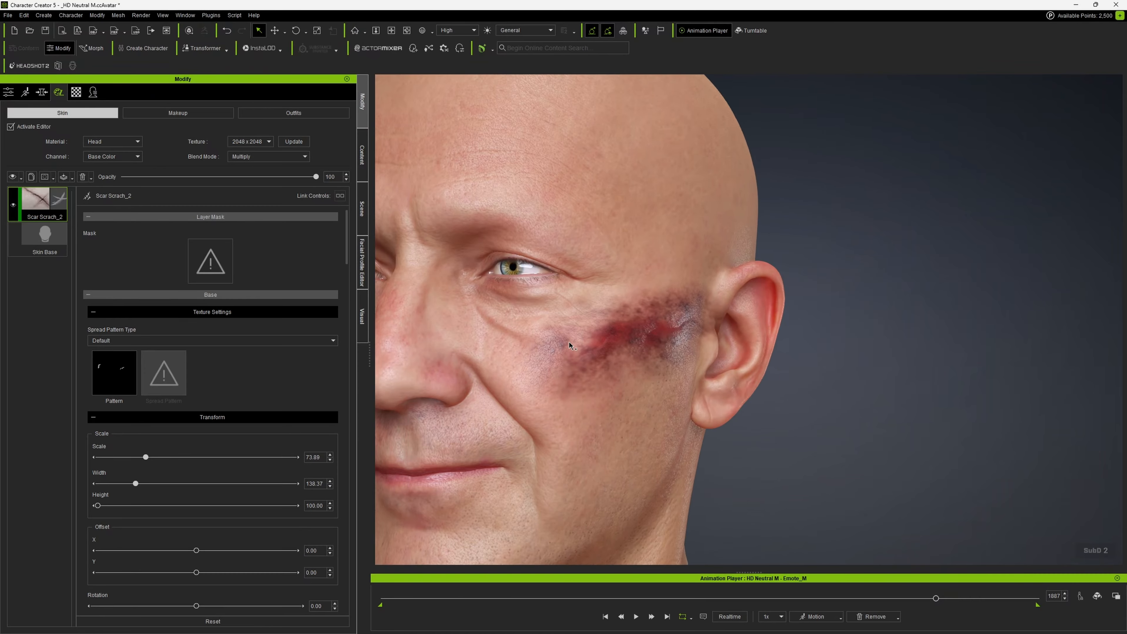
right_click_drag(569, 344, 658, 262)
middle_click_drag(604, 247, 619, 251)
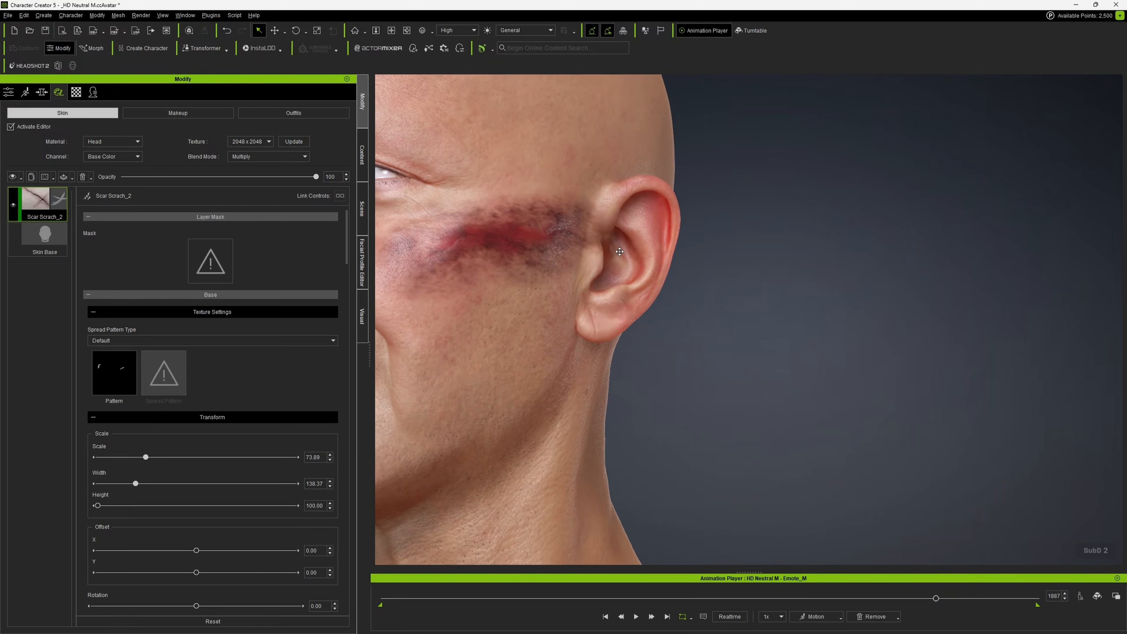
scroll(619, 251, "down", 5)
right_click_drag(619, 251, 652, 275)
scroll(681, 296, "up", 10)
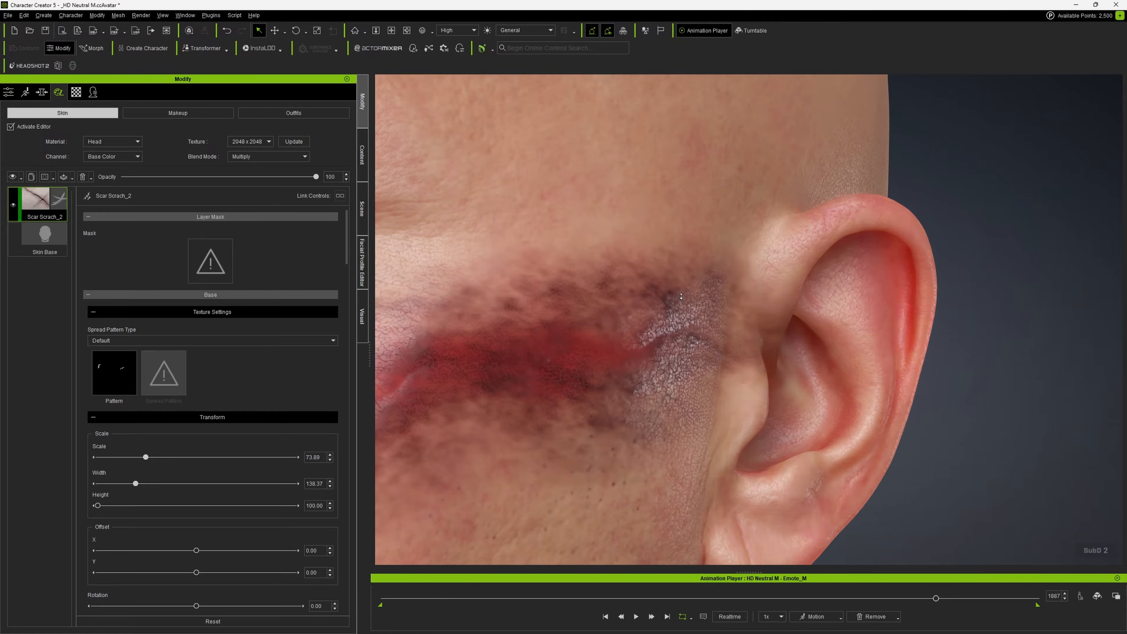
- Set the scar layer's opacity to 68 and deactivate the skin editor to check the wound with hair and face paint
scroll(681, 296, "down", 3)
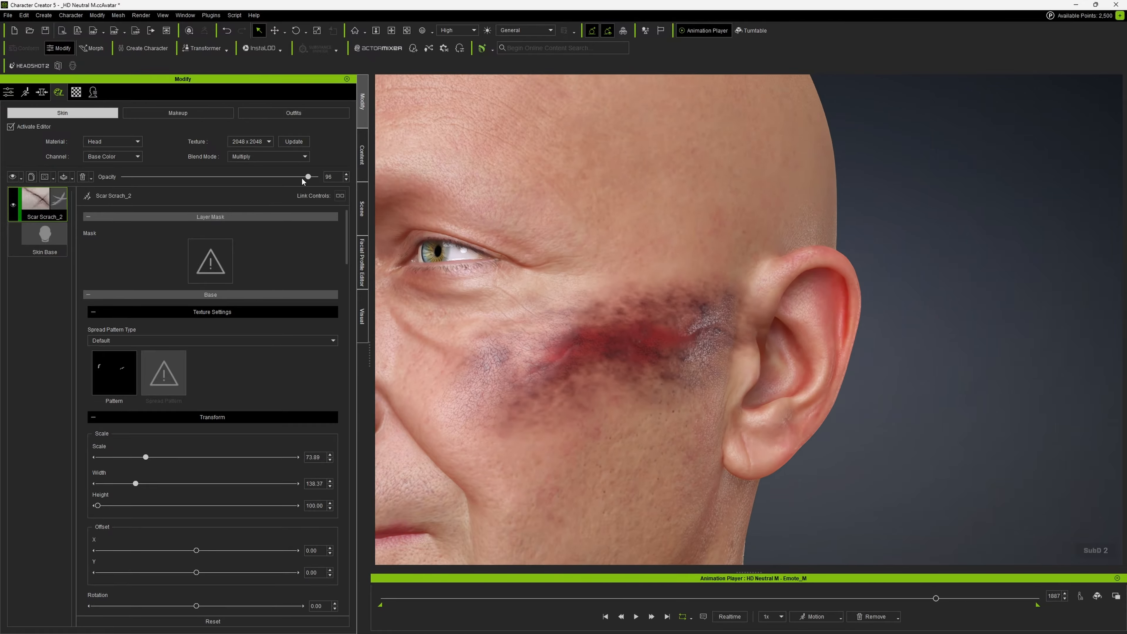
left_click_drag(303, 181, 285, 182)
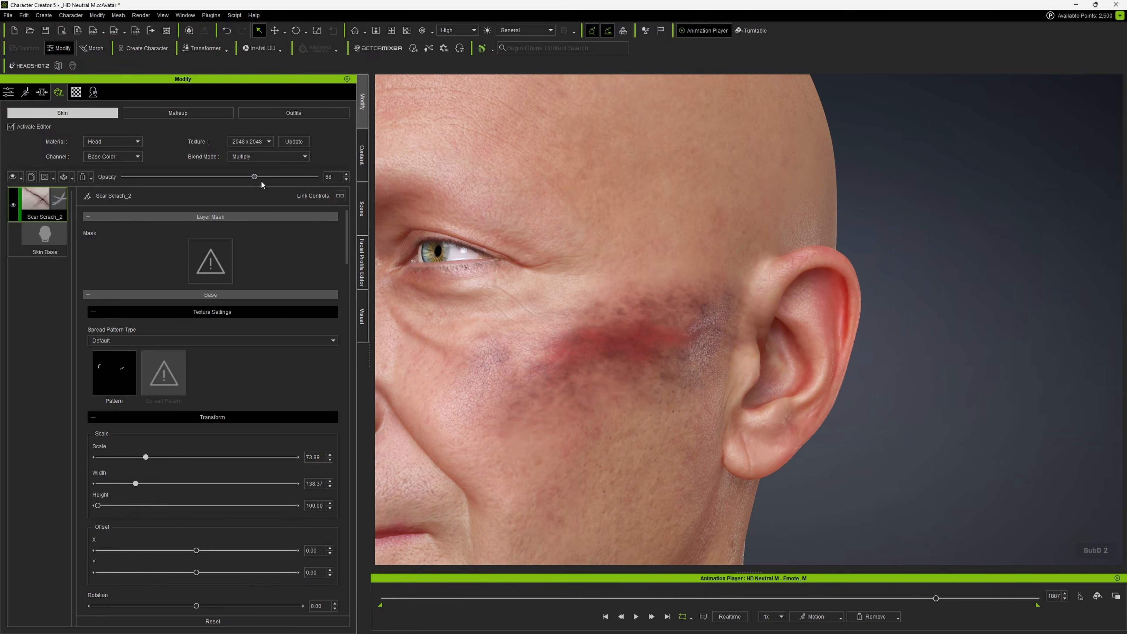
scroll(689, 262, "down", 5)
scroll(689, 261, "up", 5)
scroll(616, 264, "down", 3)
right_click_drag(616, 264, 762, 244)
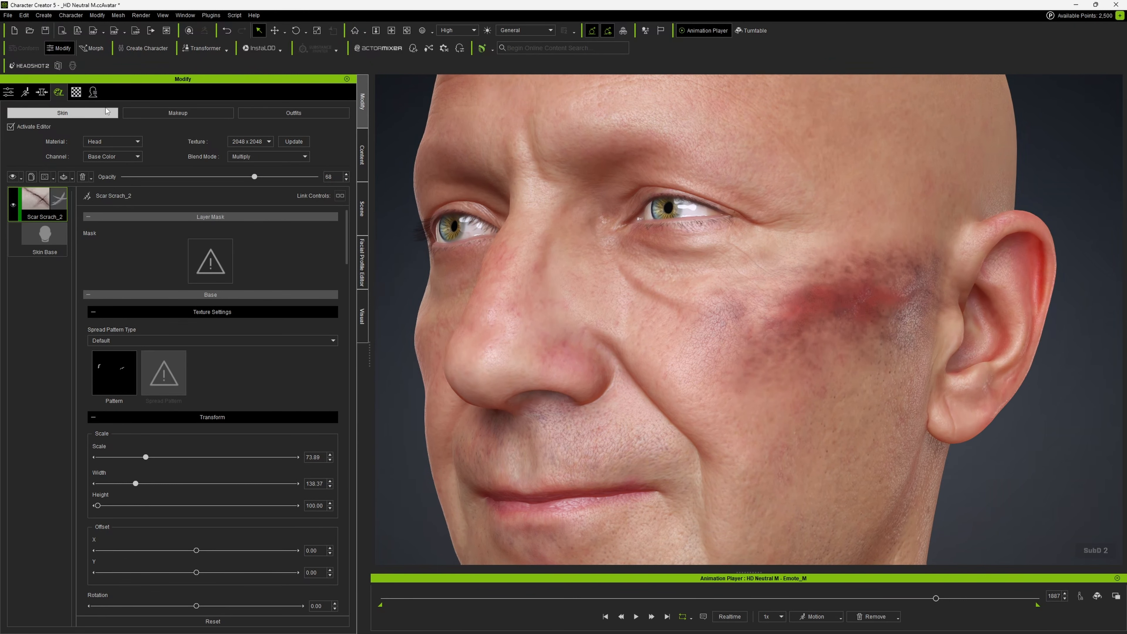
left_click(10, 127)
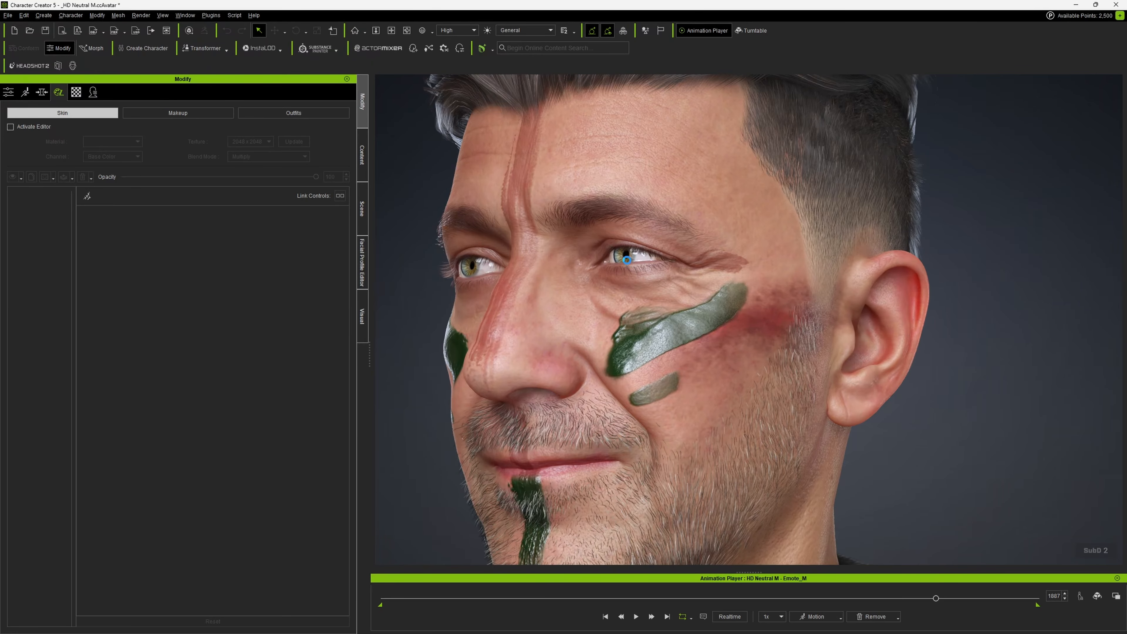
left_click_drag(627, 260, 706, 277)
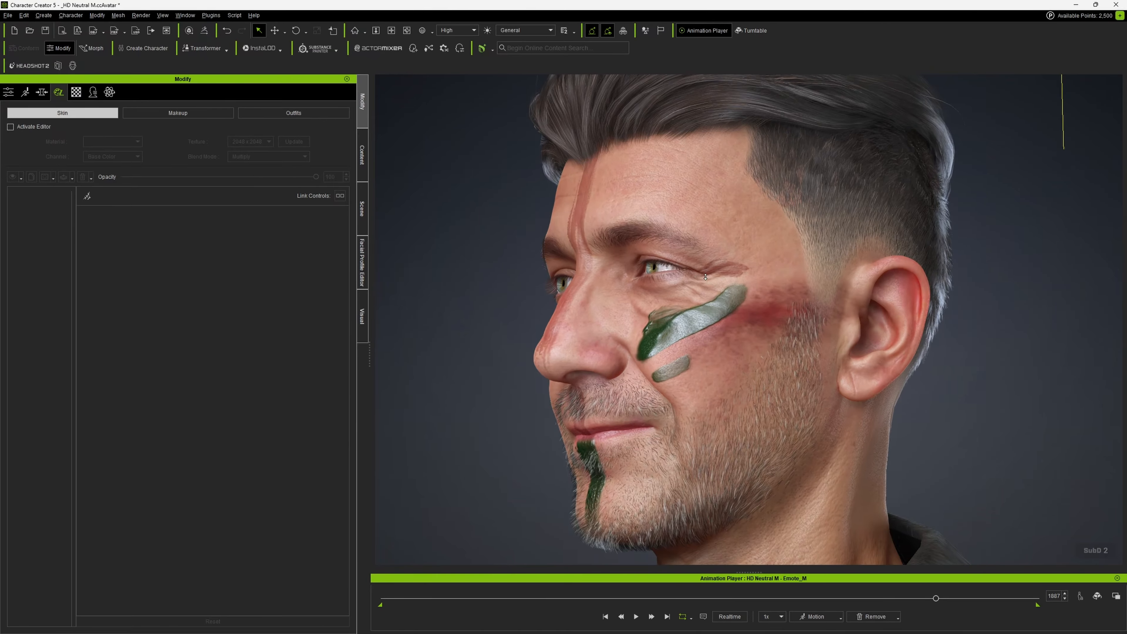
- Load the Authority light room from the Stage content library into the scene
left_click(363, 162)
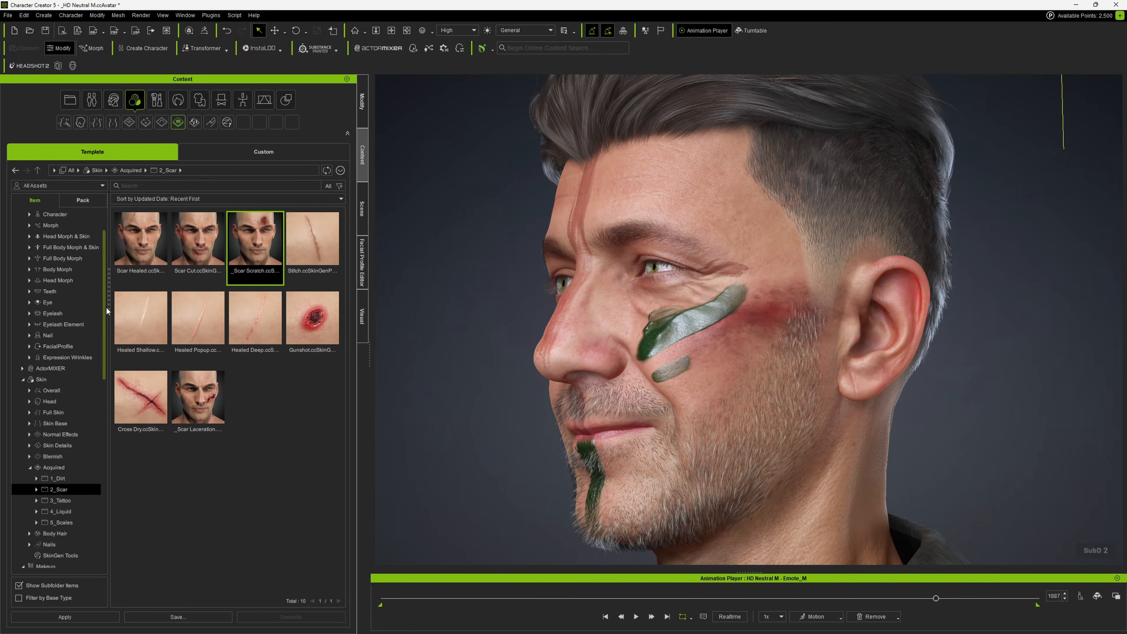
left_click_drag(106, 308, 107, 428)
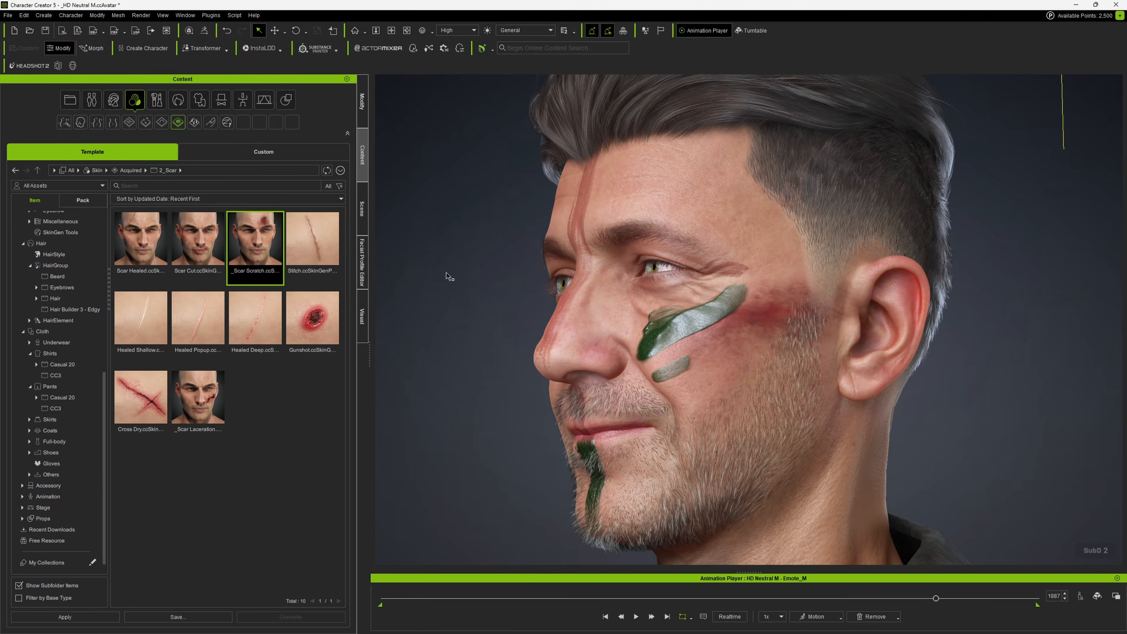
left_click(22, 508)
left_click(58, 485)
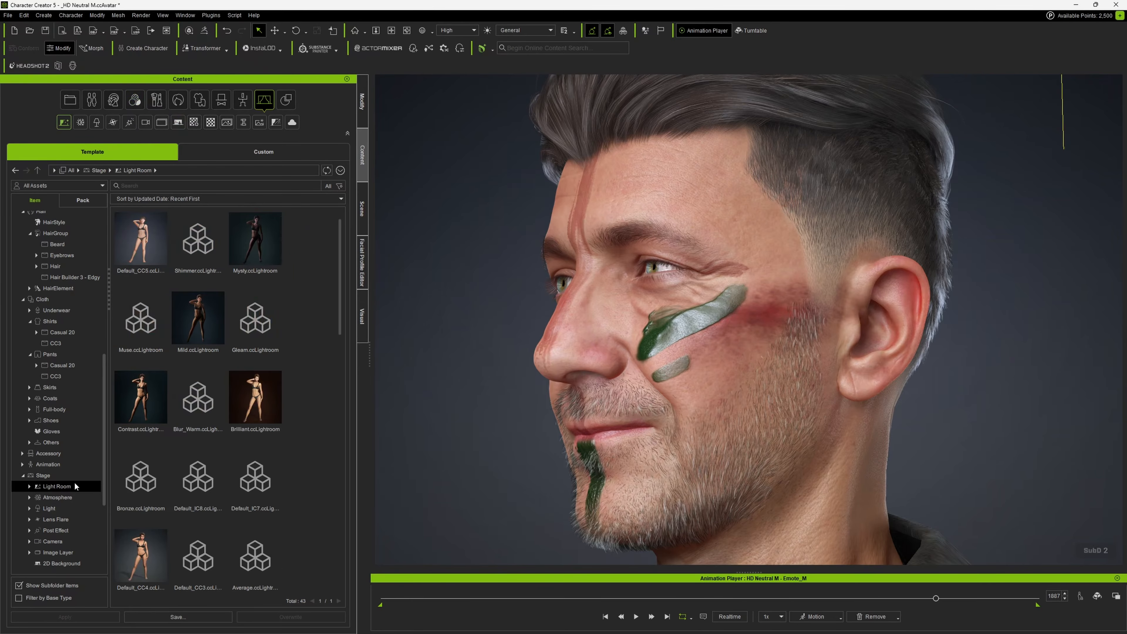
scroll(300, 419, "down", 2)
scroll(302, 420, "down", 2)
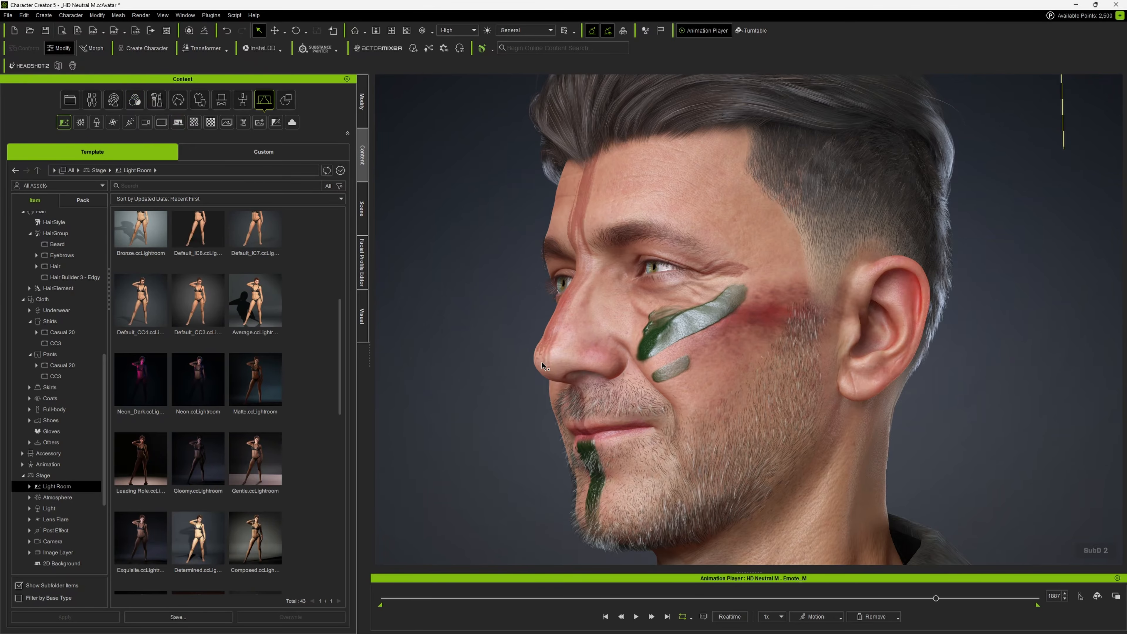
right_click_drag(591, 347, 628, 352)
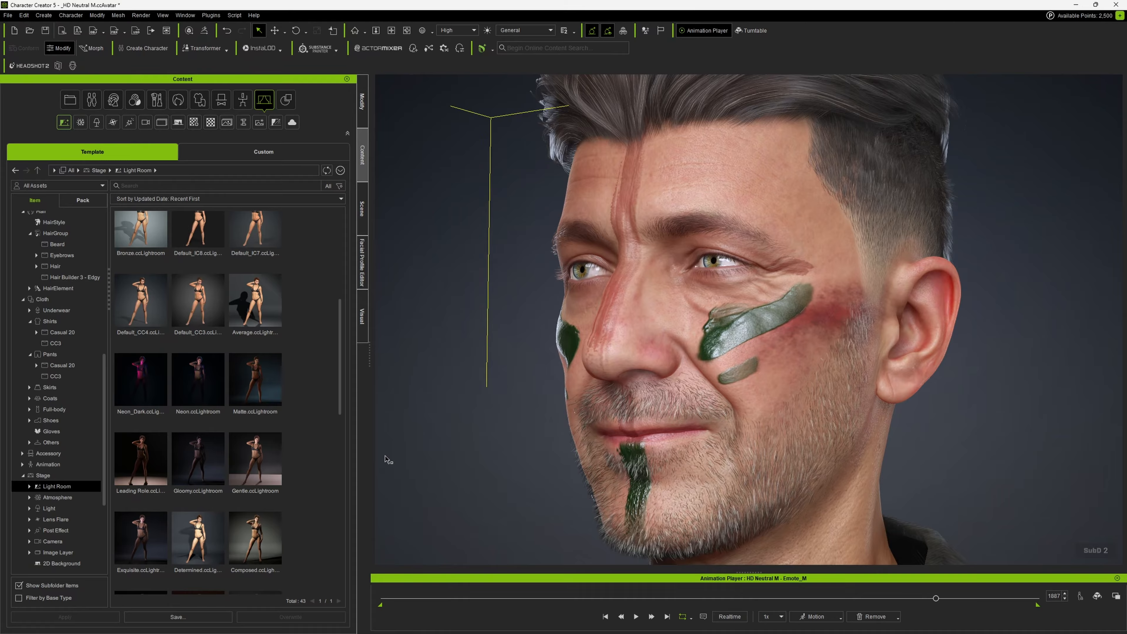
scroll(294, 386, "down", 2)
scroll(290, 397, "down", 8)
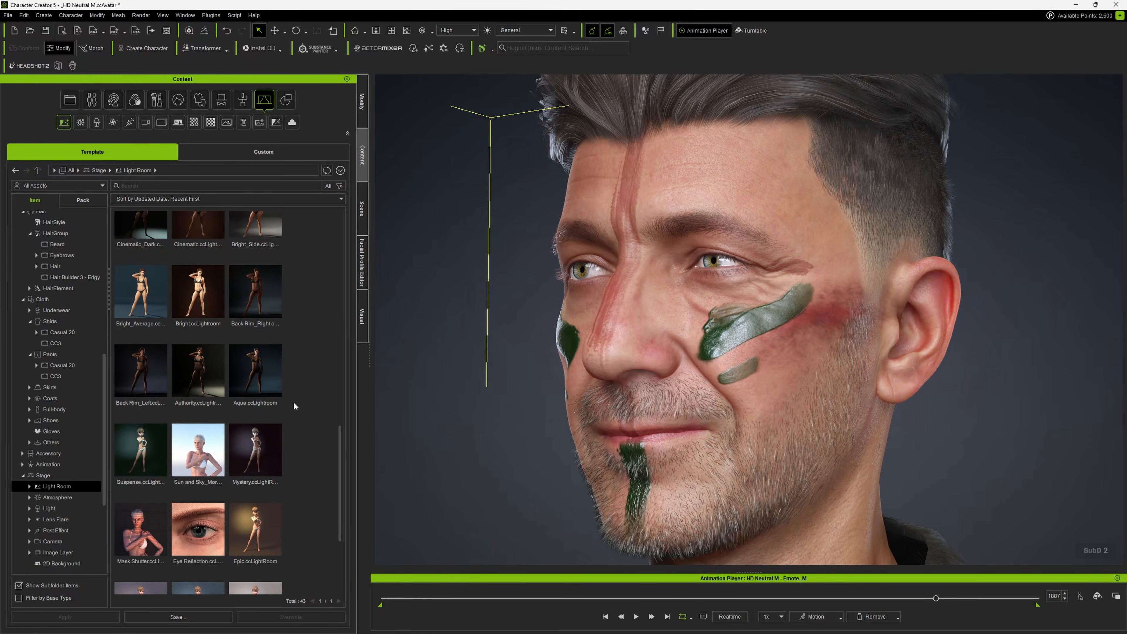
scroll(252, 437, "down", 1)
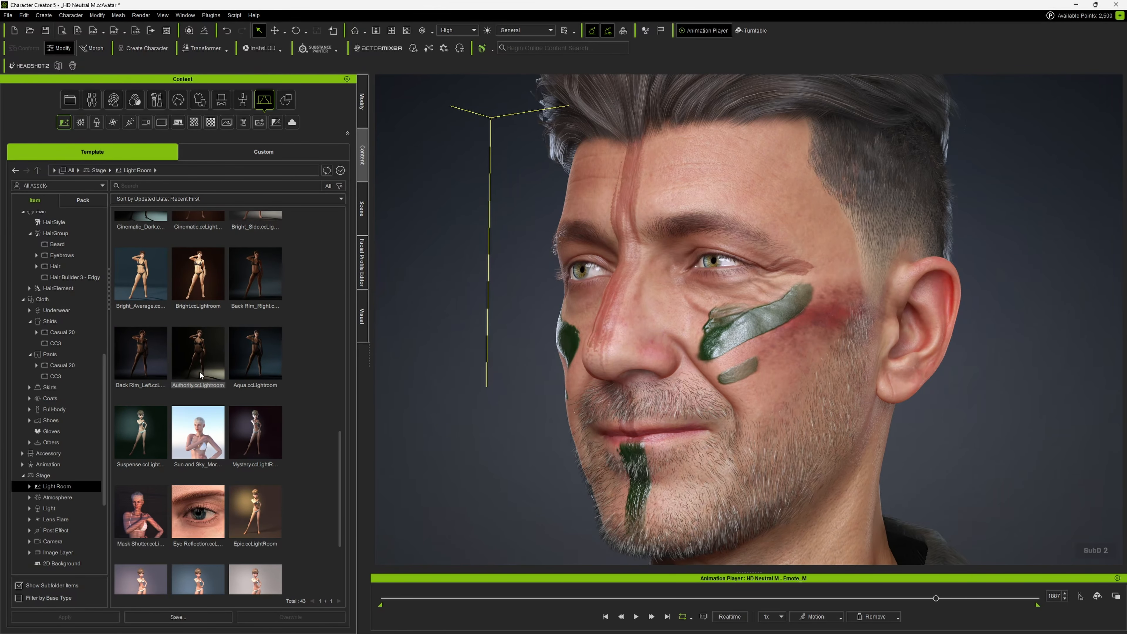
left_click_drag(199, 363, 523, 381)
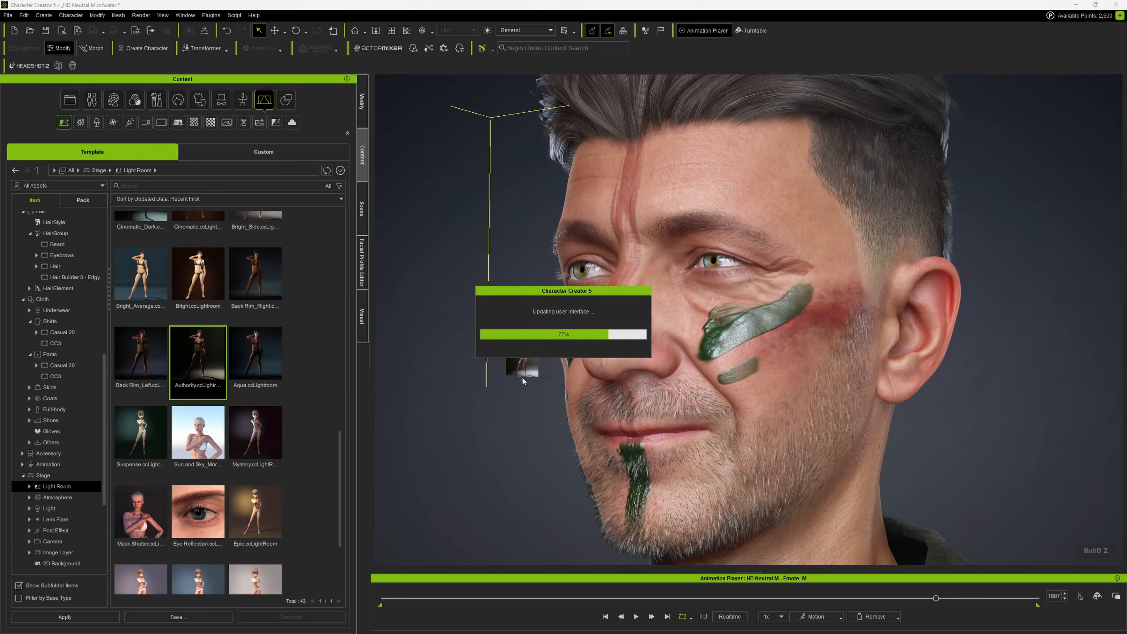
- Hide the Backdrop_01 prop in the scene and frame the character's face in three-quarter view
scroll(739, 214, "up", 2)
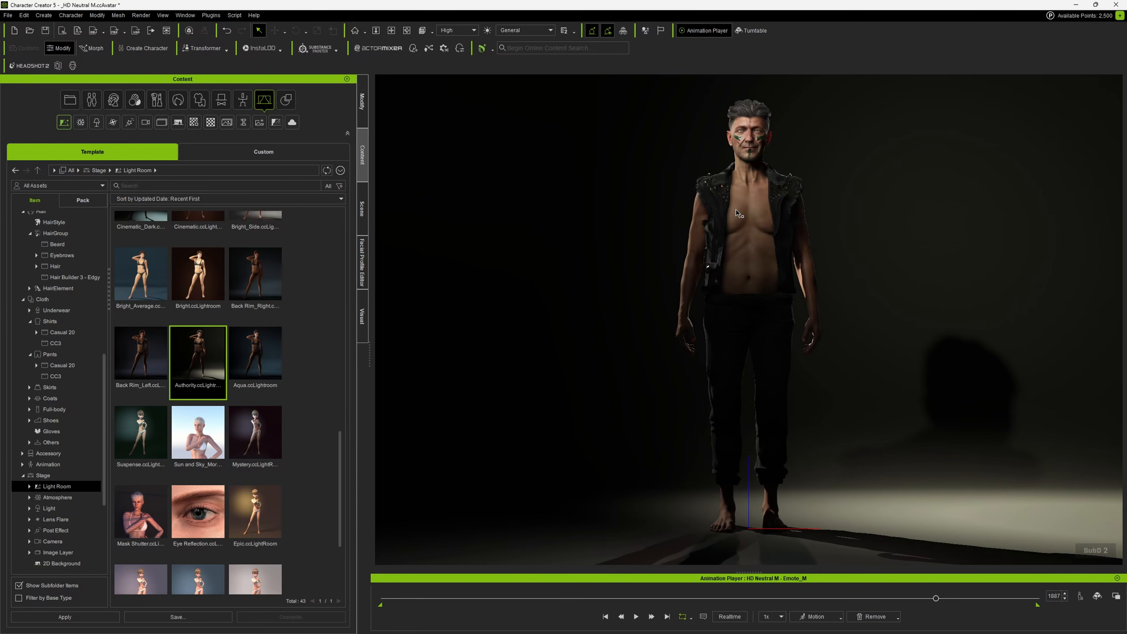
scroll(734, 216, "up", 5)
right_click_drag(734, 216, 631, 233)
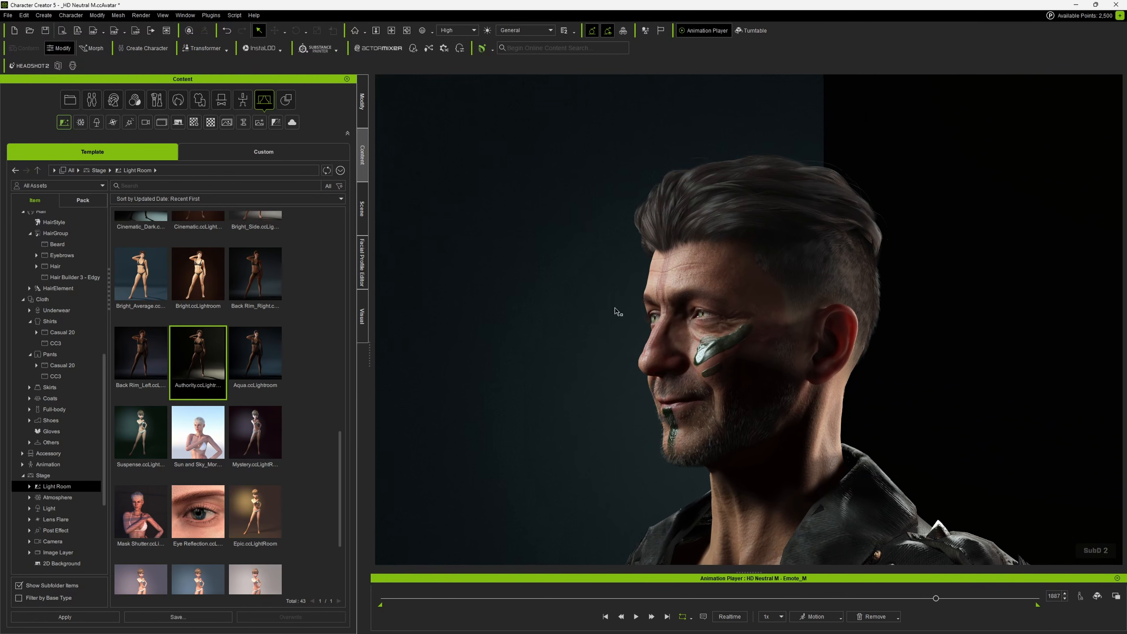
right_click_drag(558, 256, 649, 277)
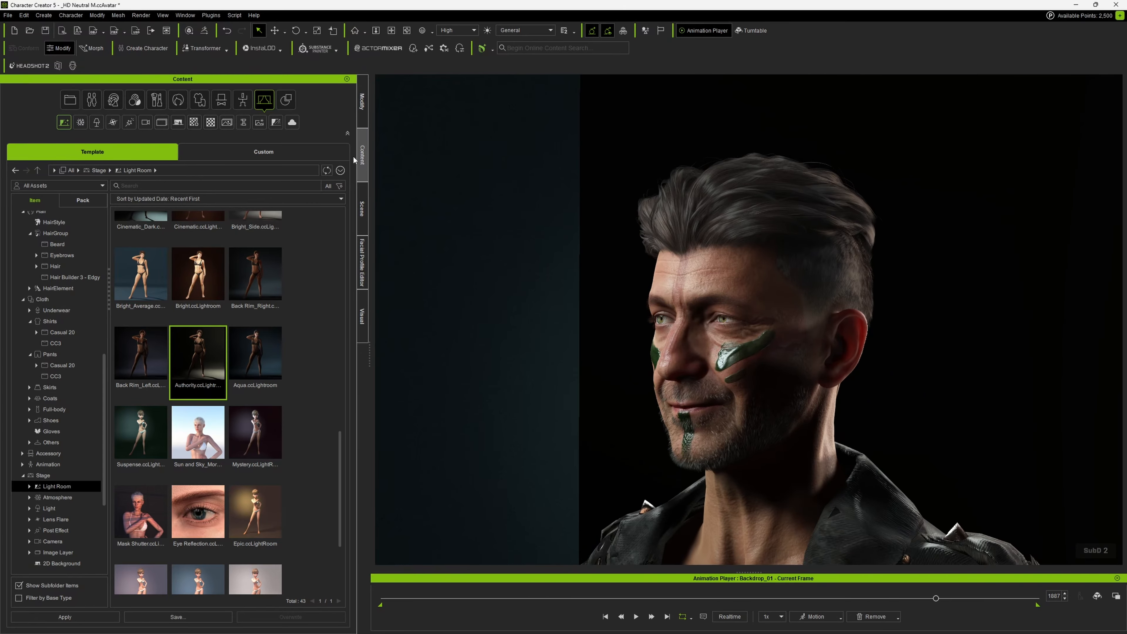
left_click(362, 102)
left_click(362, 208)
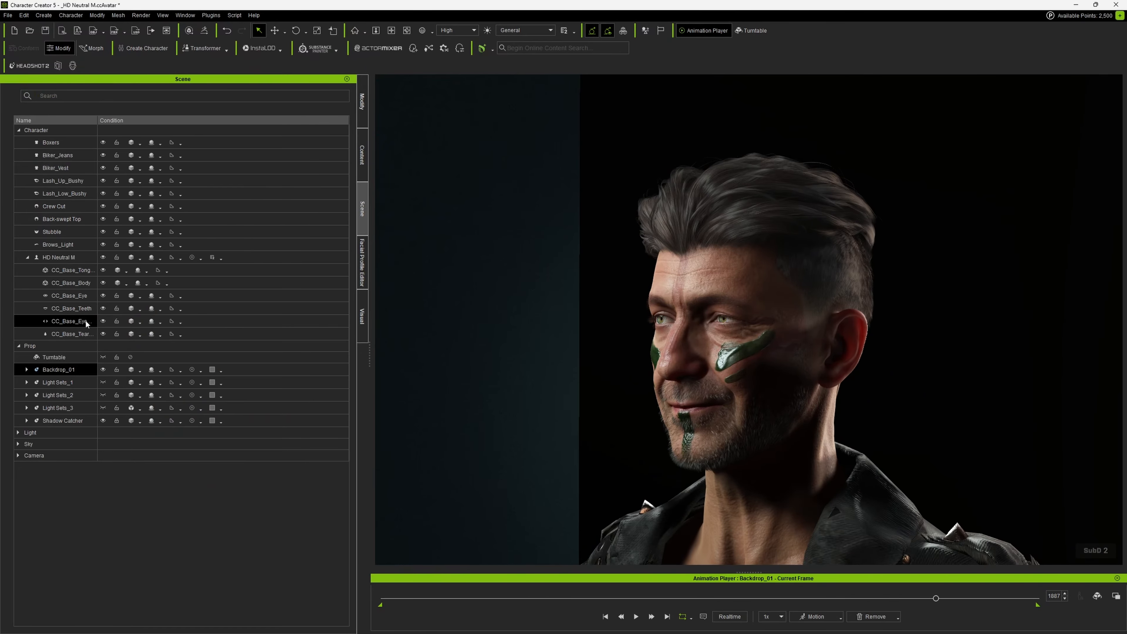
left_click(103, 370)
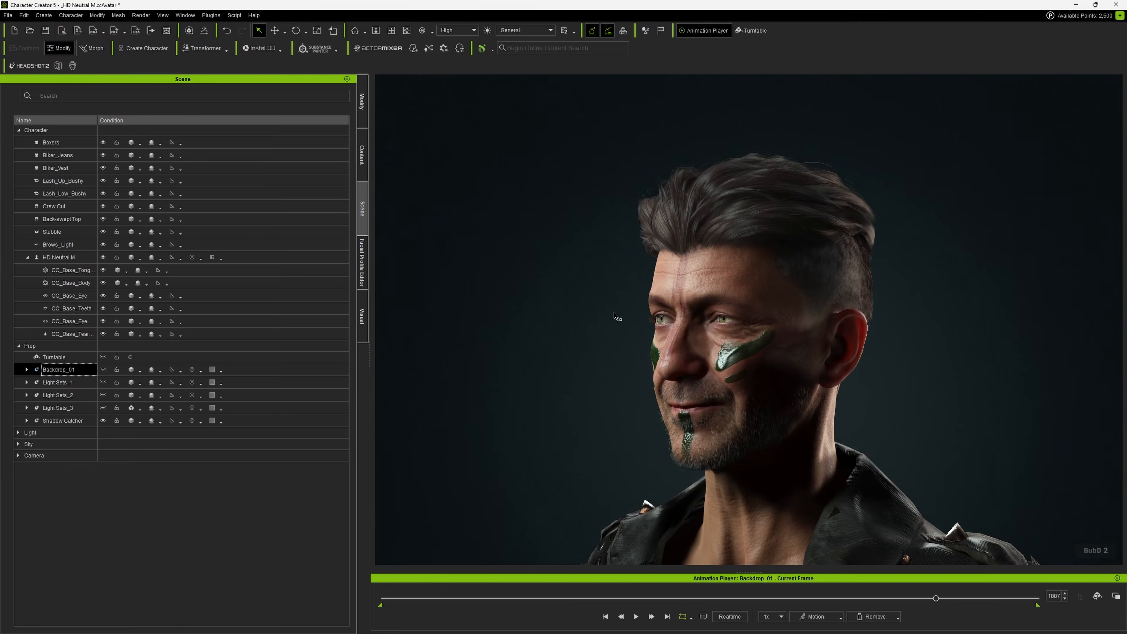
right_click_drag(616, 316, 623, 284)
scroll(689, 261, "up", 3)
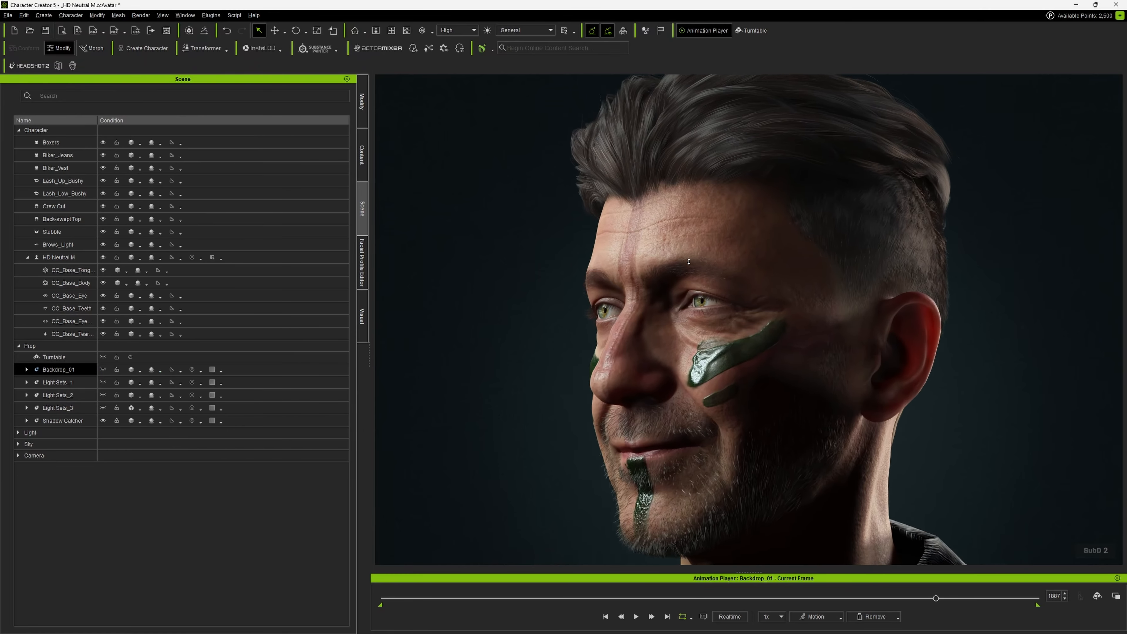
mouse_move(715, 255)
right_mouse_down()
mouse_move(681, 229)
mouse_move(731, 240)
right_mouse_up()
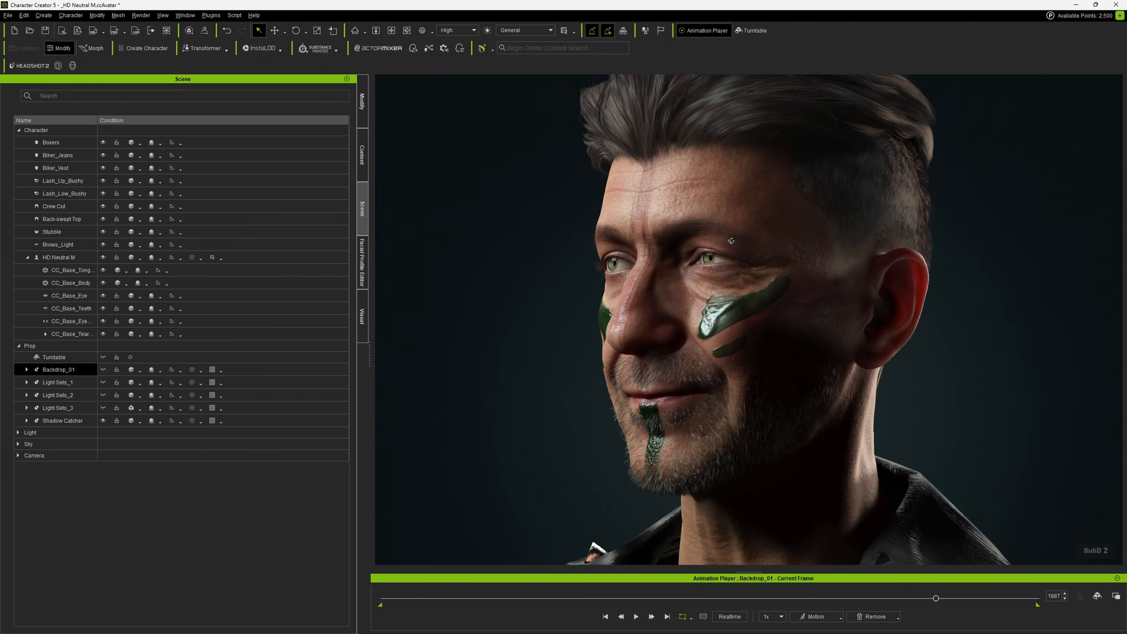
- Try the Ambient Soft atmosphere preset from the Stage content library on the scene
left_click(363, 148)
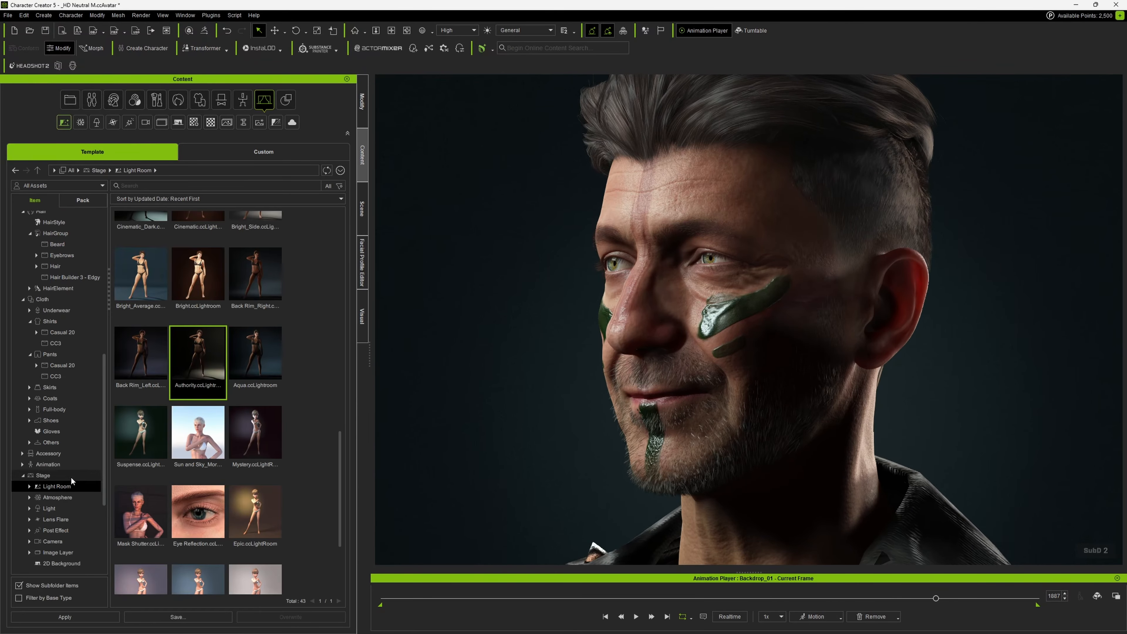
left_click(58, 497)
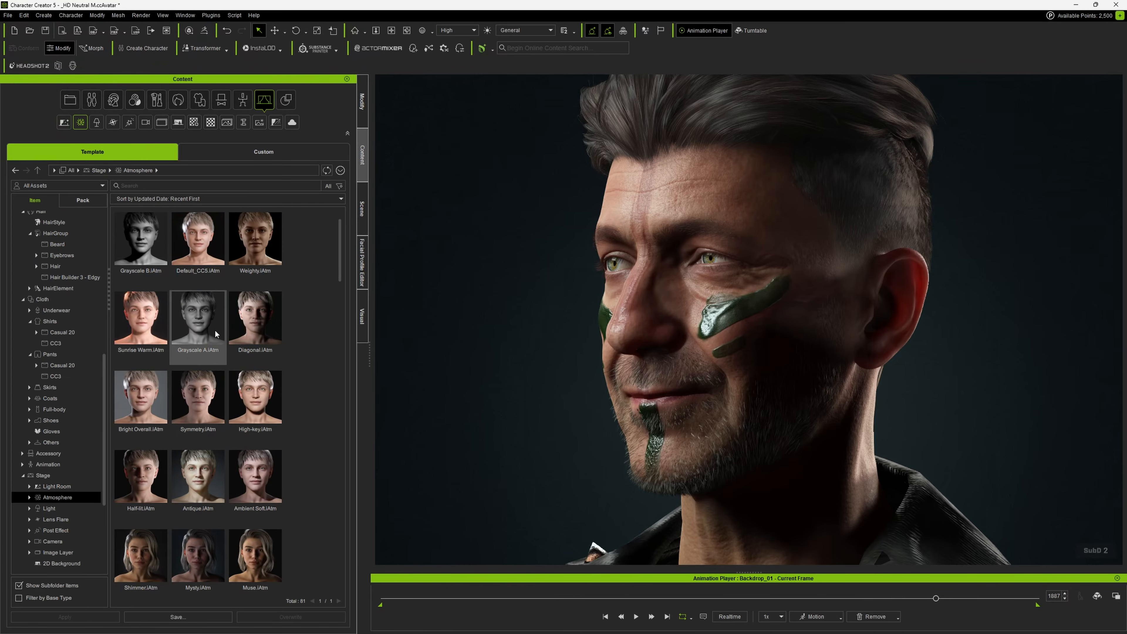
scroll(286, 390, "down", 1)
left_click(262, 410)
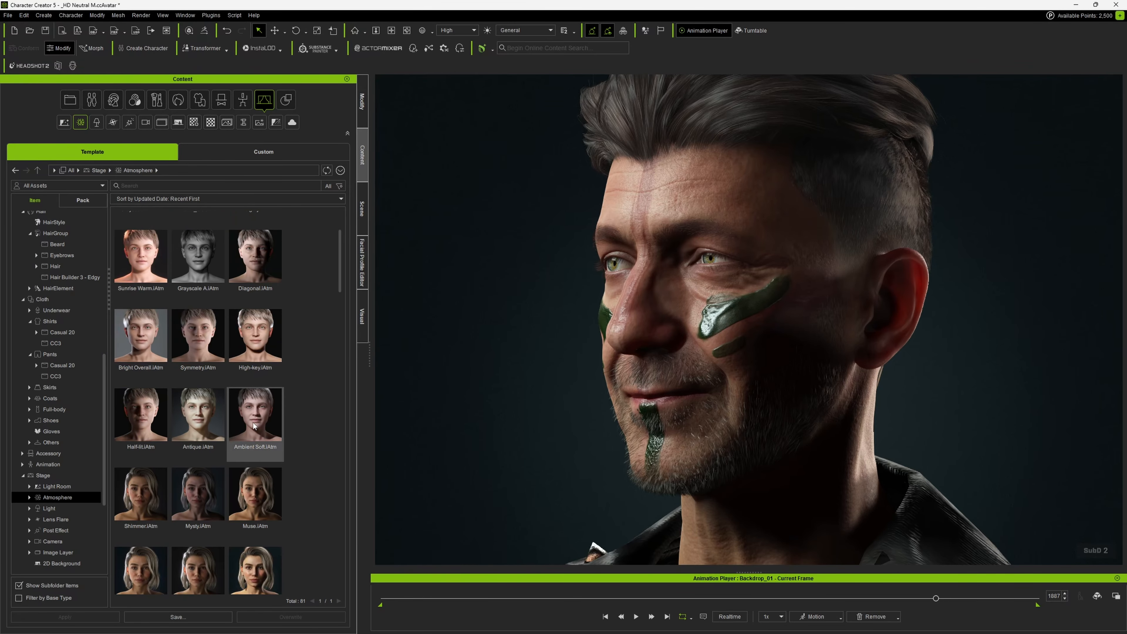
left_click_drag(571, 382, 557, 371)
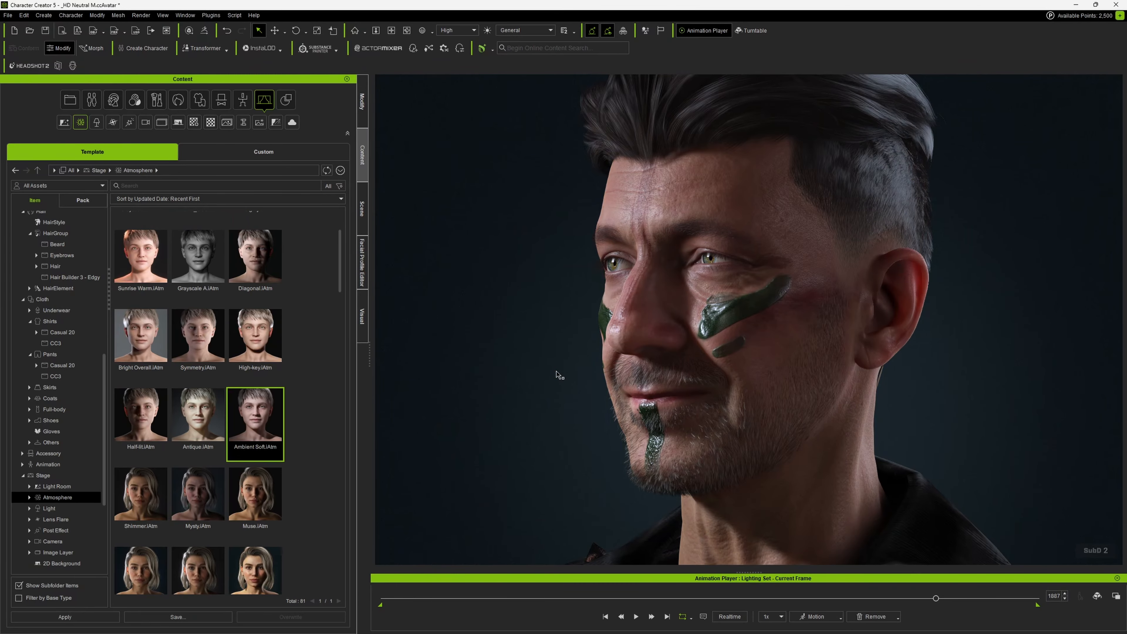
- Try the High-key, Half-lit and Muse atmosphere presets in turn, viewing the face from the side under Muse
left_click_drag(261, 341, 543, 351)
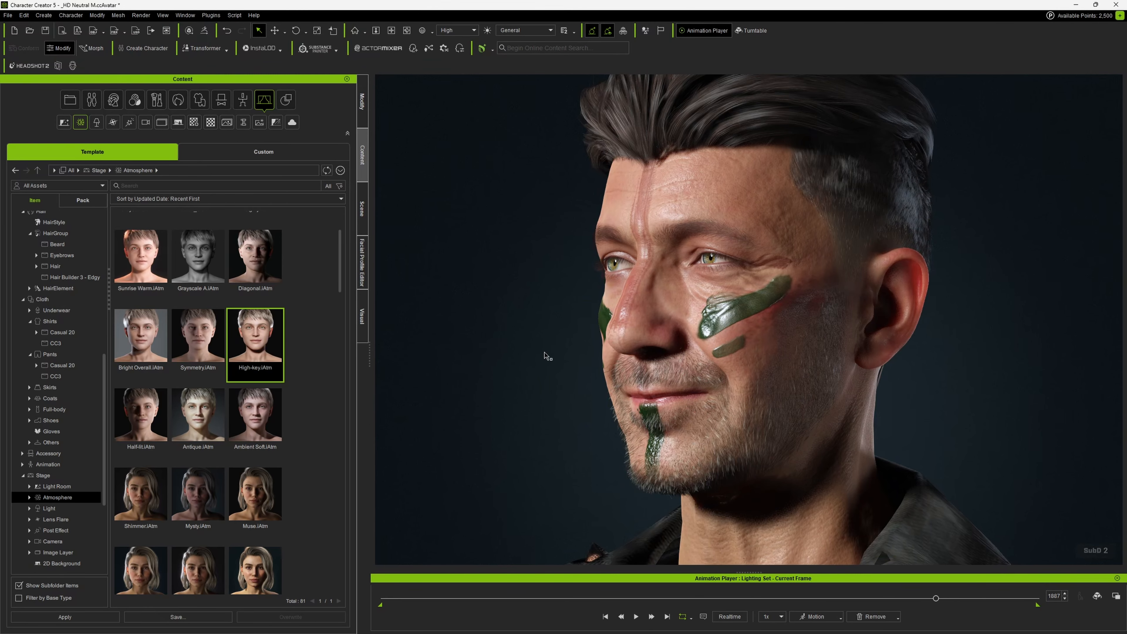
left_click_drag(141, 415, 547, 402)
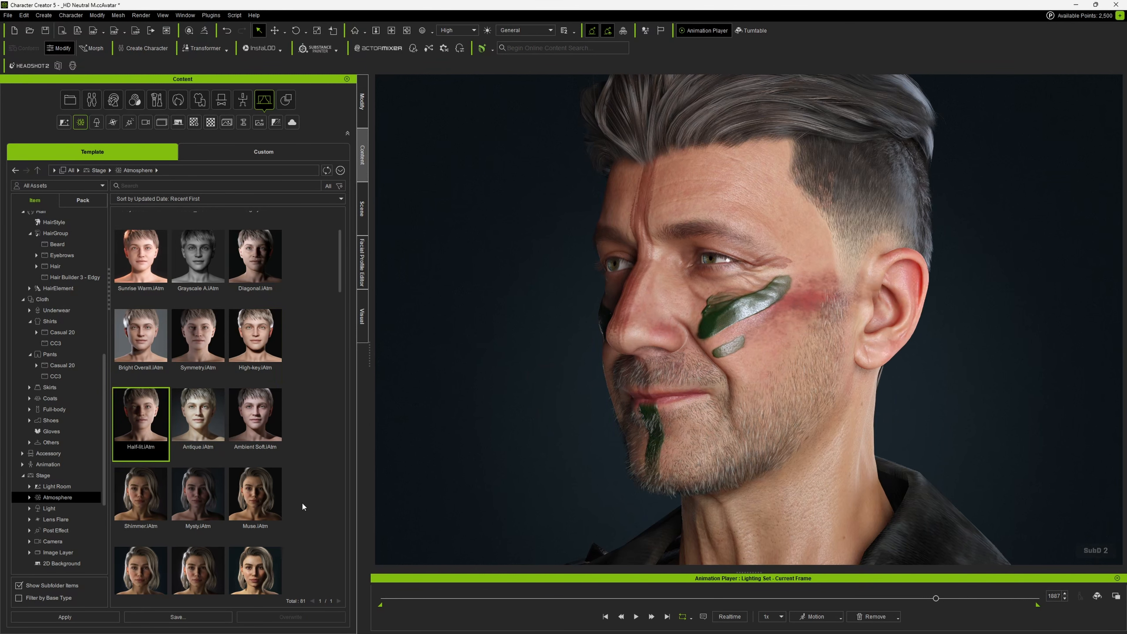
left_click_drag(255, 493, 573, 365)
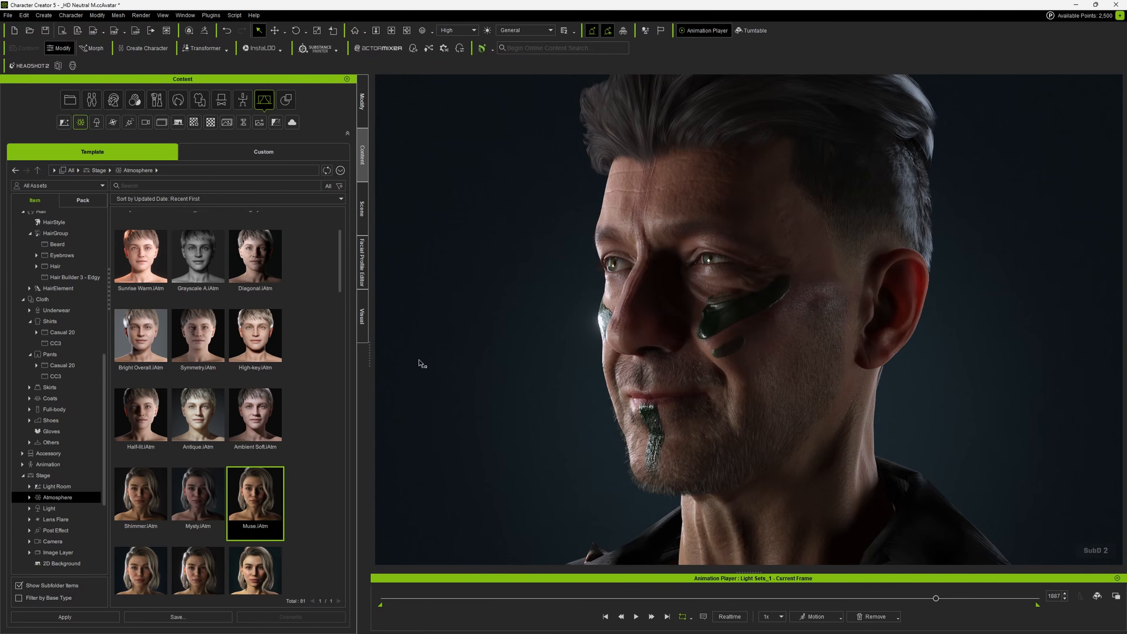
right_click_drag(550, 357, 544, 292)
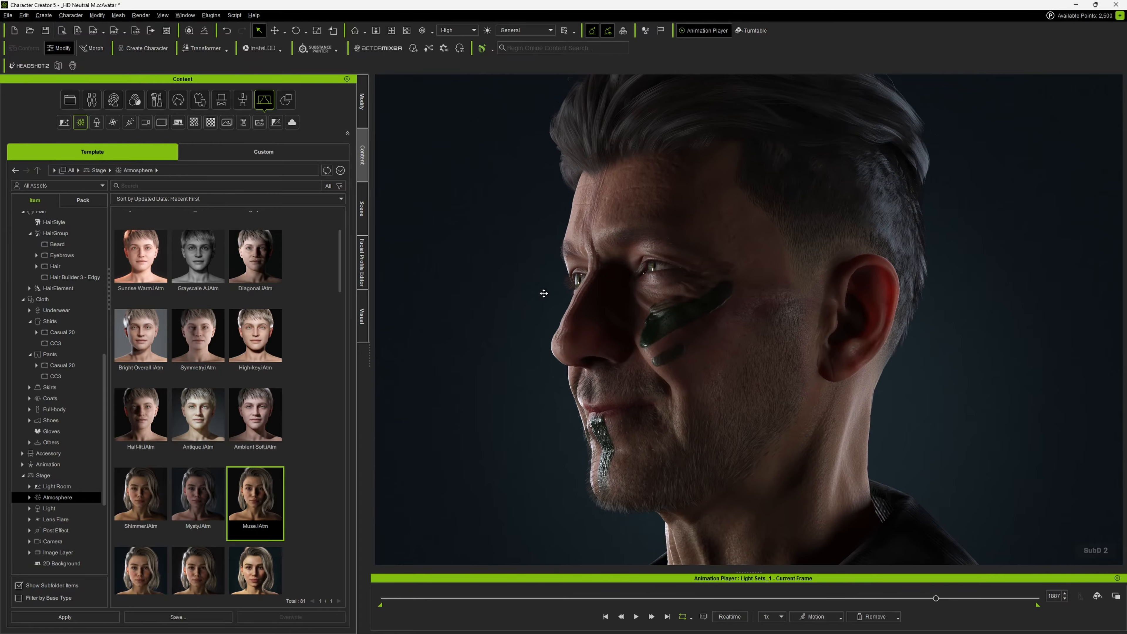
- Try the Brilliant, Neon_Dark and Neon atmosphere presets in turn on the scene
scroll(242, 480, "down", 1)
scroll(276, 480, "down", 3)
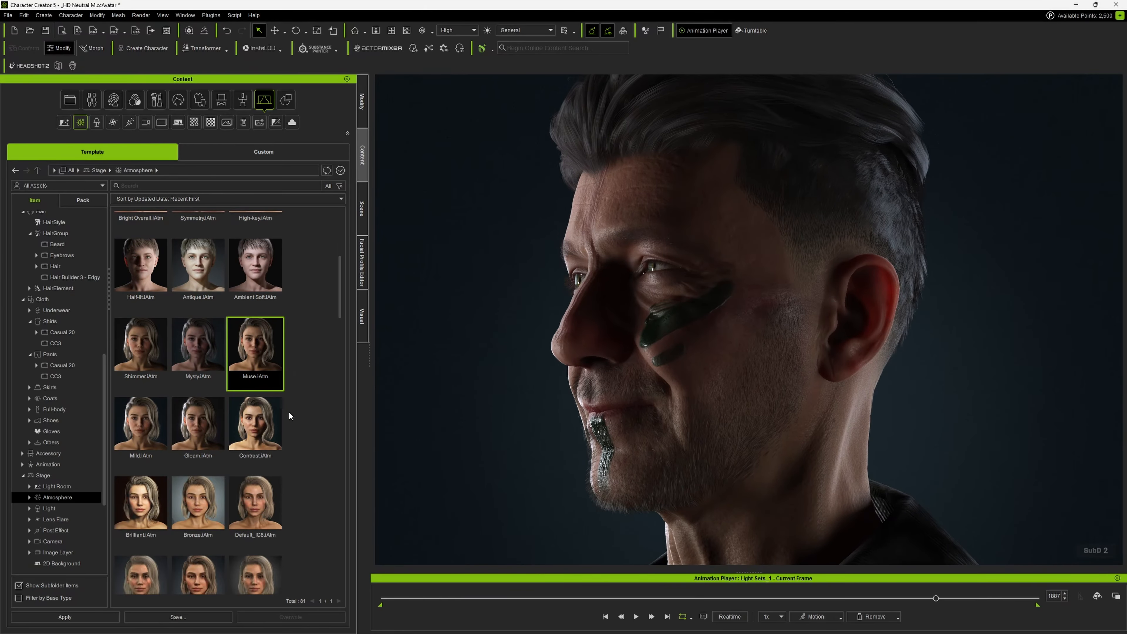
scroll(289, 412, "down", 3)
left_click_drag(149, 438, 534, 357)
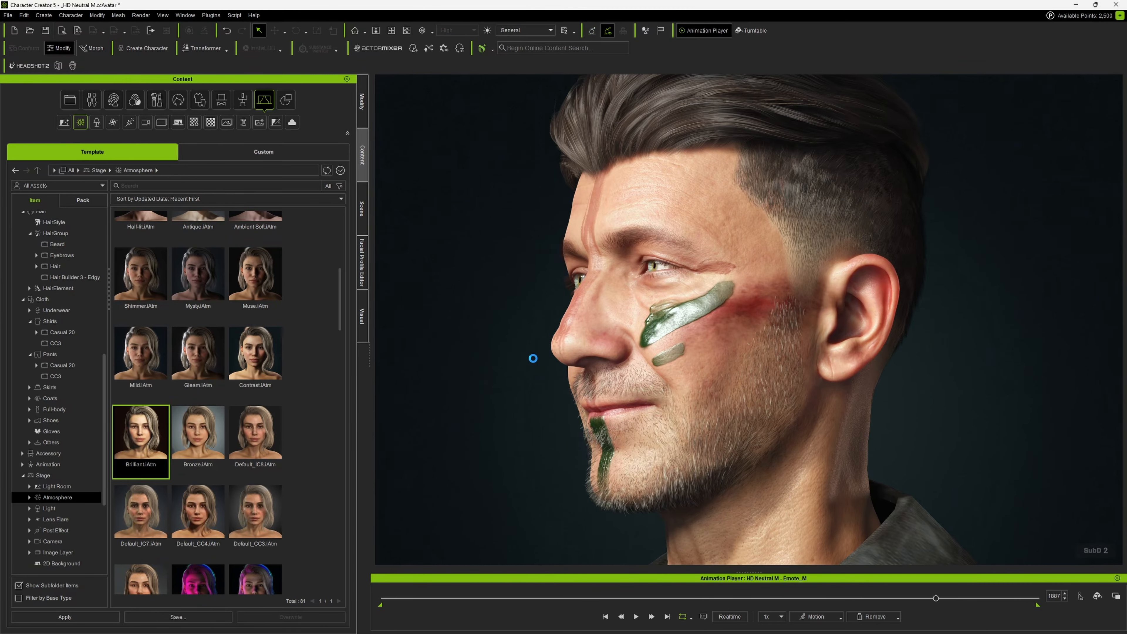
scroll(282, 479, "down", 3)
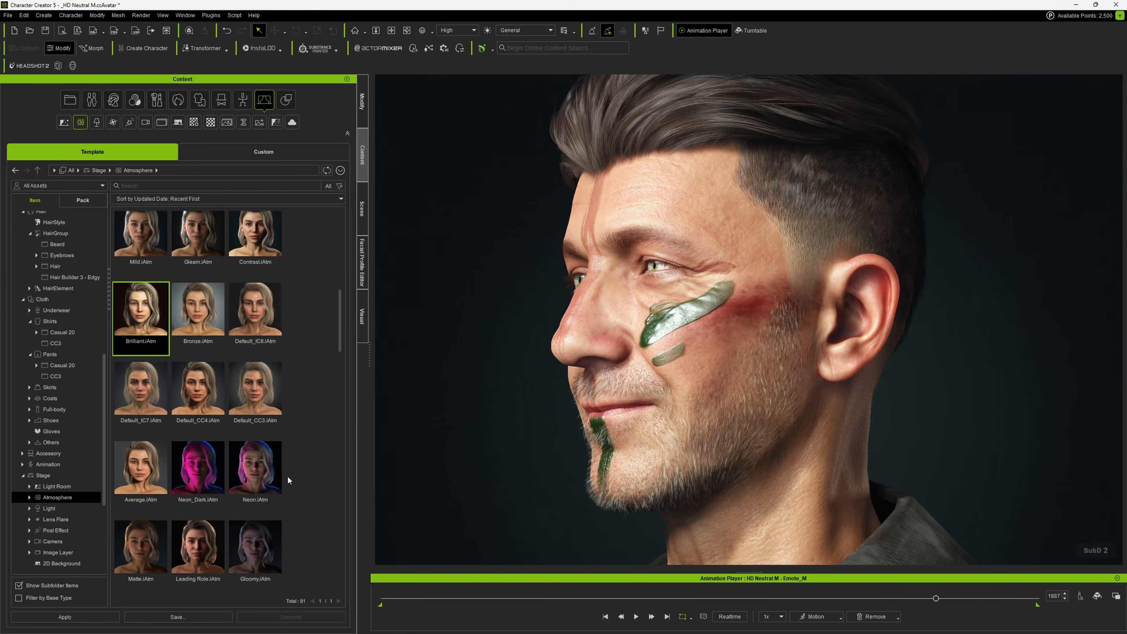
left_click_drag(197, 417, 461, 400)
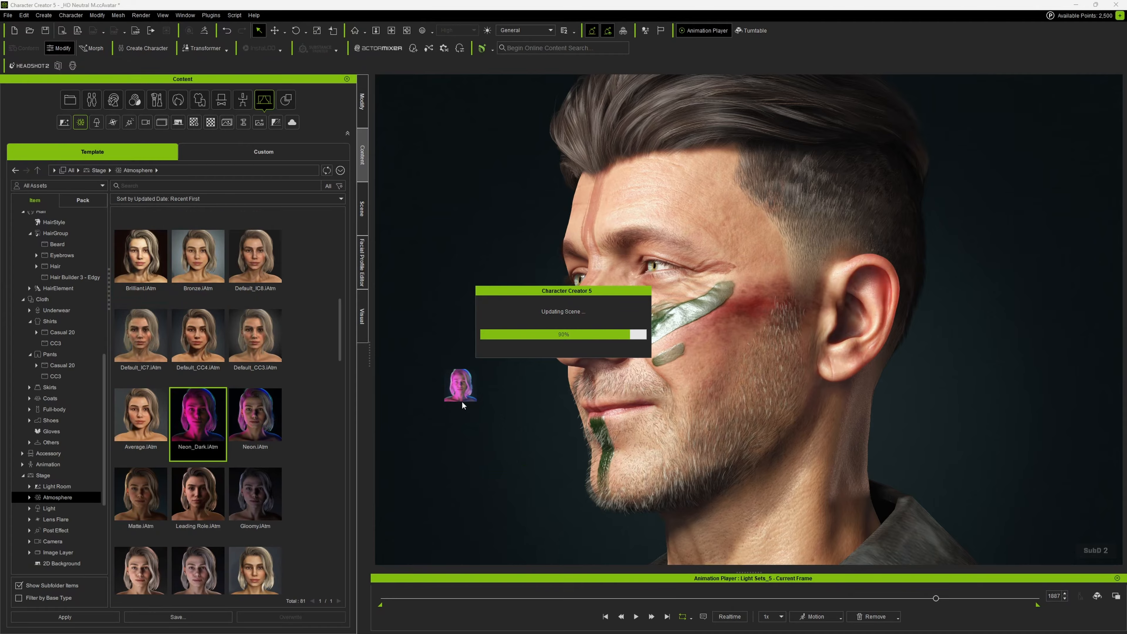
left_click_drag(251, 433, 511, 393)
- Apply the Exquisite atmosphere preset and inspect the face paint and scar up close
scroll(323, 424, "down", 3)
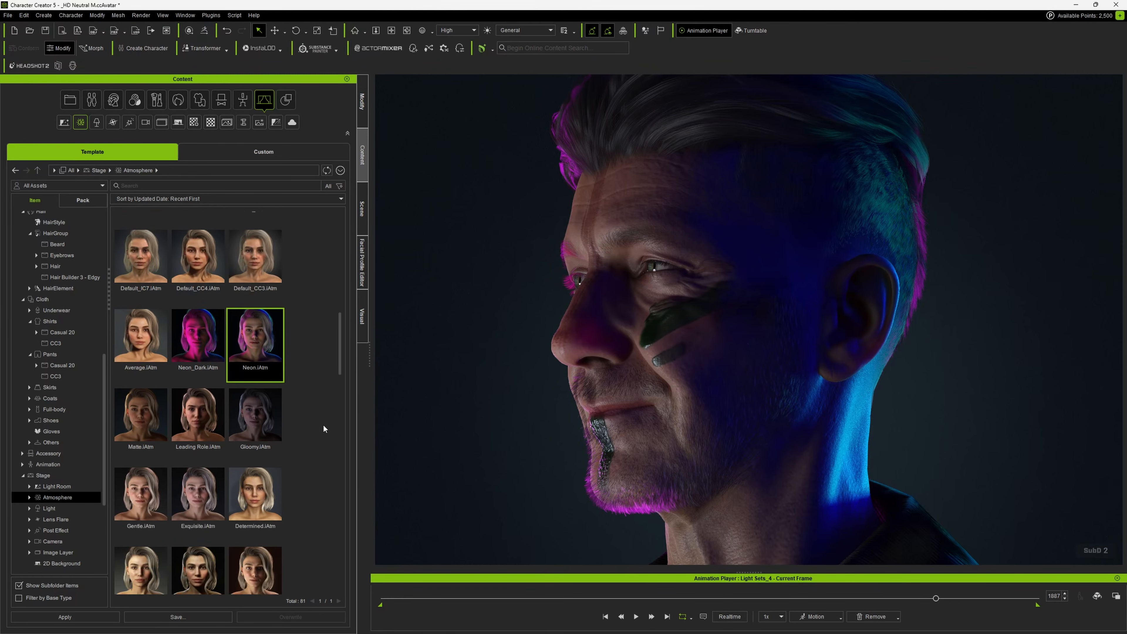
scroll(323, 423, "down", 1)
left_click_drag(197, 402, 481, 382)
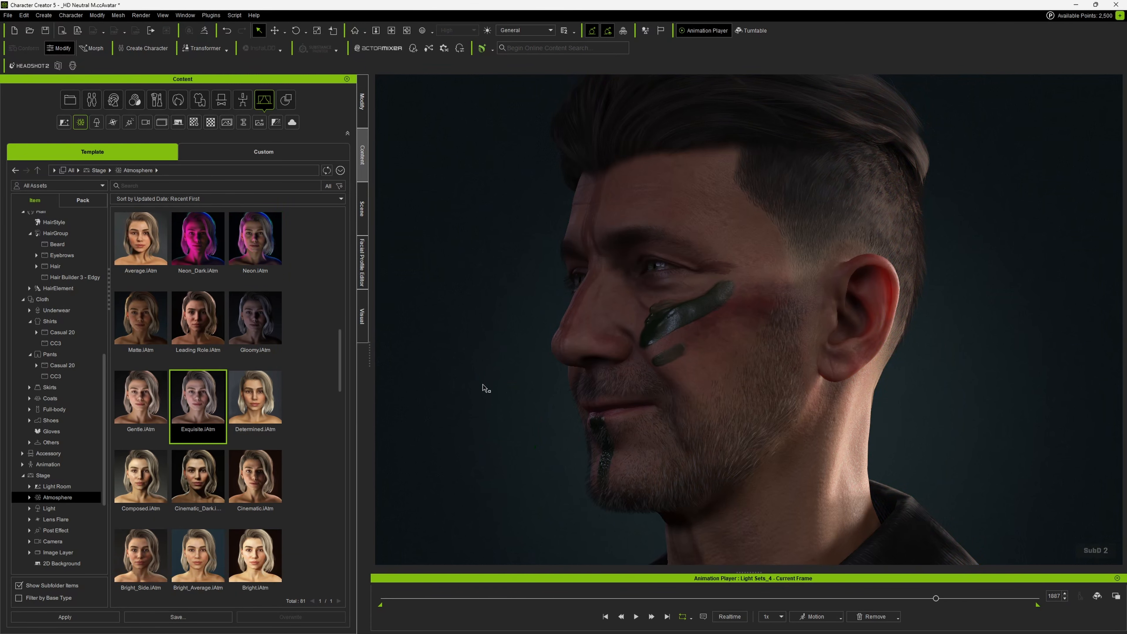
right_click_drag(551, 390, 587, 351)
scroll(577, 350, "up", 3)
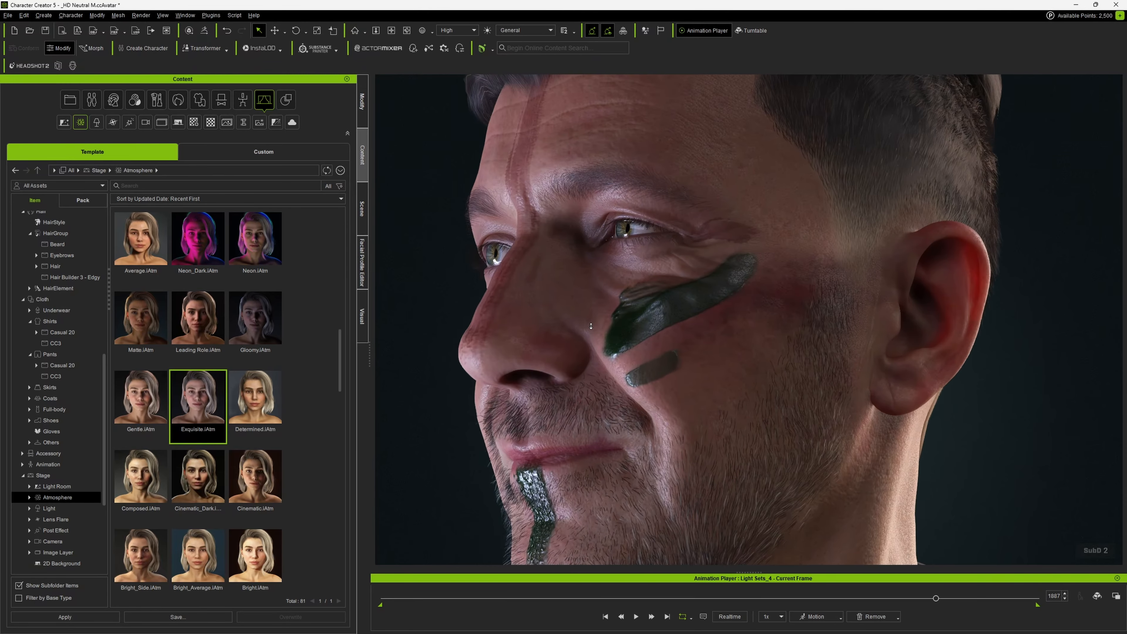
- Try the Back Rim_Left atmosphere preset on the scene and play the animation to judge it from the side
middle_click_drag(560, 348, 605, 301)
scroll(284, 485, "down", 3)
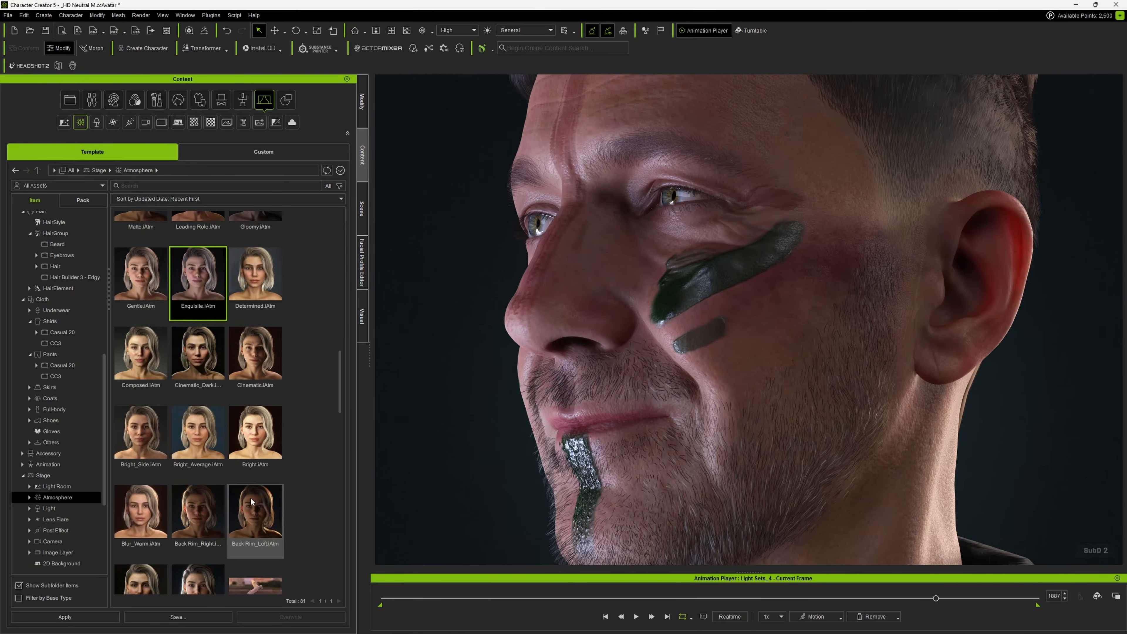
left_click(261, 491)
left_click_drag(425, 434, 451, 417)
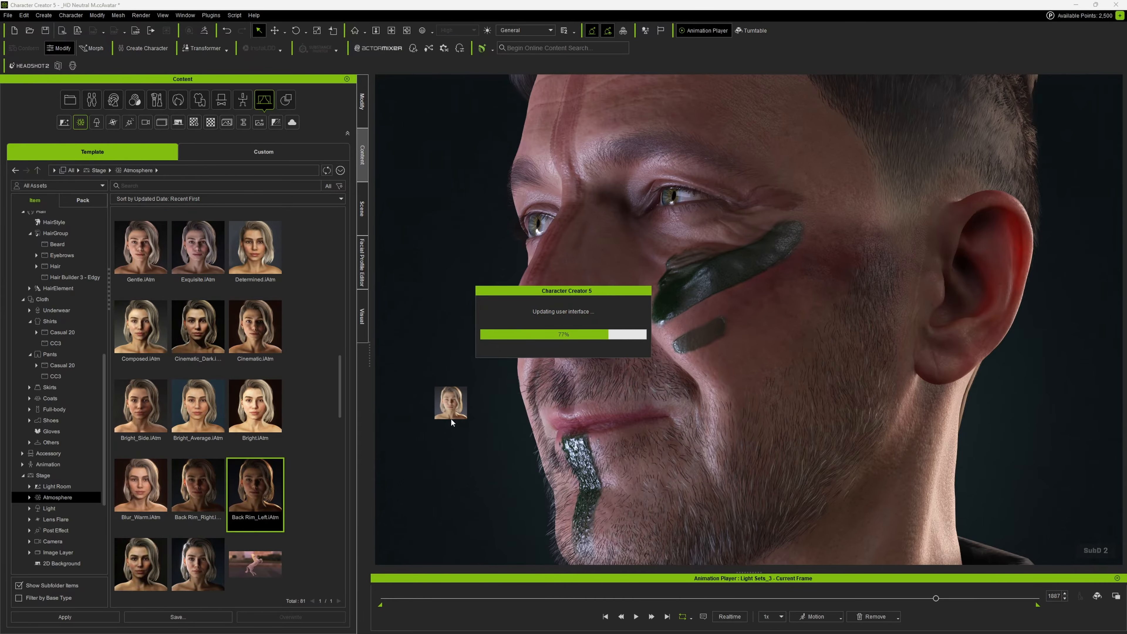
right_click_drag(496, 394, 509, 354)
key("space")
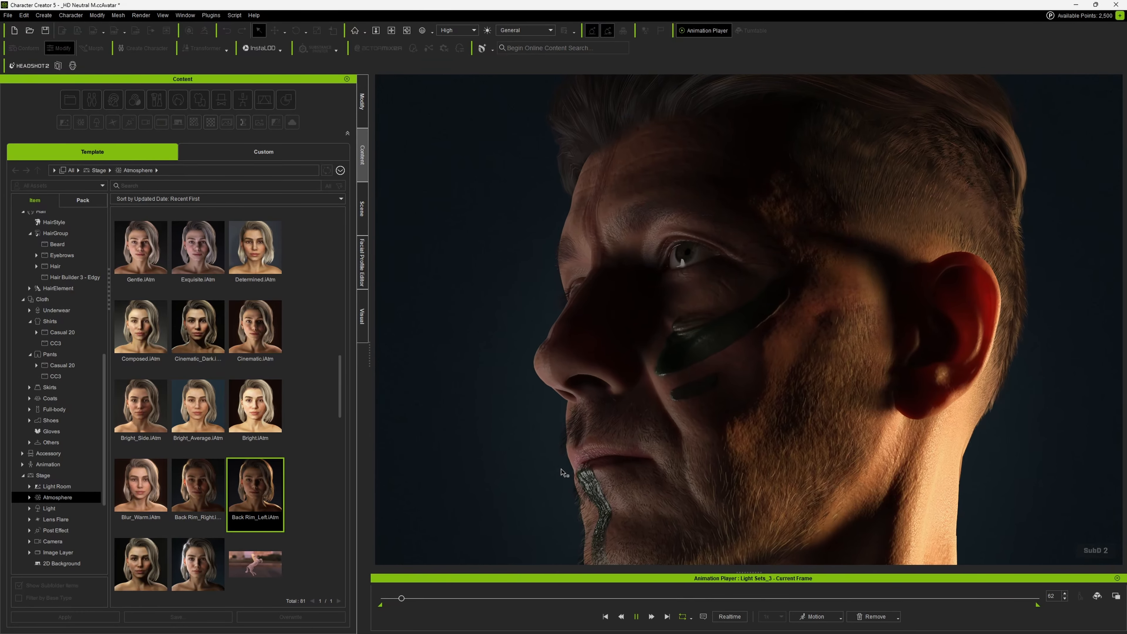
key("space")
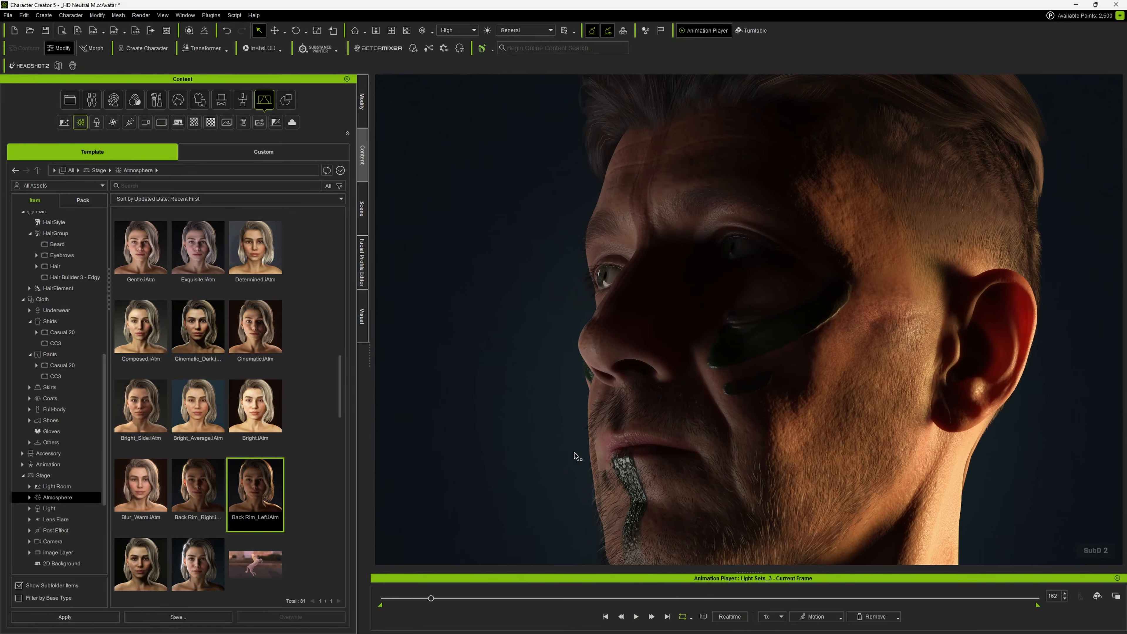
- Apply the Aqua atmosphere preset and play the animation up to frame 575 to view the face under it
scroll(287, 422, "down", 1)
left_click_drag(198, 515, 562, 374)
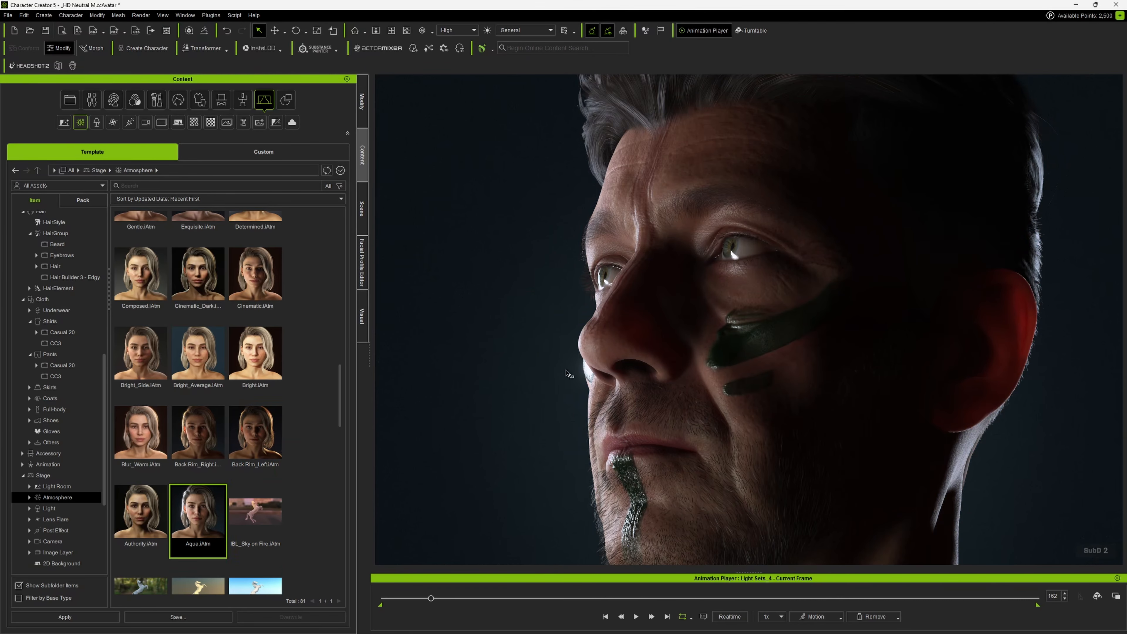
key("space")
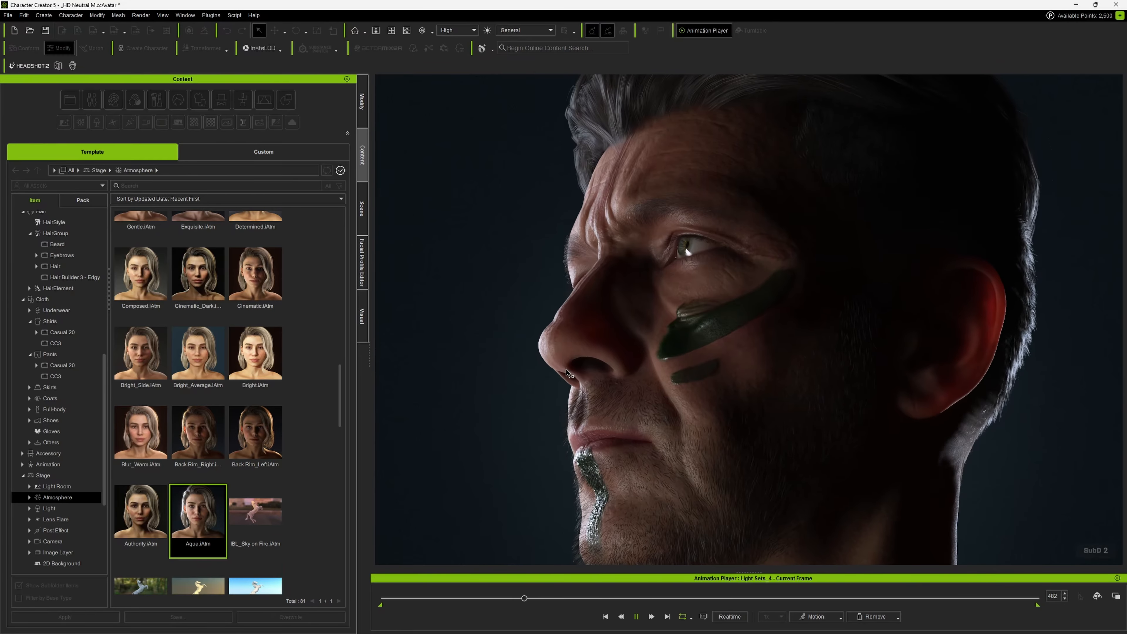
key("space")
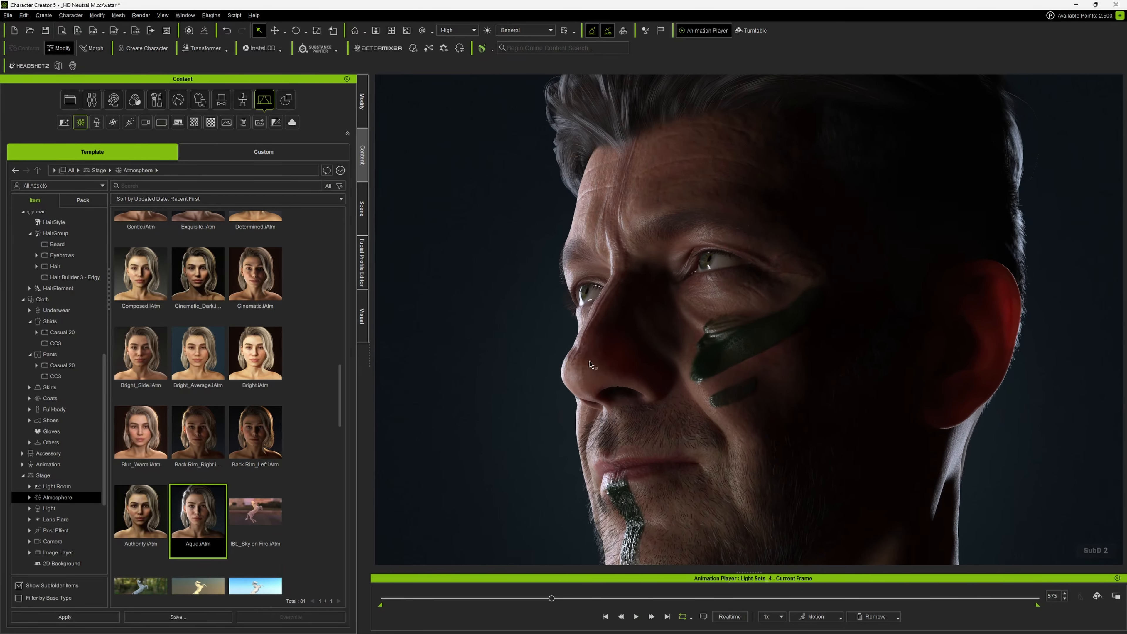
right_click_drag(575, 347, 591, 337)
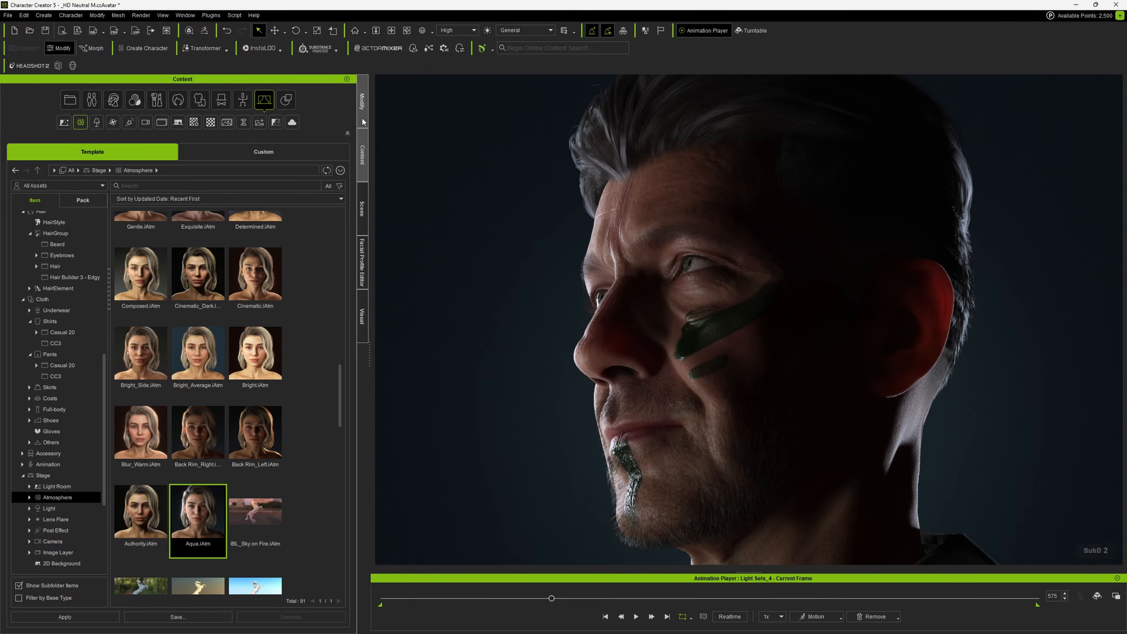
- Show the scene object list and expand the Light Sets_1 to Light Sets_4 and Shadow Catcher props
left_click(362, 208)
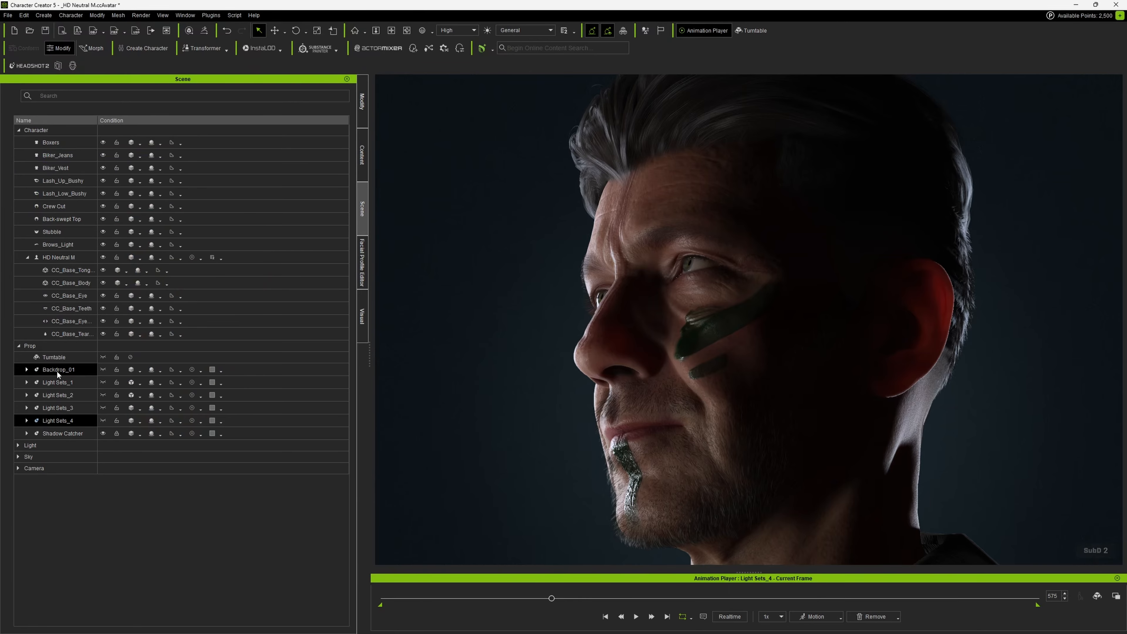
left_click(27, 369)
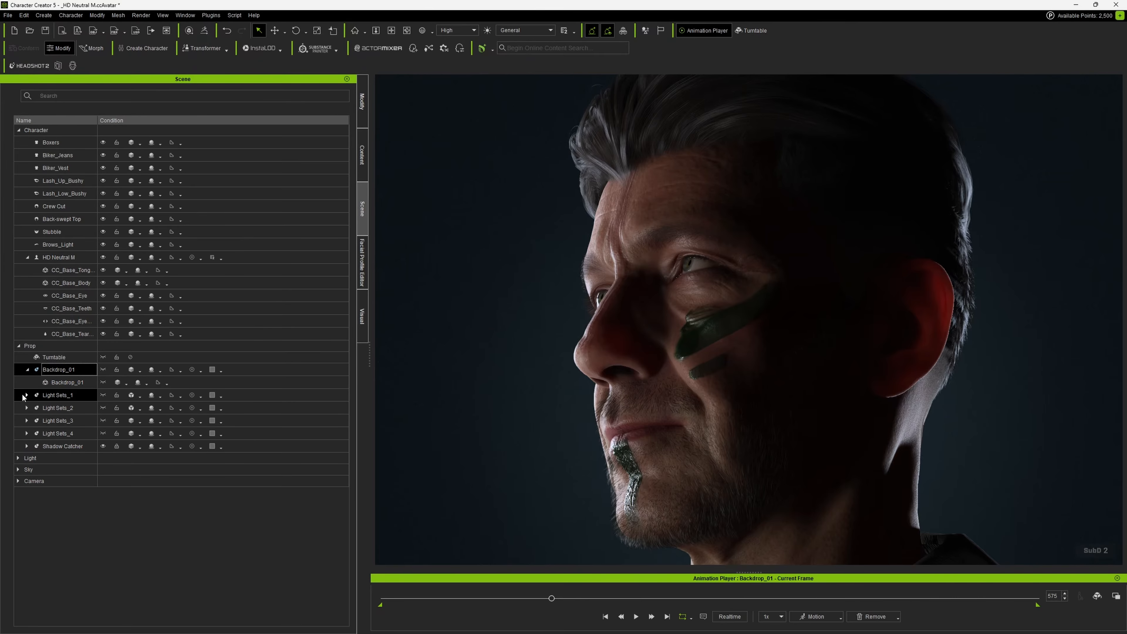
left_click(25, 395)
left_click(27, 370)
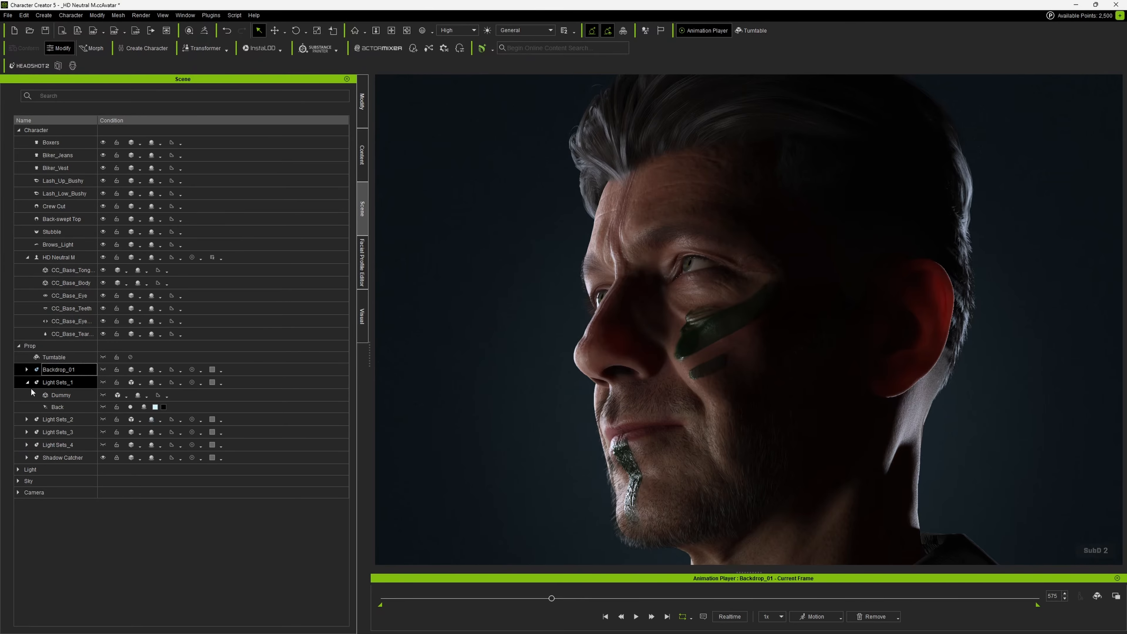
left_click(27, 418)
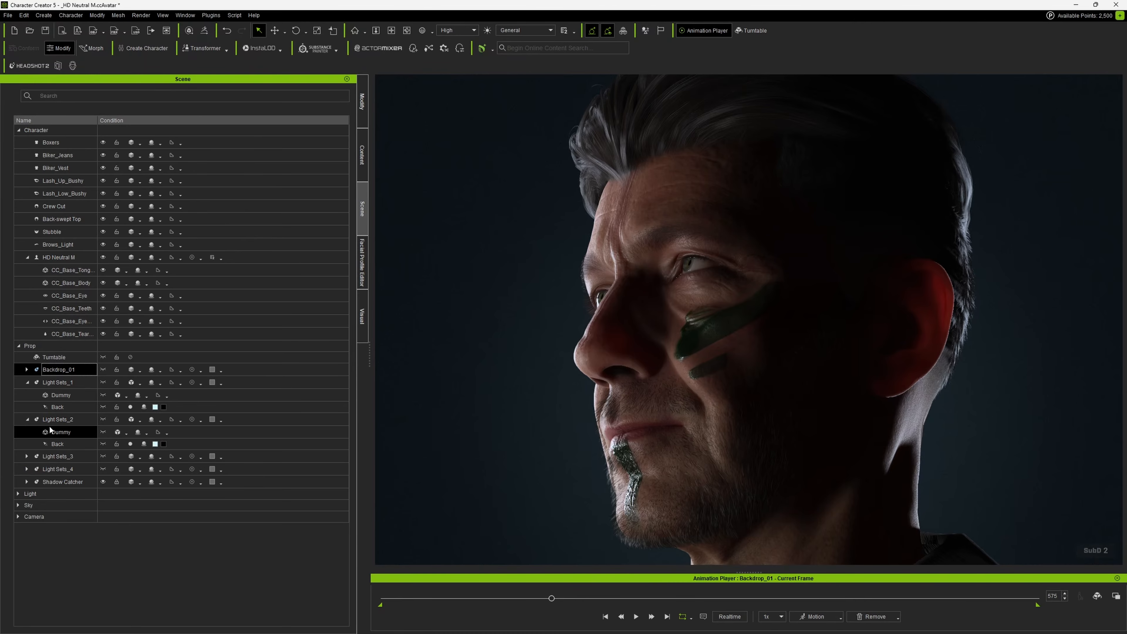
left_click(26, 456)
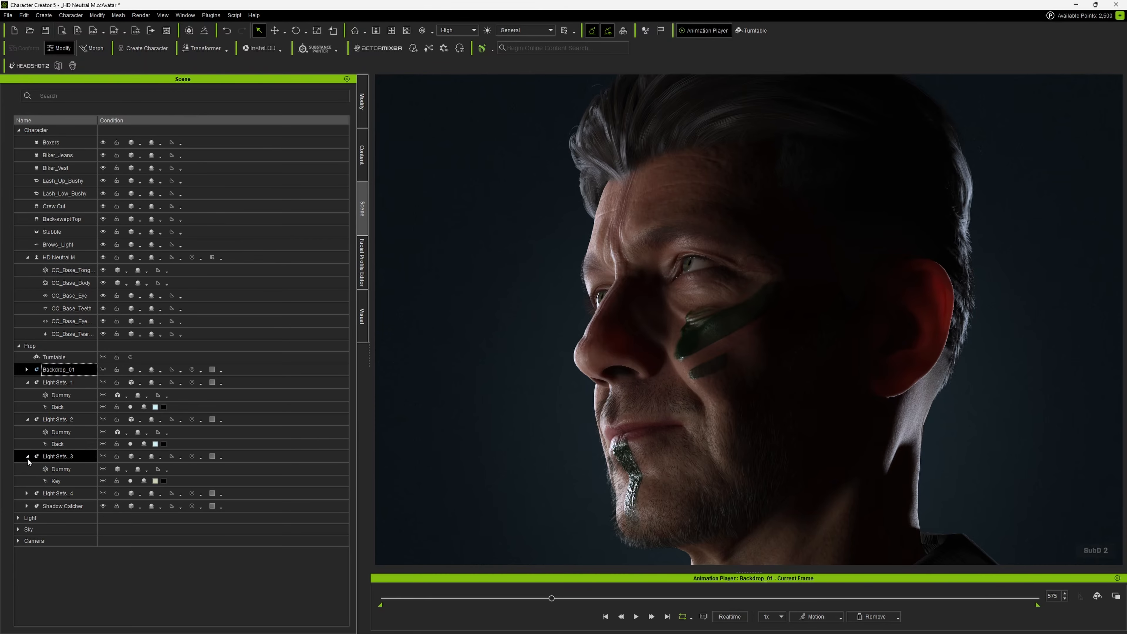
left_click(26, 493)
left_click(27, 529)
- Move the Light Sets_3 prop up and down along its vertical axis to test the lighting
left_click(60, 485)
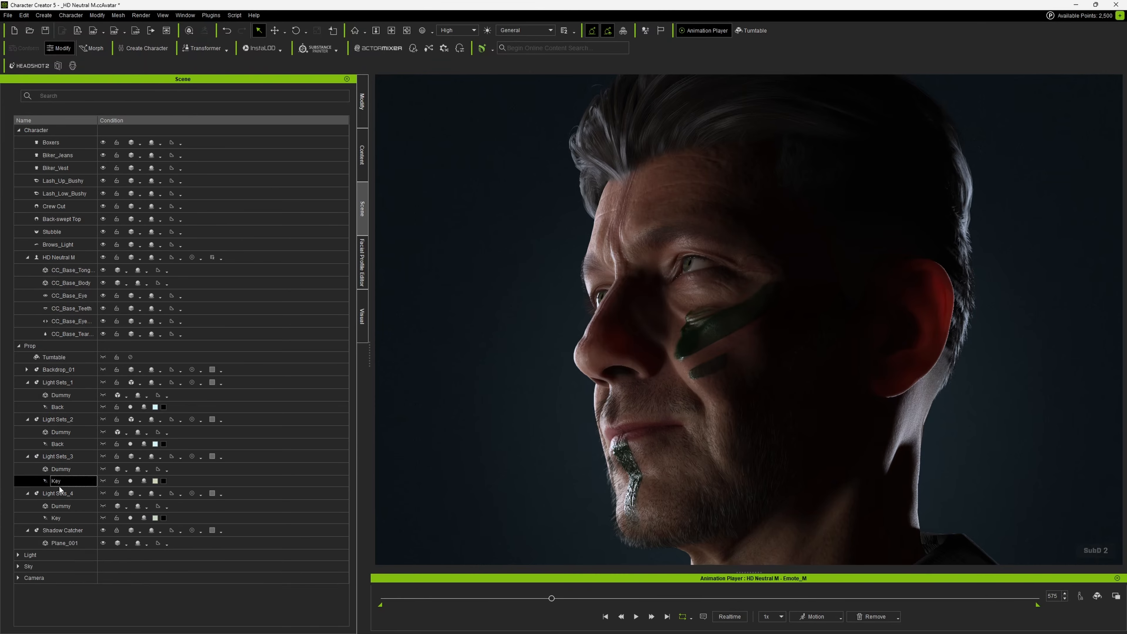
left_click(55, 460)
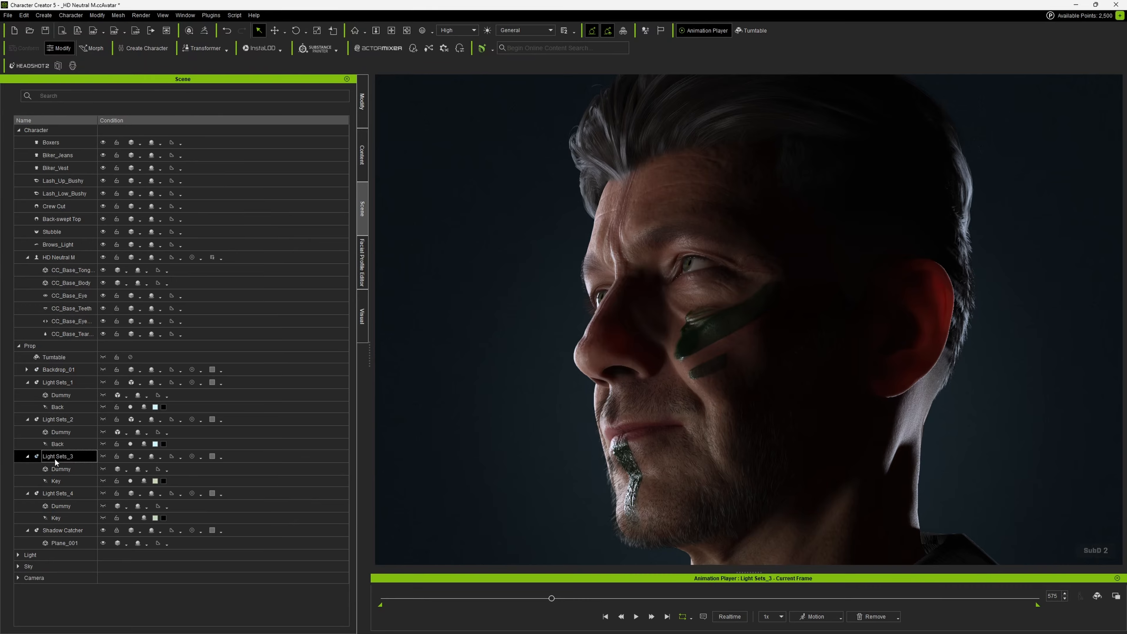
key("w")
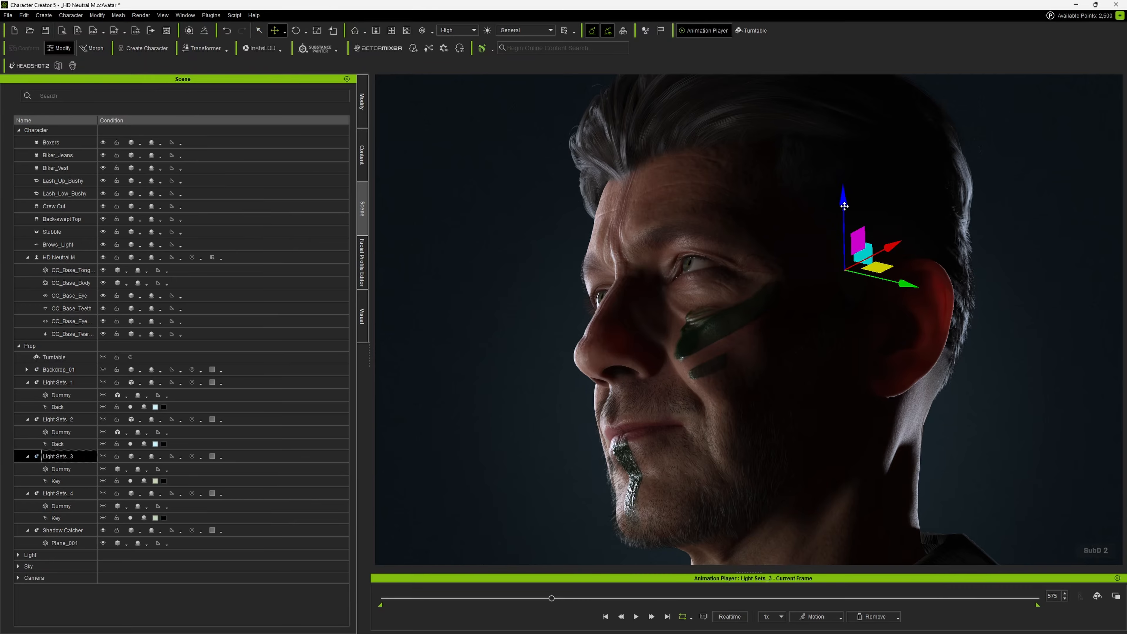
mouse_move(845, 206)
left_mouse_down()
mouse_move(844, 138)
mouse_move(836, 191)
left_mouse_up()
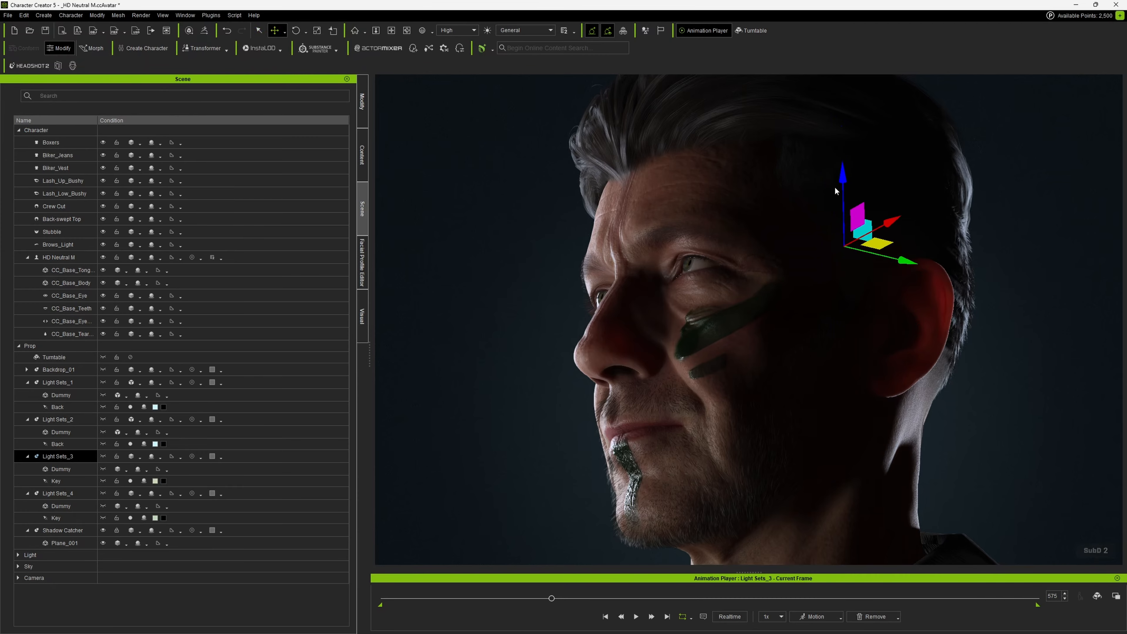
- Rotate the Dir Light in the Light group to relight the face, moving the animation to frame 907
double_click(31, 555)
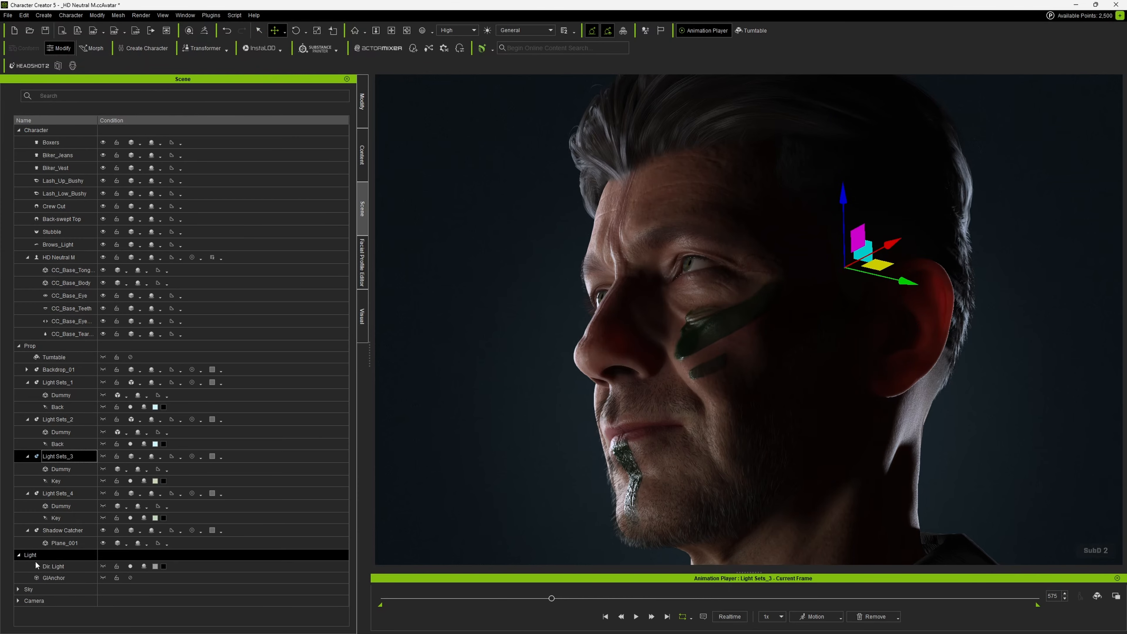
left_click(54, 566)
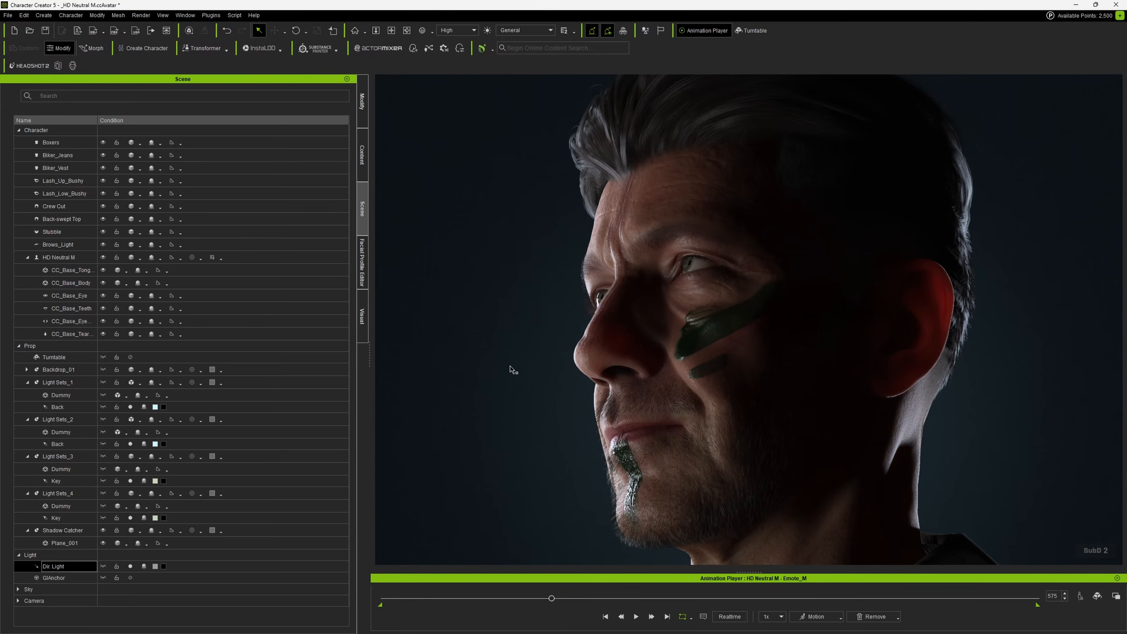
scroll(514, 370, "down", 10)
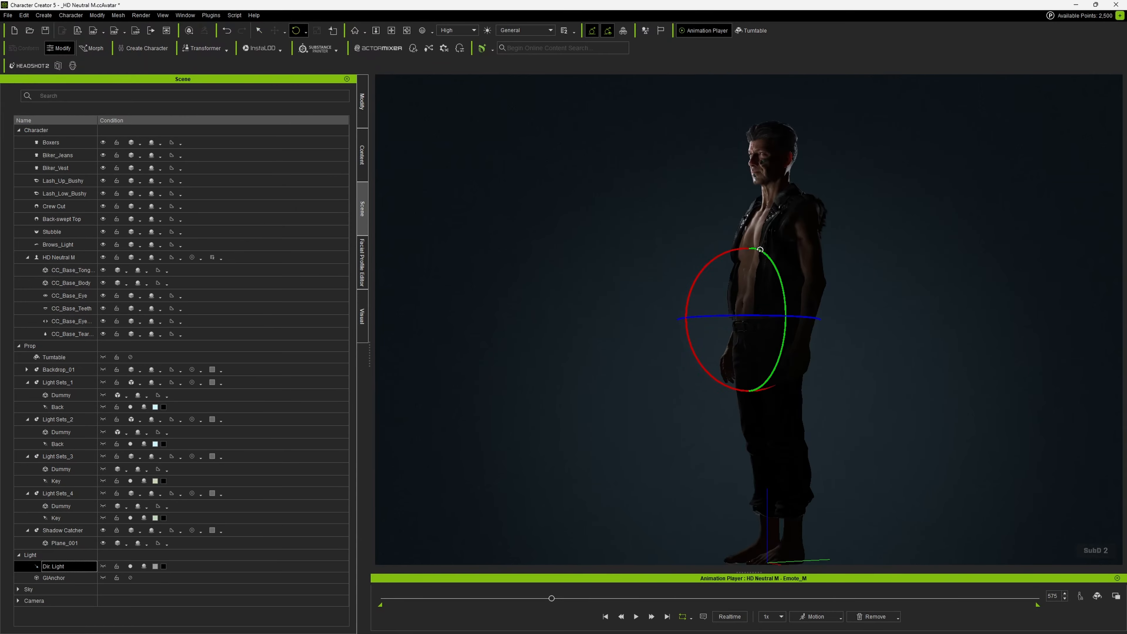
scroll(759, 250, "up", 5)
middle_click_drag(812, 151, 623, 323)
scroll(710, 420, "up", 5)
scroll(619, 326, "down", 3)
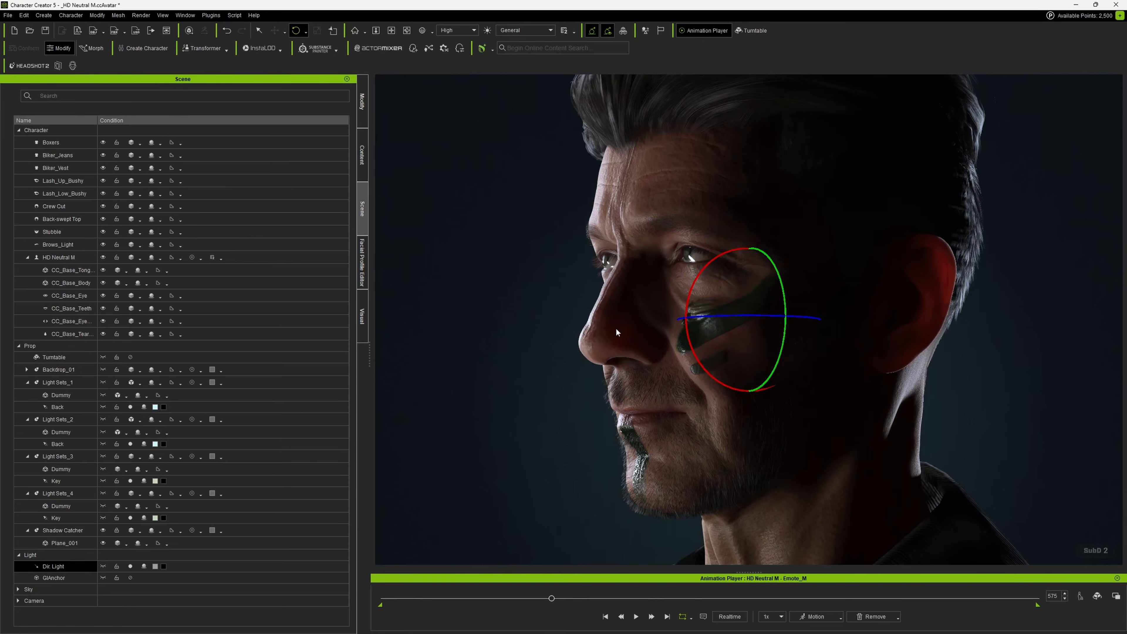
scroll(614, 328, "up", 5)
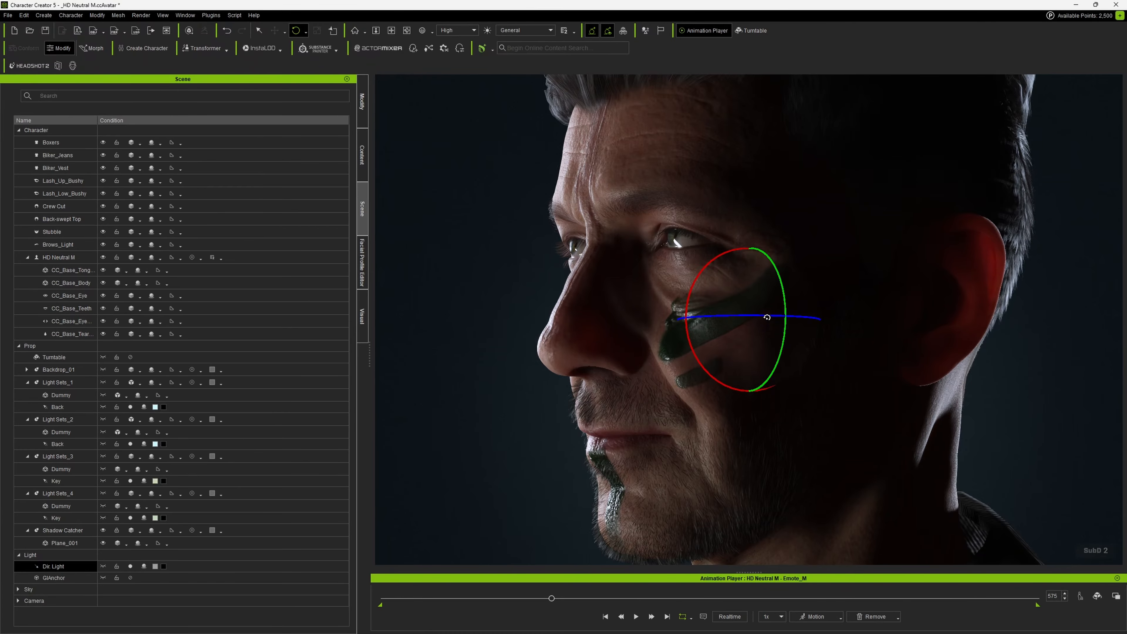
left_click_drag(777, 269, 718, 255)
right_click_drag(719, 254, 681, 271)
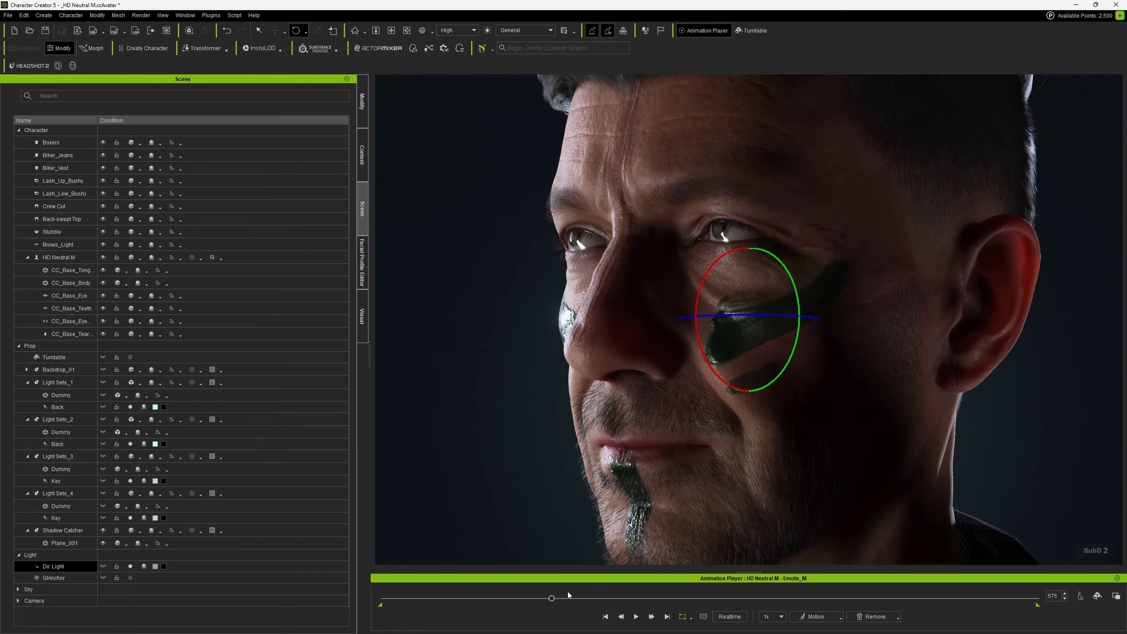
left_click_drag(569, 595, 619, 597)
left_click_drag(703, 350, 702, 357)
- Try moving the Light Sets_1 prop vertically above the head
left_click(64, 384)
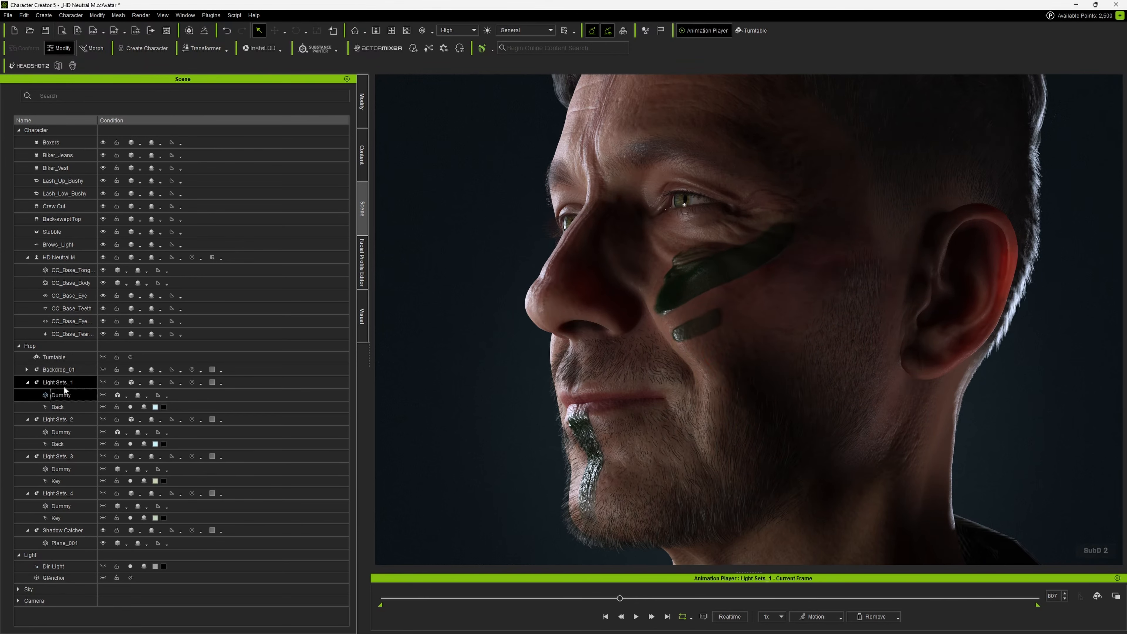
left_click(64, 387)
key("w")
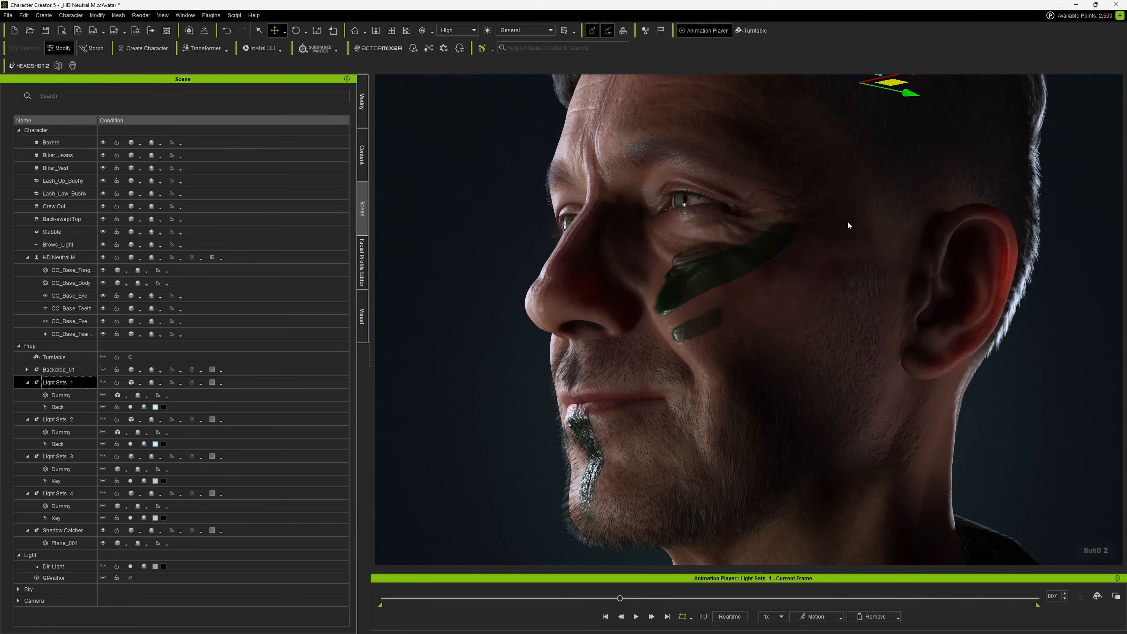
scroll(859, 202, "down", 3)
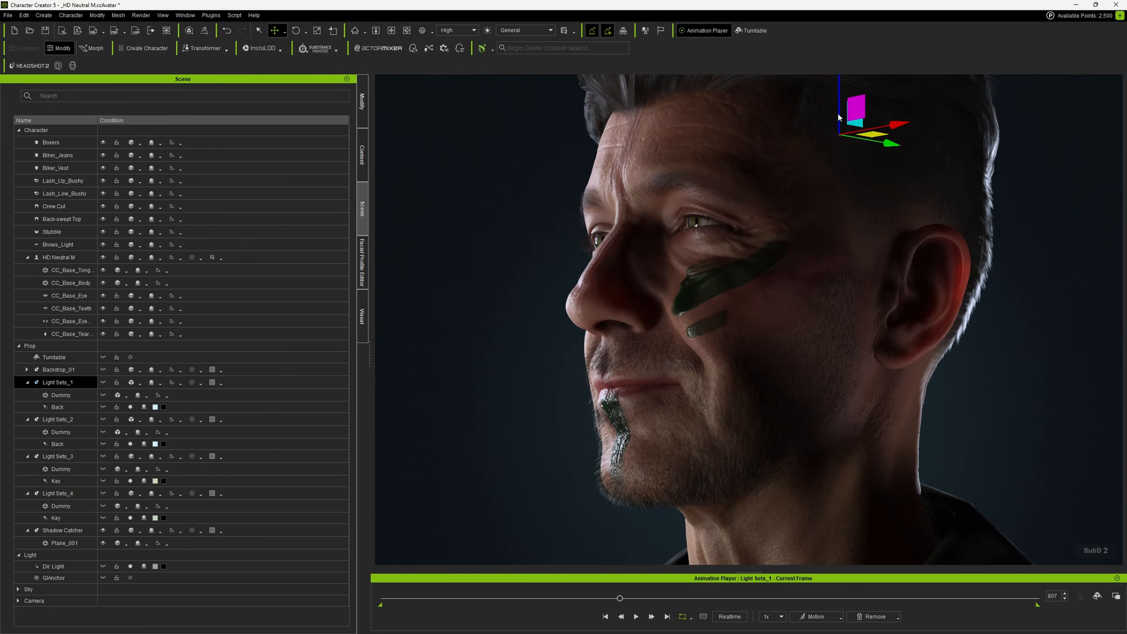
left_click_drag(837, 113, 838, 62)
- Shift the Light Sets_3 prop slightly along its X axis and raise it slightly along Z
left_click(55, 421)
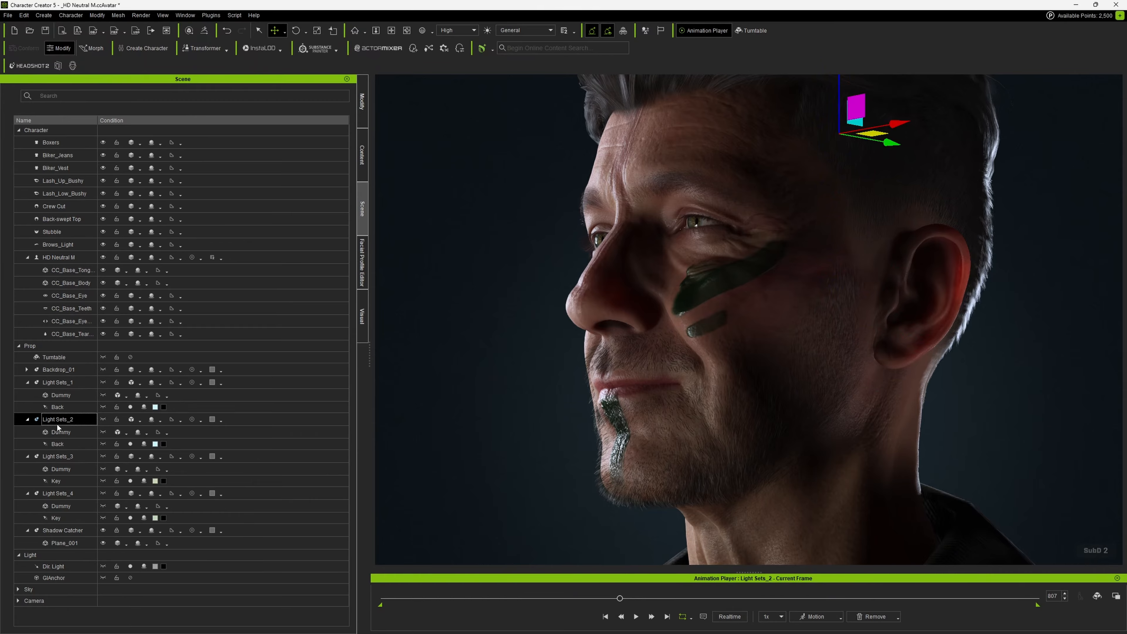
left_click(55, 457)
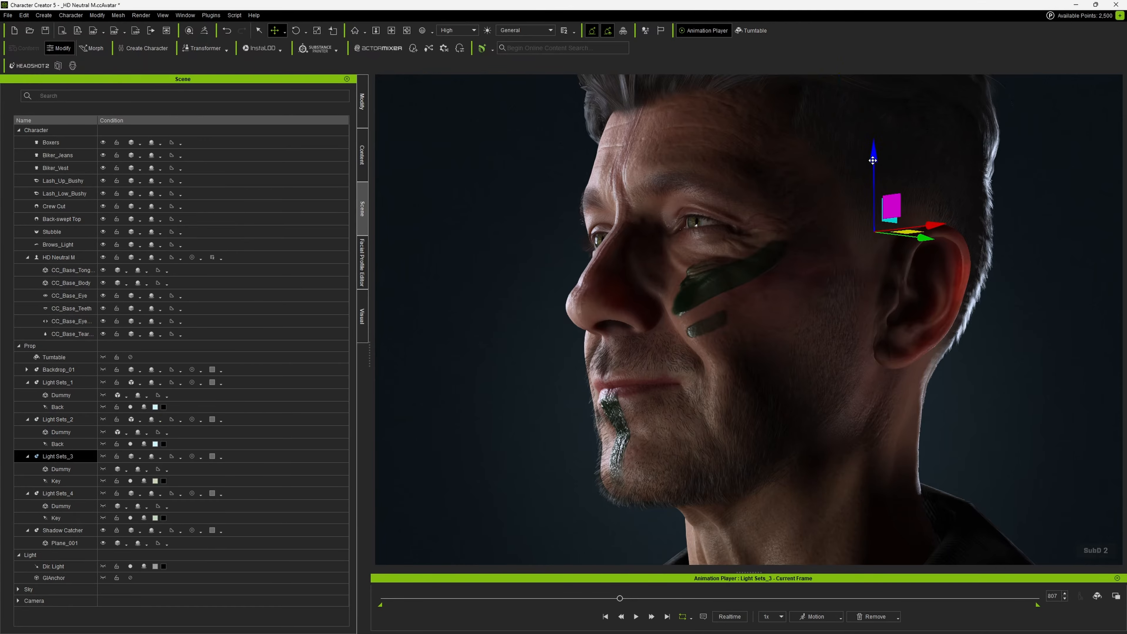
mouse_move(946, 222)
left_mouse_down()
mouse_move(855, 228)
mouse_move(958, 224)
left_mouse_up()
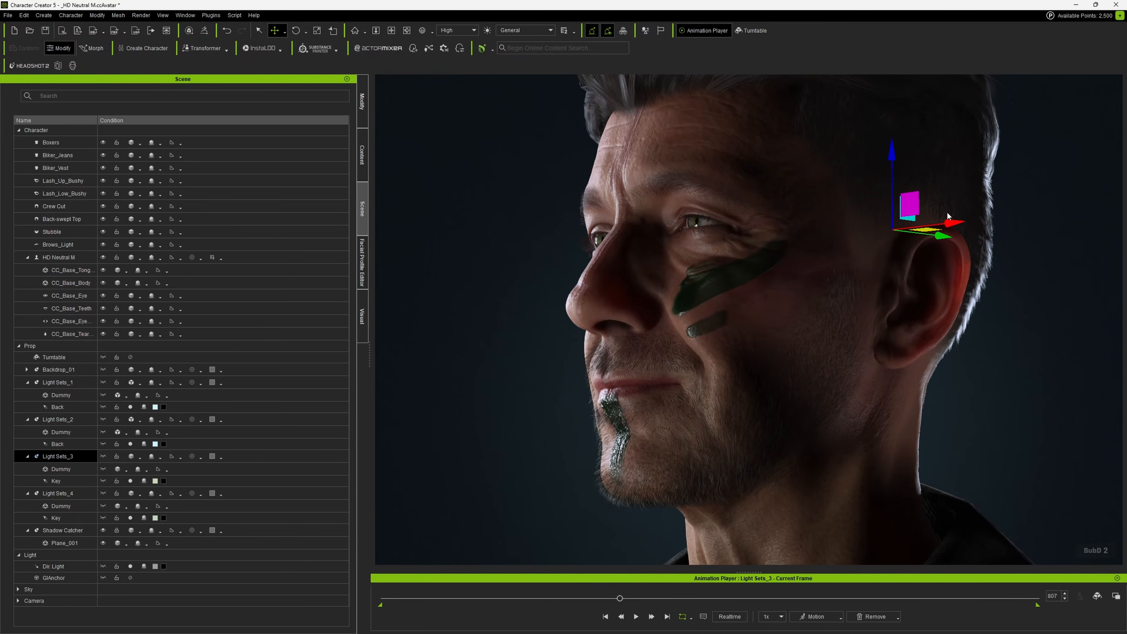
left_click_drag(893, 167, 892, 155)
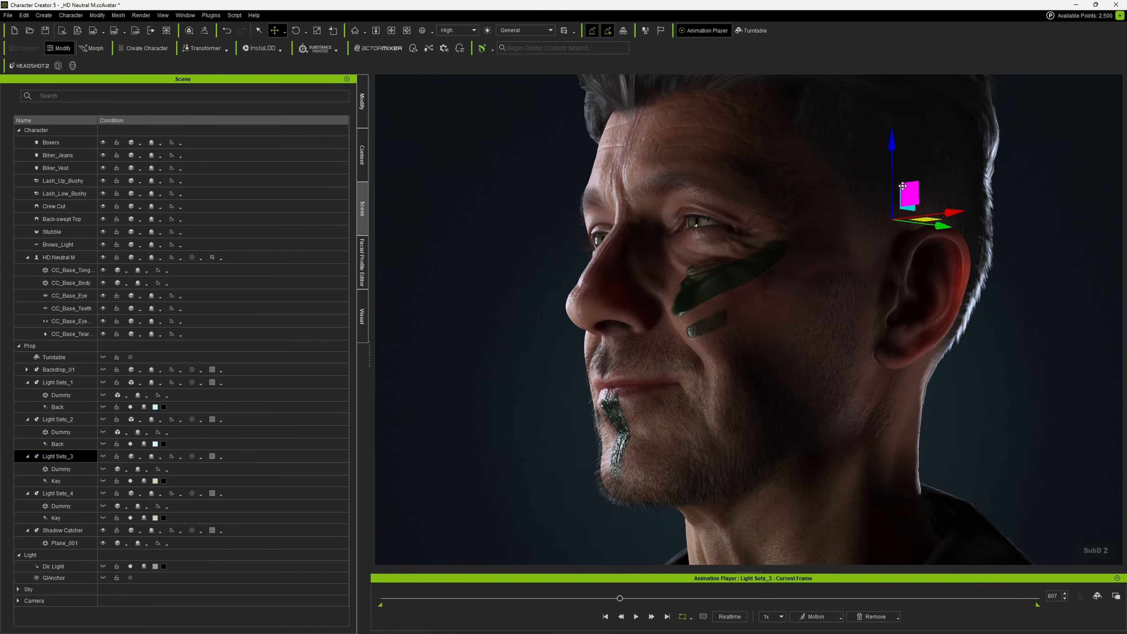
- Rotate the Light Sets_3 prop about its vertical axis and check the lighting on the face up close
key("e")
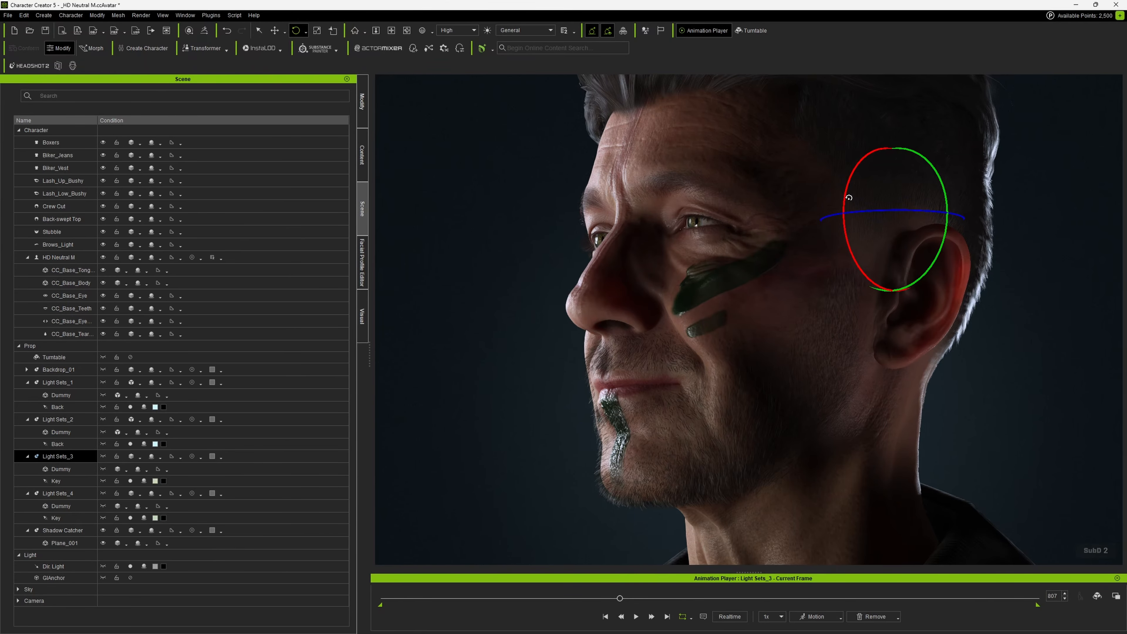
right_click_drag(770, 196, 761, 168)
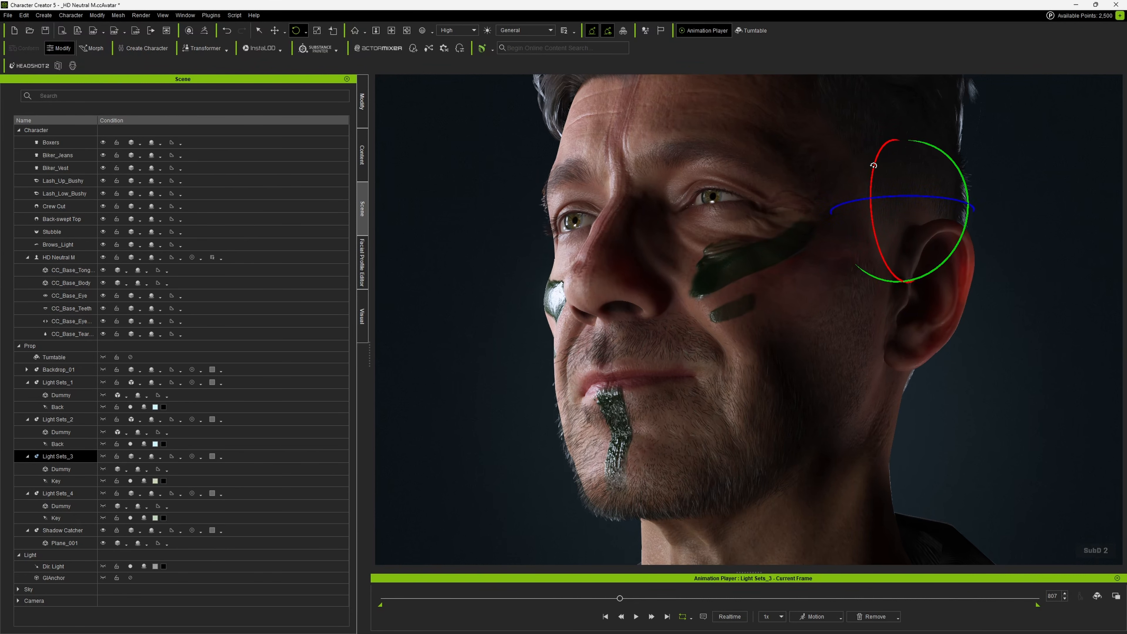
left_click_drag(888, 197, 904, 195)
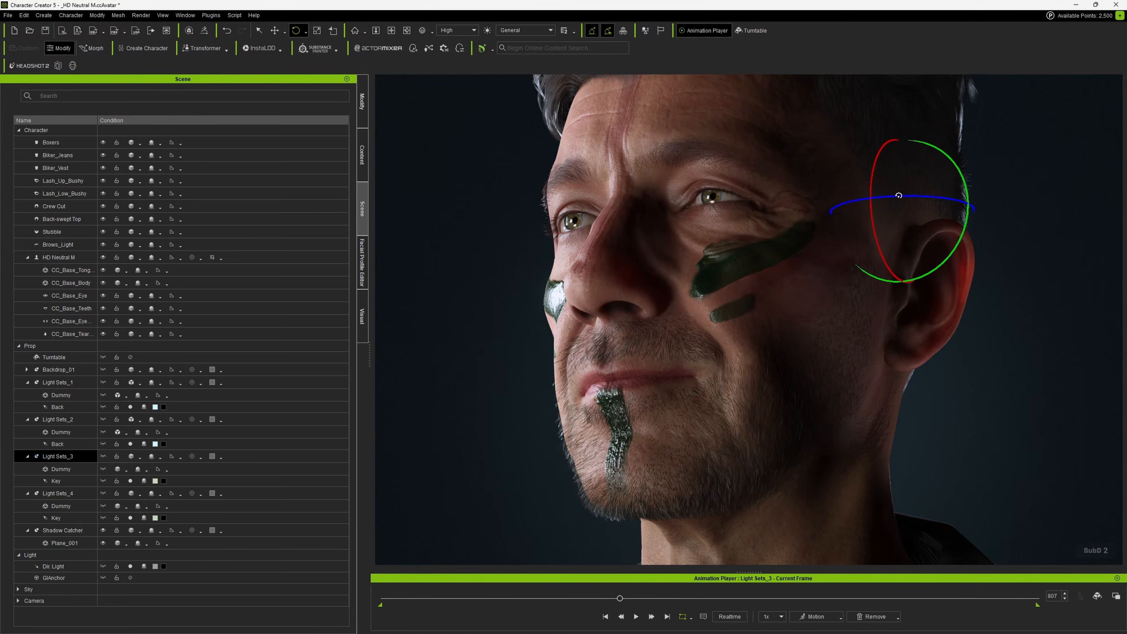
scroll(756, 168, "up", 5)
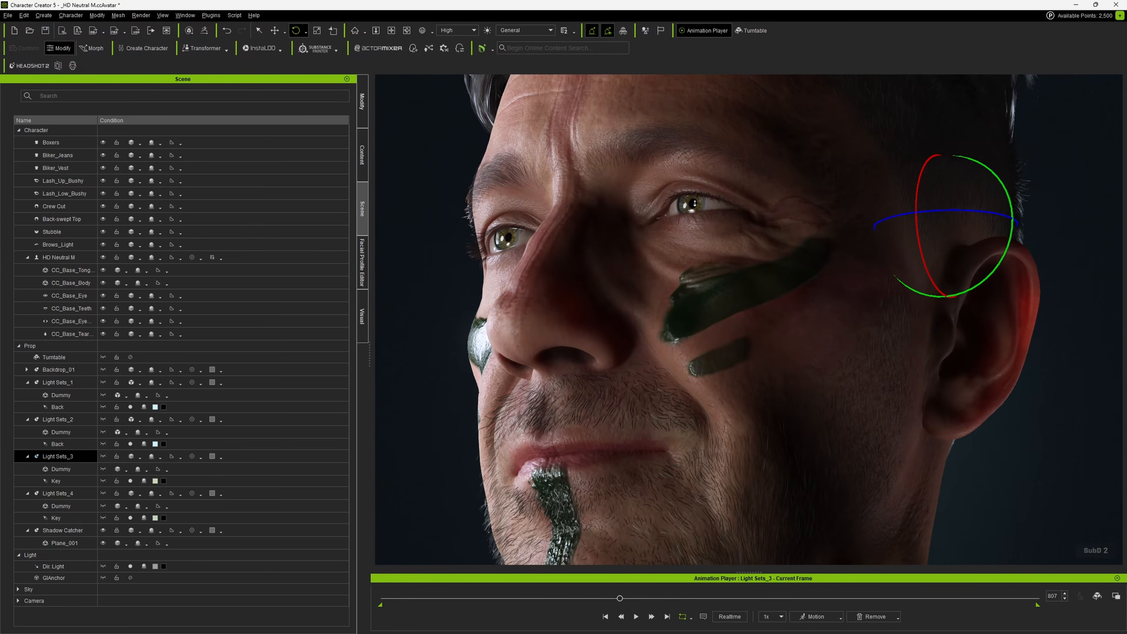
right_click_drag(695, 203, 770, 216)
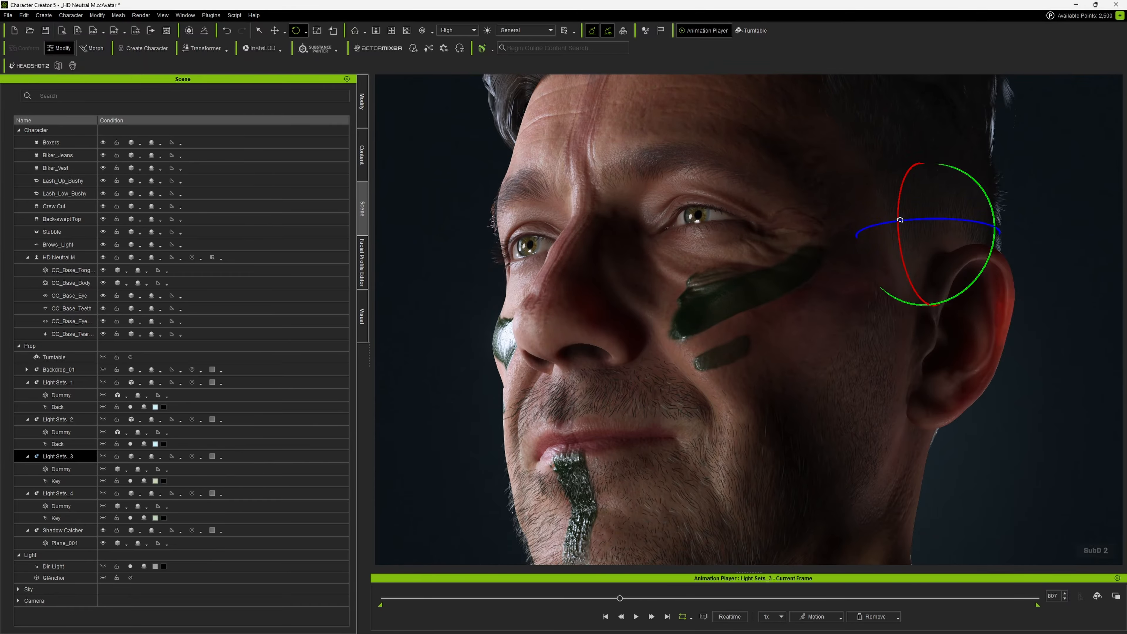
left_click(365, 116)
left_click(366, 160)
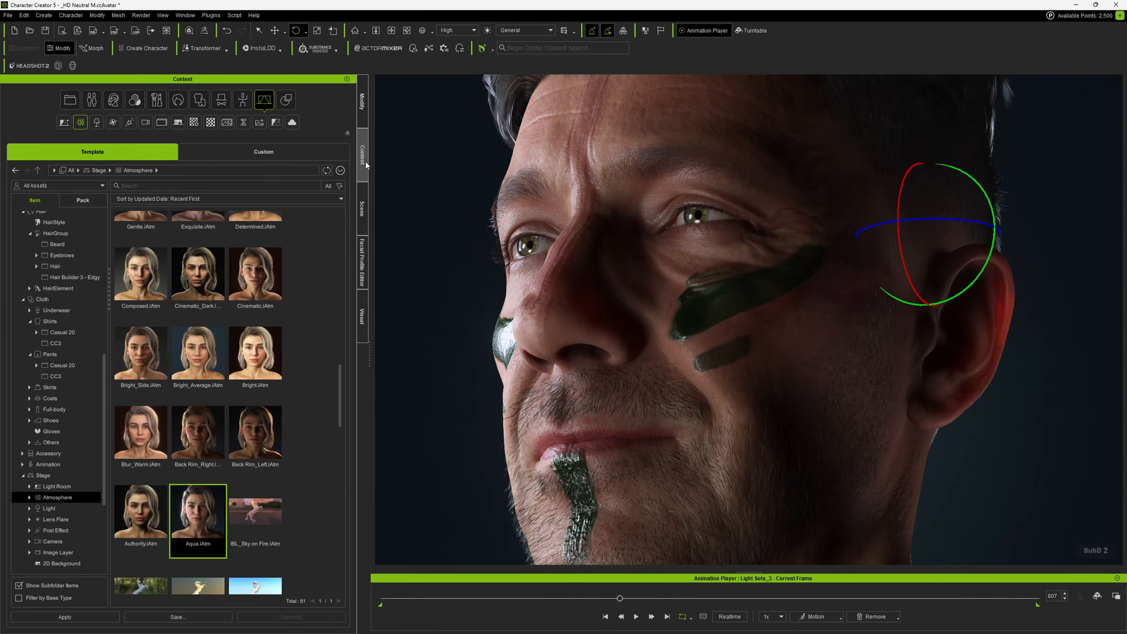
left_click(362, 111)
left_click(362, 156)
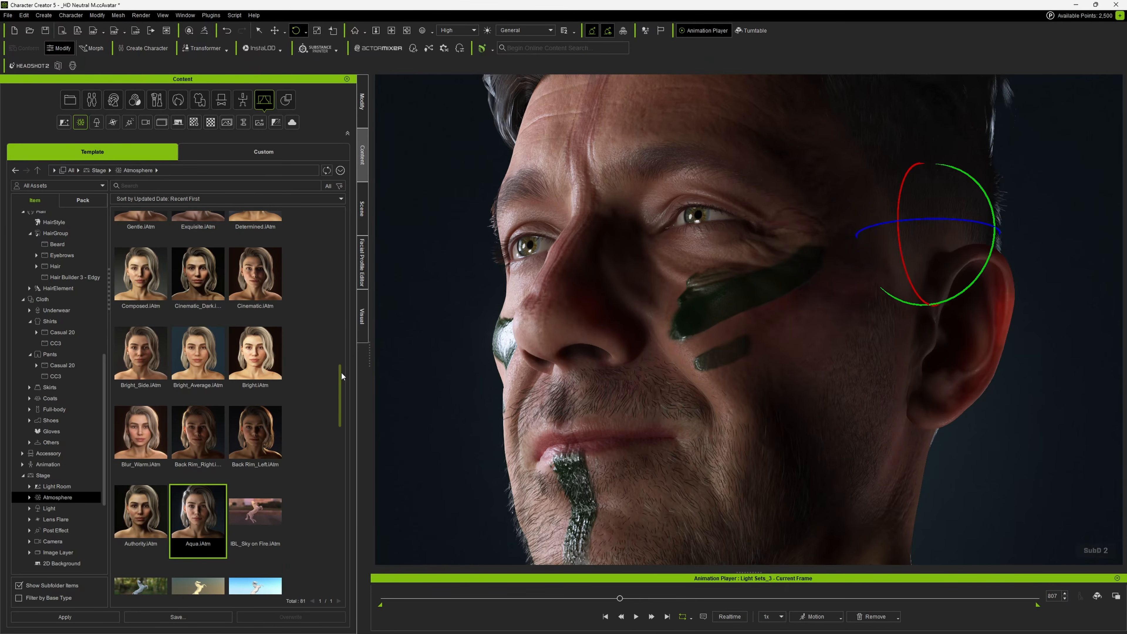
scroll(342, 376, "down", 5)
scroll(324, 482, "up", 4)
scroll(45, 488, "down", 1)
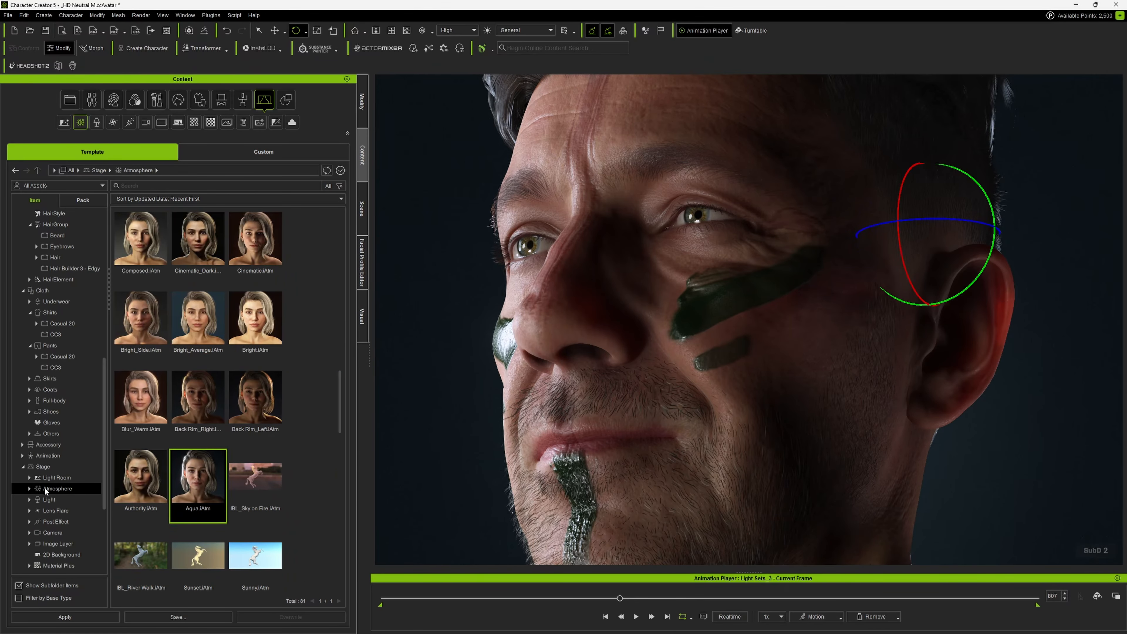
- Activate Depth of Field on the scene's camera and lower its Focus Distance to 24
left_click(362, 209)
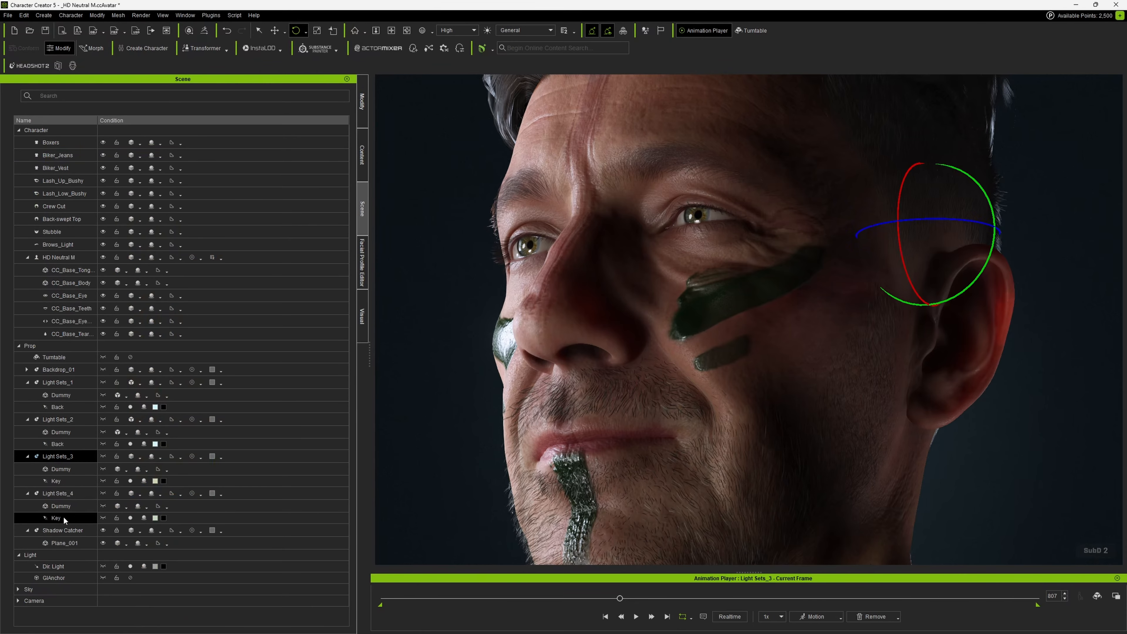
double_click(41, 597)
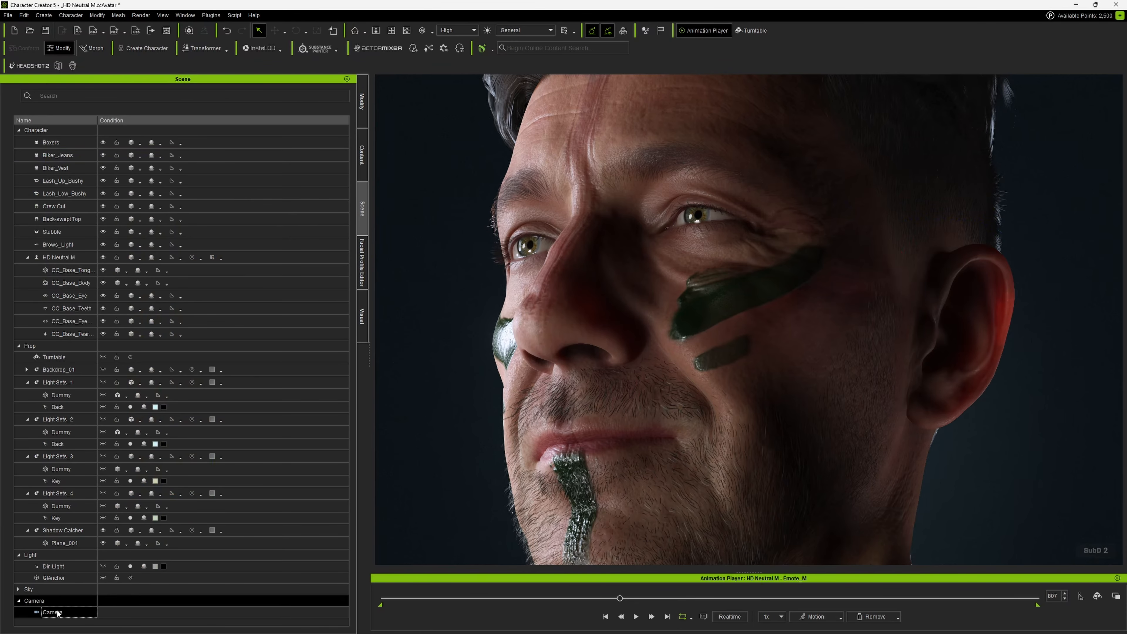
left_click(362, 111)
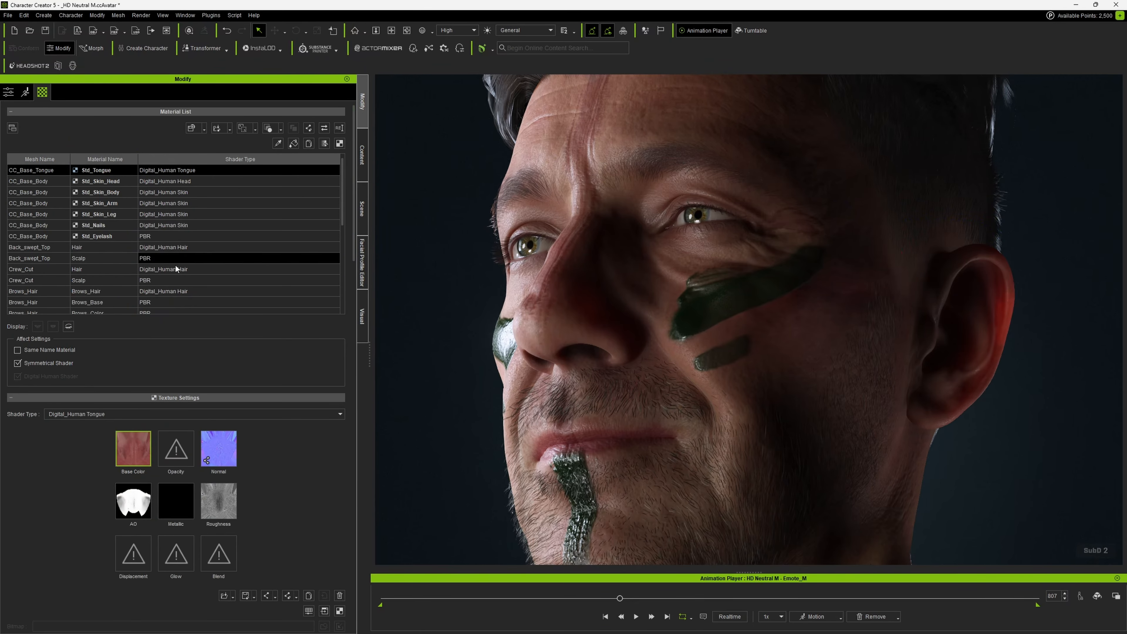
left_click(8, 91)
scroll(116, 336, "down", 5)
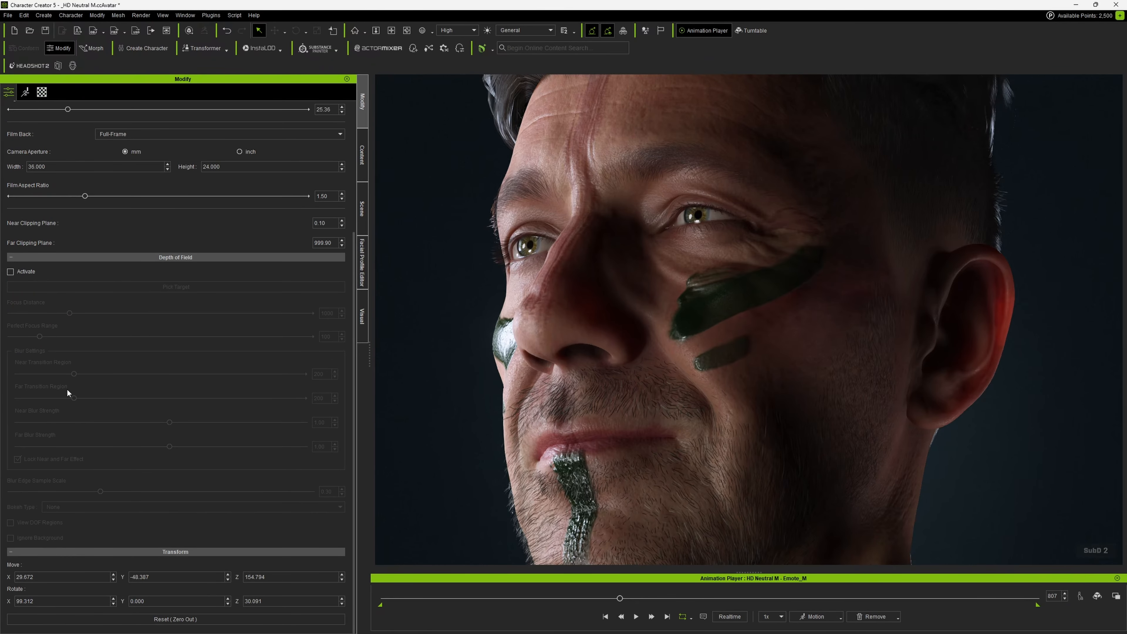
left_click(10, 271)
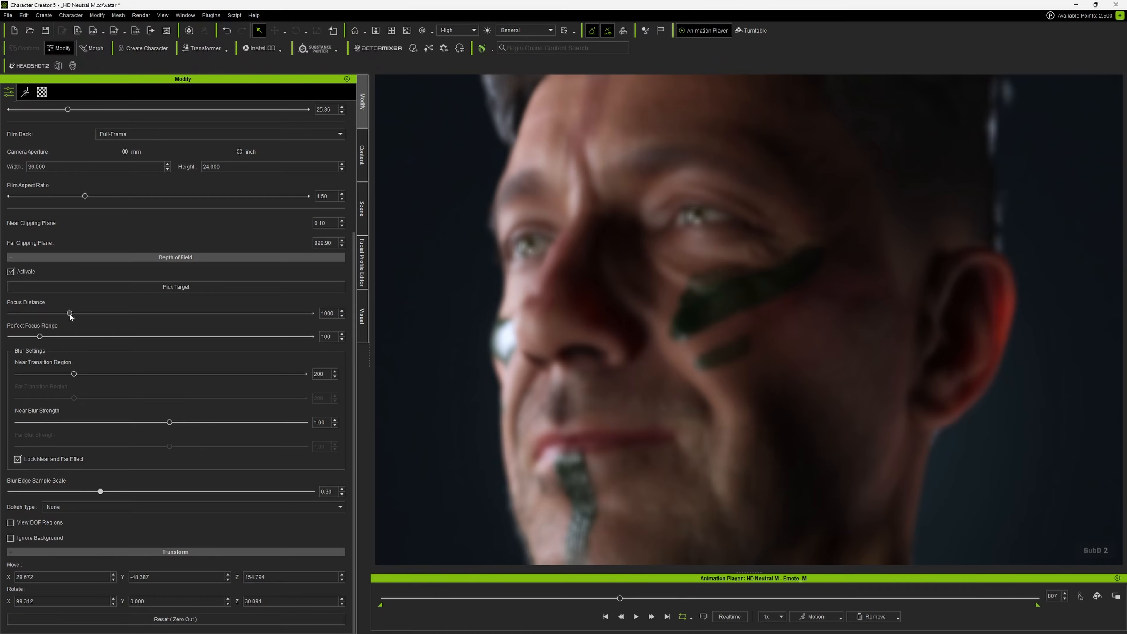
left_click_drag(70, 313, 15, 313)
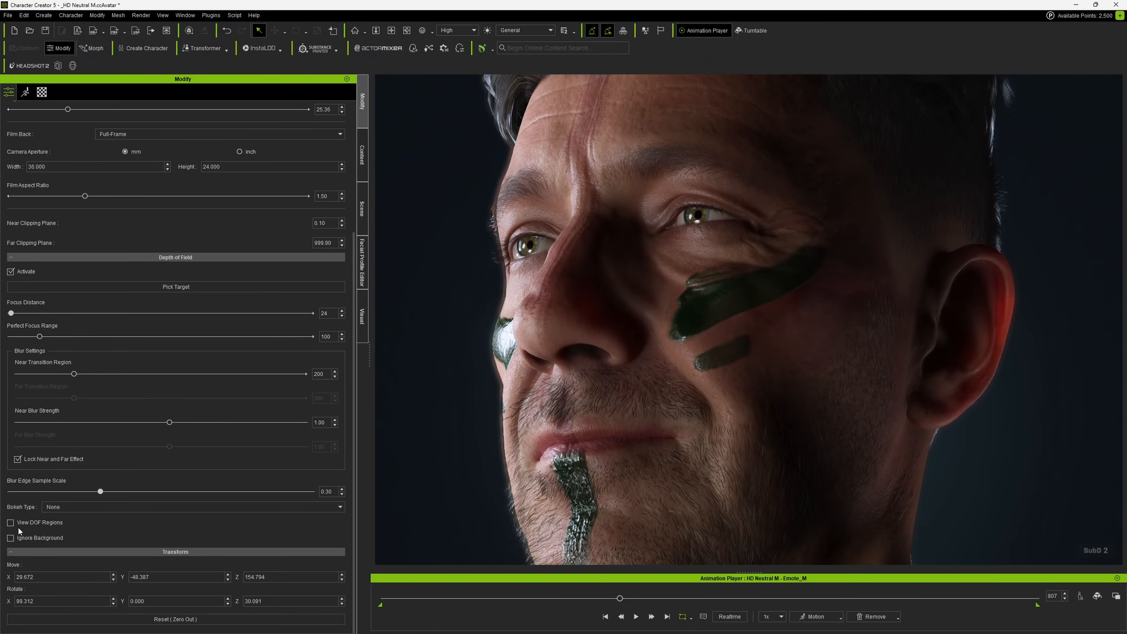
- Show the DOF regions and set Focus Distance to 2, Perfect Focus Range to 52 and Near Transition Region to 11
left_click(11, 522)
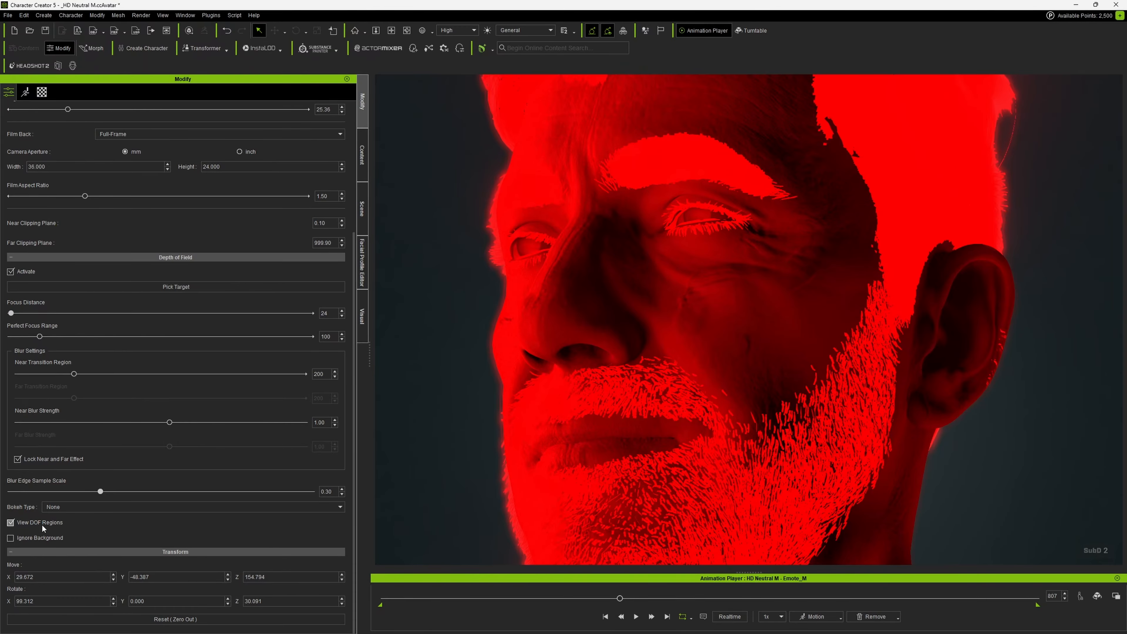
left_click_drag(40, 337, 10, 336)
left_click_drag(75, 378, 9, 379)
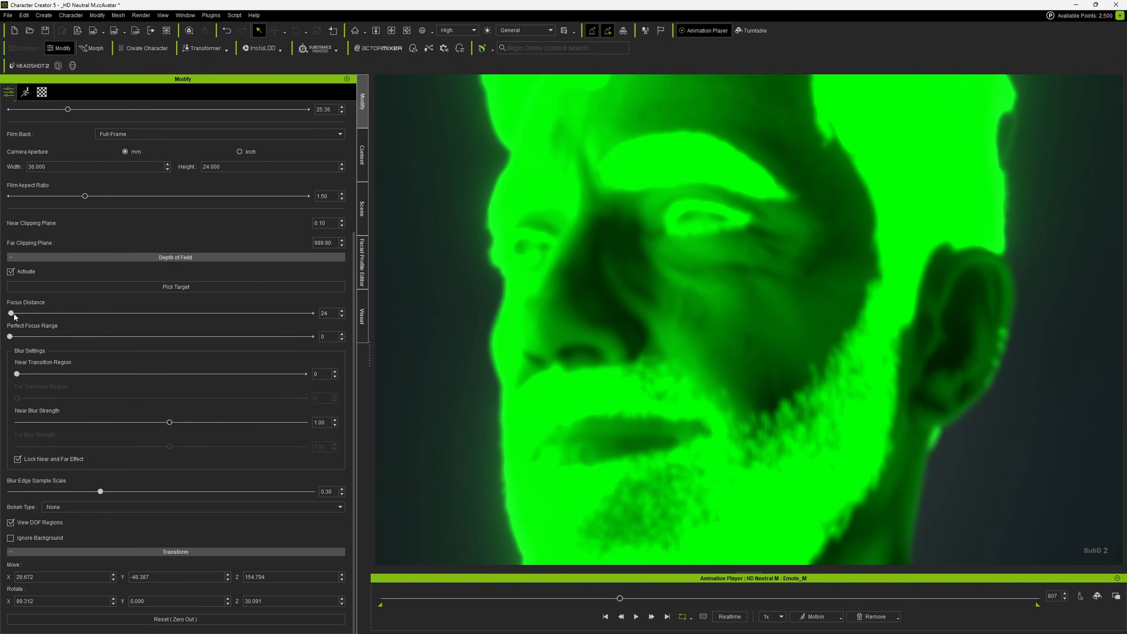
left_click_drag(15, 316, 21, 376)
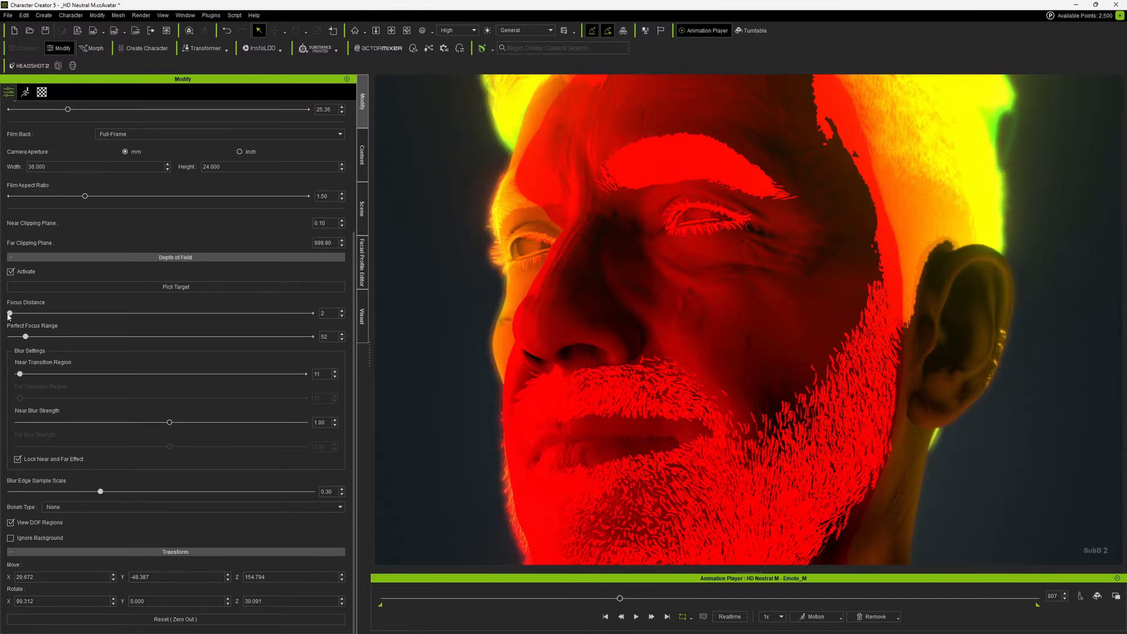
- Fine-tune the camera's Perfect Focus Range to 49 and the Near Transition Region to 12
left_click(341, 316)
left_click(341, 340)
left_click(341, 339)
left_click(342, 339)
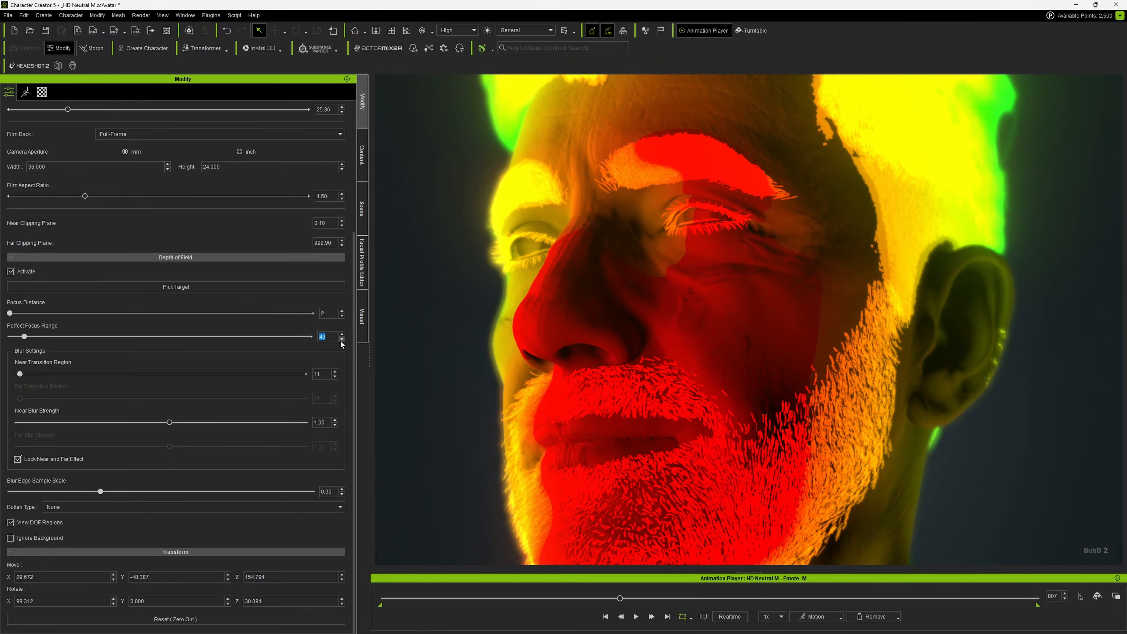
left_click_drag(23, 375, 21, 378)
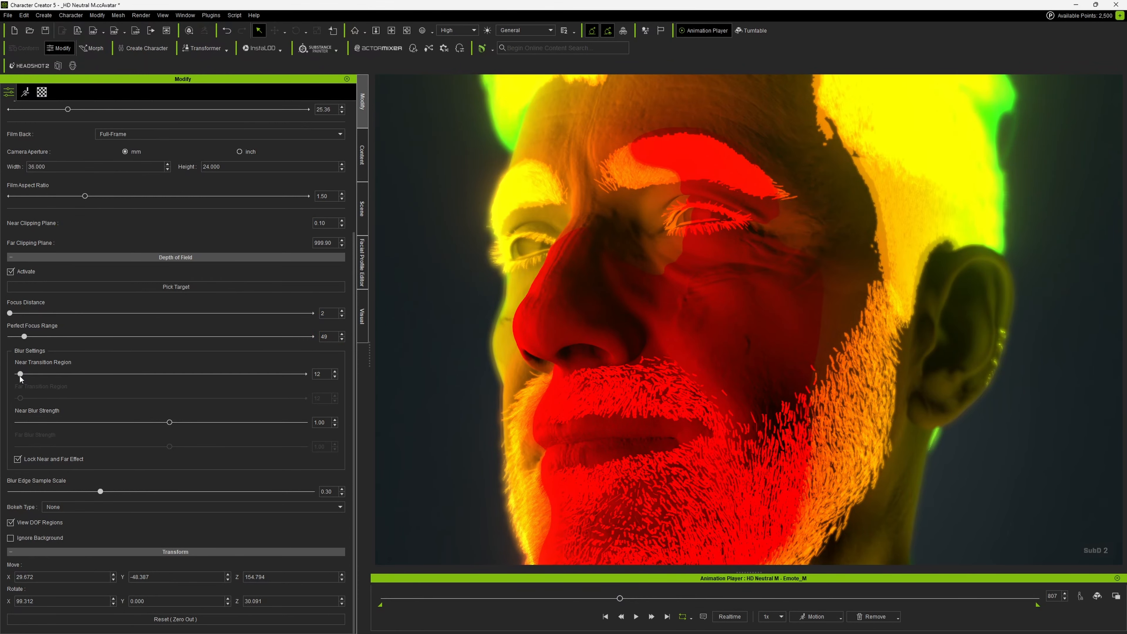
- Hide the DOF regions and play the facial animation to check the depth-of-field blur, stopping playback when done
left_click(10, 522)
key("space")
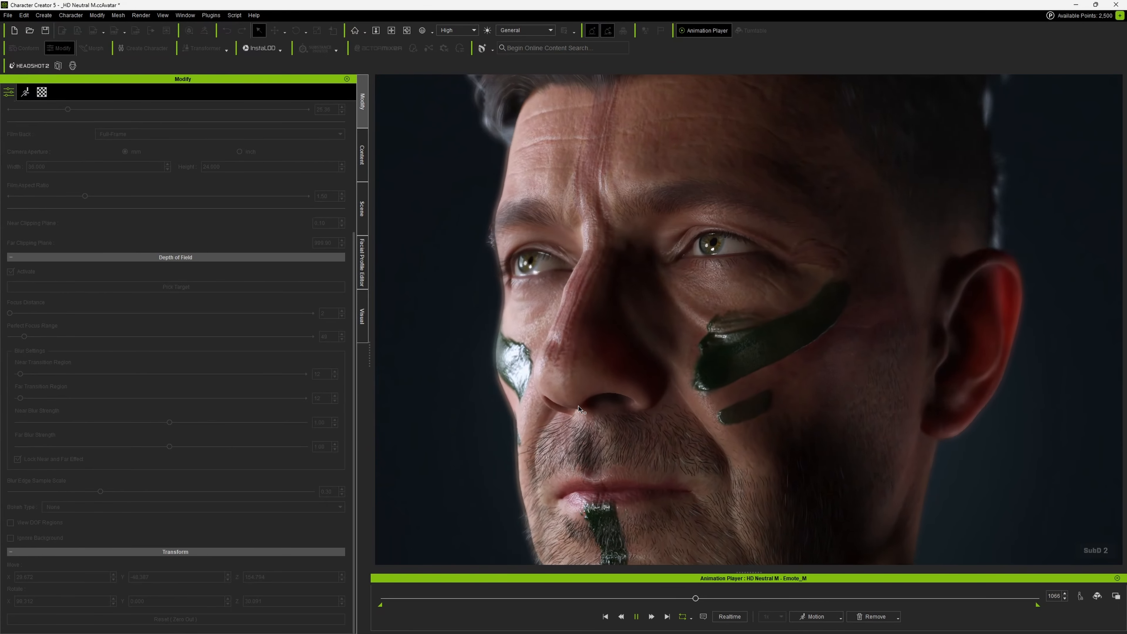
key("space")
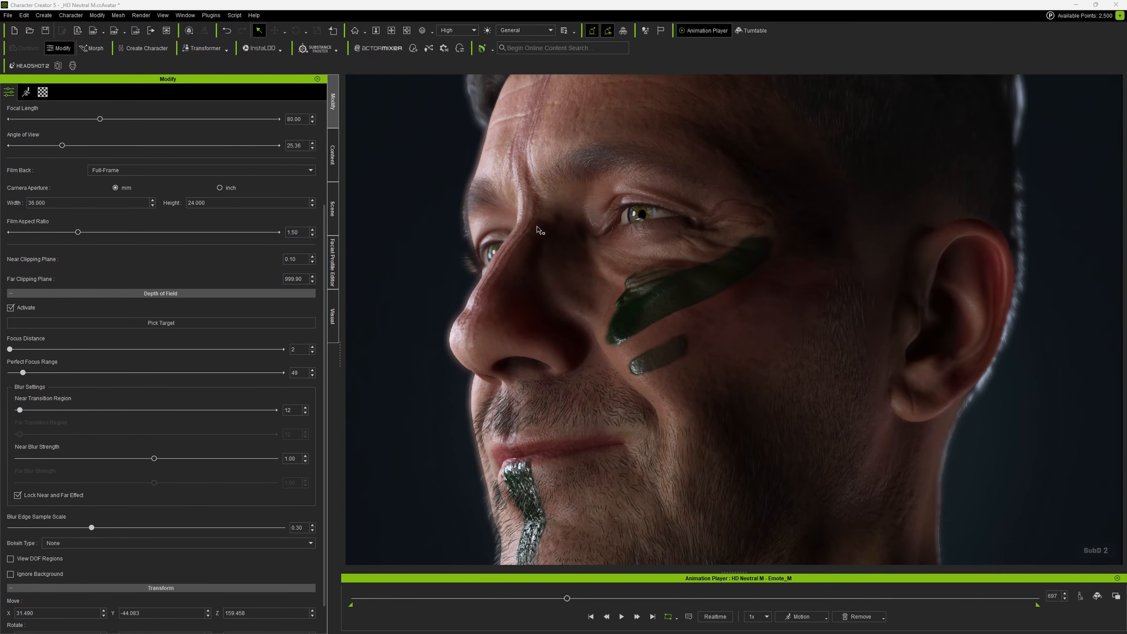
- Switch to File Explorer, check the combined size of all items in the CCExport folder, and return to Character Creator
key("alt+Tab")
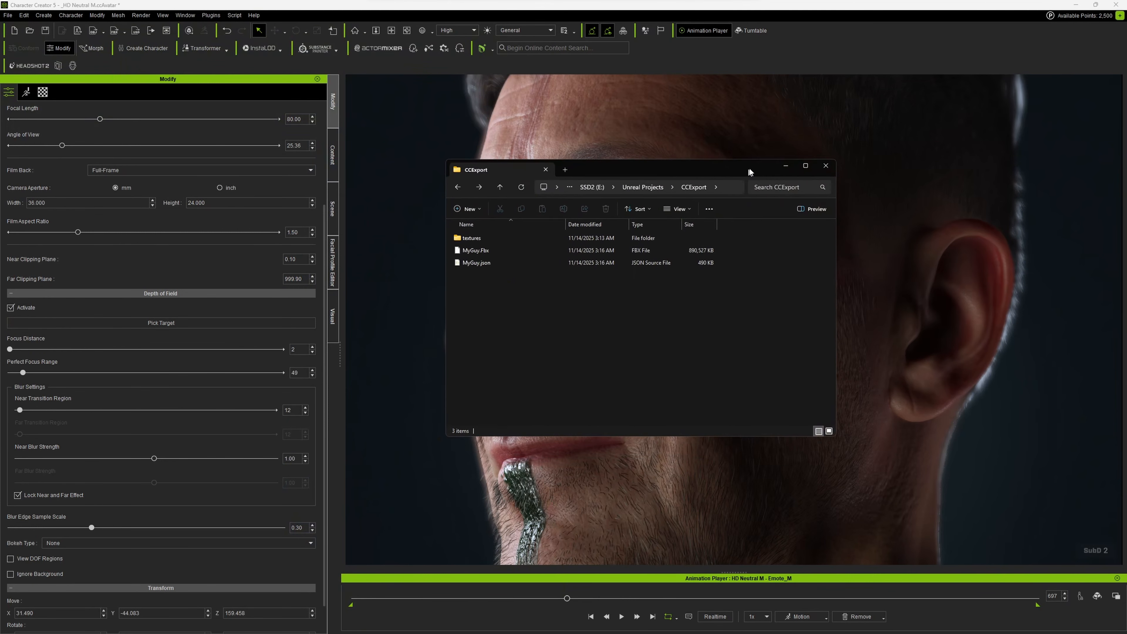
left_click_drag(661, 289, 471, 229)
right_click(480, 250)
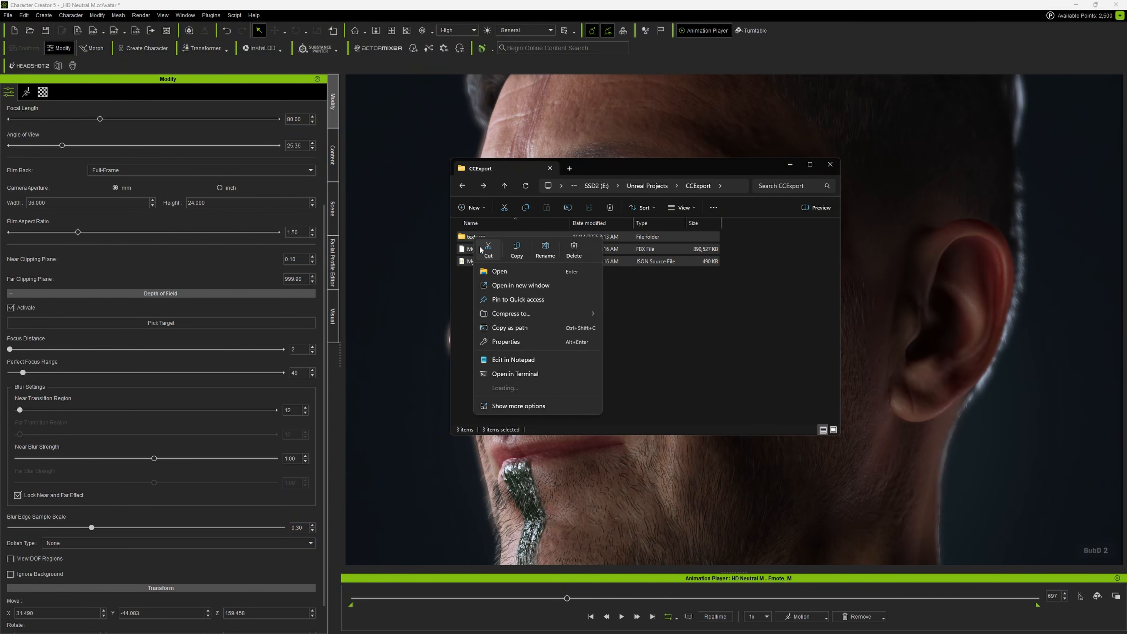
left_click(507, 341)
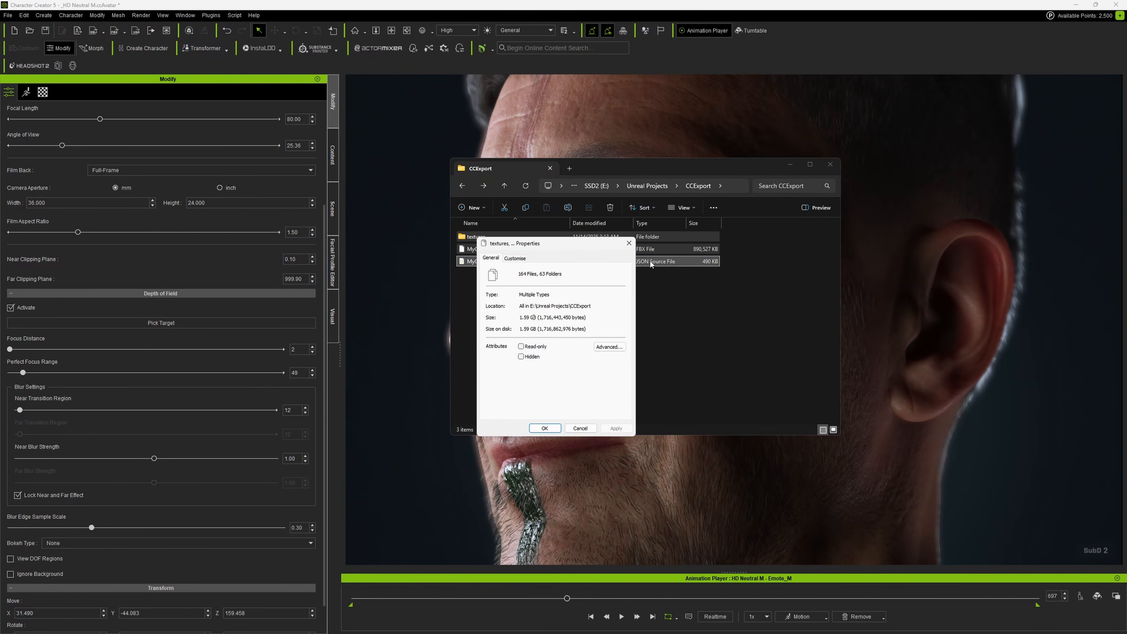
left_click(629, 243)
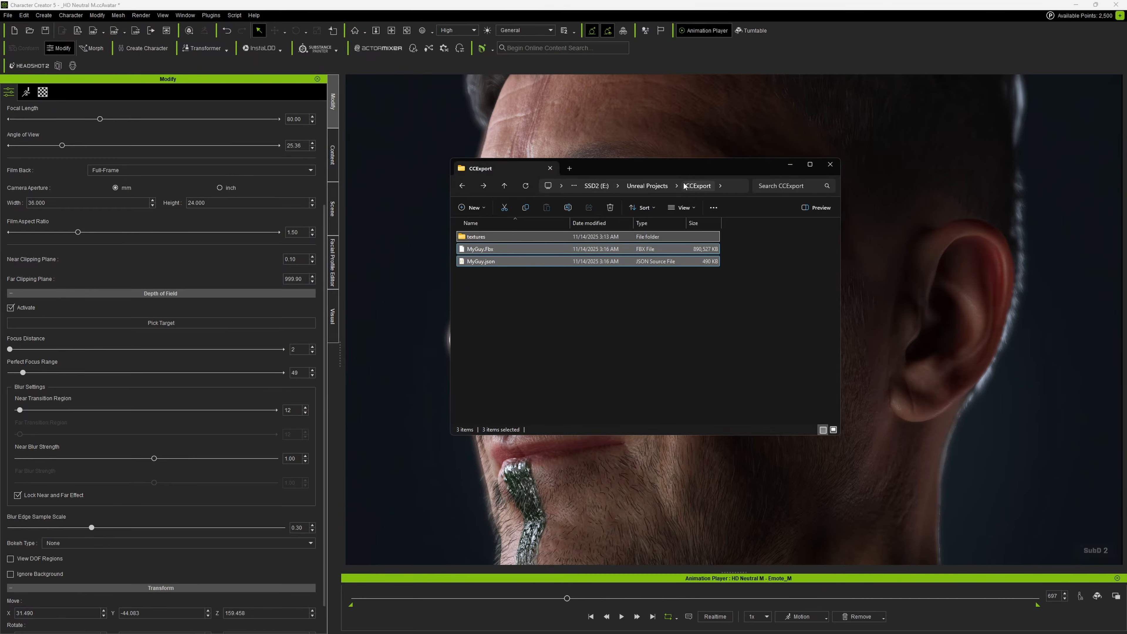
key("alt+Tab")
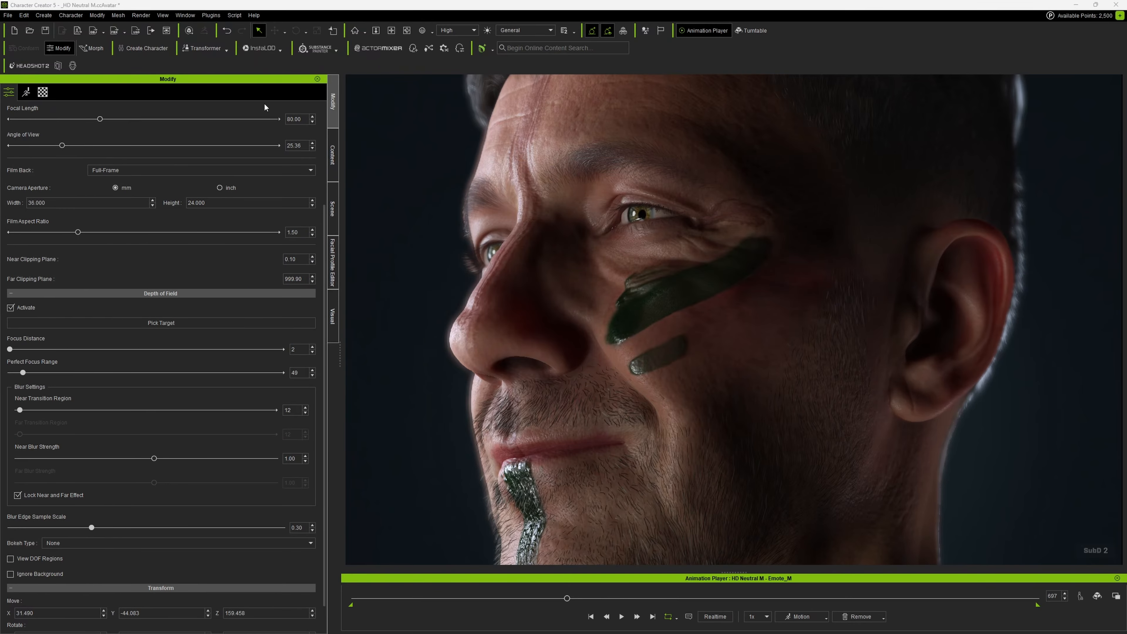
- Apply the Desert Sun post effect from the Stage content to the scene and browse the other post effects
left_click(332, 155)
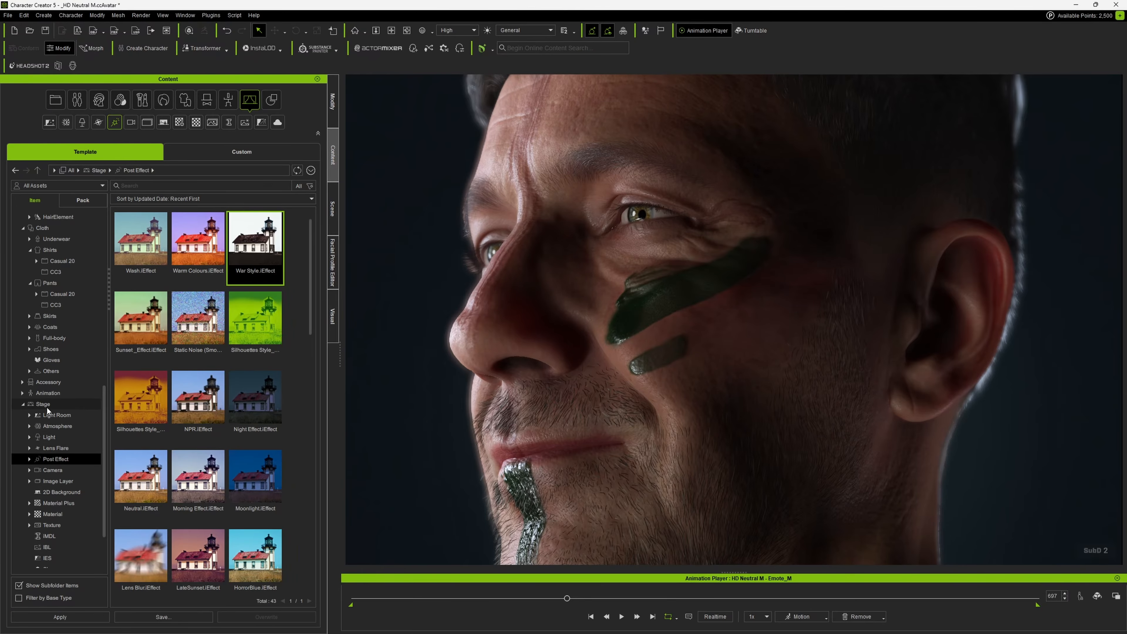
left_click(50, 436)
left_click(59, 460)
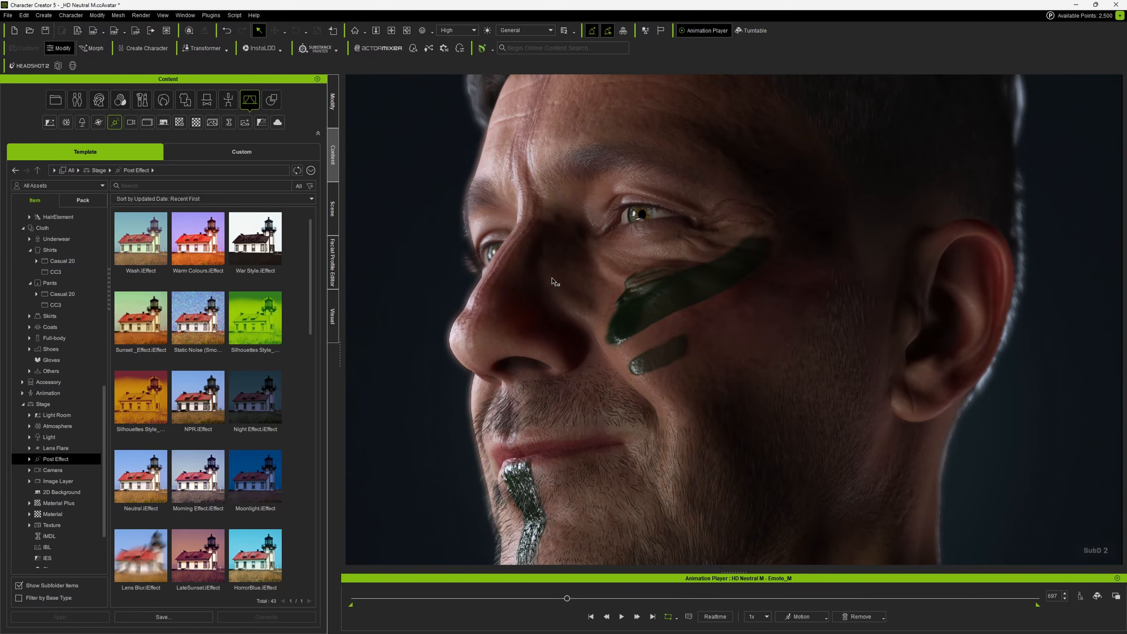
left_click_drag(311, 273, 314, 391)
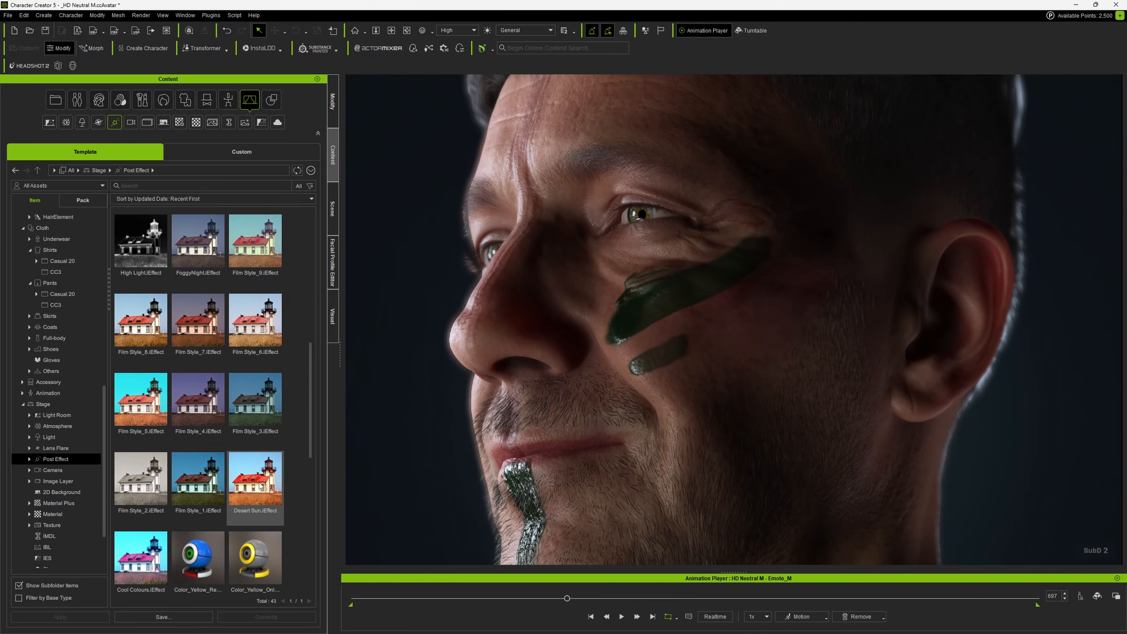
left_click_drag(260, 486, 454, 414)
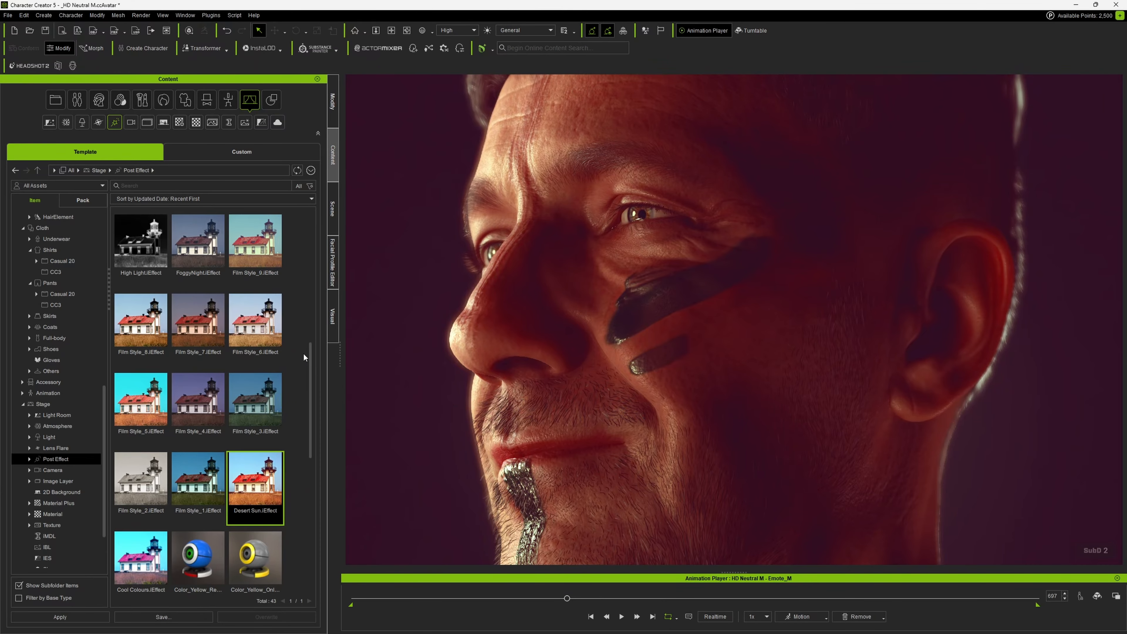
left_click_drag(310, 359, 306, 257)
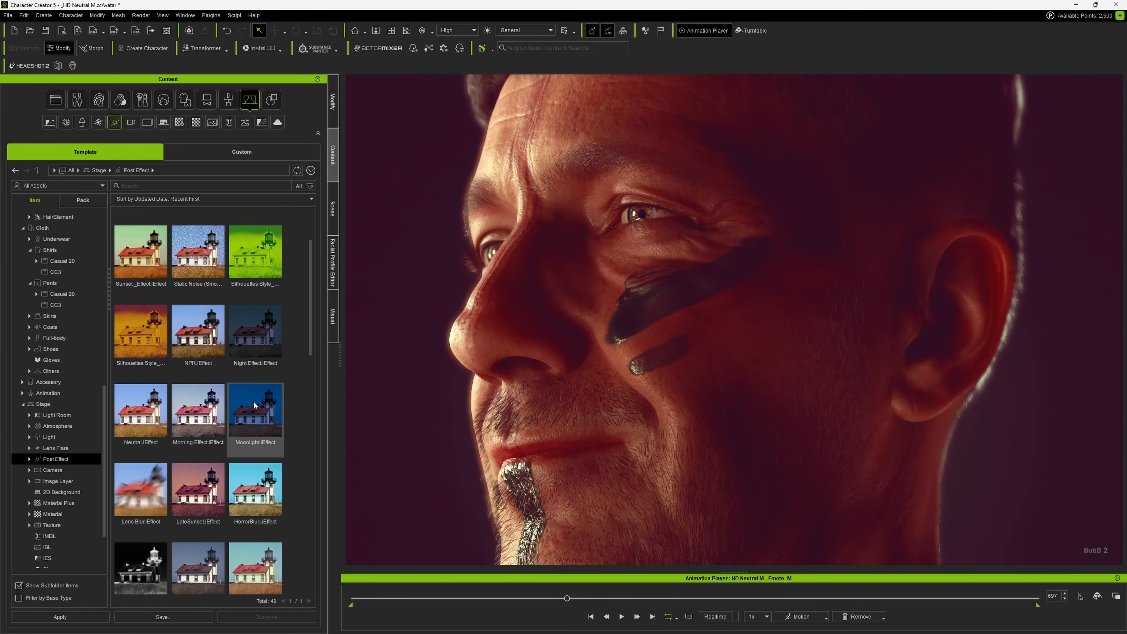